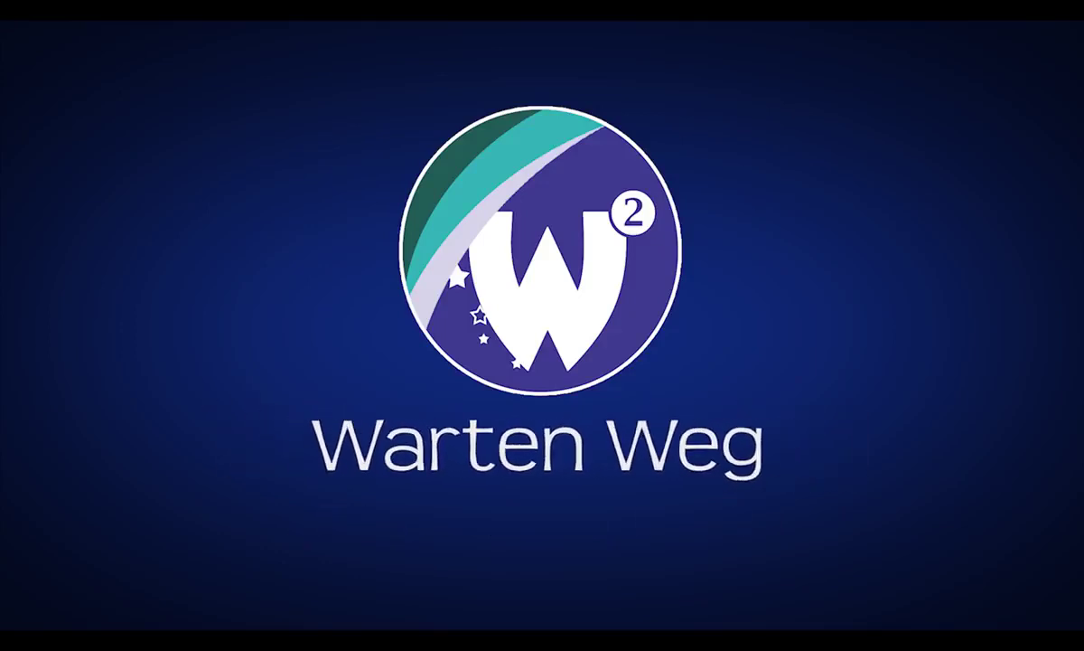
Launch Photoshop, create a blank A4 portrait document at 300 ppi, and resize its window
left_click(349, 630)
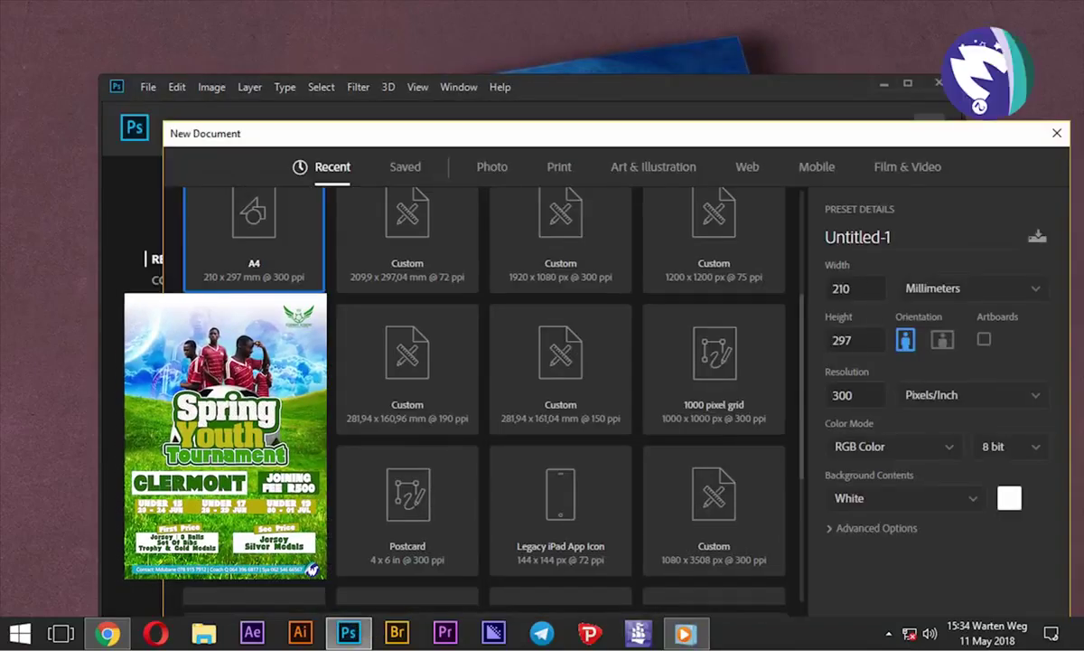
left_click(256, 261)
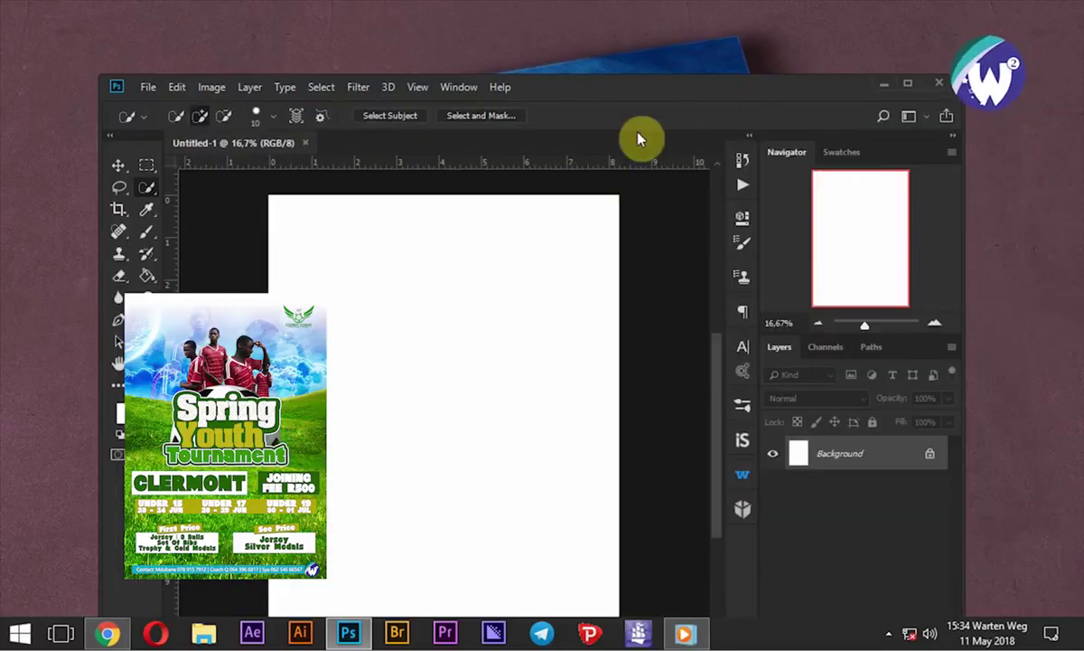
left_click(899, 86)
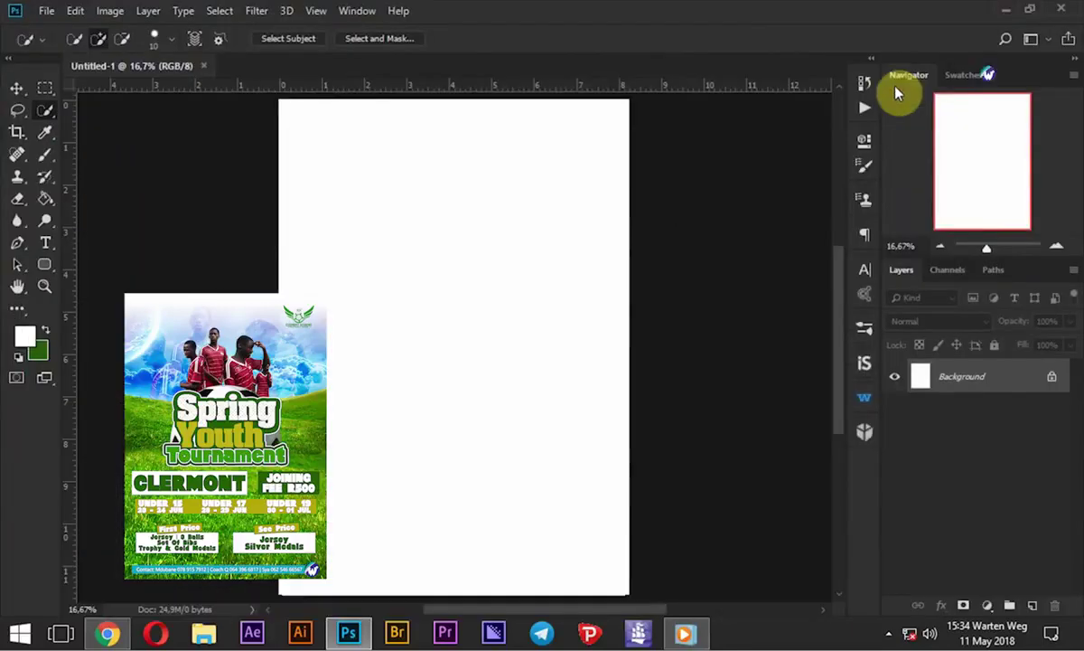
left_click(1030, 9)
left_click_drag(654, 82, 733, 17)
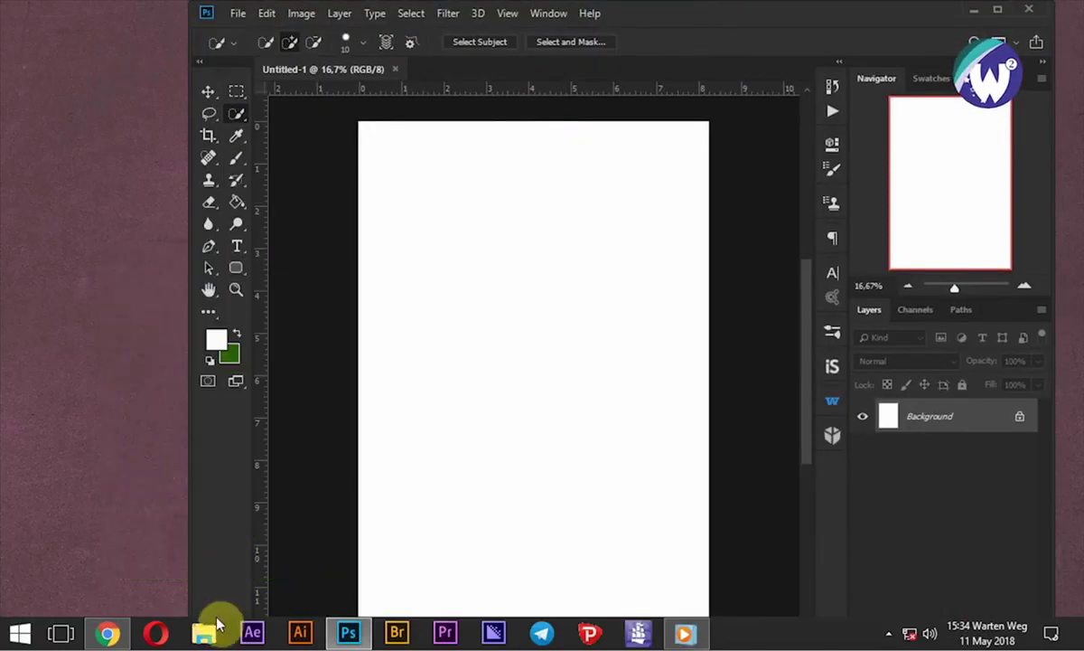
Open Pictures > Foto Doctor > Spring Youth Tournament and drag all three images into Photoshop
left_click(26, 638)
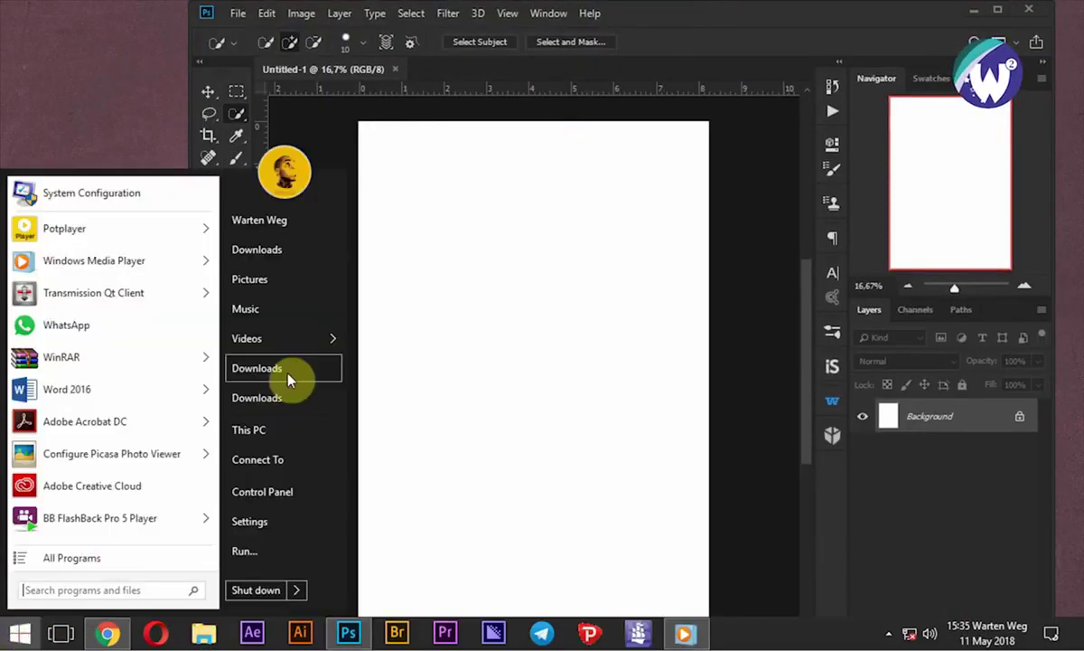
left_click(268, 281)
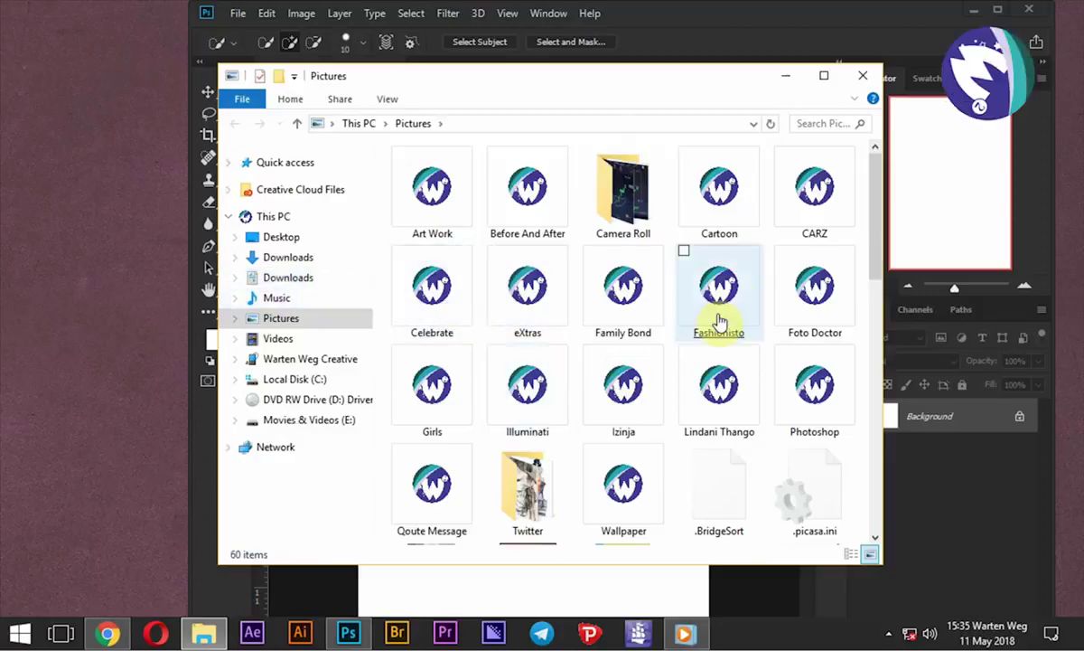
double_click(788, 304)
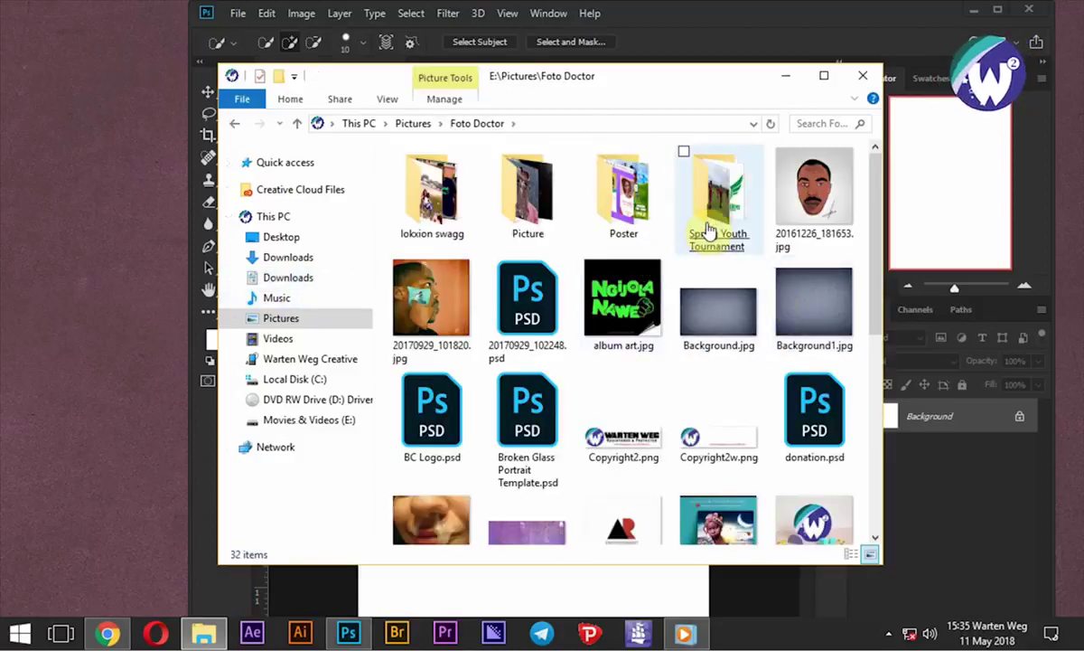
double_click(698, 229)
mouse_move(530, 197)
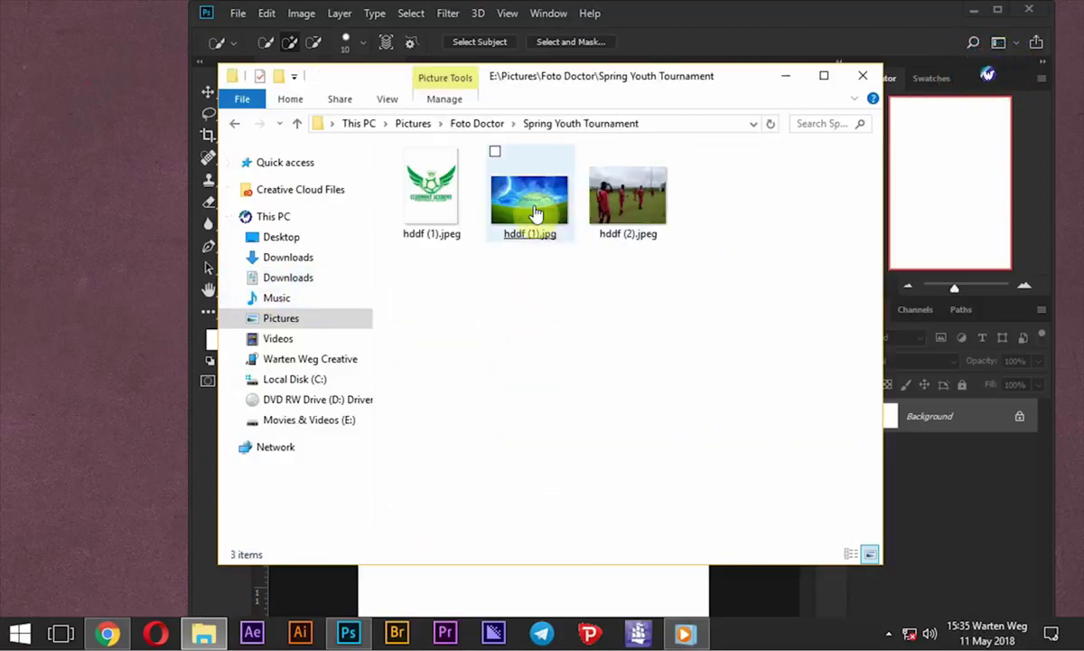
key("ctrl+a")
left_click_drag(628, 194, 920, 176)
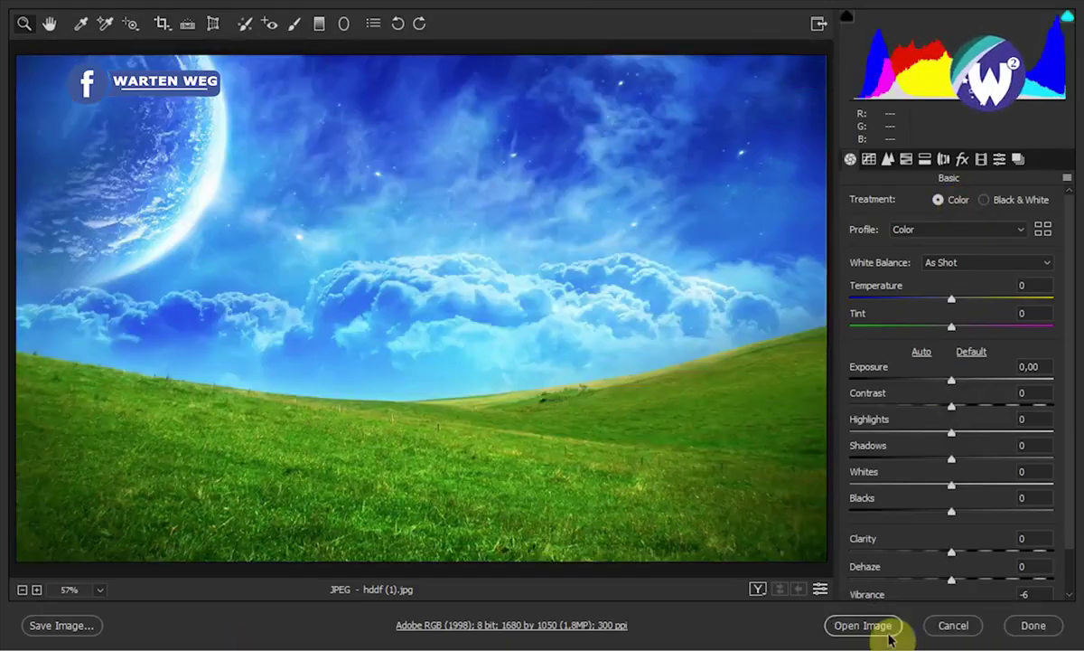
Finish the Camera Raw import and review the Untitled-1, hddf (1) and hddf (2) documents
left_click(1030, 626)
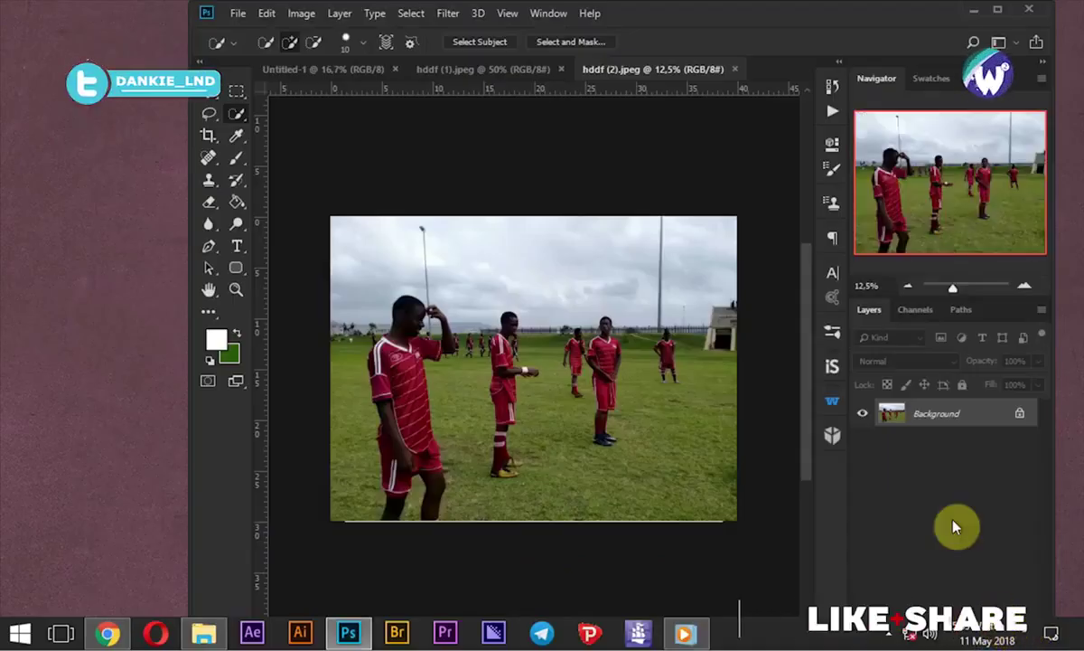
left_click(1003, 14)
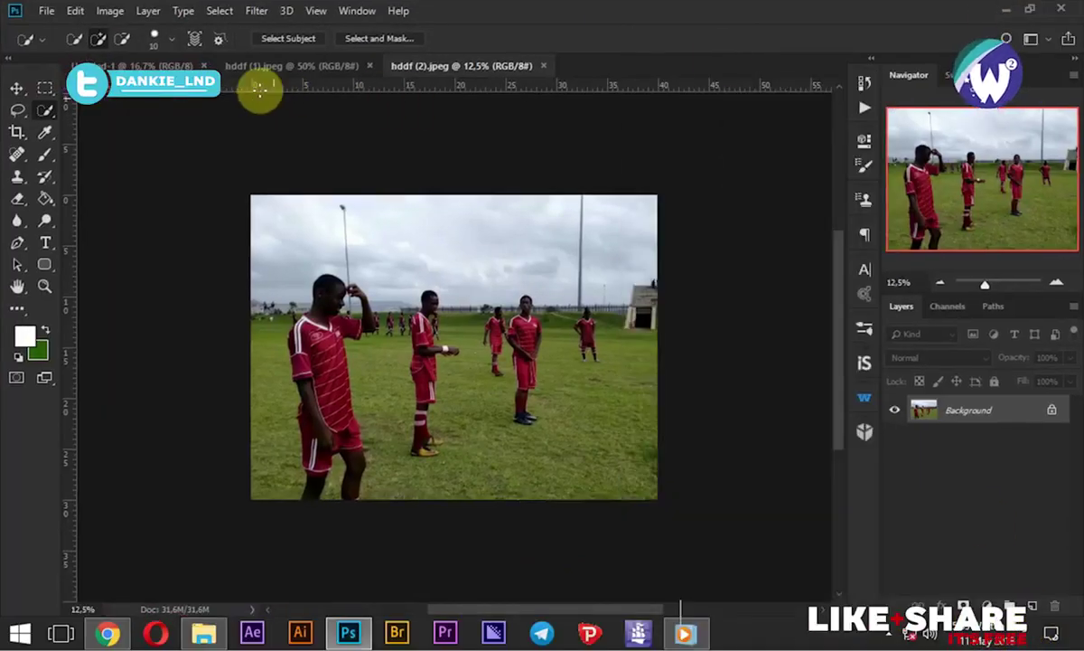
left_click(145, 65)
left_click(274, 65)
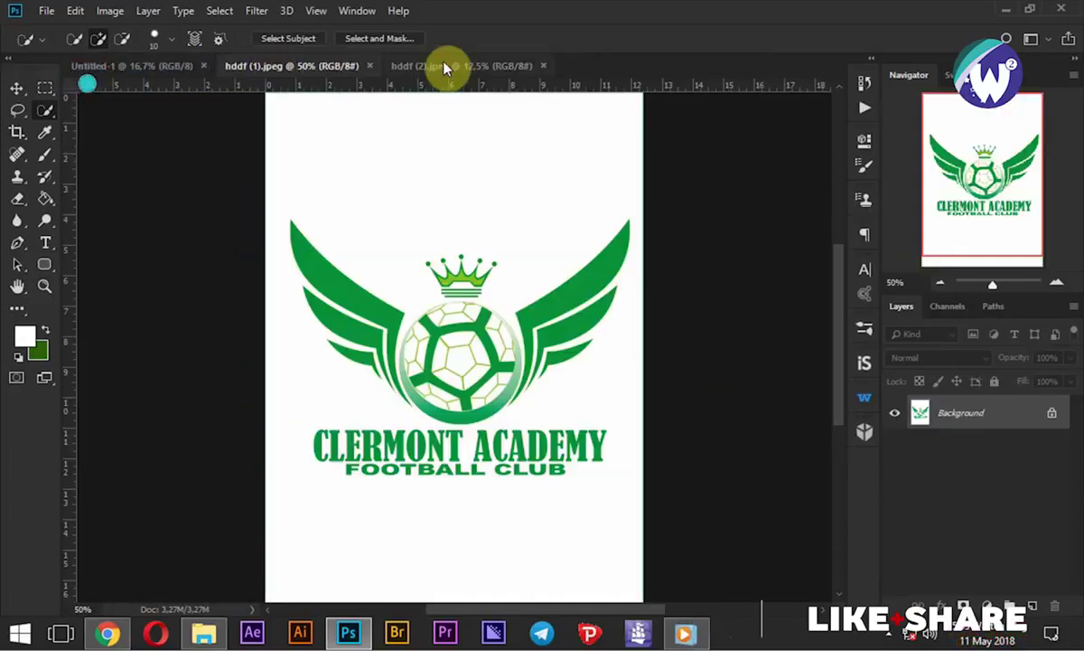
left_click(466, 66)
Place the sky-and-grass hddf (1).jpg from Explorer onto the Untitled-1 flyer
left_click(203, 632)
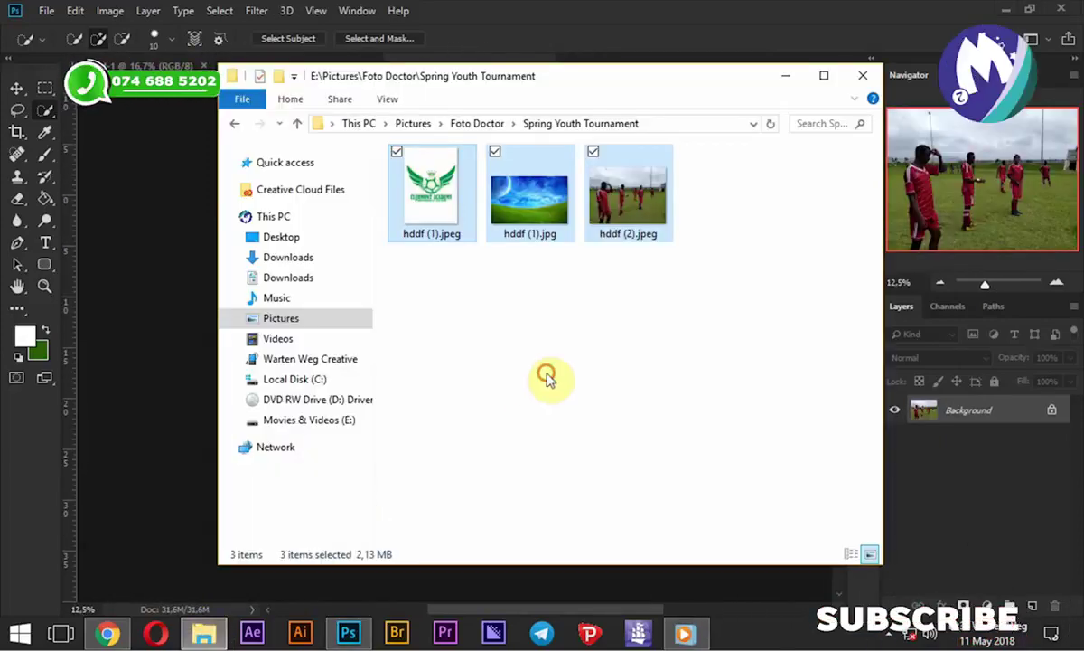
mouse_move(542, 221)
left_mouse_down()
mouse_move(26, 495)
mouse_move(83, 328)
mouse_move(430, 565)
mouse_move(420, 580)
left_mouse_up()
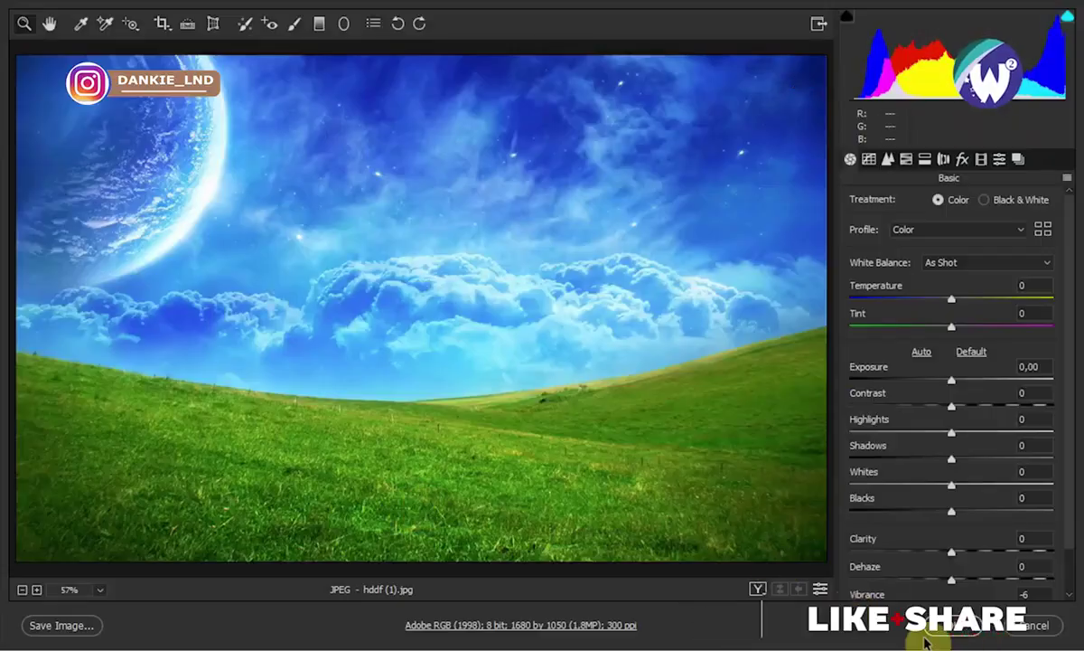
left_click(849, 602)
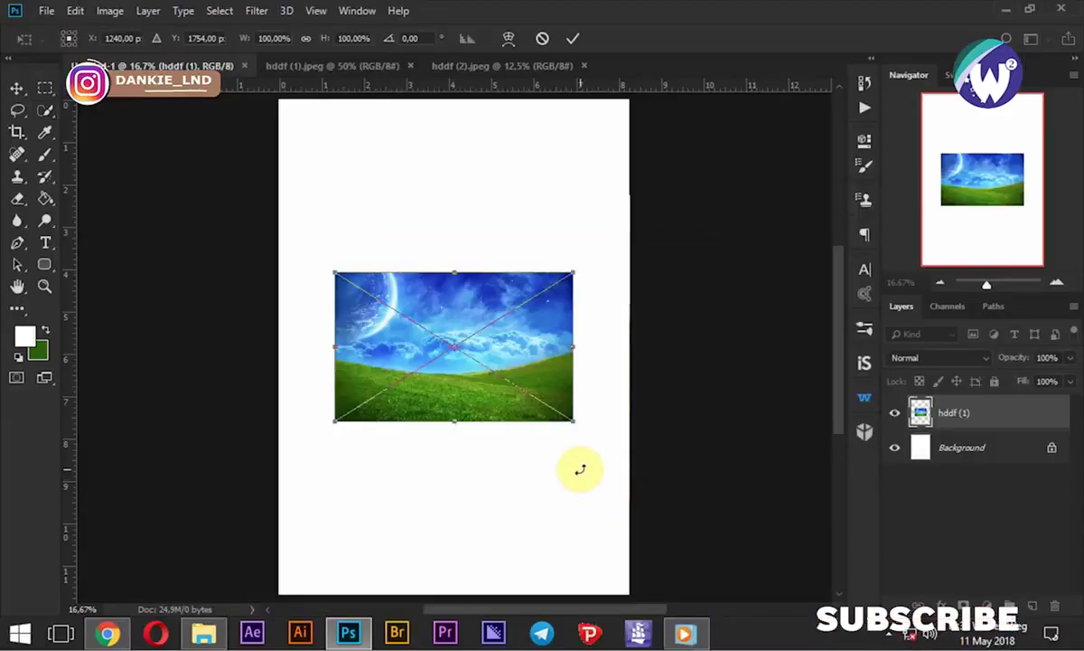
Enlarge the sky-and-grass picture to about double size and move it to the page top
left_click_drag(569, 423, 692, 494)
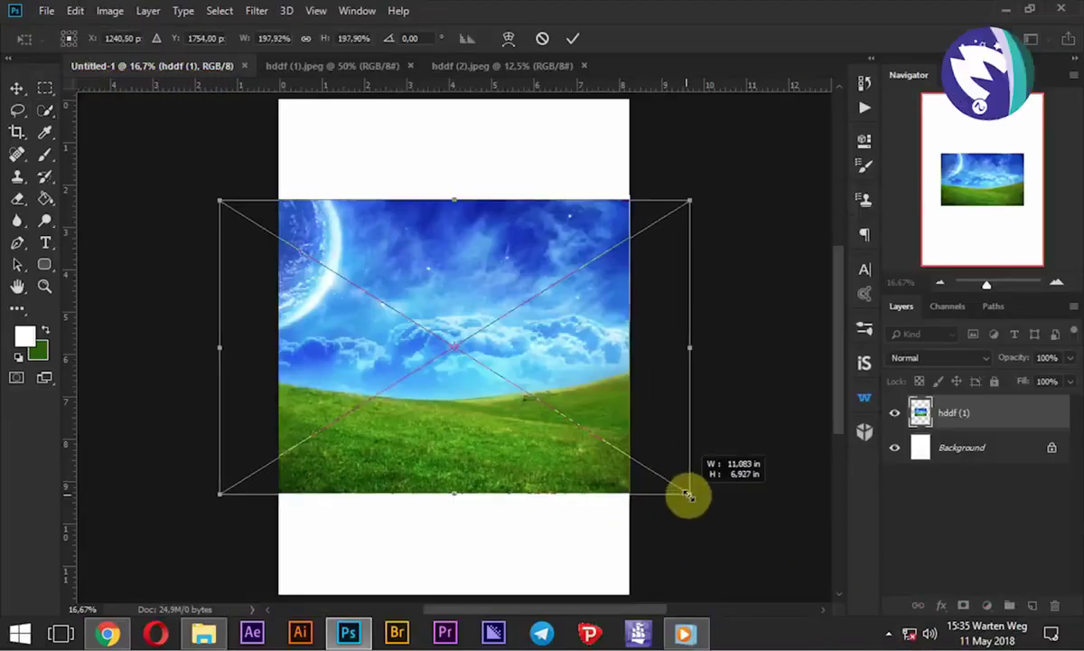
left_click_drag(694, 501, 719, 511)
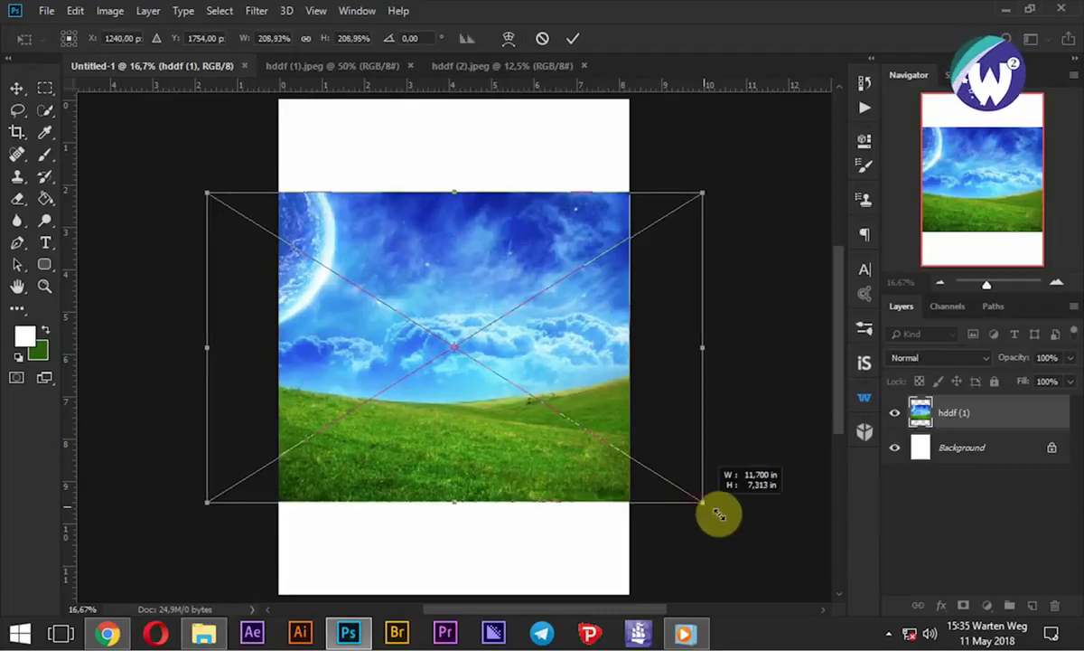
left_click_drag(485, 477, 483, 390)
left_click(572, 39)
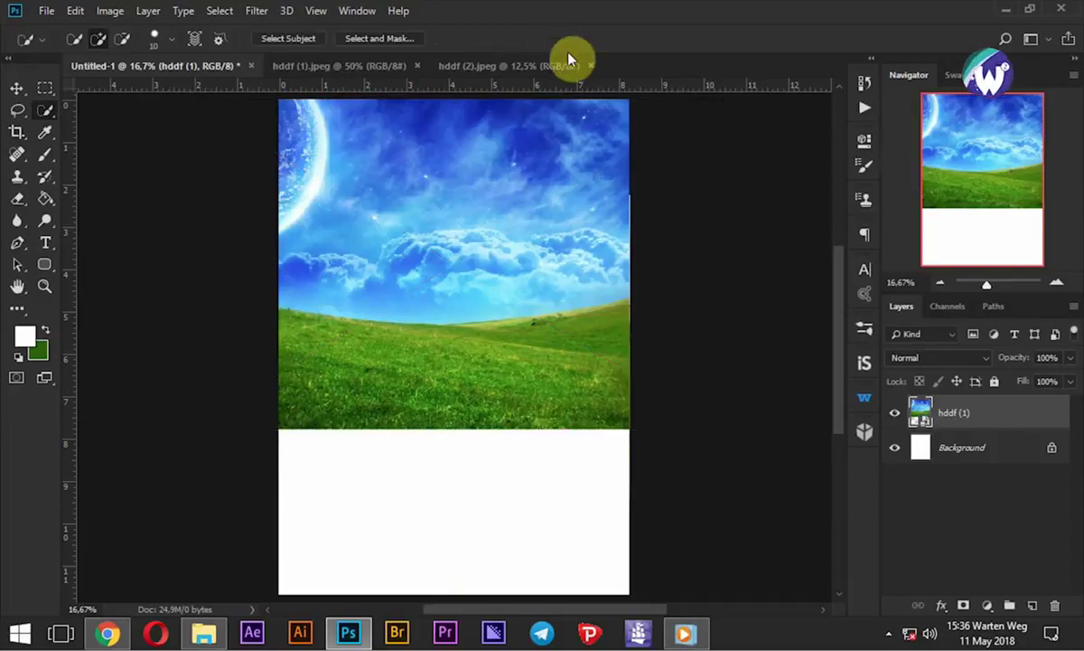
scroll(523, 341, "down", 1)
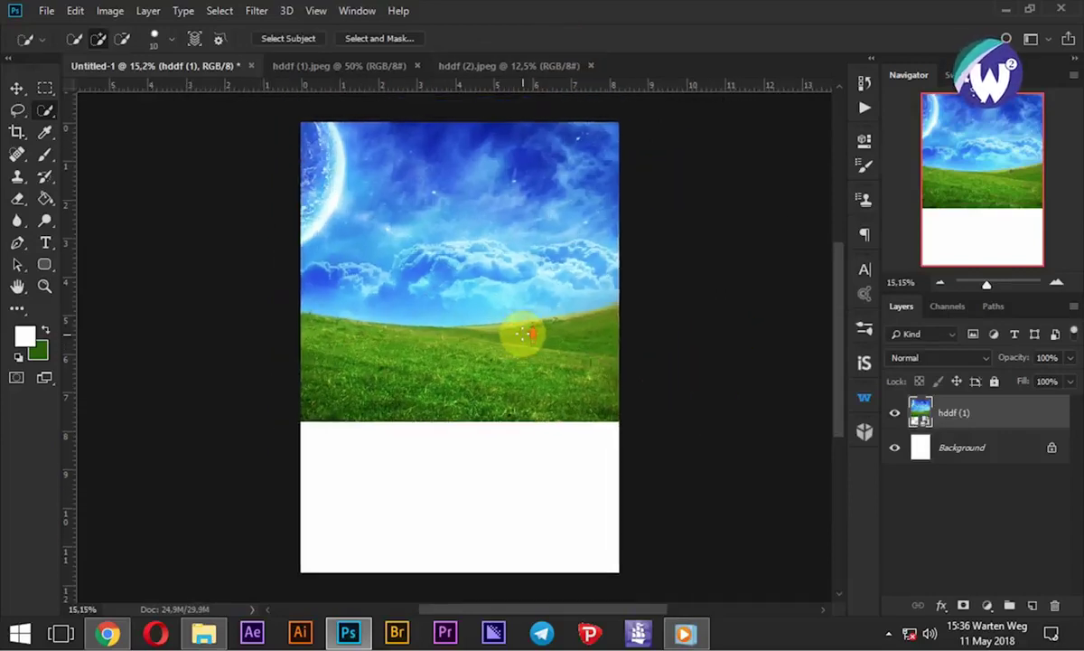
Duplicate the landscape layer, scale the copy well beyond the page, and place it below the original
left_click_drag(986, 420, 1031, 604)
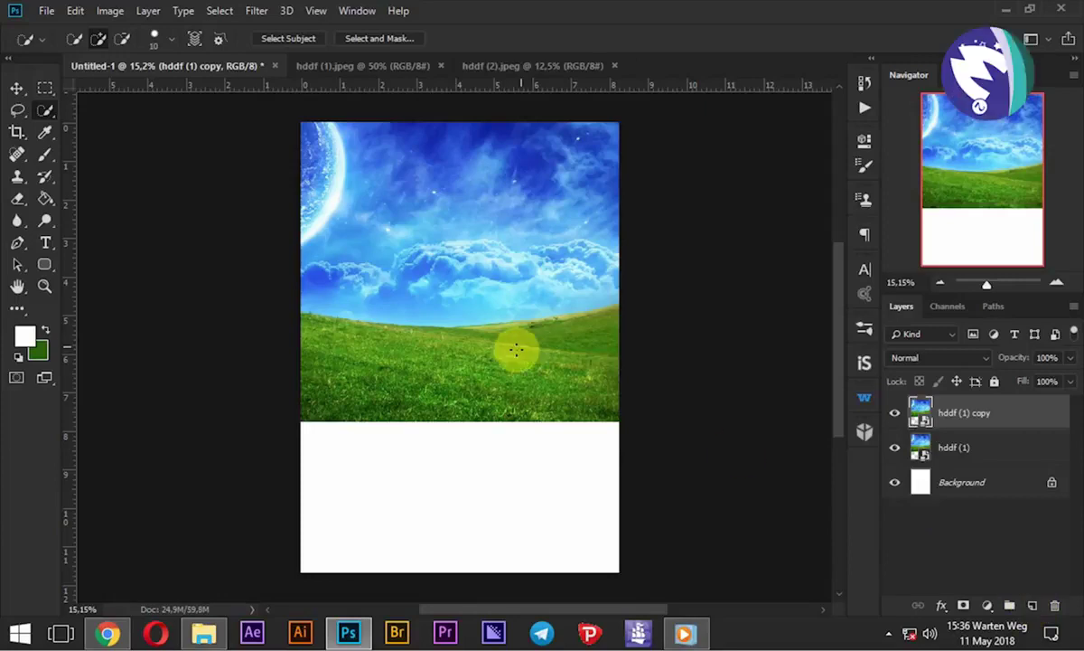
key("ctrl+t")
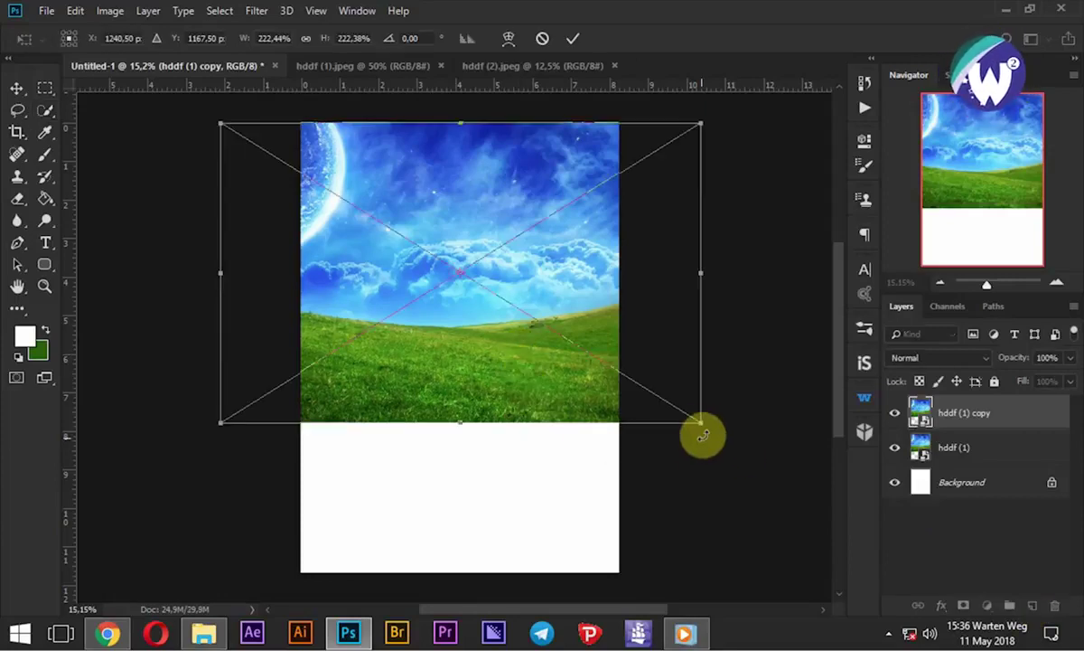
mouse_move(702, 423)
left_mouse_down()
mouse_move(860, 540)
mouse_move(704, 496)
left_mouse_up()
key("ctrl+minus")
mouse_move(322, 387)
left_mouse_down()
mouse_move(374, 336)
mouse_move(431, 324)
left_mouse_up()
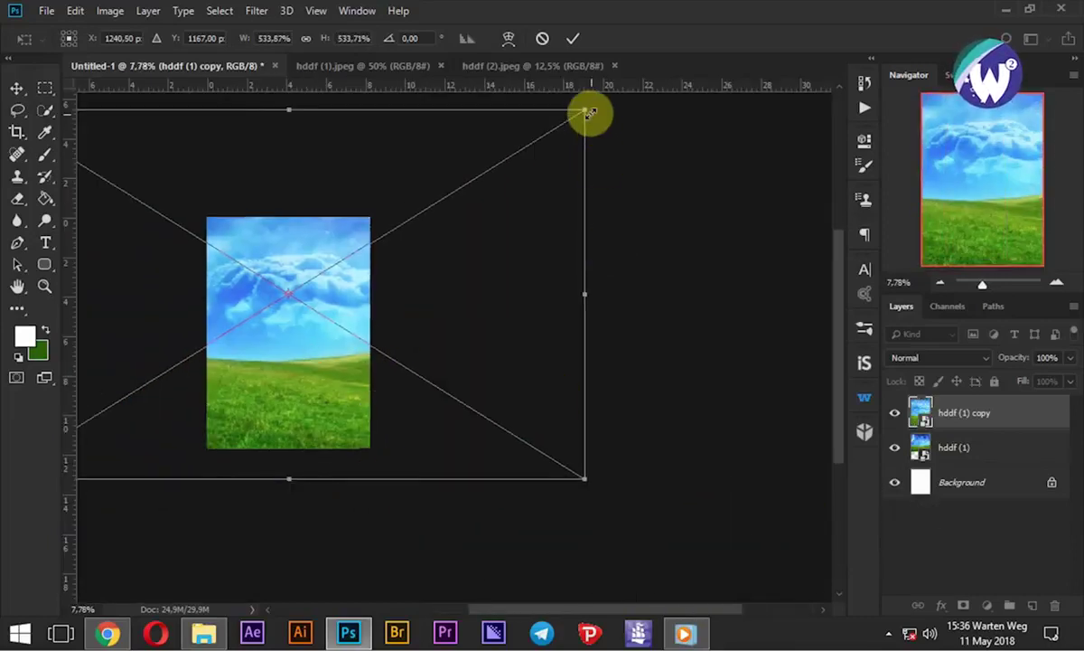
key("ctrl+r")
left_click_drag(537, 131, 539, 138)
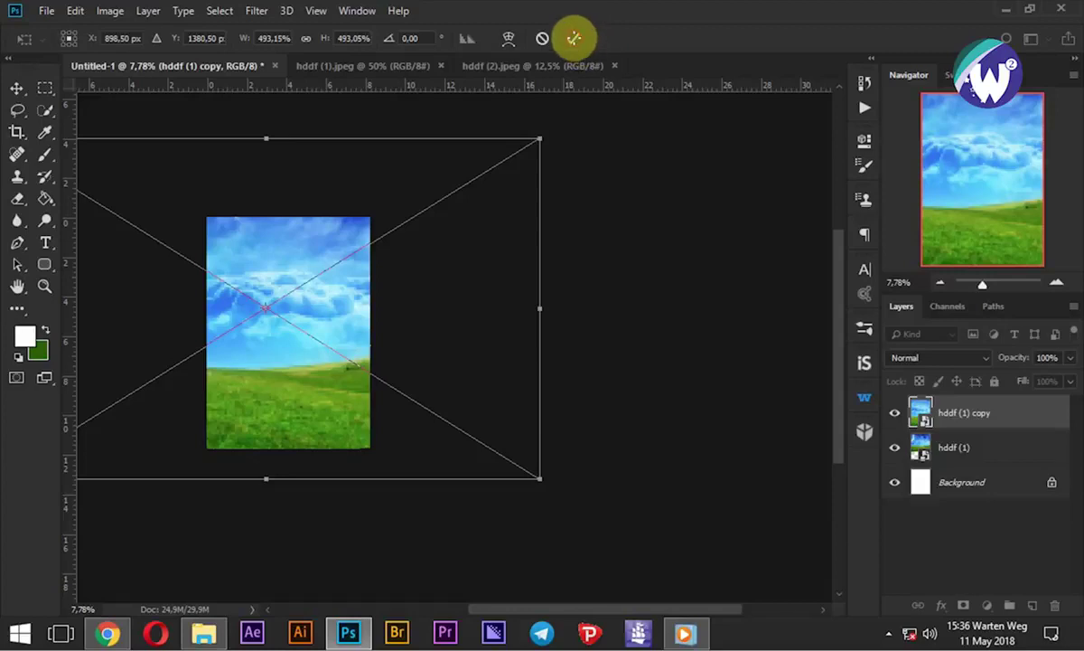
left_click(573, 38)
key("w")
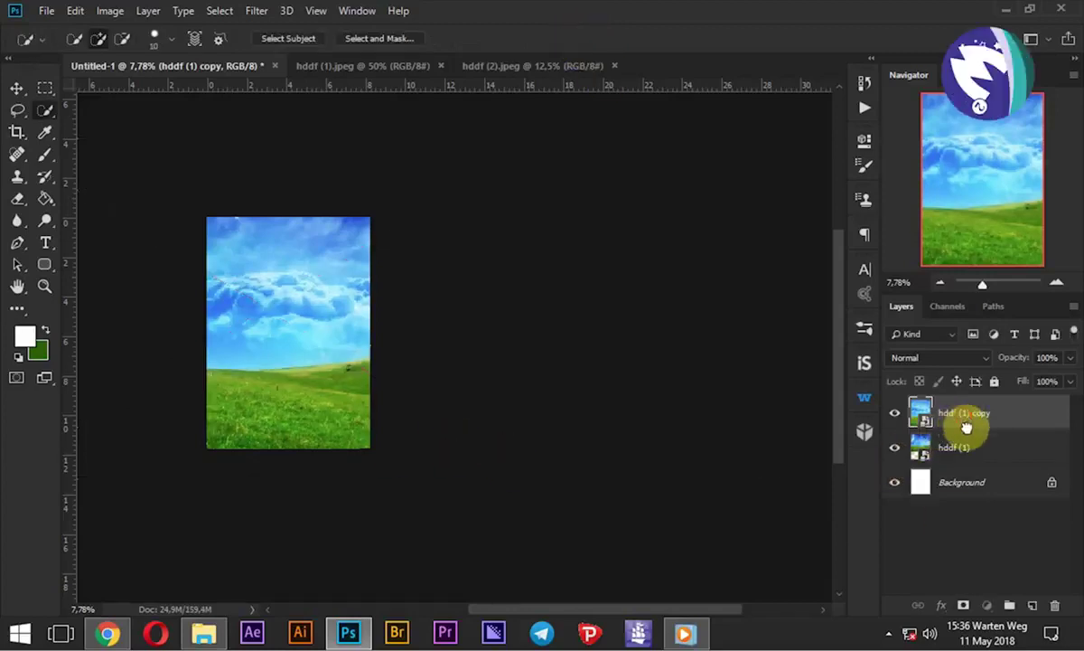
left_click_drag(966, 427, 962, 461)
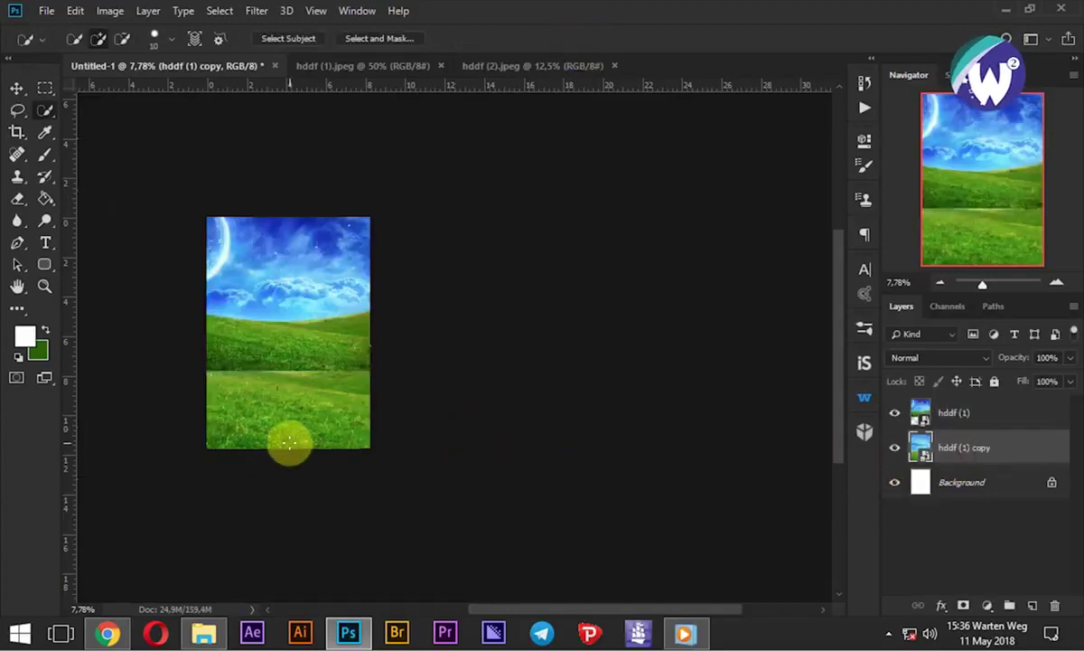
Reposition the lower grass layer down and sideways on the page
scroll(295, 429, "up", 2)
scroll(289, 361, "up", 2)
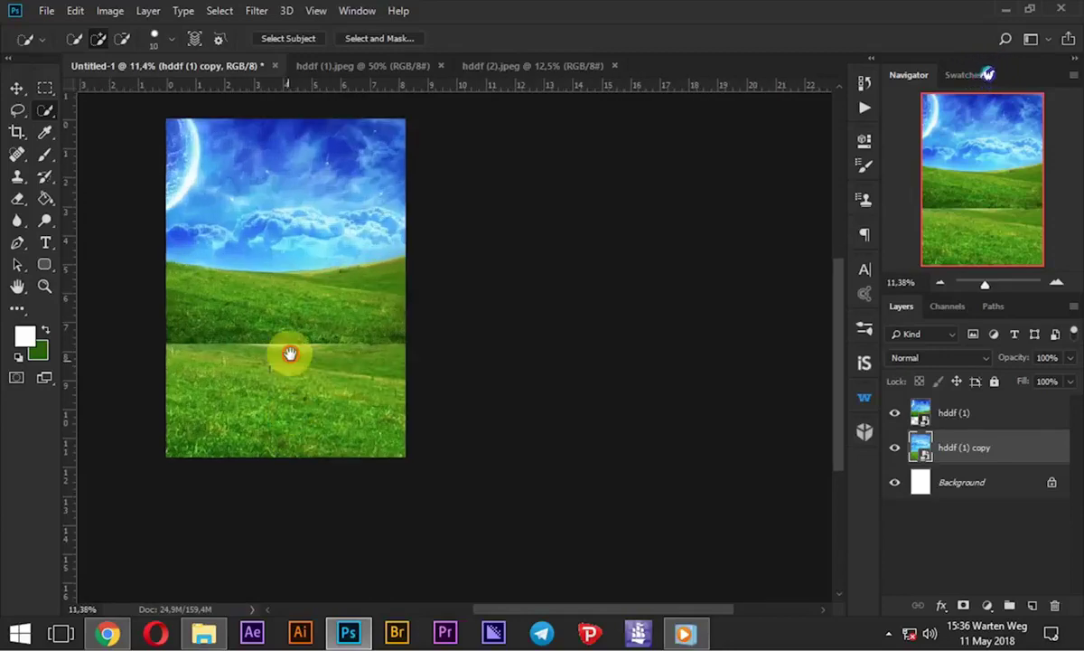
left_click_drag(288, 356, 431, 417)
scroll(432, 416, "up", 1)
scroll(432, 417, "up", 1)
scroll(431, 417, "up", 1)
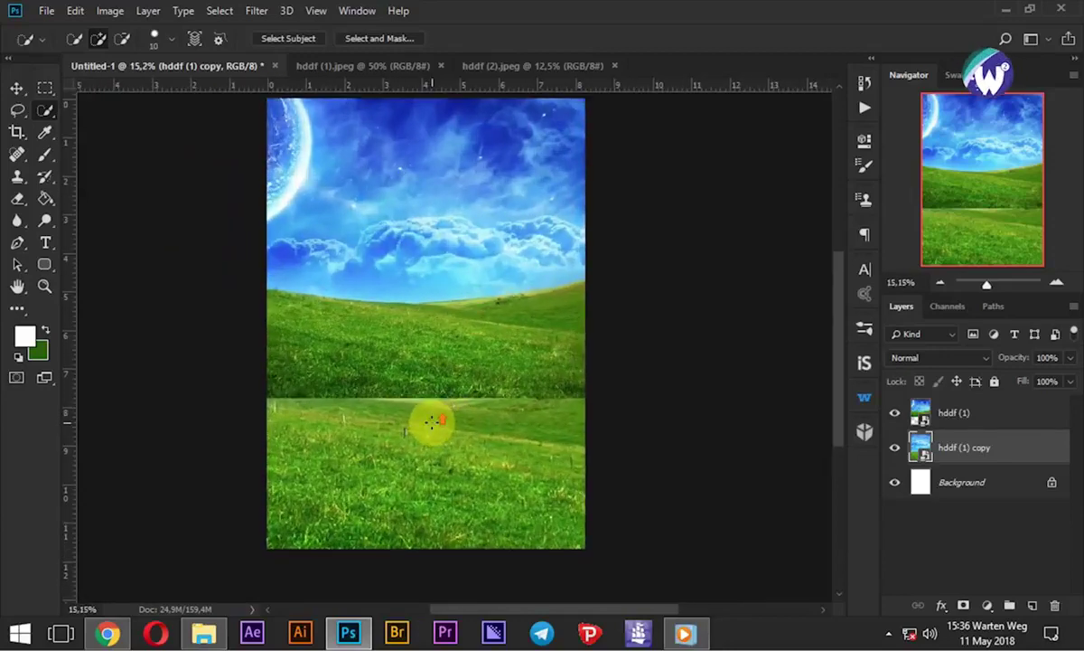
left_click(17, 88)
left_click_drag(388, 496, 395, 434)
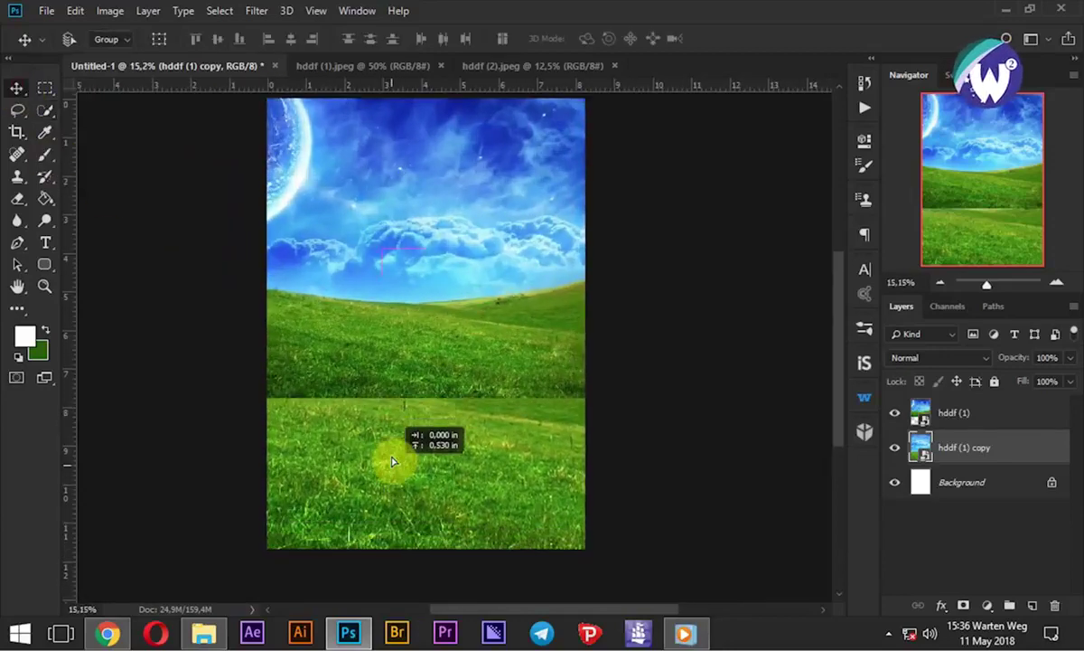
left_click_drag(447, 451, 566, 452)
Add a layer mask to hddf (1) and fade its top sky with a gradient
left_click(944, 414)
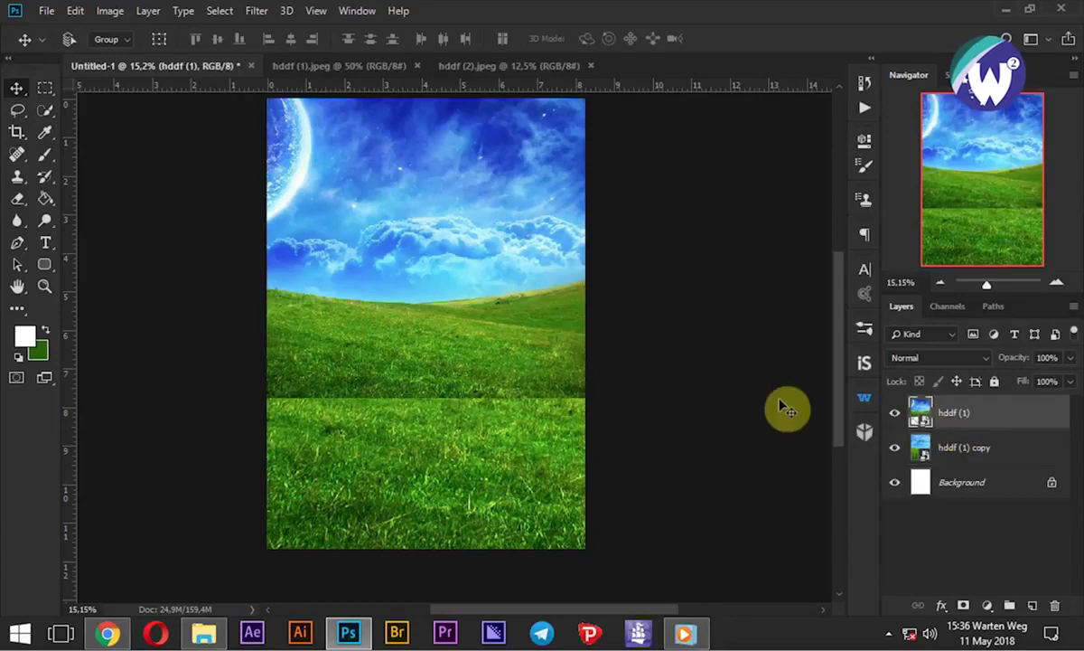
left_click(965, 606)
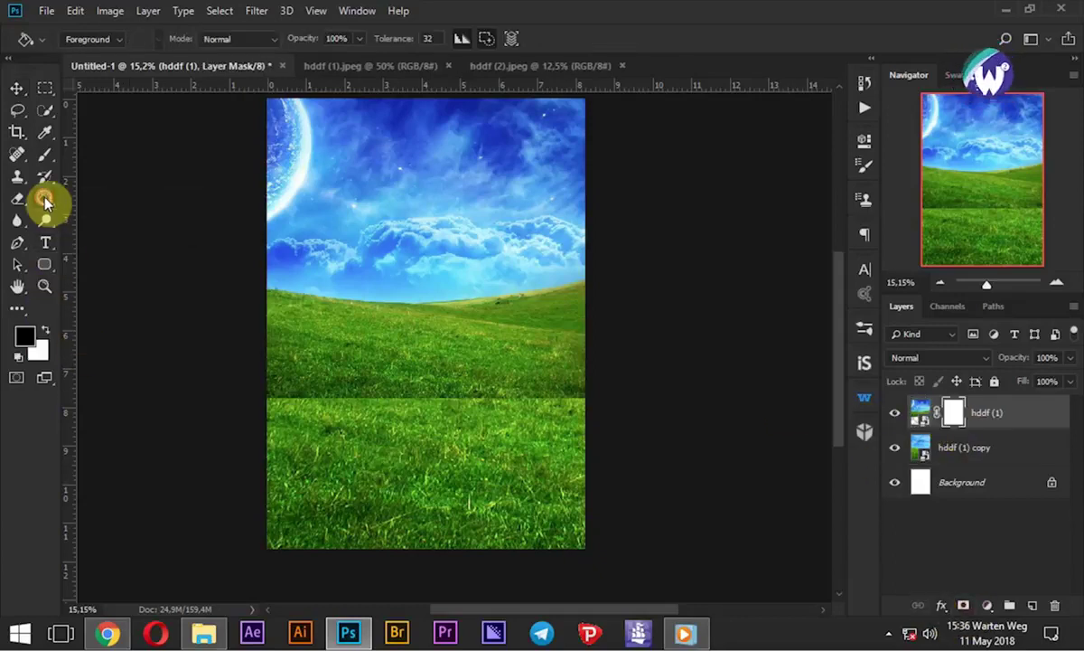
right_click(45, 200)
left_click(110, 199)
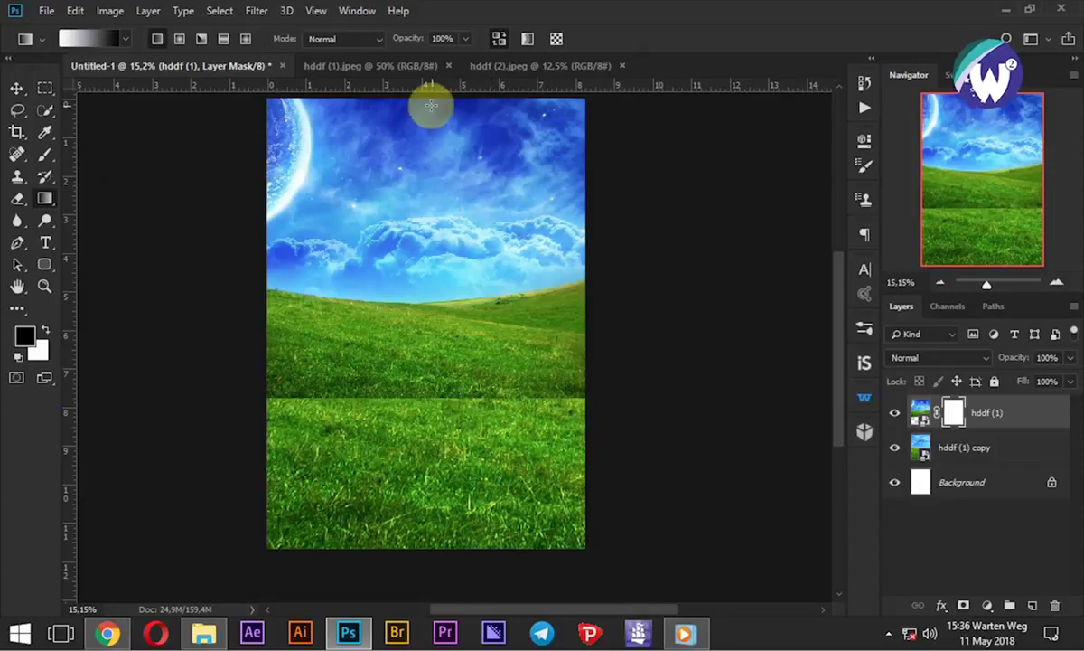
mouse_move(395, 102)
left_mouse_down()
mouse_move(395, 201)
mouse_move(410, 271)
left_mouse_up()
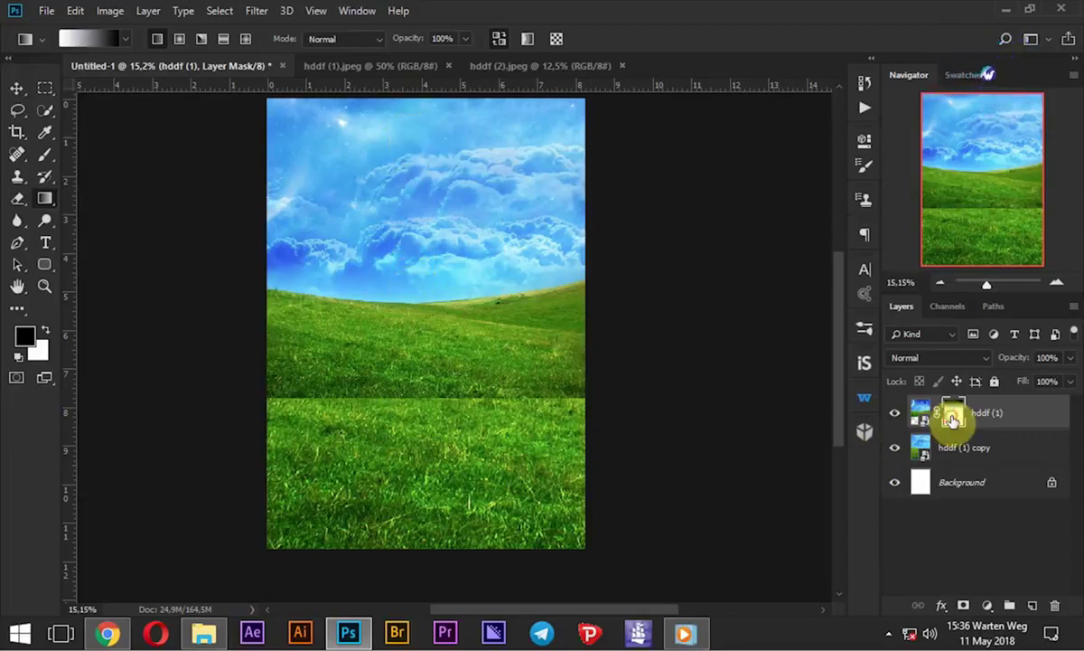
left_click(44, 155)
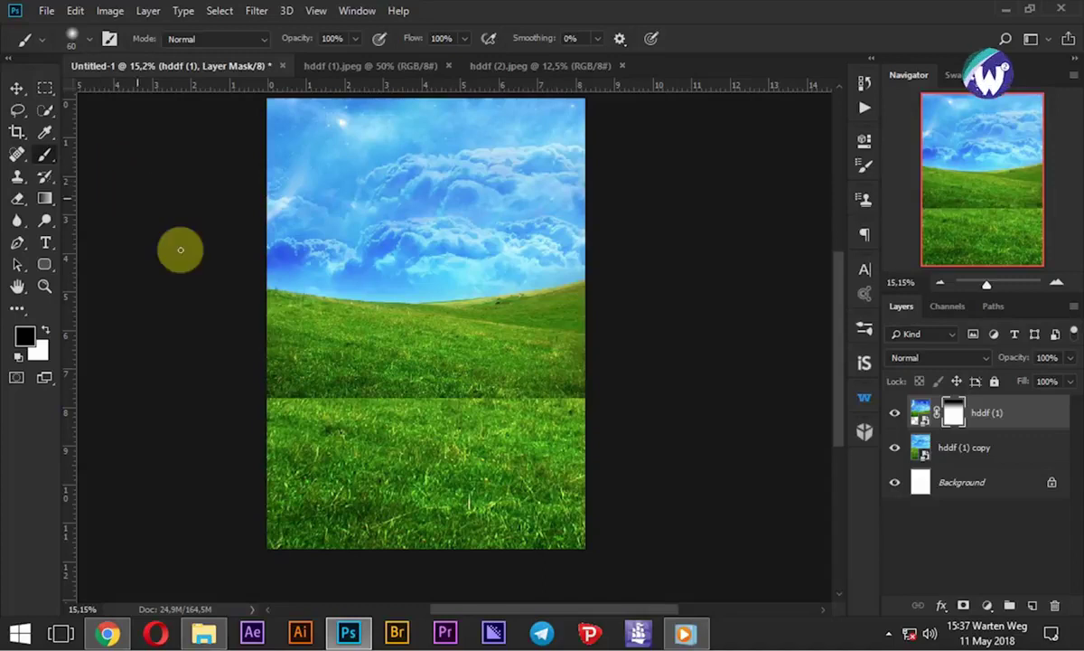
Brush black along the grass seam on the mask with a larger brush at 35% opacity
scroll(368, 421, "up", 5)
key("bracketright")
key("bracketright")
key("bracketright")
left_click_drag(208, 386, 726, 384)
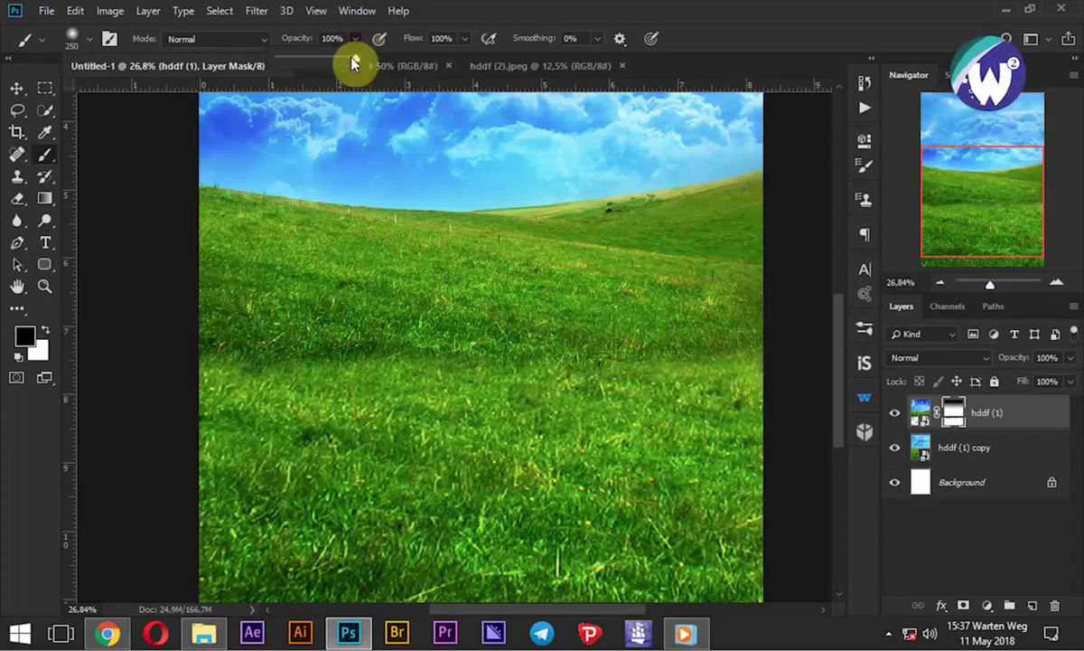
left_click(456, 62)
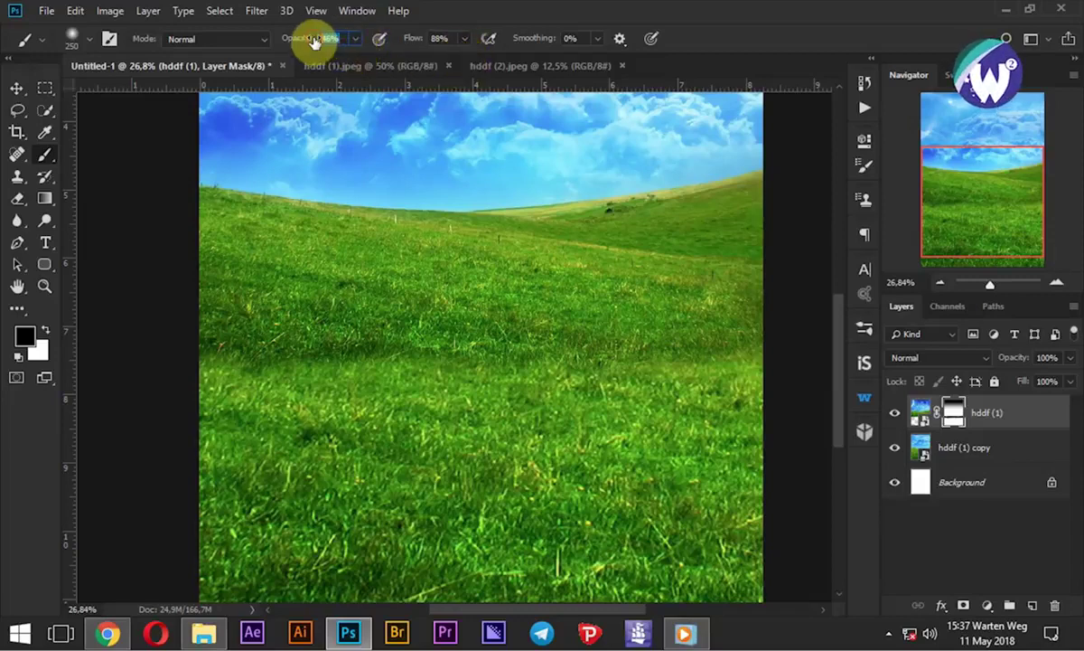
type("35")
key("Return")
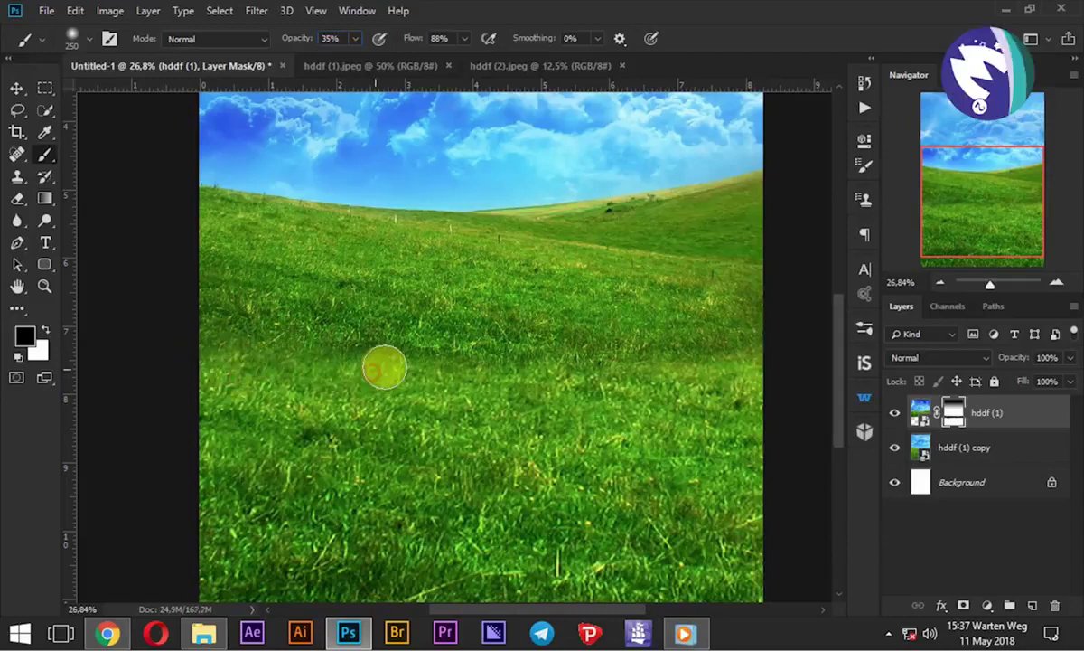
Zoom out, center the flyer, and select both landscape layers together
scroll(539, 389, "down", 2)
scroll(539, 388, "down", 1)
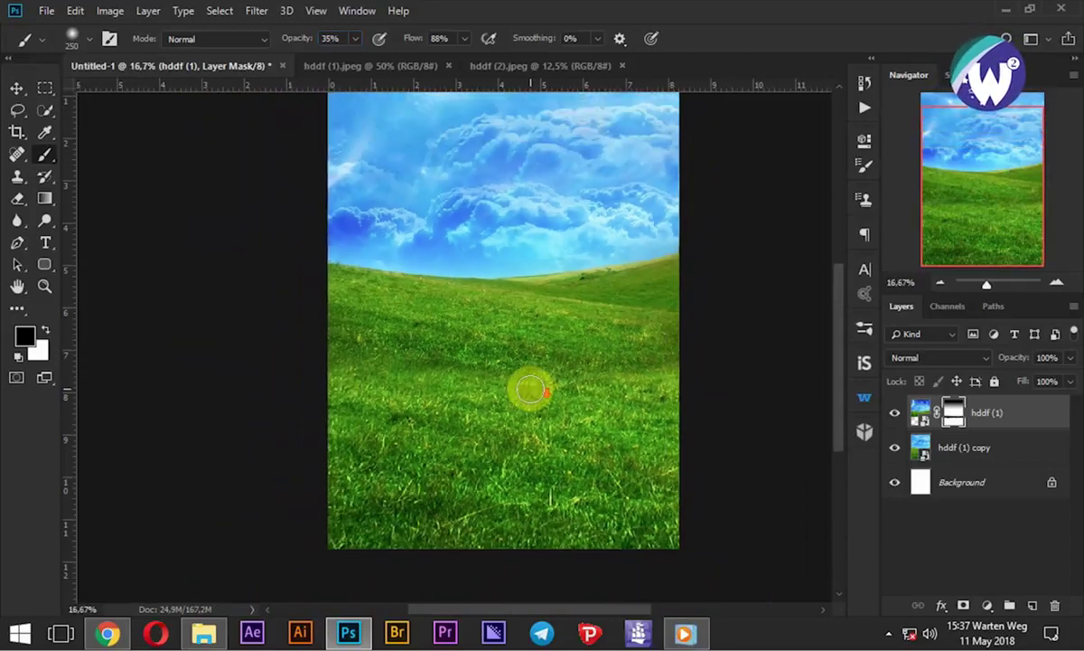
scroll(530, 386, "down", 1)
scroll(504, 417, "down", 1)
left_click_drag(523, 319, 464, 334)
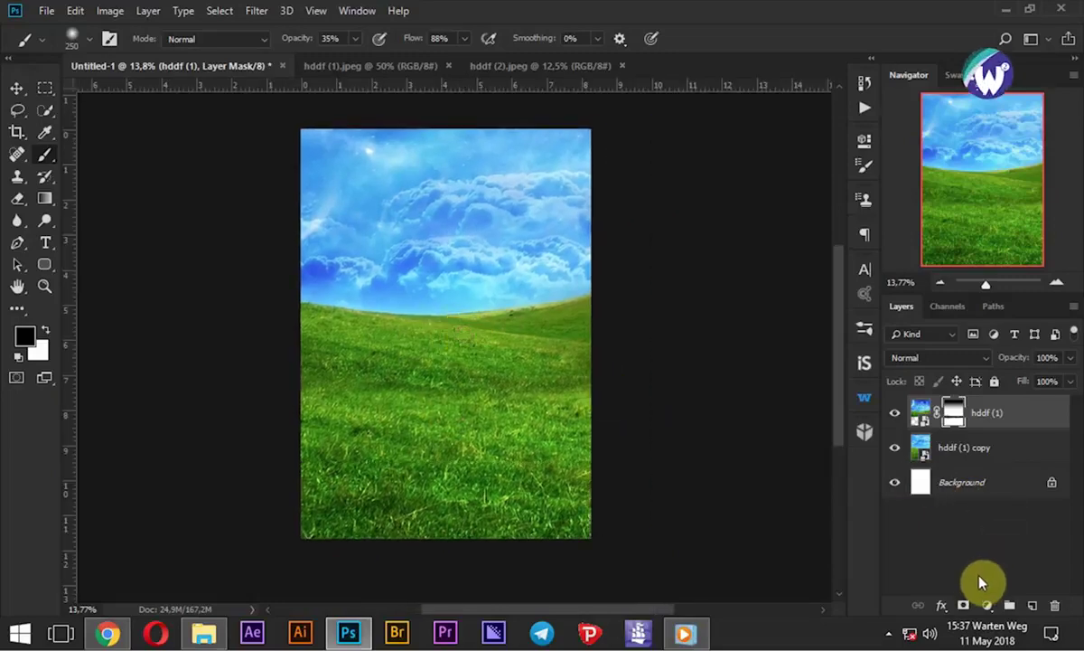
left_click(976, 460, "ctrl")
Convert the selected sky and grass layers into one smart object for filtering
right_click(974, 462)
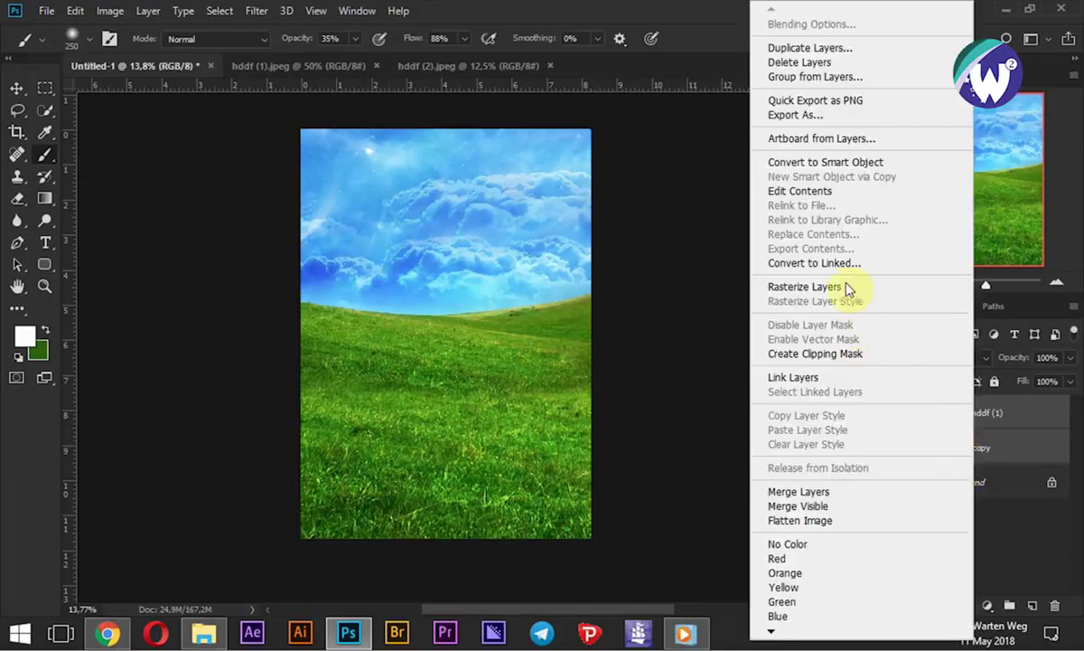
left_click(846, 164)
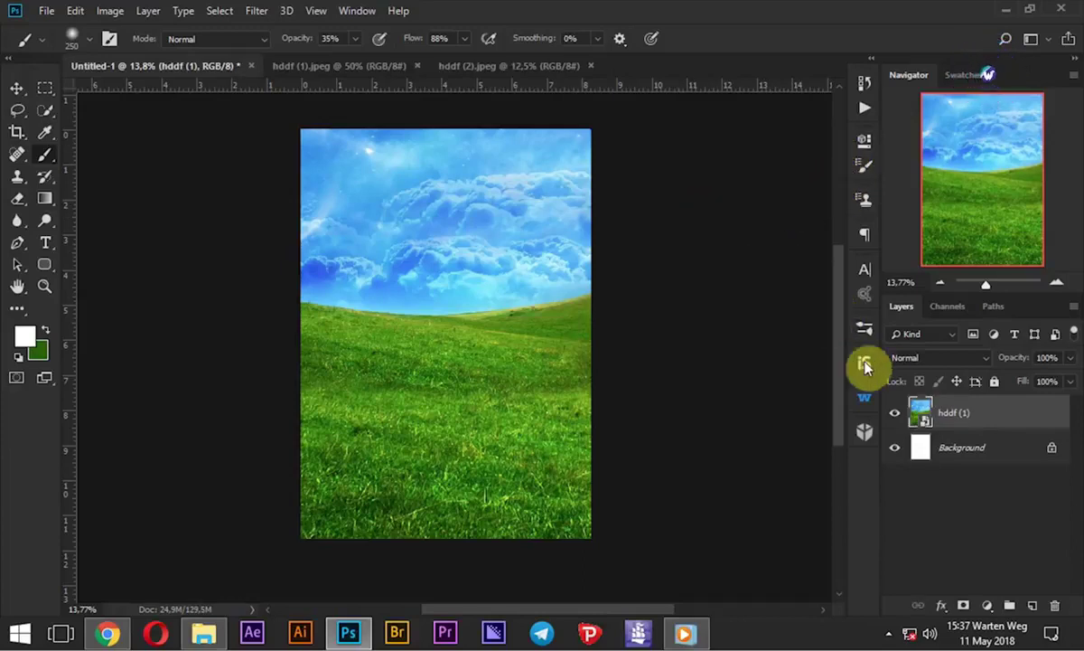
left_click(258, 11)
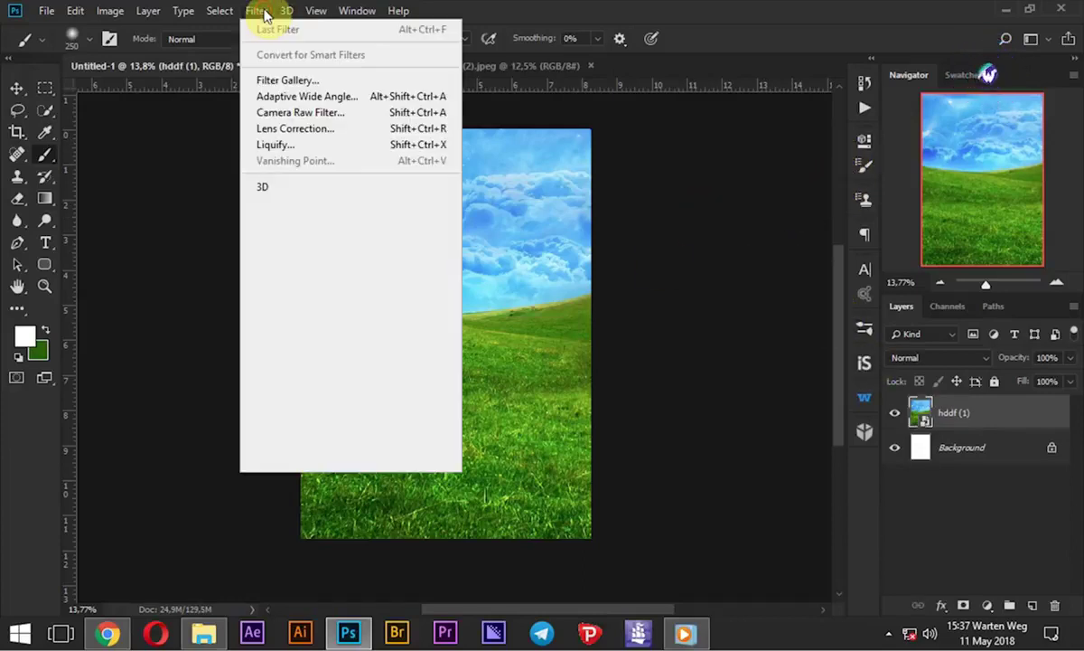
left_click(311, 113)
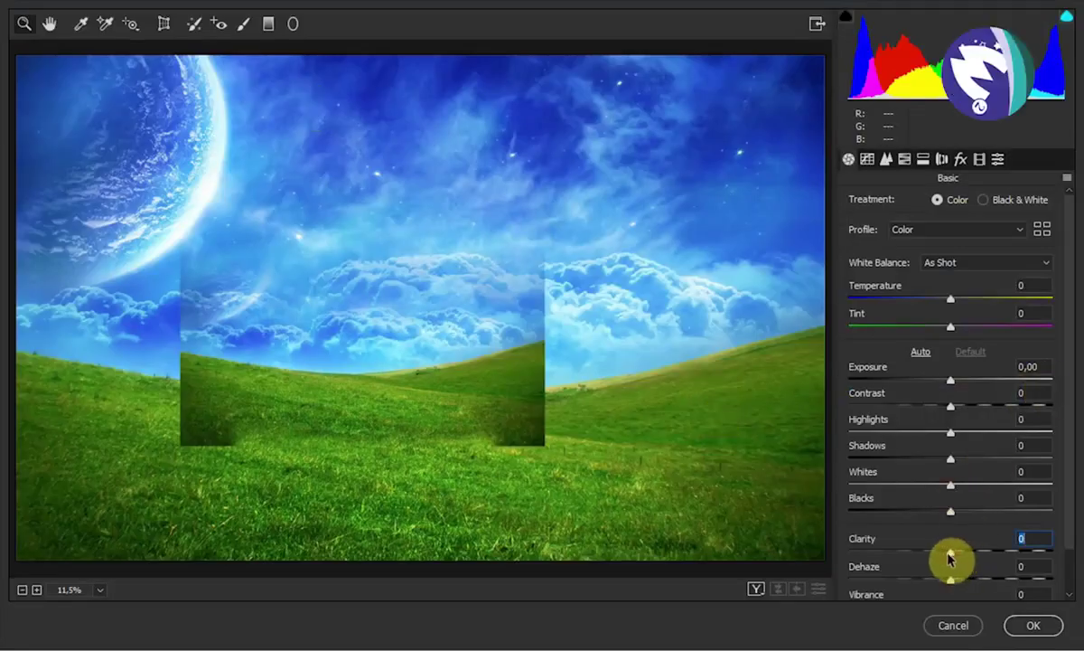
Apply the Camera Raw Filter with Clarity -23, Highlights -53 and Dehaze -3
left_click_drag(948, 552, 926, 553)
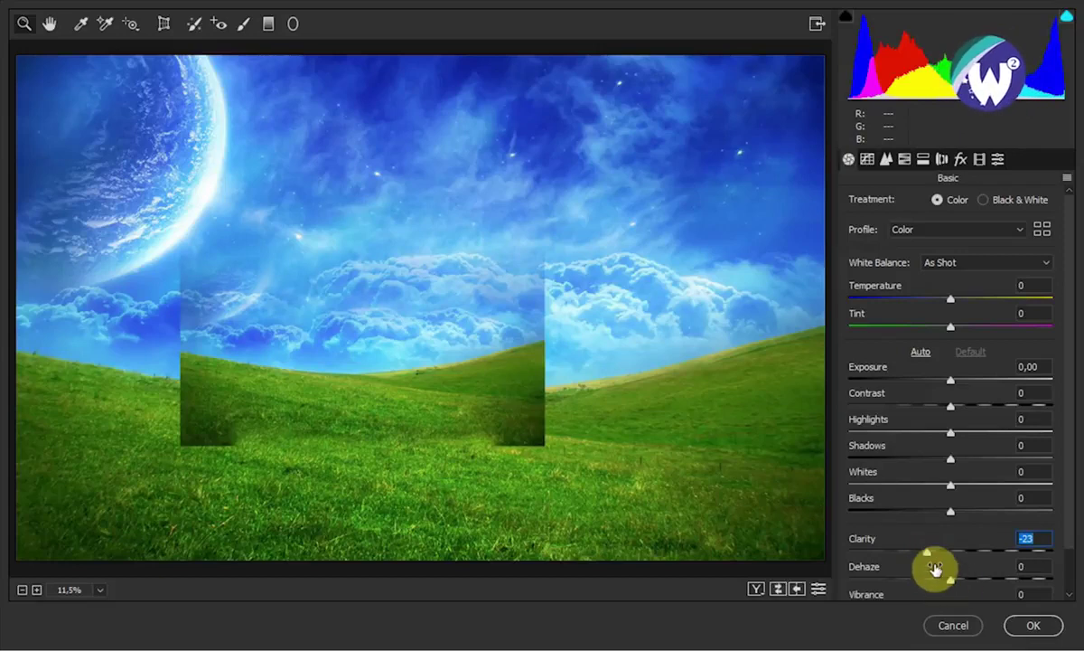
mouse_move(967, 584)
left_mouse_down()
mouse_move(985, 585)
mouse_move(970, 583)
left_mouse_up()
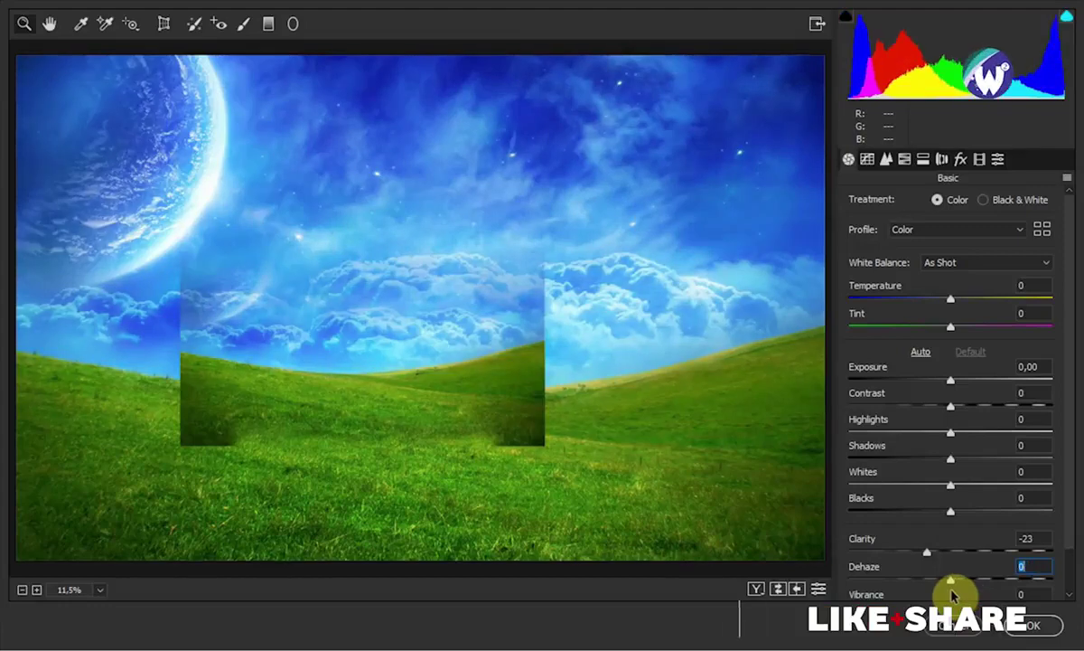
left_click_drag(961, 585, 946, 583)
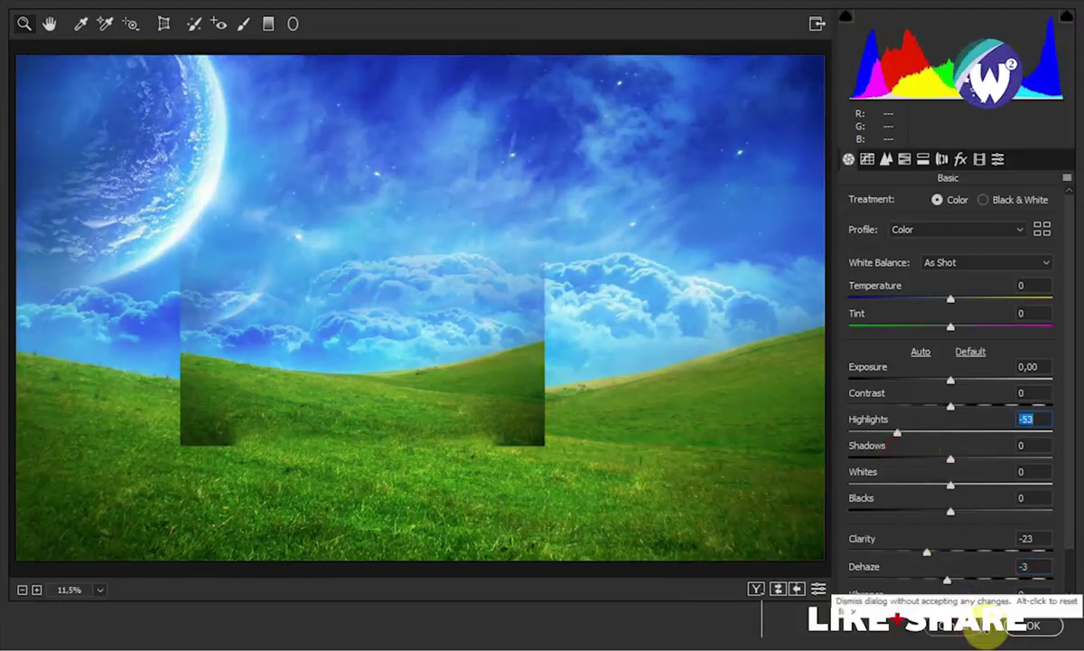
left_click(1039, 625)
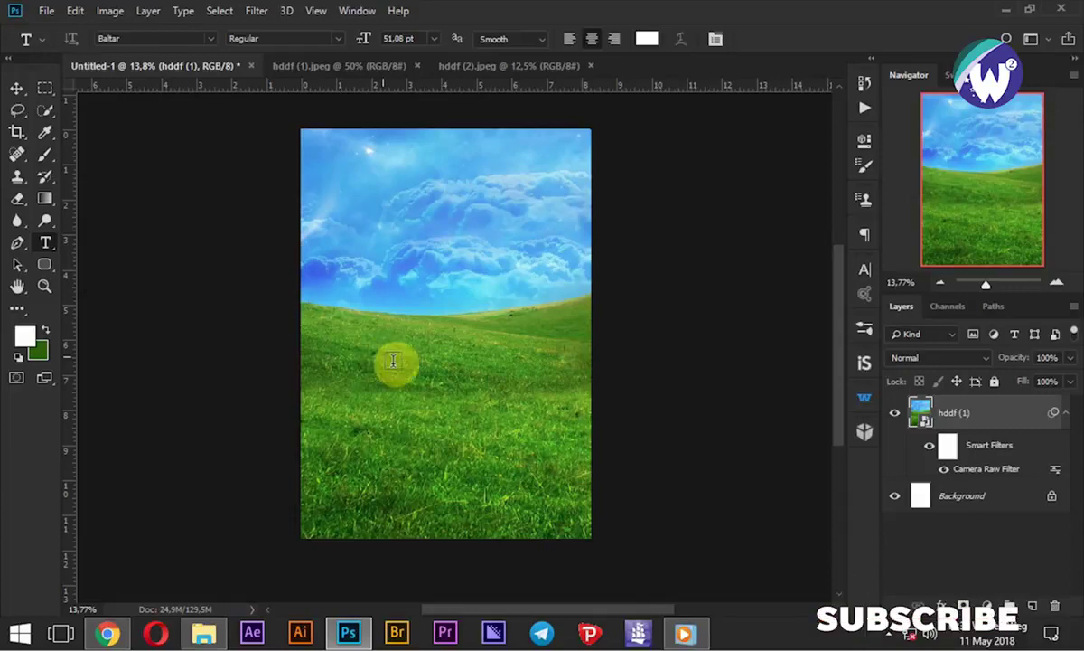
left_click(395, 361)
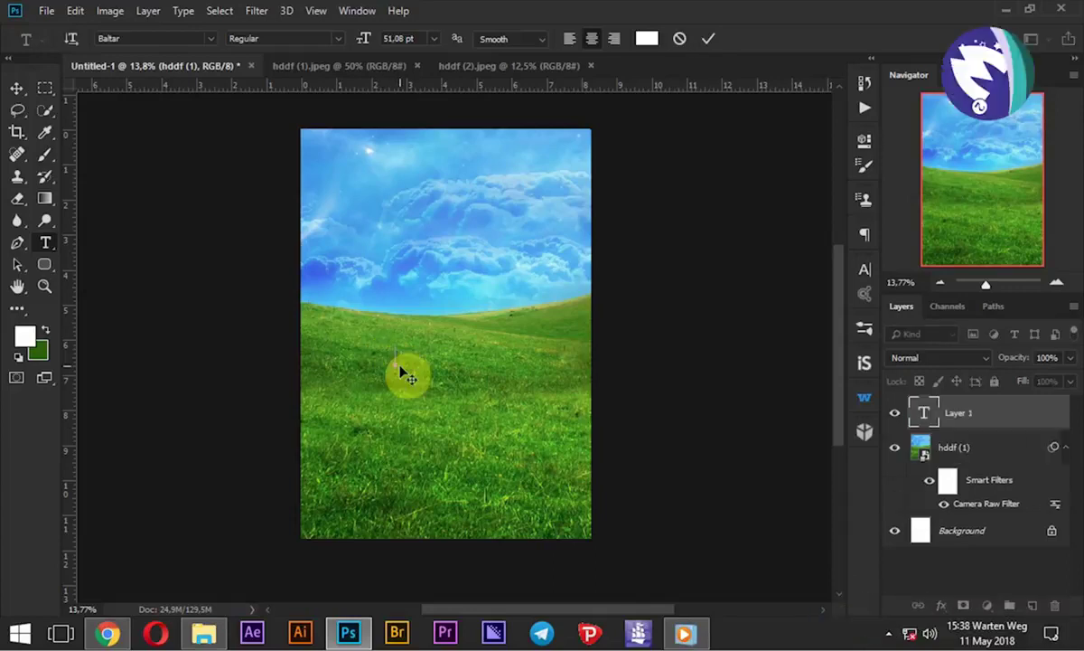
Add white 'Spring' text on the grass at about 92 pt with All Caps off
type("SPRING")
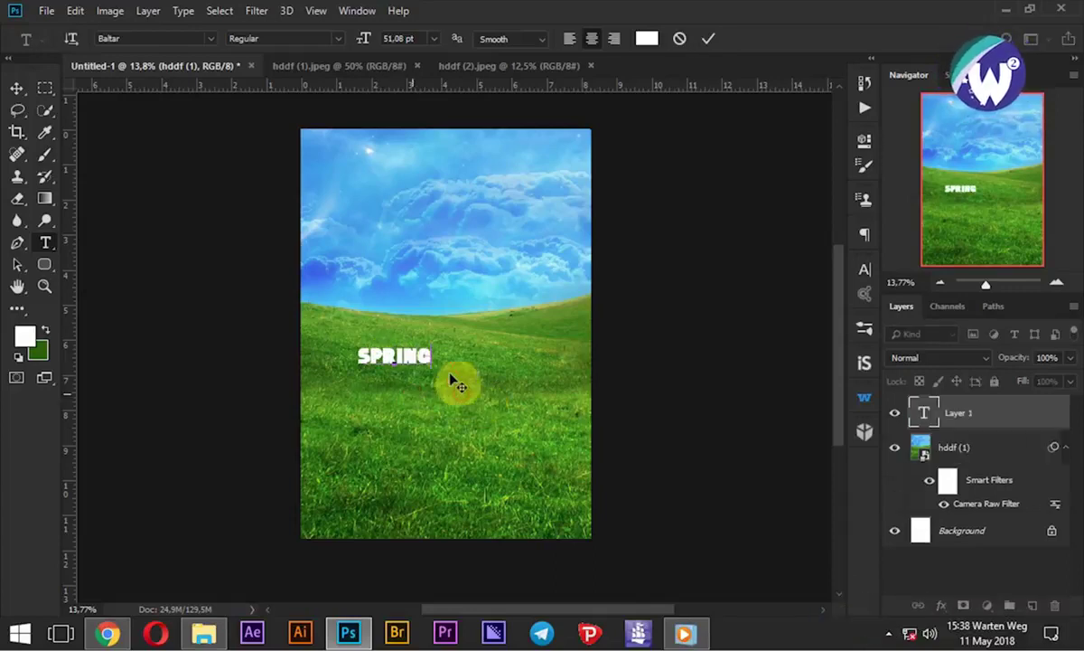
left_click_drag(435, 388, 483, 389)
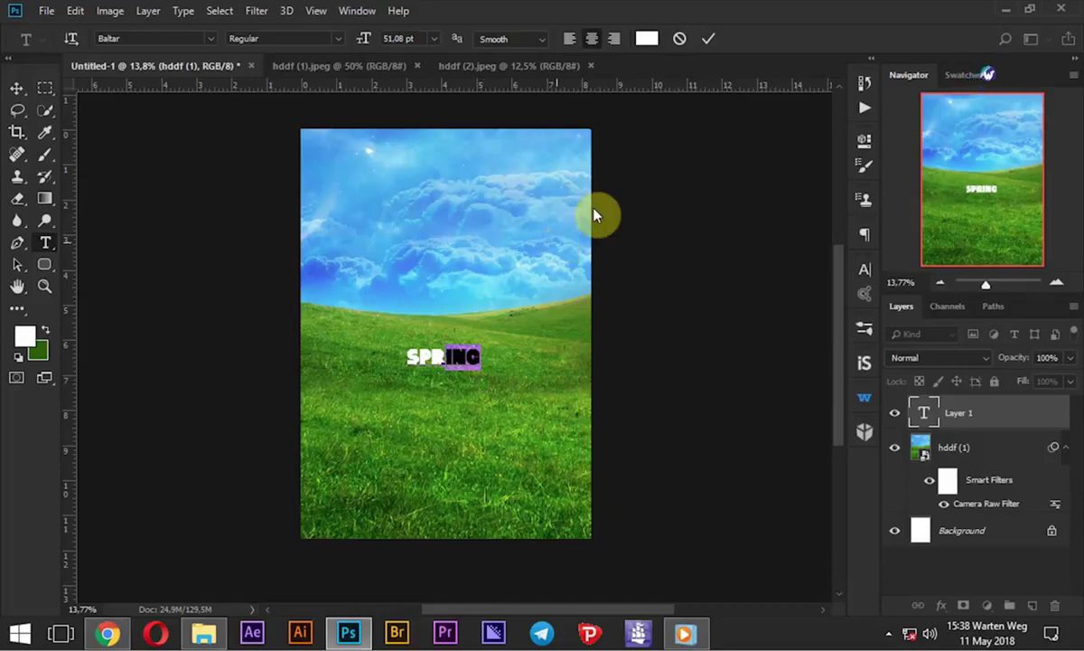
left_click(708, 45)
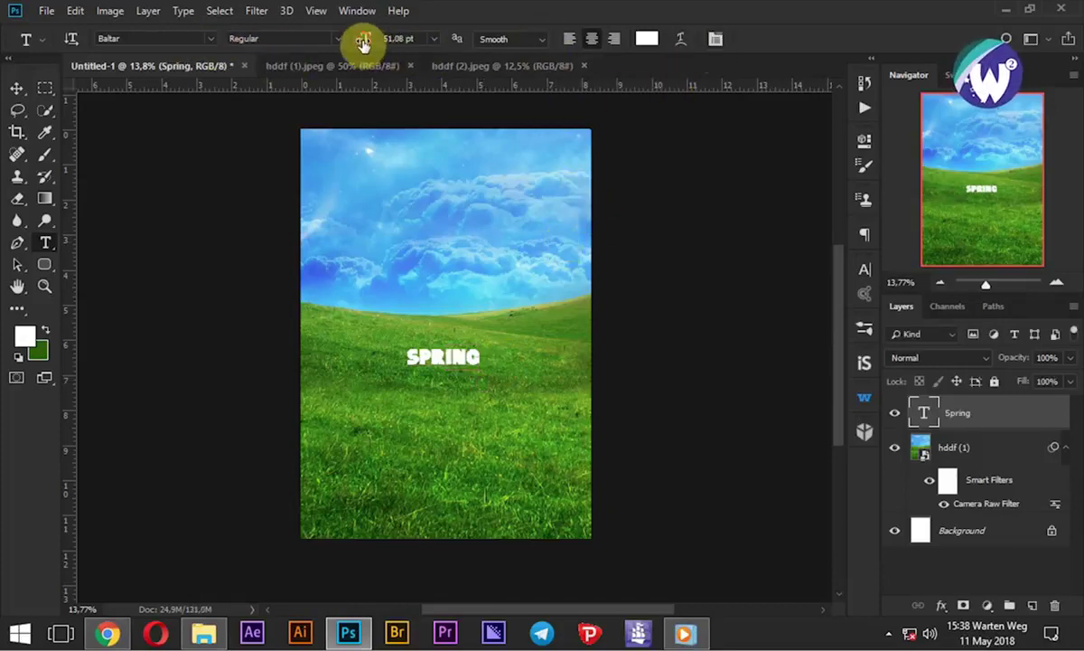
left_click_drag(363, 41, 375, 53)
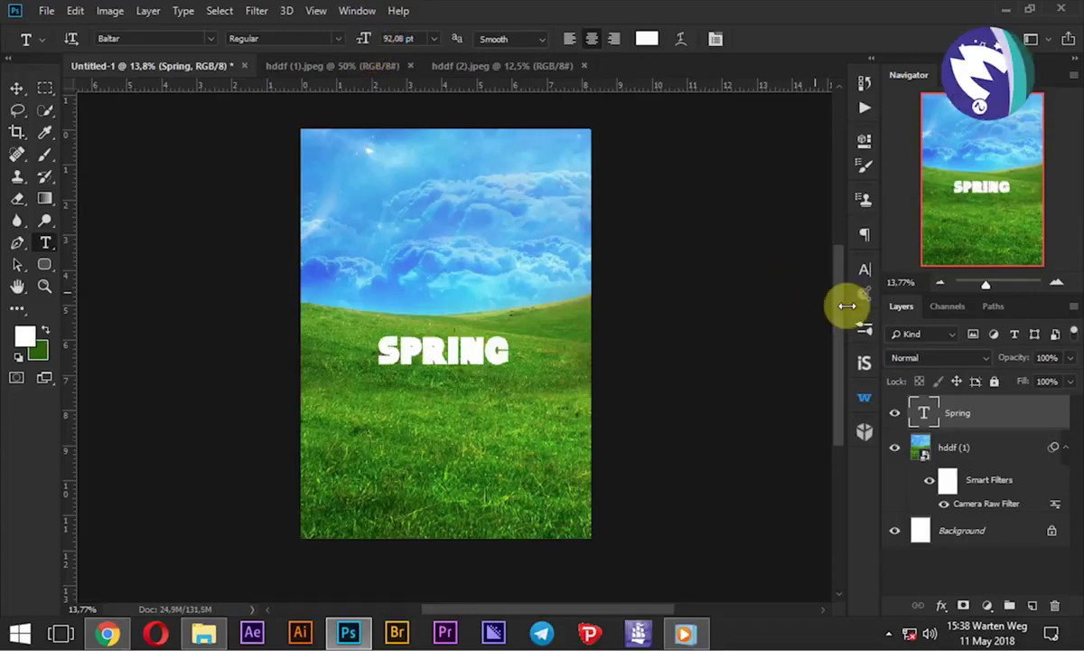
left_click(865, 270)
left_click(721, 398)
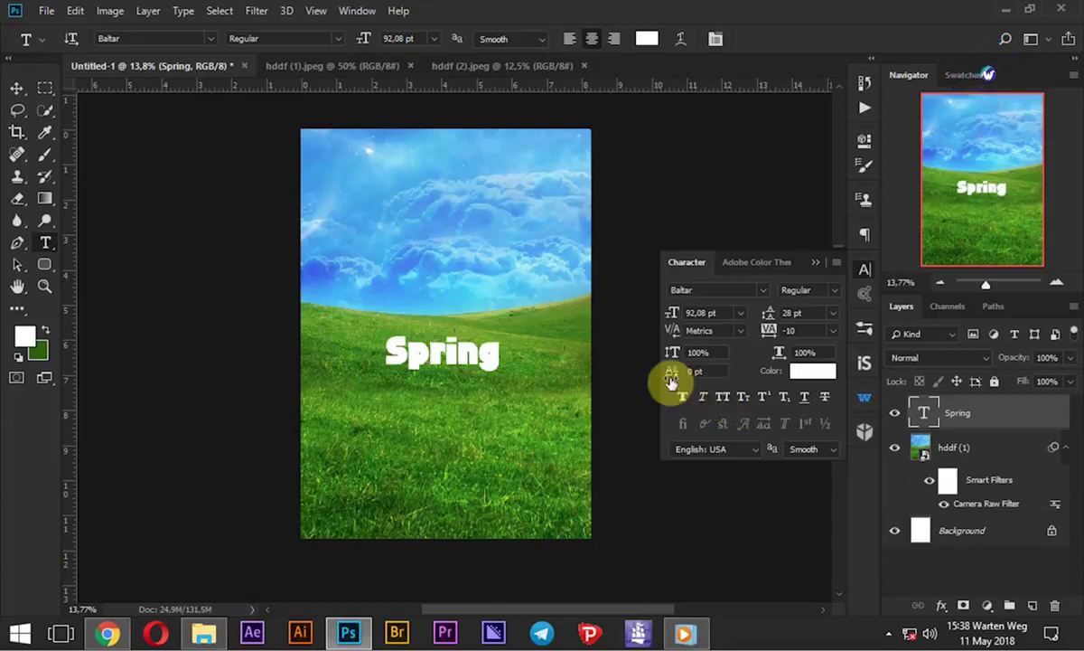
Duplicate the Spring layer, retype it as 'Tournament', and move it below Spring
left_click_drag(922, 413, 926, 432)
left_click(459, 356)
double_click(478, 357)
type("Tiempo")
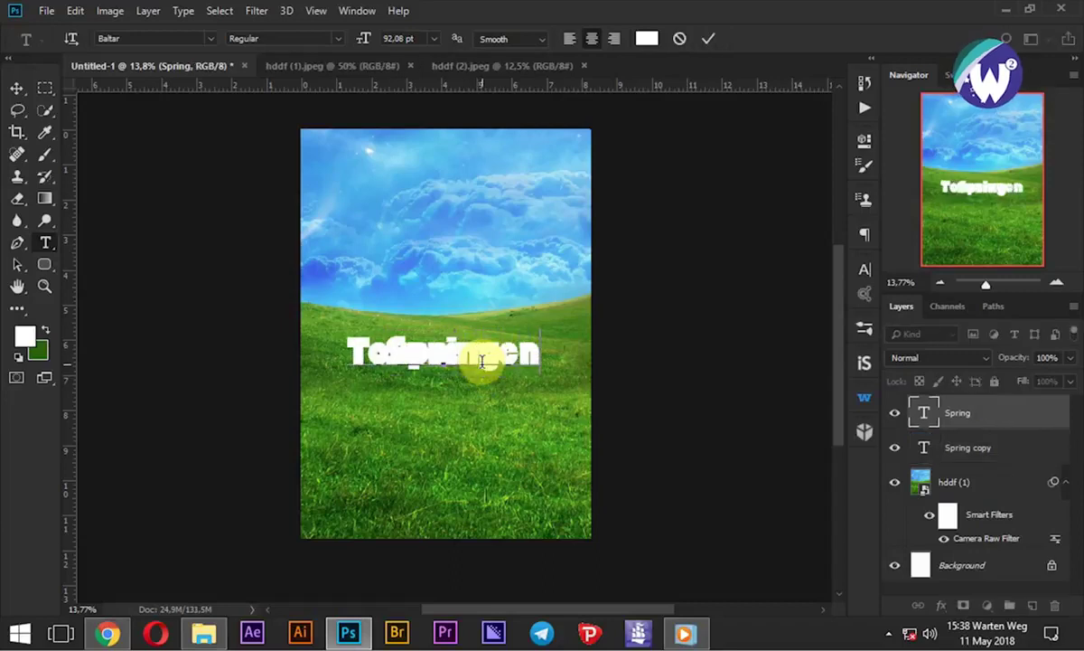
type("ournament")
left_click_drag(472, 388, 477, 429)
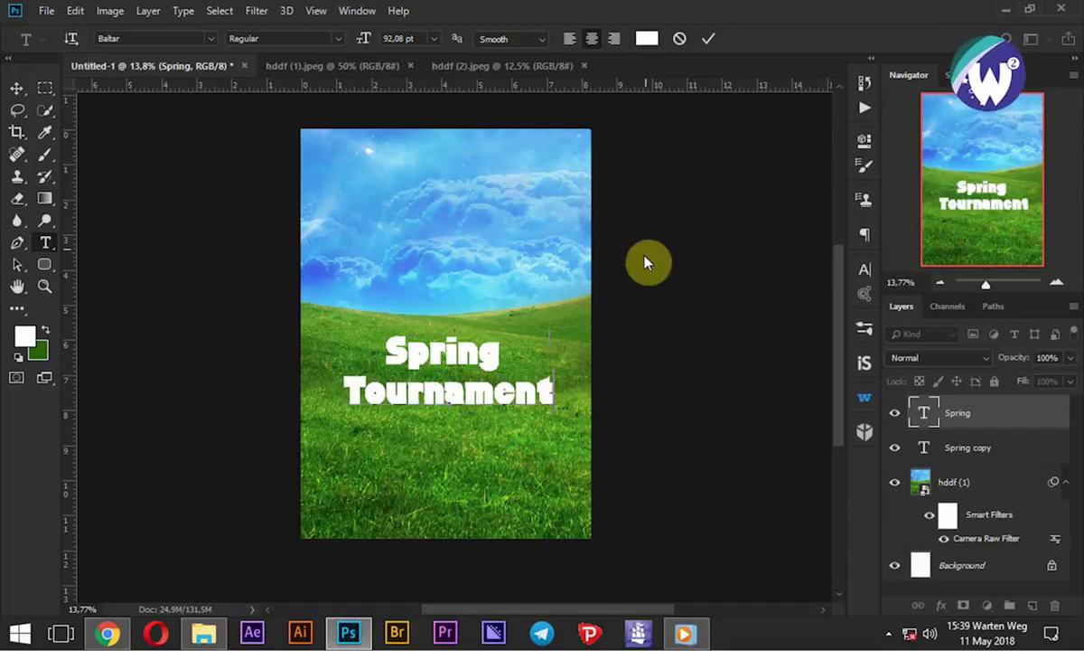
left_click(706, 39)
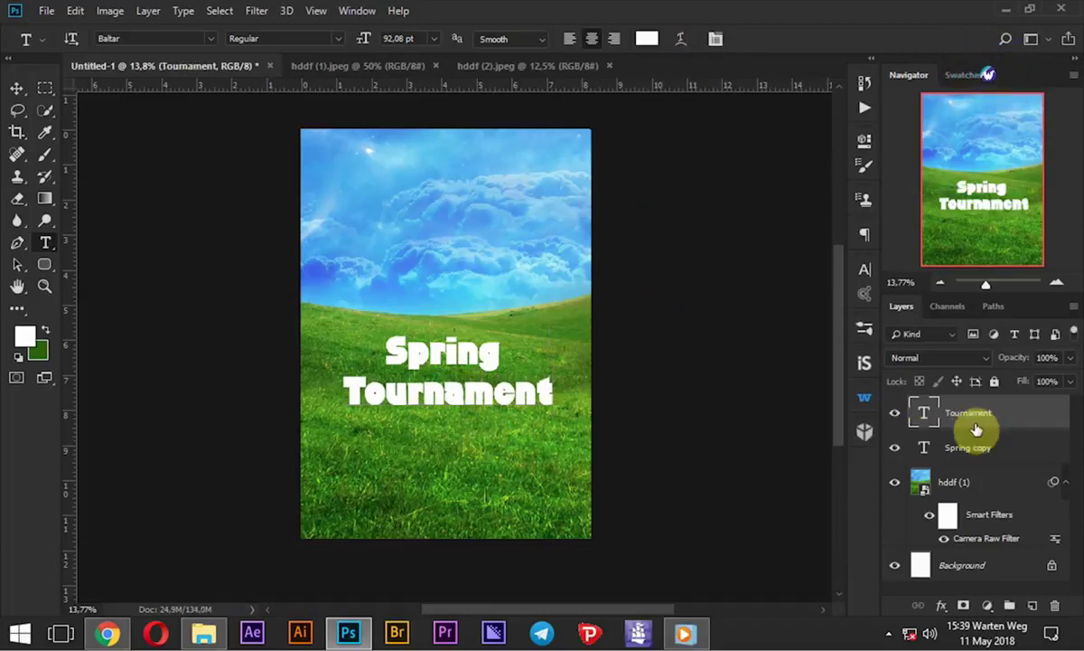
Set the Spring text font to AardvarkBold and move it up
left_click(994, 449)
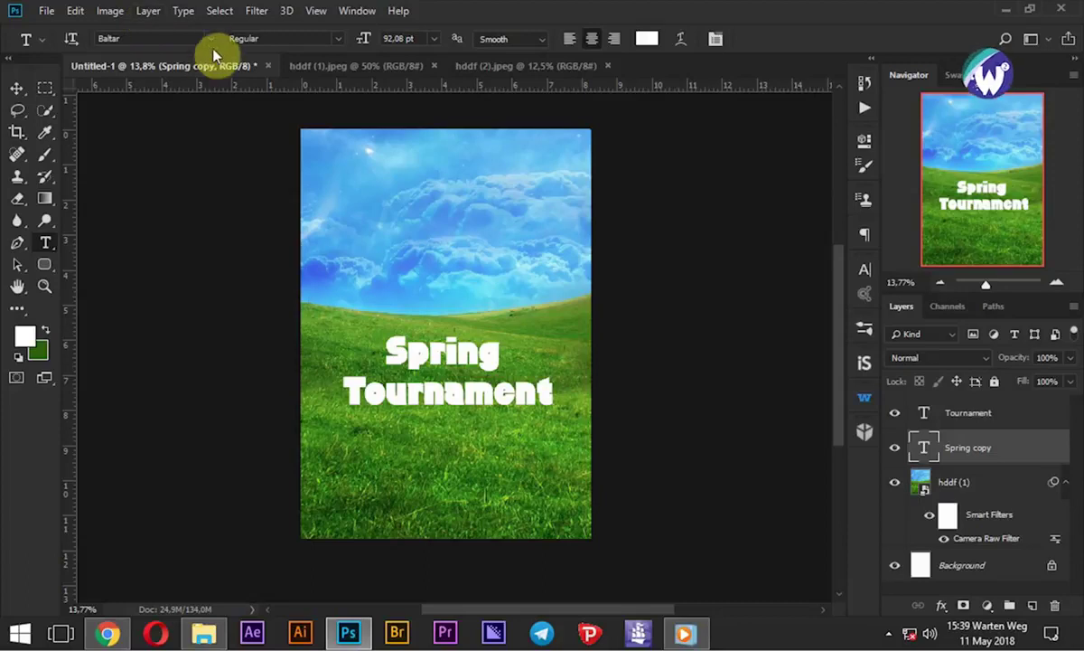
left_click(210, 39)
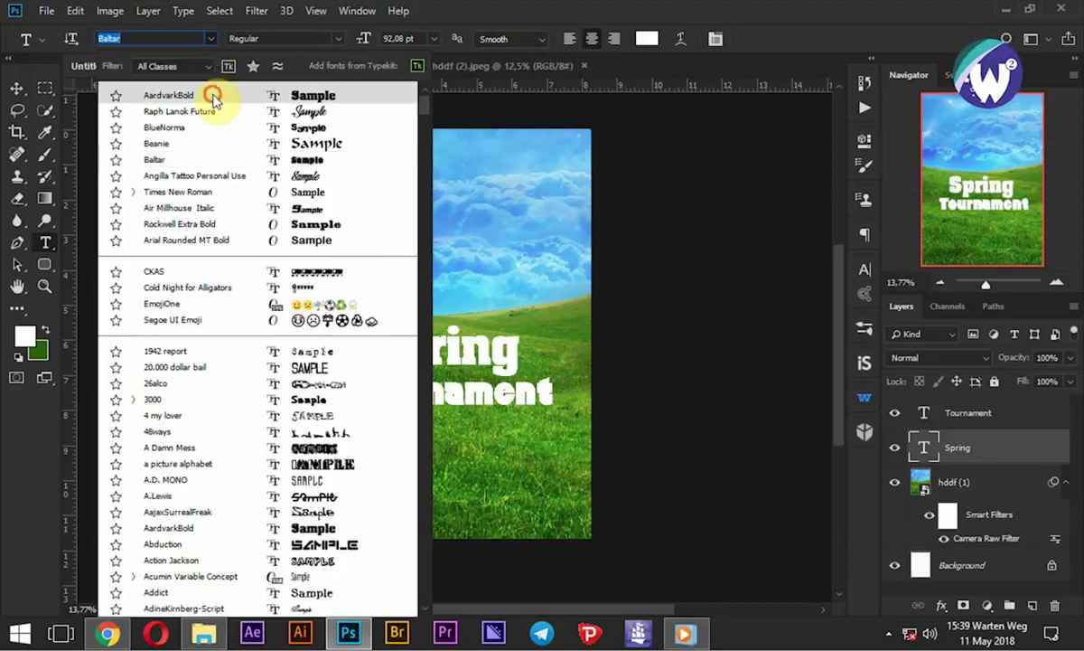
left_click(212, 95)
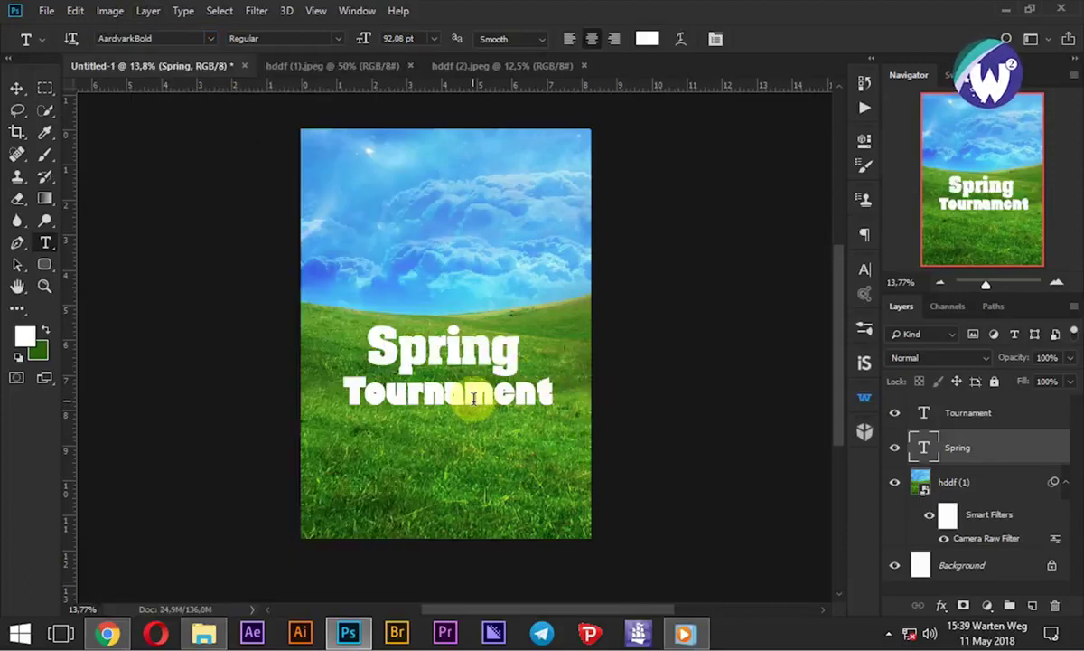
left_click_drag(502, 366, 502, 341)
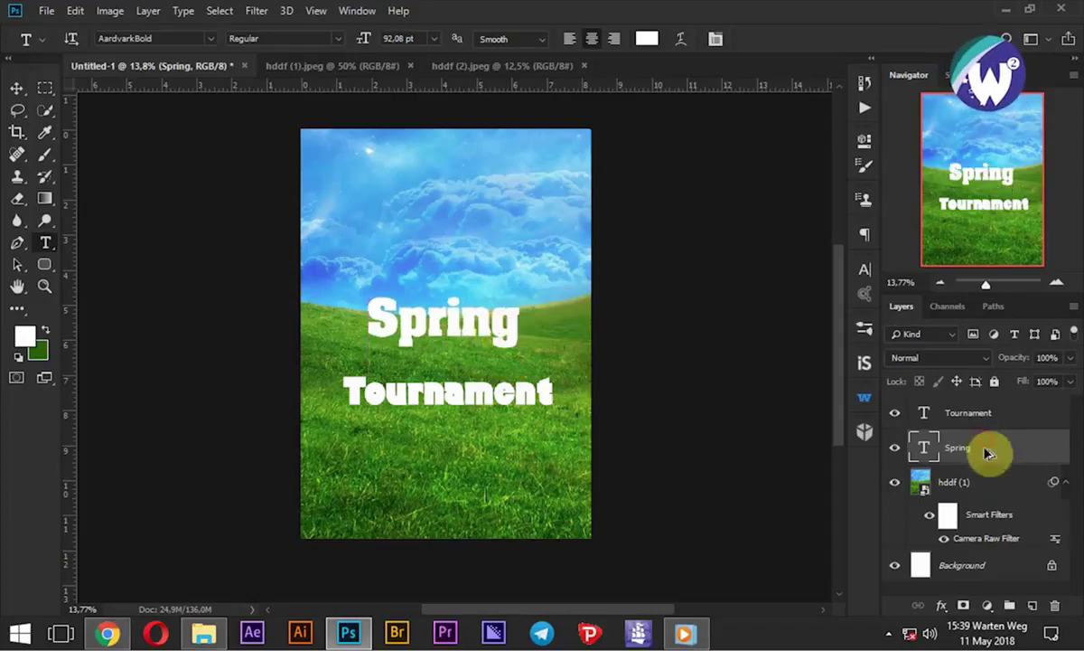
Duplicate Spring, change the copy to 'Youth', and place it below Spring
key("ctrl+j")
left_click_drag(503, 339, 501, 363)
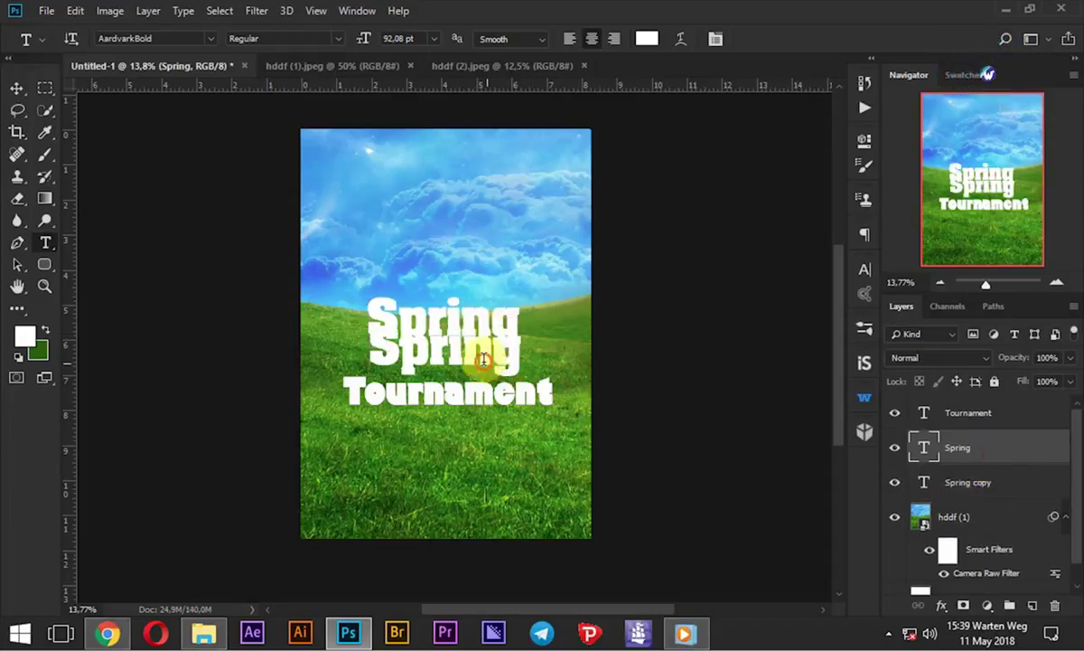
left_click(483, 358)
key("ctrl+a")
type("Youth")
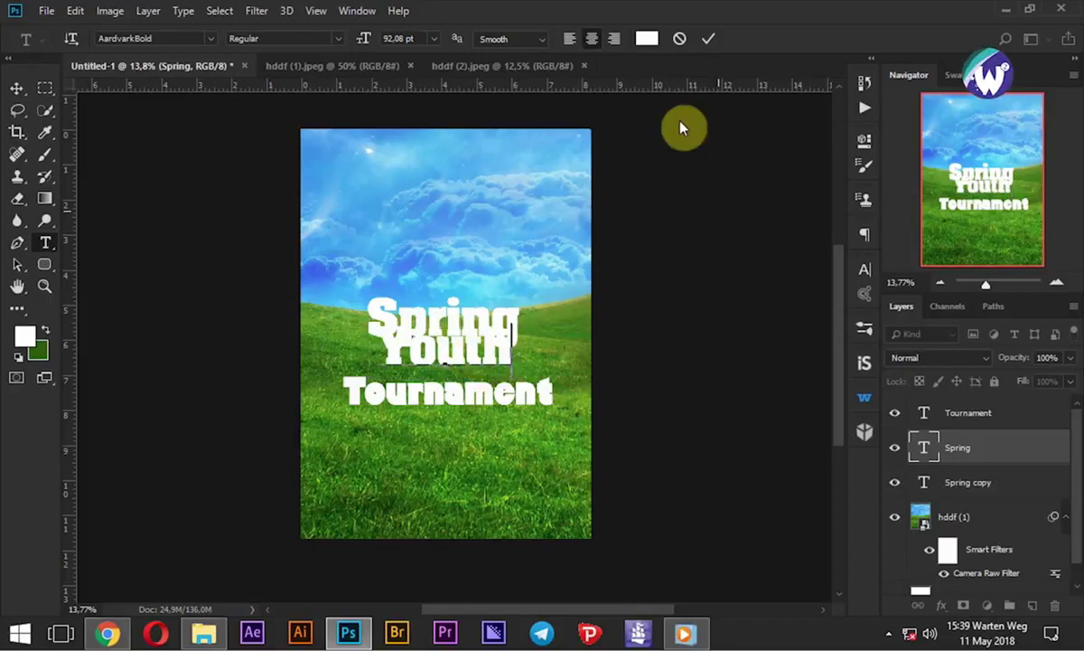
key("ctrl+Return")
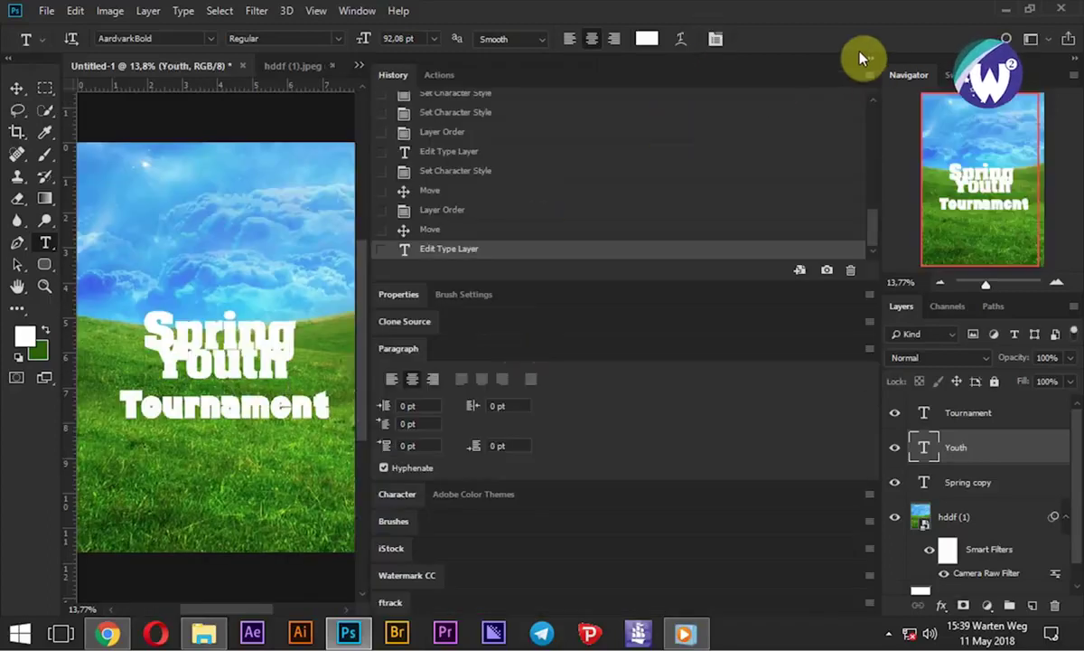
left_click(873, 61)
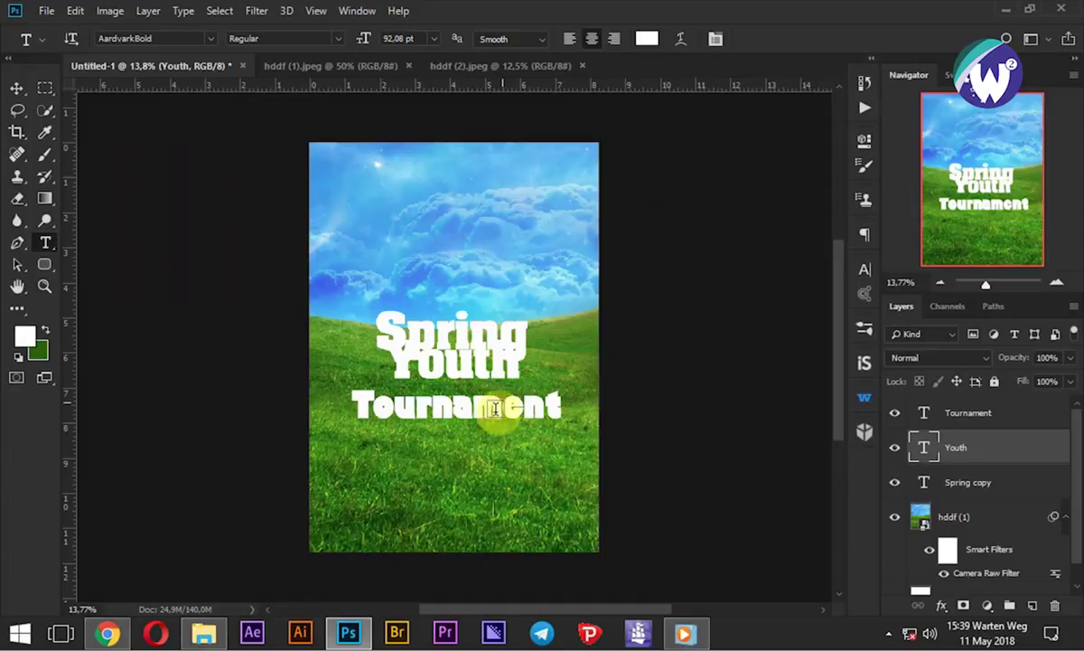
left_click_drag(488, 379, 472, 393)
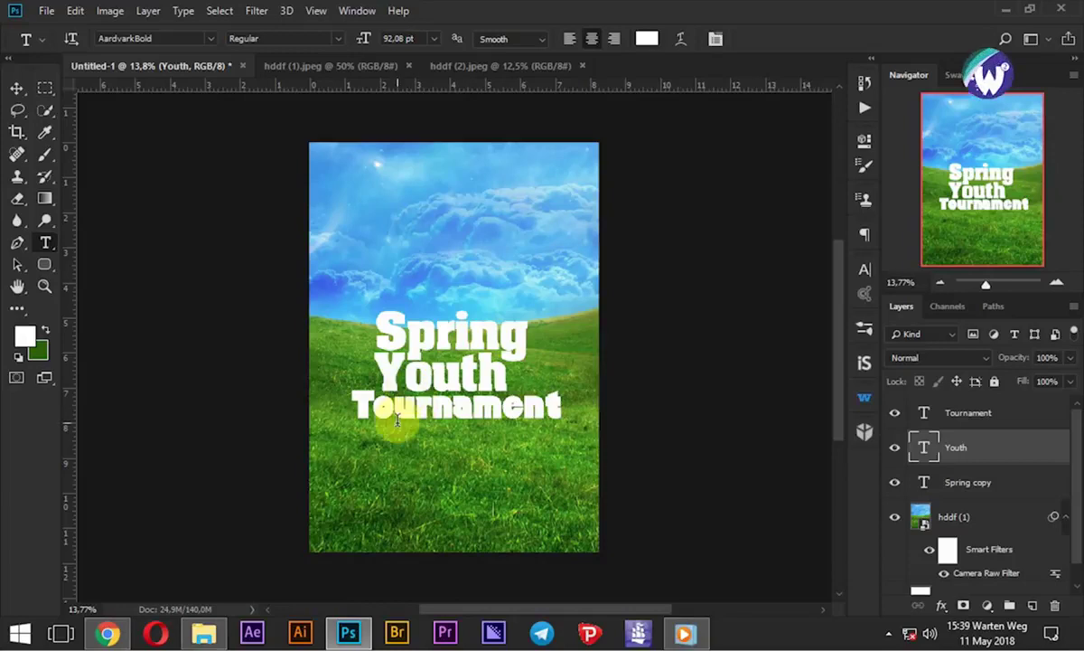
Reduce the Tournament text size to about 81 pt
left_click(931, 412)
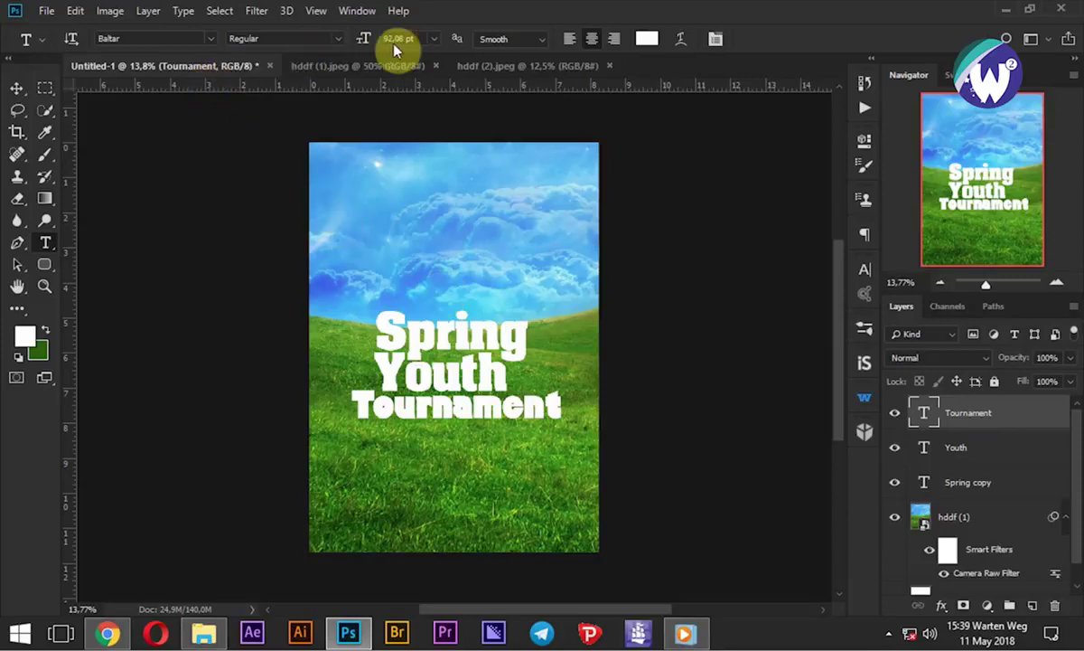
left_click_drag(365, 40, 360, 41)
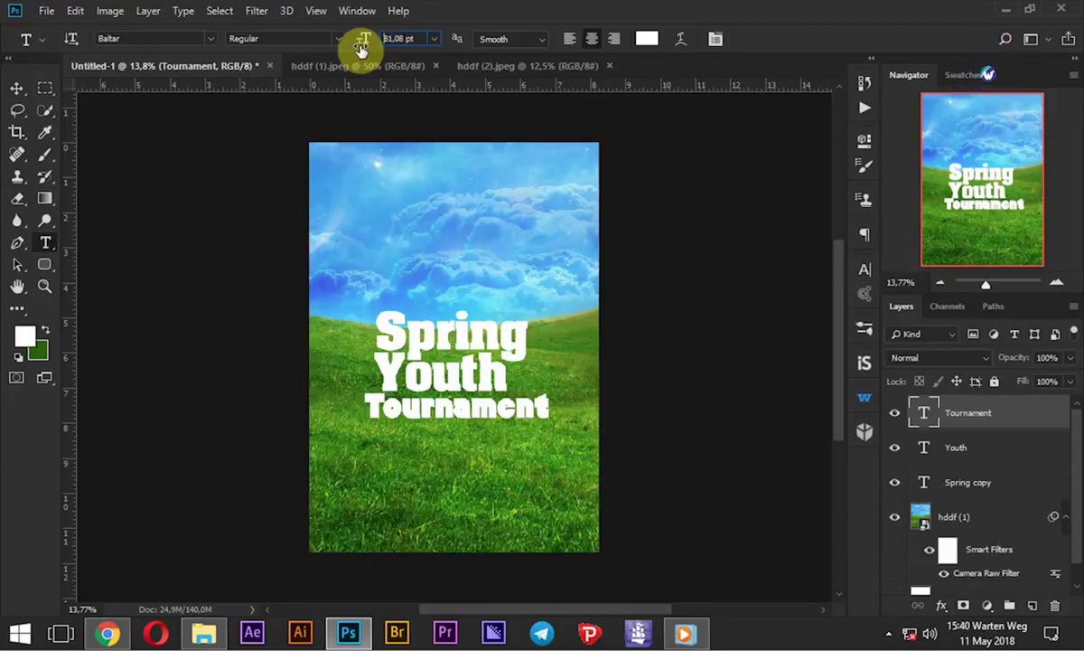
left_click_drag(362, 47, 362, 47)
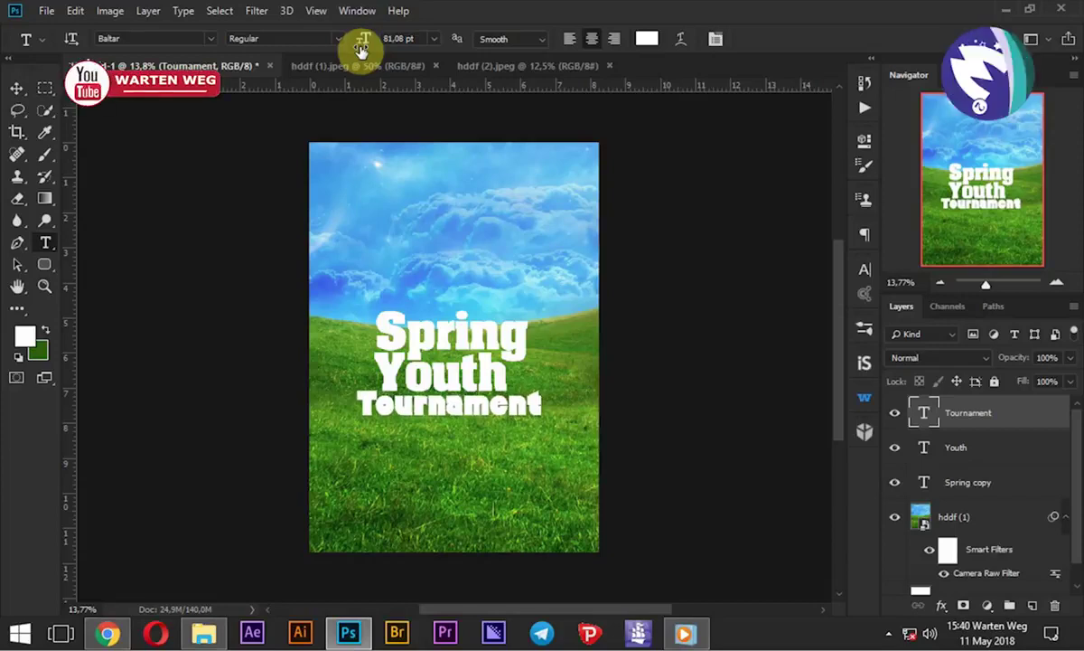
left_click(45, 331)
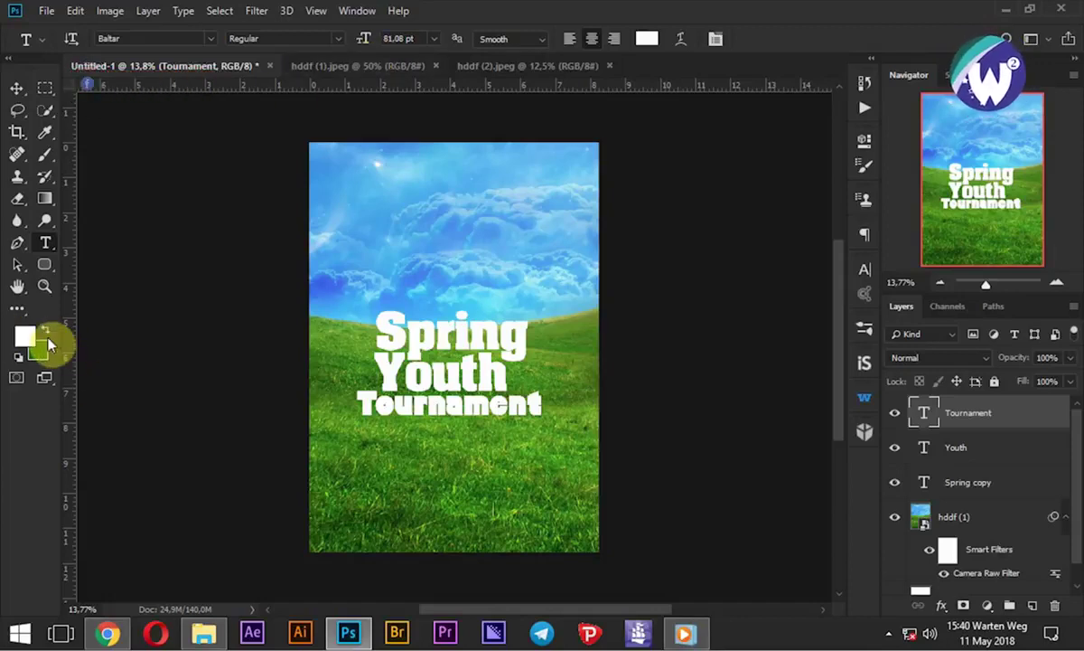
Color the Tournament text dark green 2c640d
left_click(647, 39)
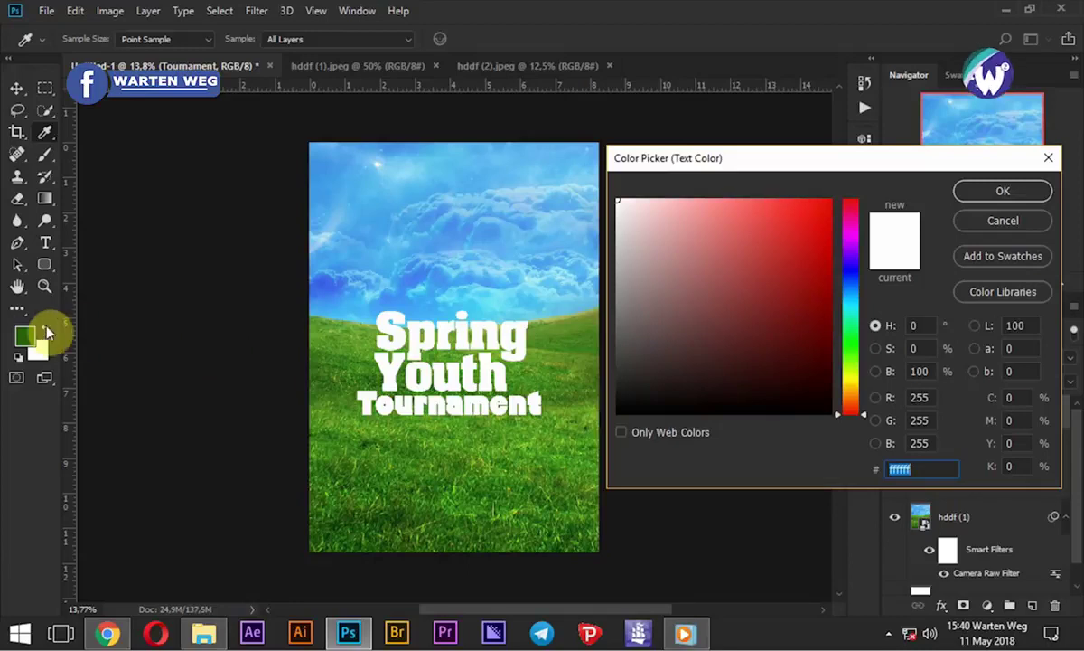
left_click(29, 334)
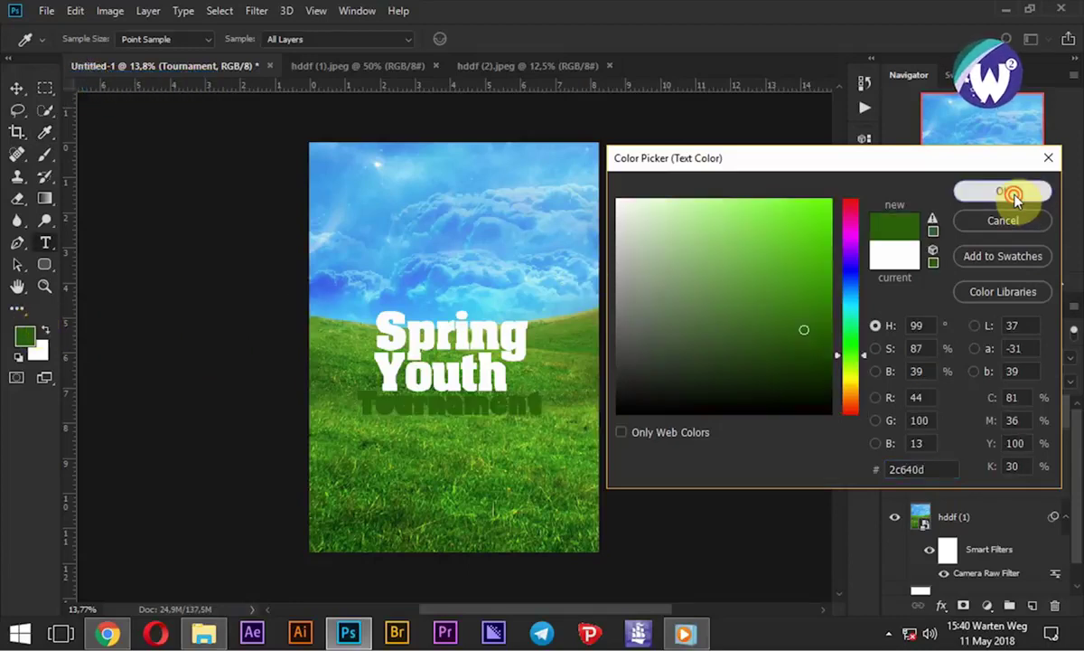
left_click(1013, 197)
Pick an olive foreground color and apply olive 9a9f17 to the Youth text
left_click(976, 460)
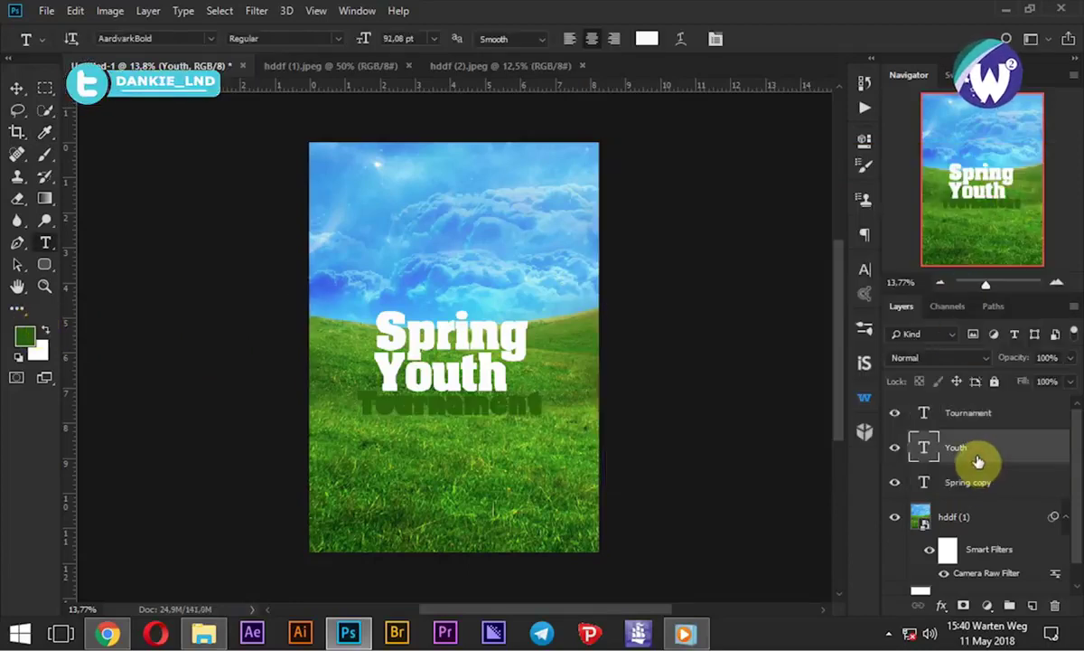
left_click(43, 330)
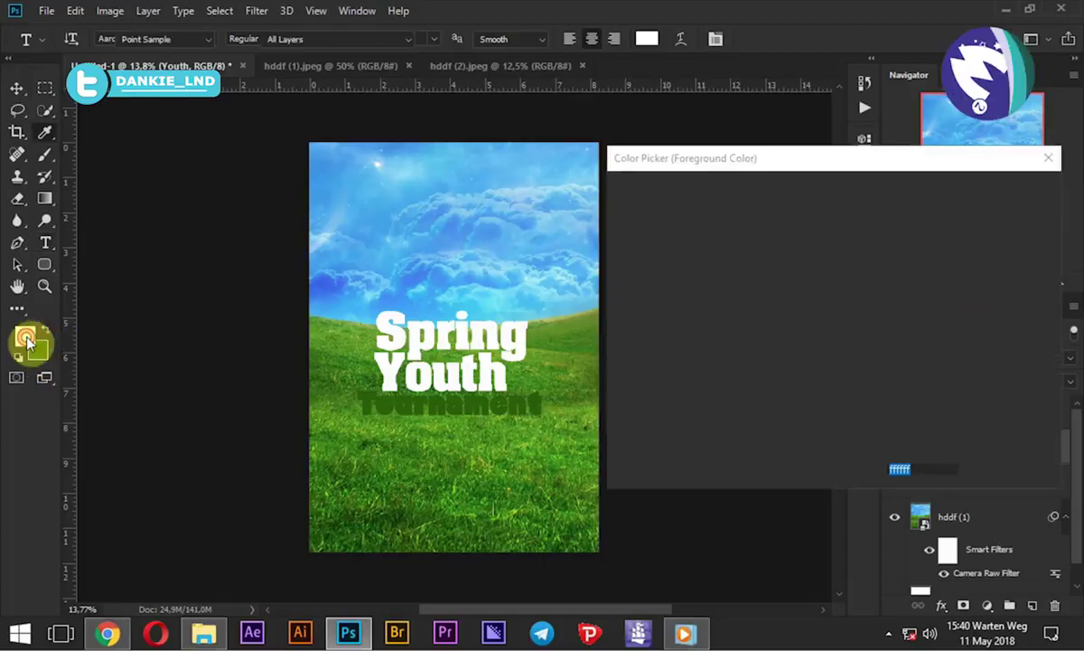
left_click(851, 378)
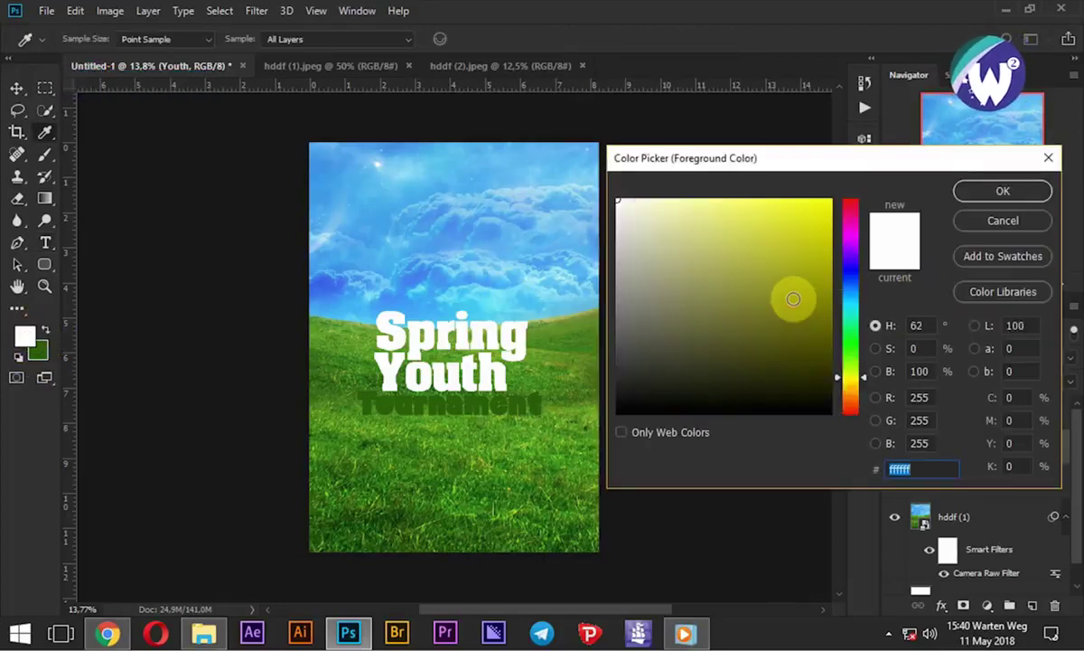
left_click(793, 299)
left_click(981, 192)
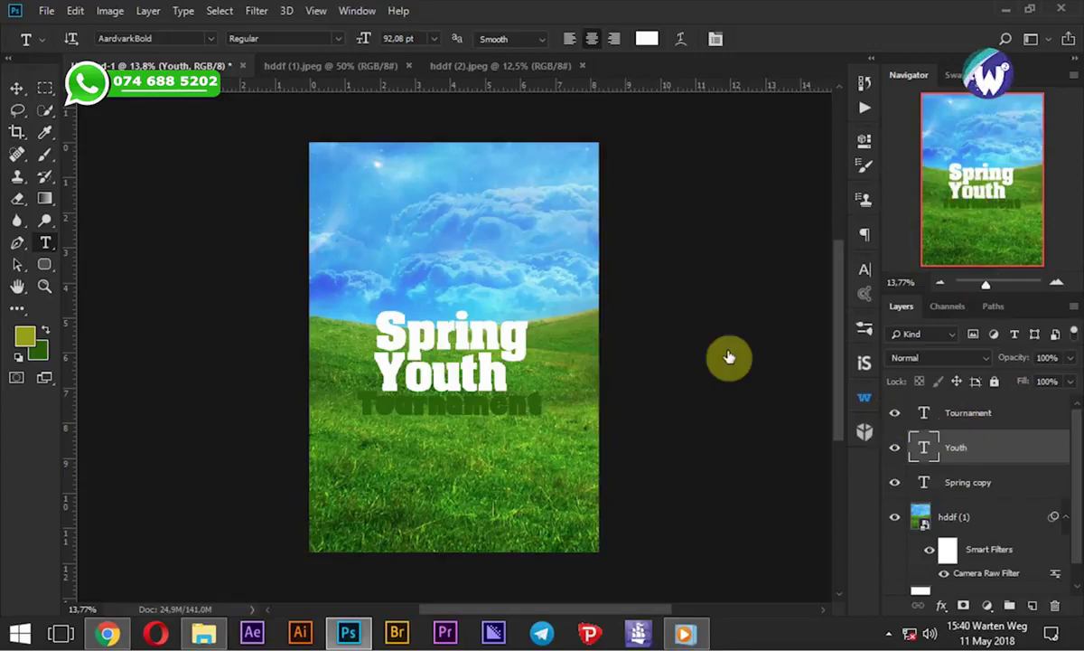
left_click(647, 40)
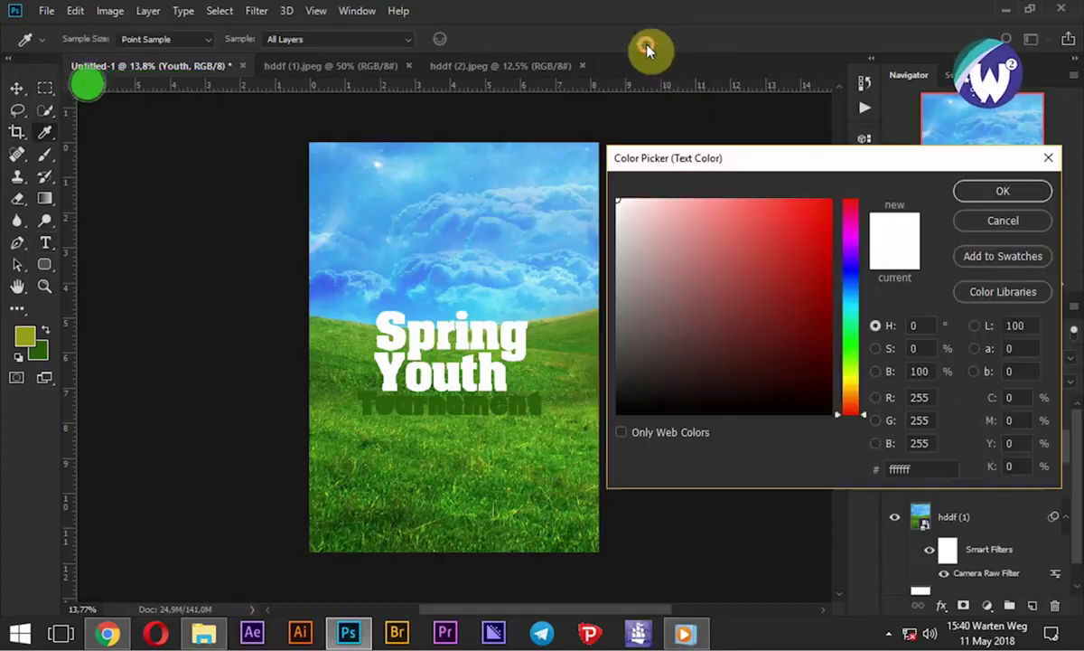
left_click(26, 334)
left_click(998, 192)
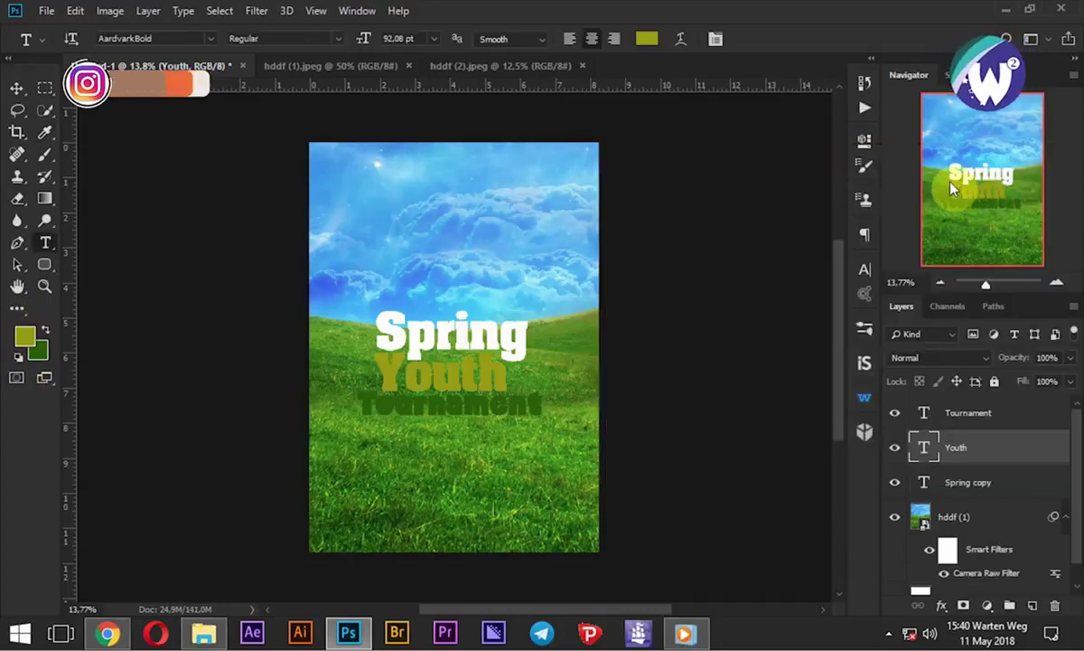
left_click(967, 489)
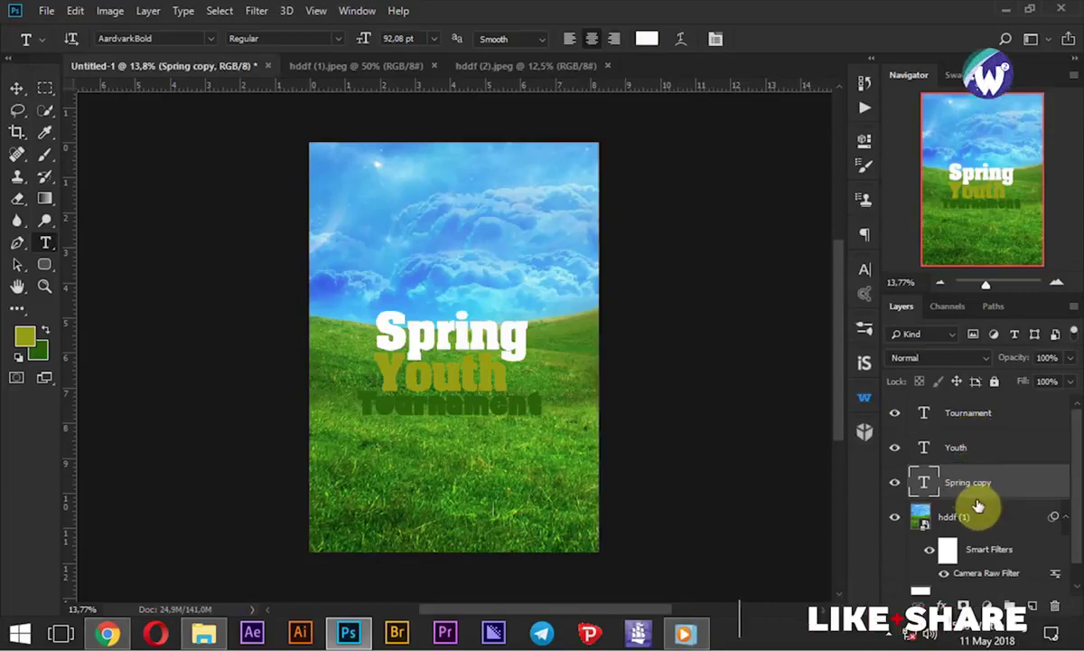
Add a Stroke layer effect to the Tournament text layer
double_click(954, 415)
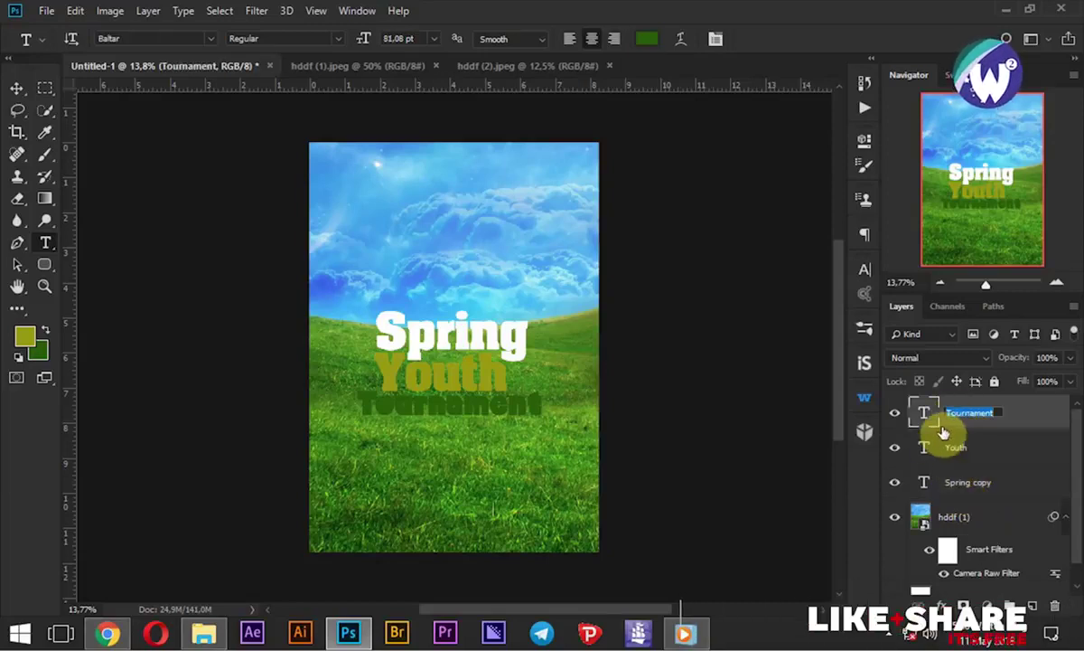
left_click(942, 603)
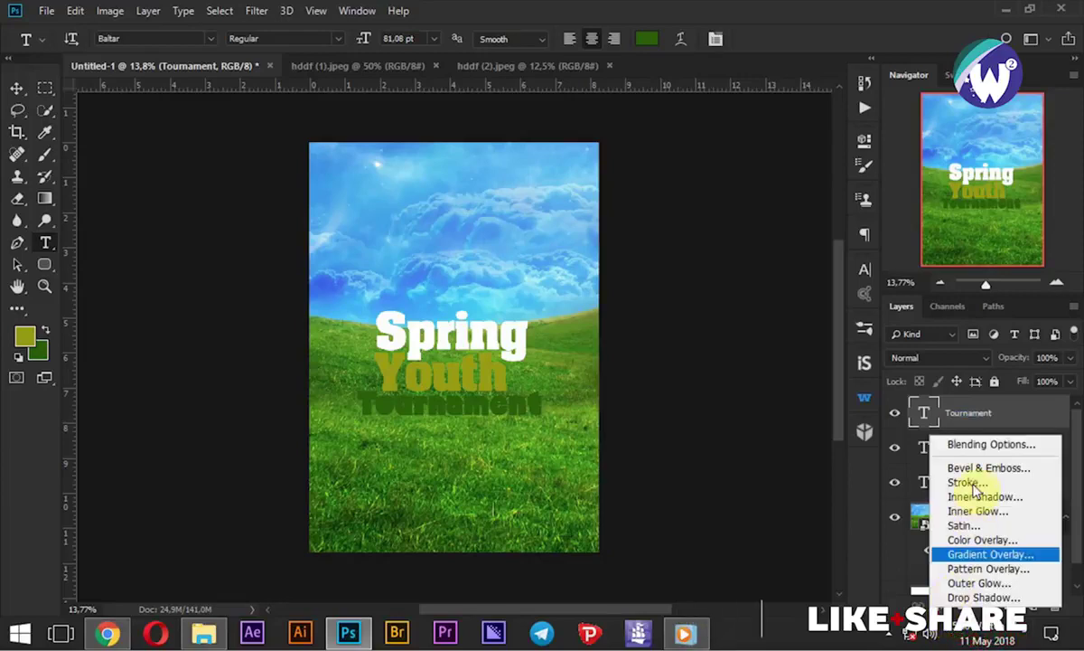
left_click(975, 486)
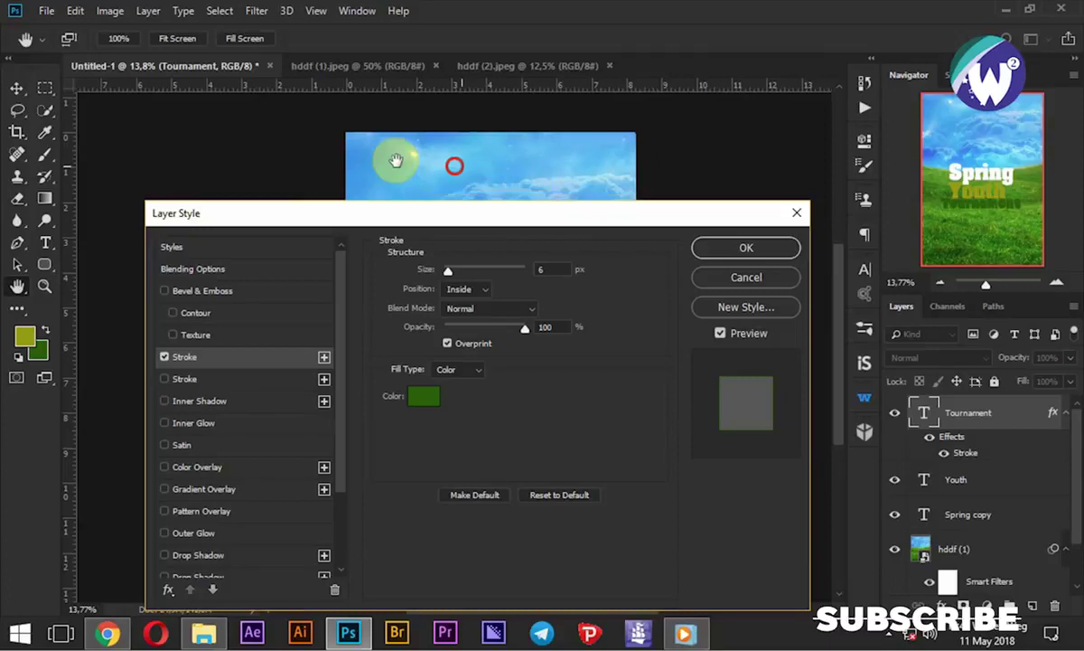
left_click_drag(395, 162, 215, 118)
left_click_drag(343, 208, 576, 180)
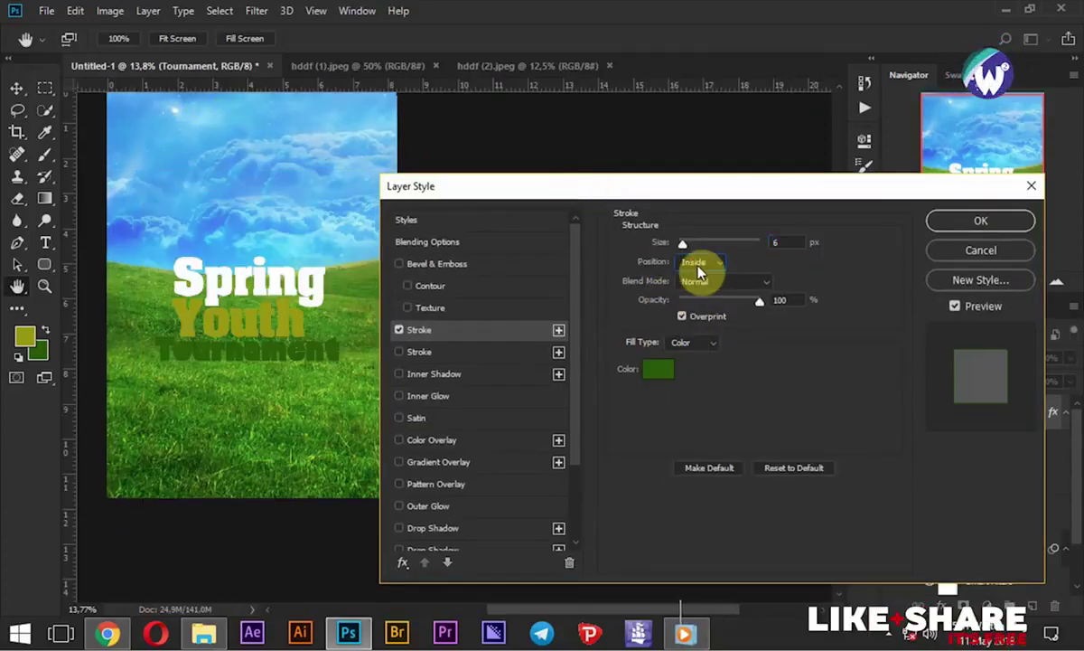
Set the Tournament stroke to Outside position, white colour and 7 px size
left_click(699, 263)
left_click(697, 281)
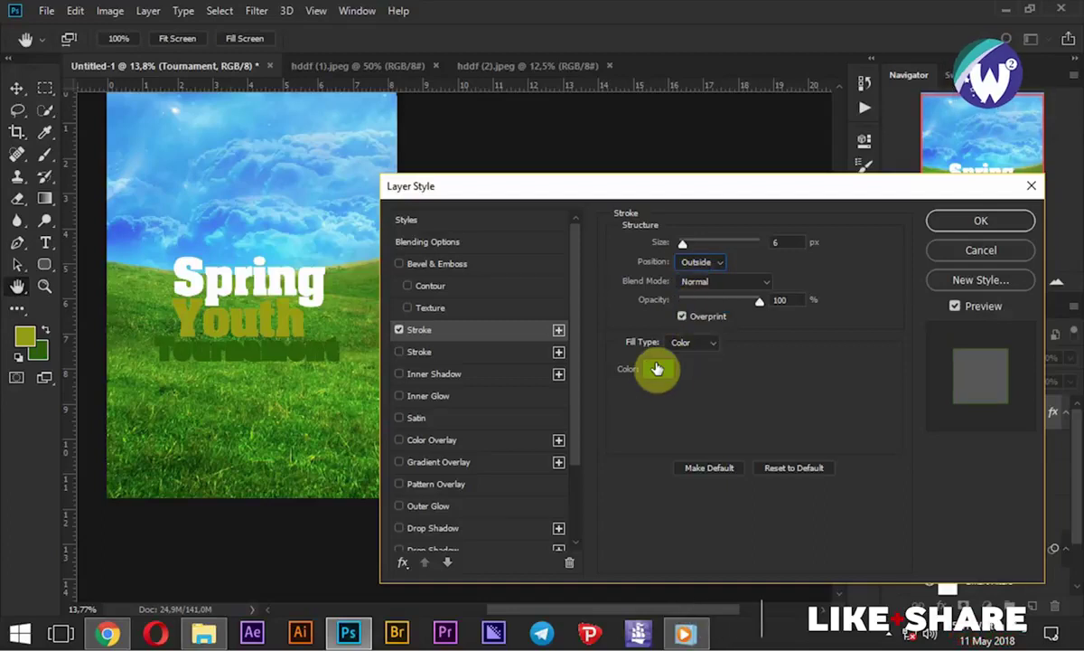
left_click(653, 367)
left_click_drag(653, 308, 569, 96)
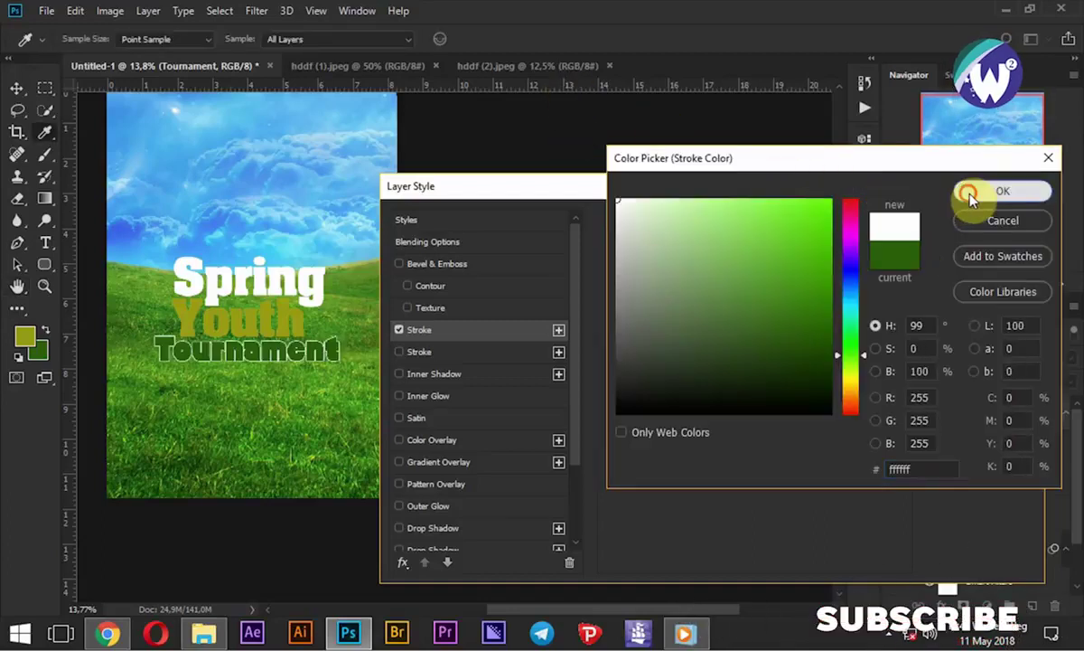
left_click(972, 191)
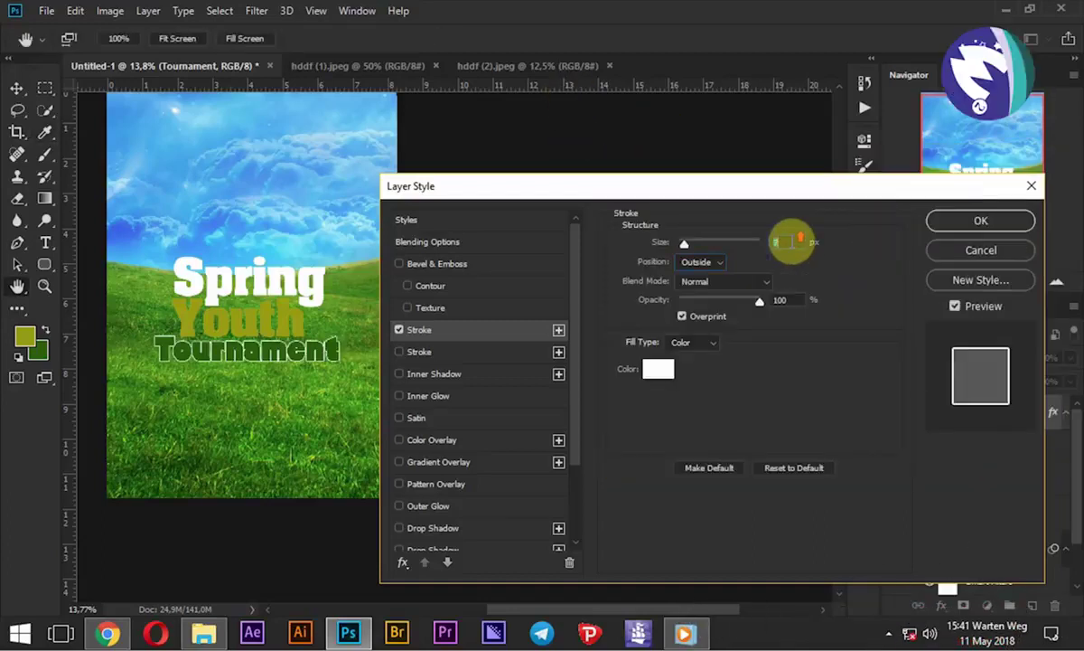
key("Up")
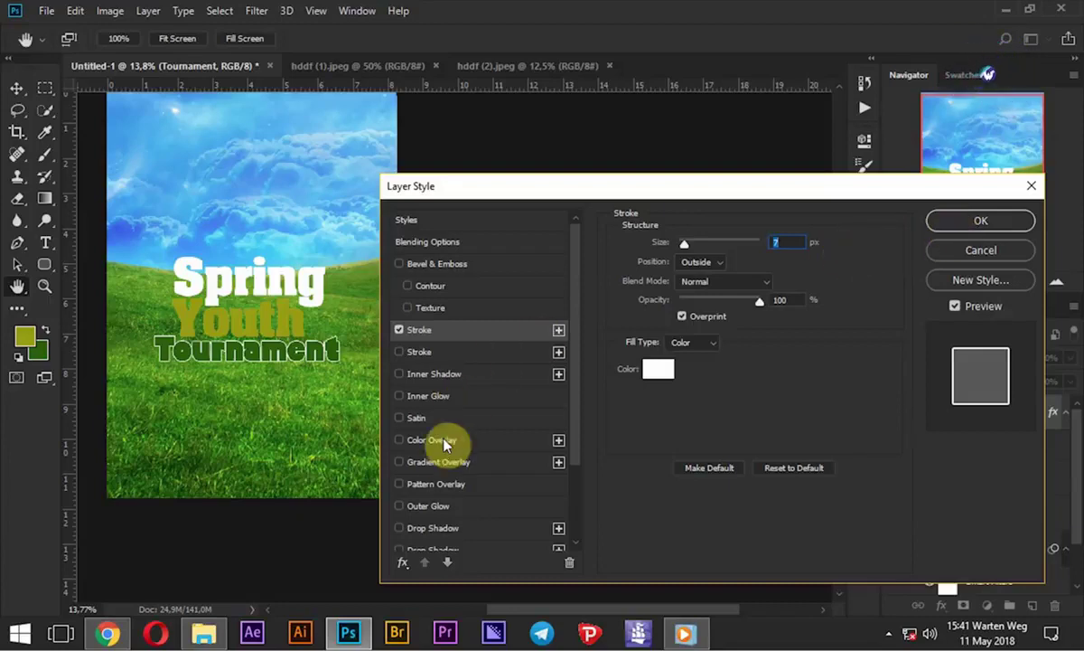
Add a drop shadow to Tournament and apply the effects, leaving pattern overlay off
left_click(430, 489)
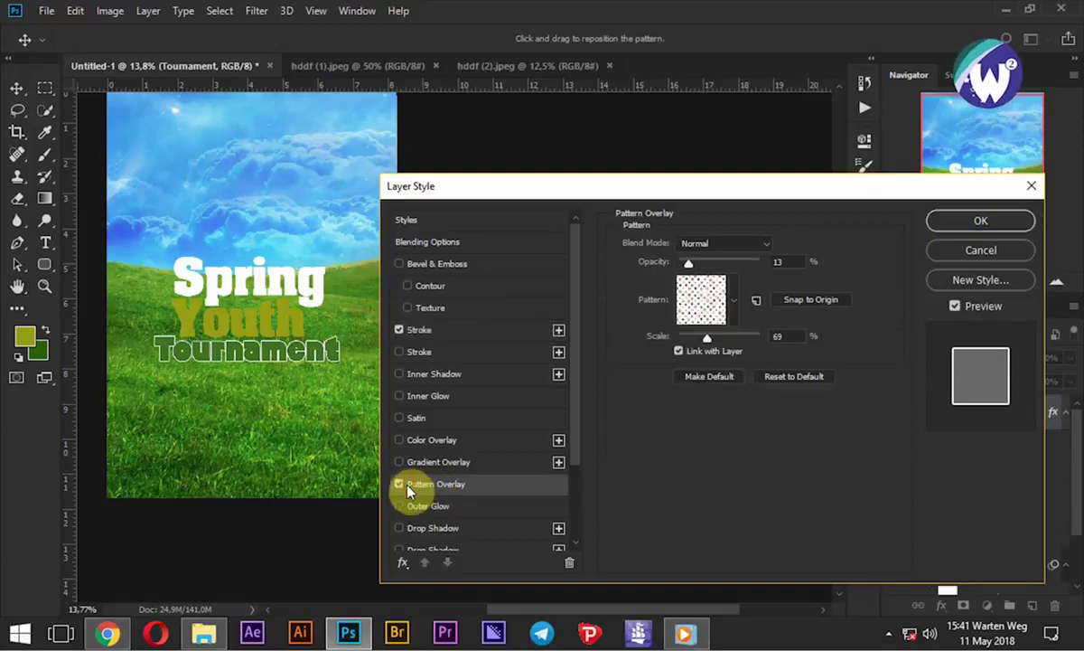
left_click(400, 485)
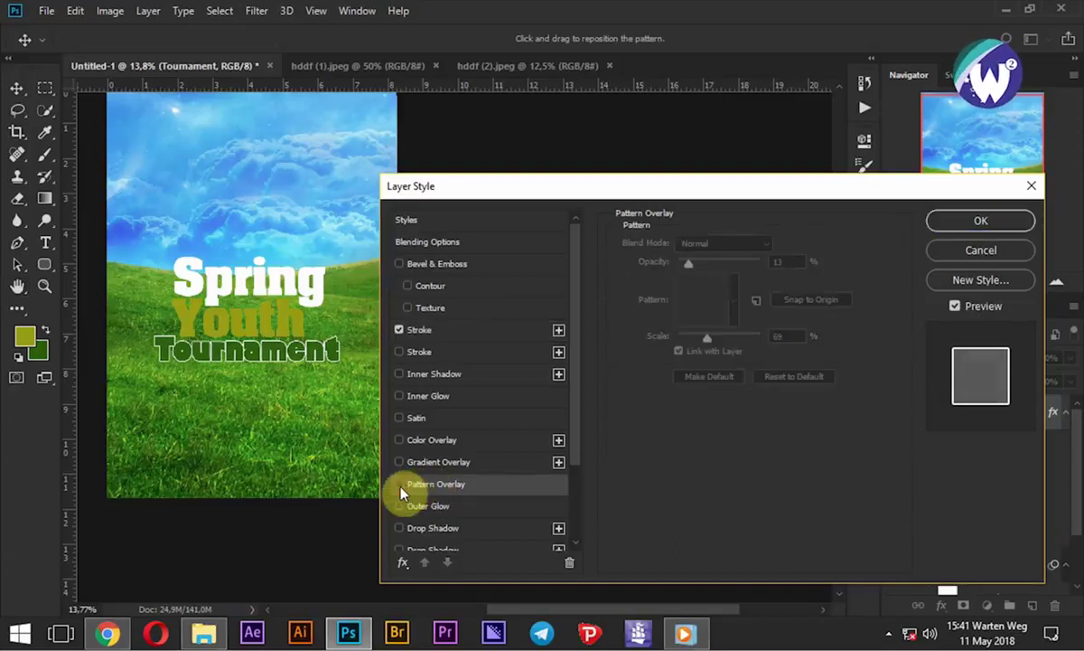
left_click(416, 533)
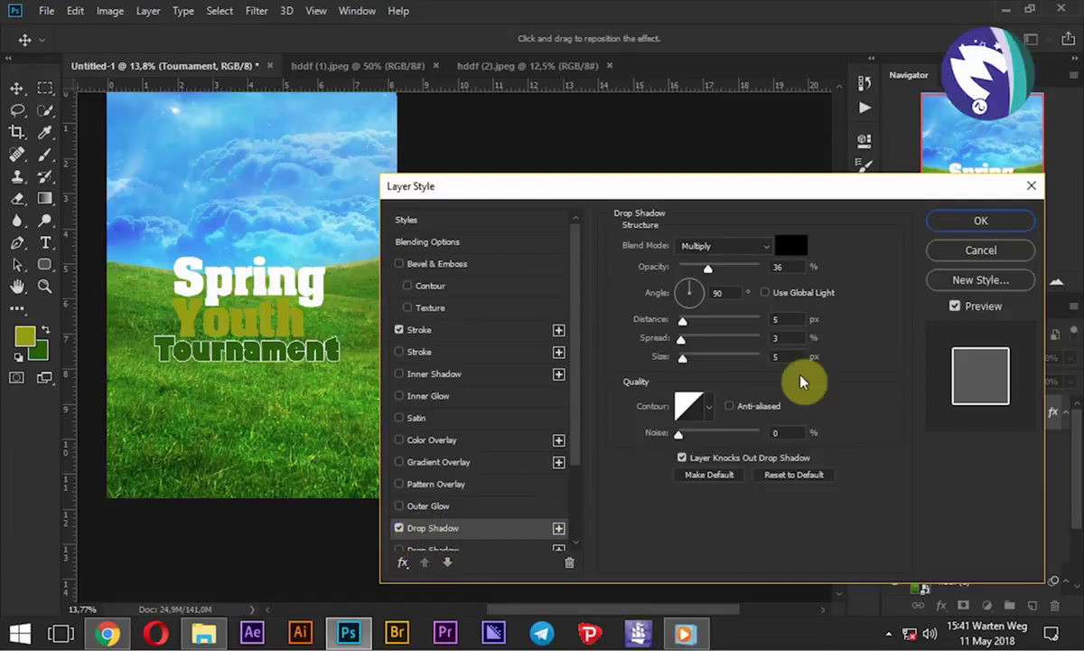
left_click(981, 220)
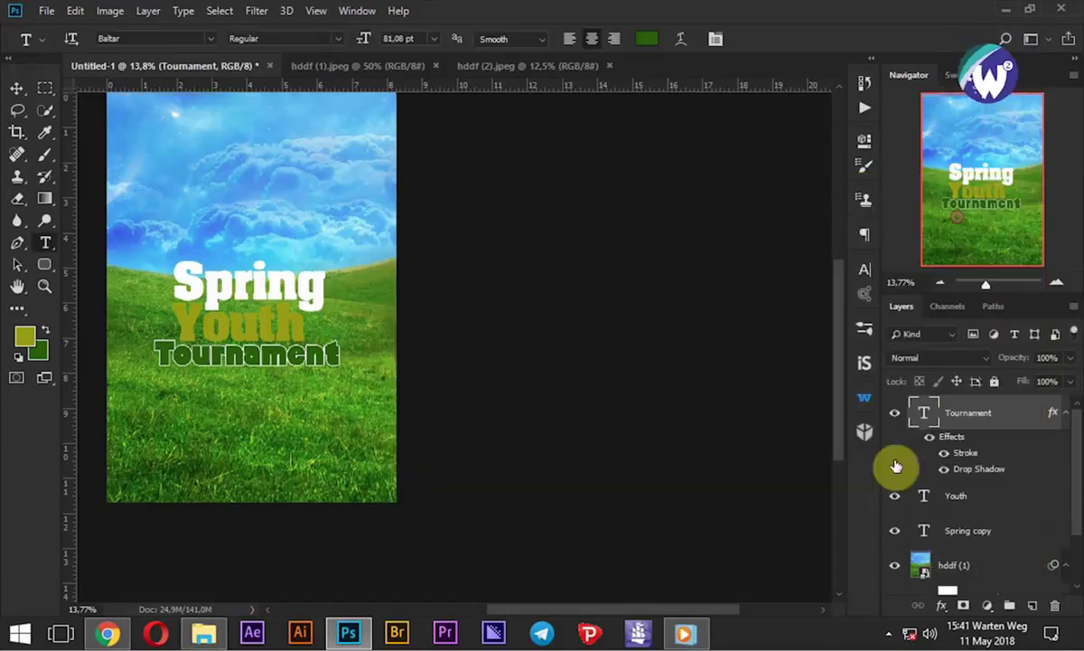
left_click(1066, 412)
Give Spring copy a pattern overlay at about 49% opacity and 93% scale, plus a drop shadow
double_click(949, 482)
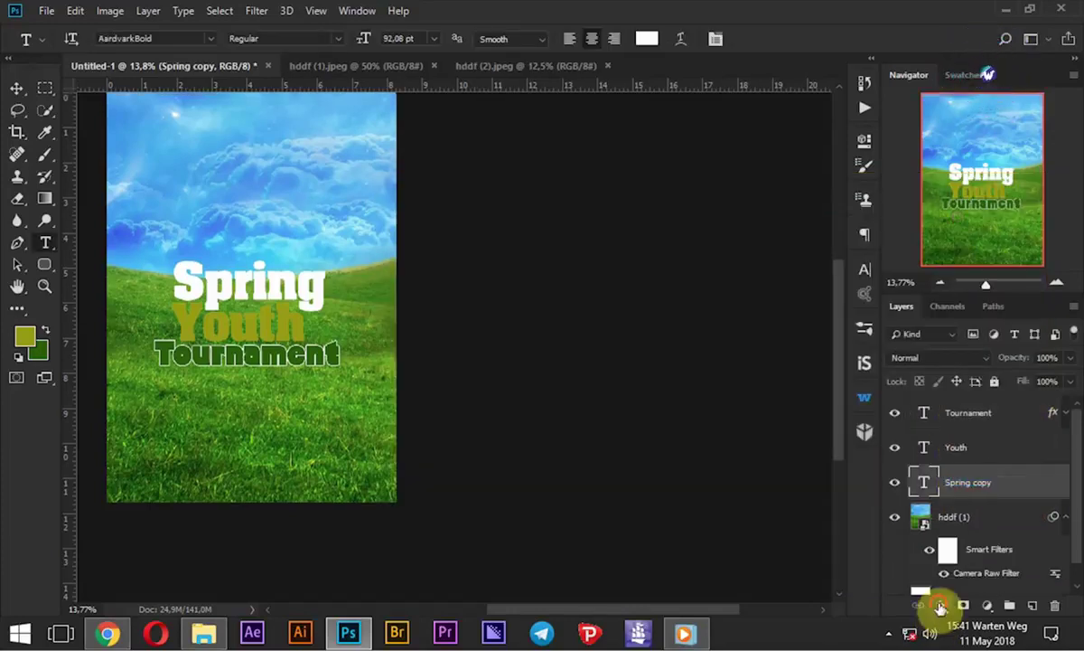
left_click(939, 605)
left_click(961, 565)
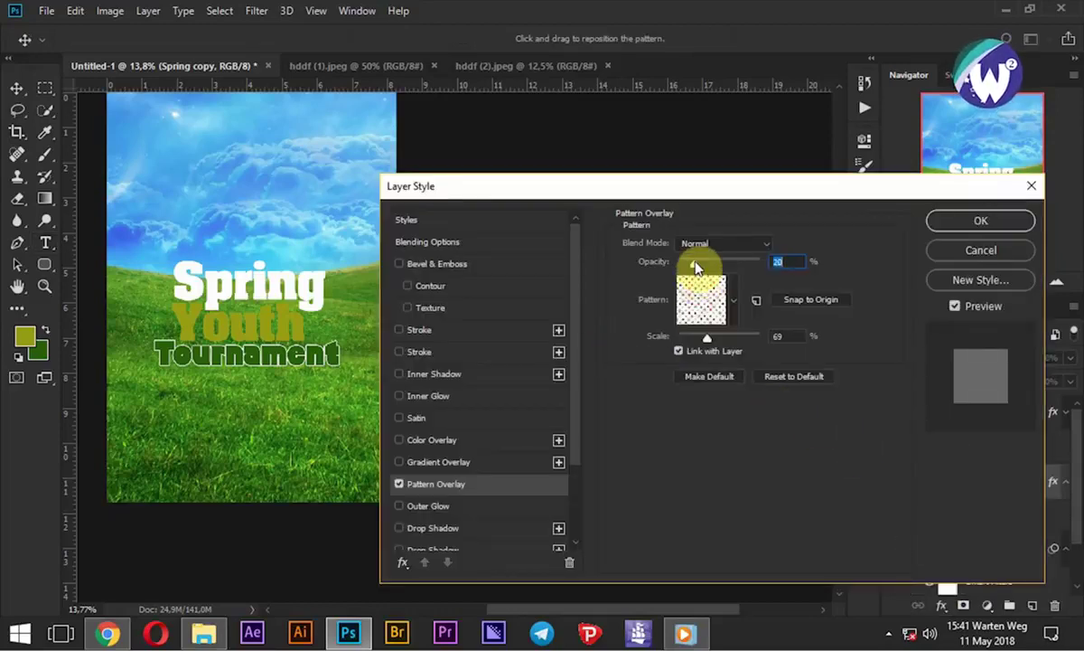
left_click_drag(302, 292, 253, 289)
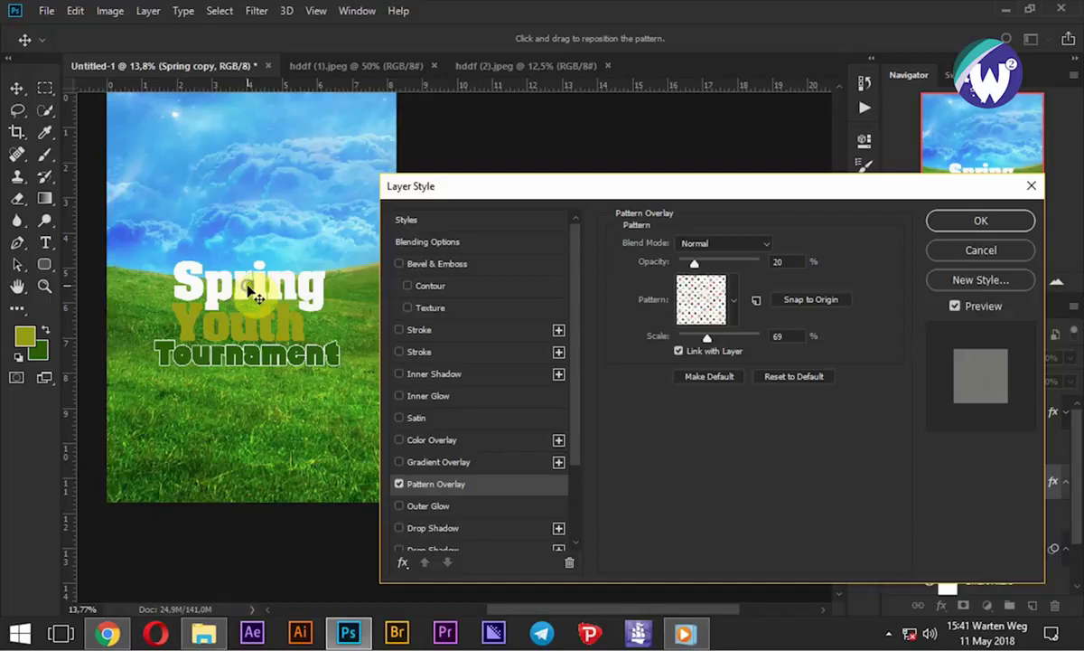
scroll(253, 290, "up", 3)
scroll(253, 289, "up", 2)
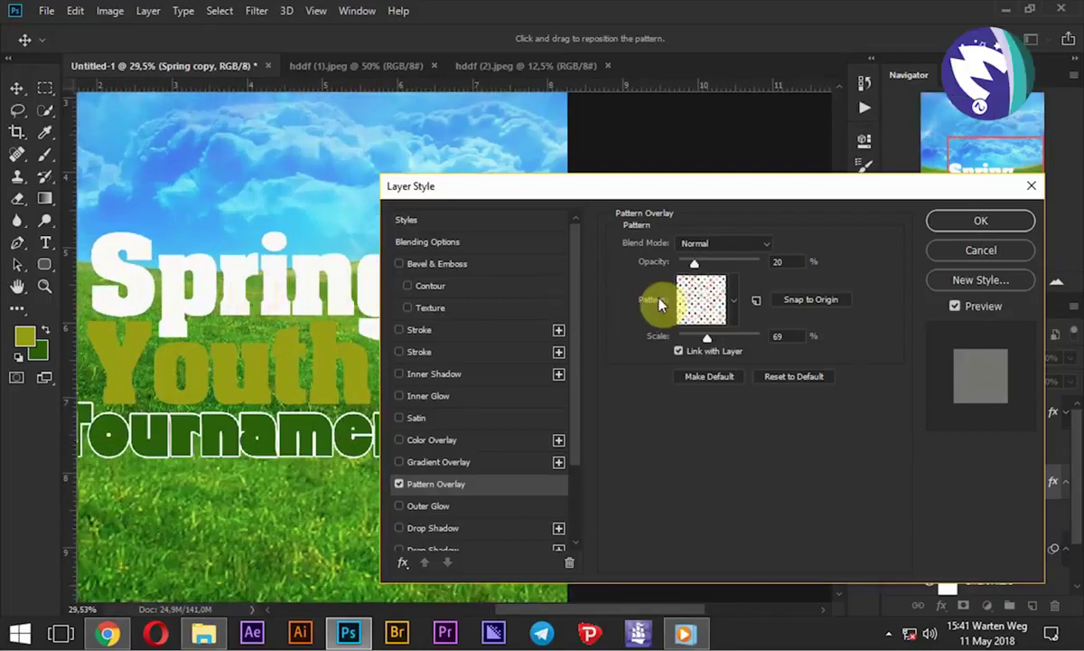
left_click(707, 339)
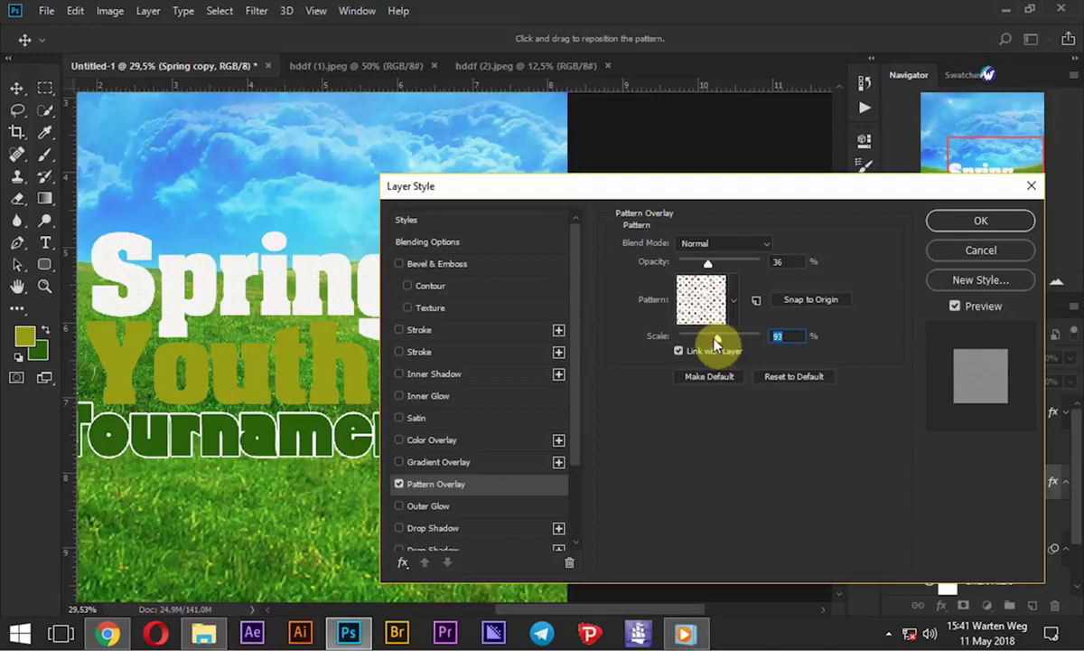
left_click_drag(707, 262, 718, 263)
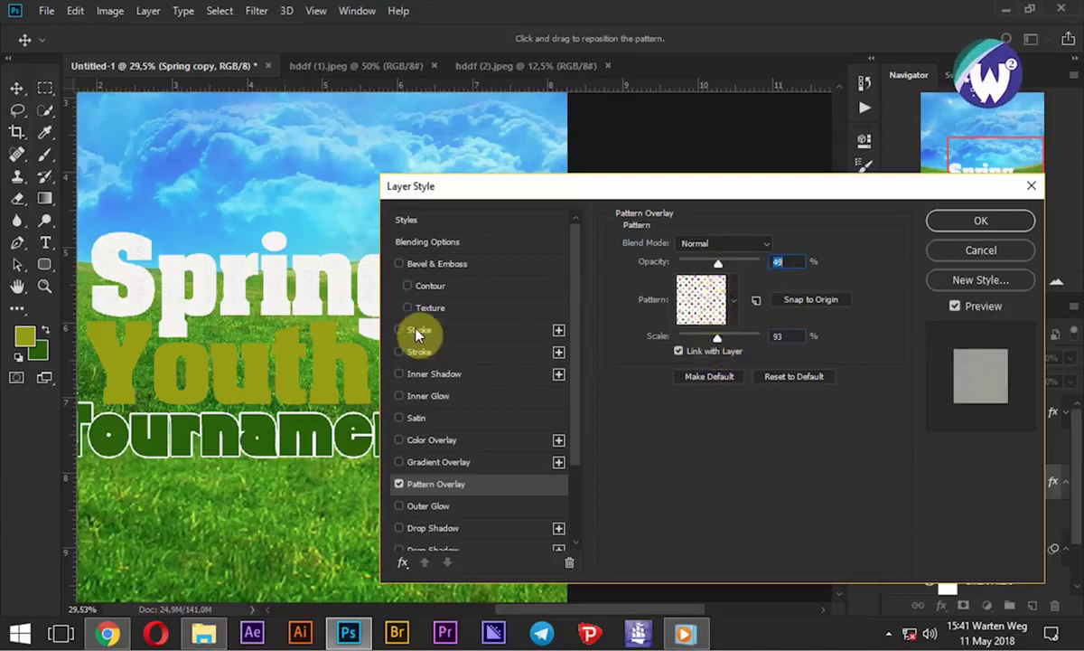
left_click(435, 529)
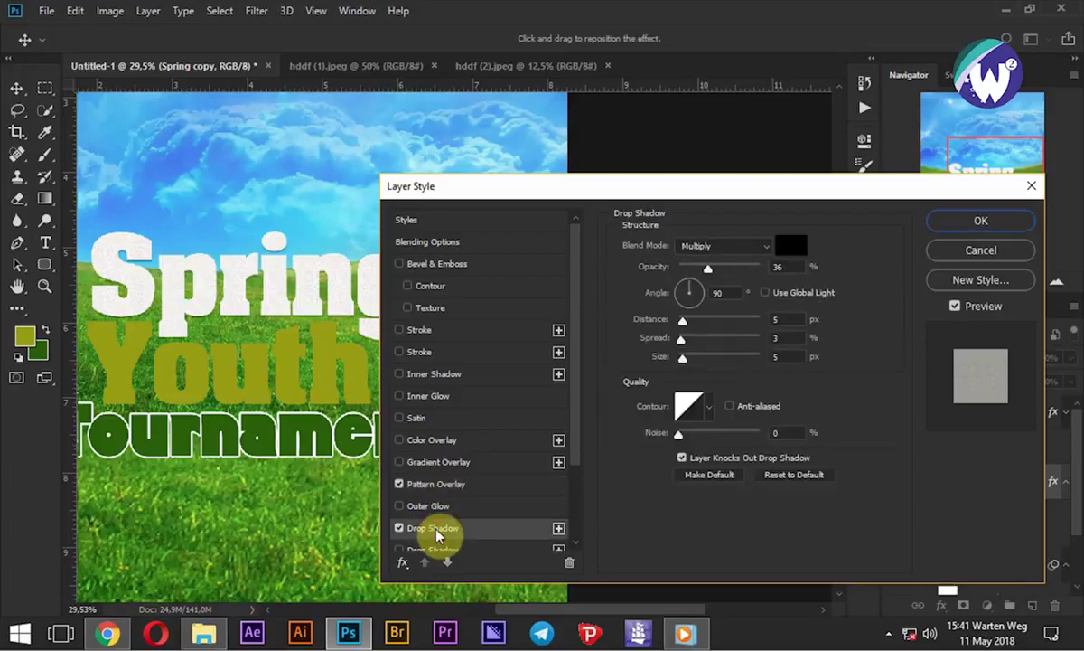
left_click(965, 222)
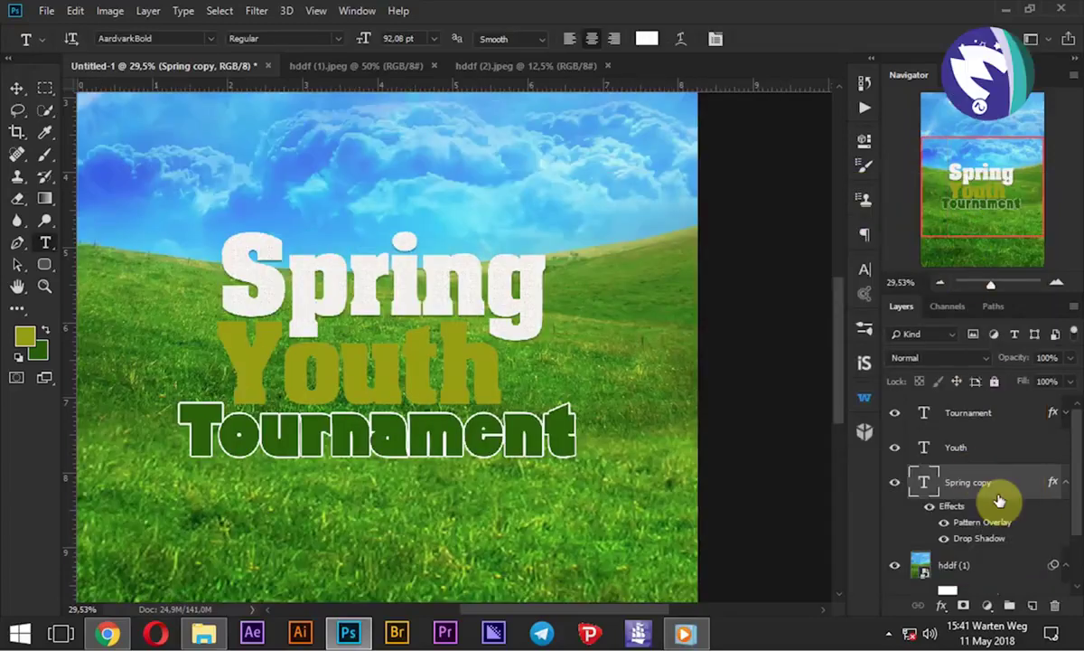
Add a drop shadow to the Youth text layer
left_click(1066, 483)
left_click(994, 447)
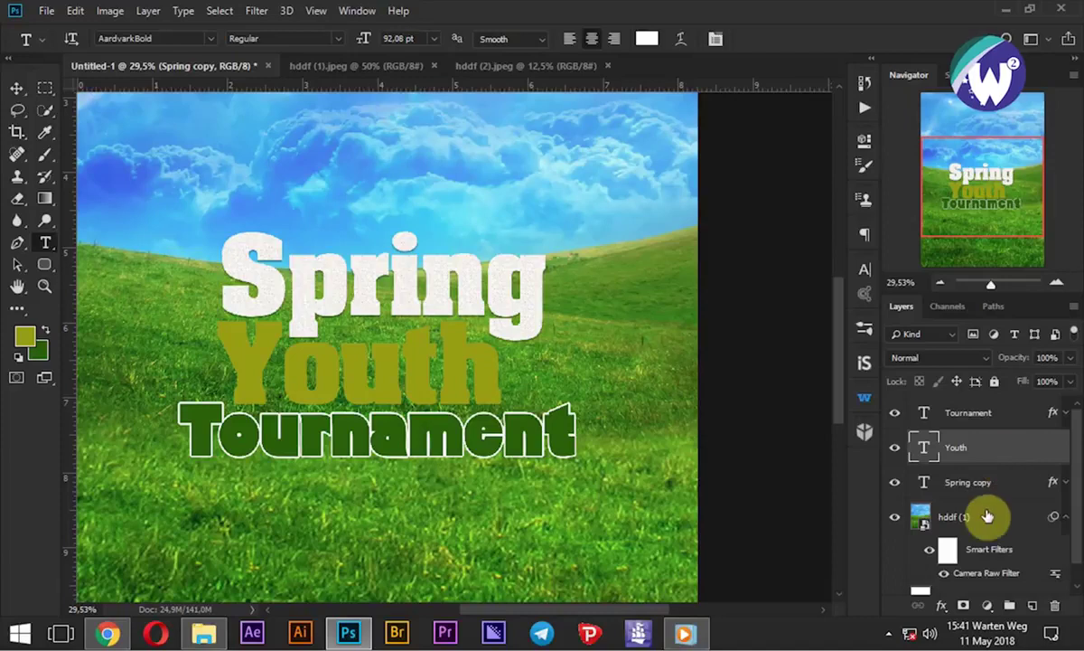
double_click(994, 448)
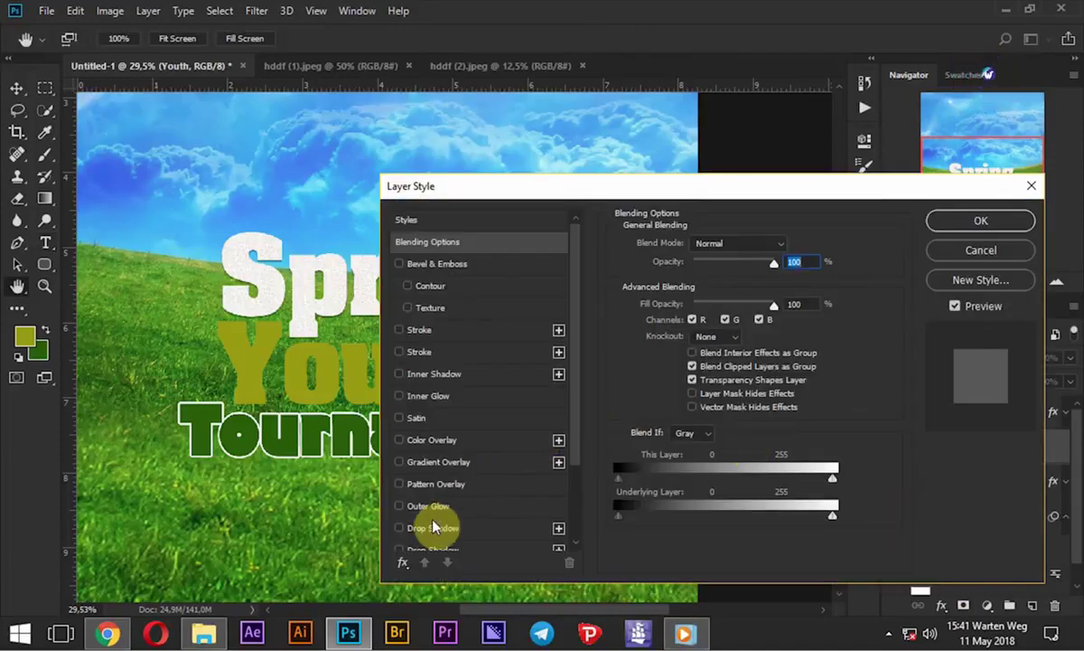
left_click(433, 527)
left_click(981, 222)
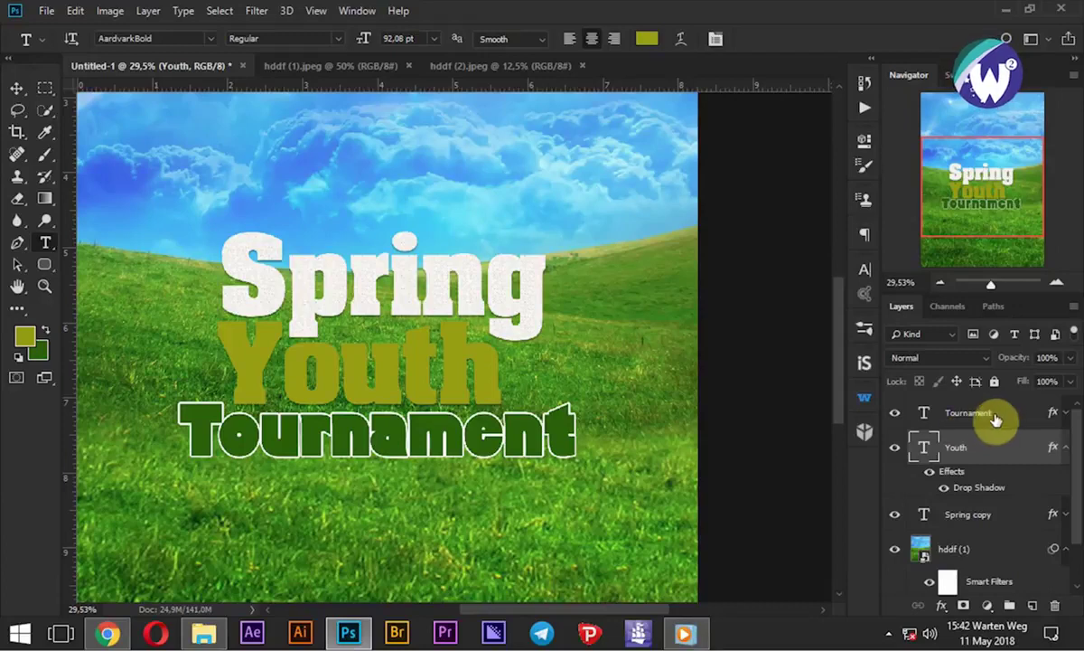
Group the Spring, Youth and Tournament text layers into Group 1
left_click(966, 415)
left_click(974, 520, "shift")
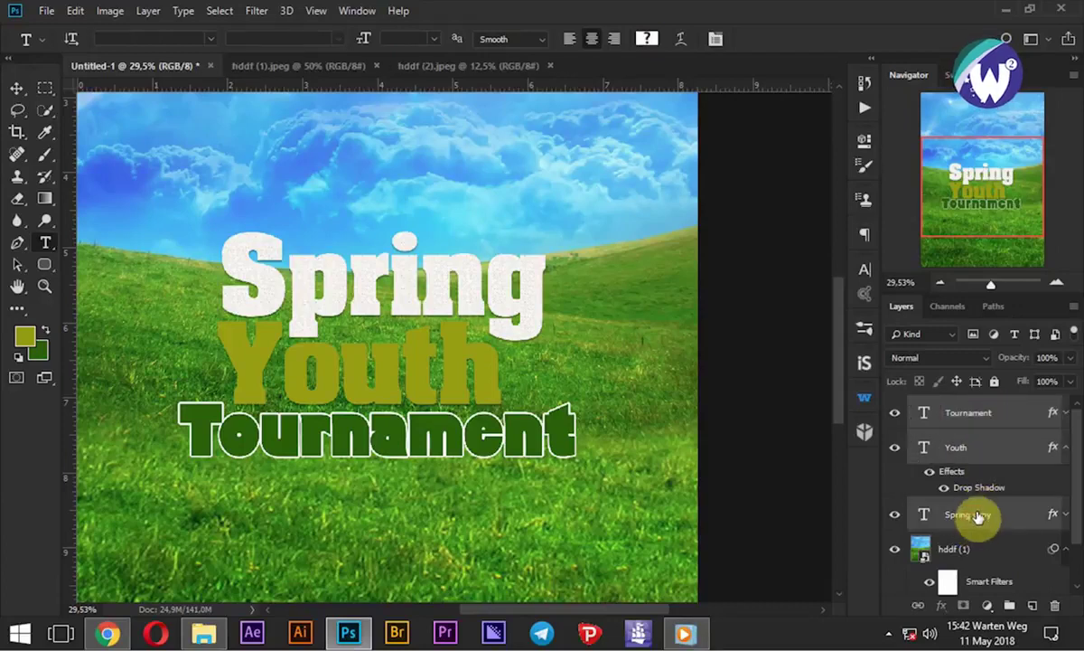
left_click_drag(1012, 510, 1010, 612)
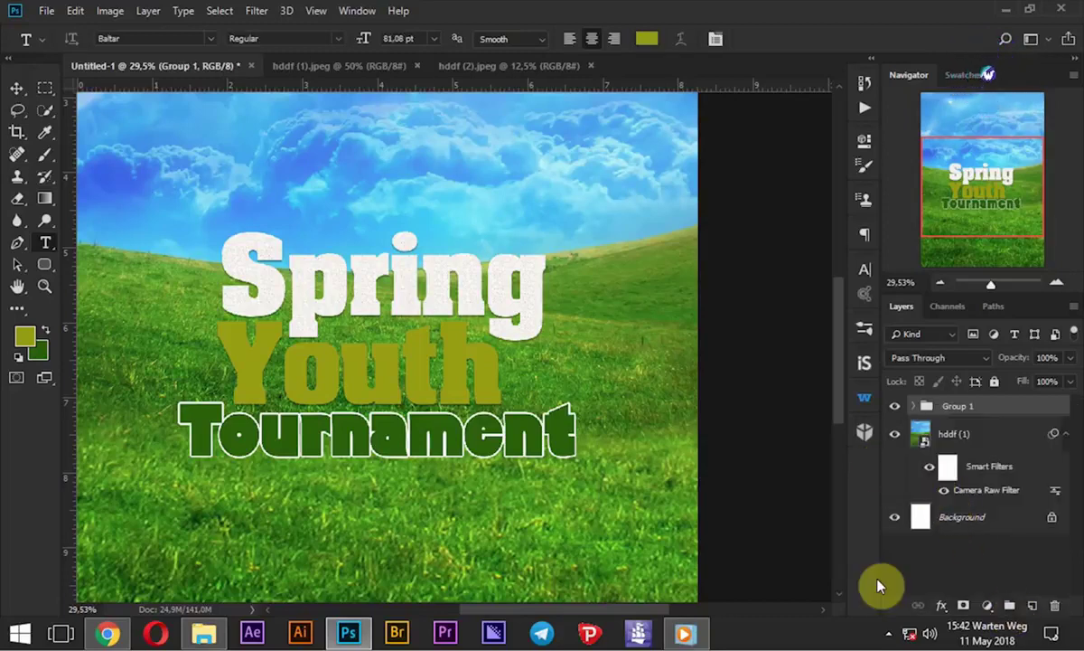
left_click(941, 602)
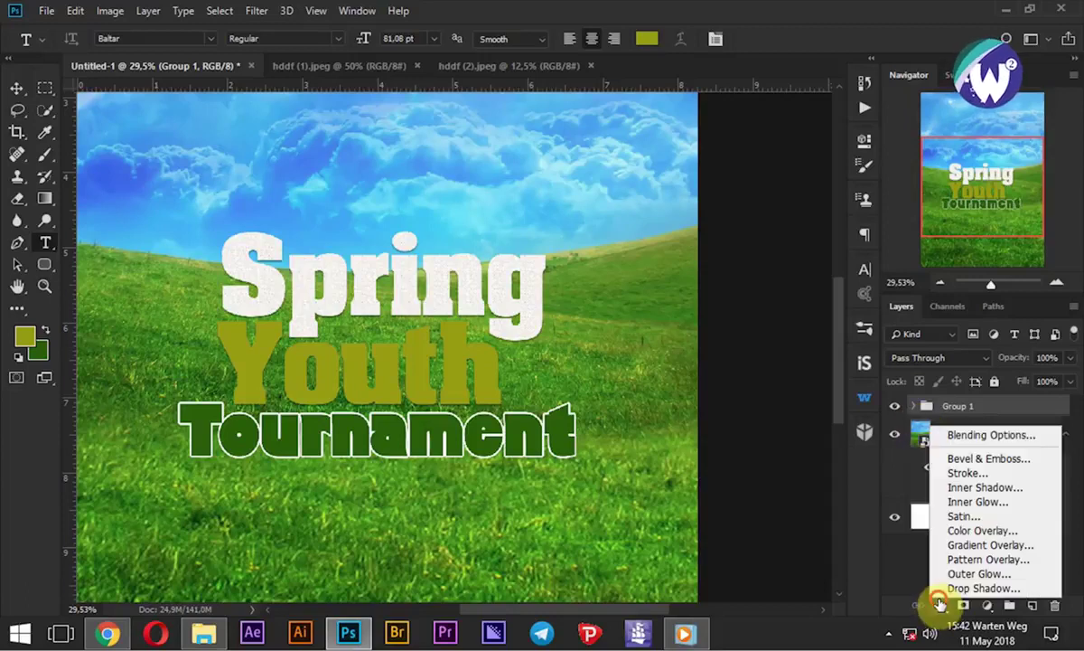
Give Group 1 a thick dark green stroke sampled from the Tournament text
left_click(940, 601)
left_click(964, 470)
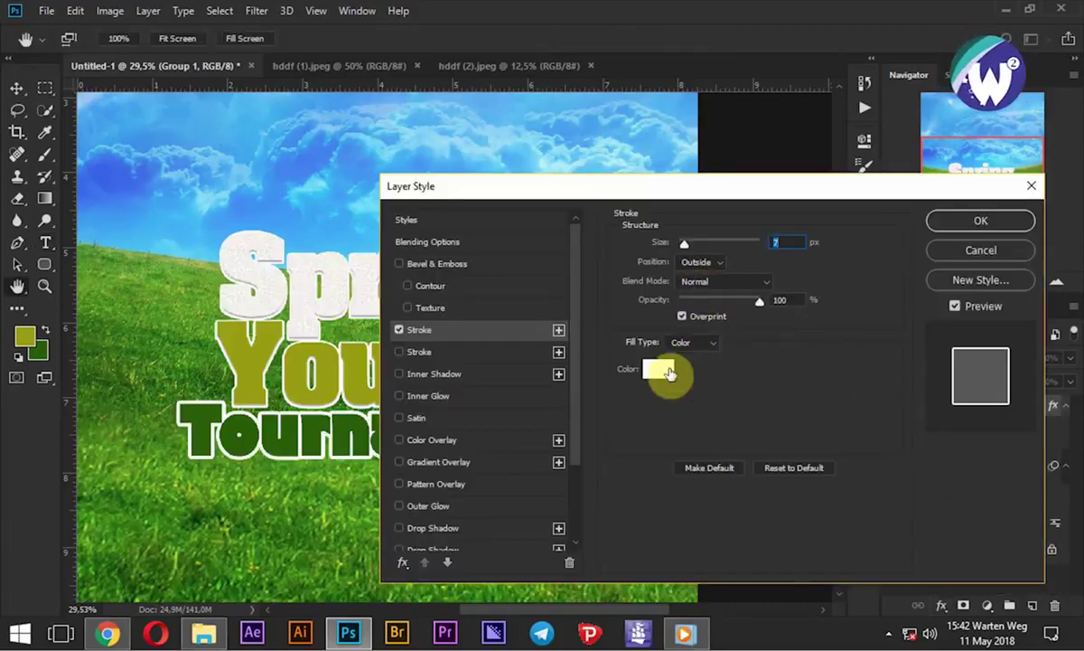
left_click(667, 371)
left_click(305, 440)
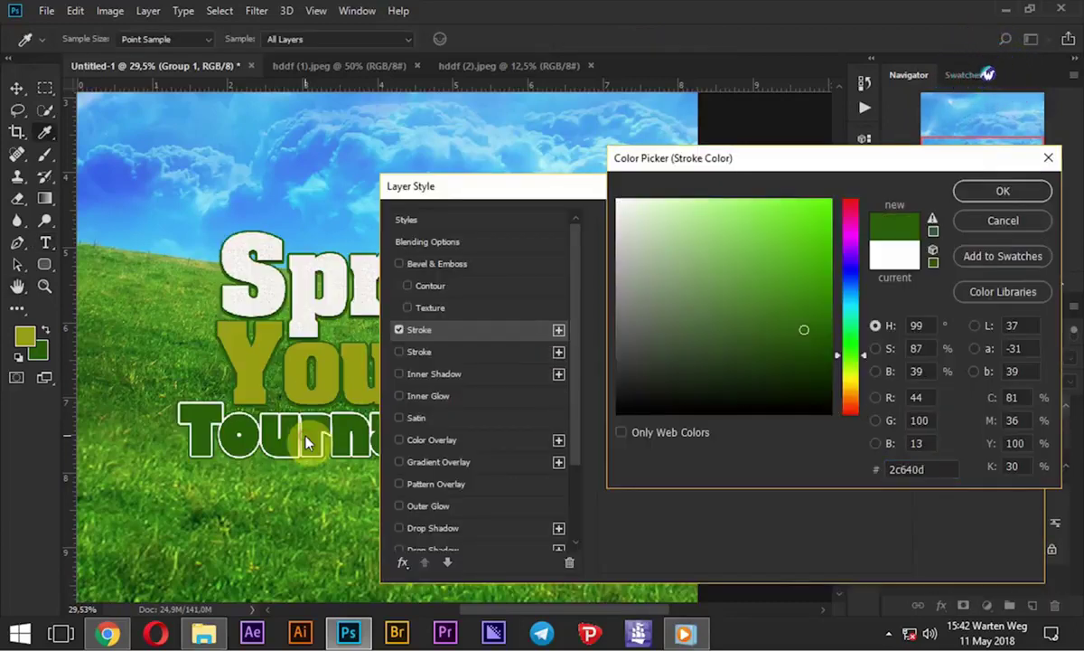
mouse_move(165, 458)
left_mouse_down()
mouse_move(152, 390)
mouse_move(137, 391)
left_mouse_up()
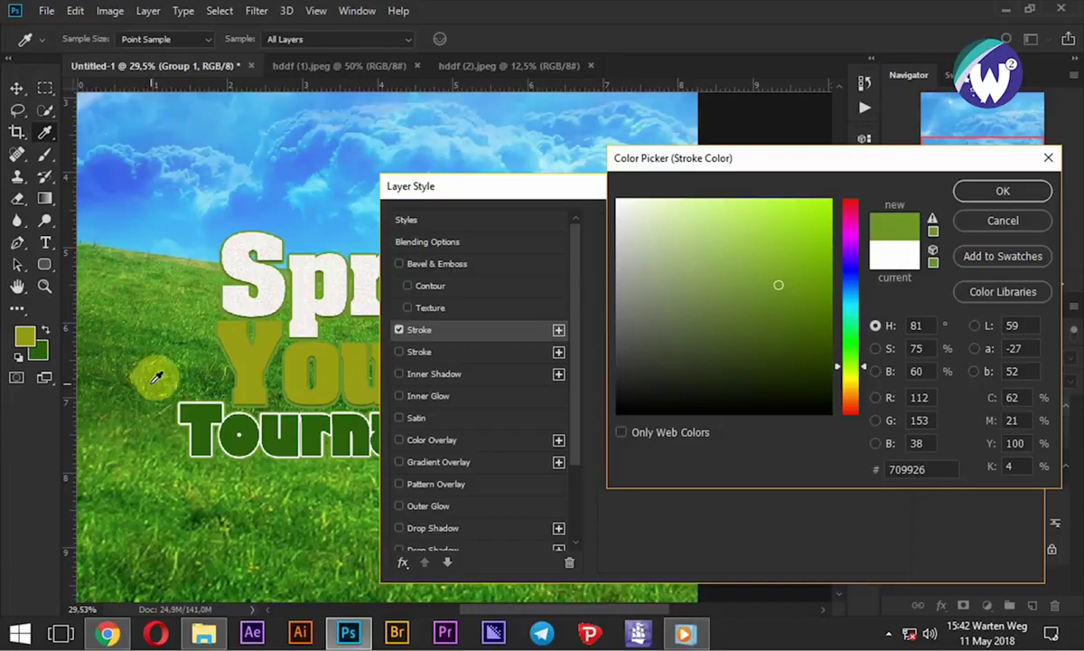
left_click_drag(156, 376, 274, 434)
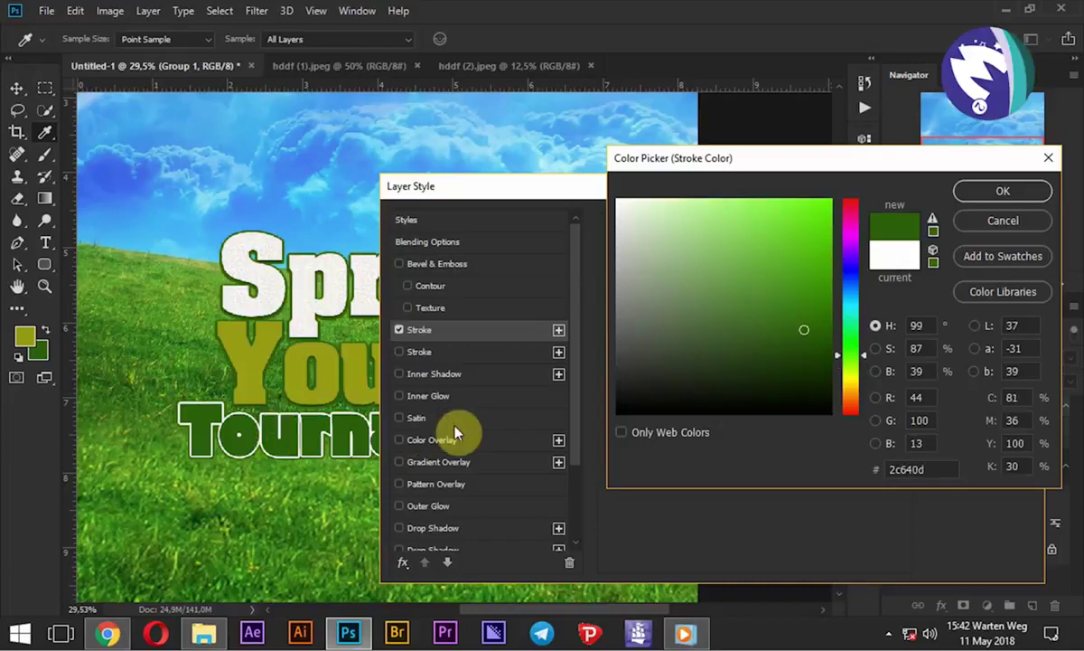
left_click(804, 341)
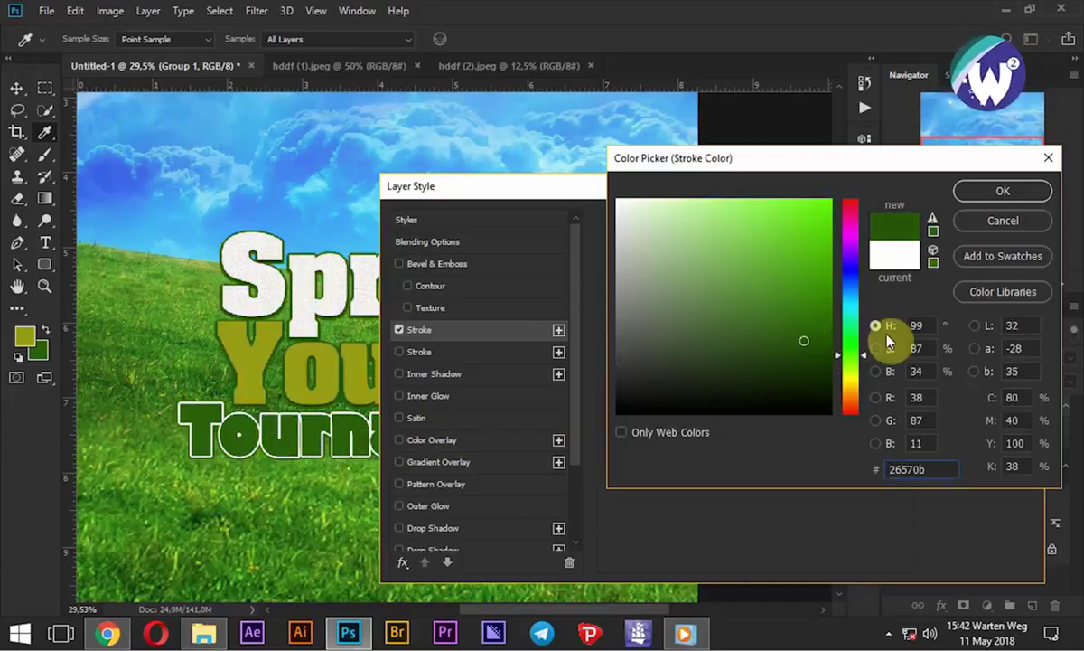
left_click(1003, 191)
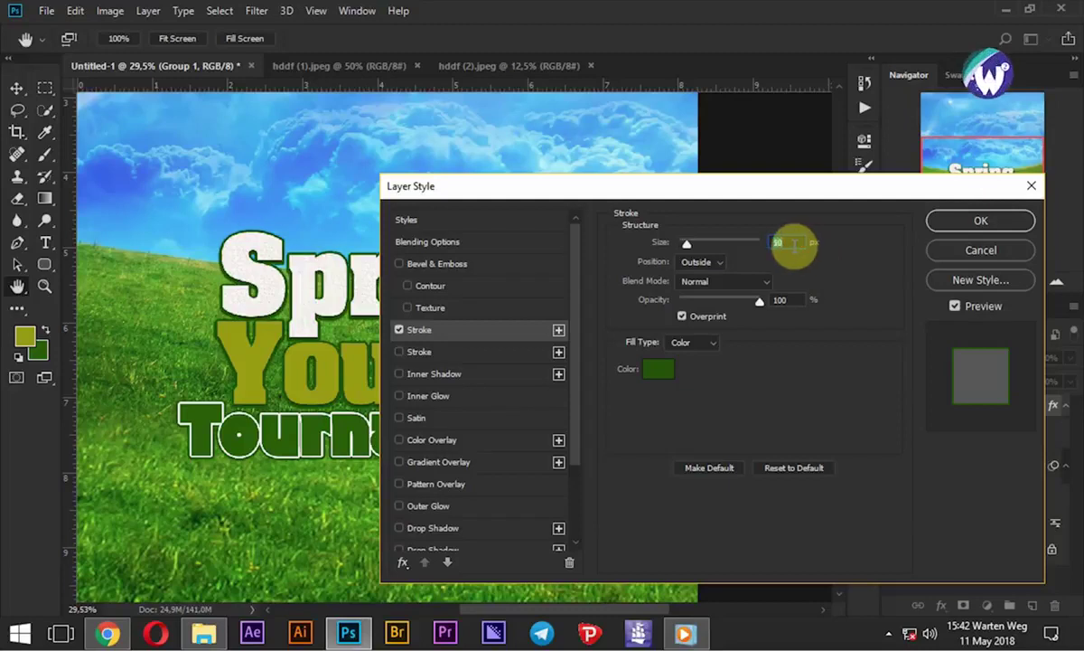
key("Up")
key("Up")
key("Up")
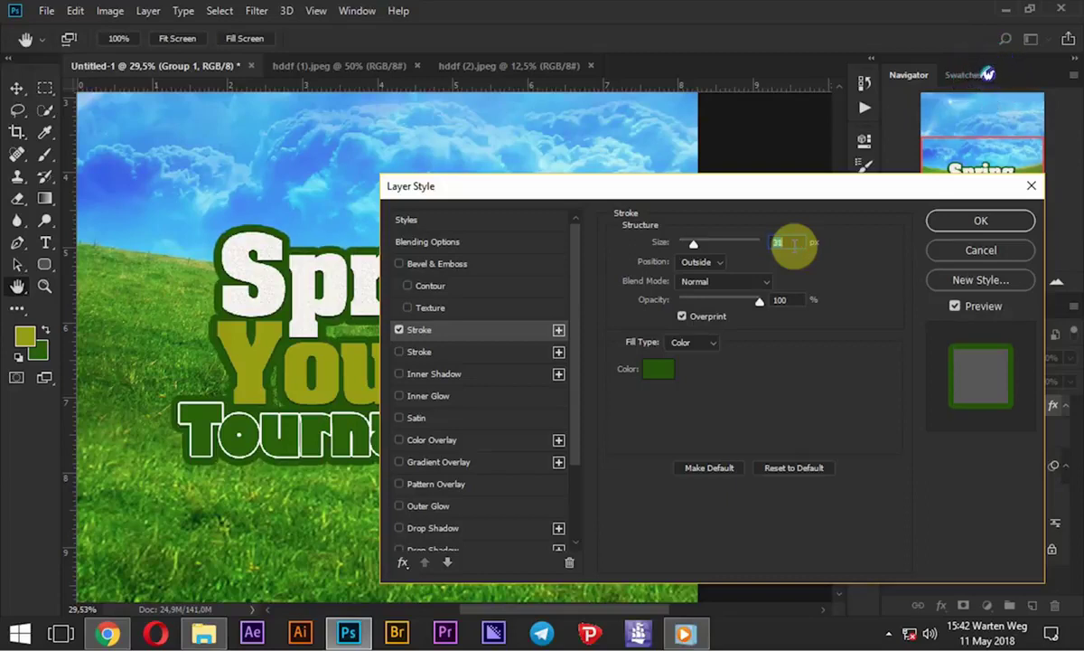
Add a second white stroke and two drop shadows to Group 1, then apply
left_click(400, 352)
left_click(450, 356)
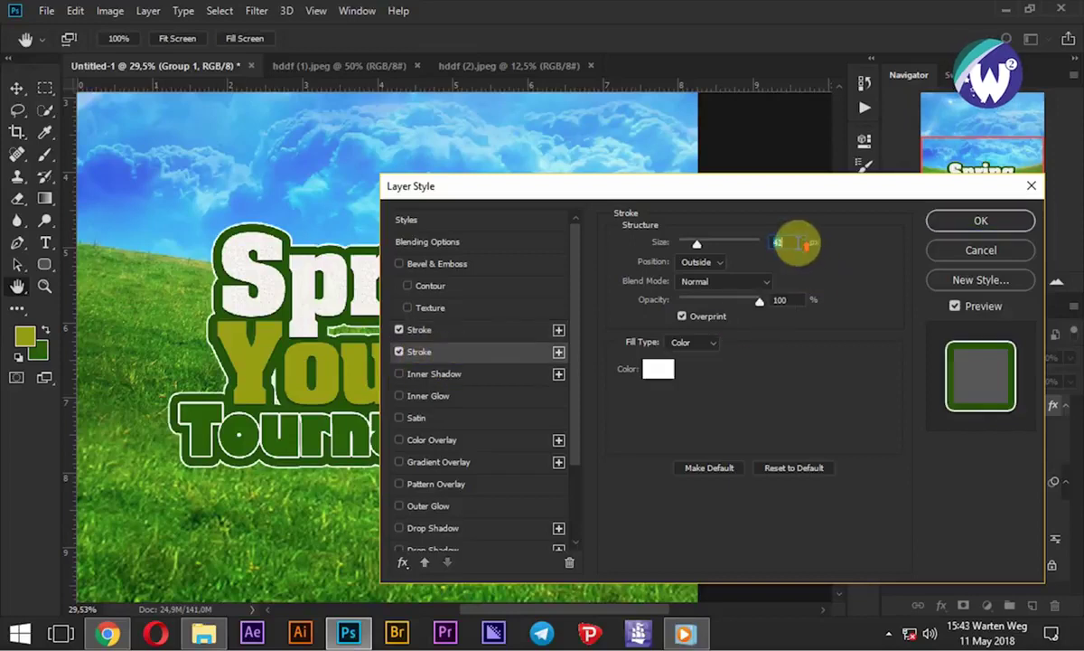
left_click(442, 528)
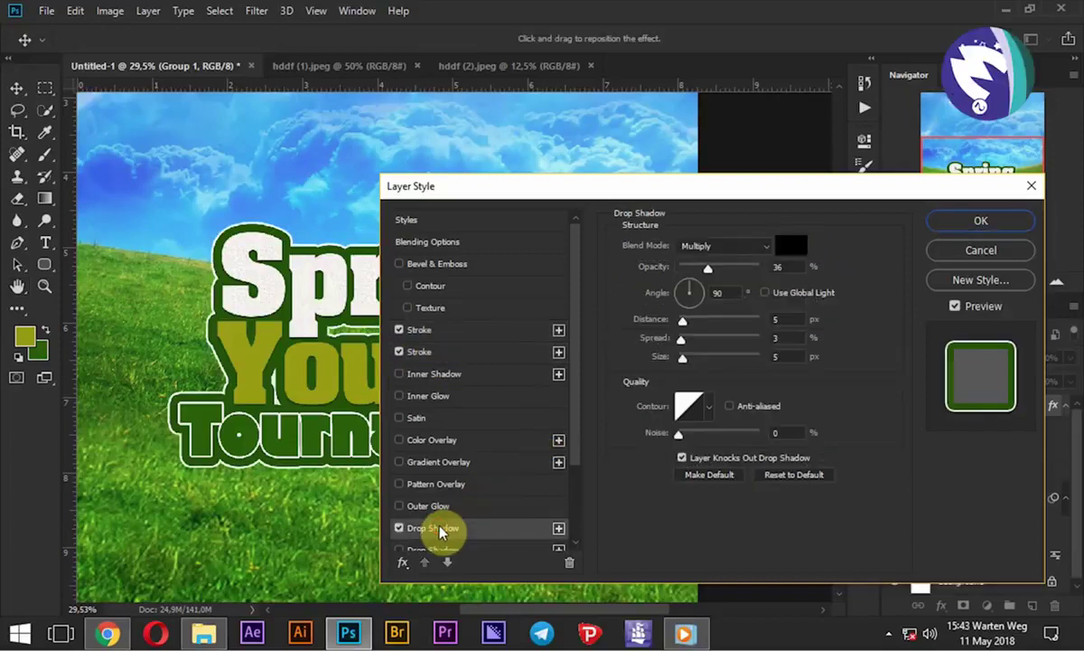
left_click(400, 529)
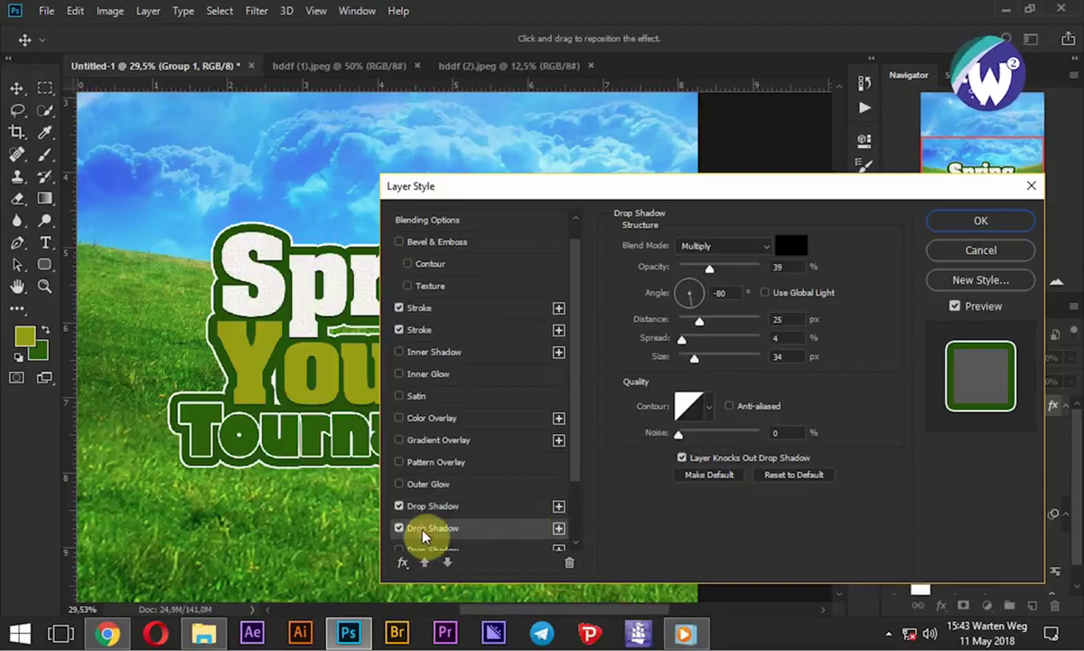
left_click(976, 221)
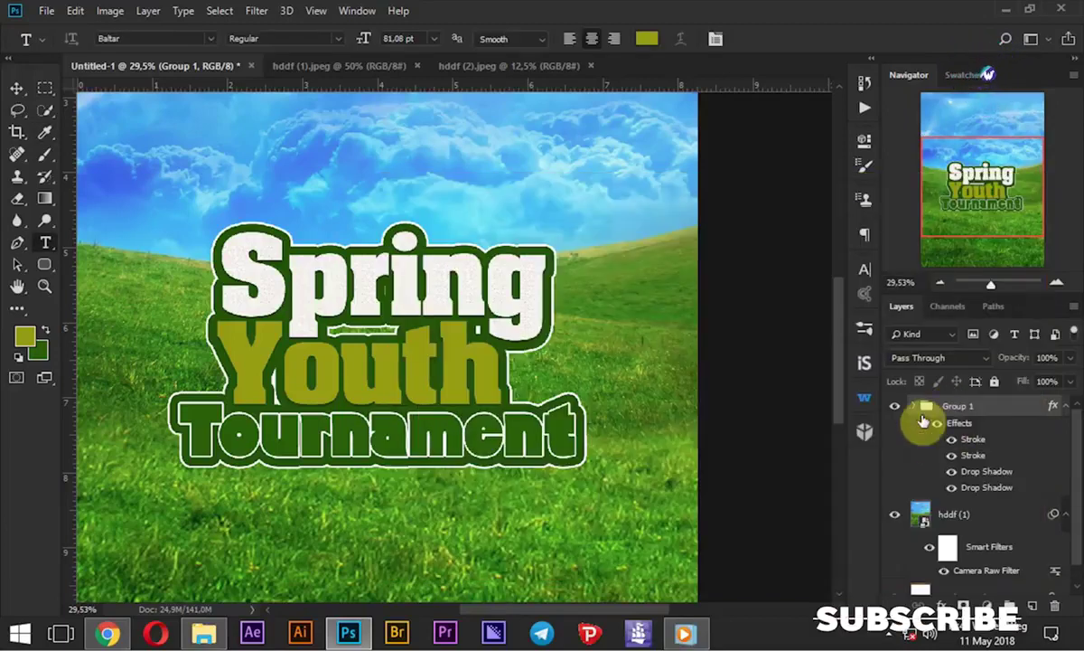
Collapse the title group and its effects list, and rename the group 'Title'
left_click(914, 407)
left_click(1067, 408)
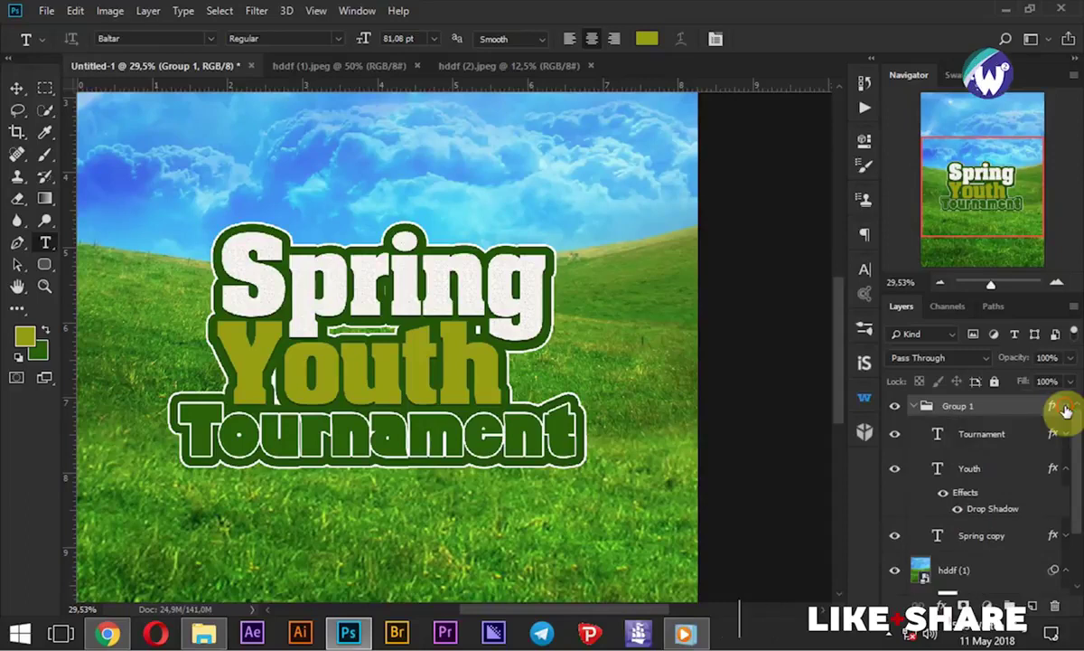
left_click(916, 409)
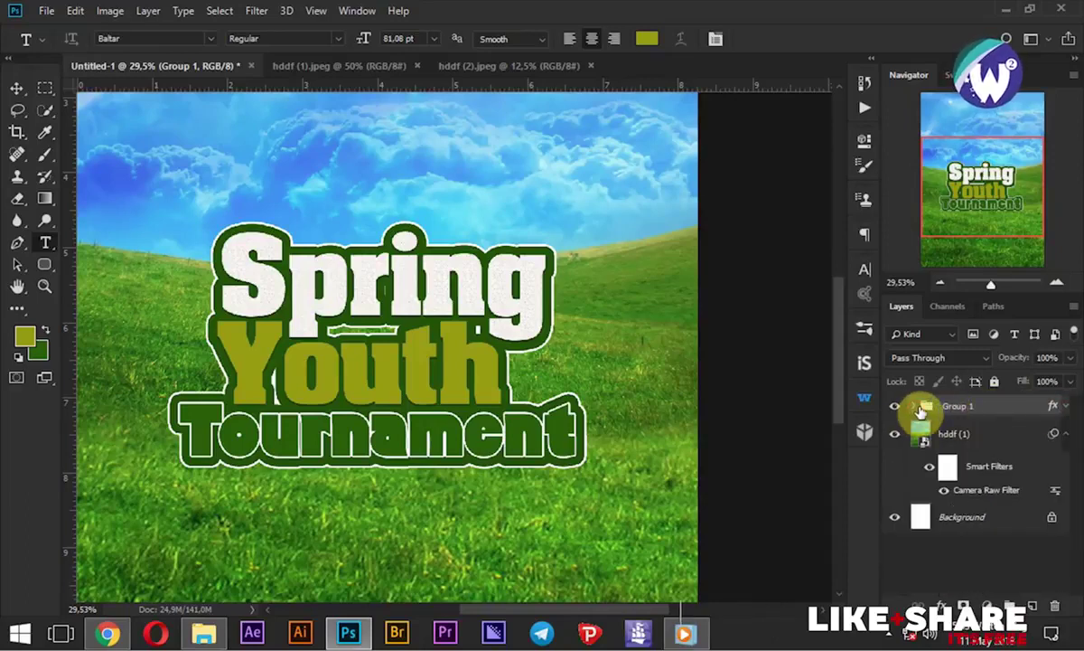
double_click(953, 407)
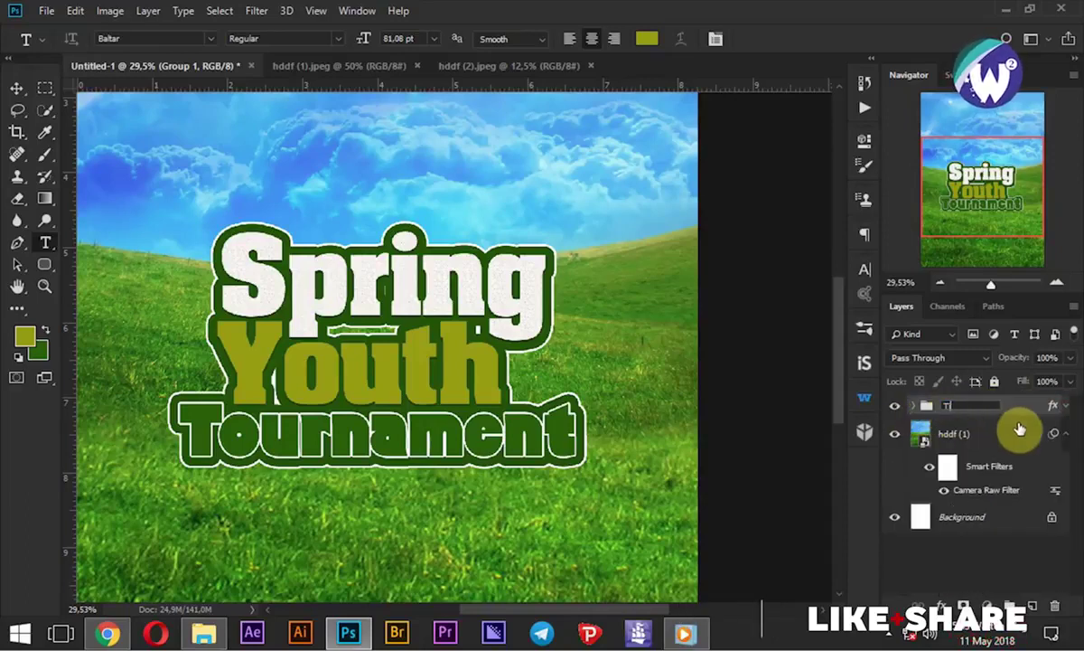
type("itle")
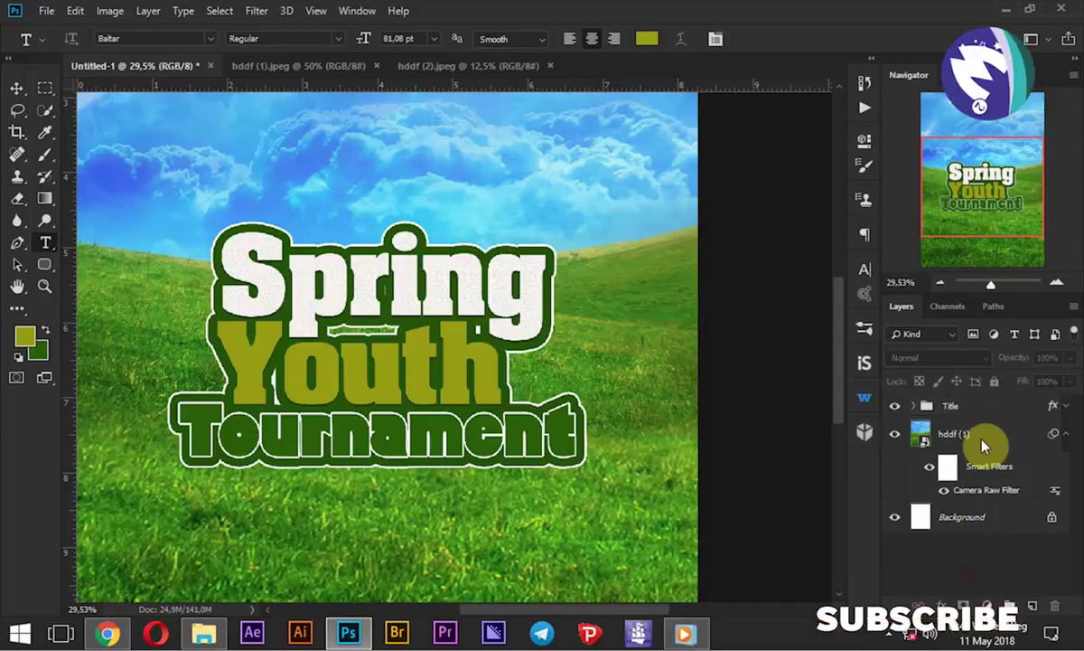
key("Return")
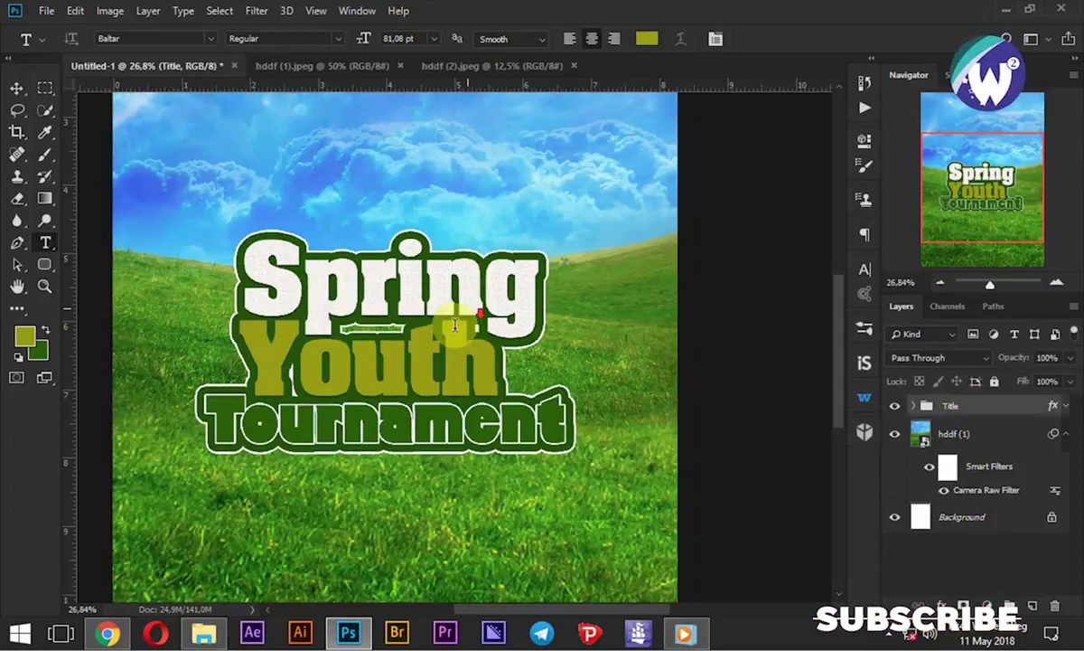
scroll(438, 339, "up", 1)
scroll(439, 339, "up", 1)
scroll(444, 341, "up", 1)
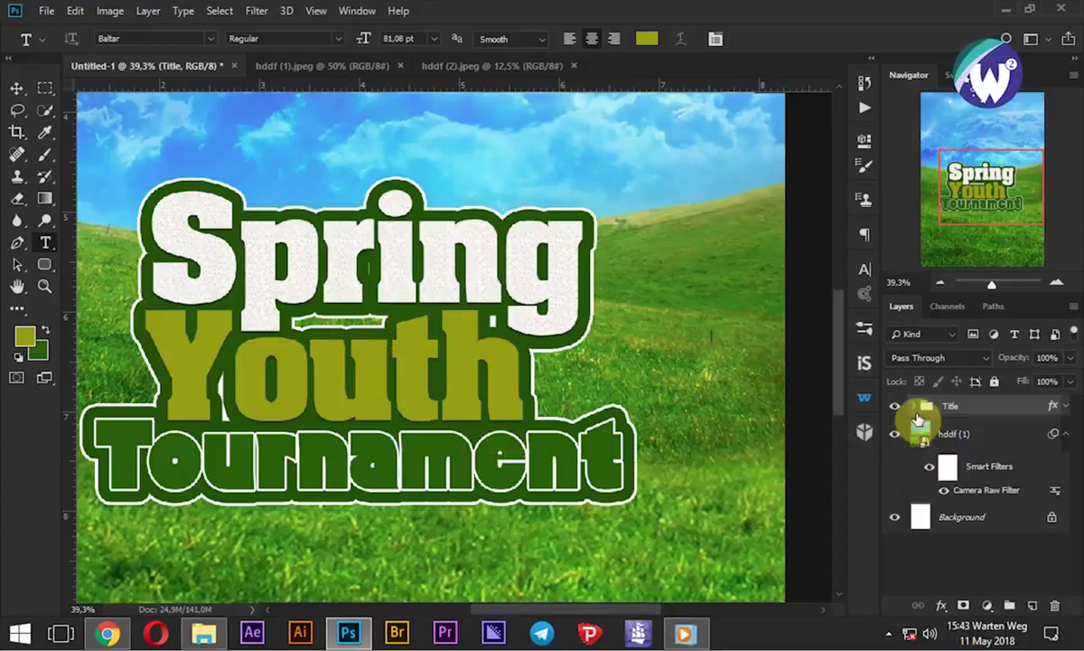
Nest the Title group inside a new group and add an empty layer to it
left_click_drag(912, 411, 1027, 623)
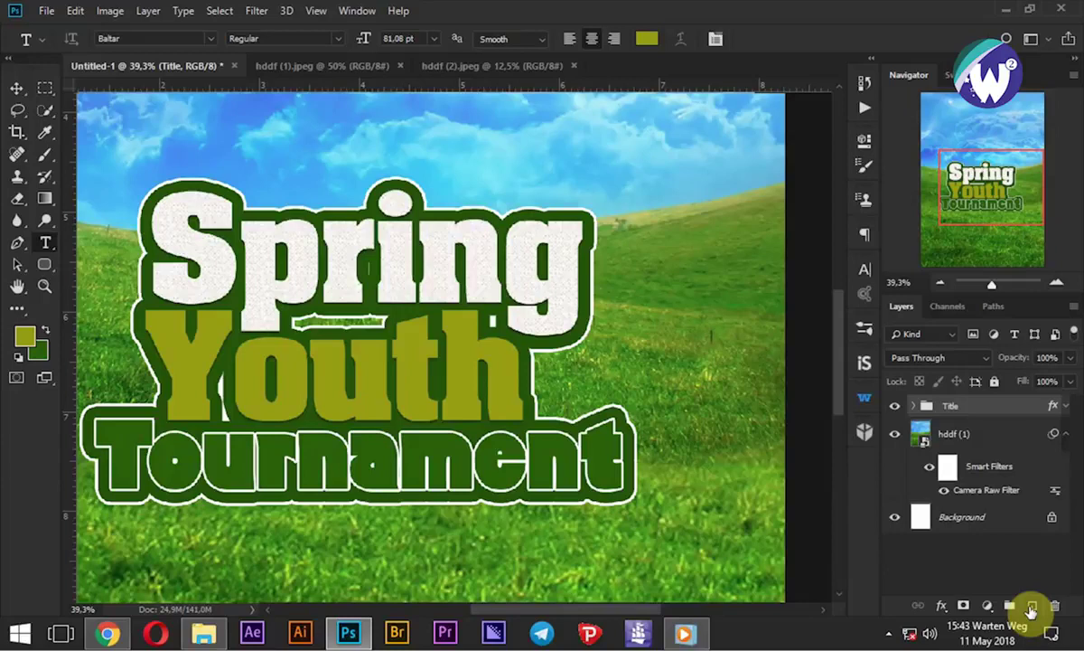
left_click_drag(954, 408, 1010, 598)
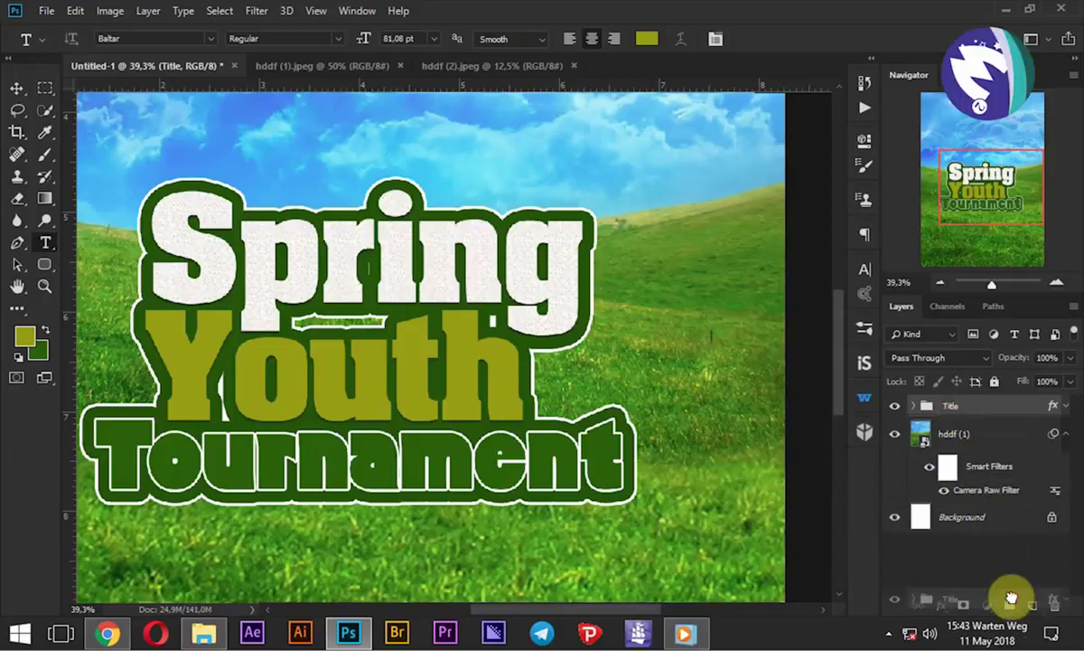
double_click(967, 426)
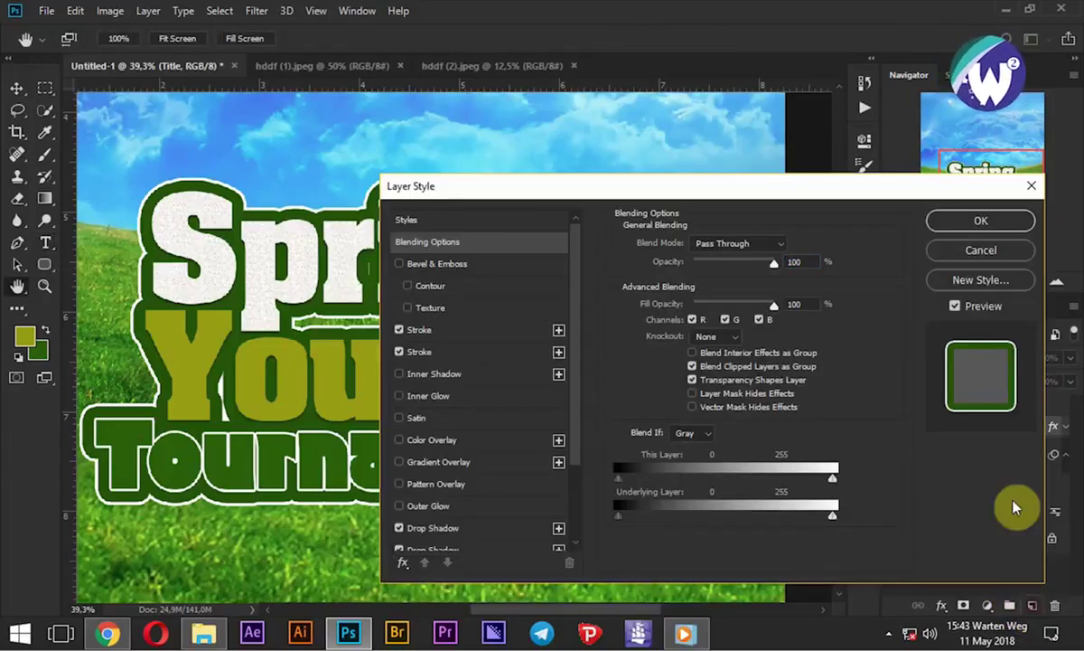
left_click(980, 251)
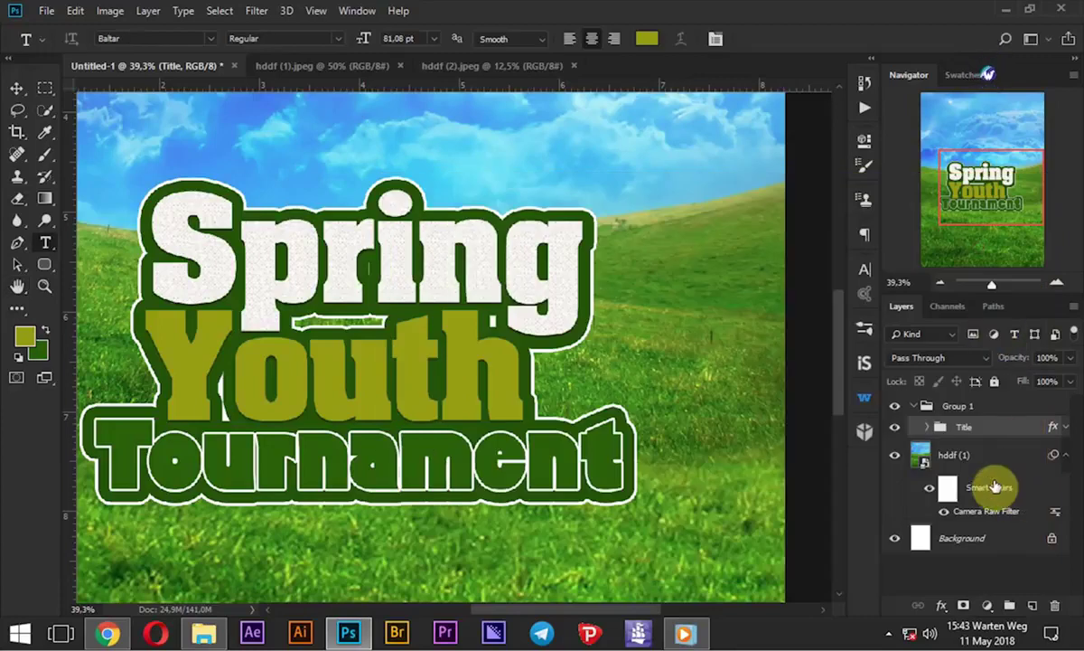
left_click(1032, 607)
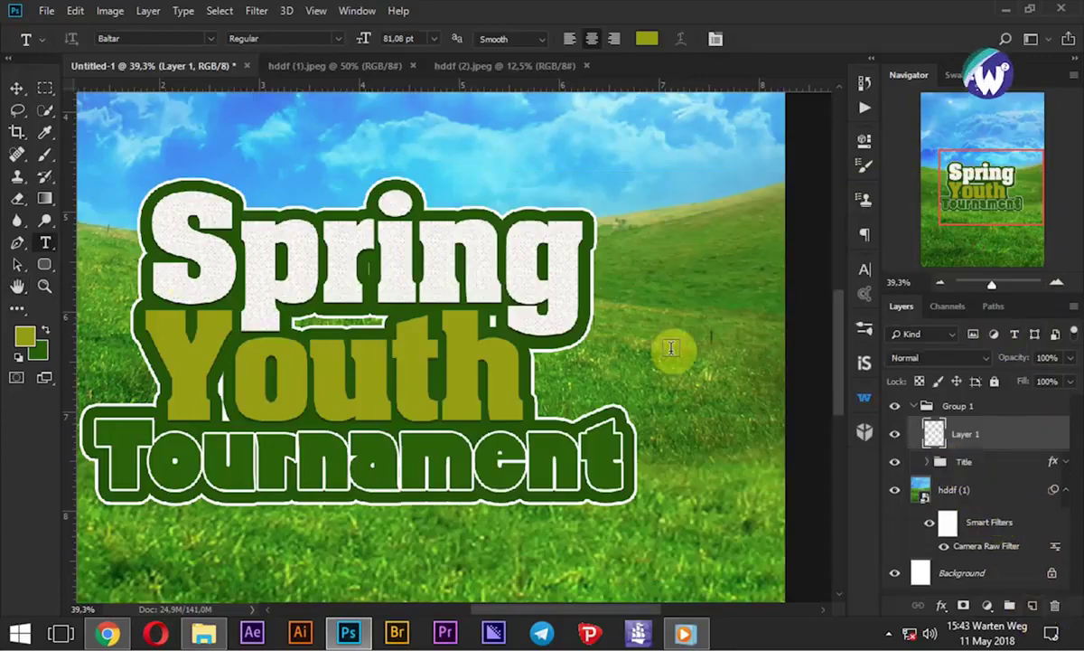
Set up a smaller dark green brush at full flow and 100% opacity
left_click(47, 334)
left_click(45, 154)
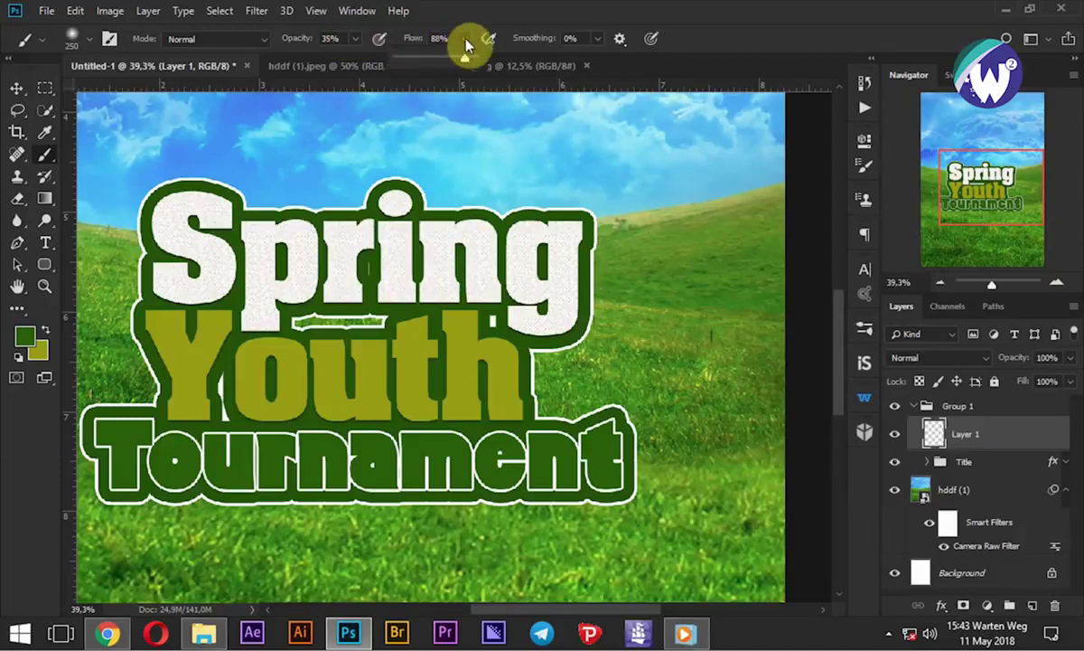
left_click_drag(357, 46, 363, 53)
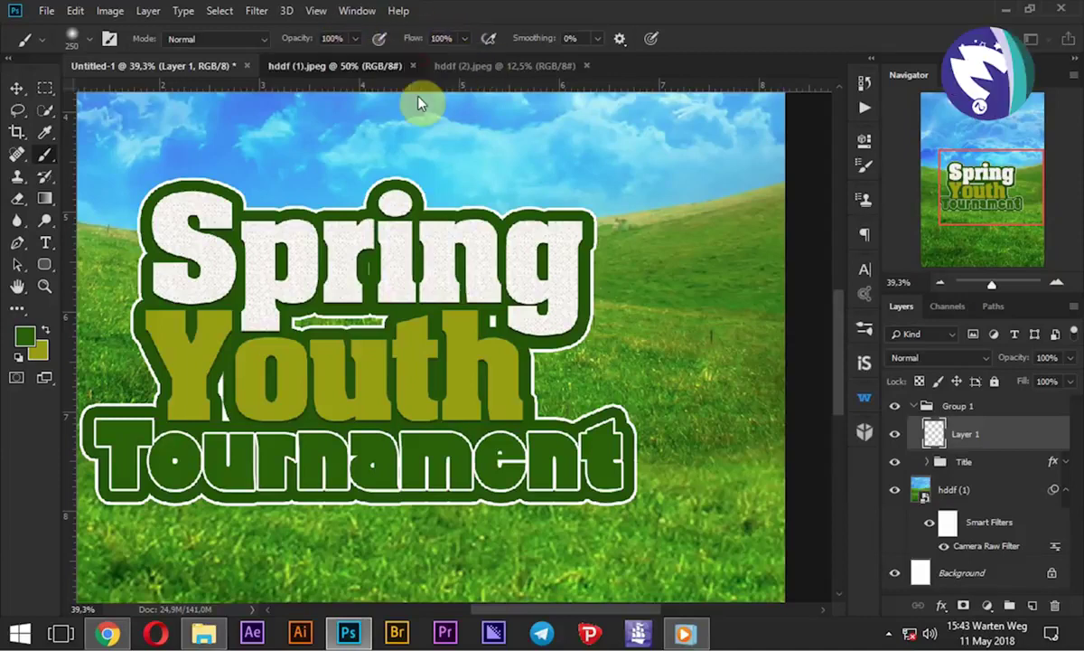
key("ctrl+Tab")
left_click(211, 75)
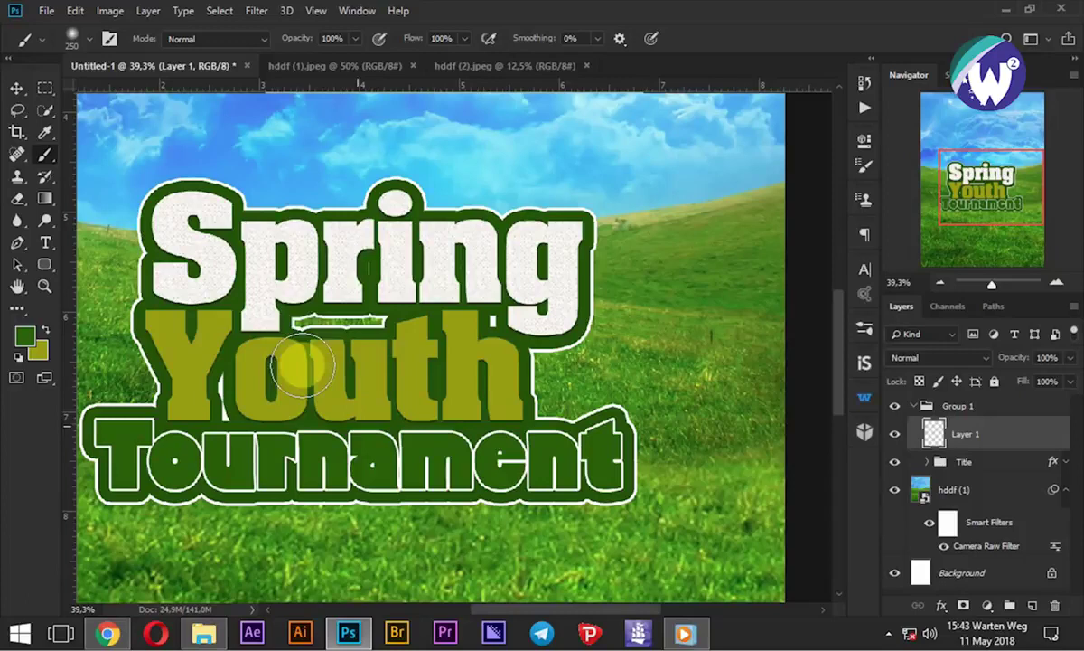
scroll(294, 348, "up", 2)
scroll(295, 336, "up", 1)
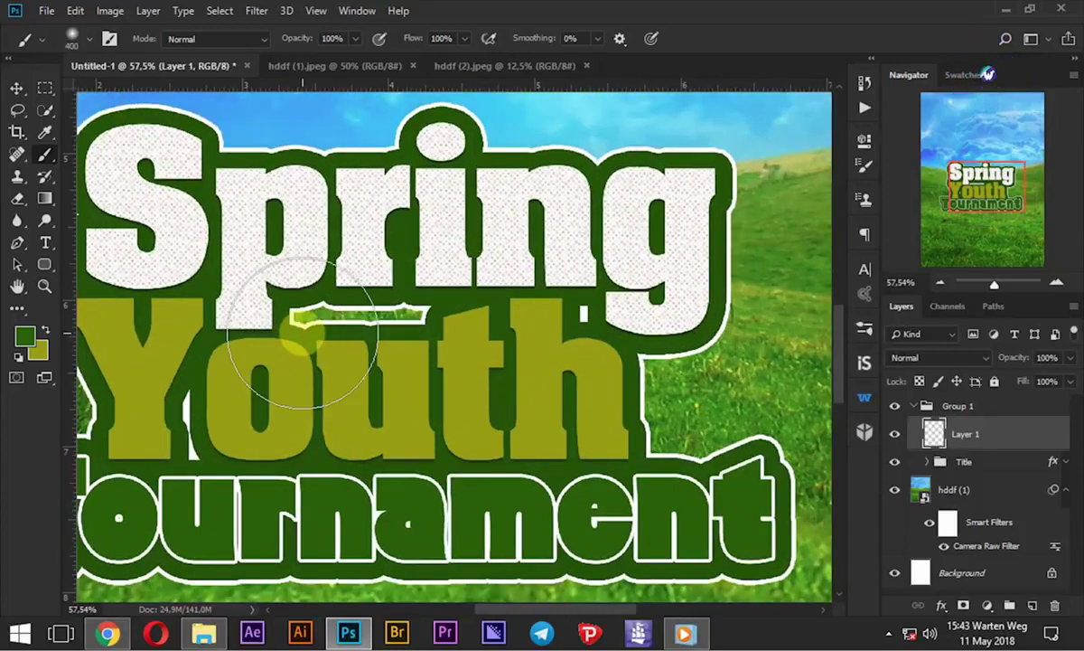
key("bracketleft")
key("bracketleft")
key("bracketleft")
key("bracketleft")
key("bracketleft")
key("bracketleft")
Paint dark green over the white line under Spring and the gaps between Spring and Youth
left_click(443, 291, "alt")
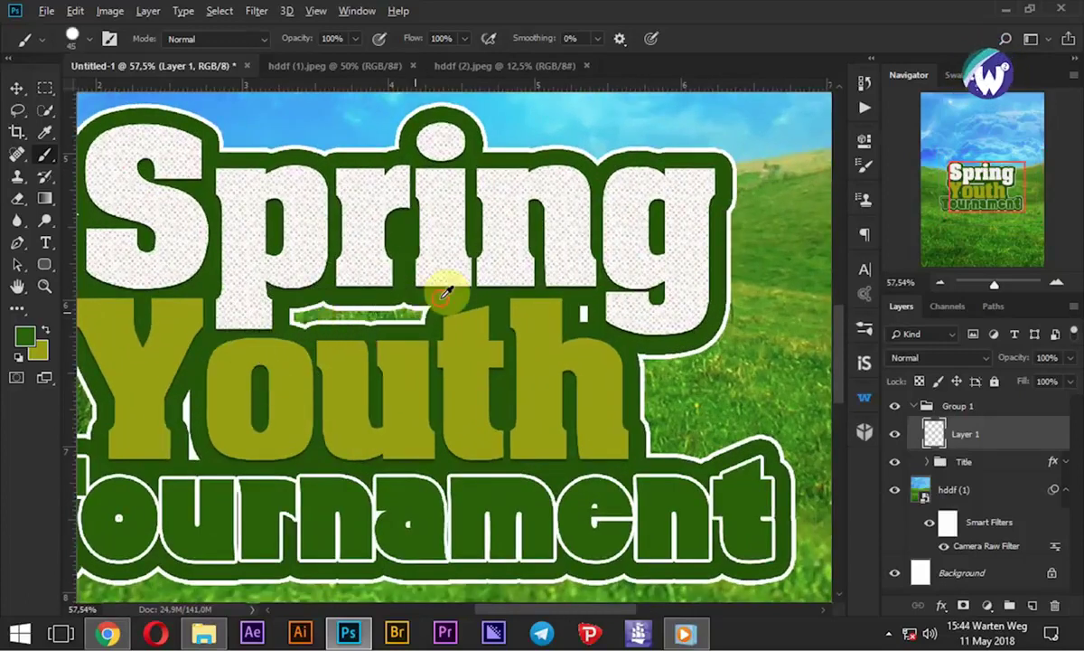
left_click_drag(407, 310, 353, 310)
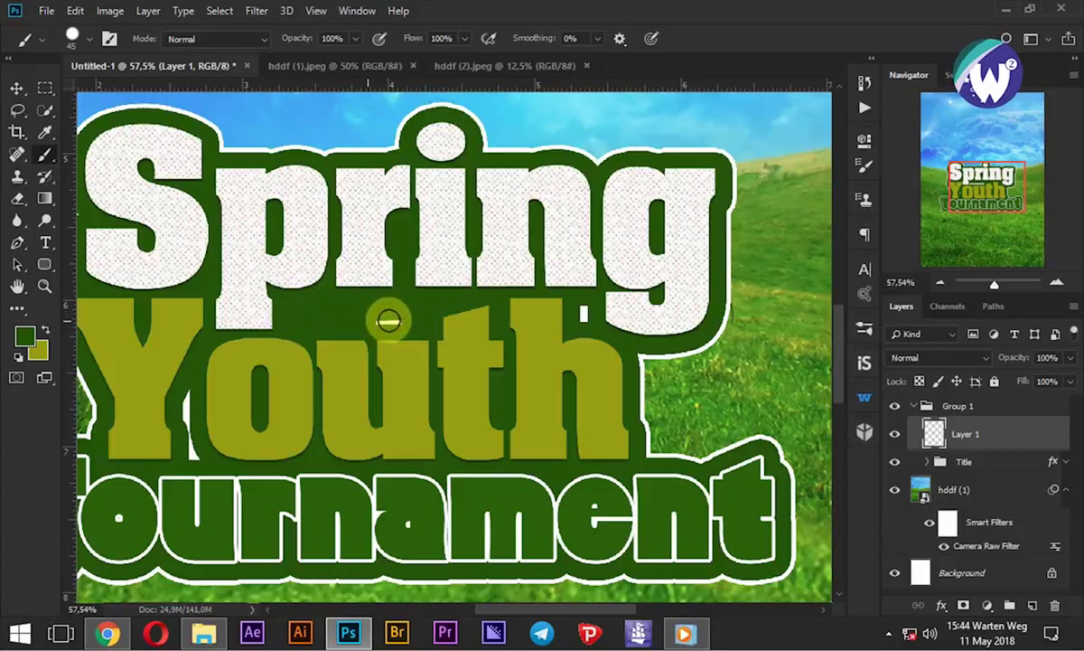
mouse_move(406, 316)
left_mouse_down()
mouse_move(381, 449)
mouse_move(587, 317)
left_mouse_up()
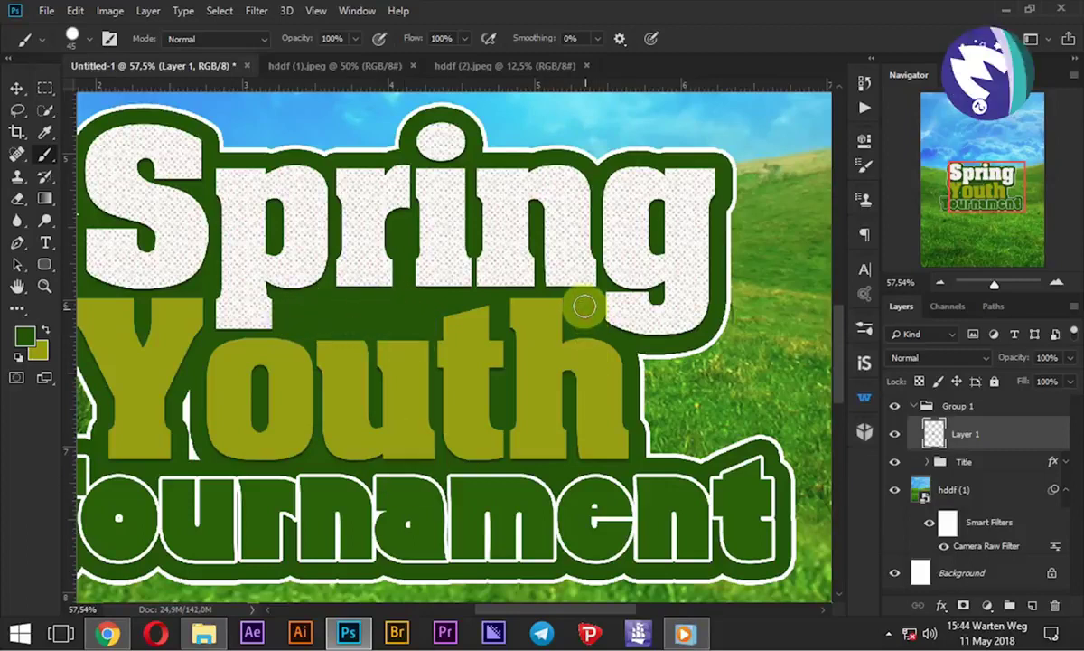
left_click_drag(169, 431, 193, 457)
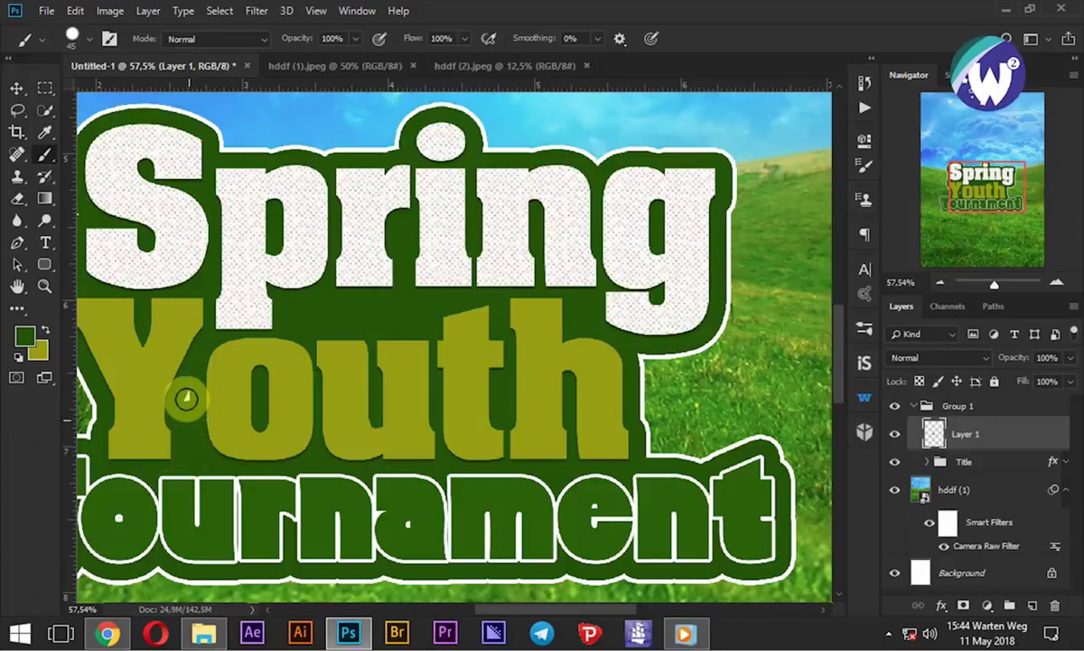
left_click_drag(187, 390, 282, 423)
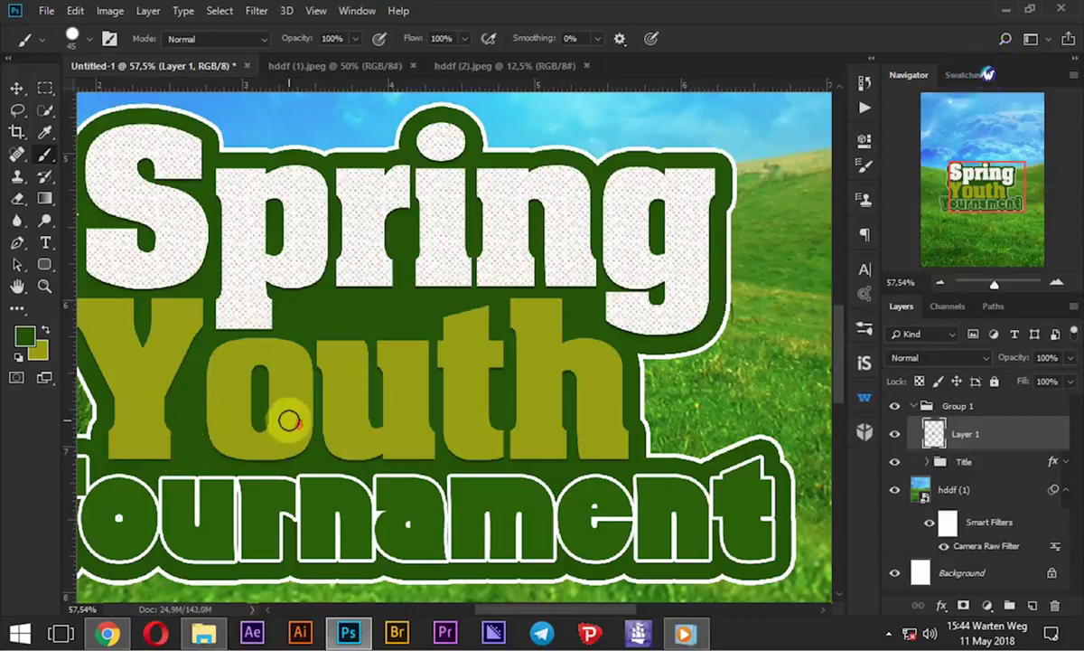
scroll(288, 421, "down", 3)
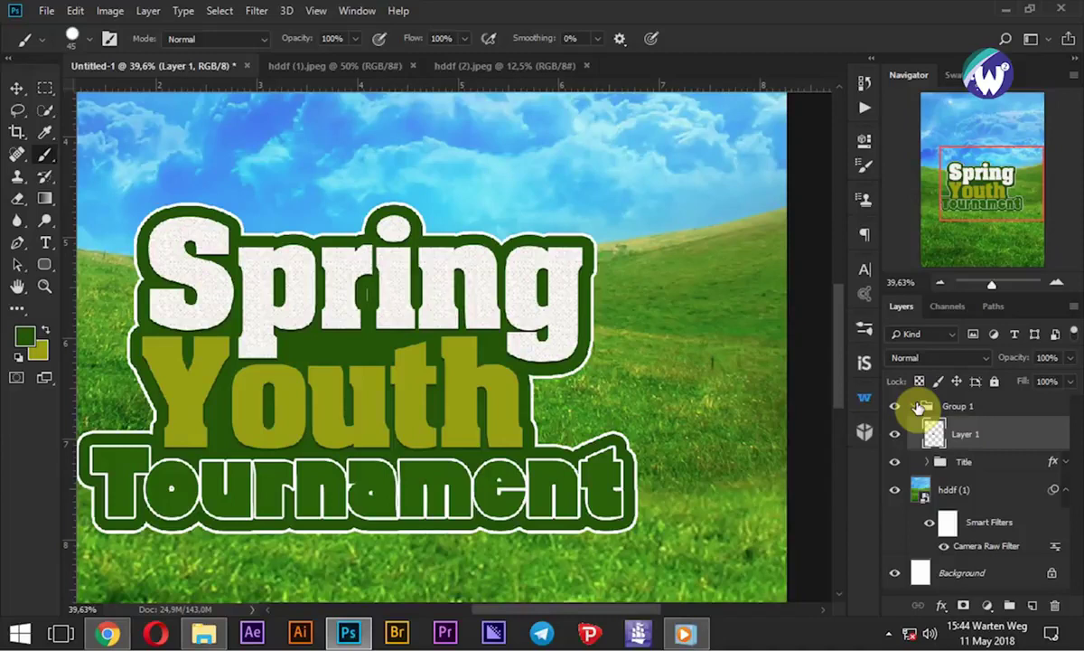
Collapse Group 1, rename it Title, and lock it with Lock All
left_click(918, 407)
left_click(915, 408)
type("Title")
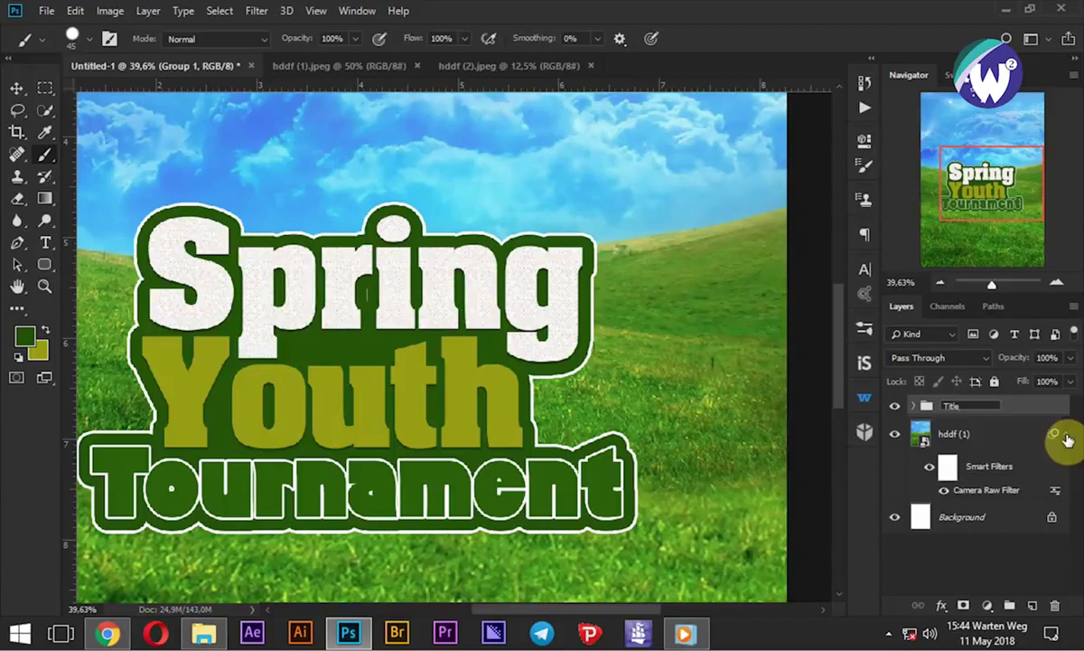
key("Return")
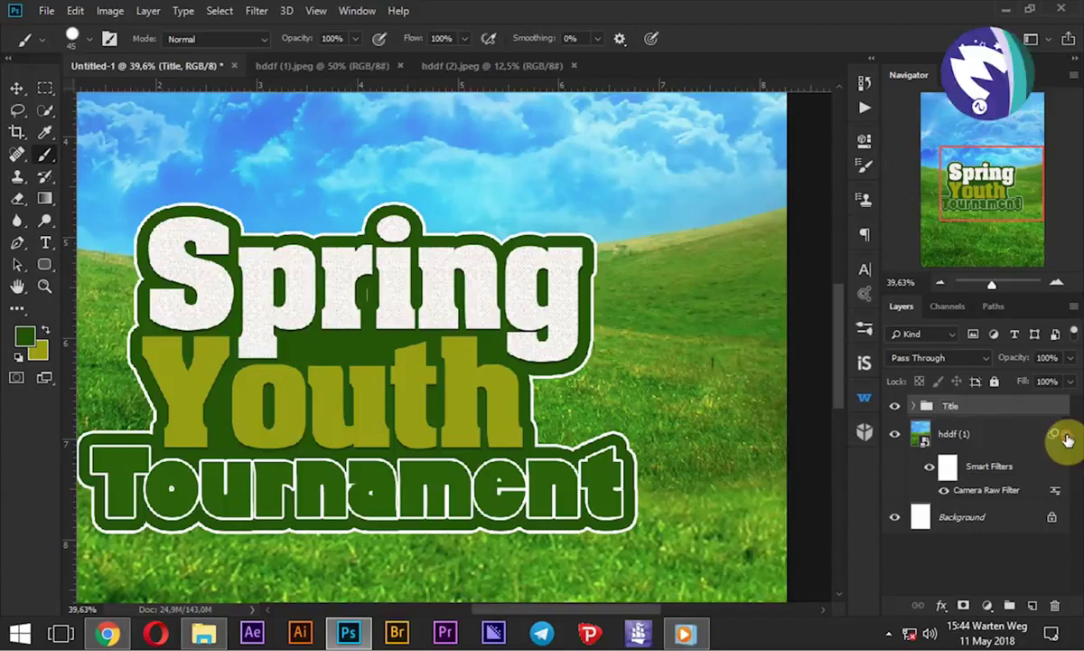
left_click(1066, 436)
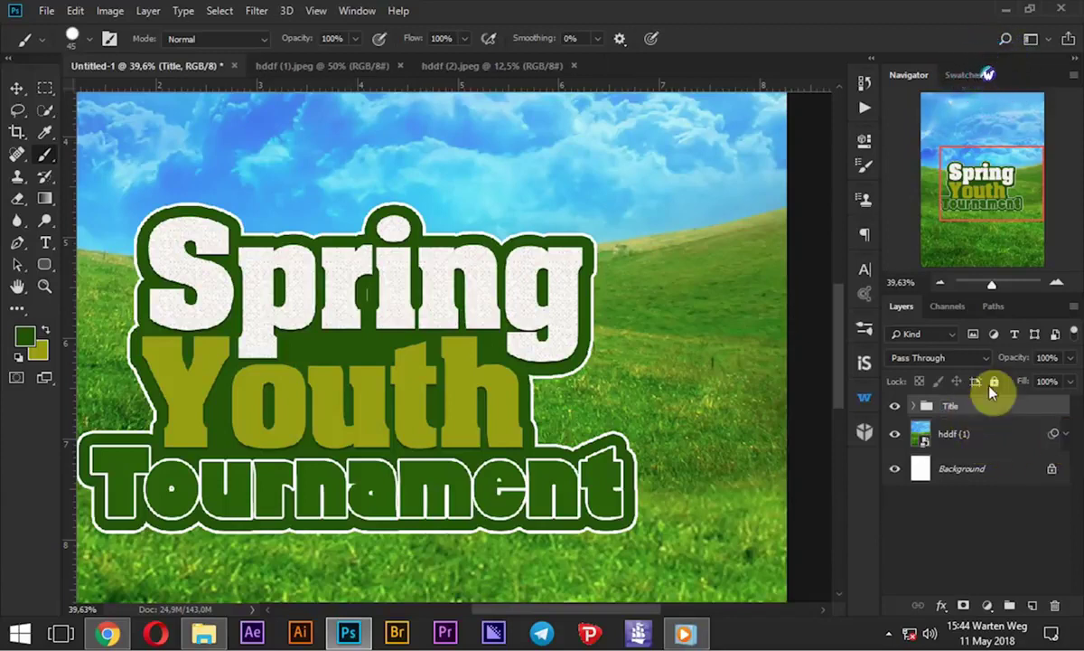
left_click(994, 382)
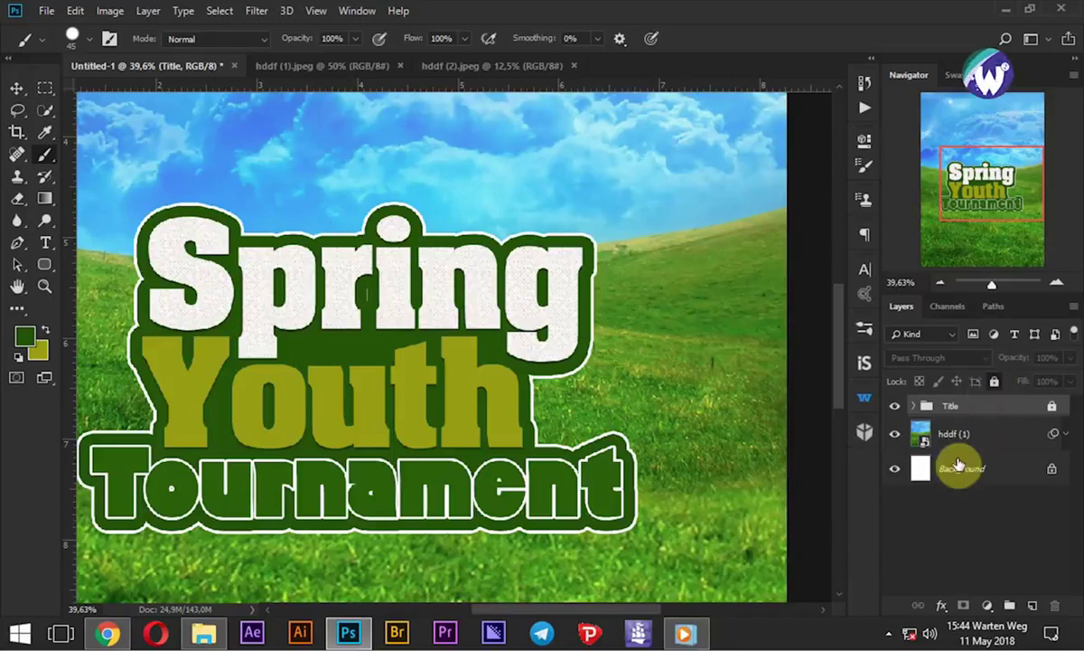
scroll(459, 381, "down", 3)
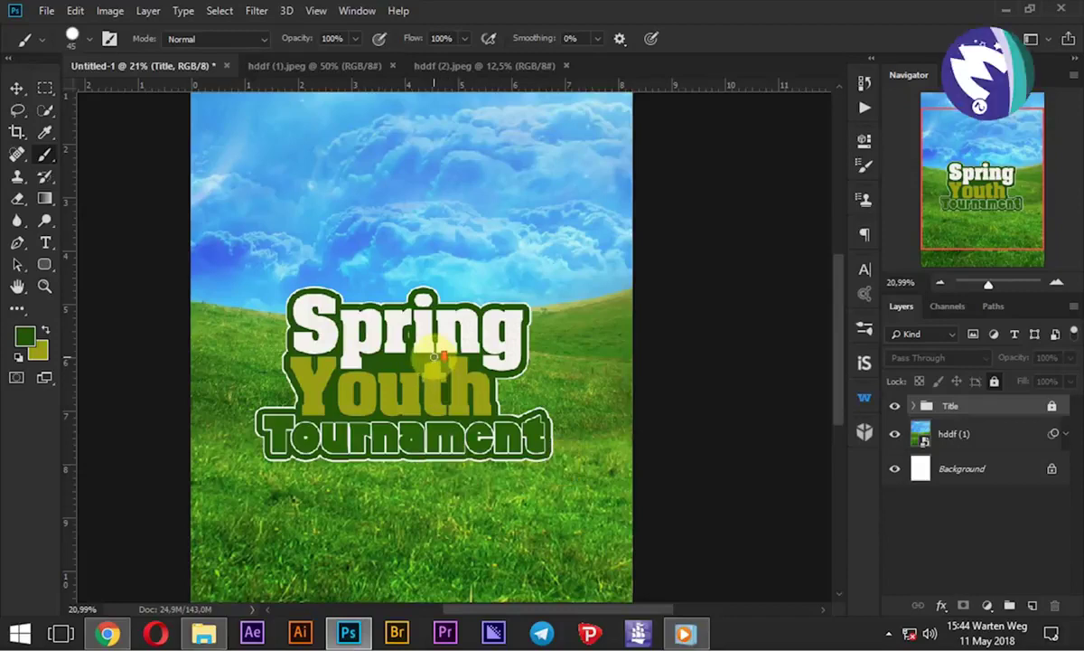
scroll(434, 357, "down", 2)
scroll(431, 353, "up", 1)
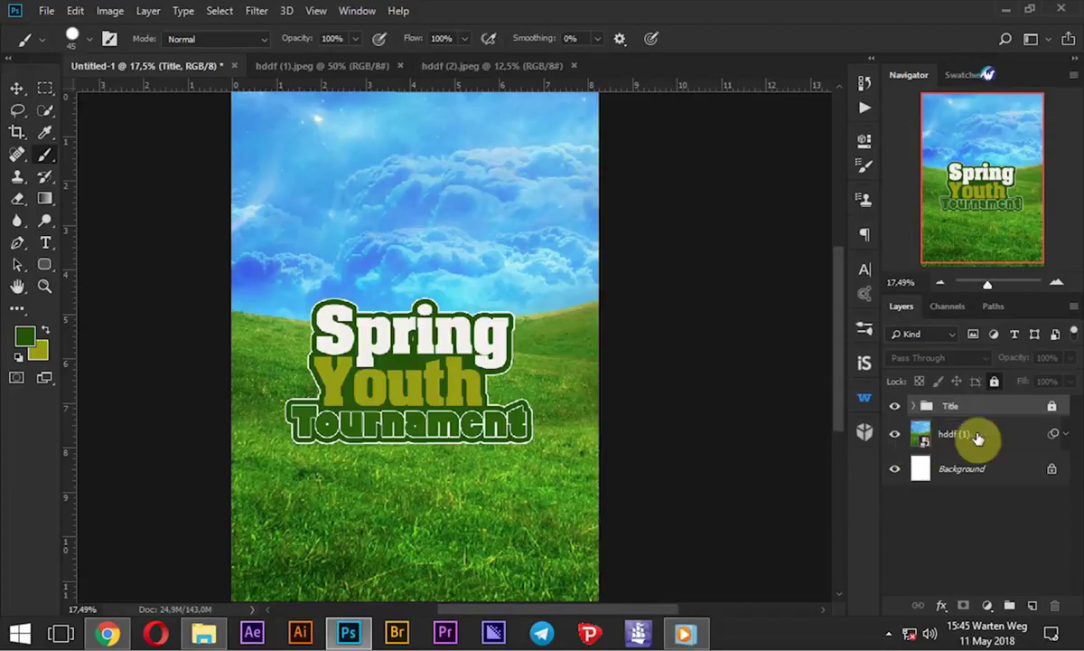
In the hddf (2).jpeg players photo, duplicate the Background layer
left_click(479, 69)
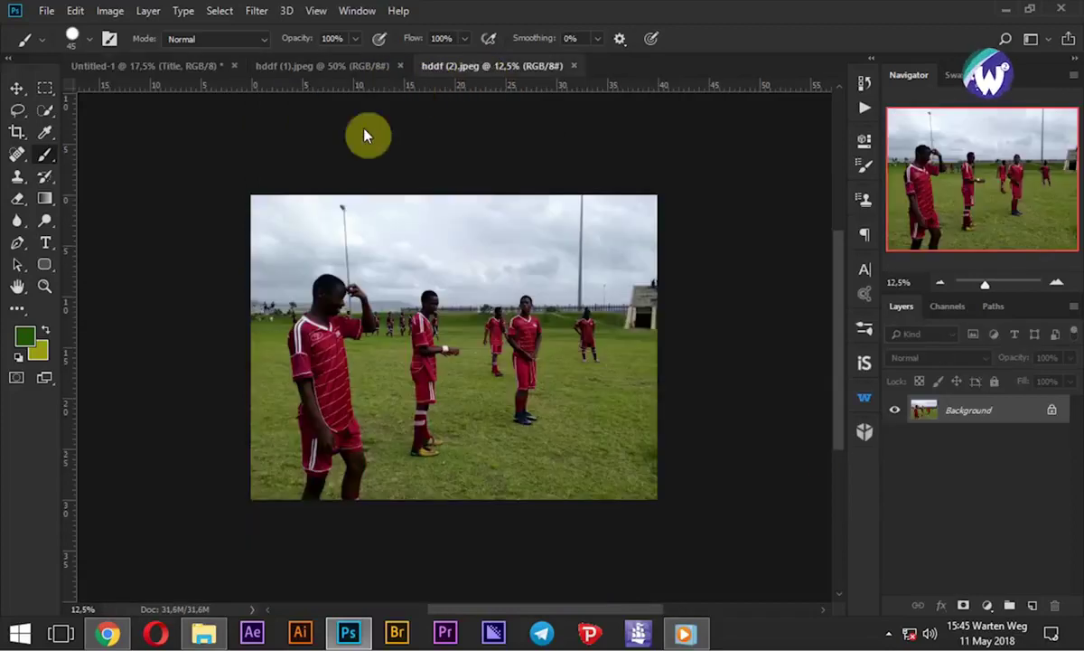
scroll(292, 424, "up", 2)
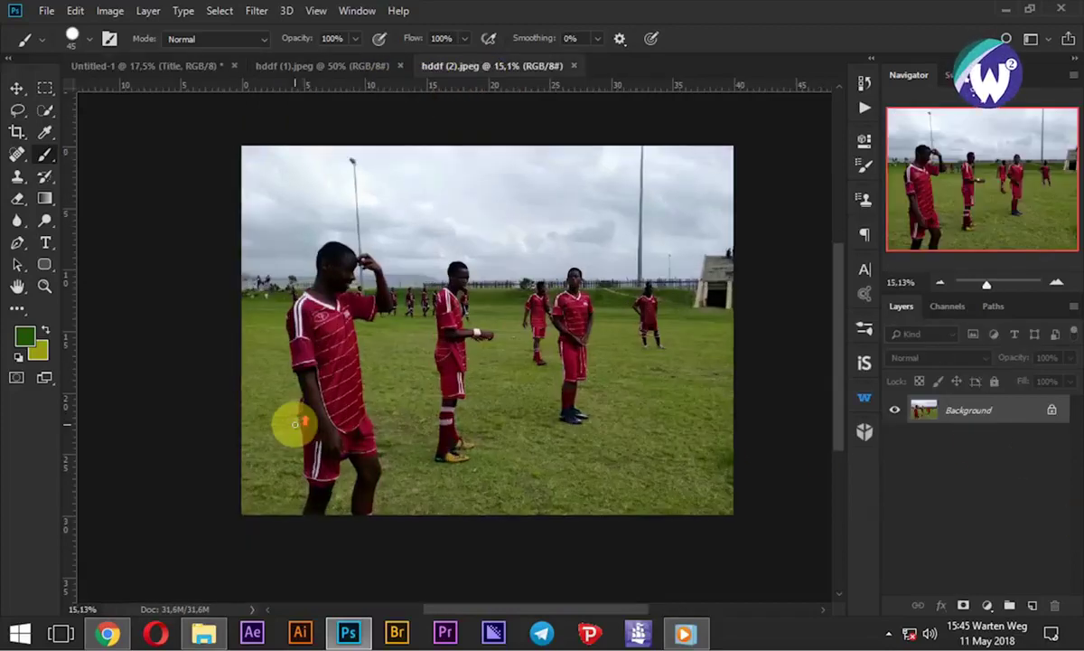
scroll(293, 425, "up", 2)
scroll(292, 425, "up", 1)
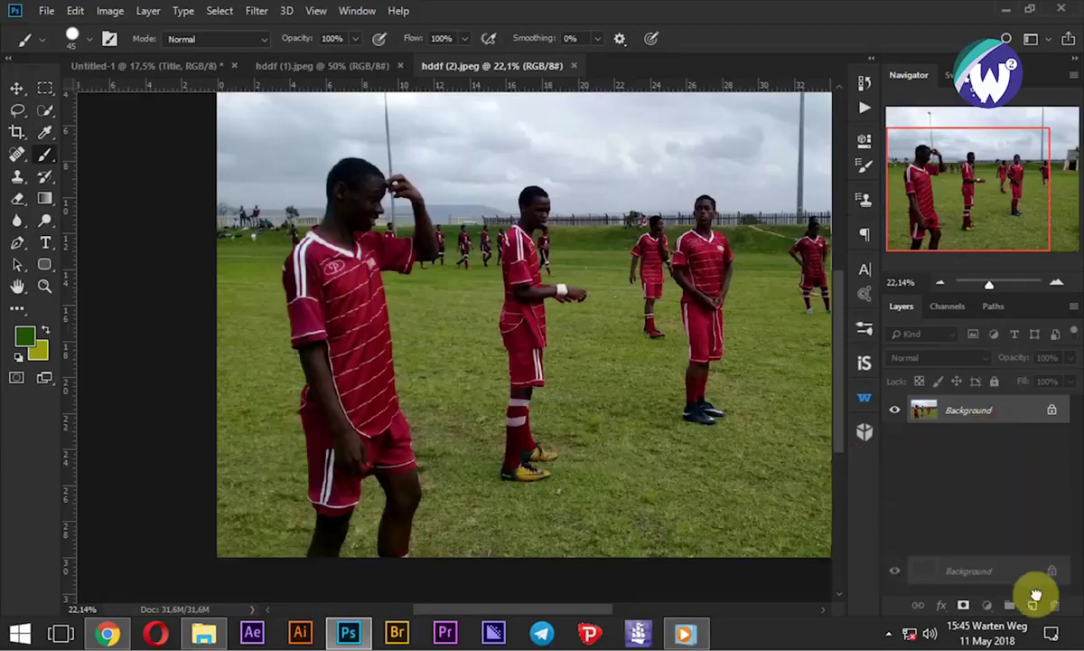
left_click_drag(1000, 421, 1031, 605)
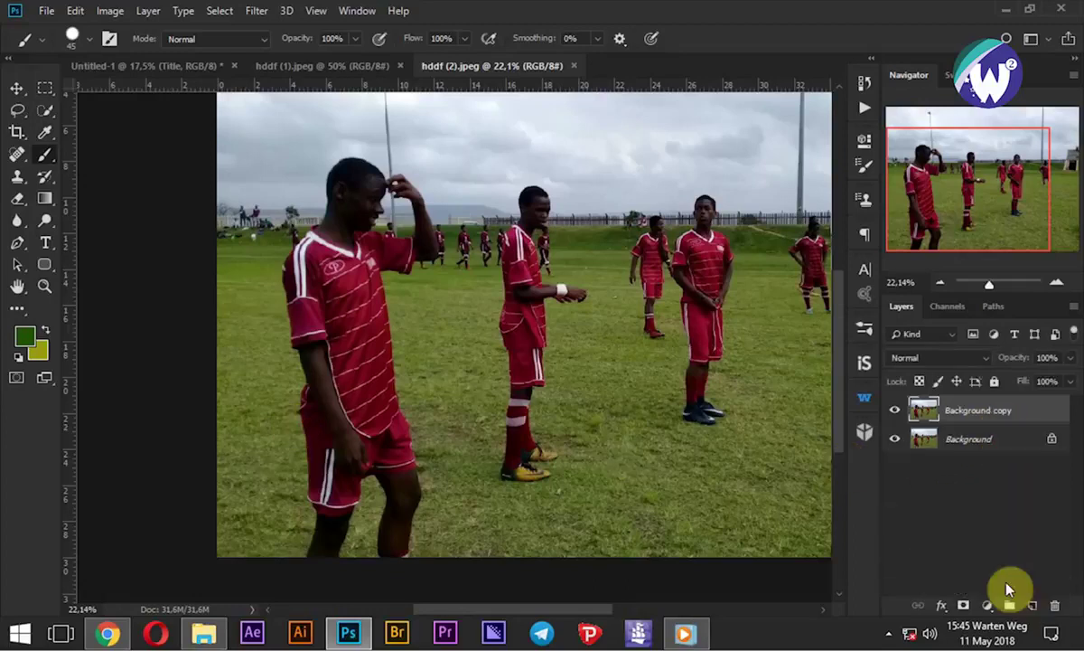
Quick Select the nearest player and lasso out the sky gap between head and arm
left_click(45, 110)
left_click_drag(333, 522, 286, 278)
scroll(285, 278, "up", 2)
scroll(433, 387, "up", 2)
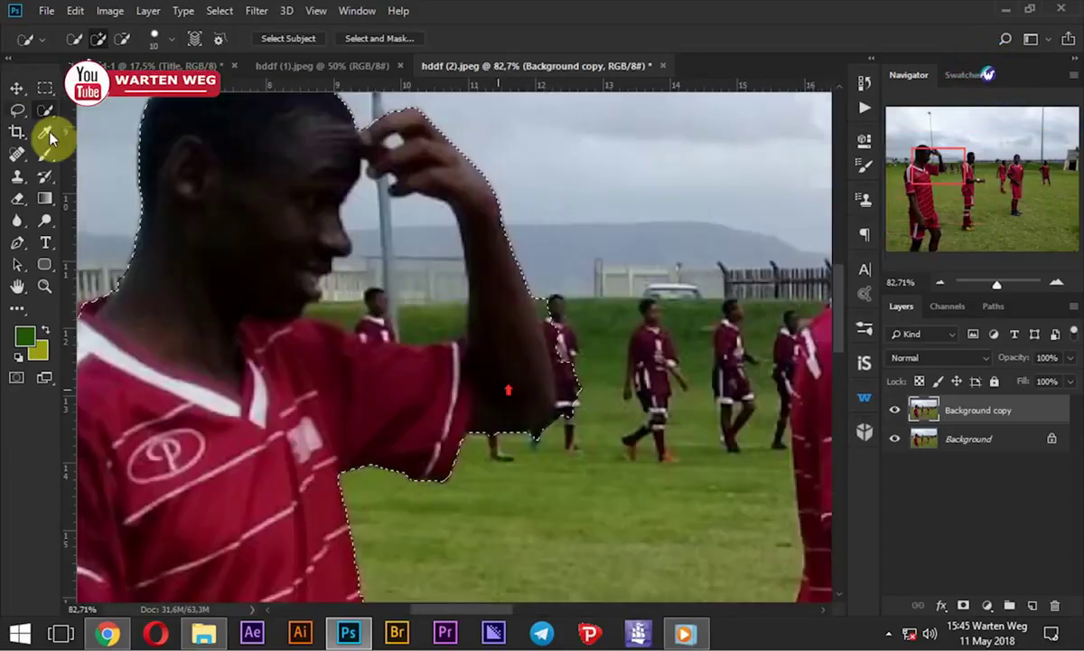
left_click(17, 109)
mouse_move(418, 340)
left_mouse_down()
mouse_move(358, 340)
mouse_move(419, 217)
left_mouse_up()
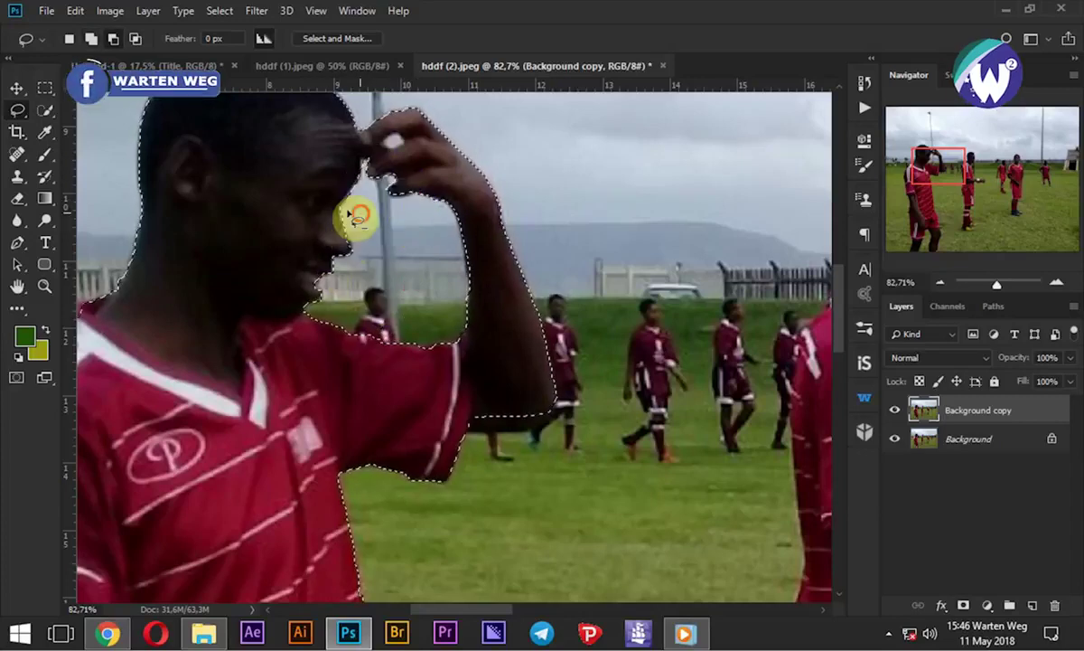
left_click_drag(90, 303, 307, 278)
scroll(397, 271, "down", 5)
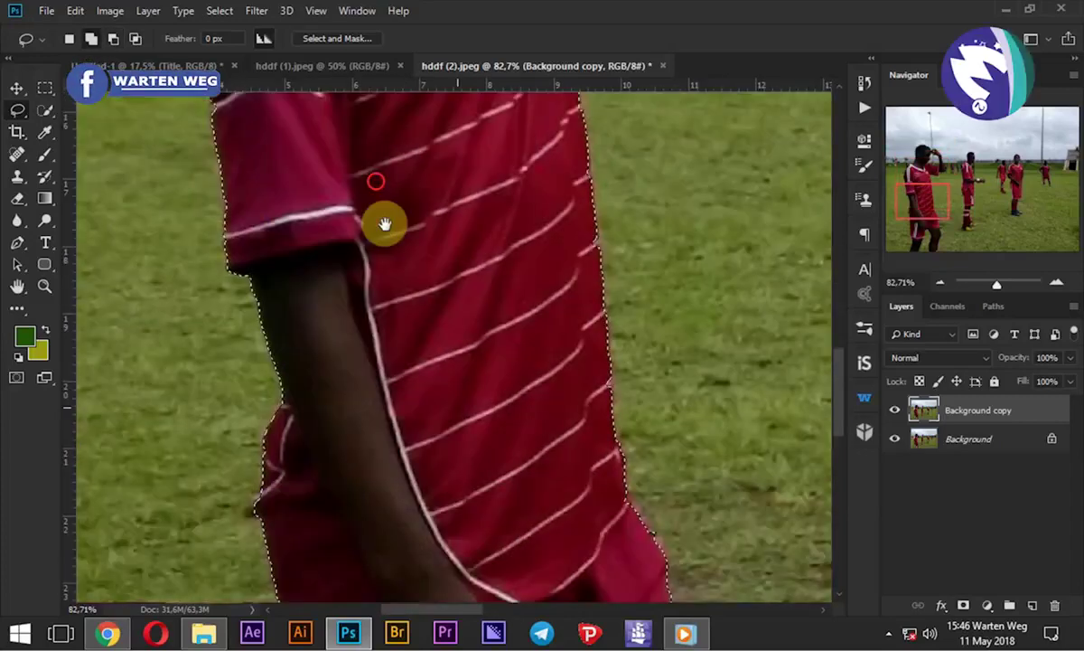
scroll(344, 280, "down", 3)
scroll(560, 271, "down", 3)
Refine the player selection's edges in Select and Mask and apply
left_click(337, 38)
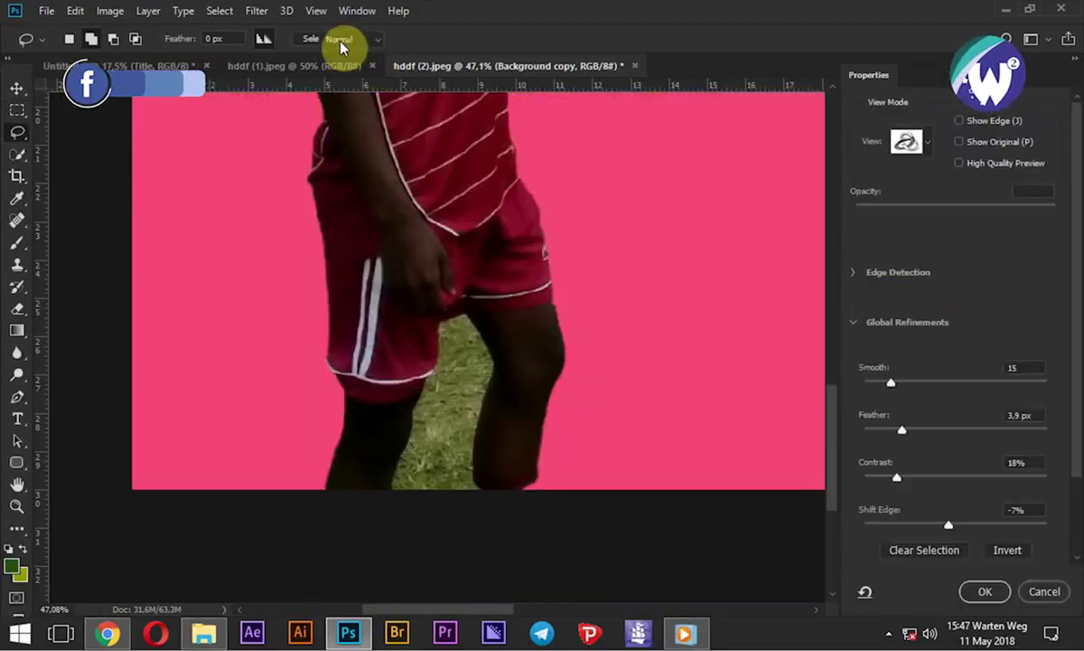
left_click(890, 476)
left_click(983, 592)
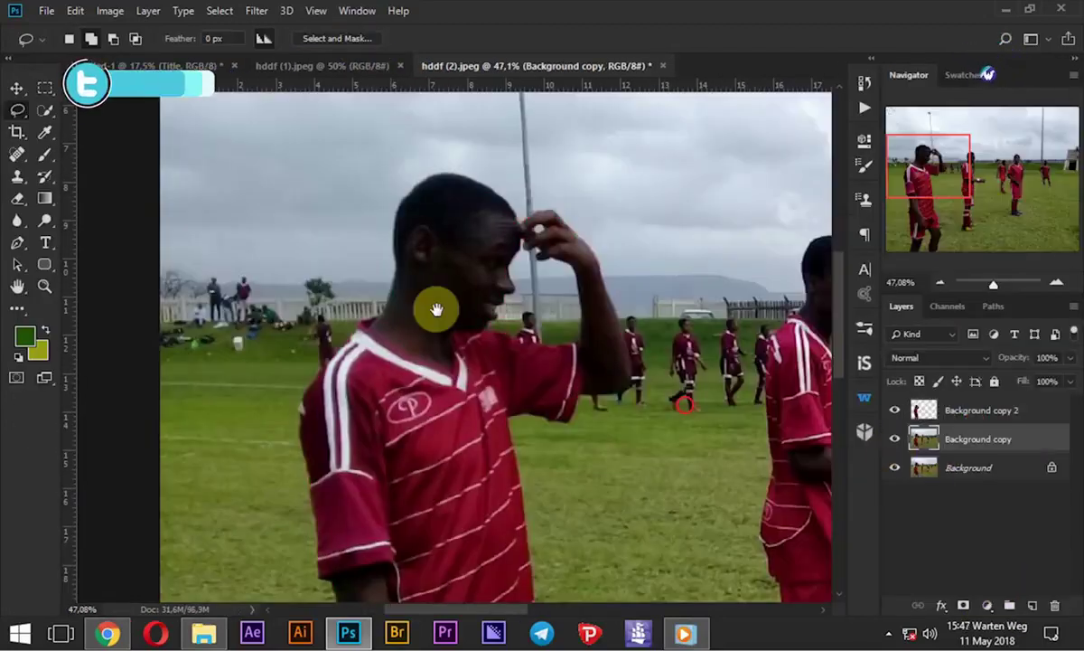
Extend the selection over the next player's head and hand, tracing the body edges with Lasso
scroll(435, 310, "down", 3)
scroll(407, 296, "down", 2)
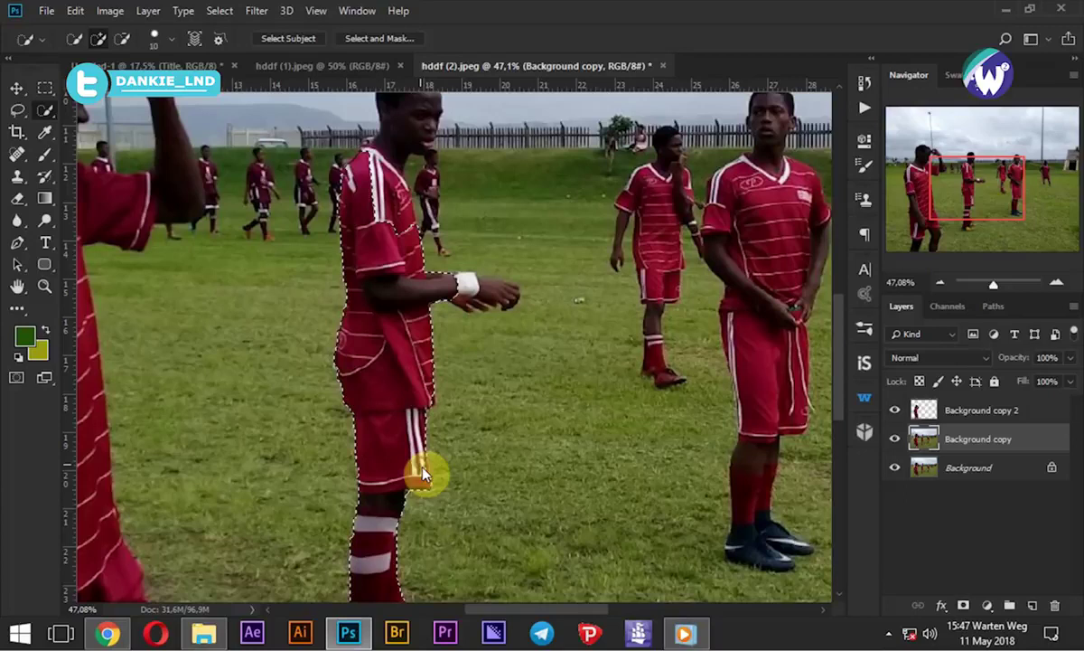
scroll(425, 475, "up", 4)
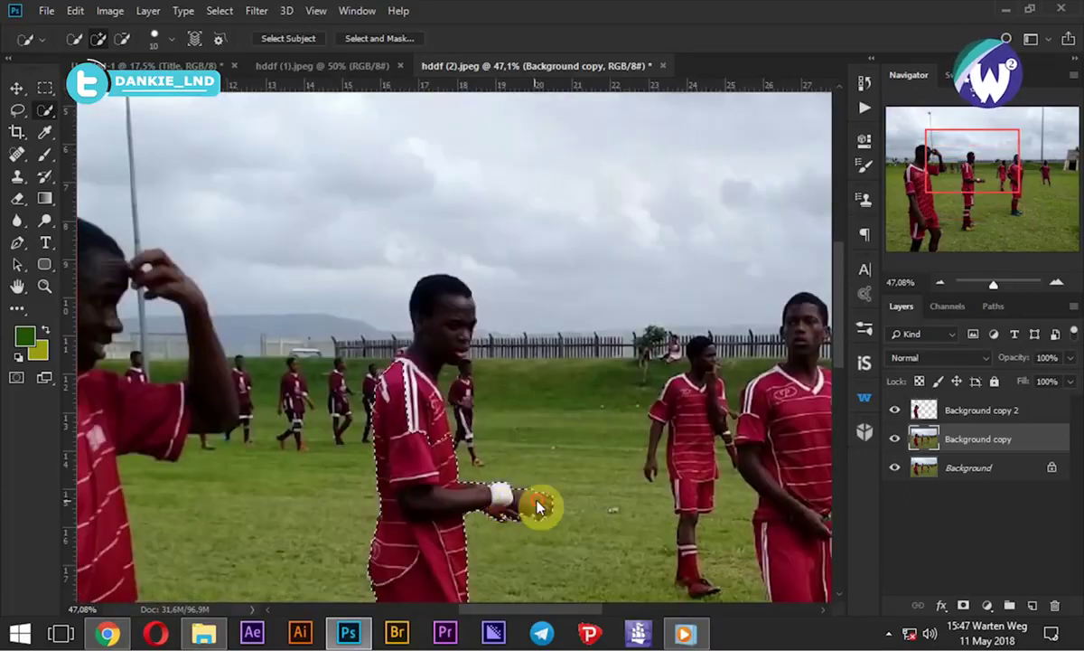
left_click_drag(538, 506, 433, 361)
key("l")
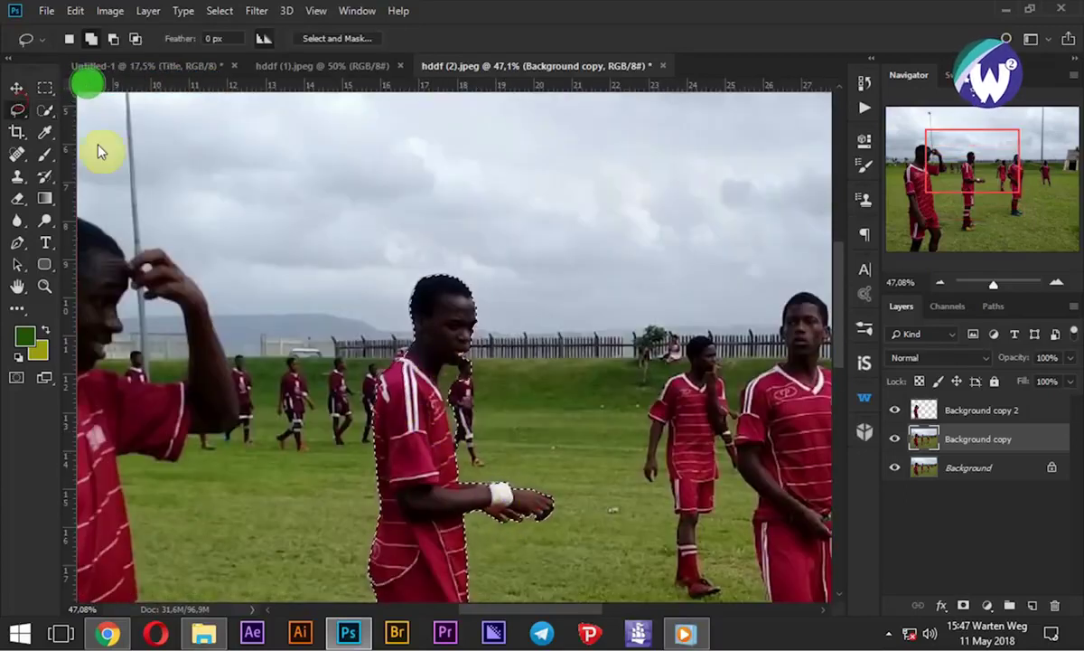
scroll(447, 375, "up", 5)
left_click_drag(348, 368, 312, 402)
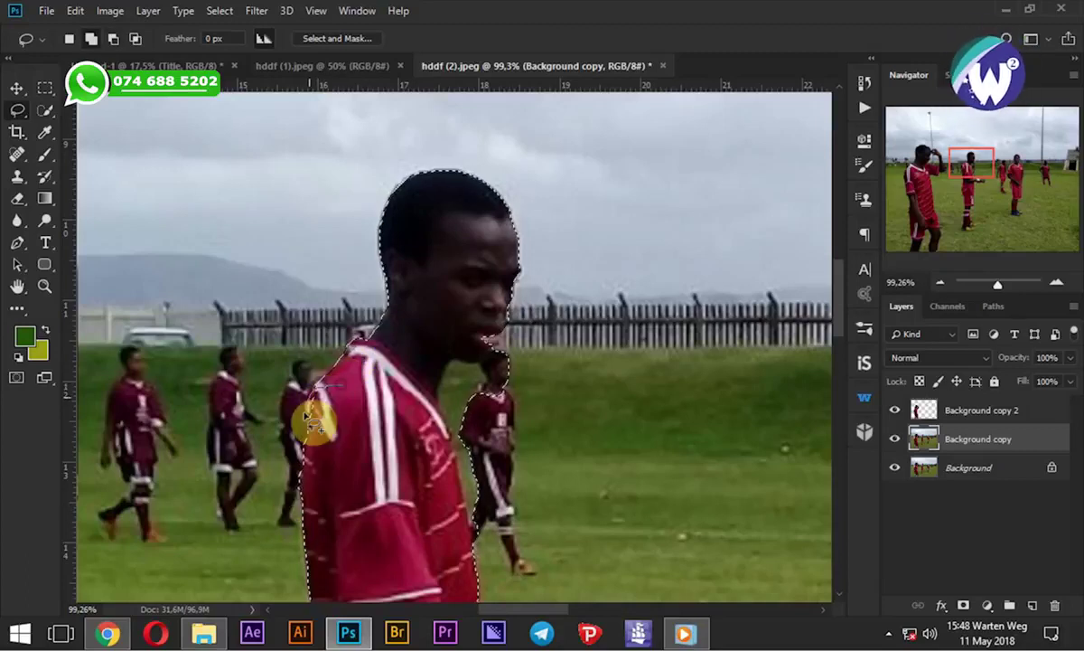
left_click_drag(312, 402, 450, 348)
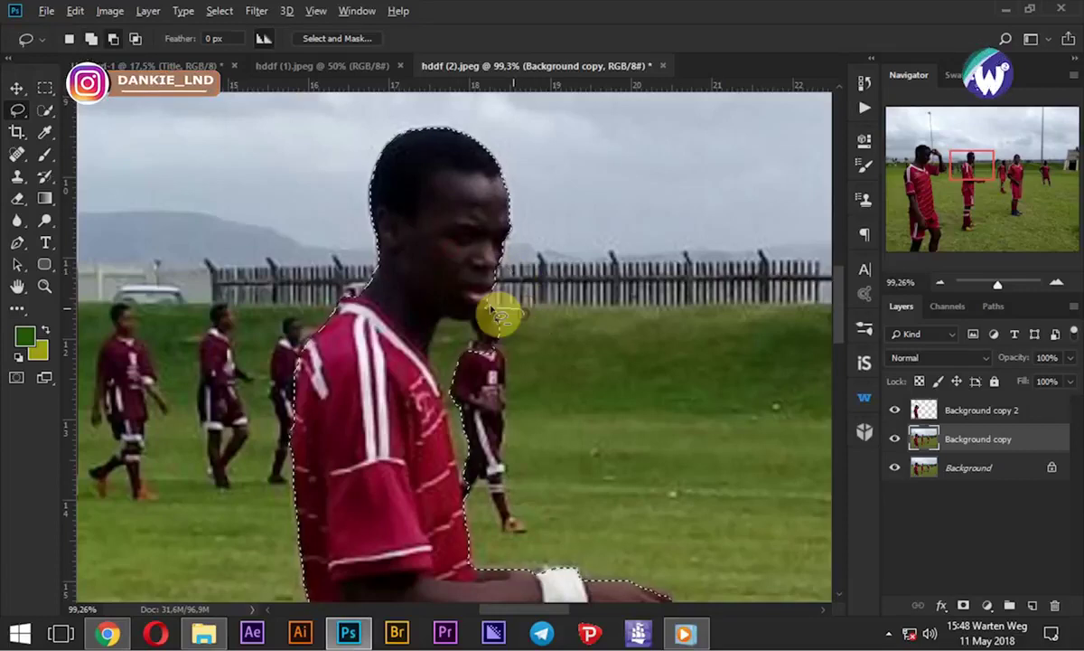
Lasso-fix the selection along the players' arms and shoulder, then apply the refined edges
scroll(560, 434, "down", 2)
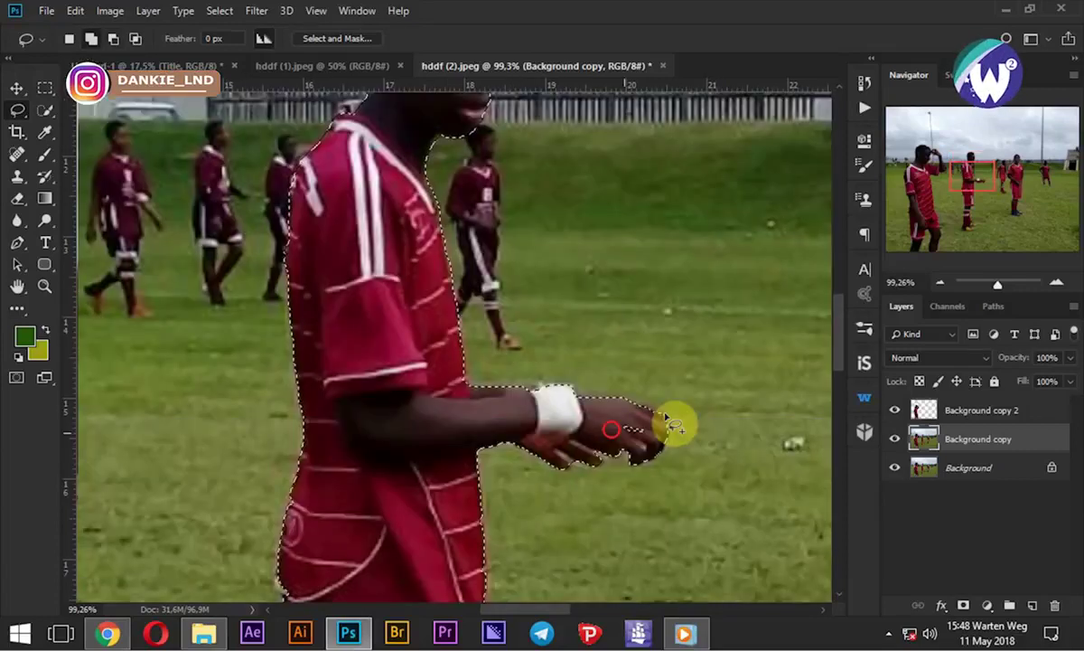
scroll(497, 452, "down", 2)
scroll(406, 415, "down", 2)
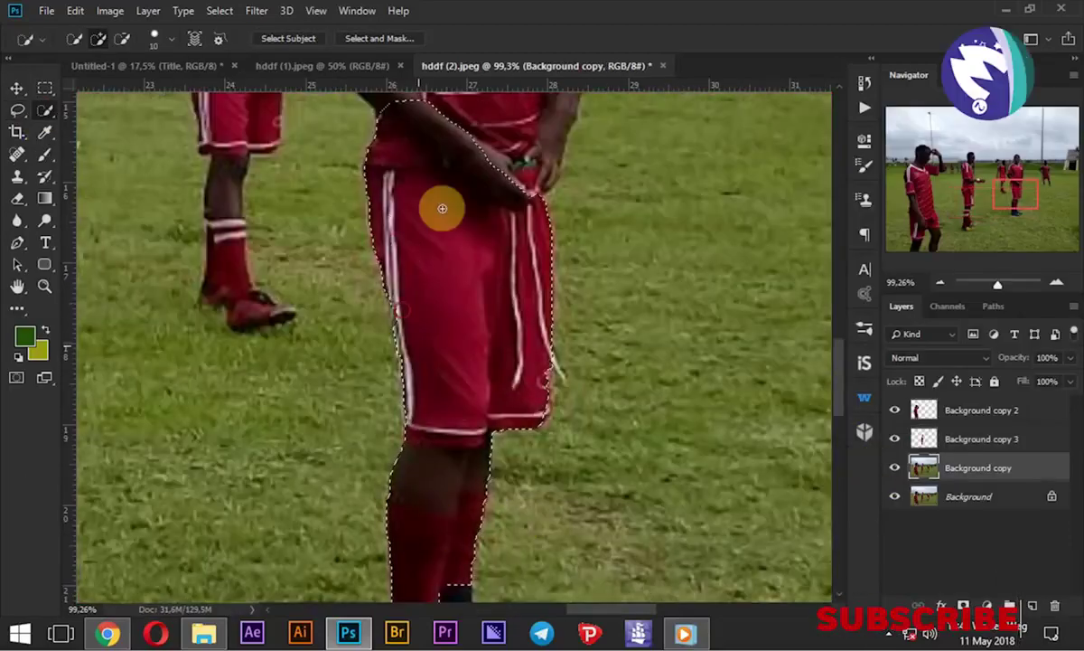
scroll(461, 271, "up", 3)
scroll(301, 335, "up", 2)
key("l")
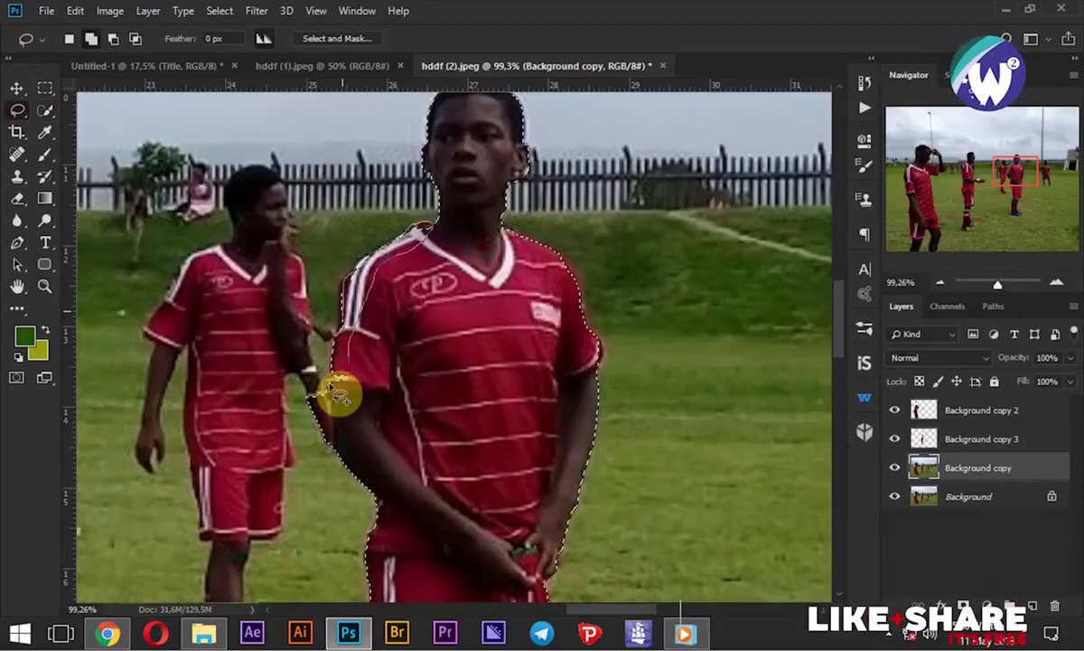
mouse_move(336, 455)
left_mouse_down()
mouse_move(351, 291)
mouse_move(441, 208)
mouse_move(591, 300)
mouse_move(522, 283)
left_mouse_up()
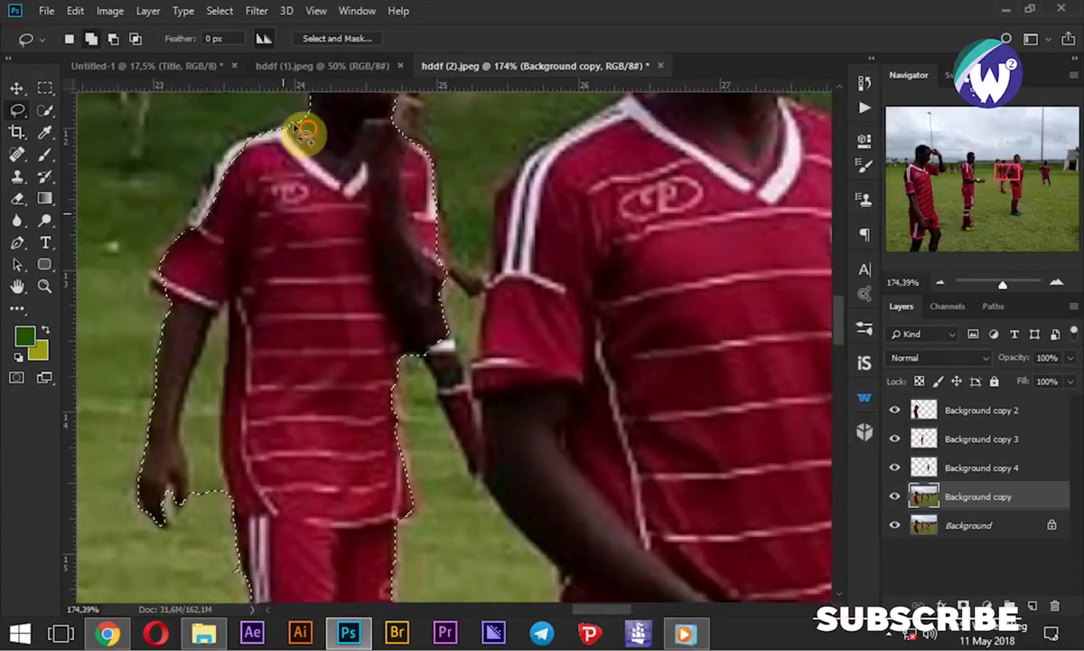
mouse_move(301, 129)
left_mouse_down()
mouse_move(206, 508)
mouse_move(206, 368)
mouse_move(206, 496)
mouse_move(362, 334)
mouse_move(380, 440)
left_mouse_up()
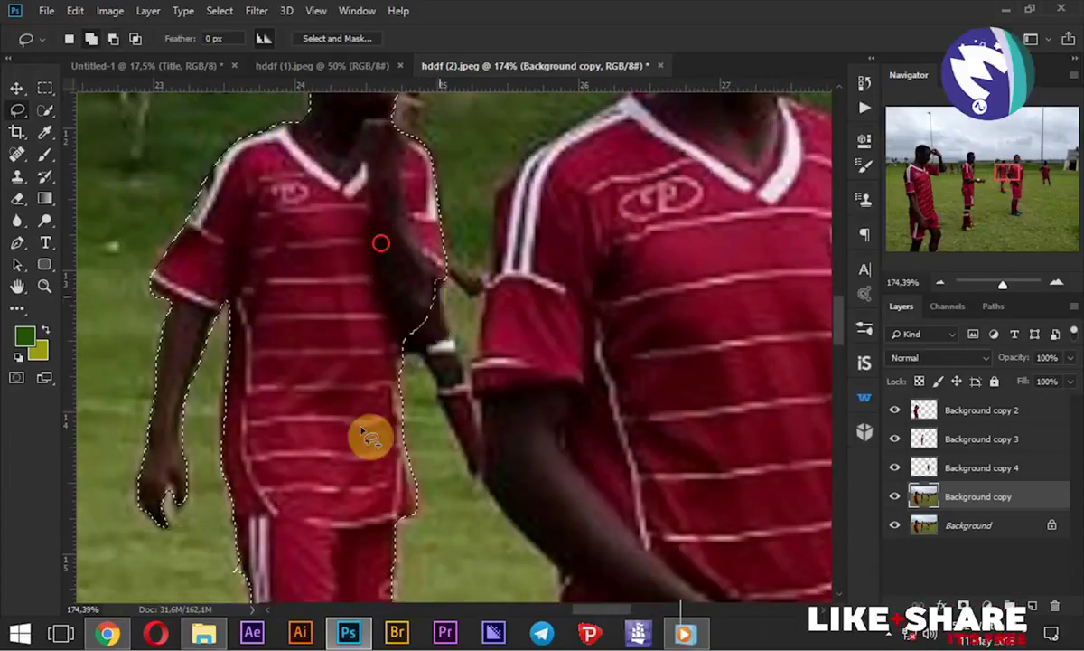
scroll(370, 271, "up", 3)
scroll(375, 361, "down", 5)
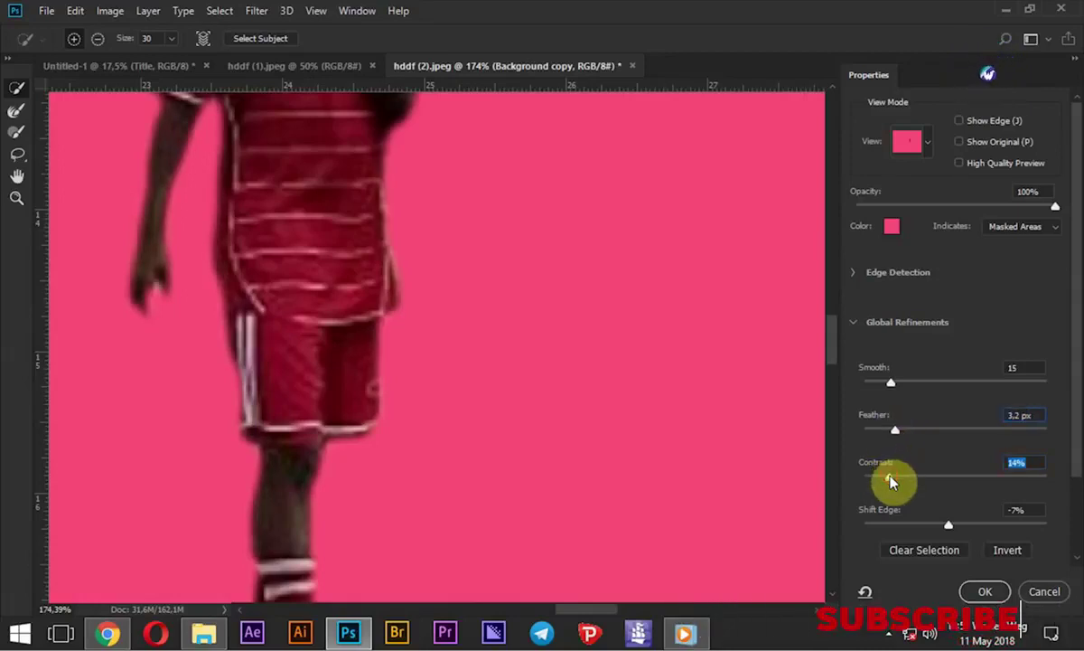
left_click(979, 591)
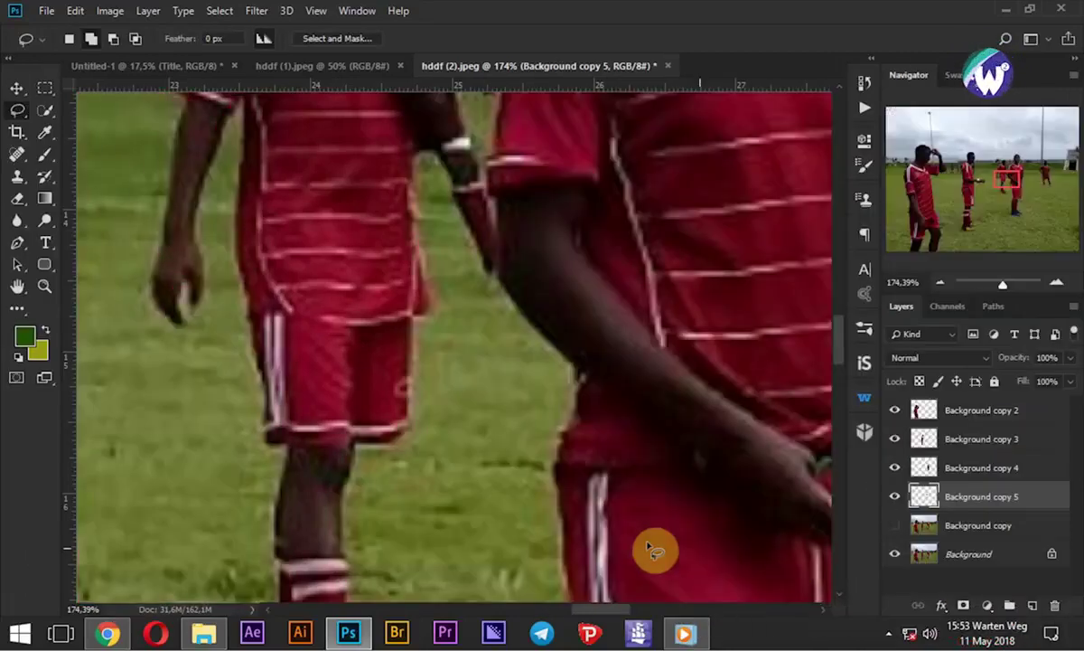
Select the three cut-out player layers, Background copy 2 to 4
left_click(979, 465)
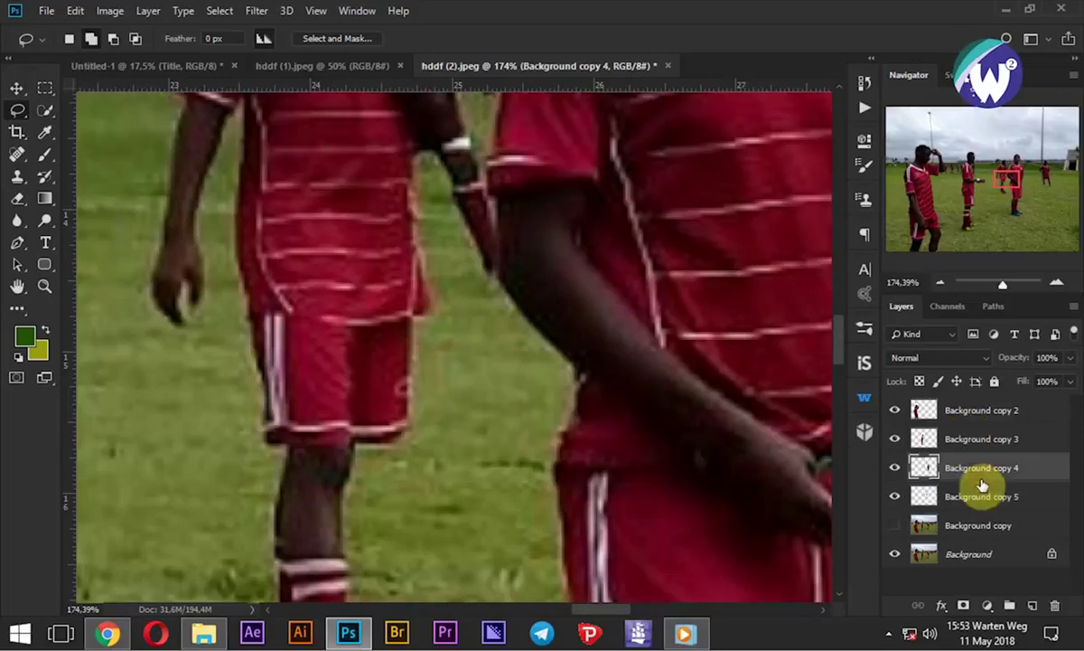
left_click(972, 418, "shift")
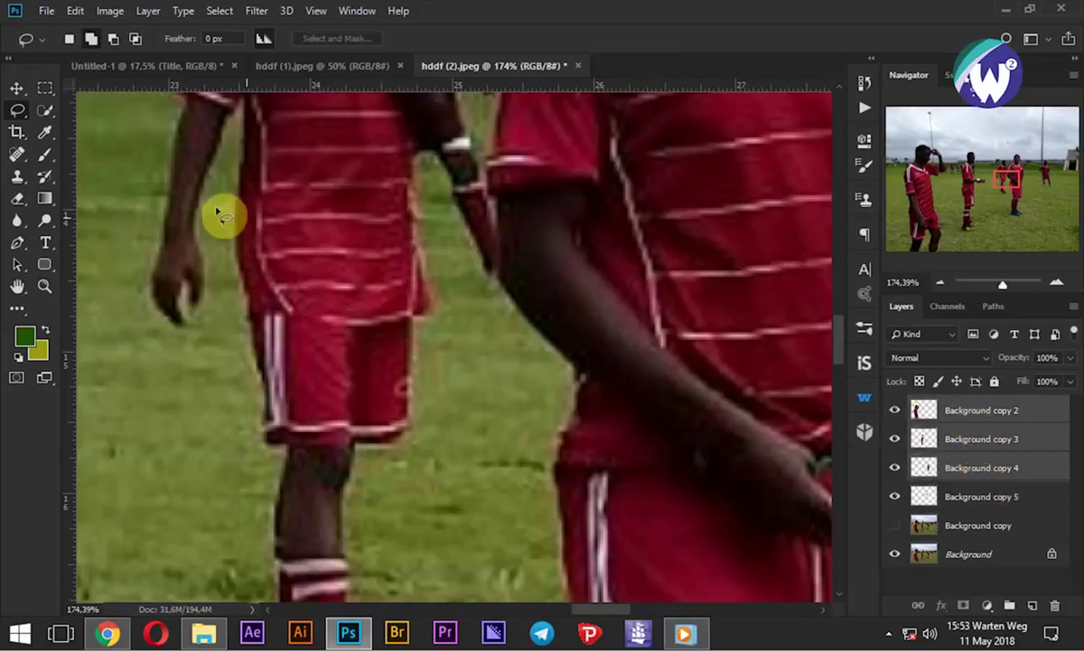
left_click(15, 88)
Drag the three players into the flyer's upper area and move Title above them
mouse_move(368, 269)
left_mouse_down()
mouse_move(131, 97)
mouse_move(464, 259)
left_mouse_up()
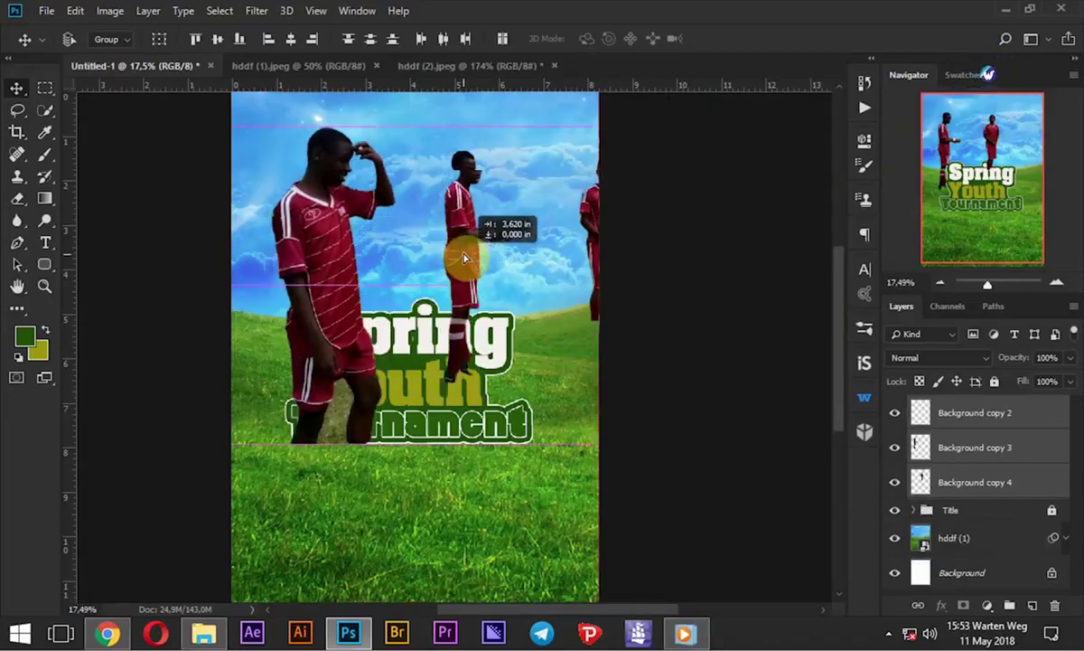
left_click_drag(463, 259, 359, 293)
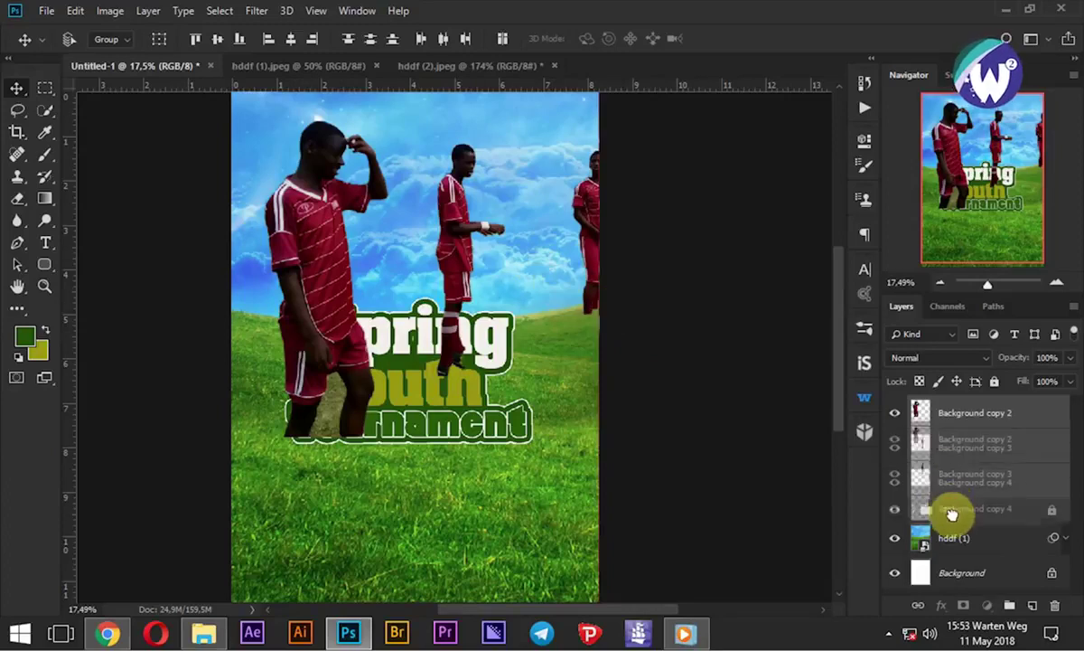
left_click_drag(948, 485, 956, 526)
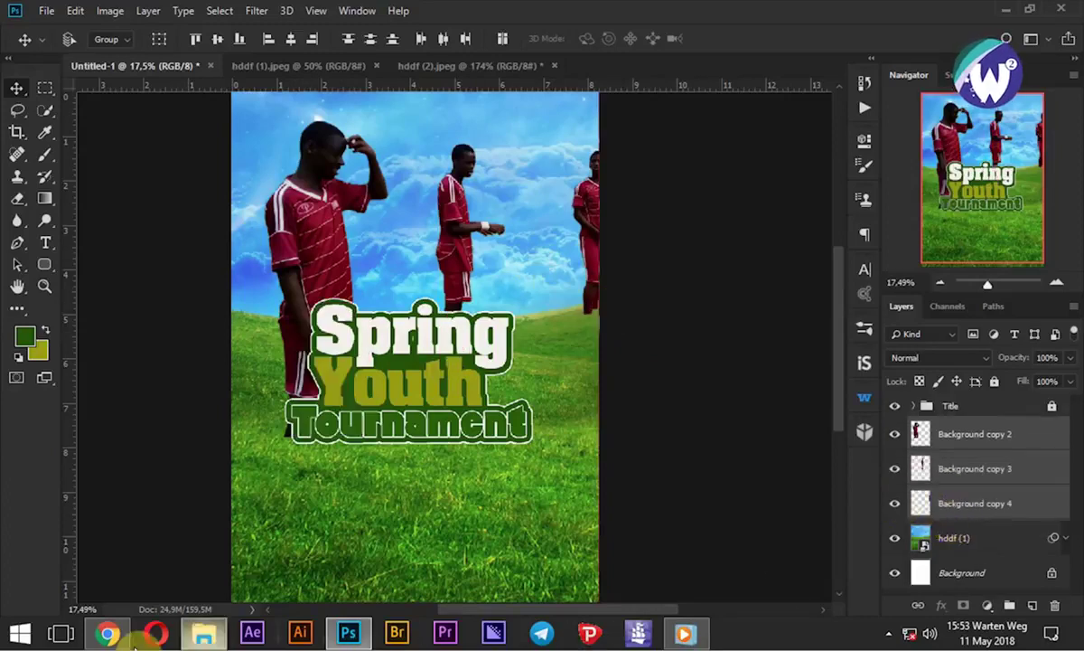
left_click(107, 636)
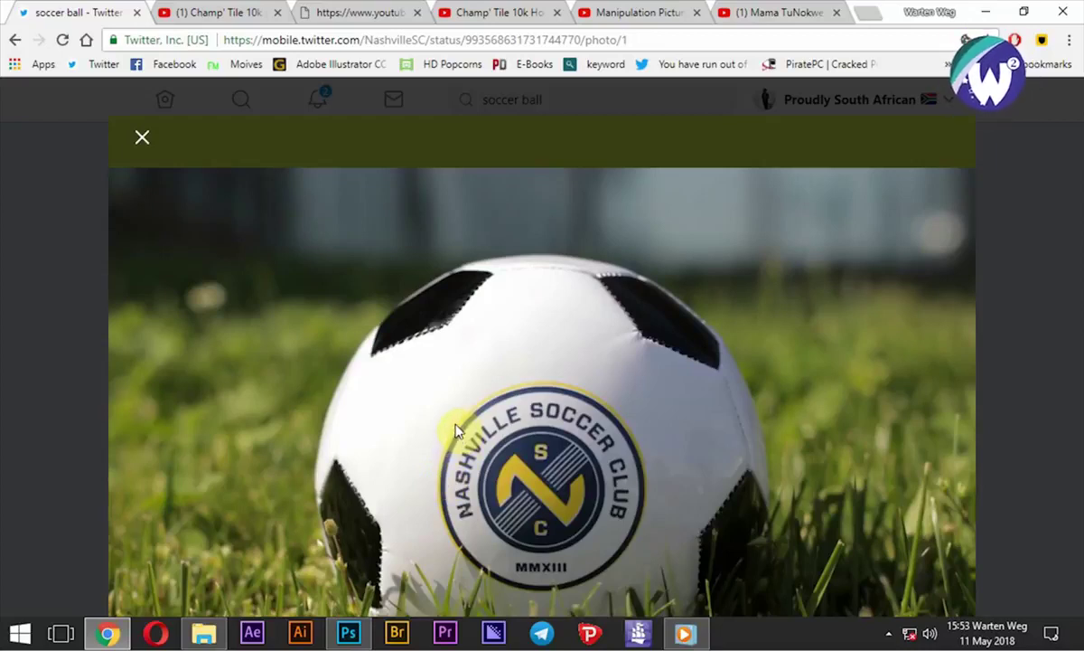
Copy the soccer-ball photo from Twitter in Chrome, then minimize Chrome
left_click(538, 402)
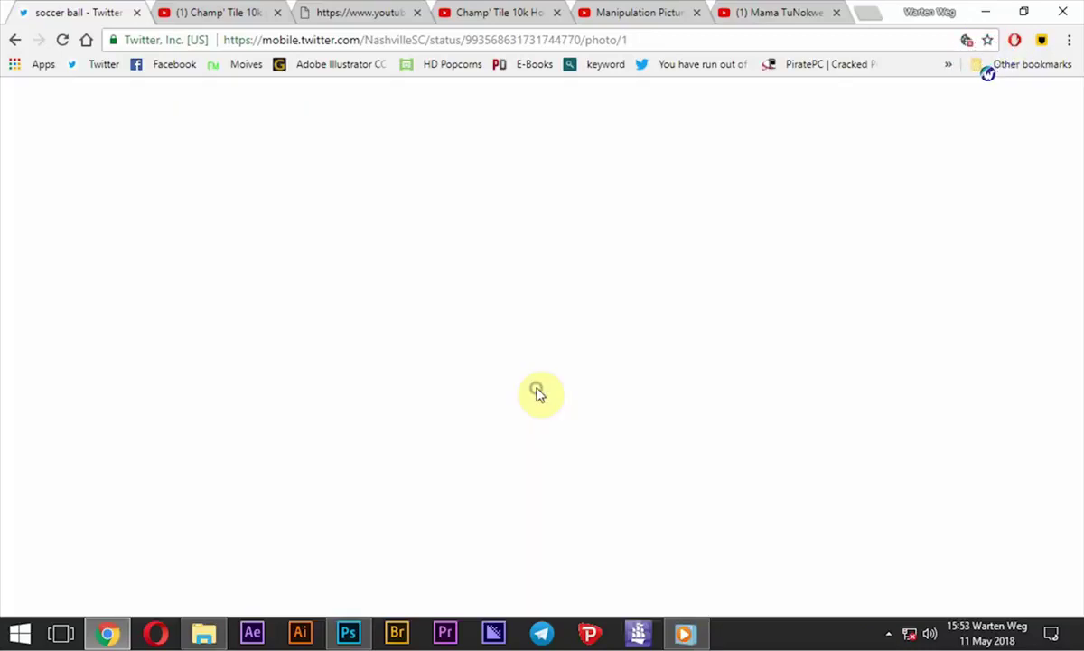
right_click(537, 391)
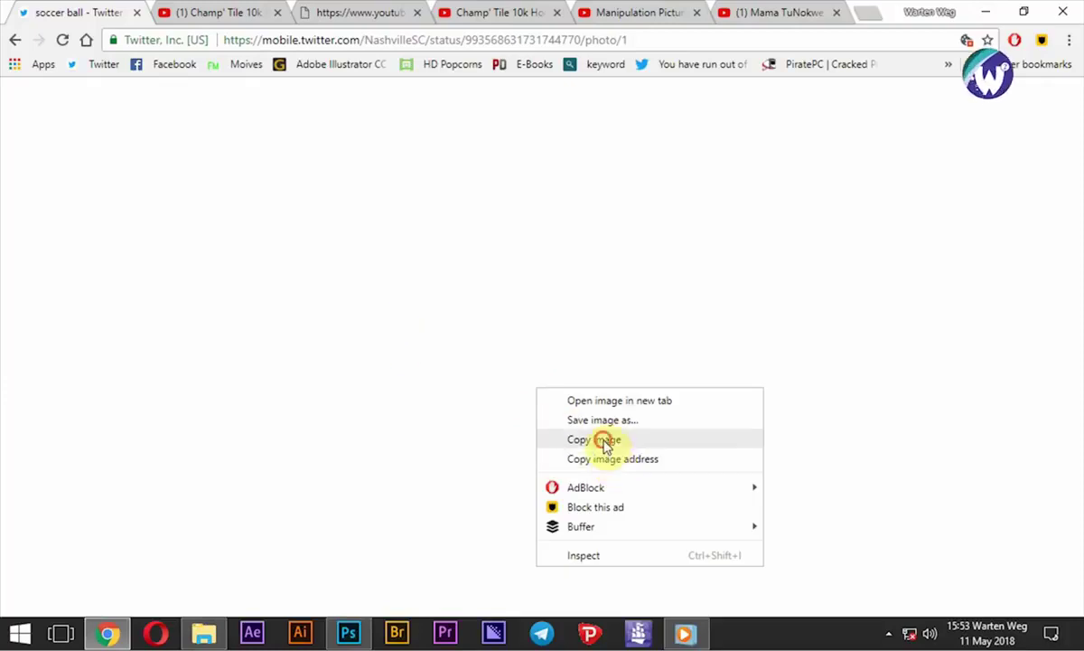
left_click(604, 439)
left_click(986, 11)
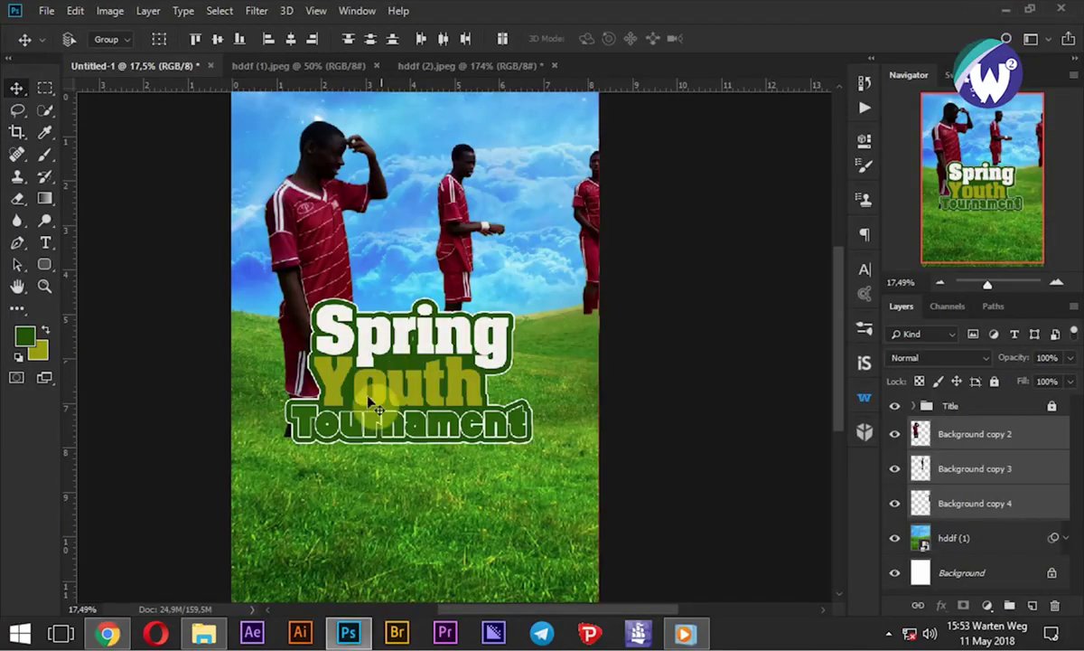
Add a new empty layer above Background copy 2 and re-copy the soccer-ball photo from Chrome
left_click(958, 434)
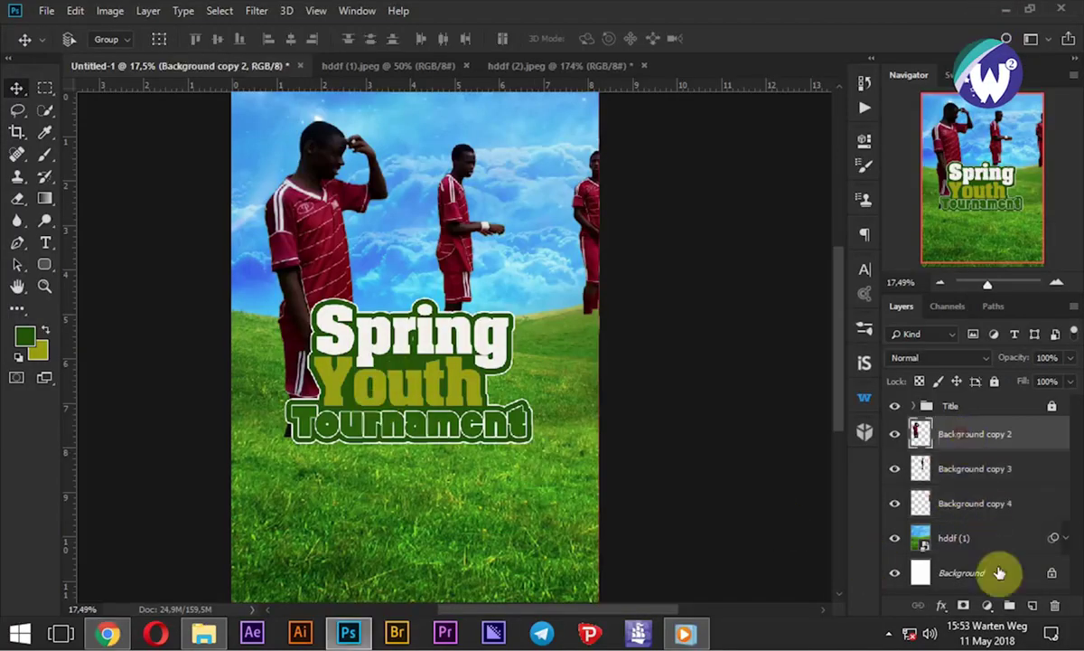
left_click(1031, 605)
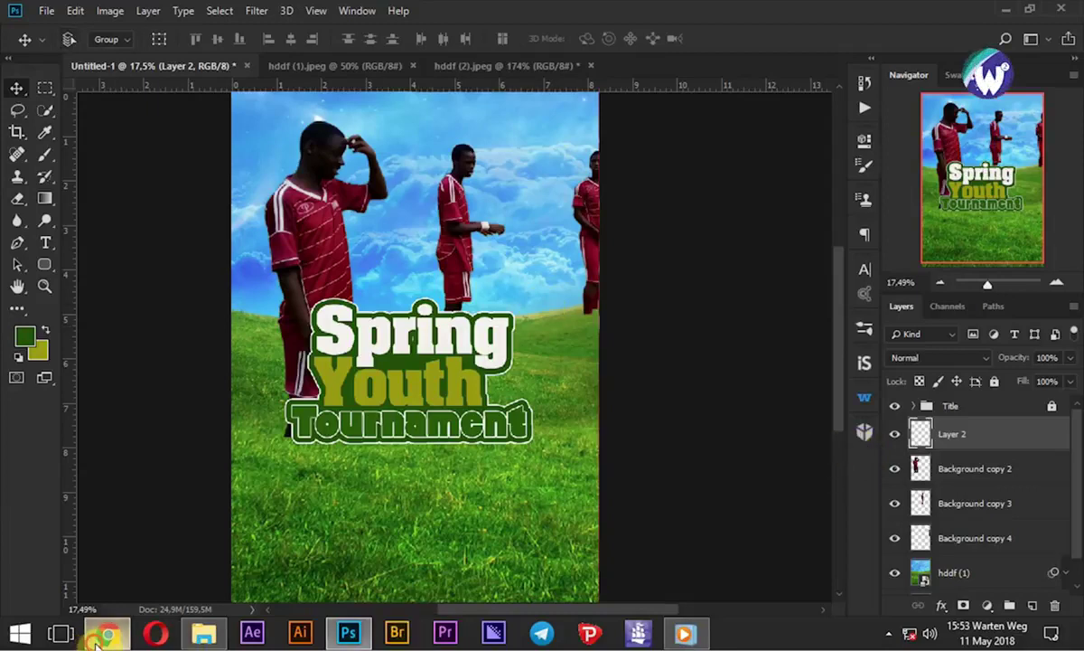
left_click(107, 632)
right_click(477, 399)
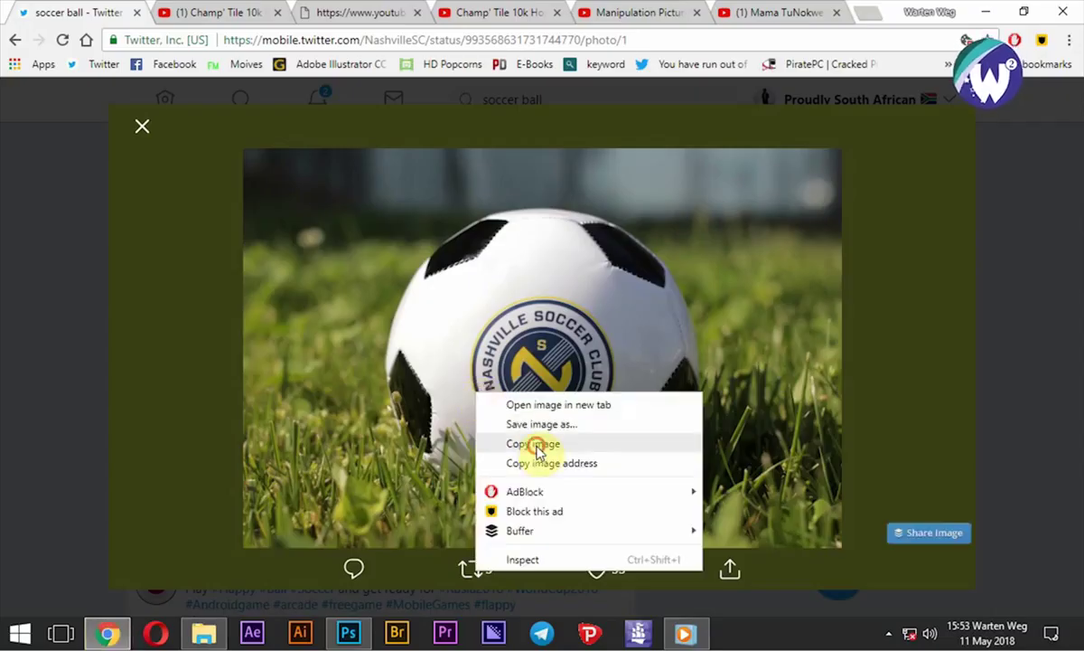
left_click(538, 445)
left_click(985, 12)
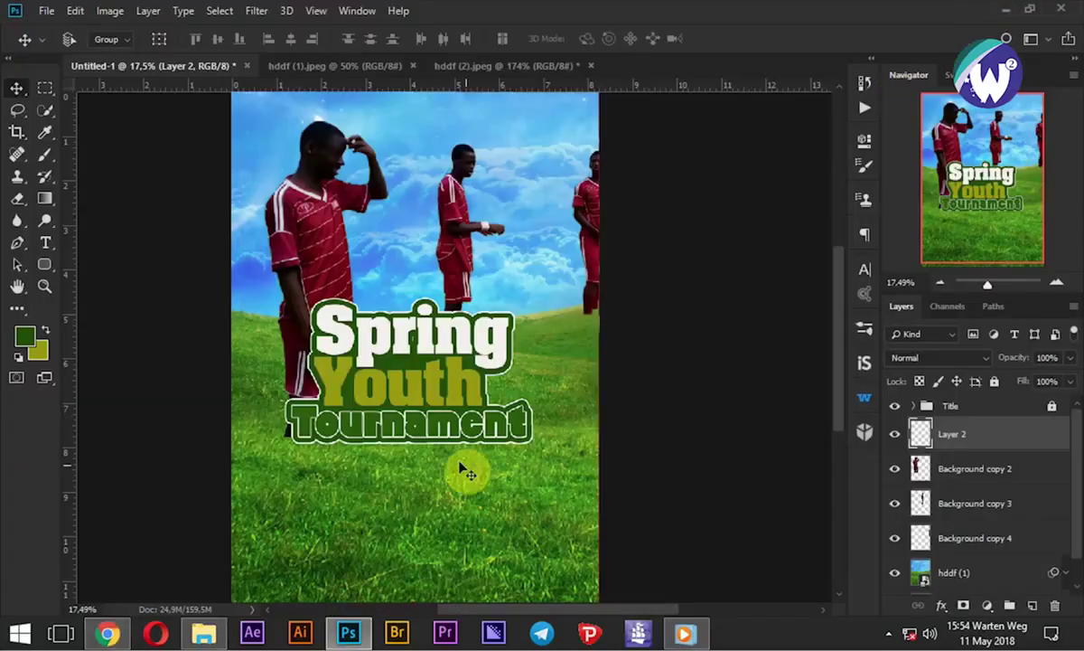
Paste the soccer-ball photo as Layer 2, enlarge it and center it behind the title
key("ctrl+v")
key("ctrl+t")
left_click_drag(325, 287, 206, 208)
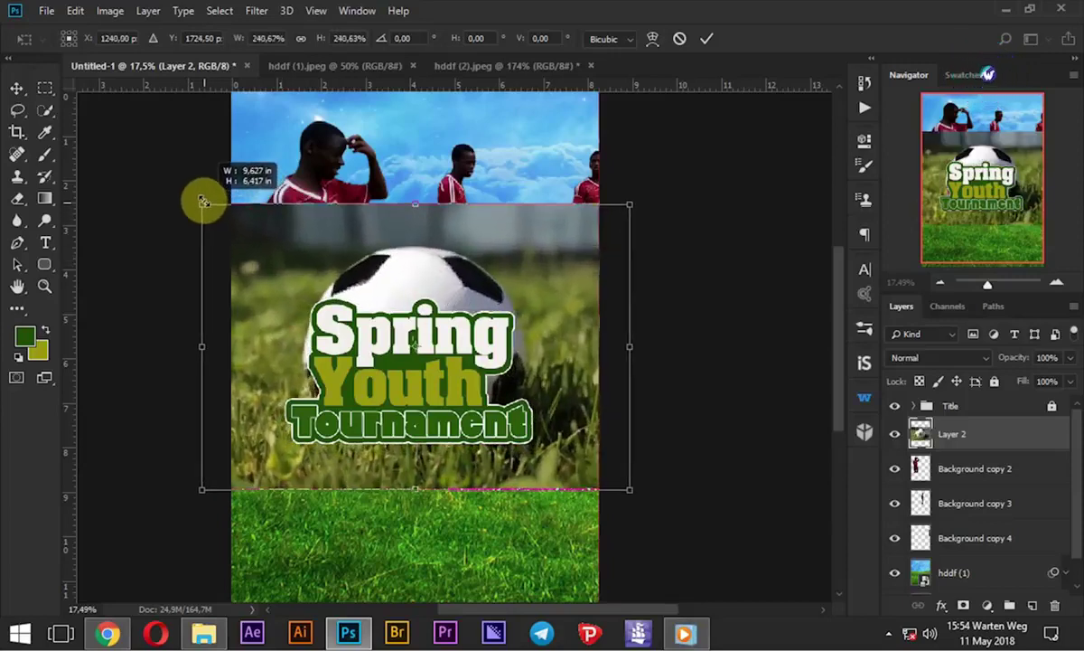
left_click_drag(206, 208, 195, 201)
left_click_drag(452, 301, 438, 312)
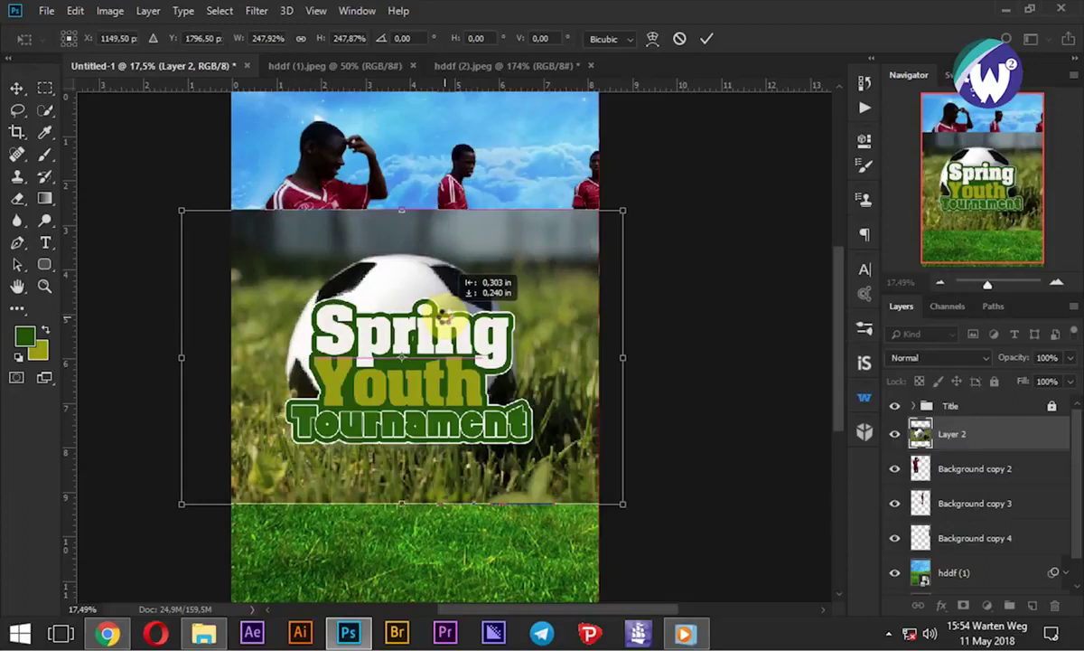
left_click(709, 42)
Quick-select the soccer ball and open edge refinement on the selection
left_click(45, 110)
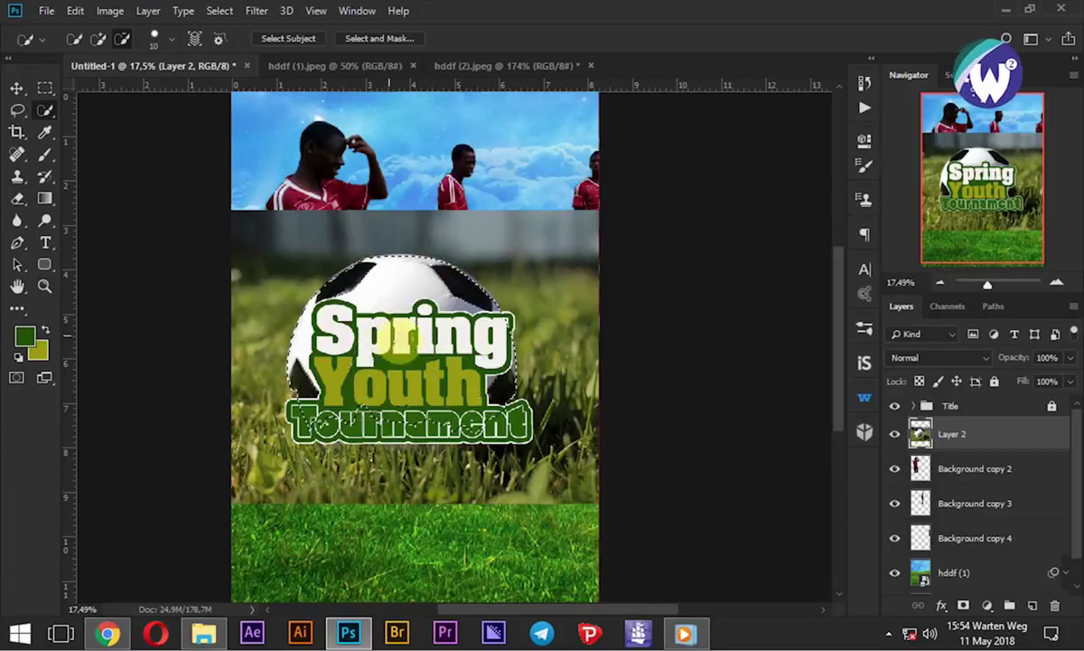
scroll(364, 380, "up", 5)
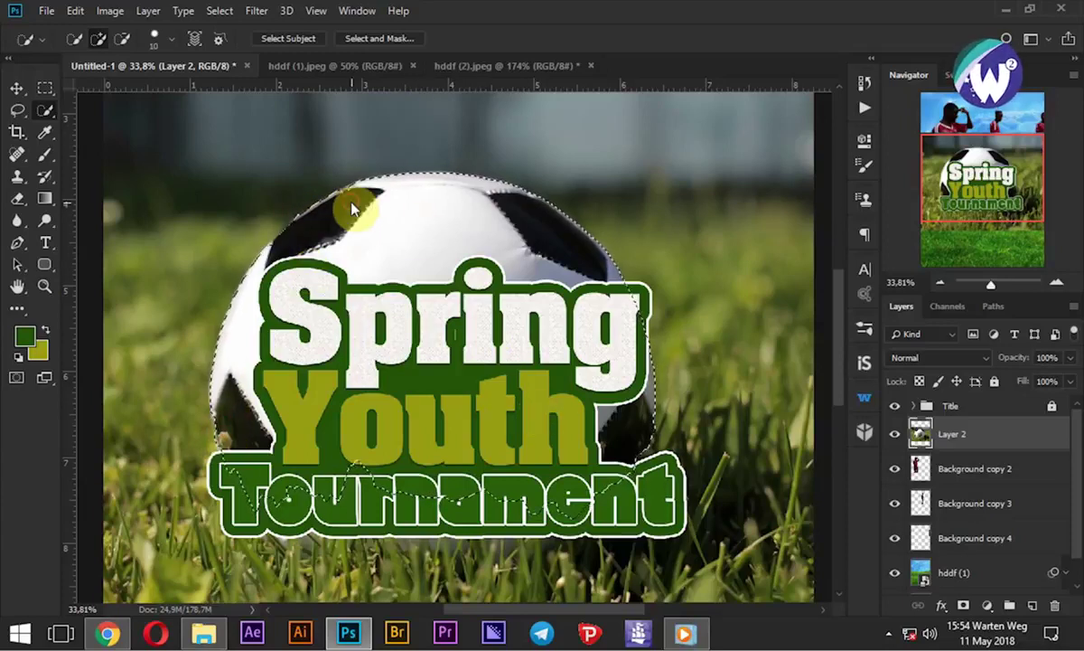
left_click(396, 39)
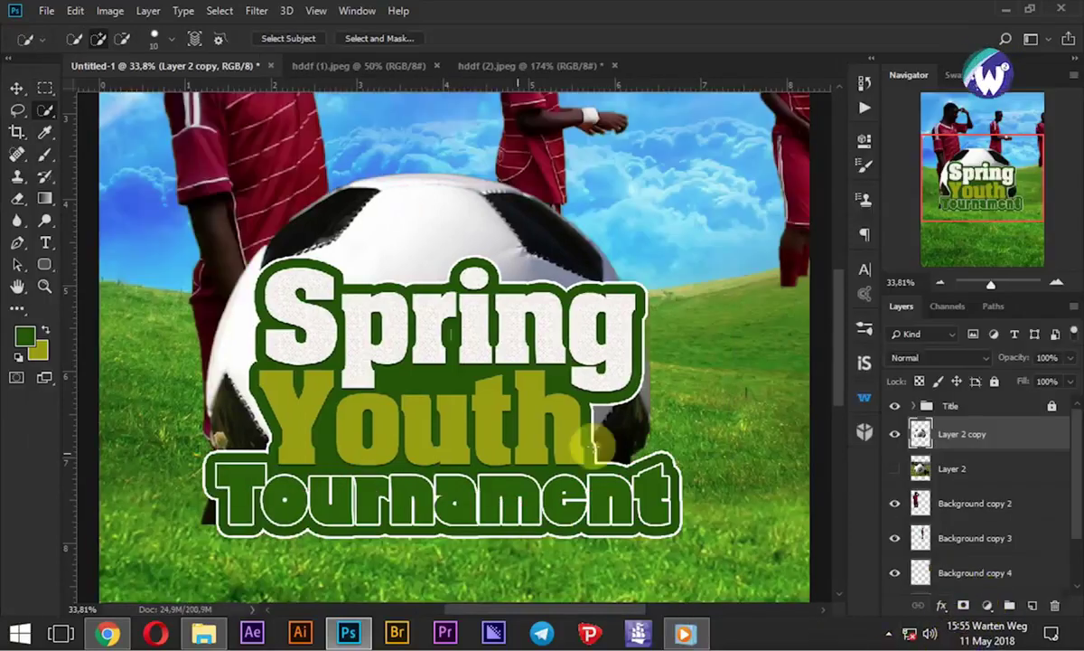
Delete the unused Layer 2
left_click(985, 473)
key("Delete")
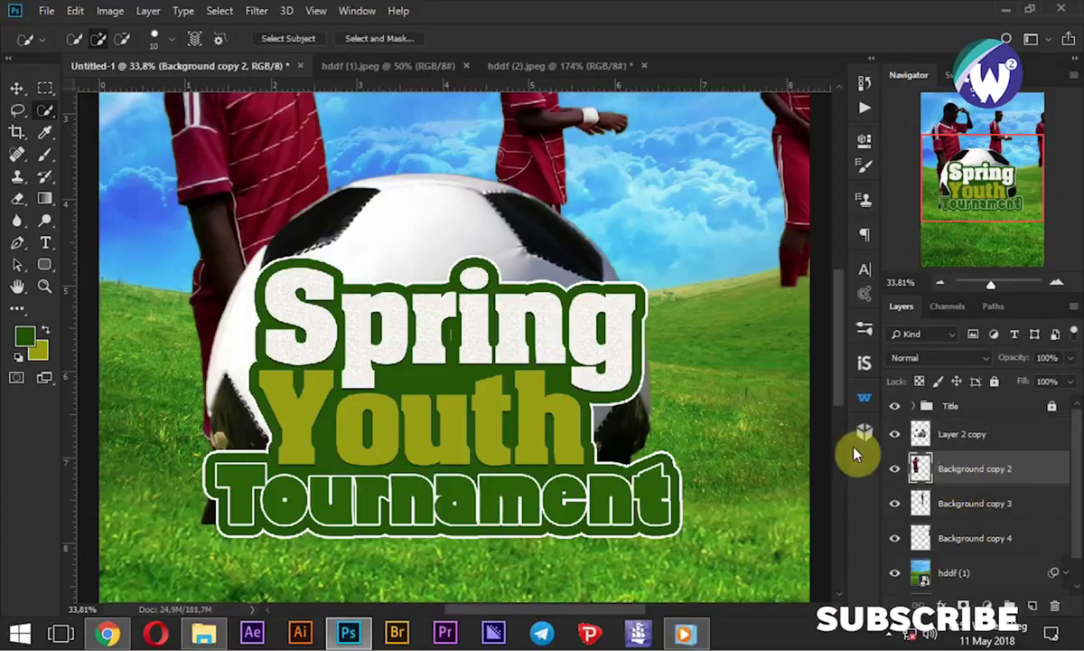
scroll(542, 226, "down", 1)
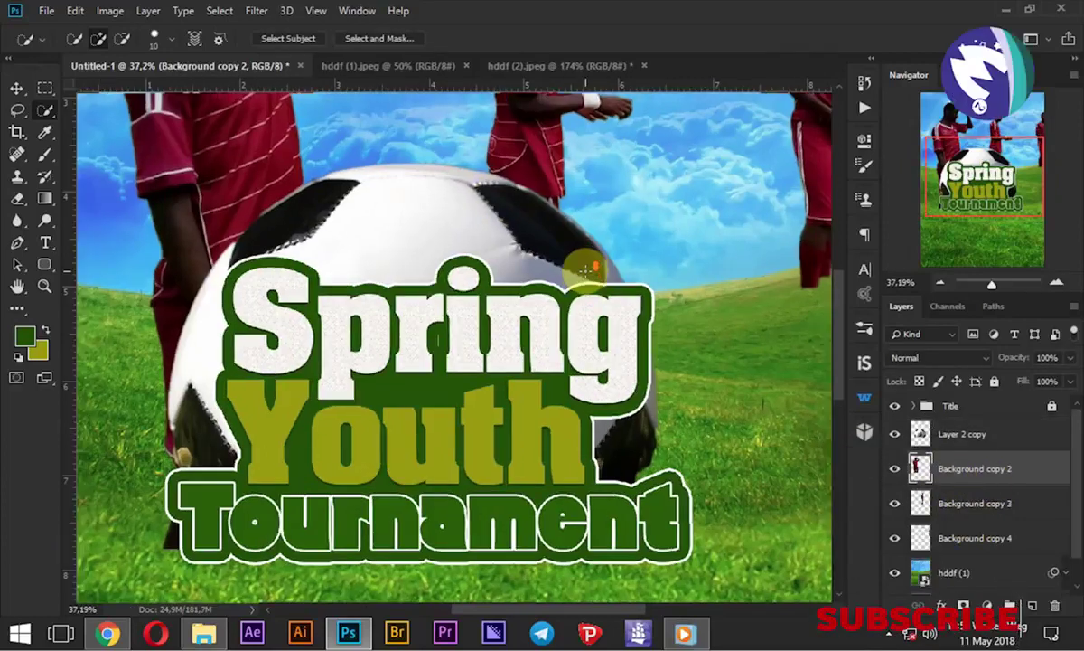
scroll(578, 259, "down", 1)
scroll(571, 253, "down", 1)
left_click_drag(571, 253, 516, 308)
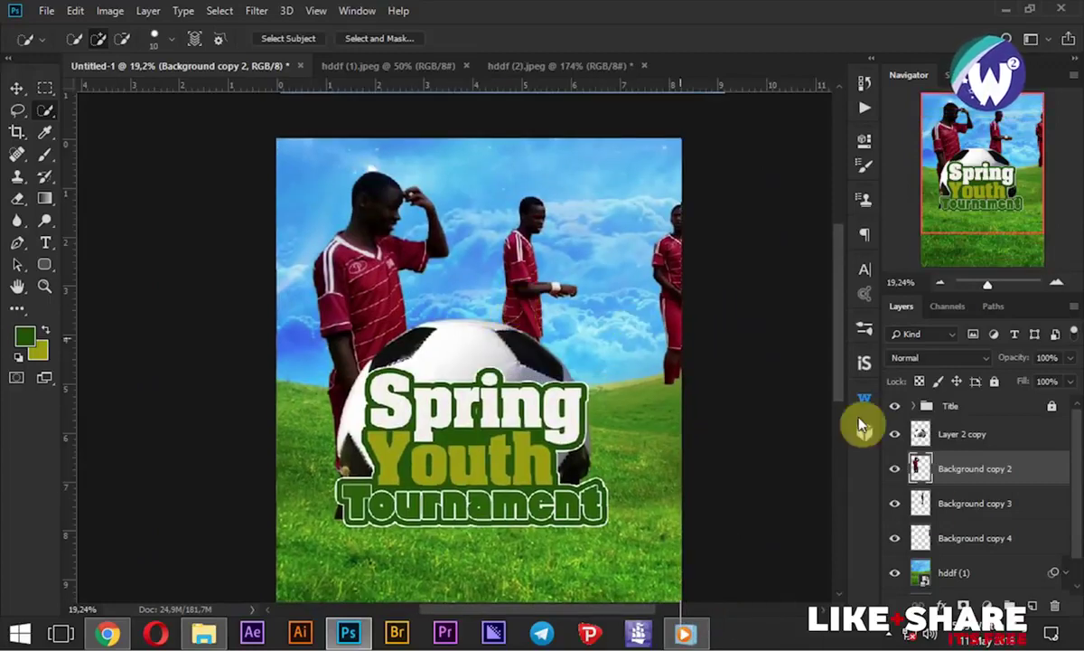
Move the middle player toward the poster center and shrink him to about 88%
left_click(16, 88)
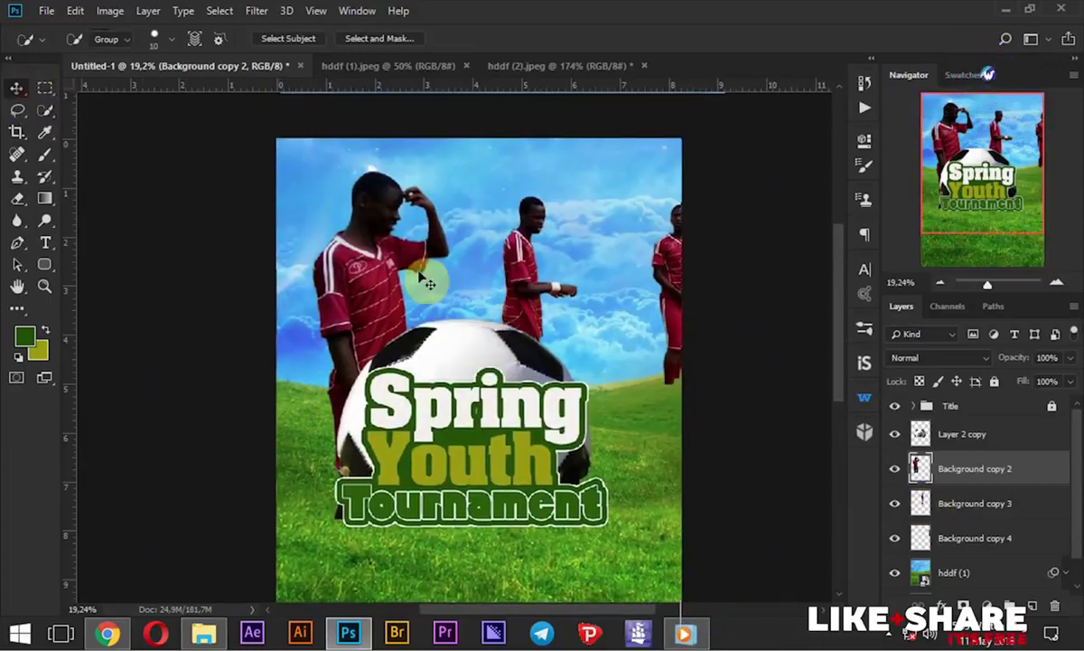
left_click_drag(382, 257, 535, 291)
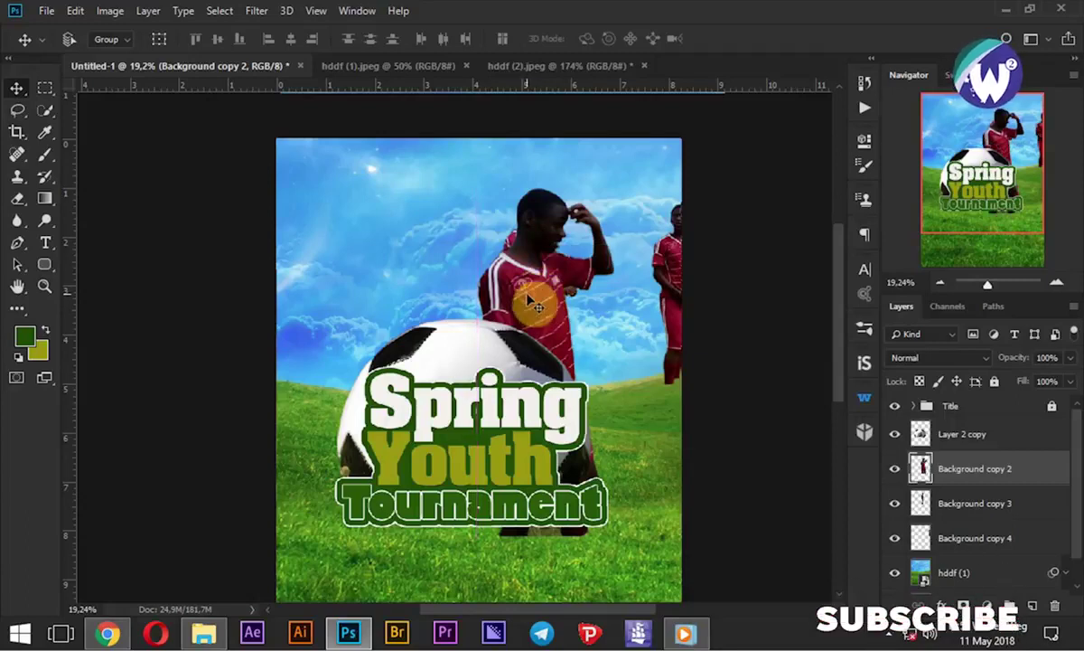
left_click_drag(533, 305, 497, 274)
key("ctrl+t")
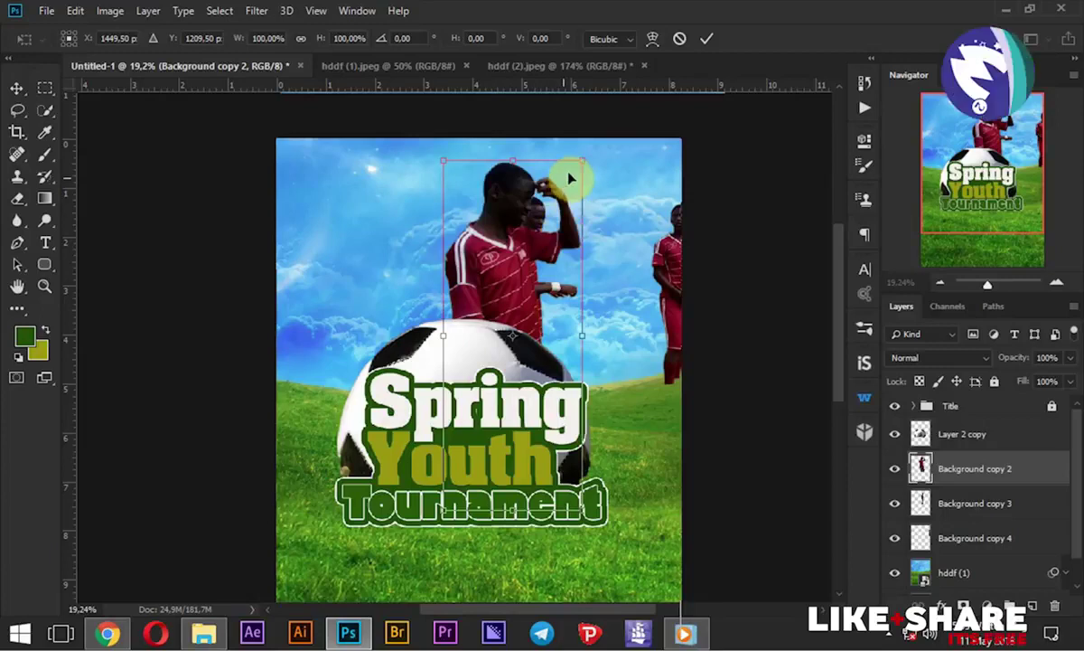
left_click_drag(584, 159, 574, 186)
mouse_move(490, 227)
left_mouse_down()
mouse_move(507, 248)
mouse_move(504, 268)
left_mouse_up()
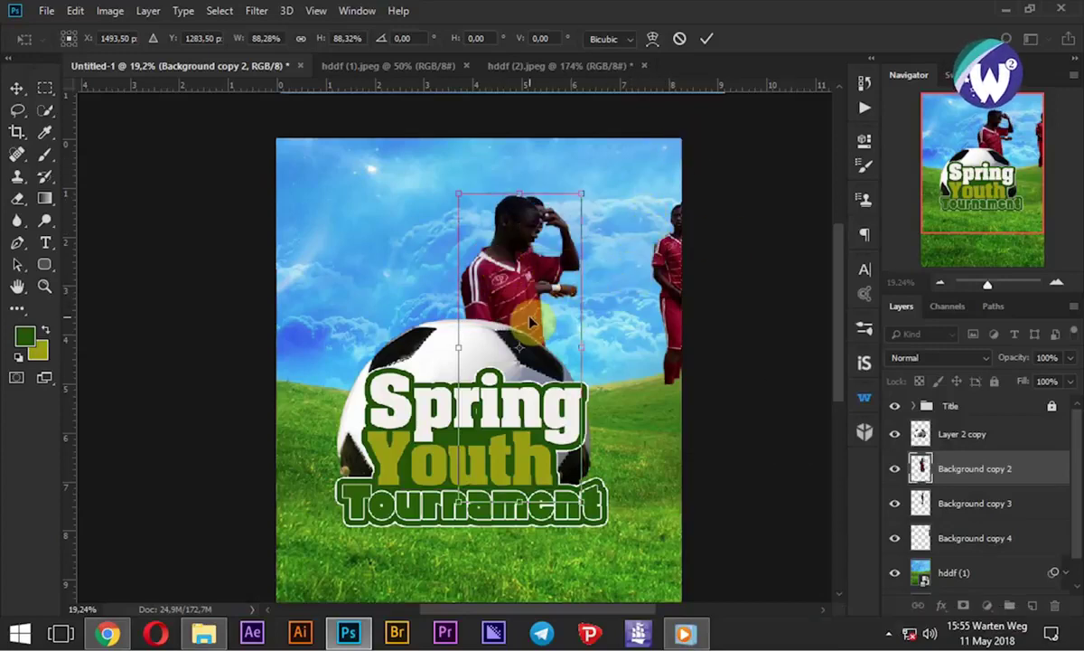
key("Right")
key("Right")
key("Right")
key("Right")
key("Right")
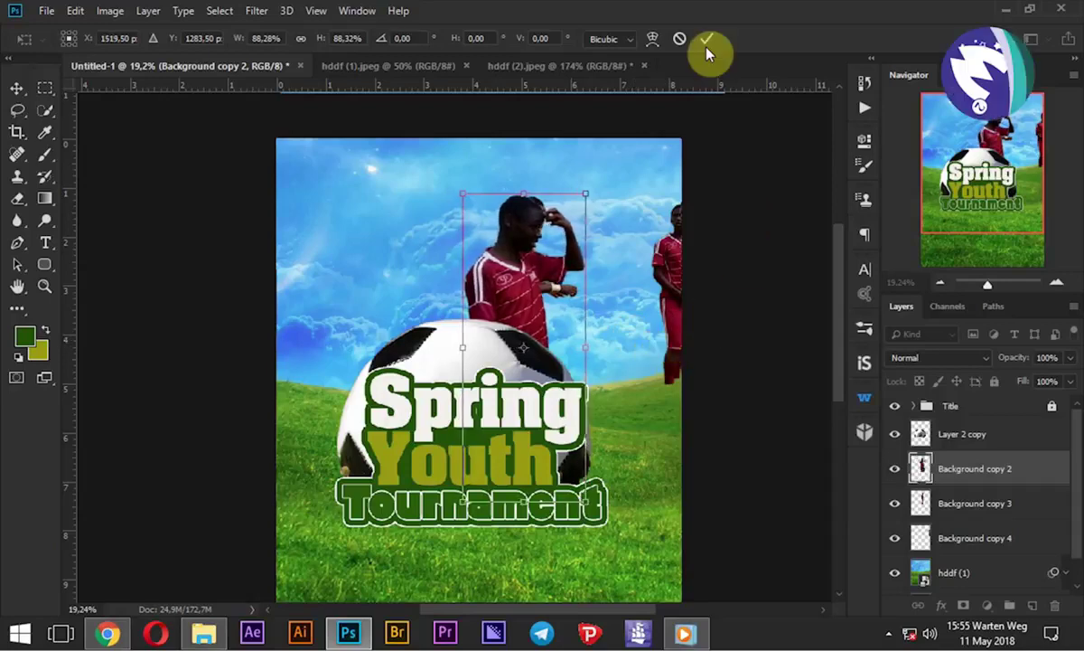
key("Return")
Flip the left player (Background copy 3) horizontally, enlarge him slightly and move him left
left_click(913, 503)
left_click_drag(636, 345, 605, 342)
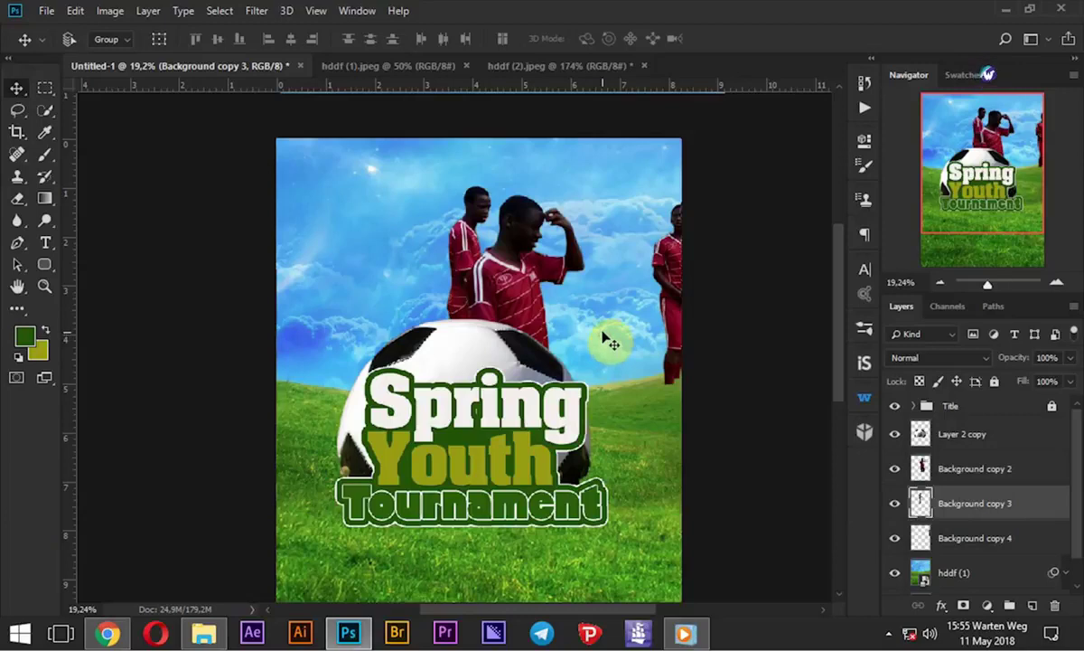
left_click(485, 282)
key("ctrl+t")
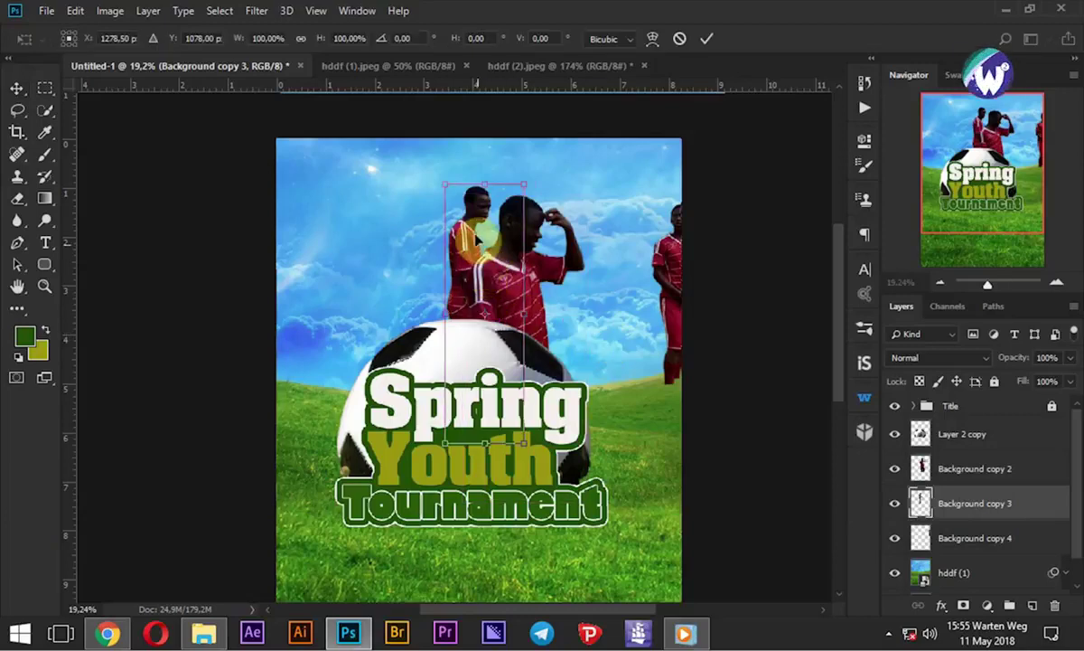
right_click(477, 236)
left_click(569, 449)
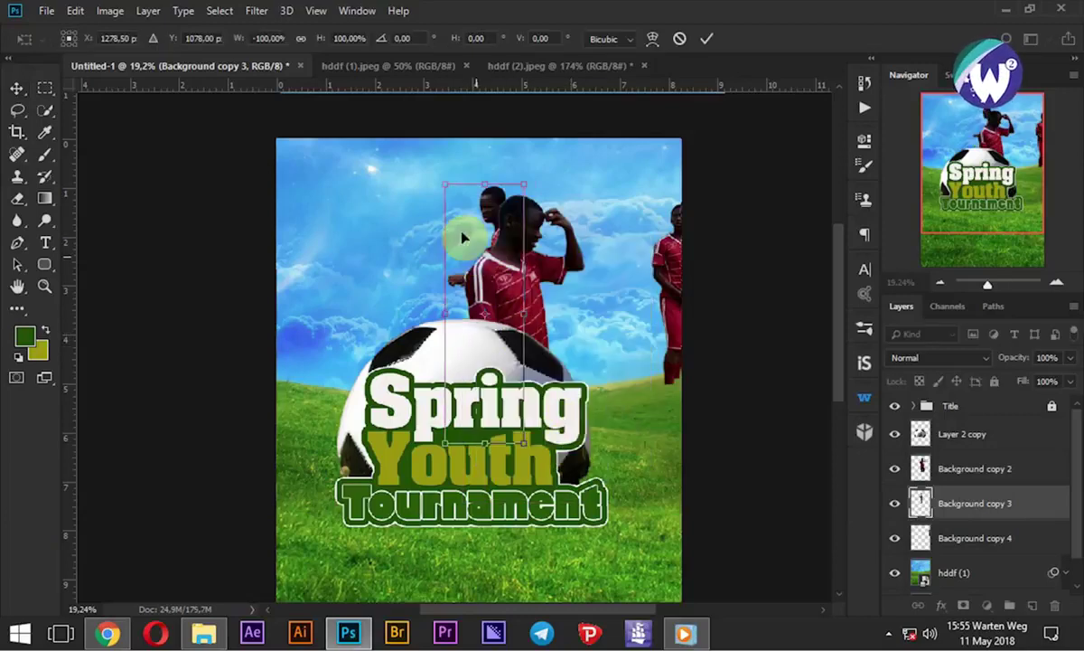
mouse_move(495, 264)
left_mouse_down()
mouse_move(465, 261)
mouse_move(438, 309)
left_mouse_up()
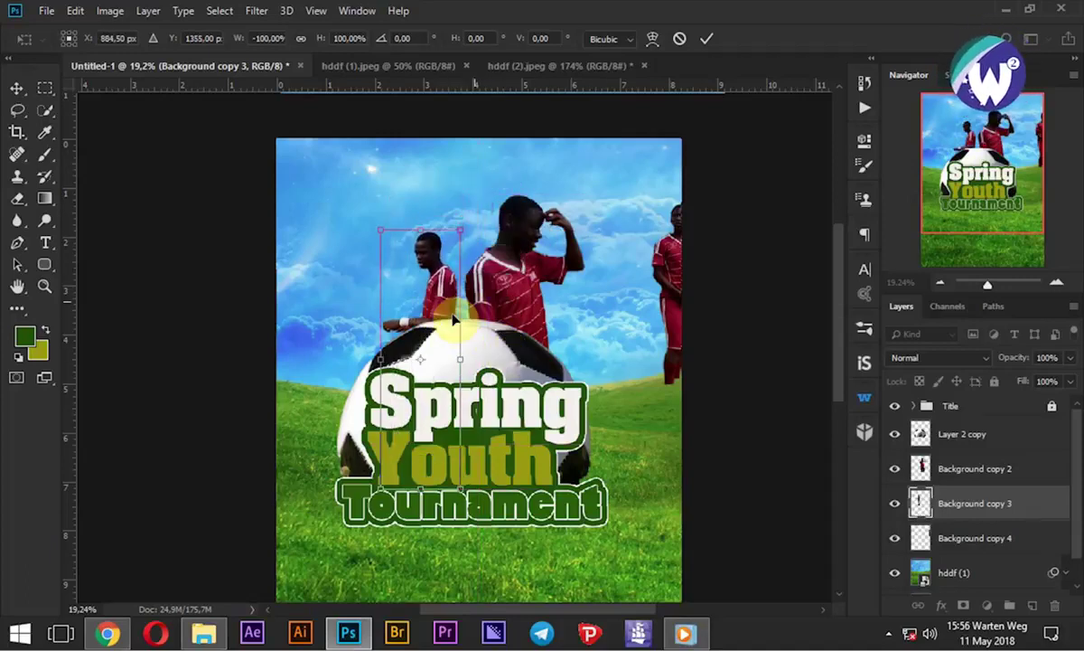
mouse_move(375, 226)
left_mouse_down()
mouse_move(364, 213)
mouse_move(373, 207)
left_mouse_up()
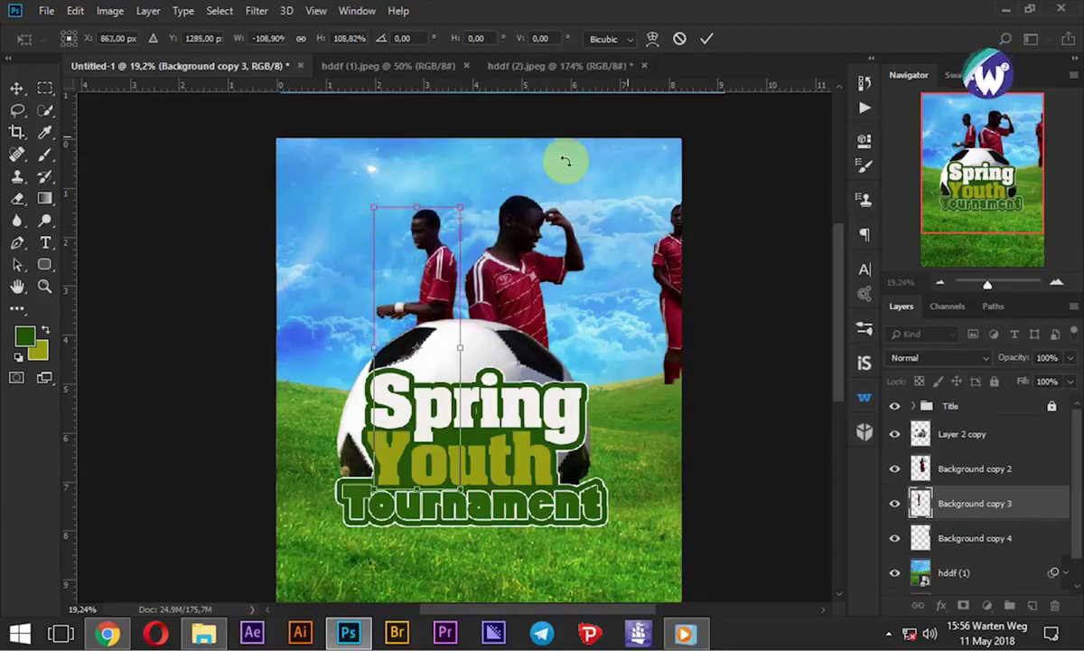
left_click(707, 38)
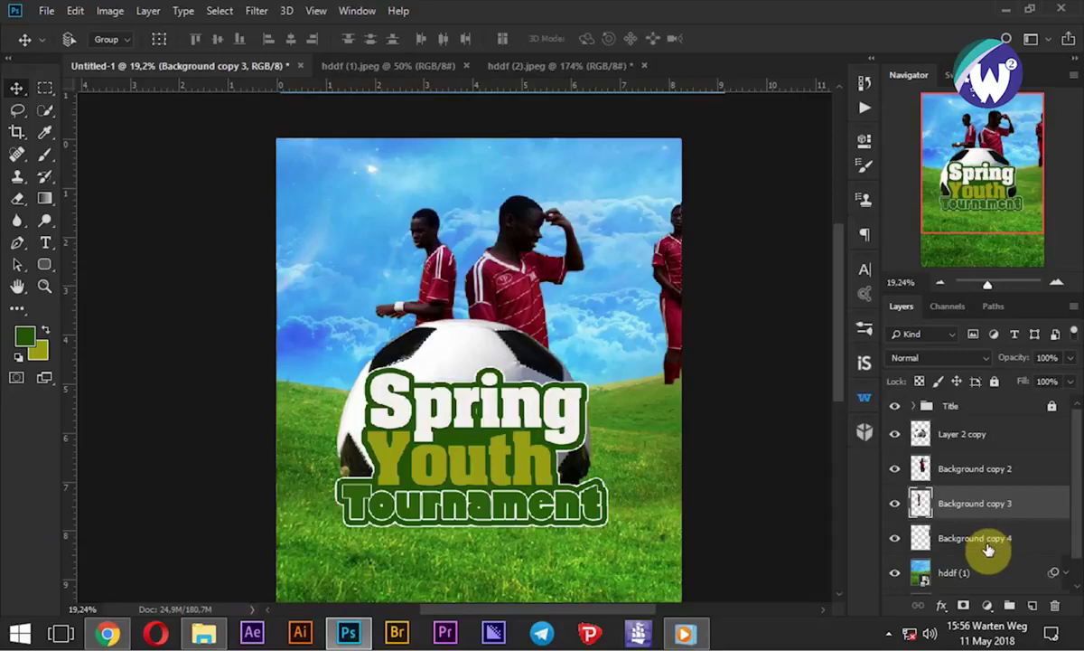
left_click(964, 439)
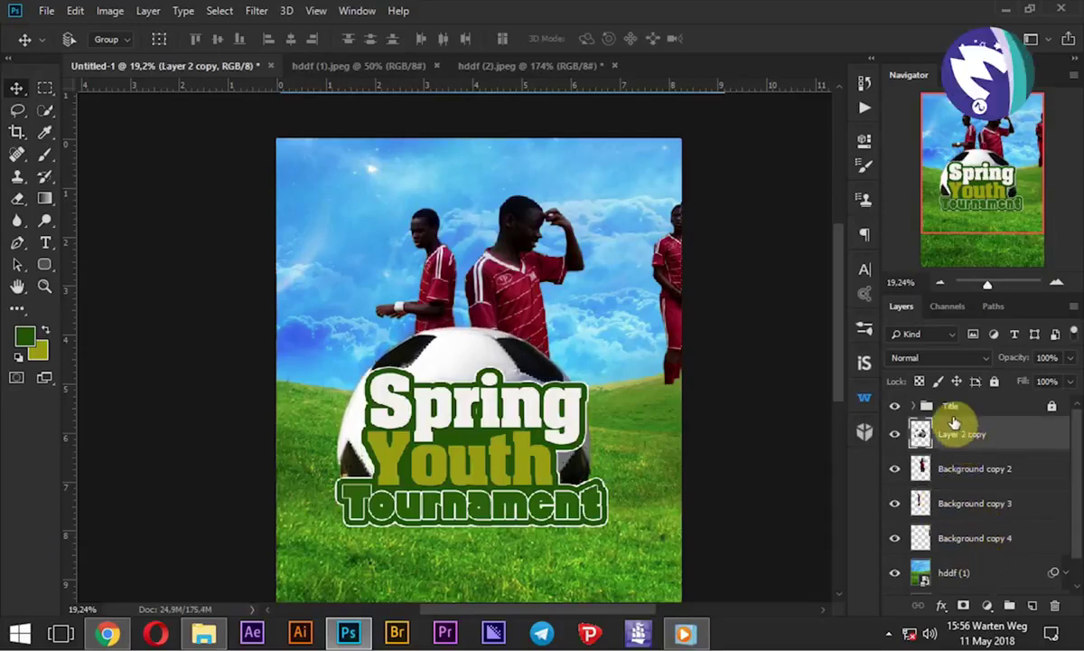
Scale the grass-and-ball image (Layer 2 copy) down slightly
key("ctrl+t")
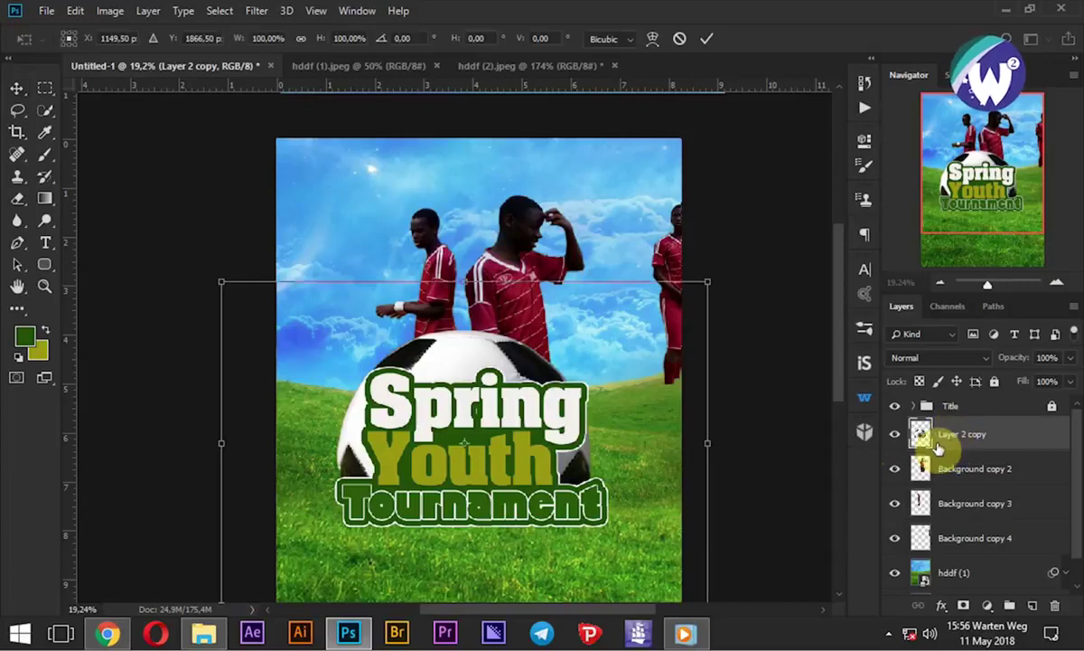
left_click_drag(709, 283, 701, 299)
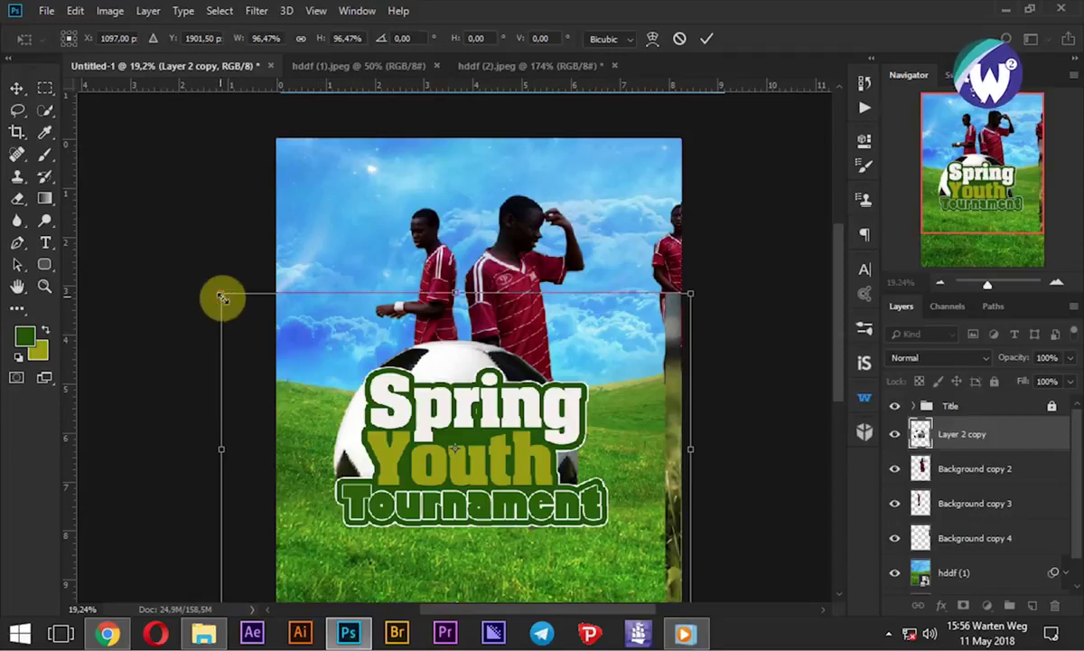
left_click_drag(222, 294, 235, 307)
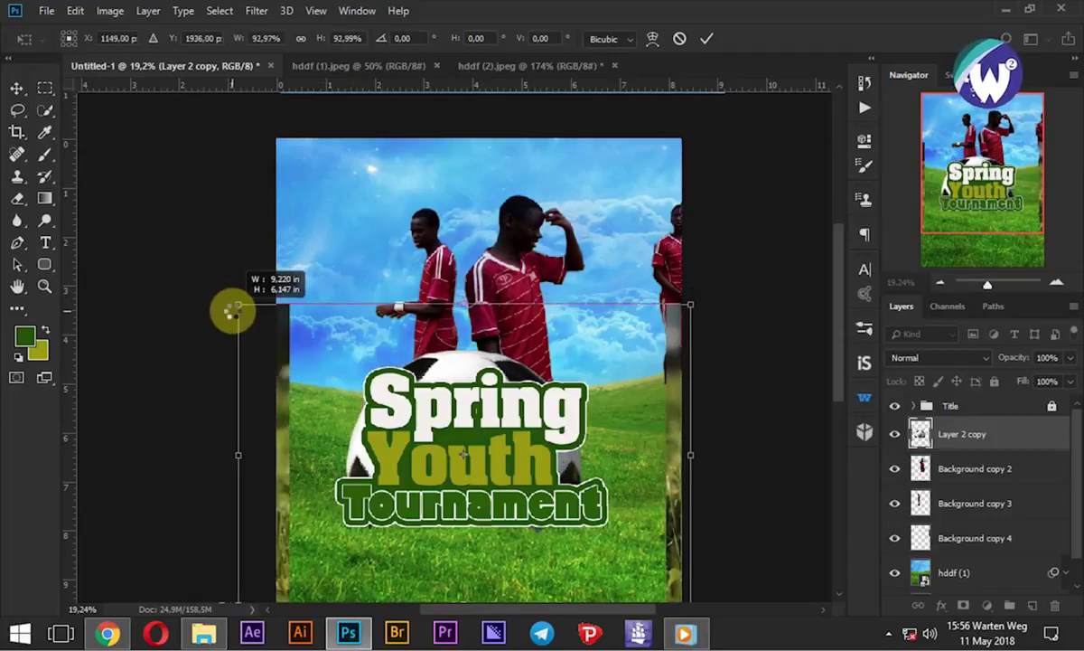
left_click_drag(233, 311, 239, 315)
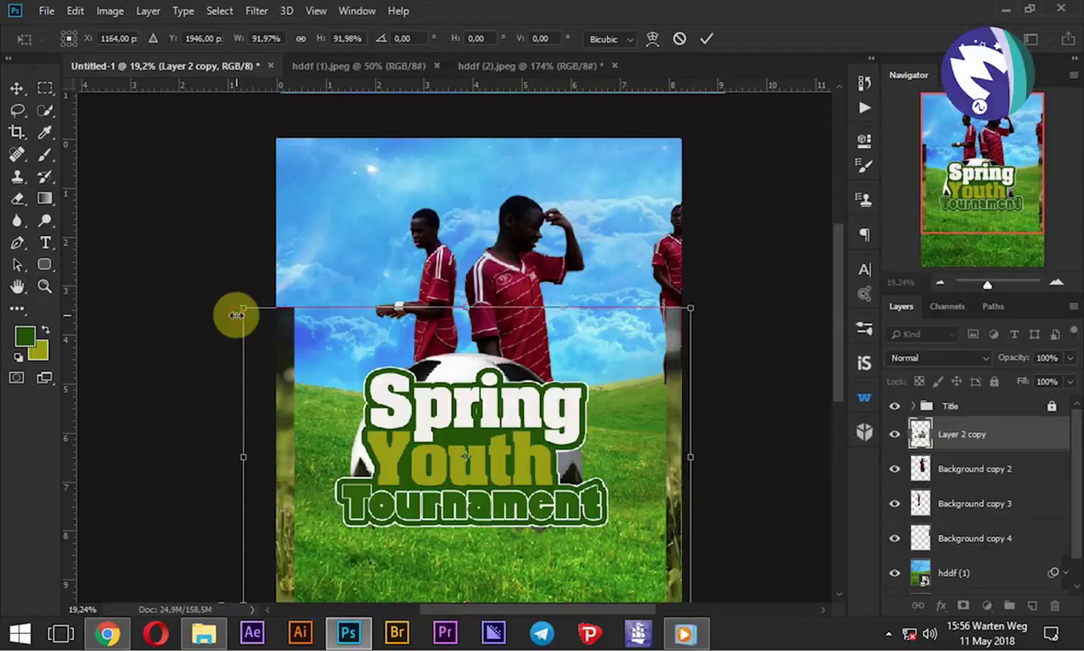
left_click(707, 38)
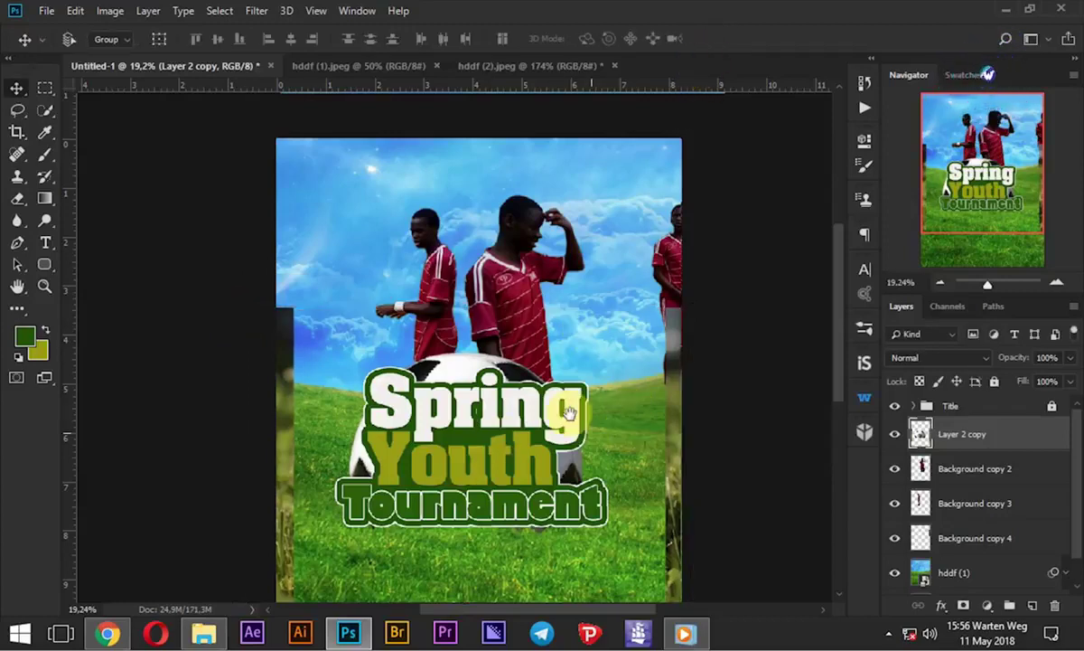
Delete the leftover photo strips along the poster's left and right edges
left_click_drag(552, 402, 536, 300)
left_click(45, 88)
left_click_drag(260, 140, 283, 553)
key("Delete")
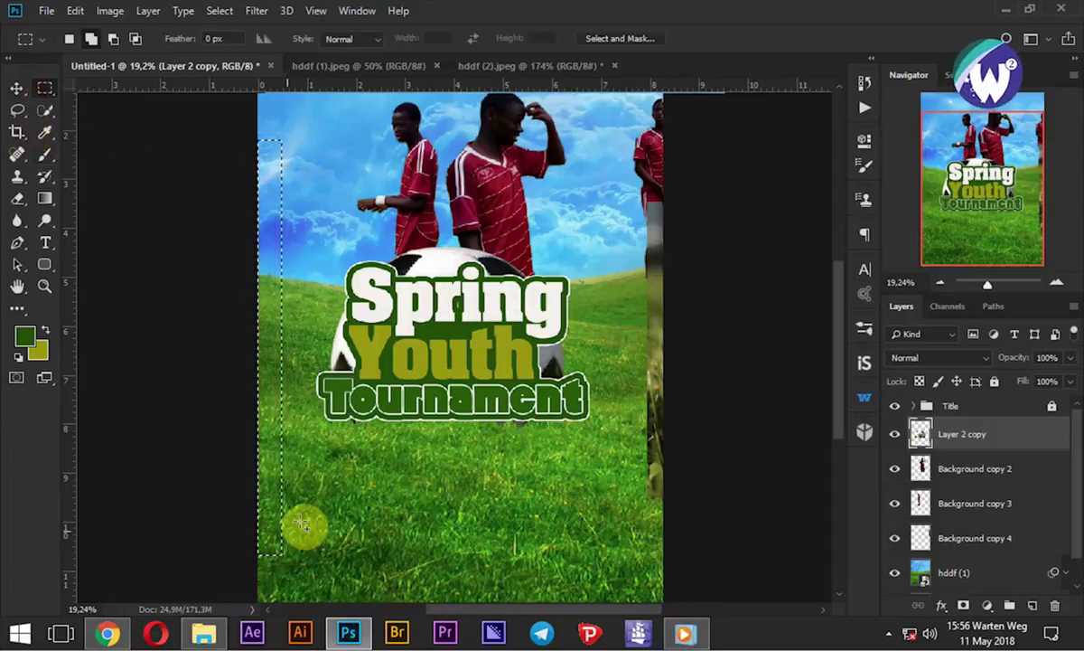
left_click_drag(623, 172, 813, 586)
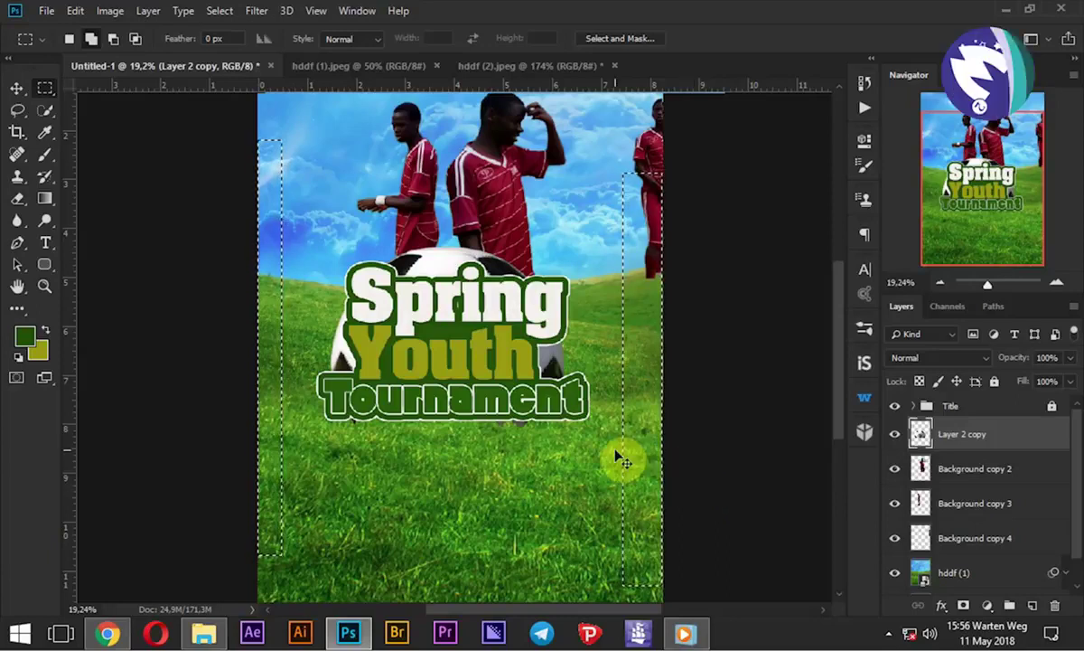
key("ctrl+d")
left_click(950, 469)
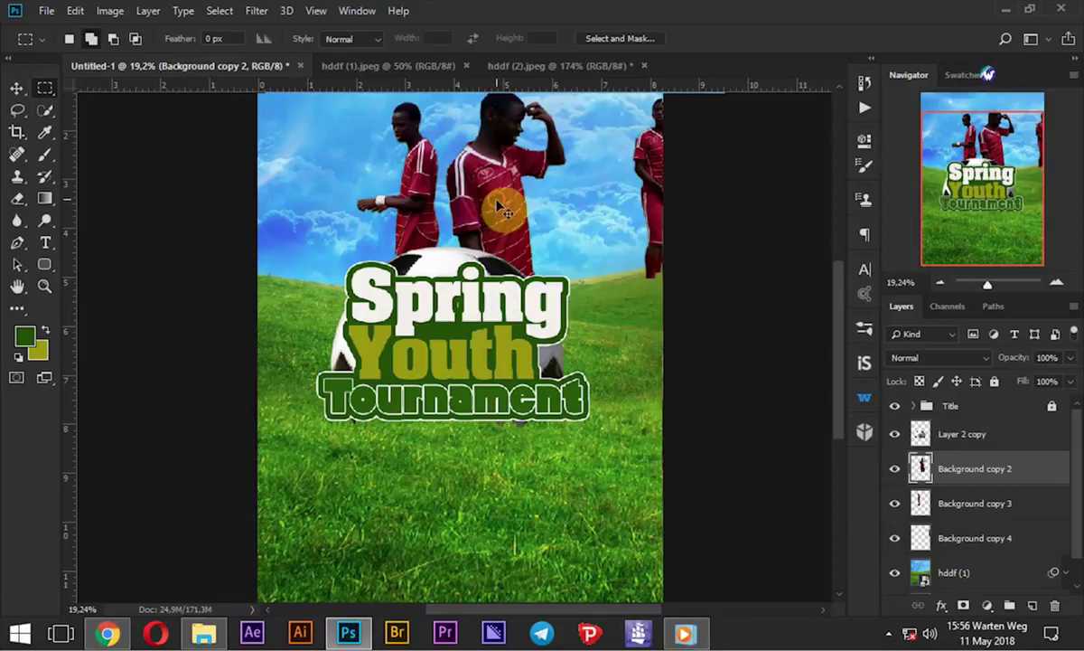
Nudge the central player down and left, and move the left player beside the ball
left_click_drag(497, 202, 499, 233)
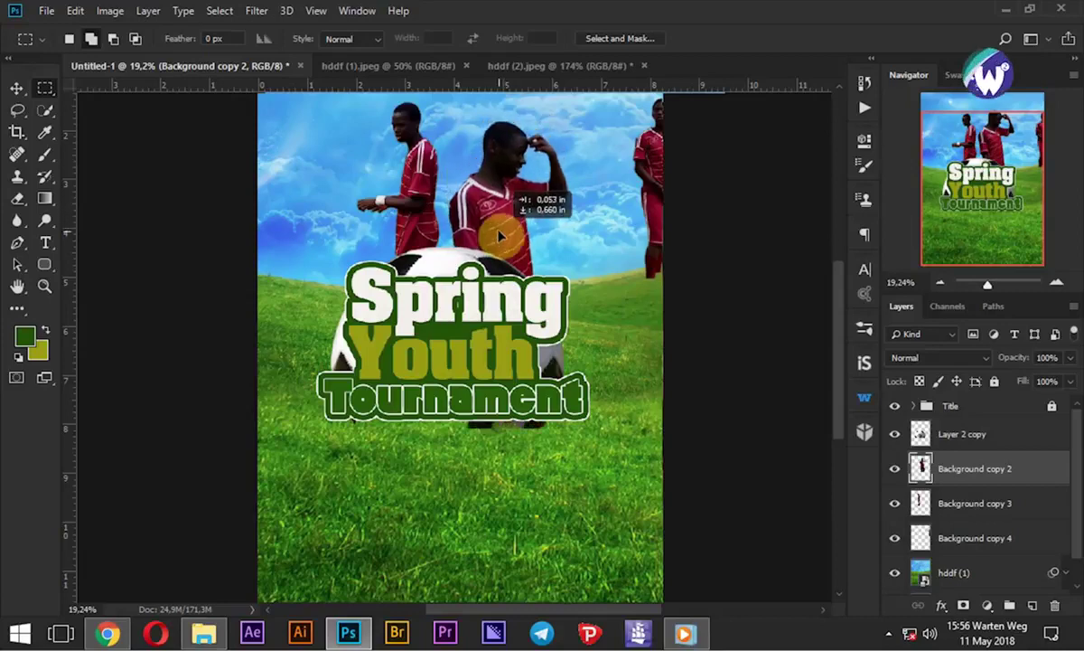
left_click_drag(500, 237, 488, 237)
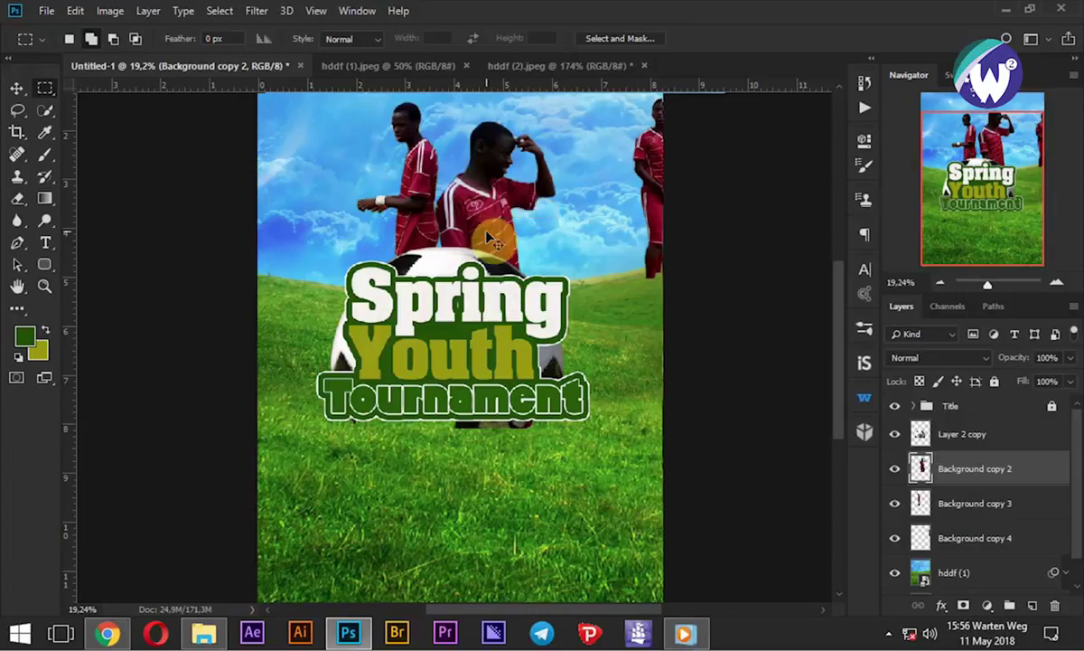
left_click(960, 503)
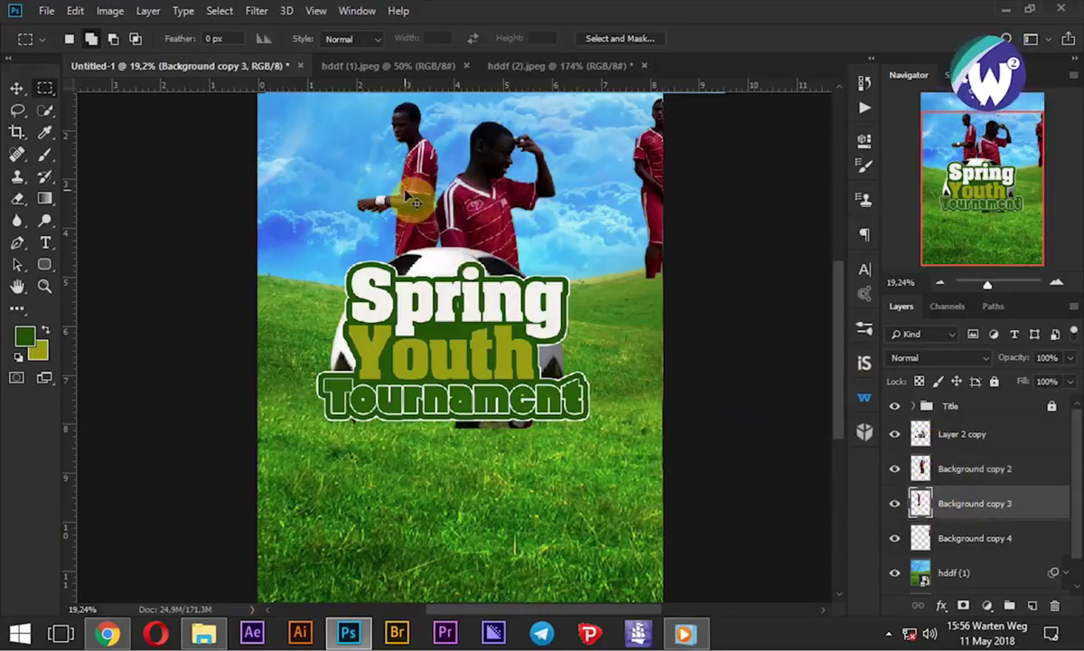
left_click_drag(414, 200, 385, 238)
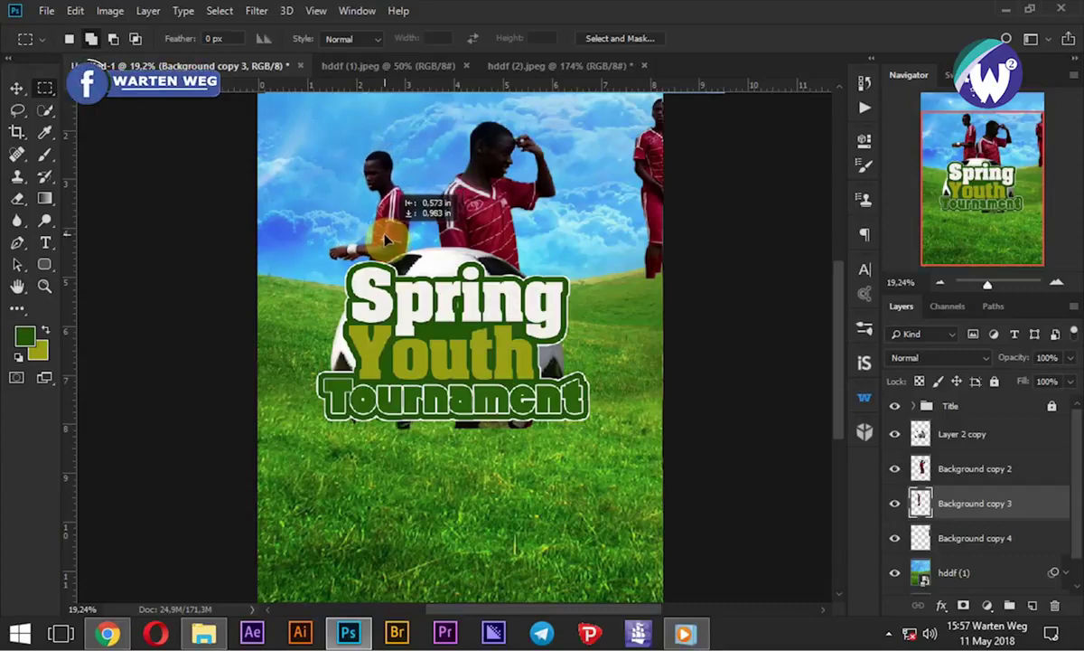
left_click_drag(384, 239, 386, 240)
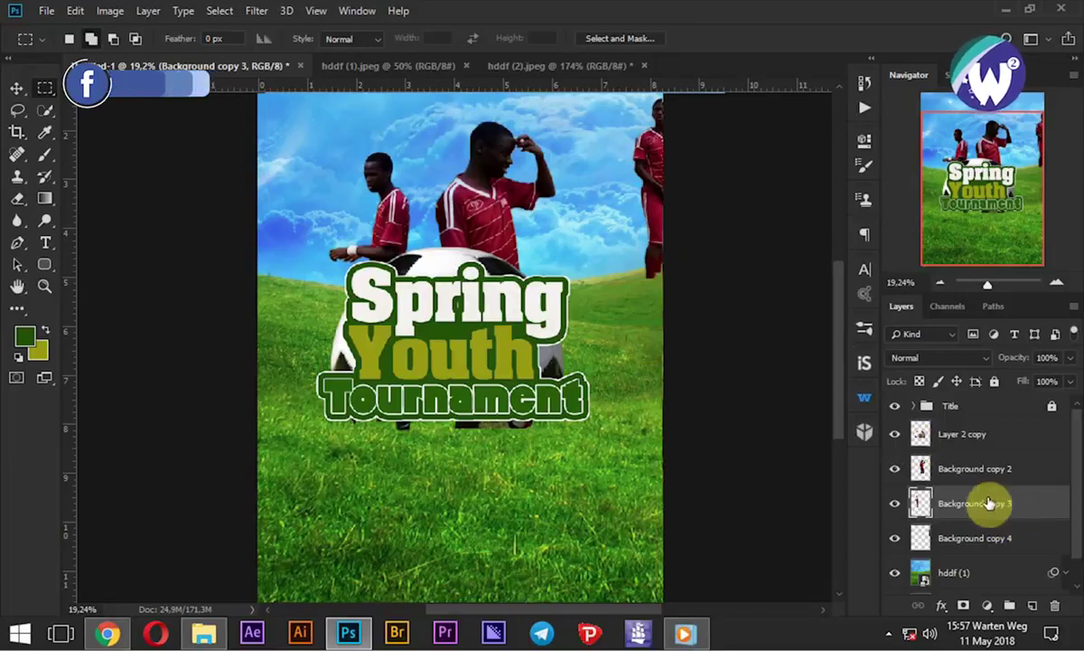
Bring Background copy 4 into the poster, enlarge it to about 110%, and stack it above copy 3
left_click(985, 541)
mouse_move(637, 291)
left_mouse_down()
mouse_move(596, 271)
mouse_move(440, 287)
left_mouse_up()
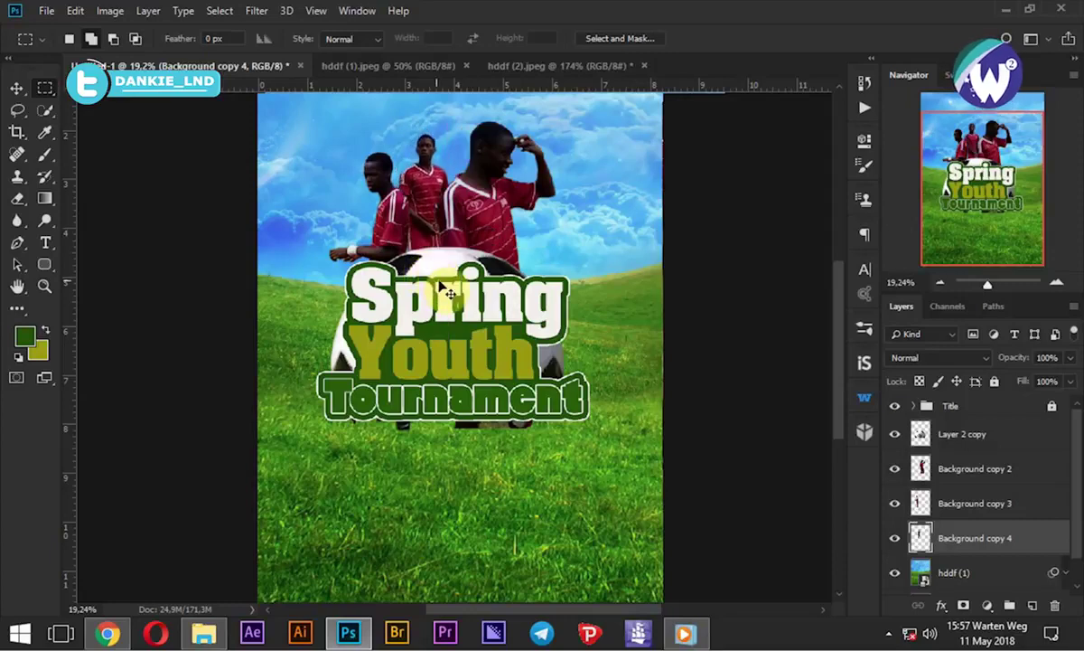
key("ctrl+t")
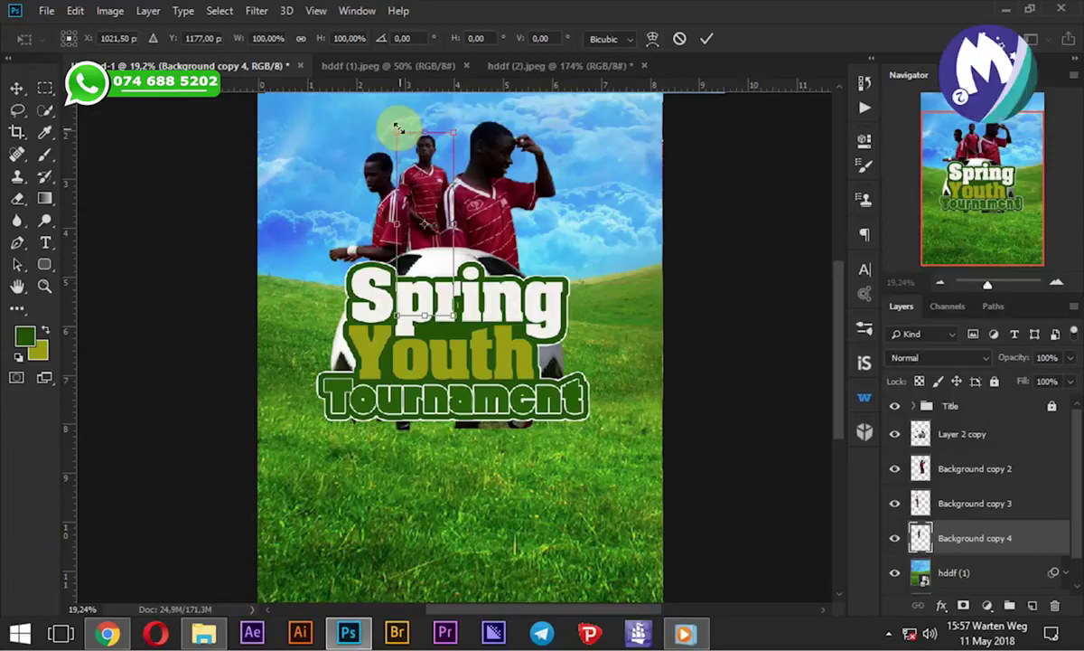
left_click_drag(387, 121, 378, 112)
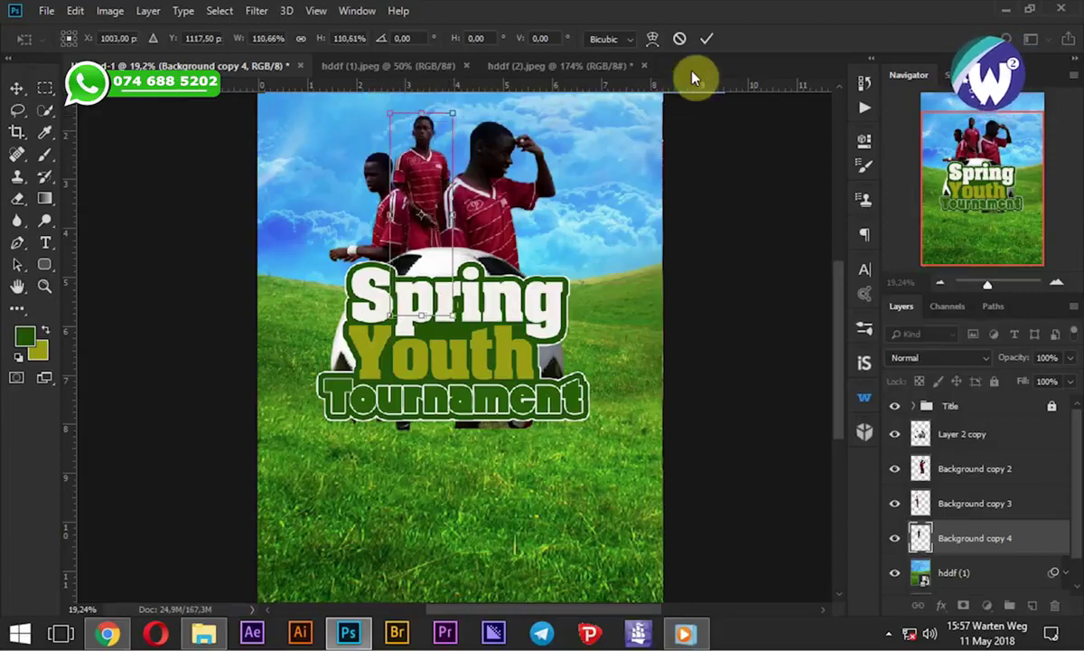
left_click(706, 40)
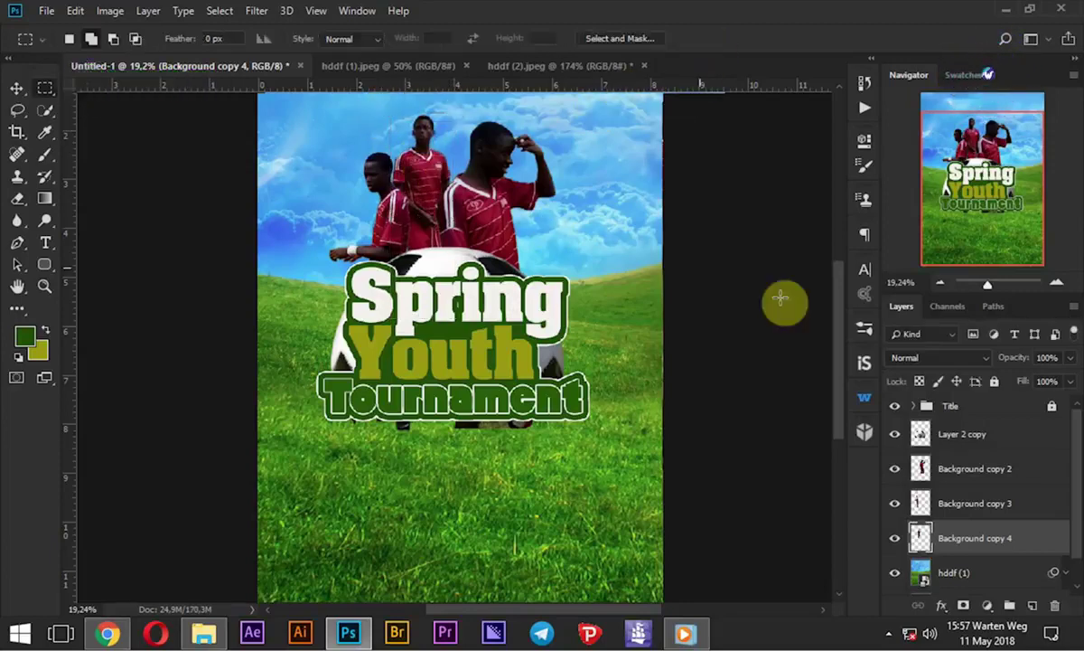
left_click_drag(985, 540, 978, 496)
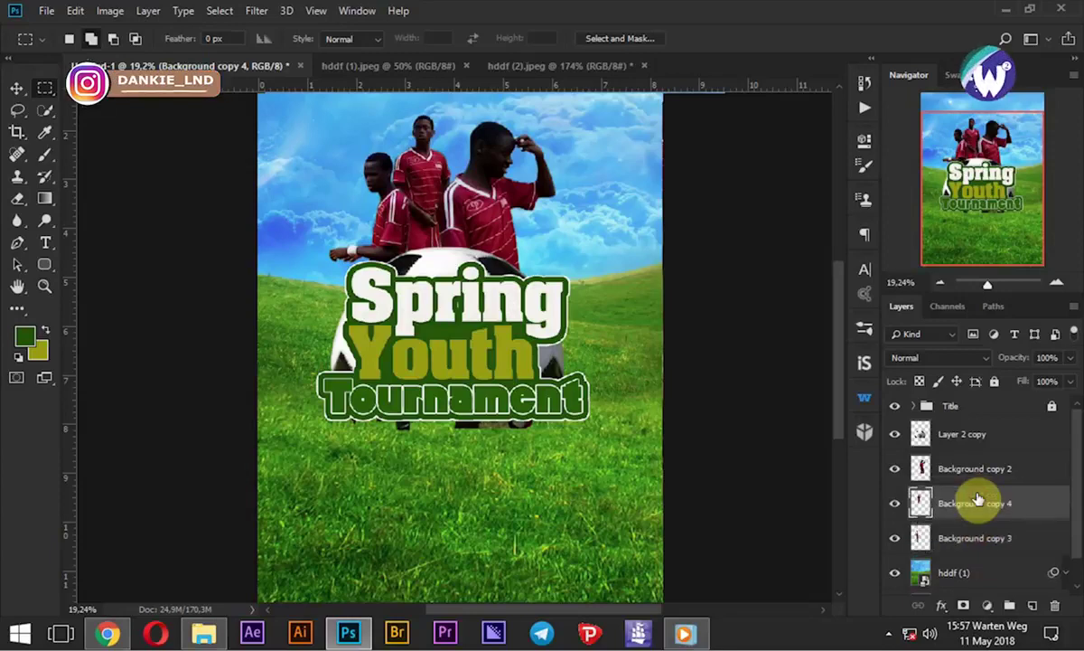
mouse_move(425, 183)
left_mouse_down()
mouse_move(422, 196)
mouse_move(426, 177)
left_mouse_up()
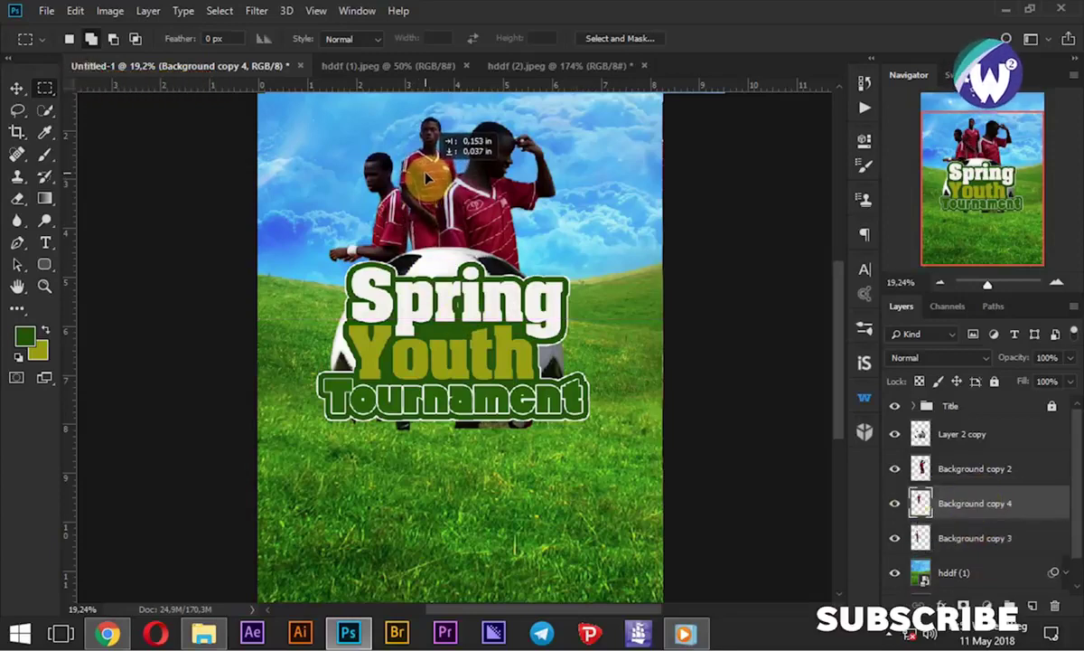
left_click_drag(426, 177, 425, 176)
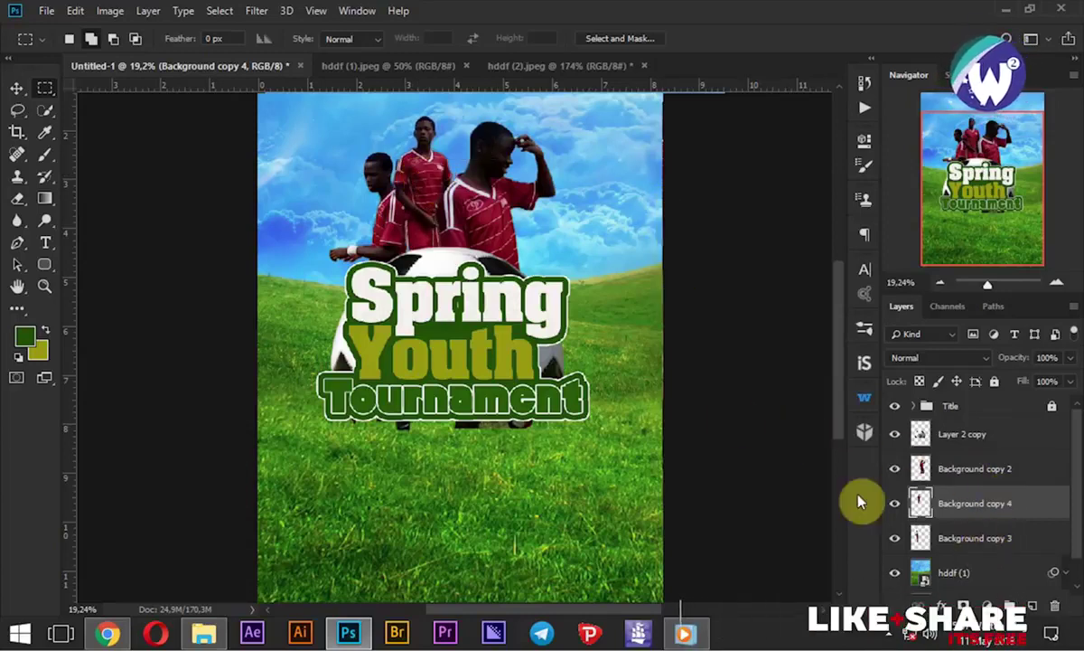
left_click(383, 65)
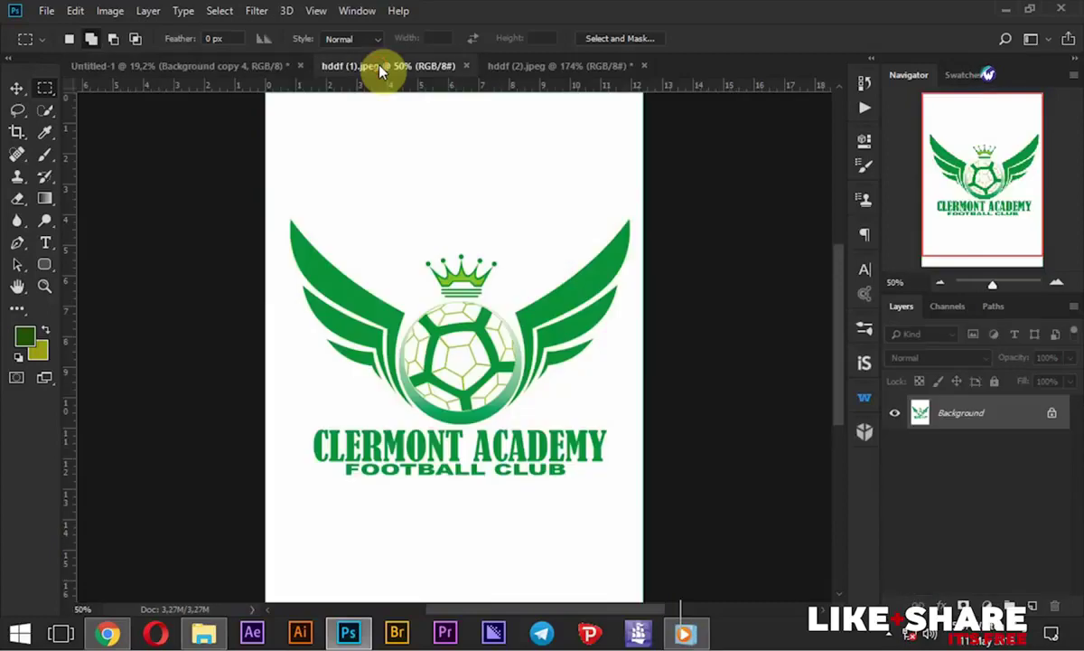
Drag Background copy 5 into the poster, scale it to about 130%, and stack it above Background copy 2
left_click(572, 73)
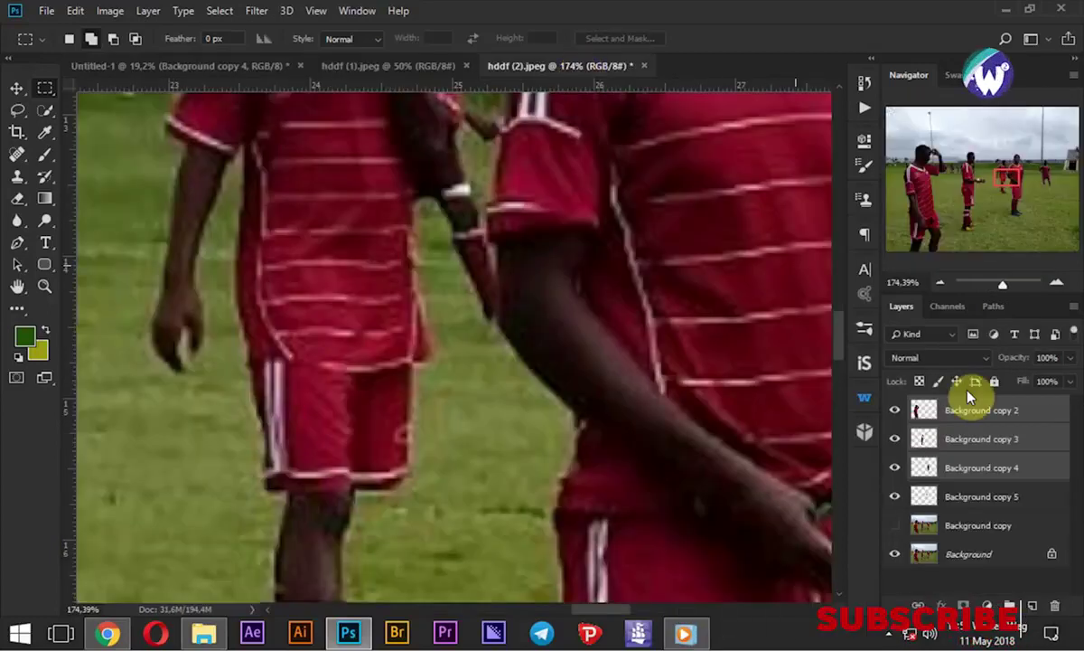
left_click(983, 497)
left_click(16, 87)
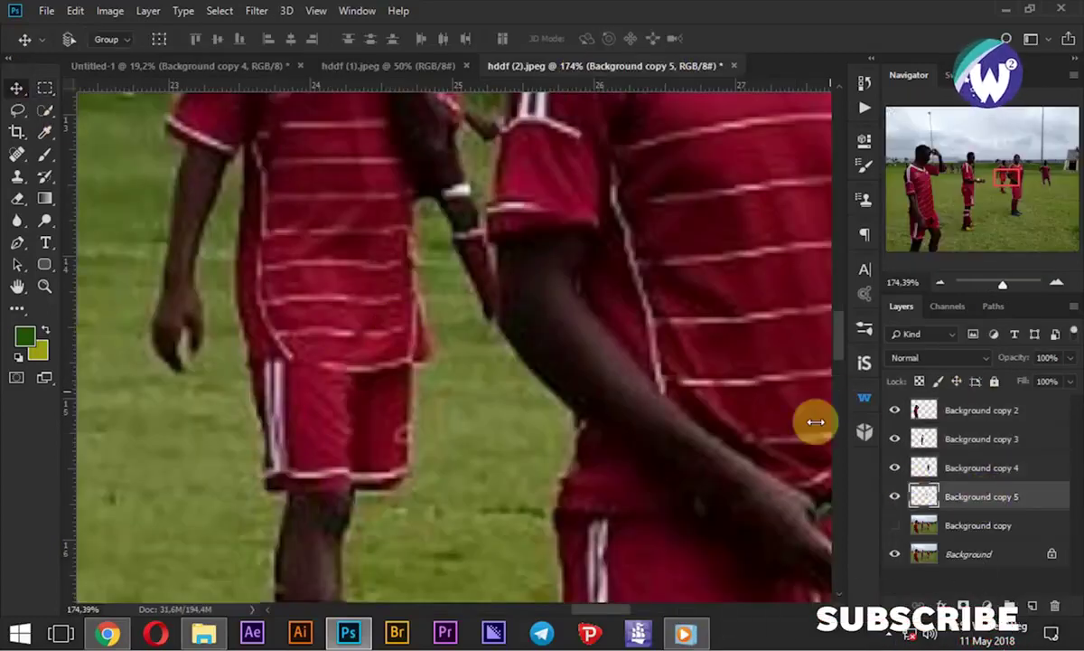
left_click_drag(664, 384, 441, 276)
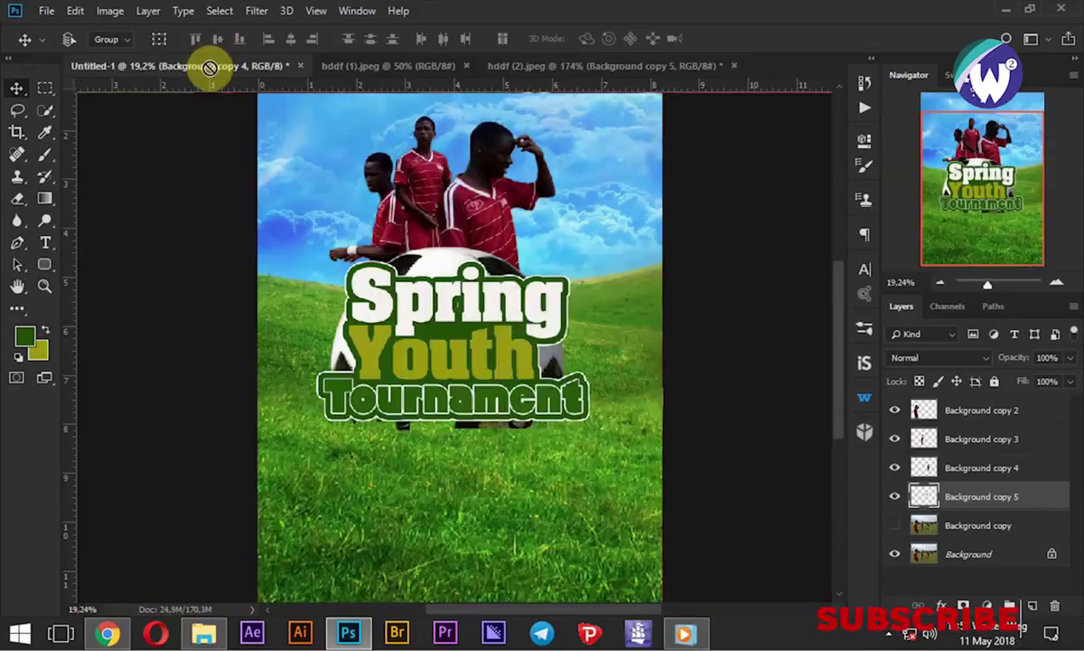
mouse_move(441, 276)
left_mouse_down()
mouse_move(542, 237)
mouse_move(484, 187)
left_mouse_up()
key("ctrl+t")
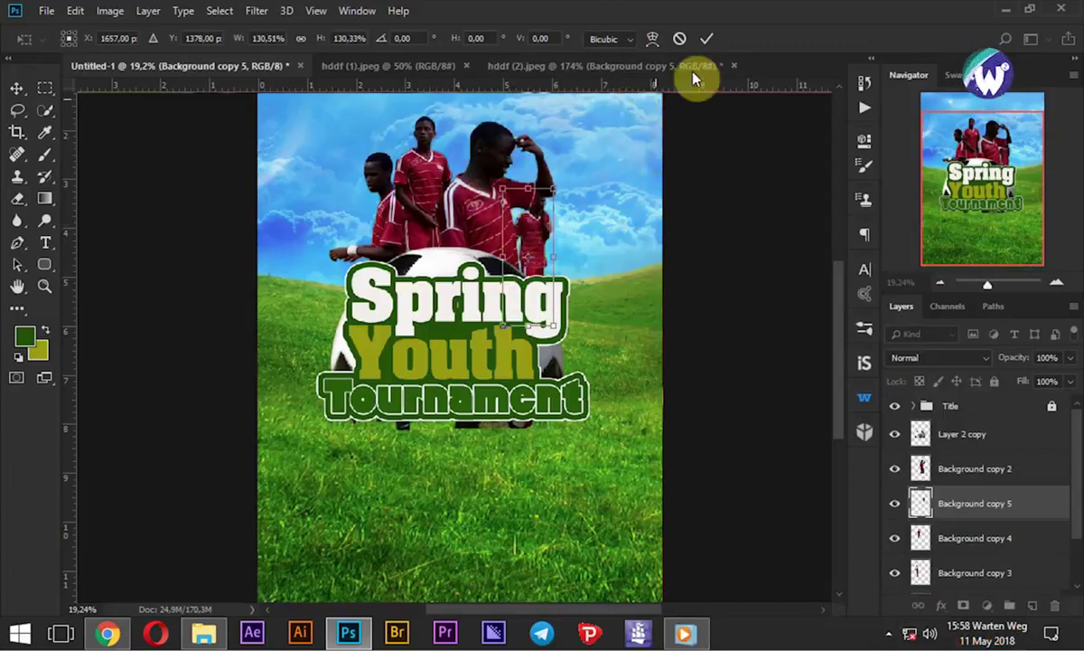
left_click(707, 44)
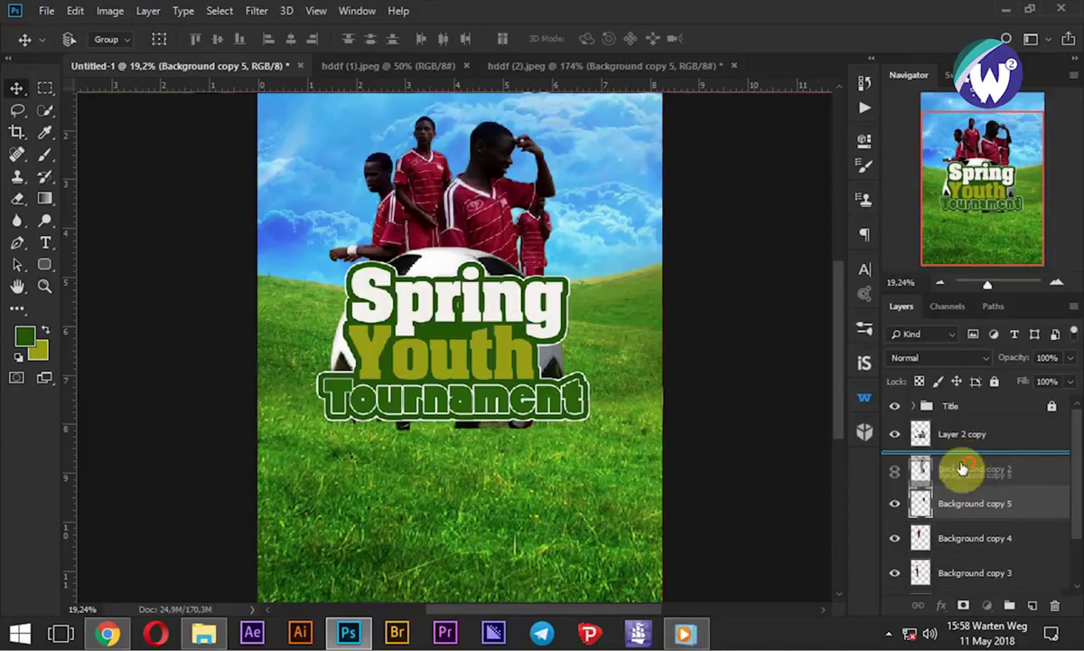
left_click_drag(968, 486, 963, 464)
left_click_drag(532, 249, 535, 251)
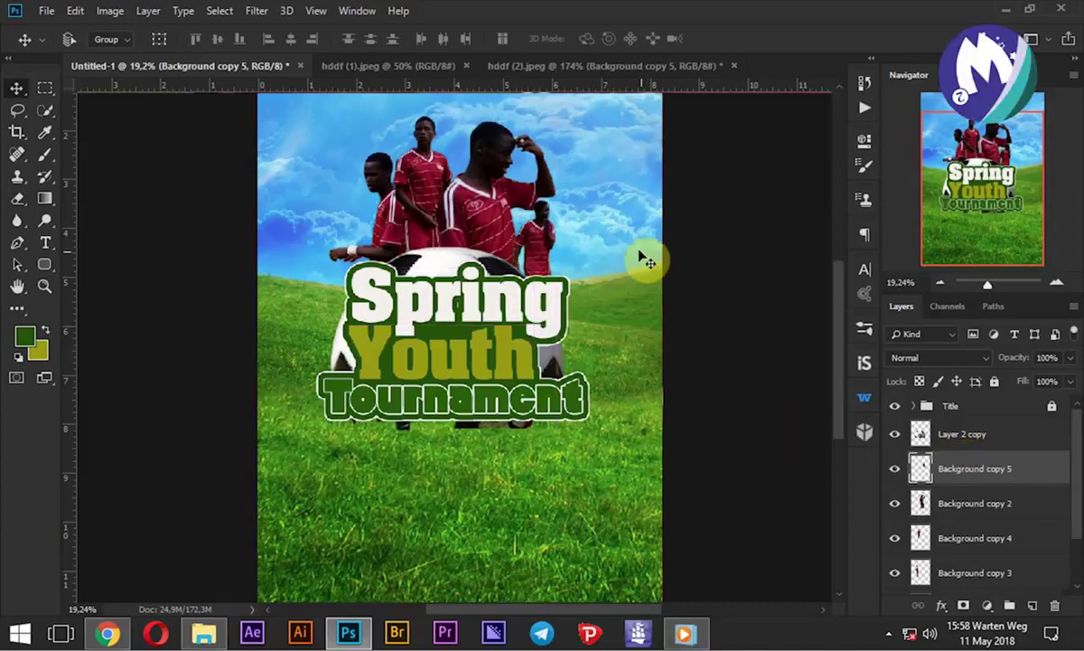
left_click(963, 575, "shift")
Convert the four selected player layers into one smart object
right_click(961, 574)
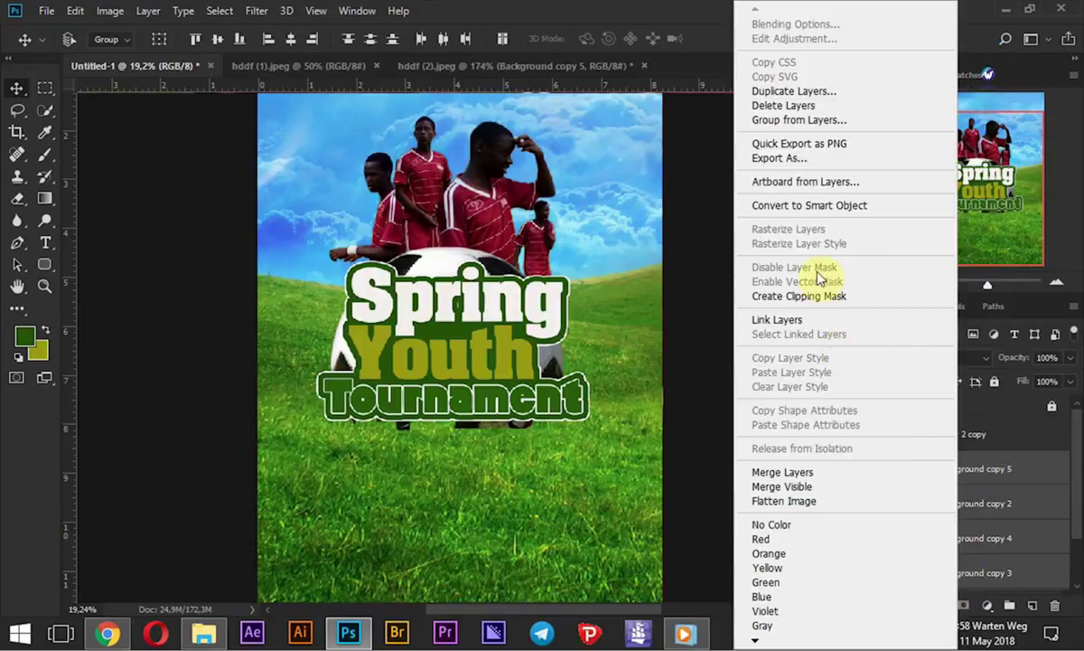
left_click(807, 207)
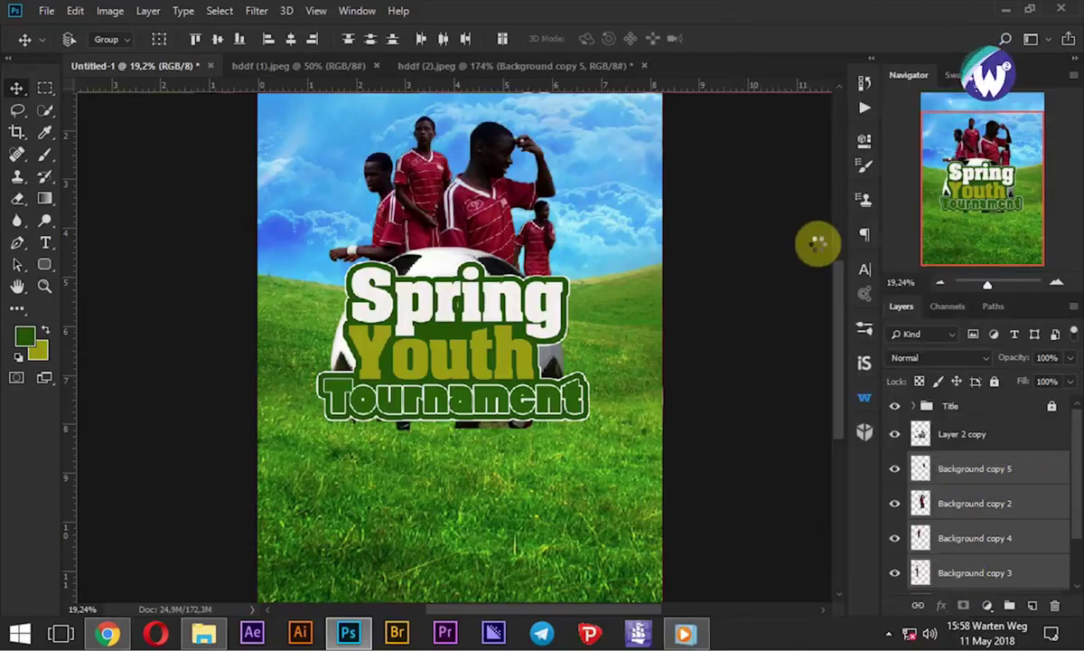
key("ctrl+e")
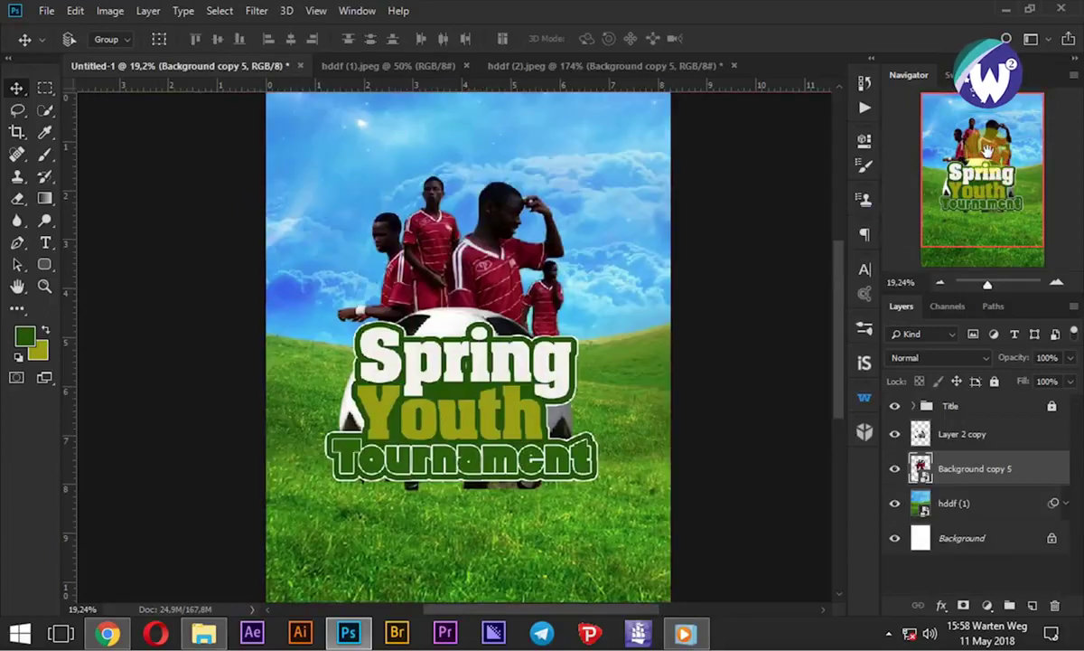
right_click(989, 483)
left_click(830, 307)
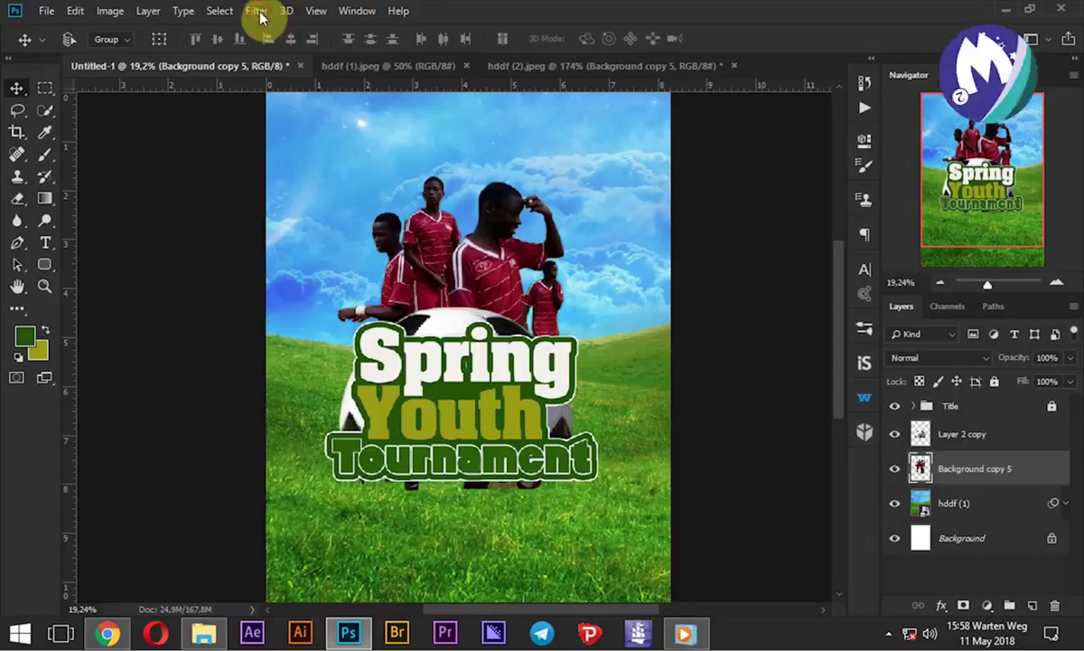
Apply a Camera Raw filter to the players that reduces haze, softens highlights and lifts shadows
left_click(258, 12)
left_click(308, 109)
left_click(394, 160)
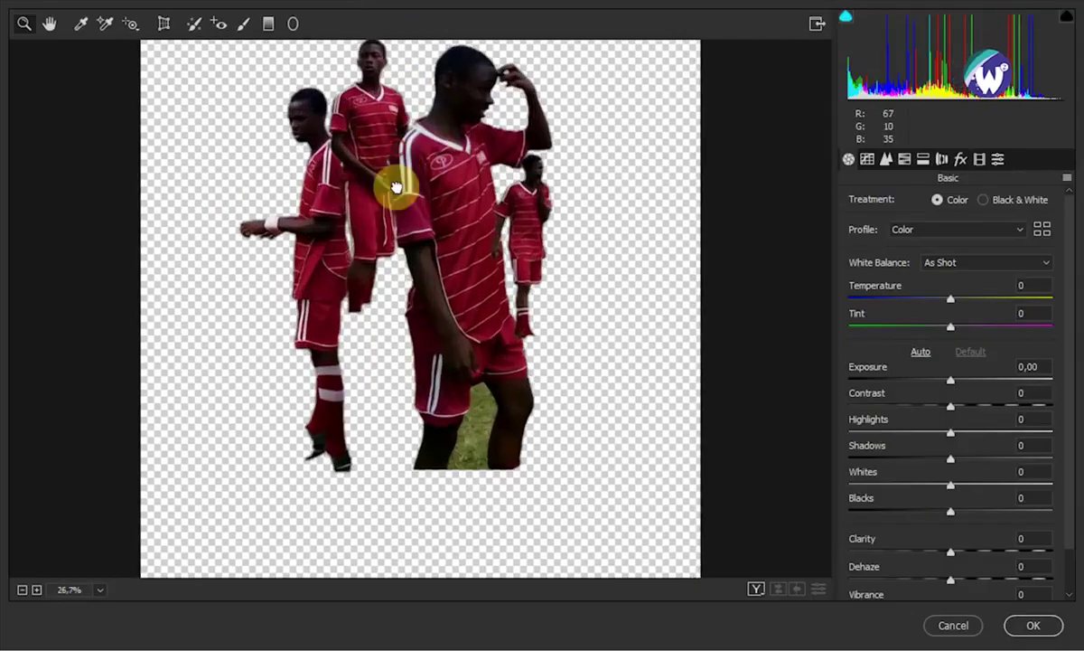
left_click_drag(395, 182, 418, 215)
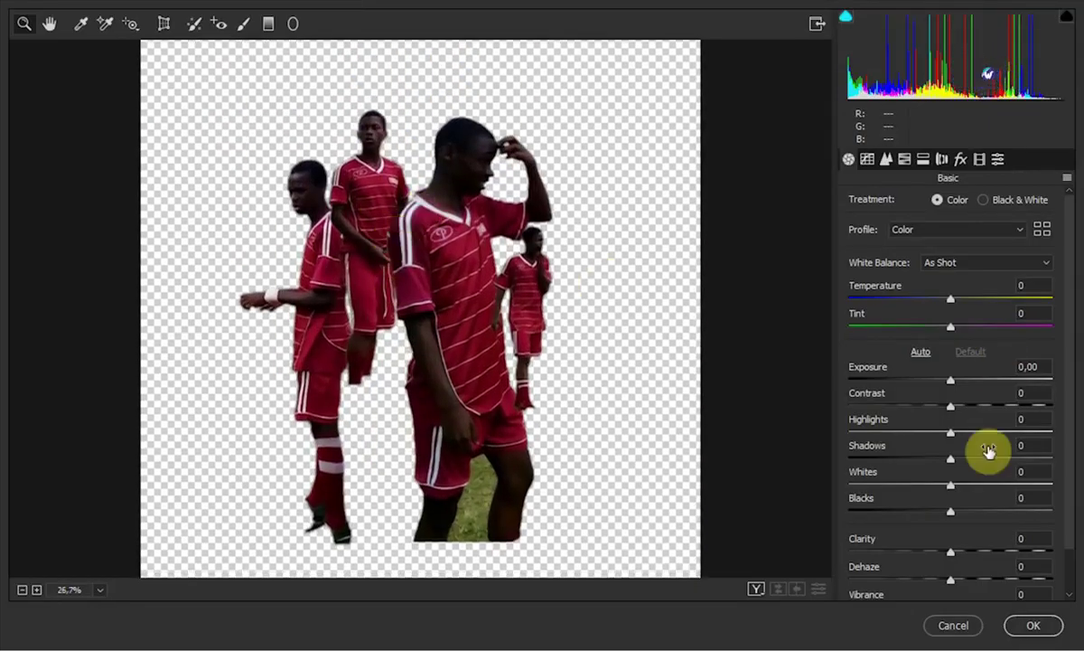
left_click_drag(942, 588, 930, 588)
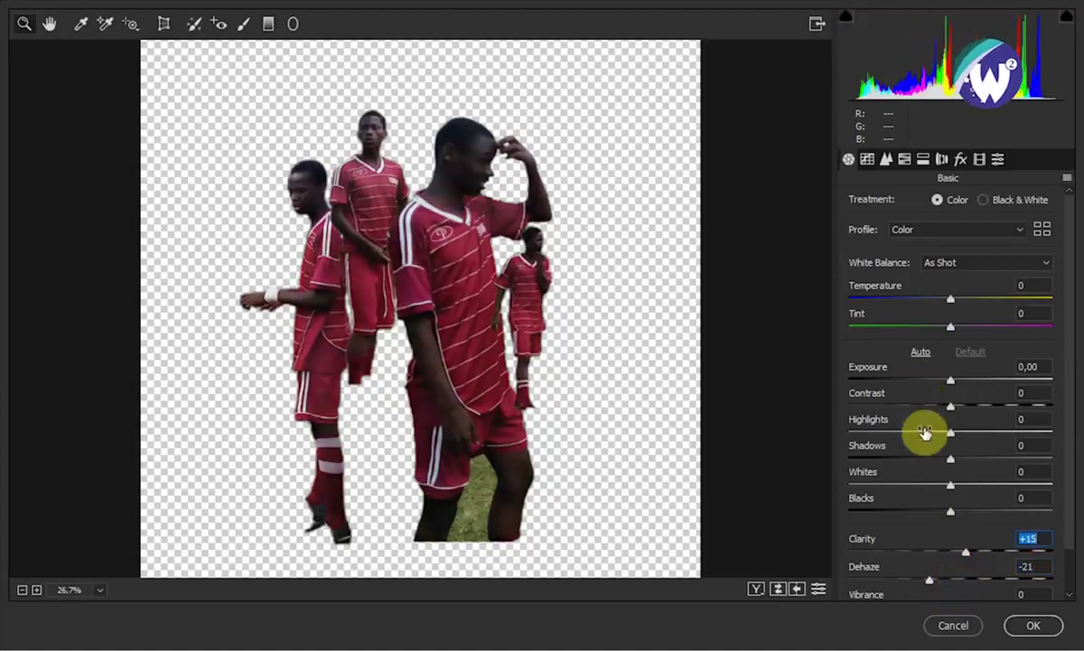
left_click_drag(924, 432, 921, 432)
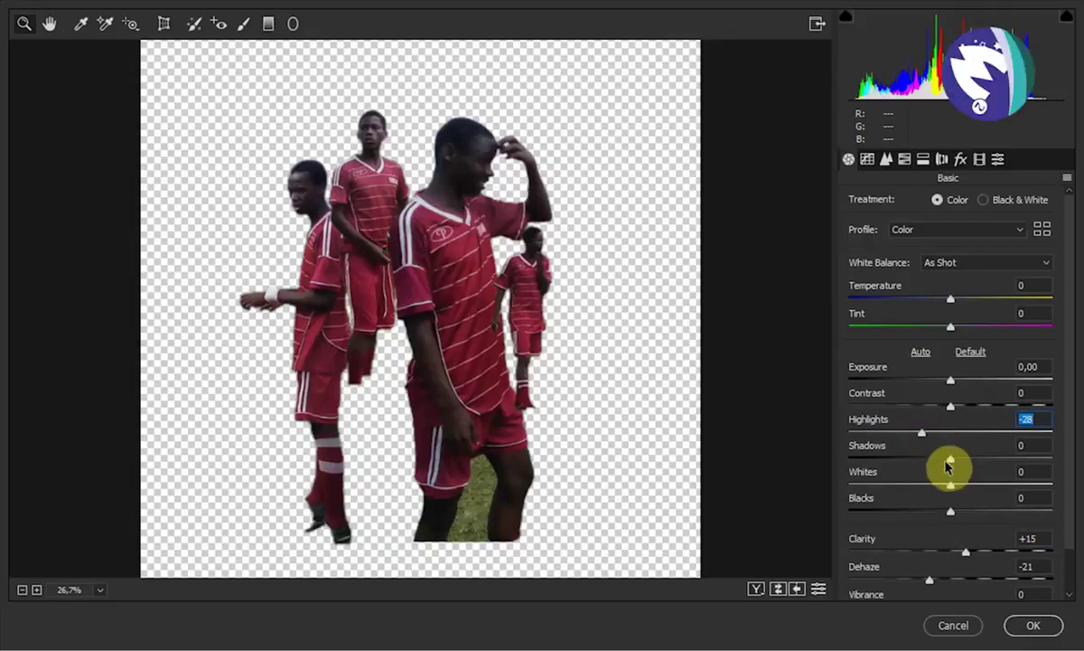
scroll(945, 522, "down", 1)
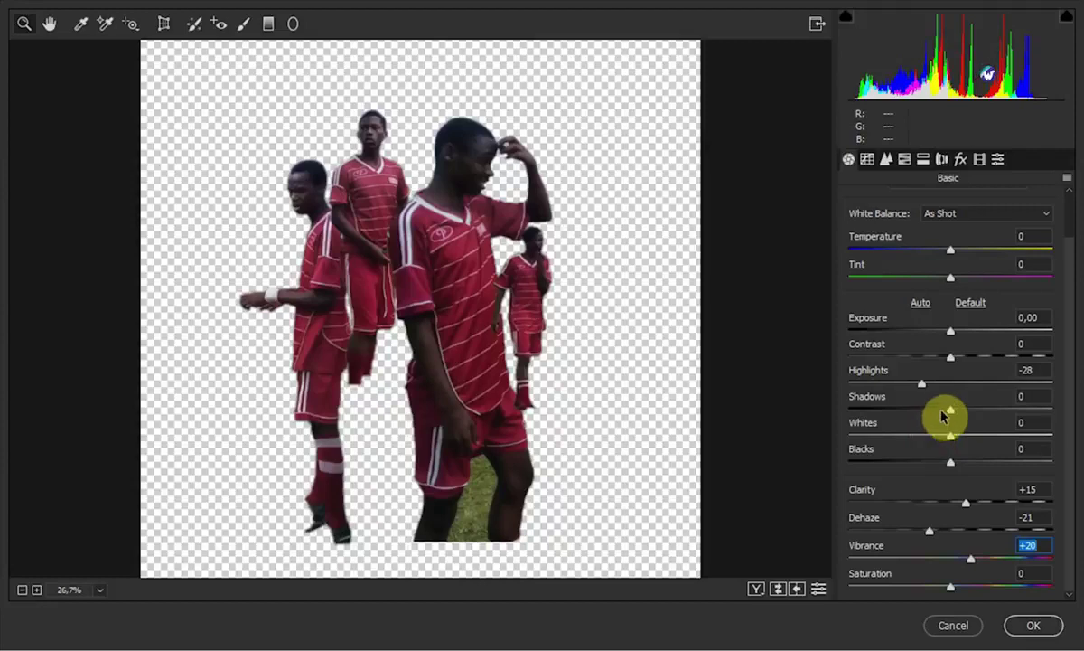
left_click_drag(919, 535, 927, 532)
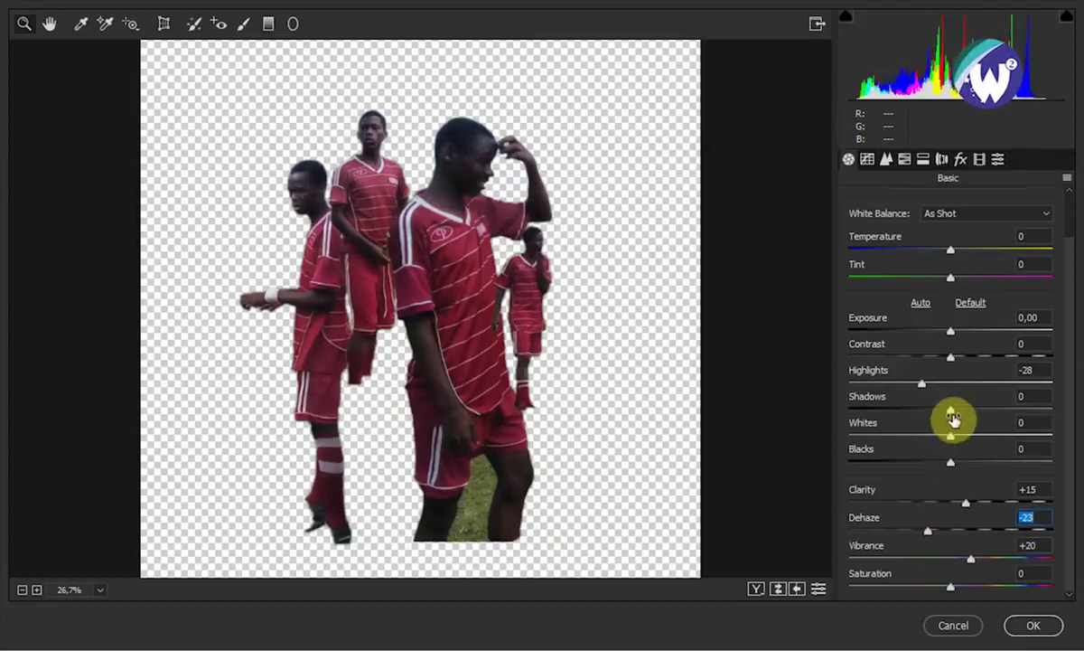
left_click_drag(967, 413, 985, 414)
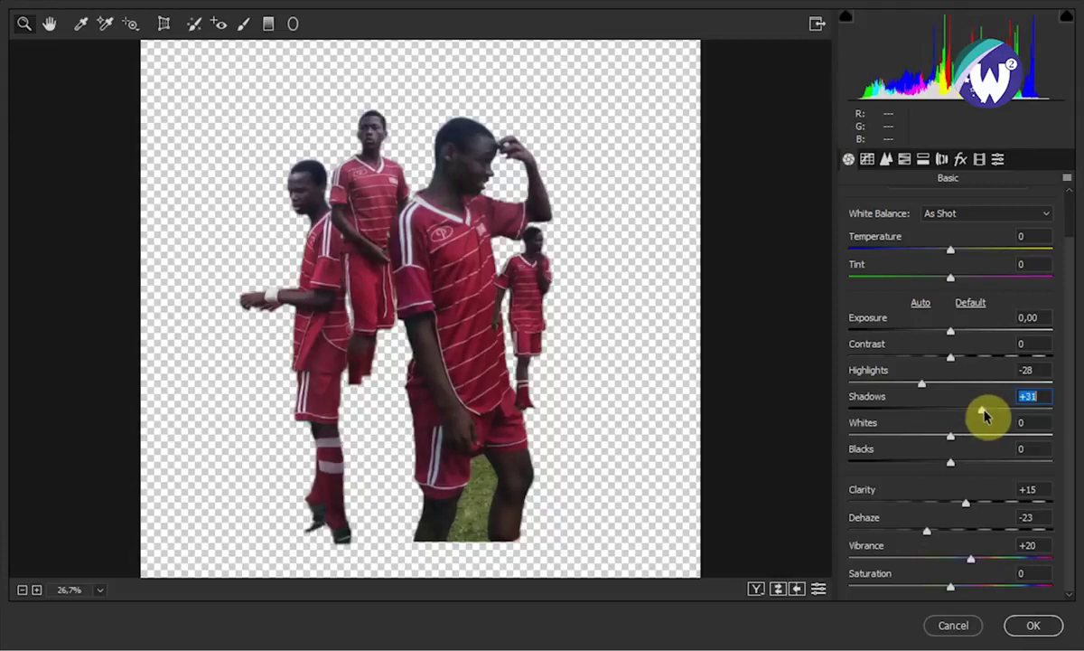
left_click(885, 159)
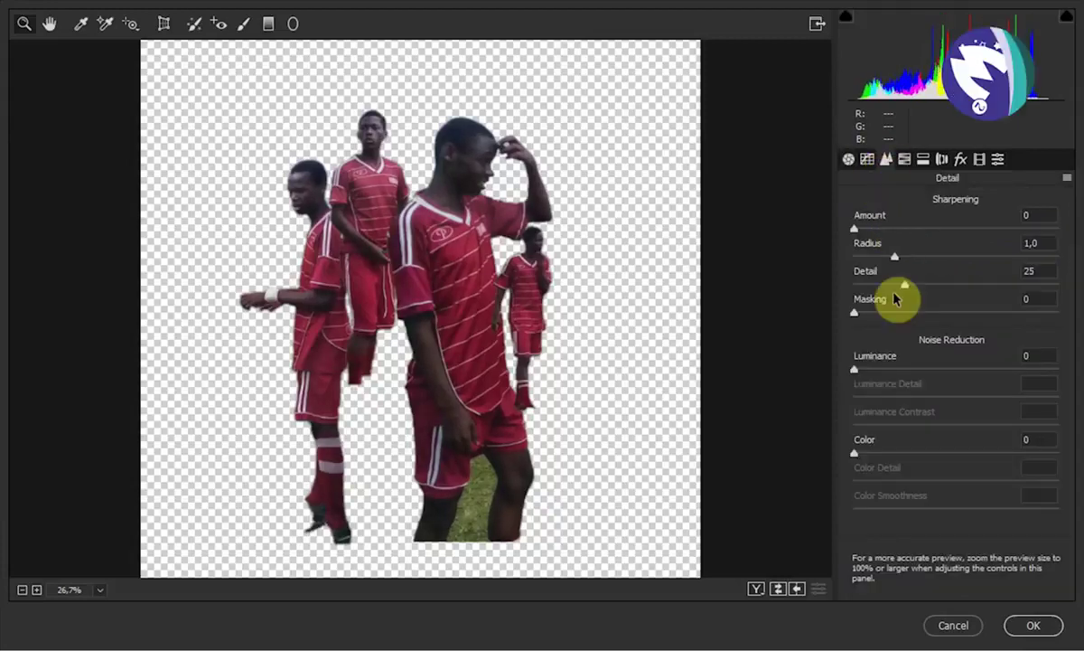
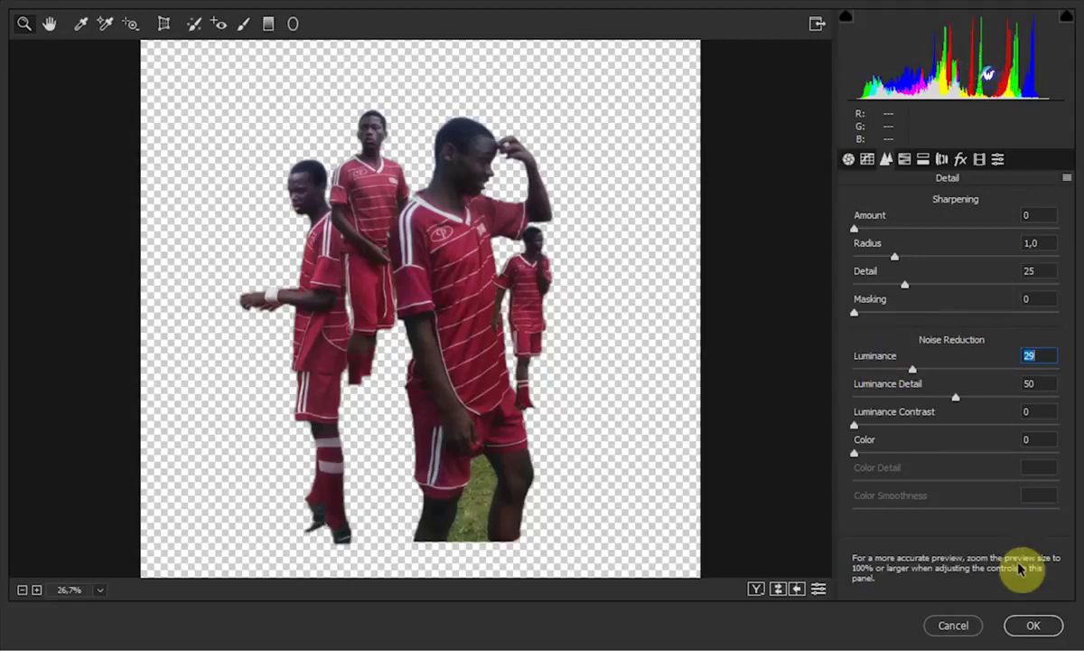
Apply the Camera Raw noise reduction to the players and duplicate the players layer
left_click(1014, 629)
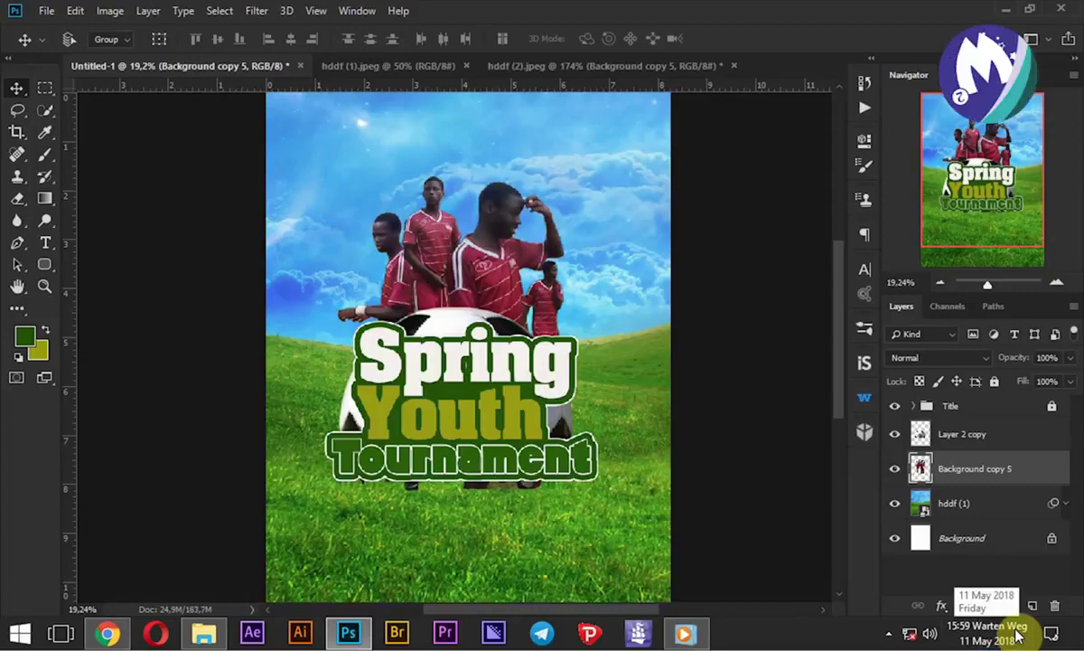
left_click(991, 481)
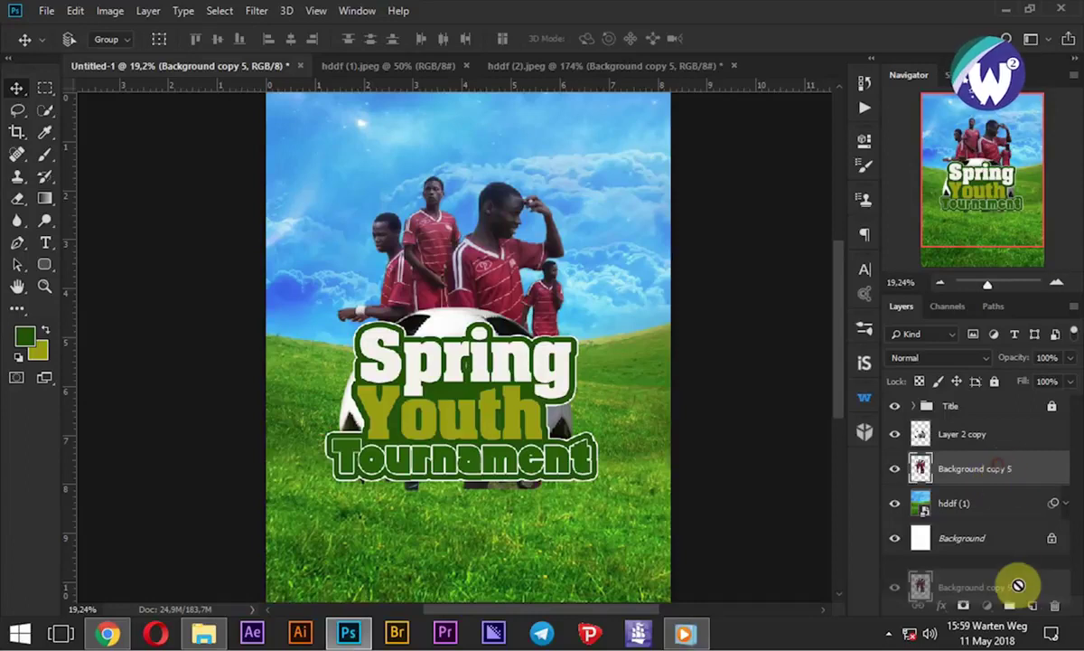
left_click_drag(999, 468, 1031, 604)
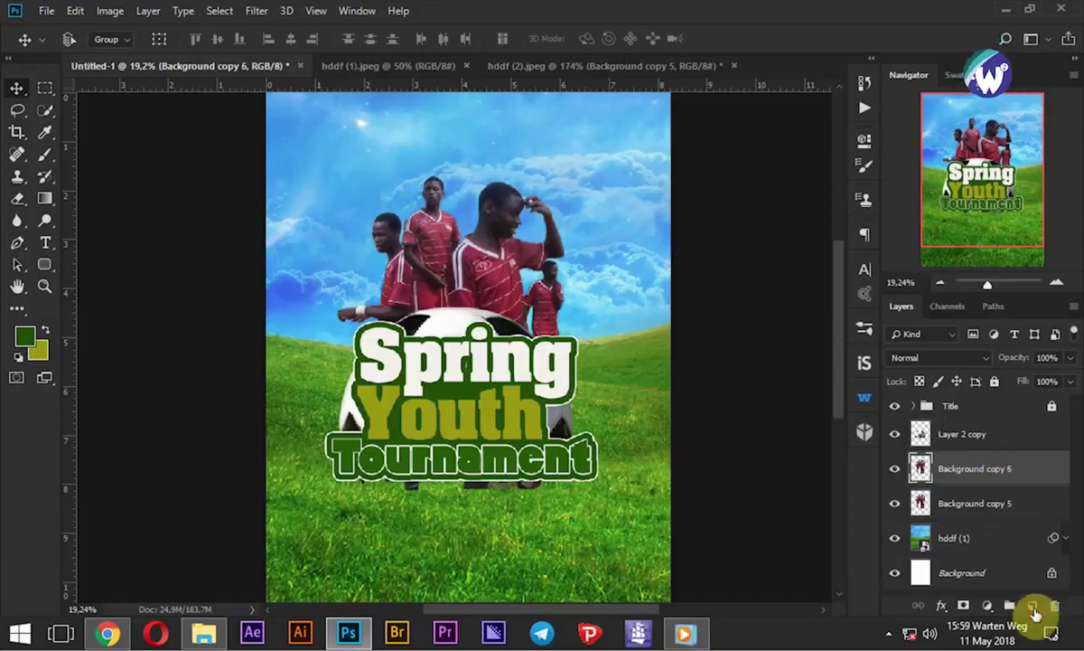
Scale the lower players copy up to about 140%
left_click(976, 508)
key("ctrl+t")
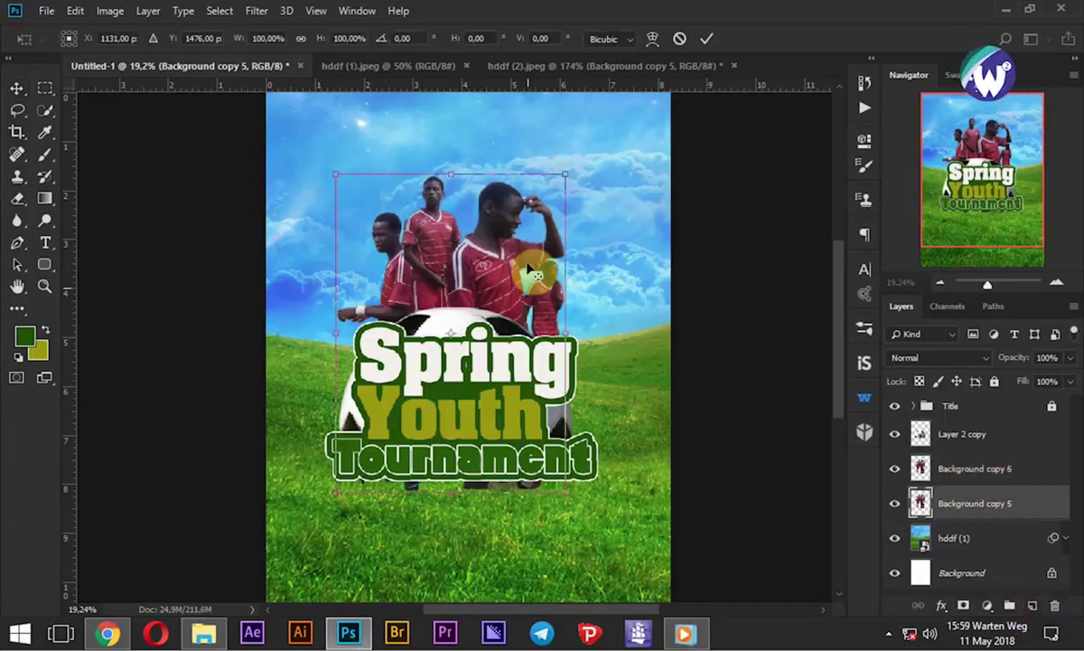
left_click_drag(569, 175, 645, 132)
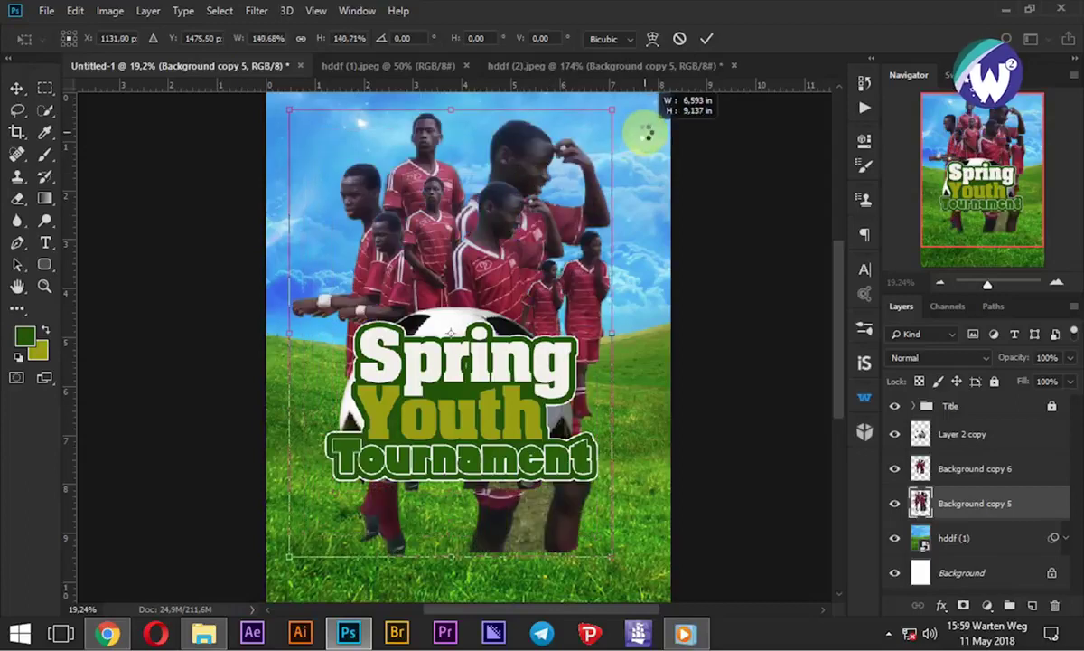
Blend the enlarged players copy in Soft Light, then duplicate it and lower its opacity
left_click(709, 49)
left_click(935, 357)
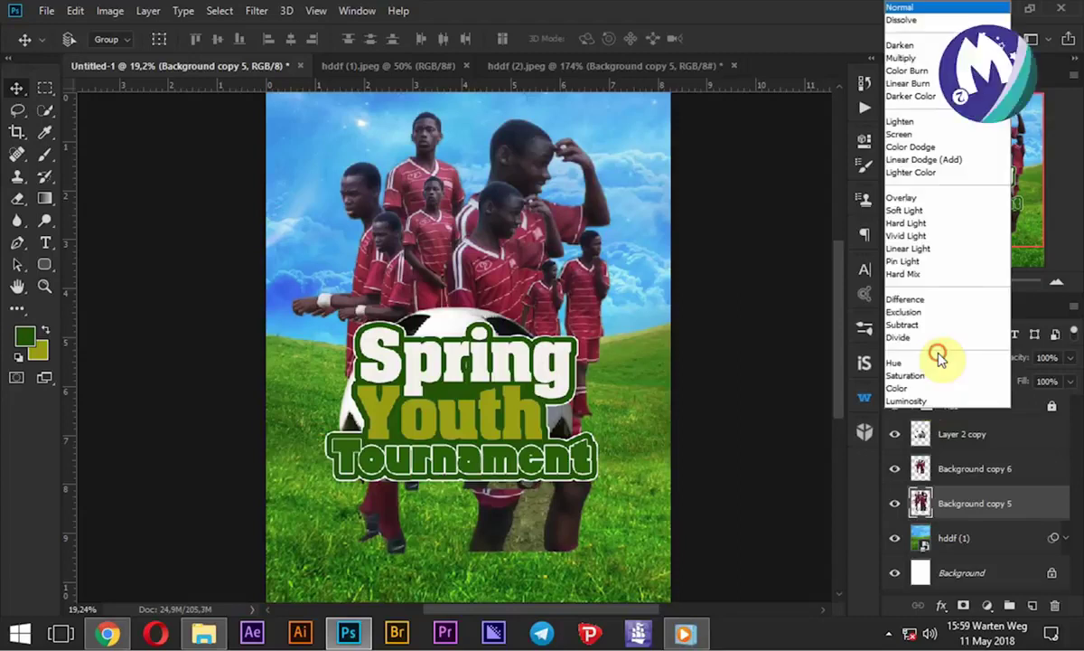
left_click(908, 210)
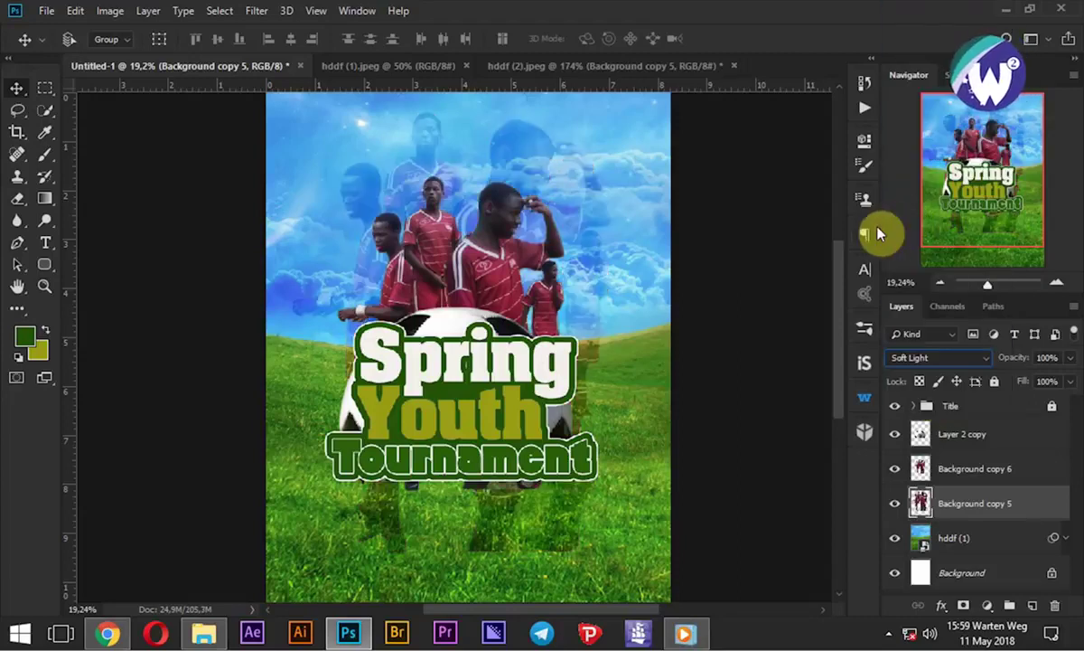
left_click_drag(976, 502, 976, 522)
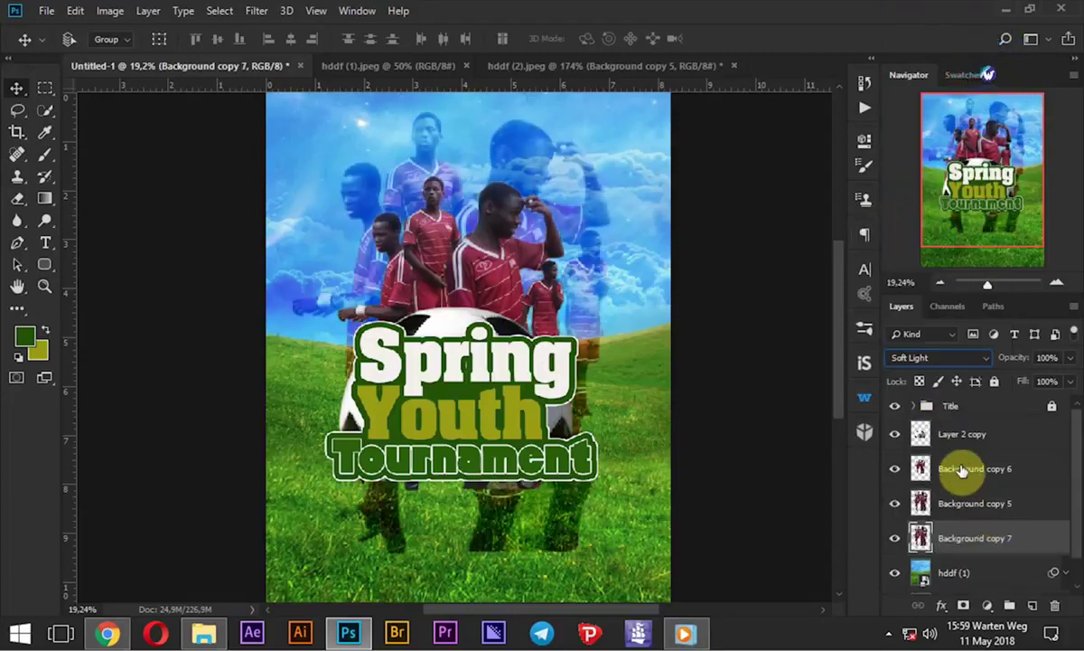
left_click_drag(1041, 379, 1028, 384)
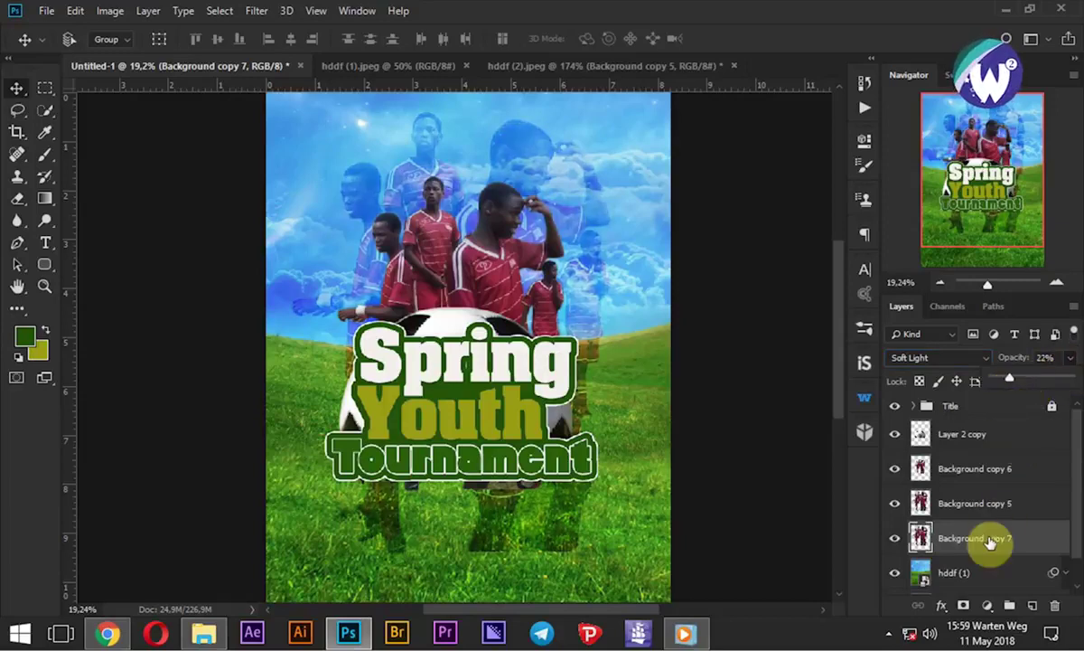
Scale the new ghost copy to about 110%, hide the first copy, set 90% opacity, nudge it down
key("ctrl+t")
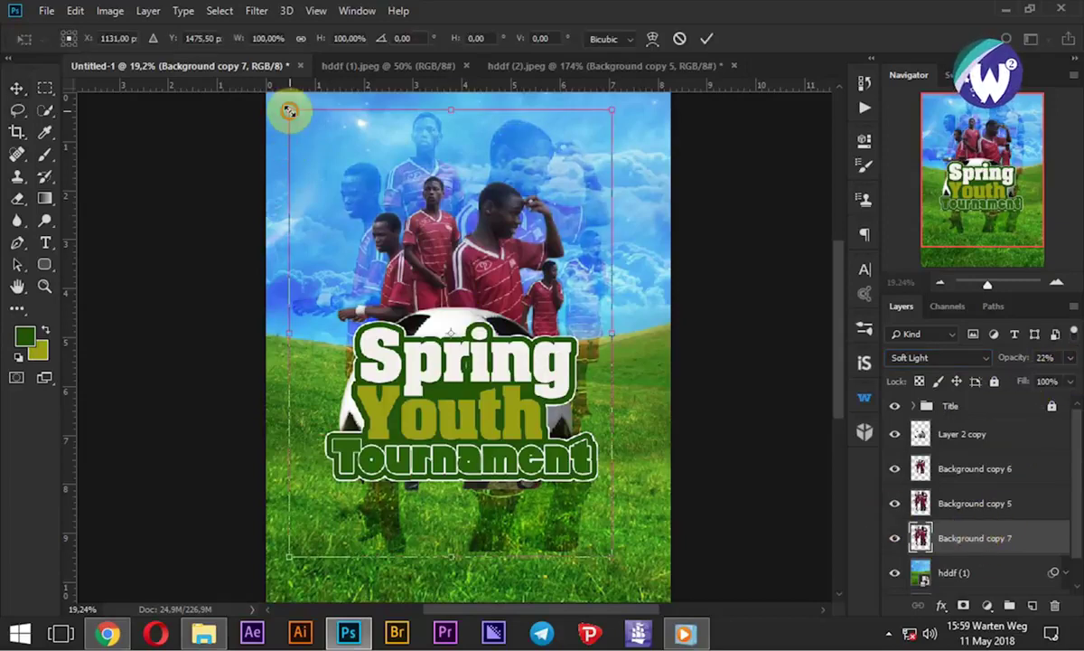
left_click_drag(289, 110, 271, 91)
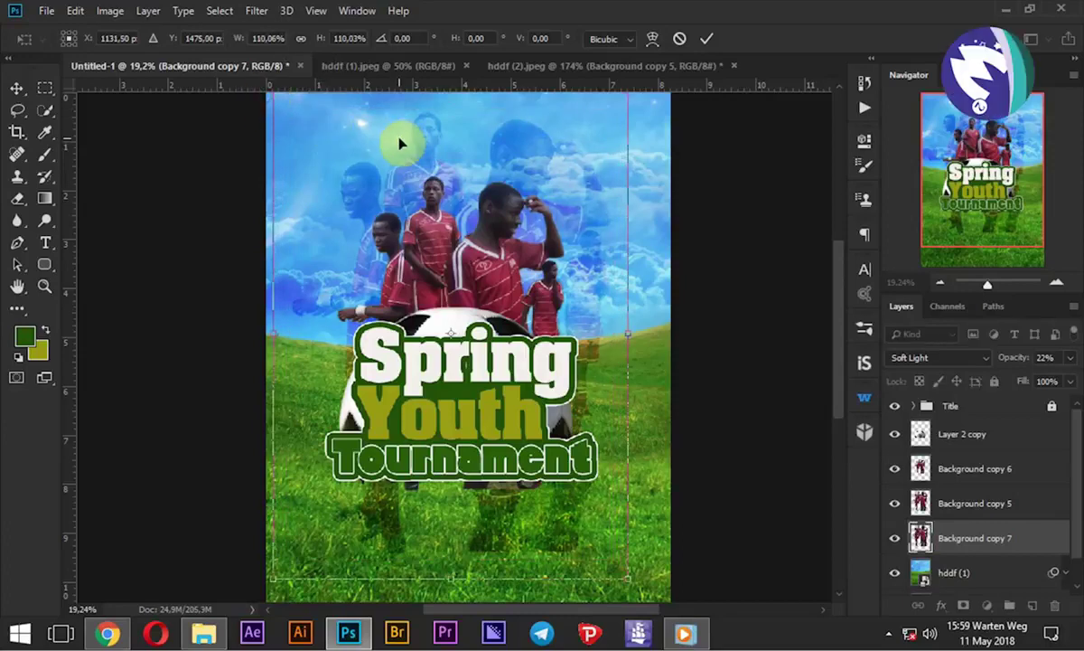
left_click(707, 39)
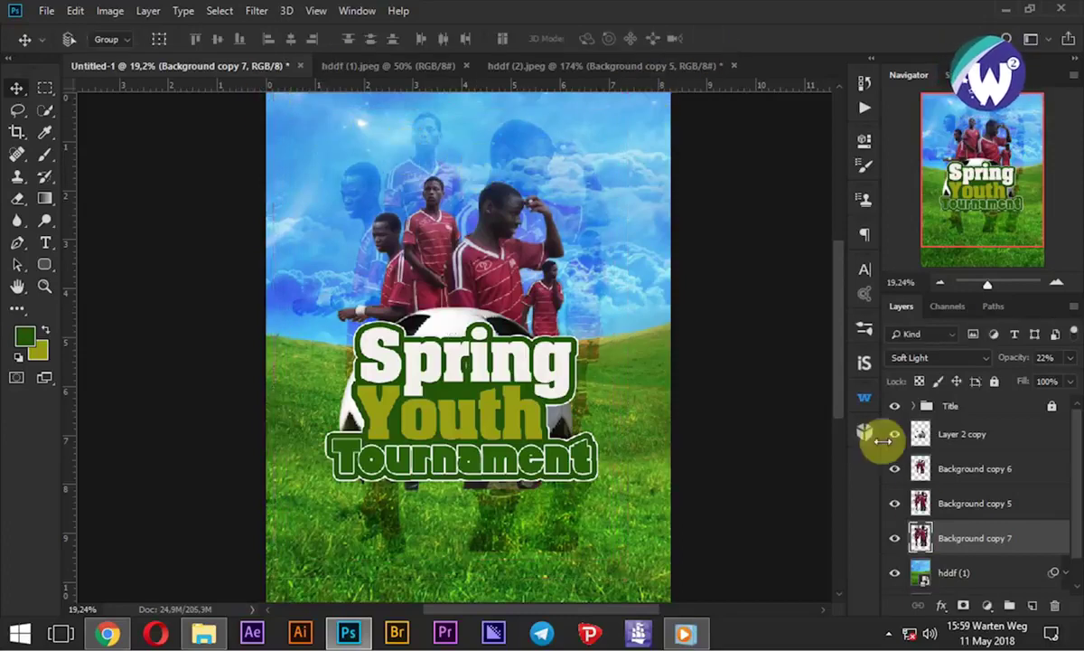
left_click(895, 503)
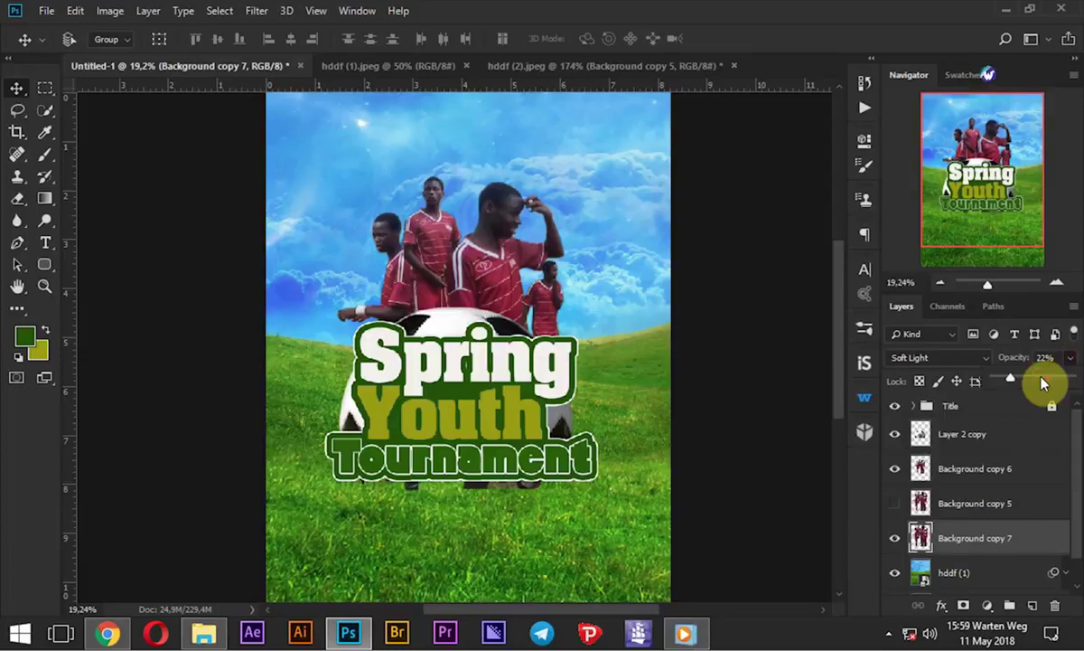
left_click_drag(1041, 383, 1064, 380)
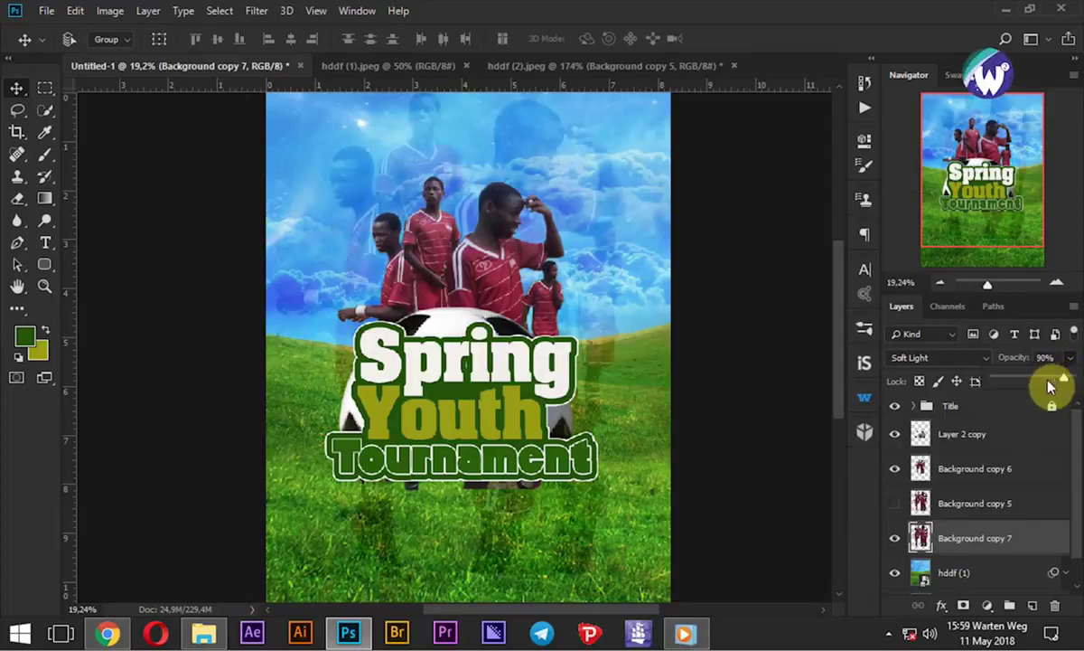
left_click_drag(949, 194, 901, 186)
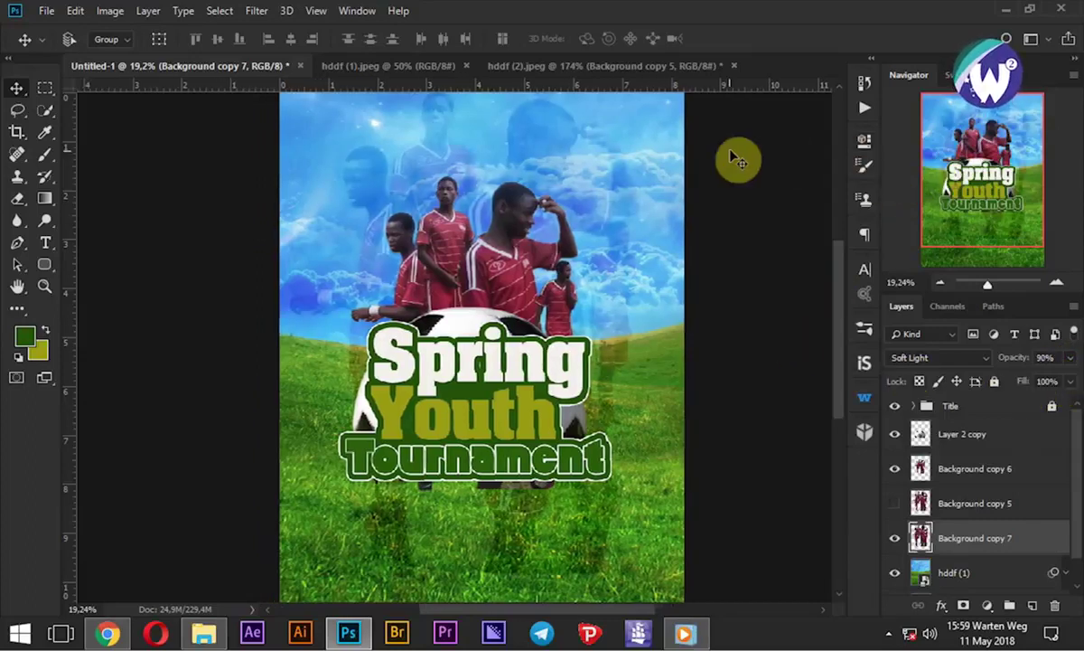
left_click_drag(562, 134, 558, 150)
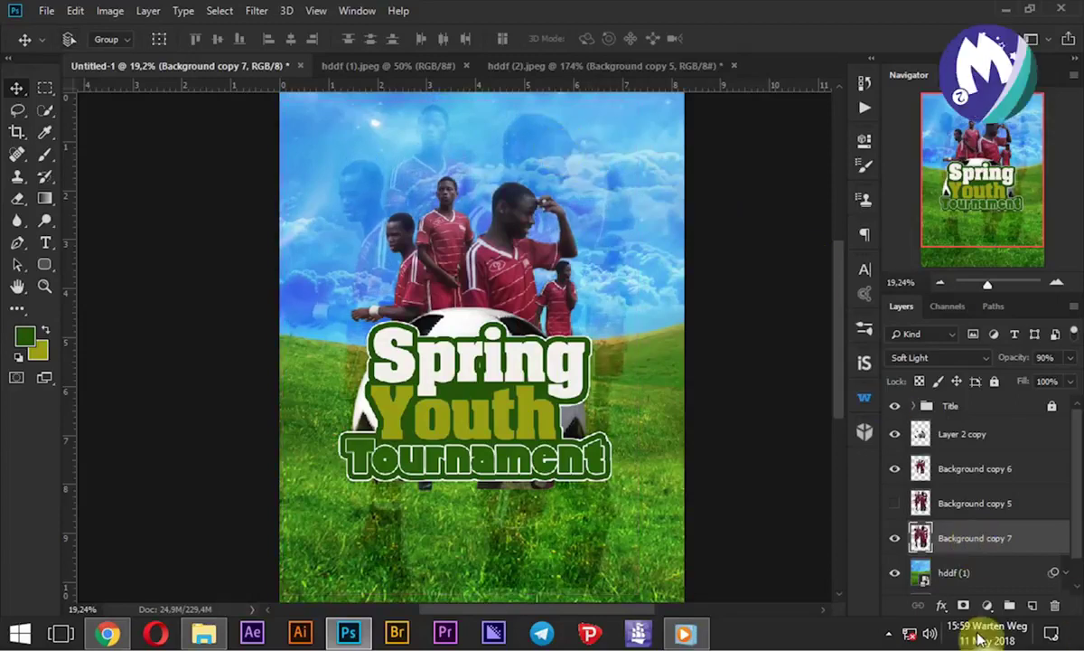
Quick-select the sky on the sky photo layer and mask the ghost players to it
left_click(953, 575)
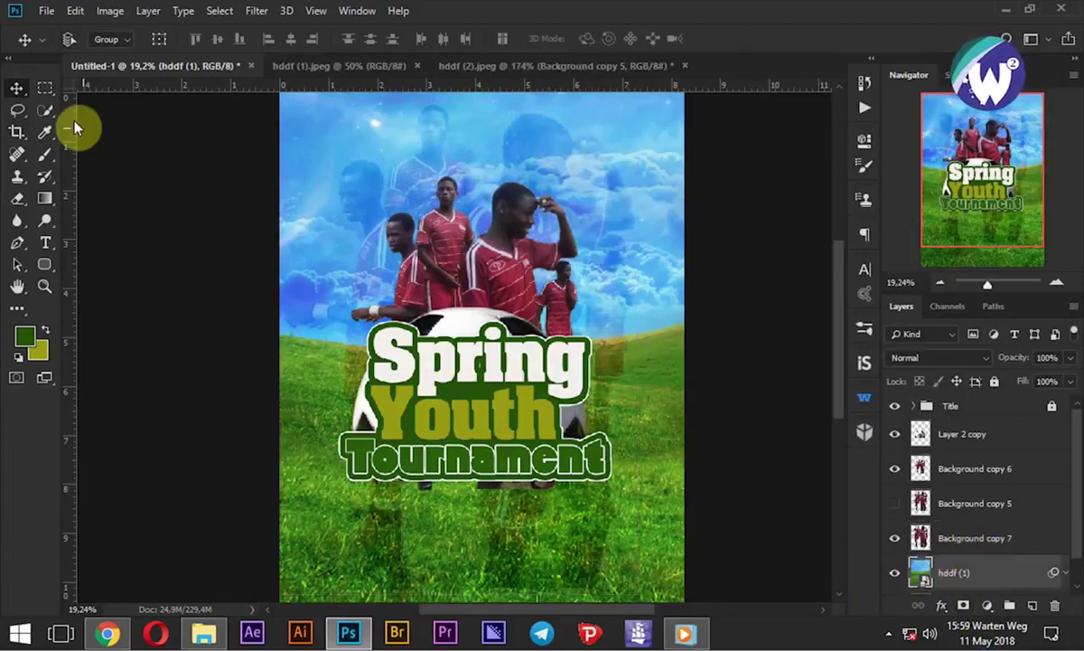
left_click(44, 110)
mouse_move(309, 191)
left_mouse_down()
mouse_move(358, 257)
mouse_move(478, 291)
left_mouse_up()
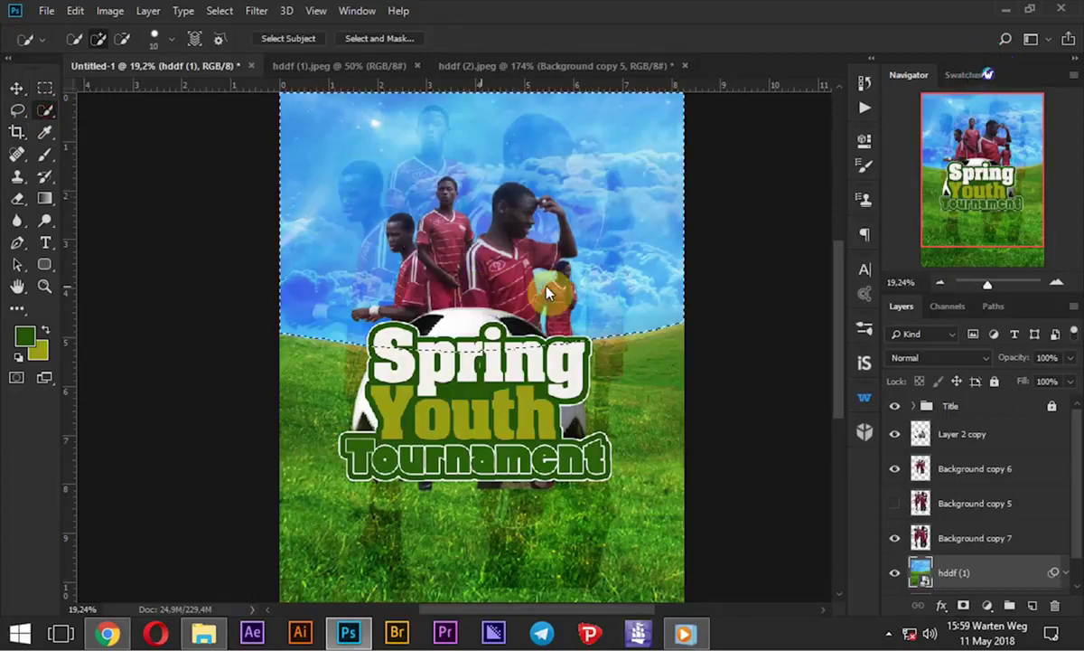
left_click(920, 537)
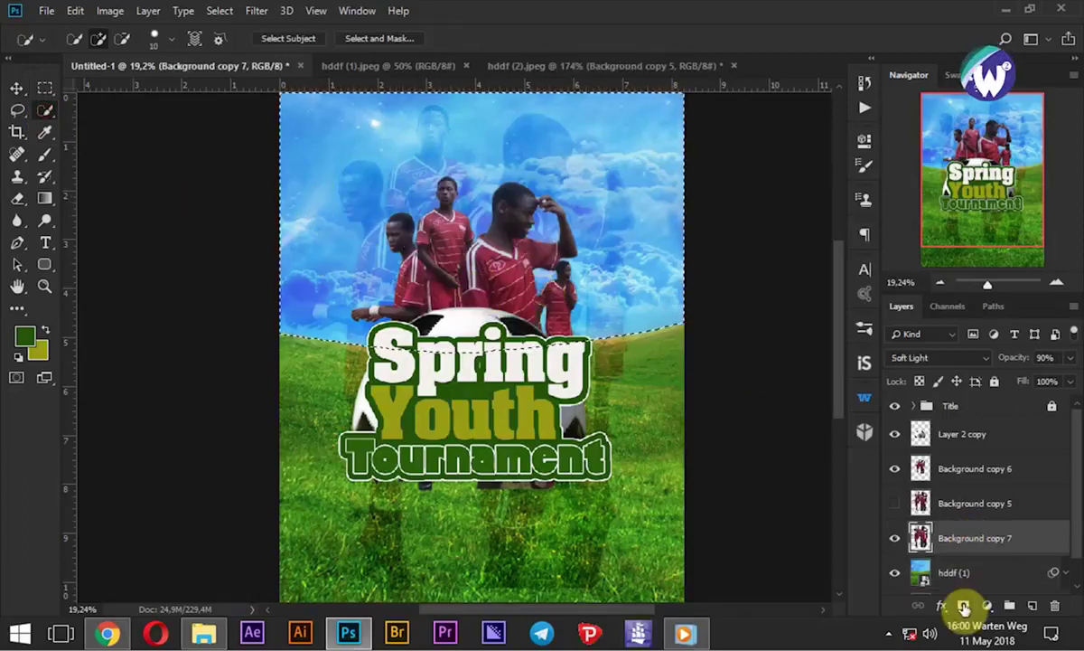
left_click(963, 608)
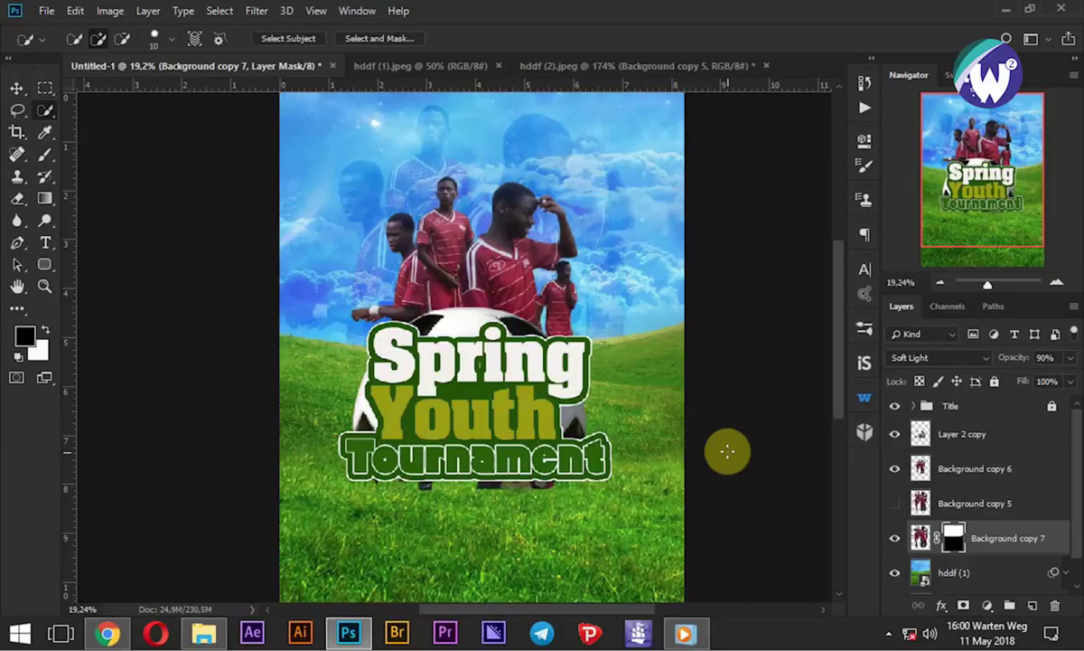
left_click(408, 74)
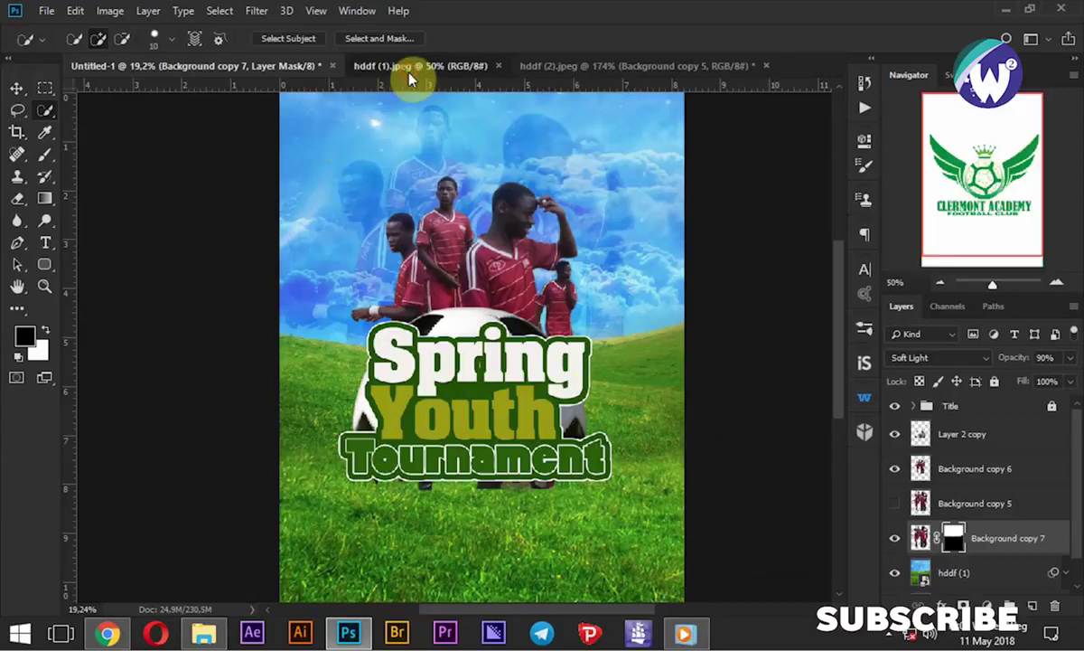
Duplicate the crest layer, hide its white background, convert it to a Smart Object, and drag it into the poster
left_click_drag(994, 413, 1009, 606)
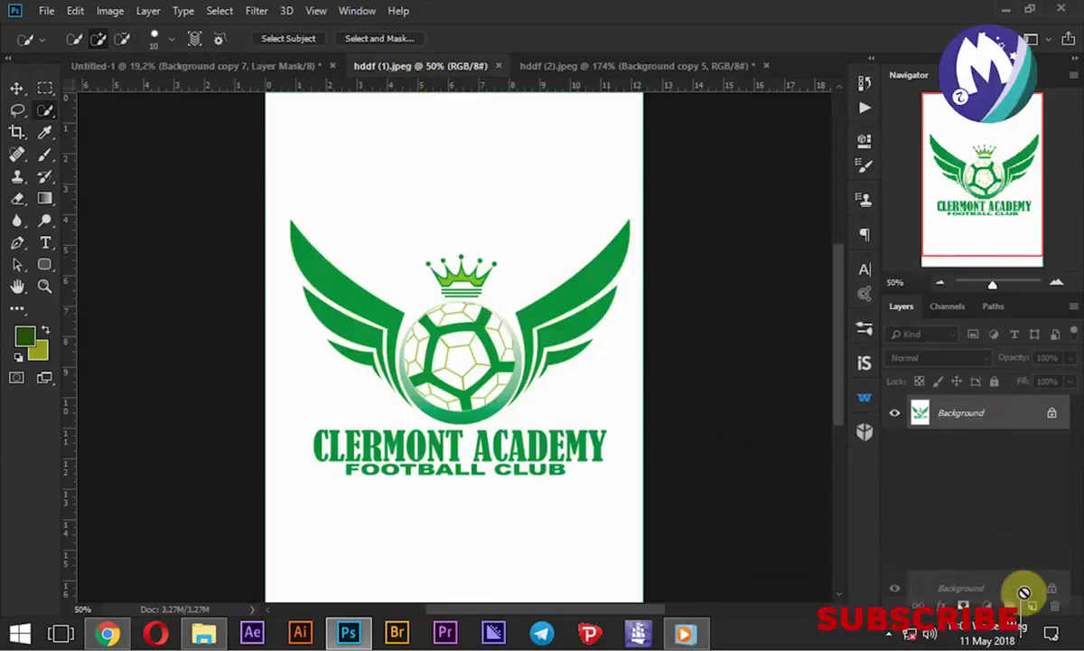
left_click(895, 447)
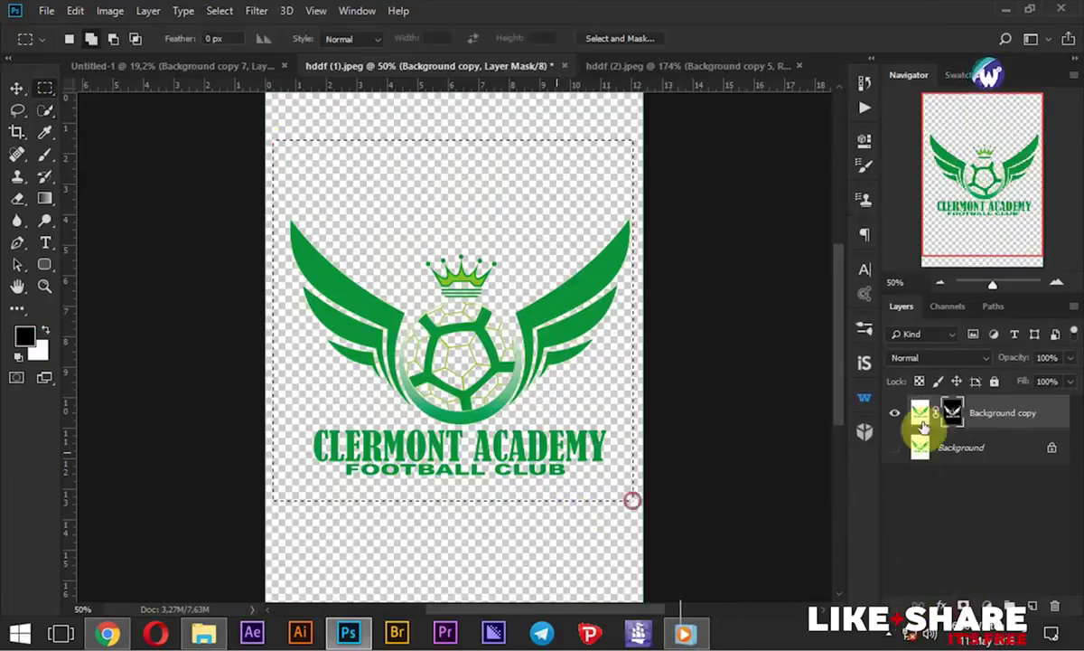
right_click(923, 425)
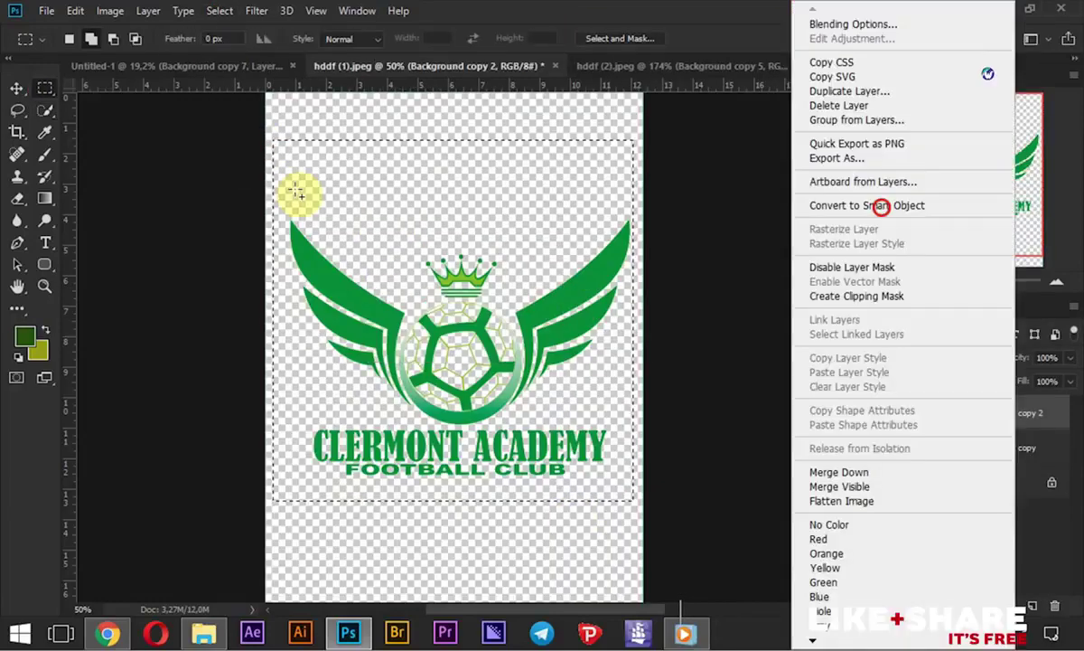
left_click(819, 207)
mouse_move(298, 194)
left_mouse_down()
mouse_move(230, 86)
mouse_move(621, 196)
left_mouse_up()
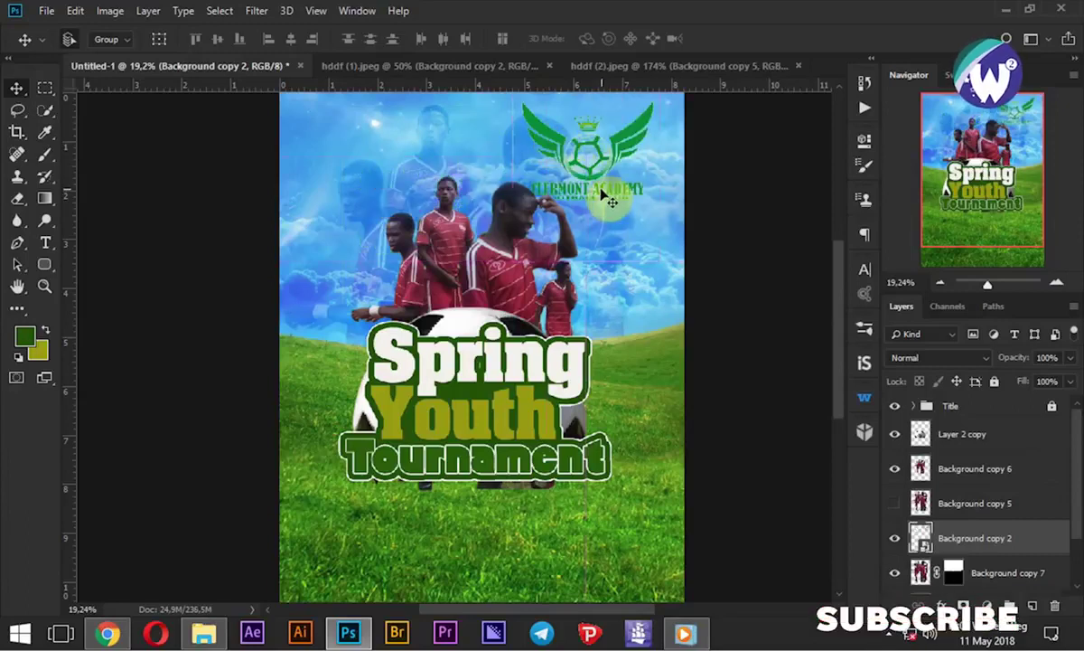
Shrink the crest into the top-right sky and rasterize its layer
key("ctrl+t")
mouse_move(479, 253)
left_mouse_down()
mouse_move(561, 233)
mouse_move(618, 149)
mouse_move(626, 174)
mouse_move(596, 214)
mouse_move(603, 197)
left_mouse_up()
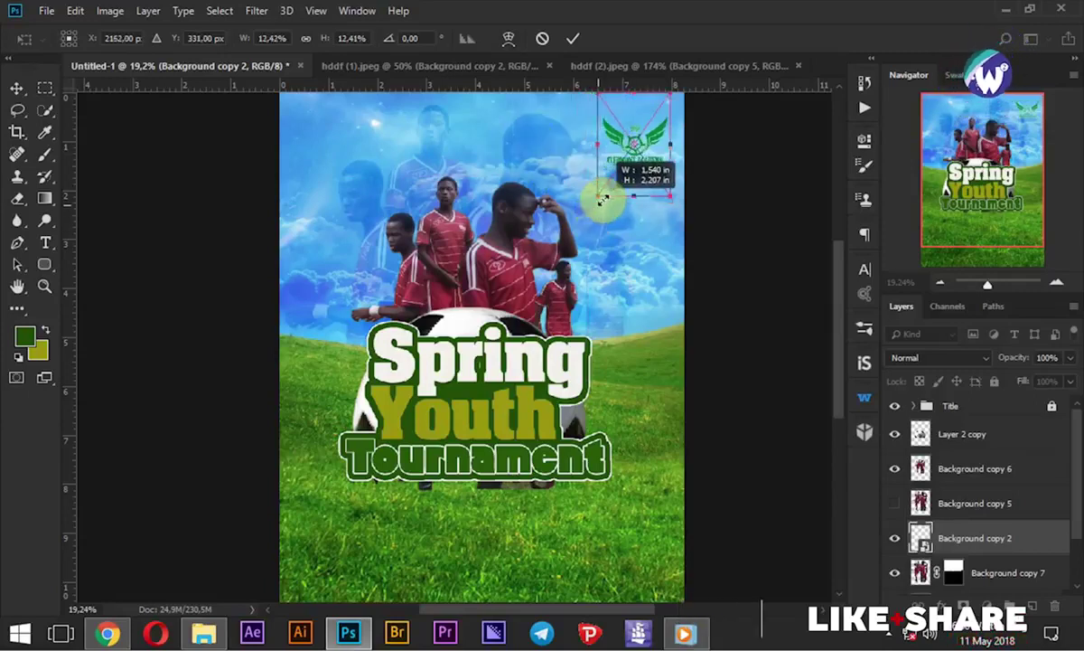
left_click(575, 39)
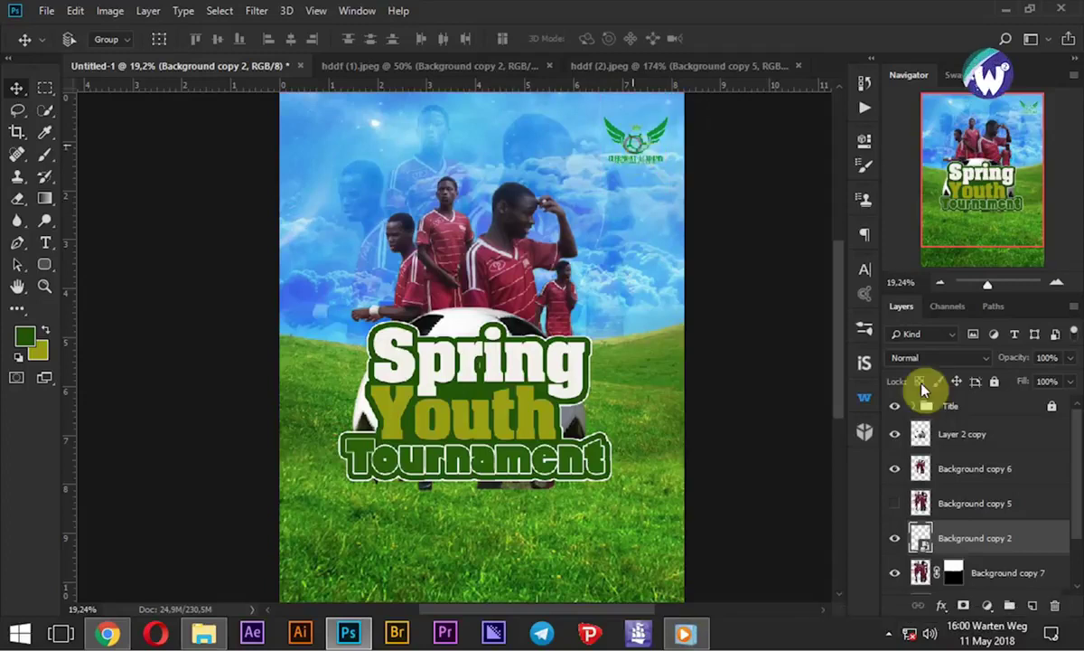
right_click(975, 545)
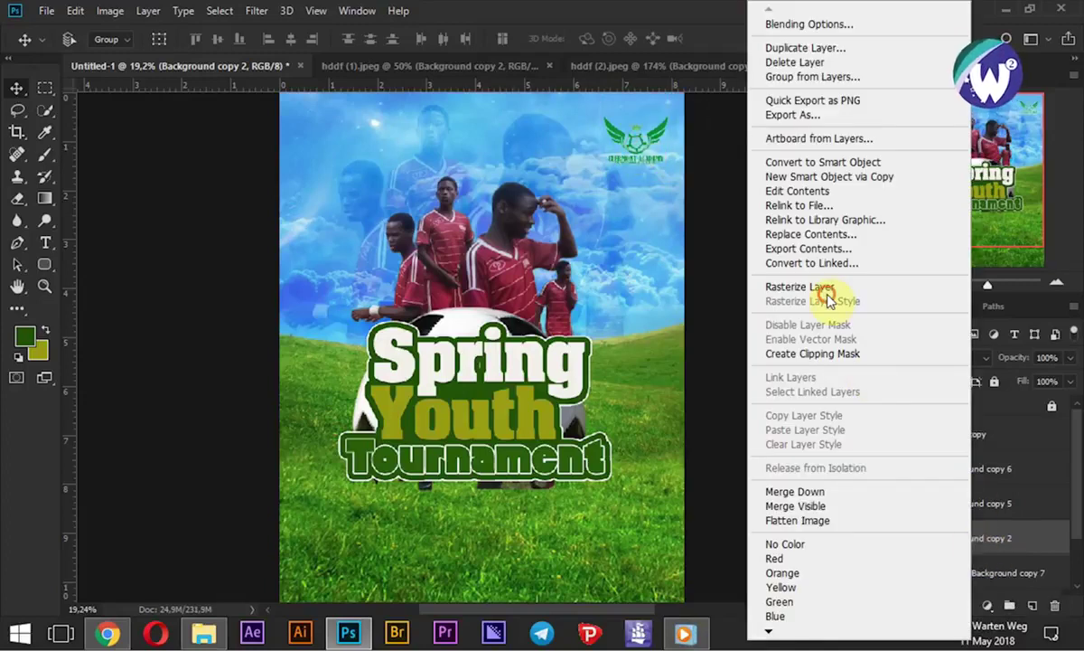
left_click(799, 286)
scroll(587, 90, "up", 2, "alt")
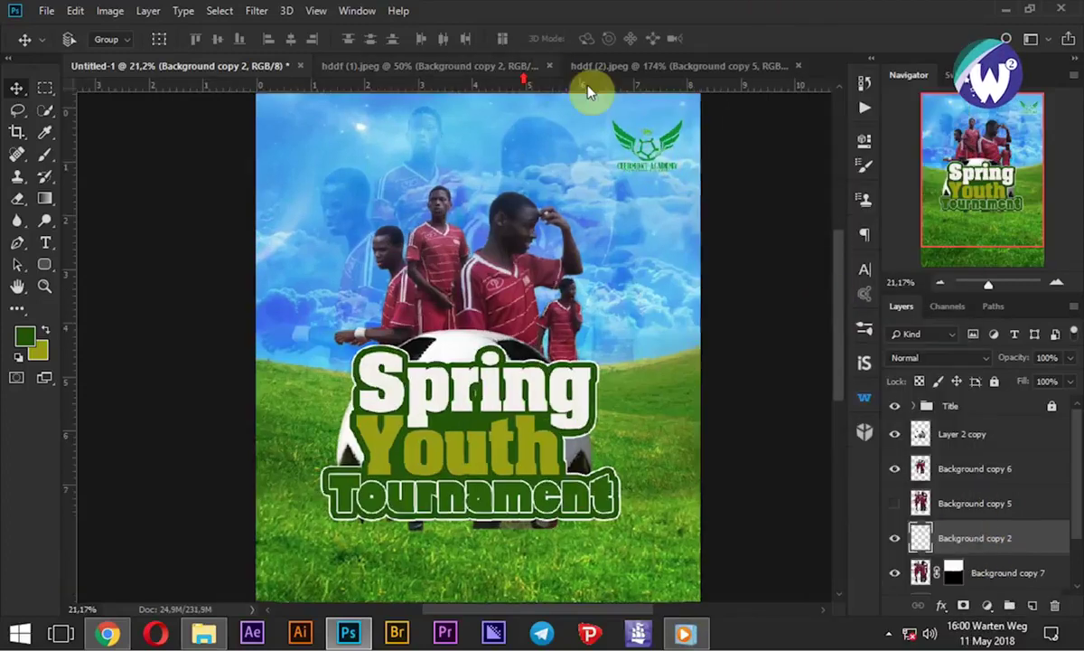
Zoom in and move the Clermont Academy crest left and down
left_click_drag(586, 89, 664, 192)
scroll(664, 191, "up", 2)
scroll(660, 204, "up", 2)
scroll(651, 217, "up", 1)
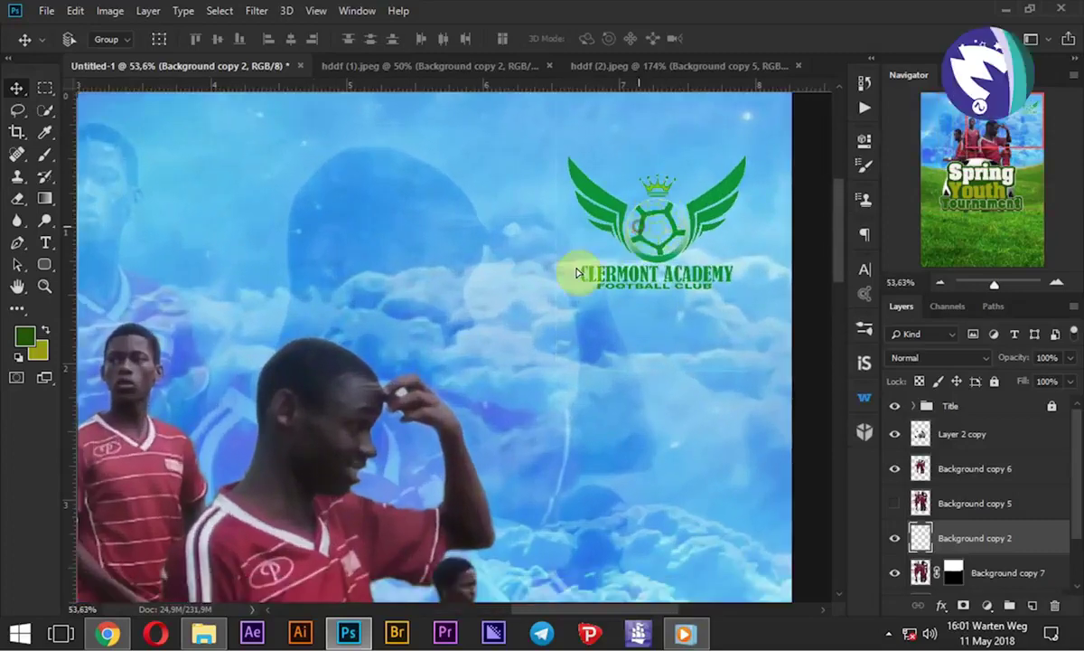
left_click_drag(632, 226, 542, 287)
Marquee strips left, right, below and above the crest, then deselect
left_click(45, 87)
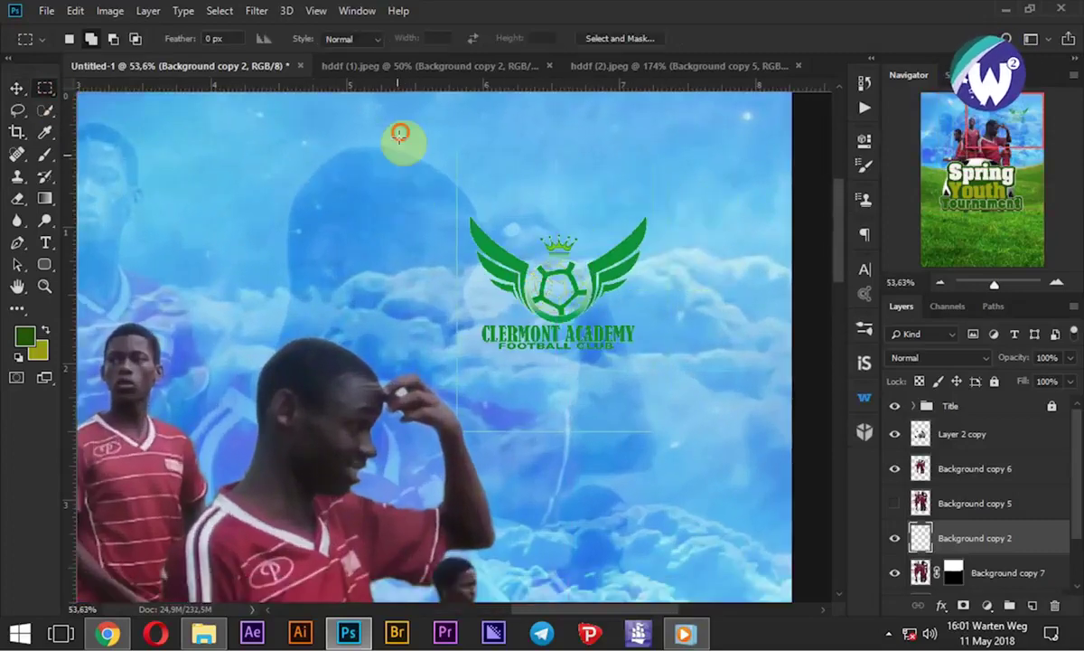
left_click_drag(402, 132, 460, 463)
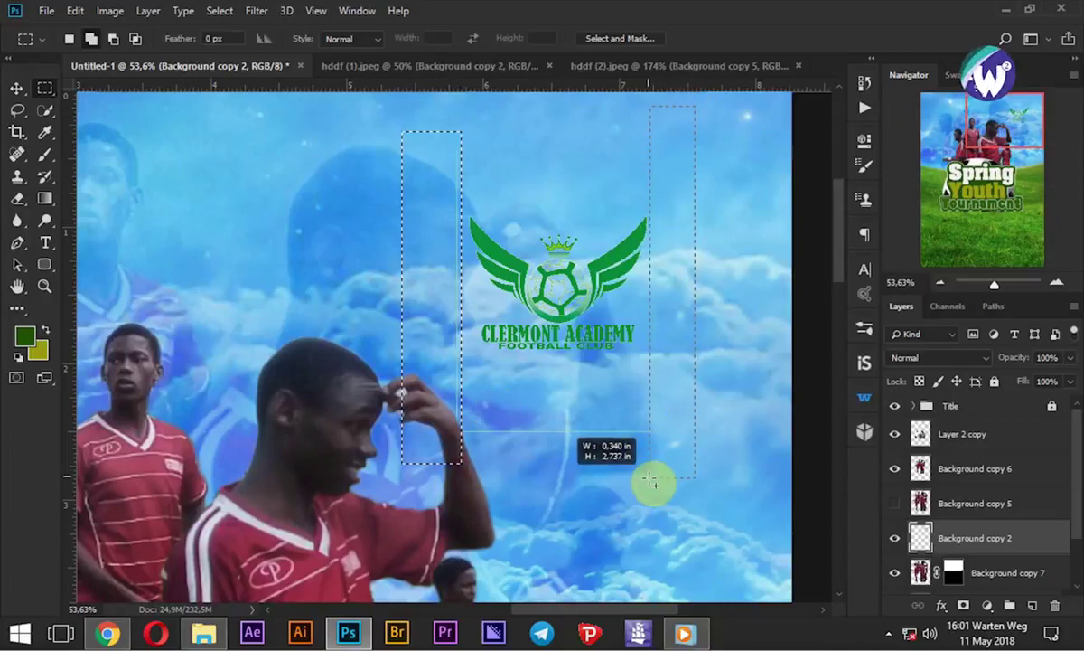
left_click_drag(693, 106, 648, 476)
left_click_drag(704, 531, 366, 431)
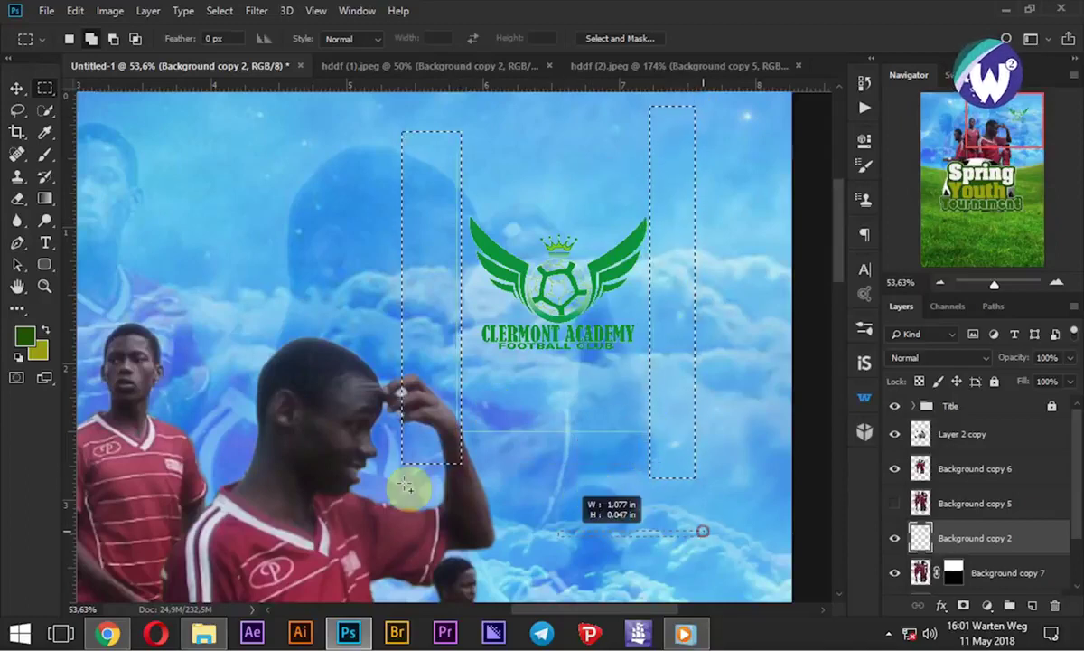
left_click_drag(338, 100, 720, 178)
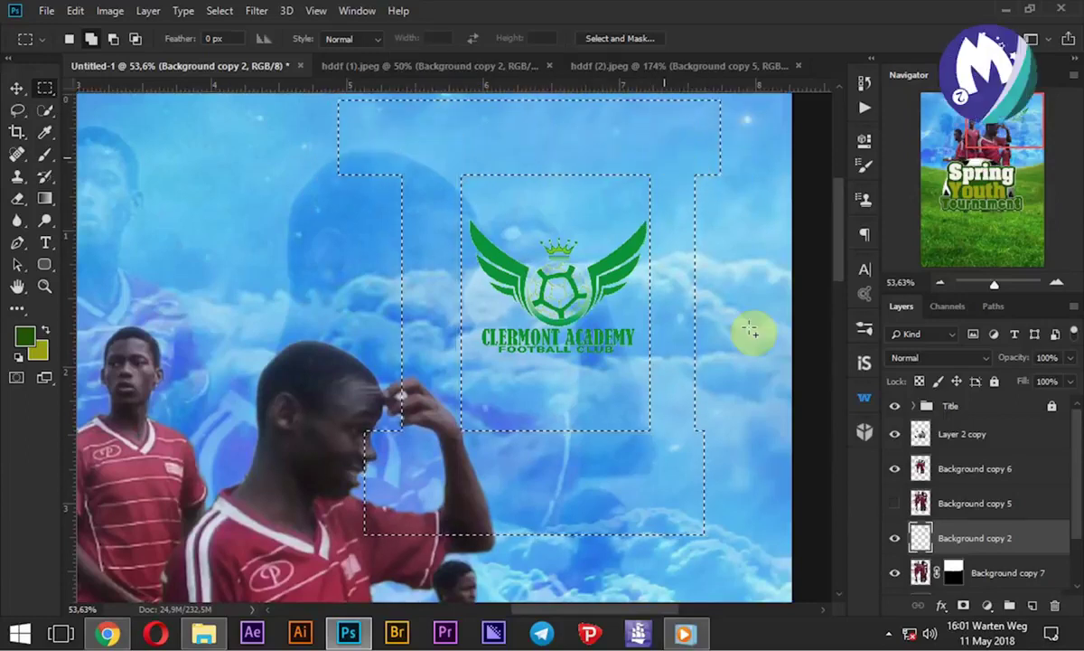
key("ctrl+d")
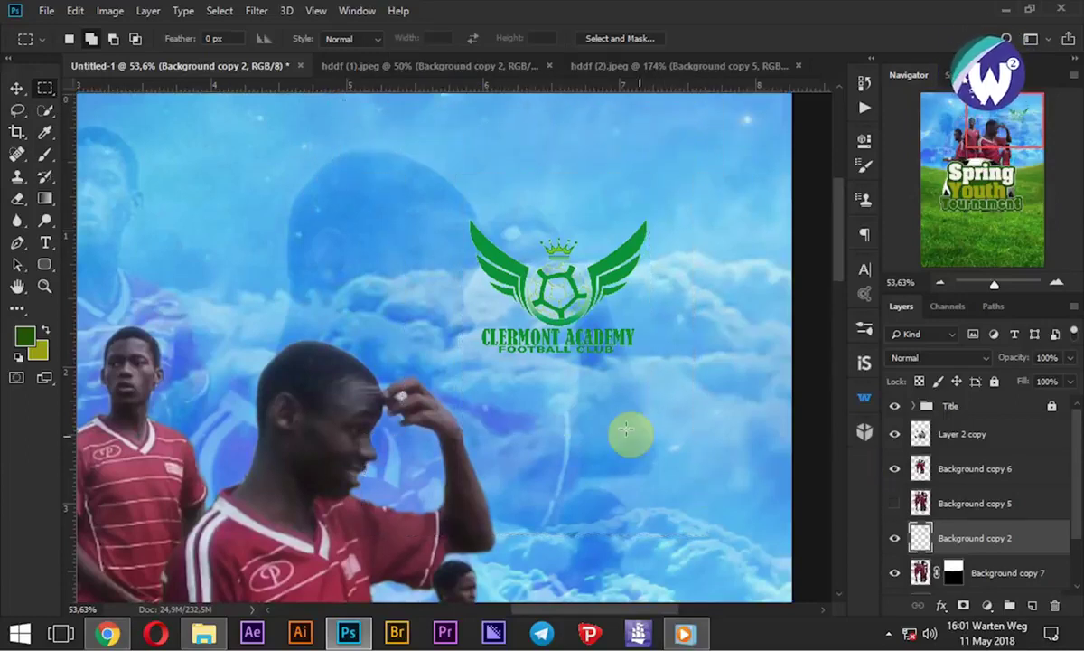
Zoom out and move the crest up and right into the corner
scroll(627, 431, "down", 2)
scroll(626, 431, "down", 1)
mouse_move(578, 361)
left_mouse_down()
mouse_move(617, 314)
mouse_move(624, 325)
left_mouse_up()
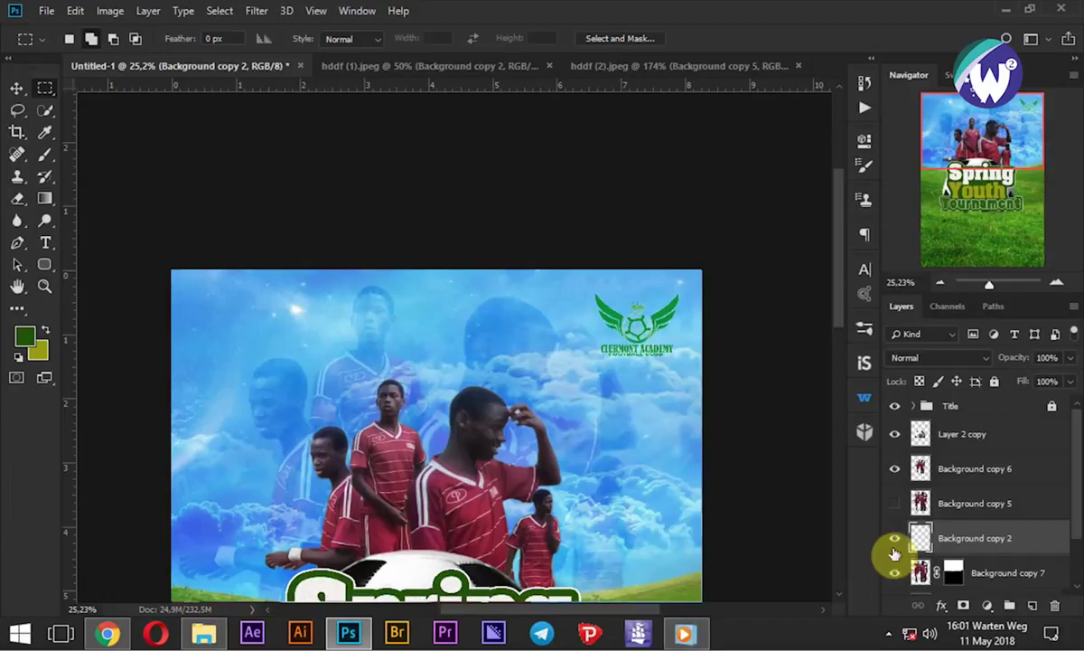
On the hddf (1) layer, select a thin strip along the top edge and set the foreground to #ffffff
scroll(967, 553, "down", 1)
scroll(968, 558, "down", 1)
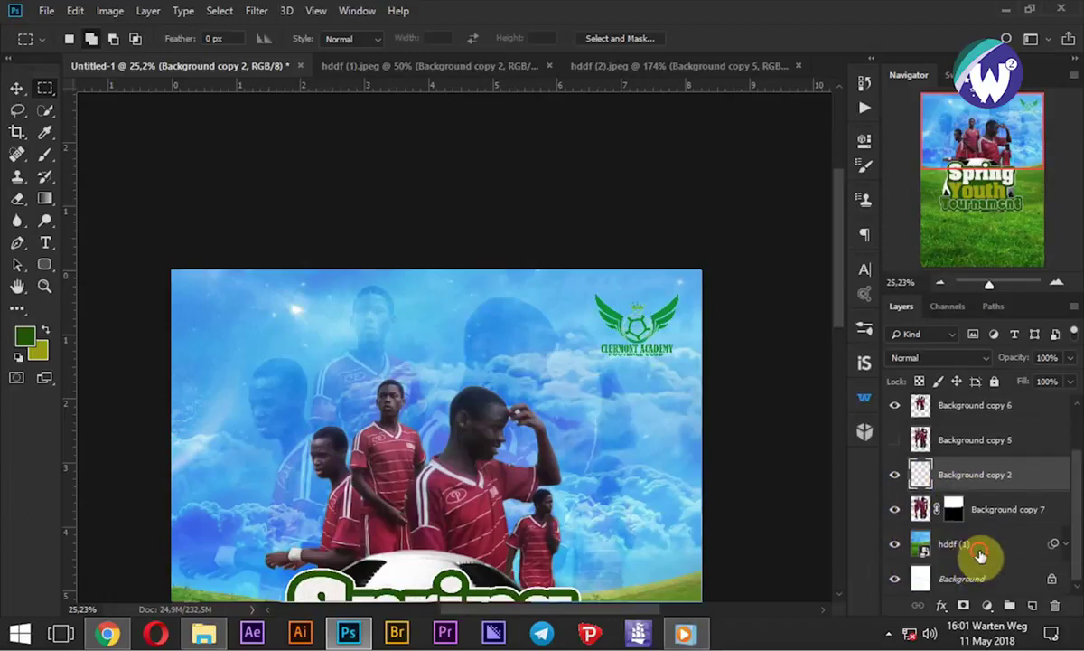
left_click(975, 544)
left_click_drag(152, 255, 714, 283)
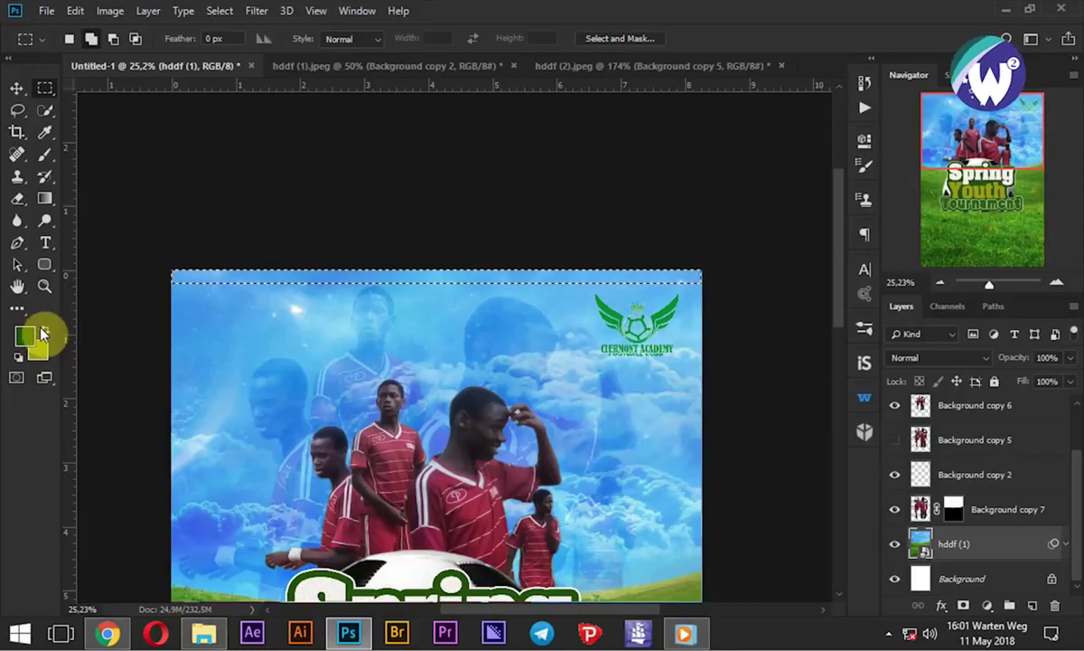
left_click(24, 339)
type("ffffff")
left_click(958, 188)
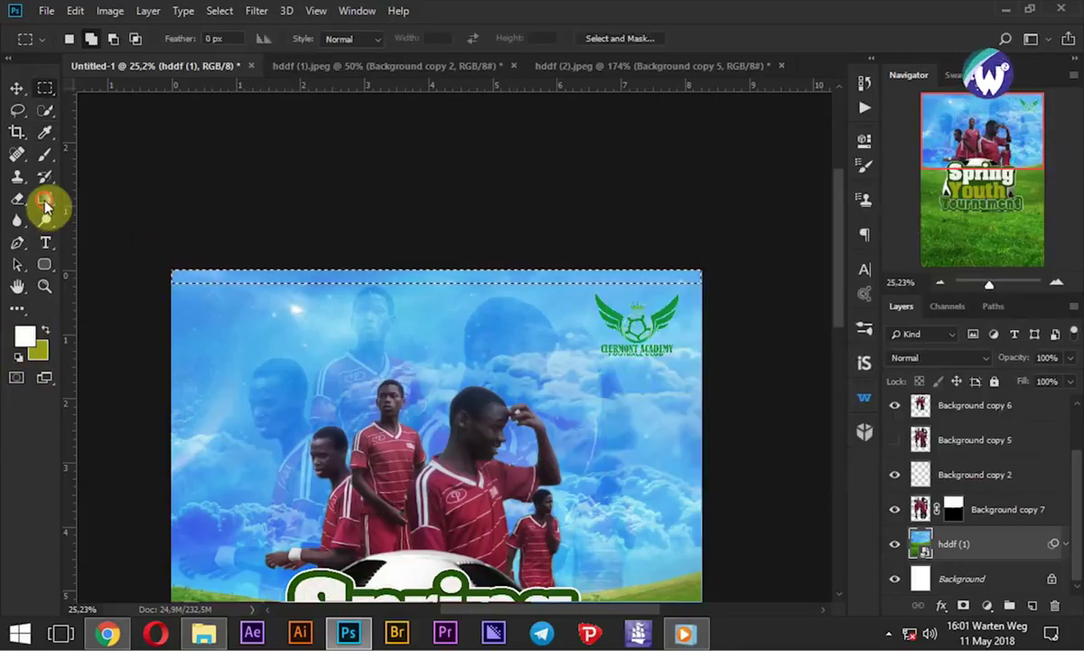
Fill the top strip with white on a new empty layer using the Paint Bucket
left_click_drag(46, 199, 108, 219)
left_click(108, 216)
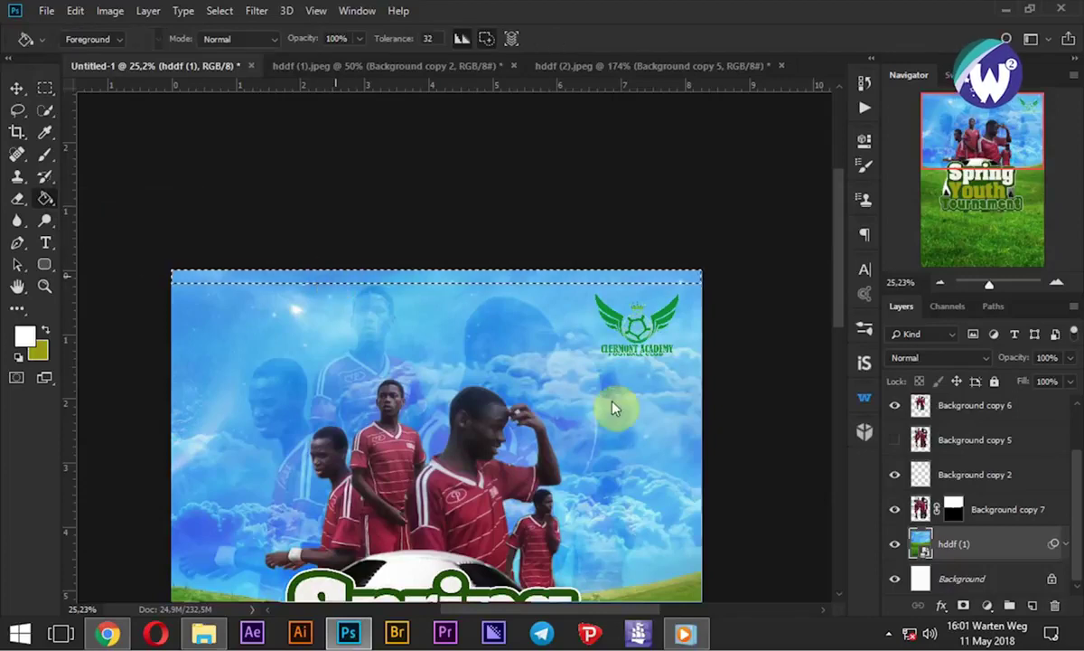
left_click(1032, 605)
left_click(1032, 606)
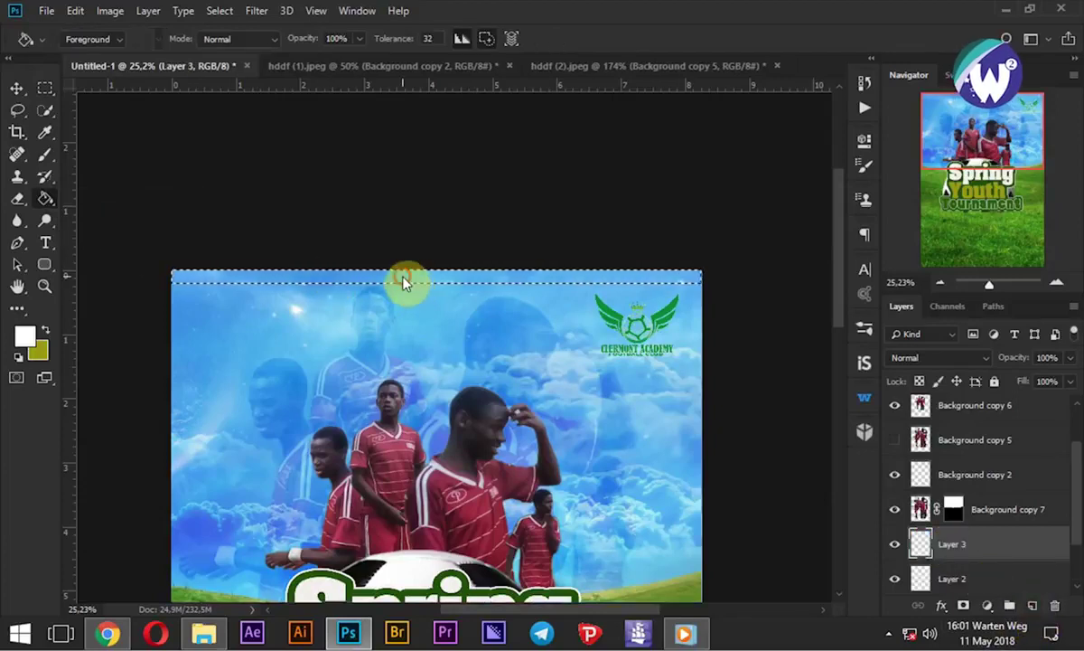
left_click(404, 276)
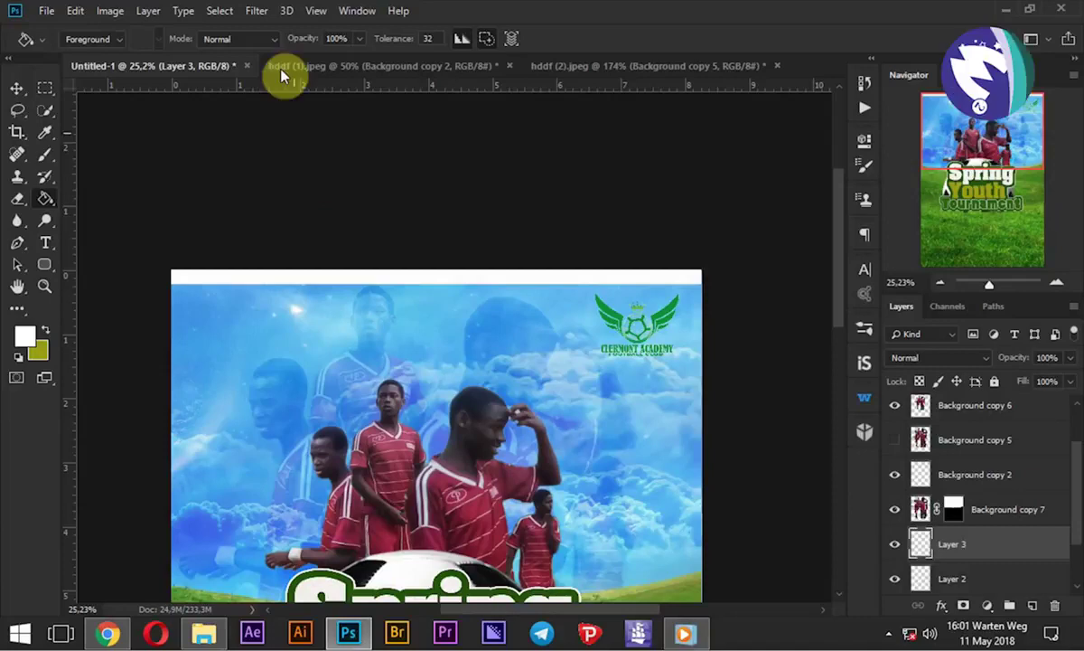
Bring up the Gaussian Blur filter from Filter > Blur
left_click(221, 10)
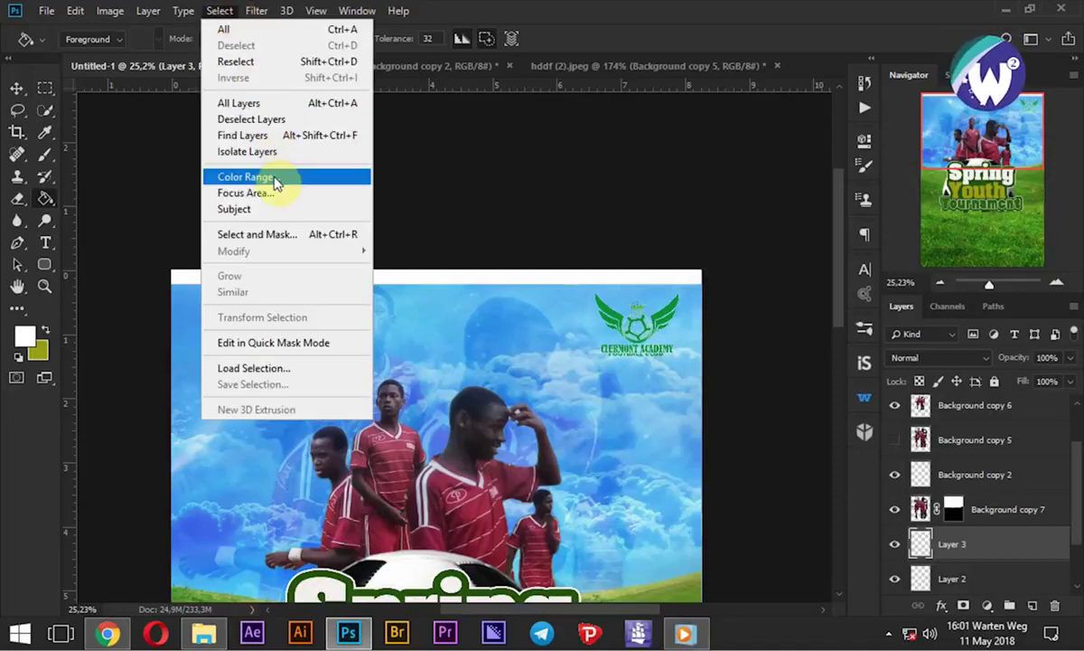
left_click(302, 219)
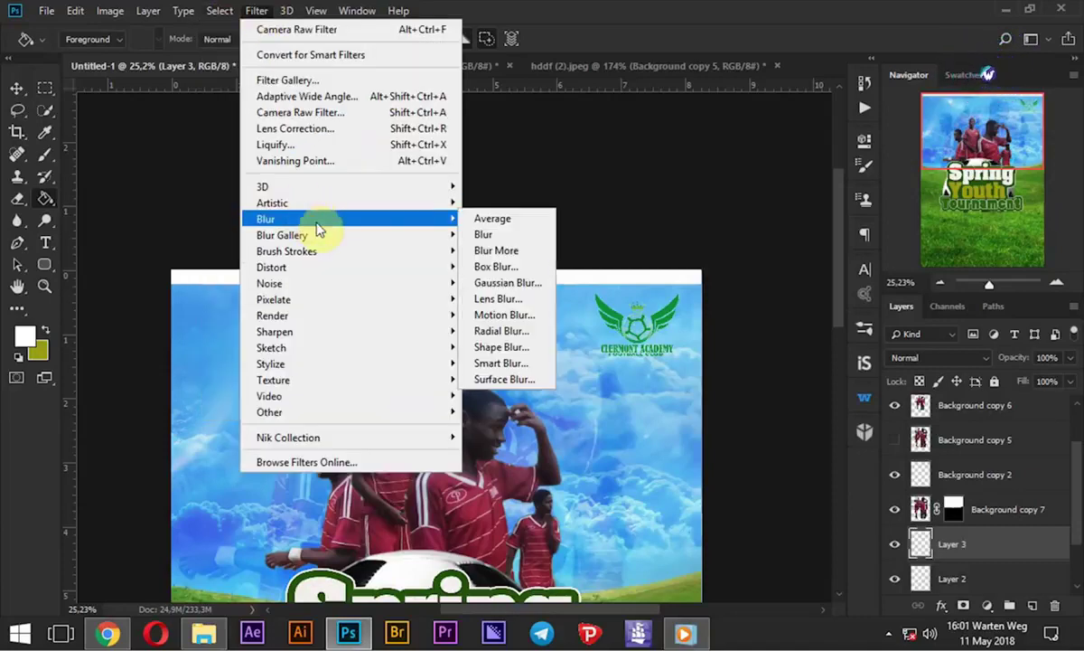
left_click(543, 287)
Gaussian-blur the white strip with a large radius, duplicate it, and stretch the copy taller downward
left_click_drag(704, 370, 753, 381)
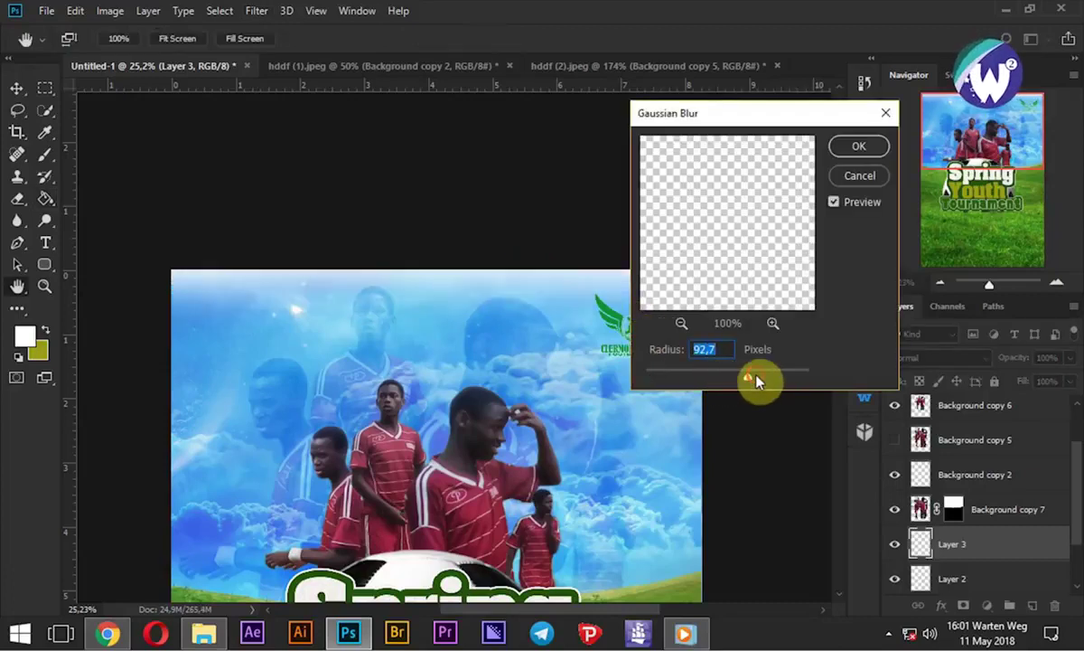
left_click(860, 150)
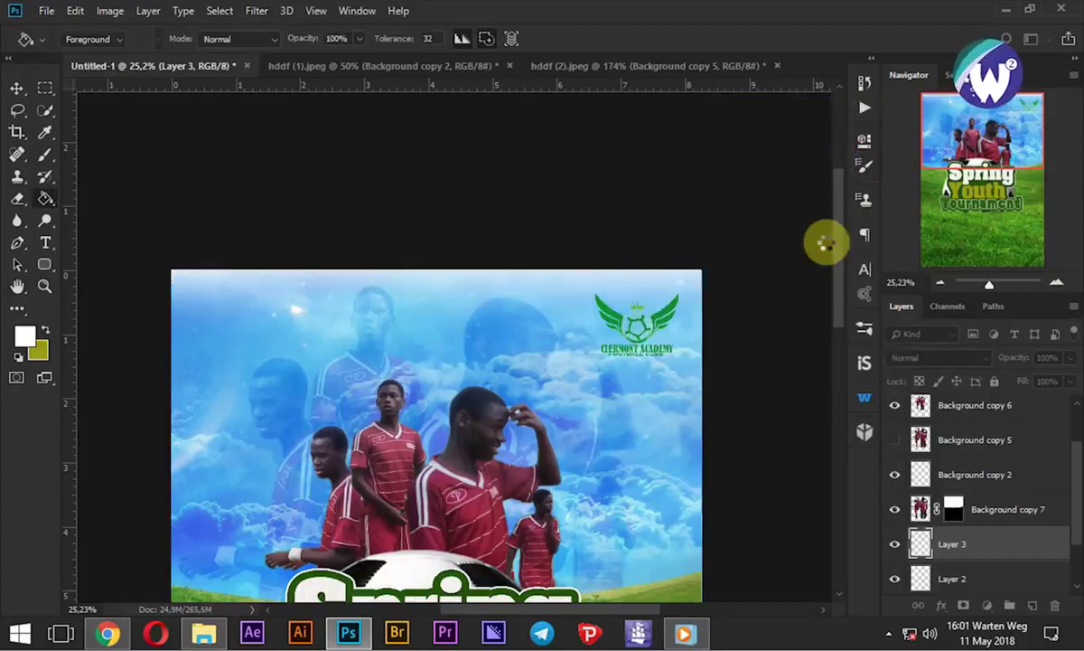
left_click_drag(997, 552, 991, 542)
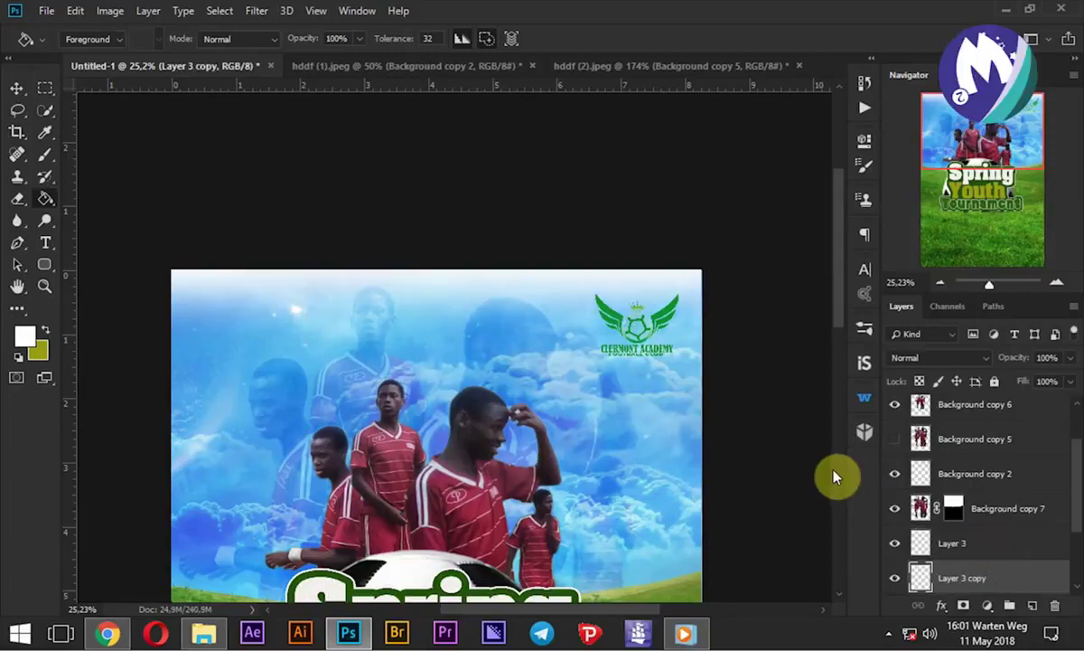
key("ctrl+t")
mouse_move(434, 354)
left_mouse_down()
mouse_move(457, 430)
mouse_move(581, 436)
left_mouse_up()
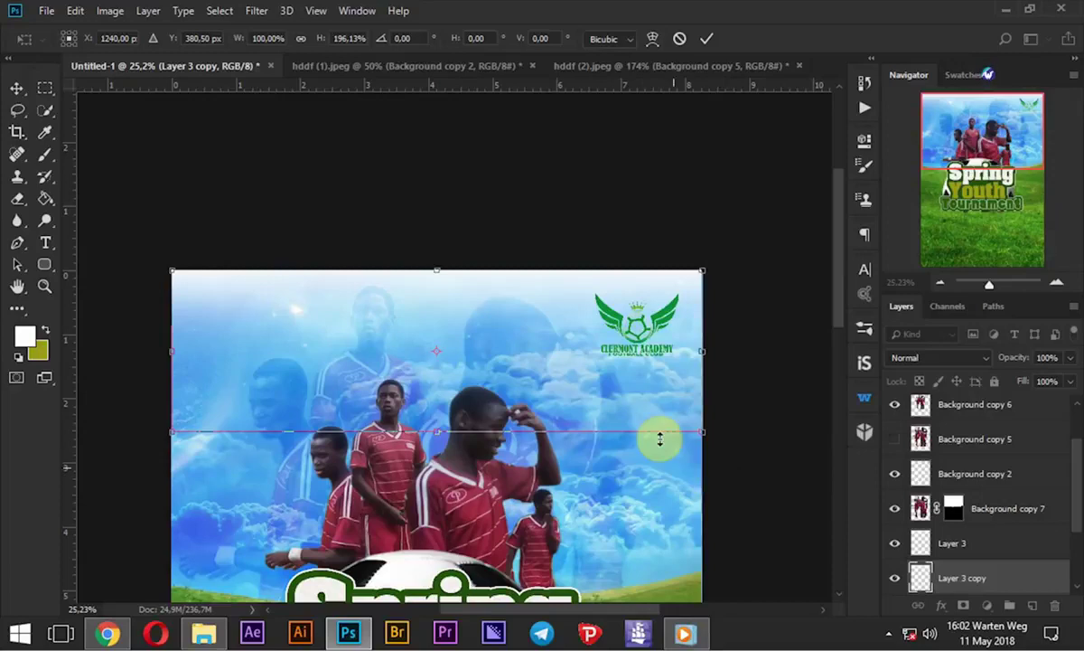
left_click(706, 40)
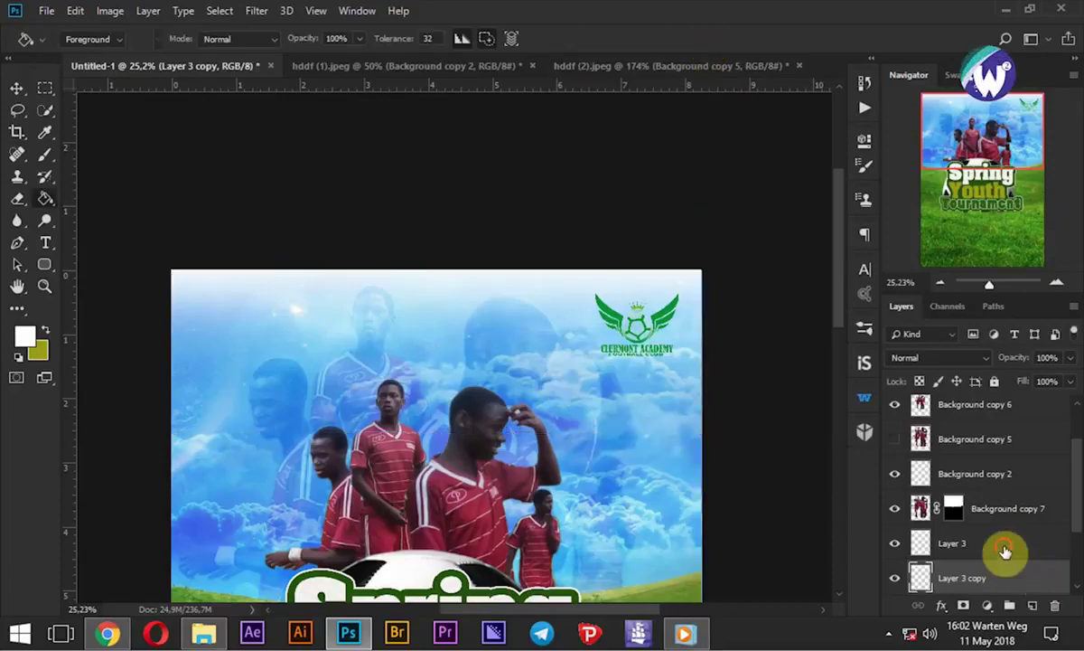
Stretch Layer 3's blurred strip taller at both its top and bottom edges
left_click(1003, 549)
key("ctrl+t")
left_click_drag(448, 355, 452, 386)
left_click_drag(438, 268, 437, 253)
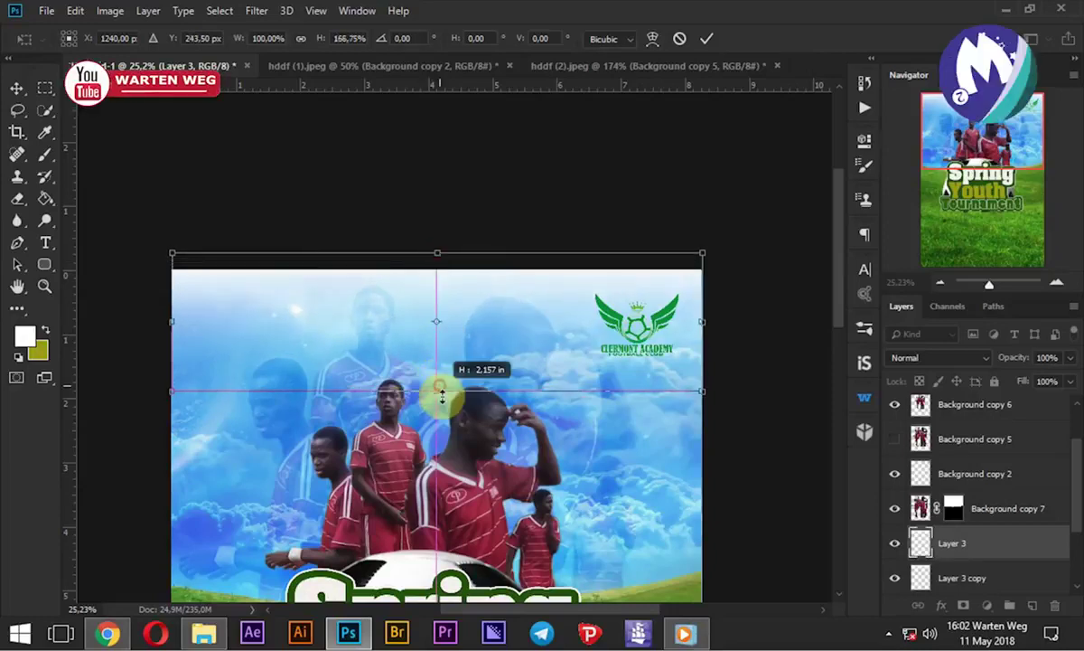
left_click(707, 39)
key("g")
scroll(576, 439, "down", 1)
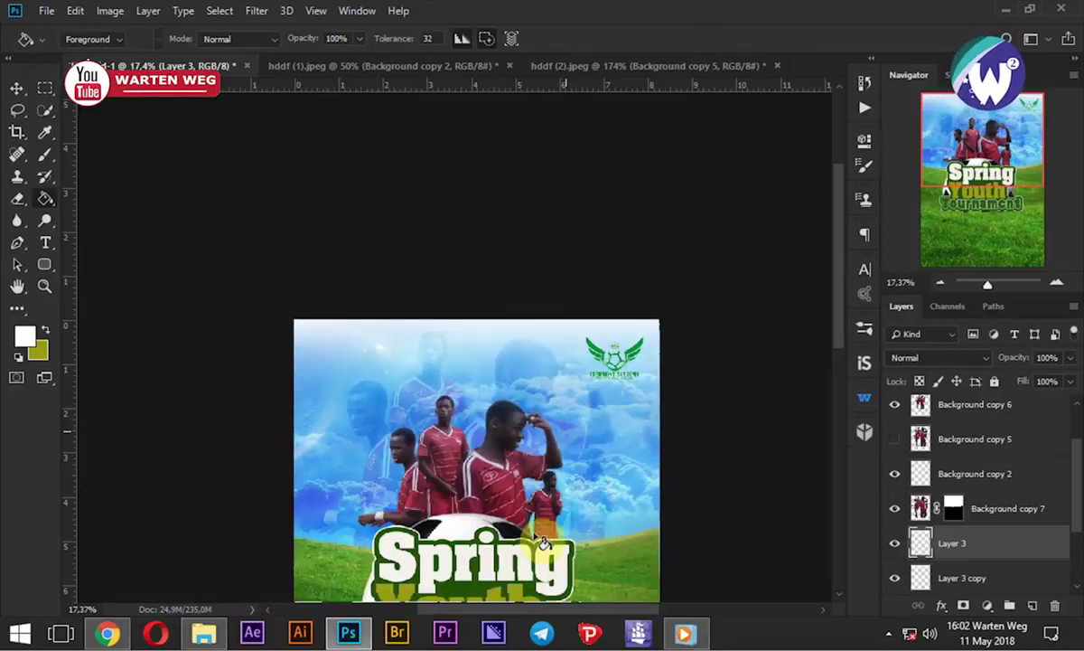
scroll(485, 496, "down", 2)
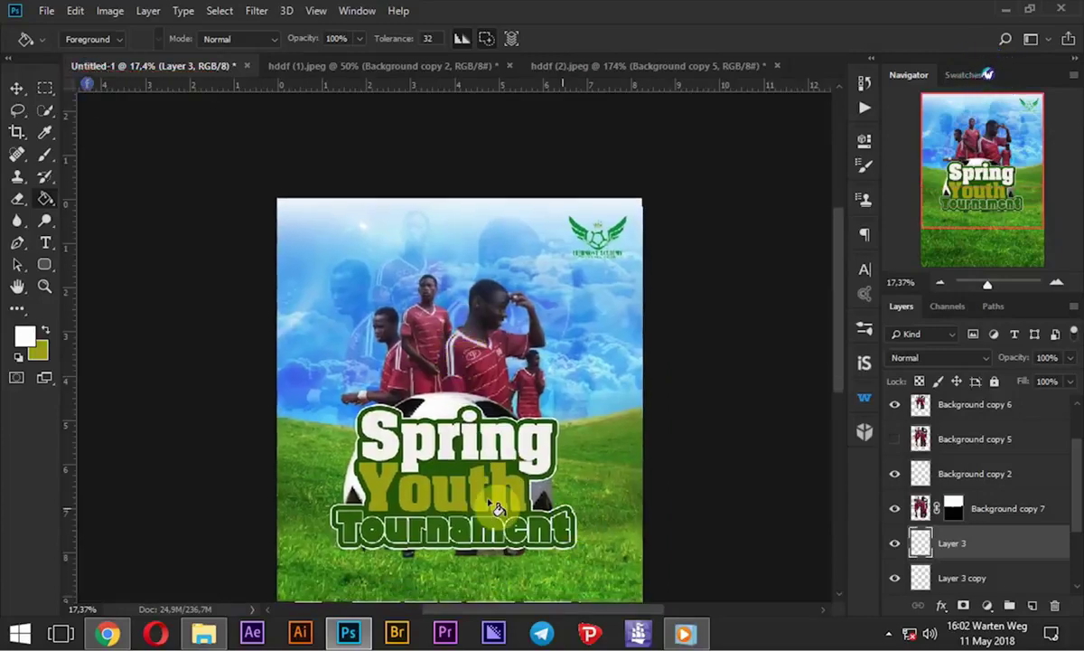
left_click(203, 633)
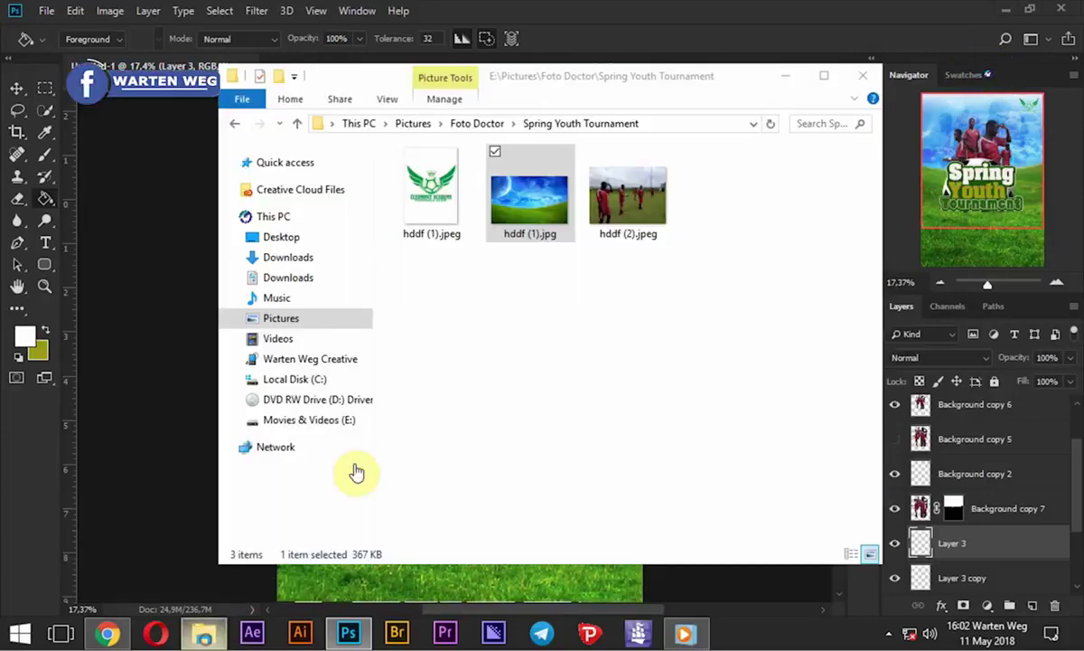
Place the round Warten Weg W logo from Pictures, shrink it, and move it to the top-left corner
left_click(282, 320)
scroll(443, 379, "down", 10)
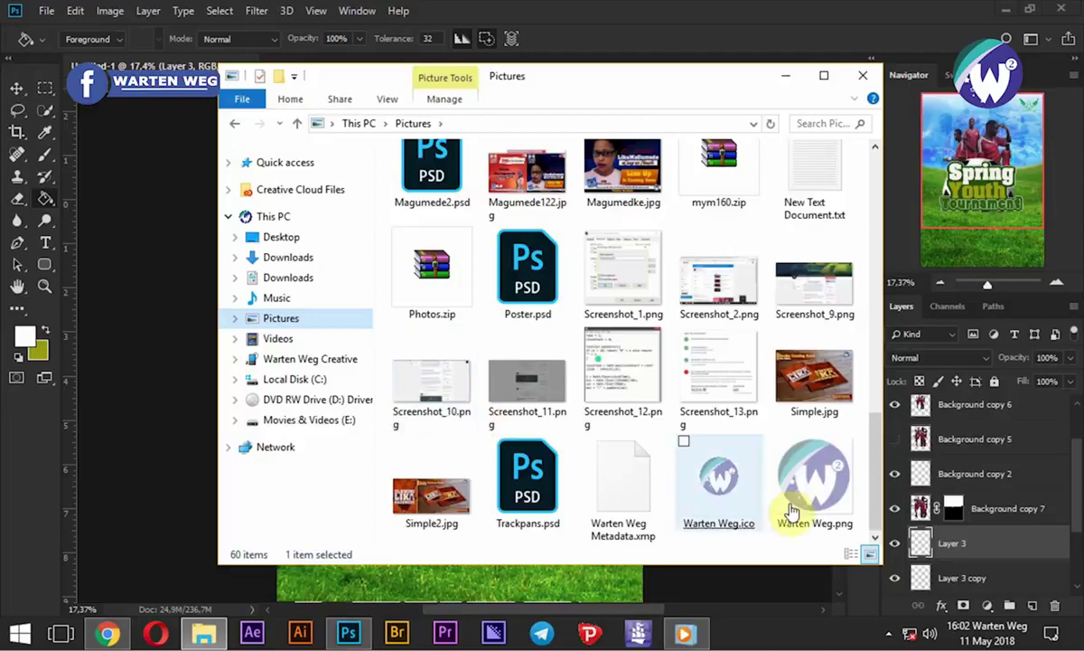
mouse_move(813, 483)
left_mouse_down()
mouse_move(178, 402)
mouse_move(472, 346)
left_mouse_up()
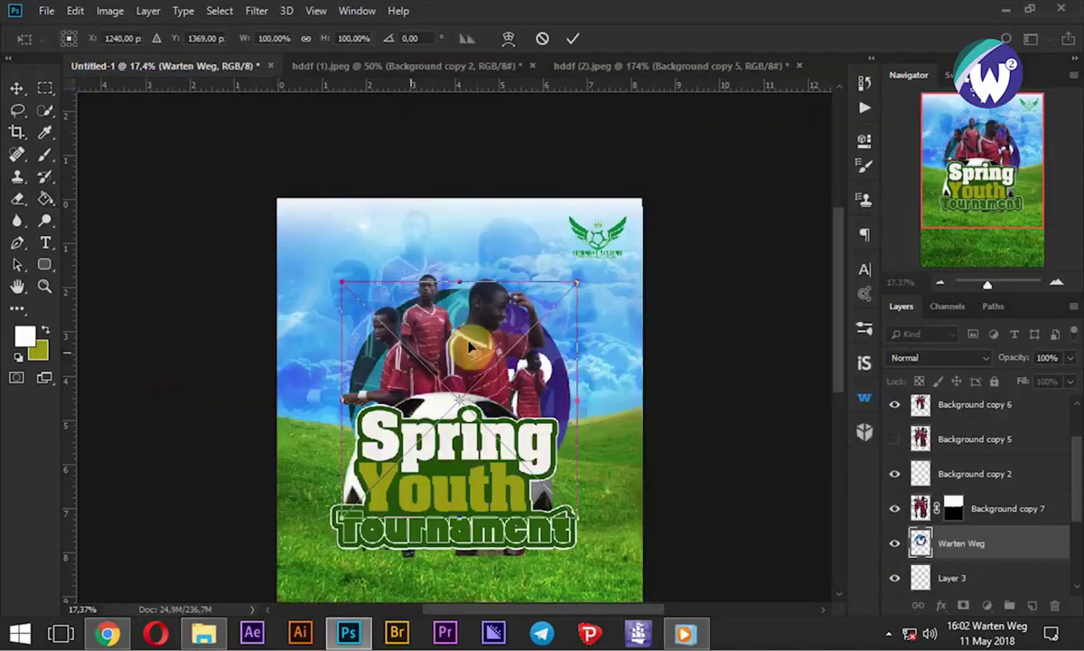
left_click_drag(577, 517, 364, 333)
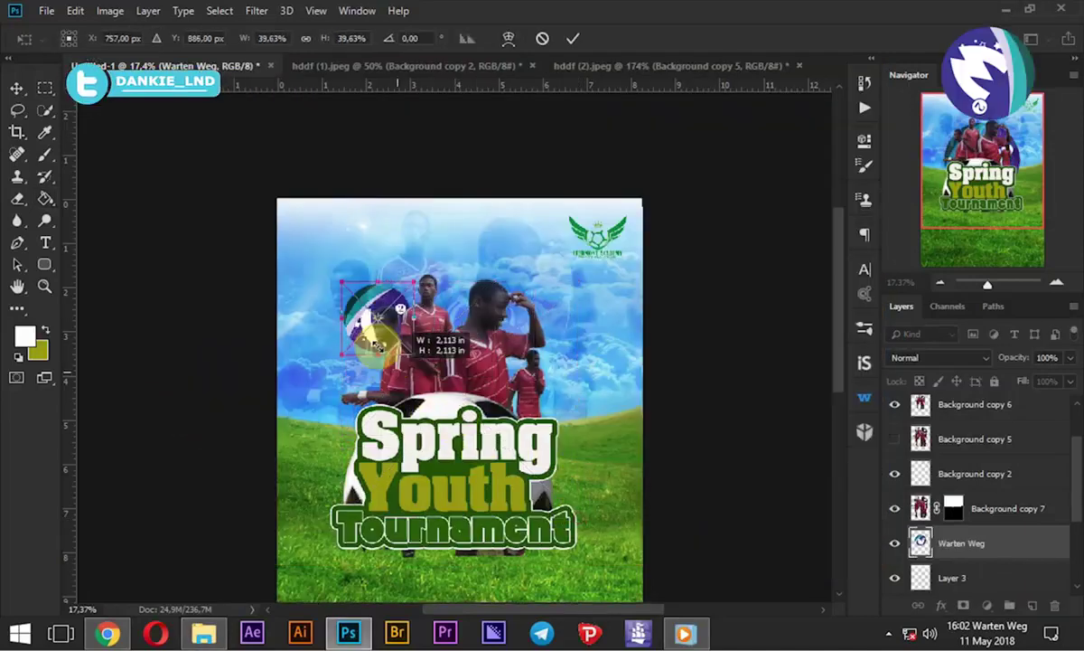
left_click(572, 38)
key("g")
left_click_drag(366, 314, 322, 246)
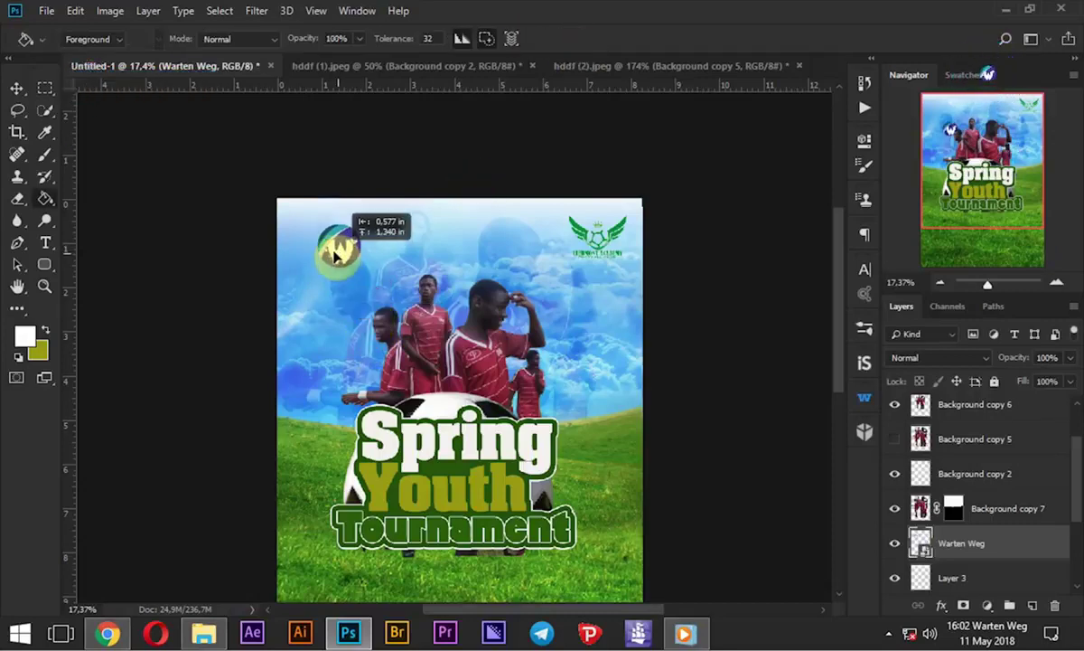
left_click_drag(321, 245, 318, 242)
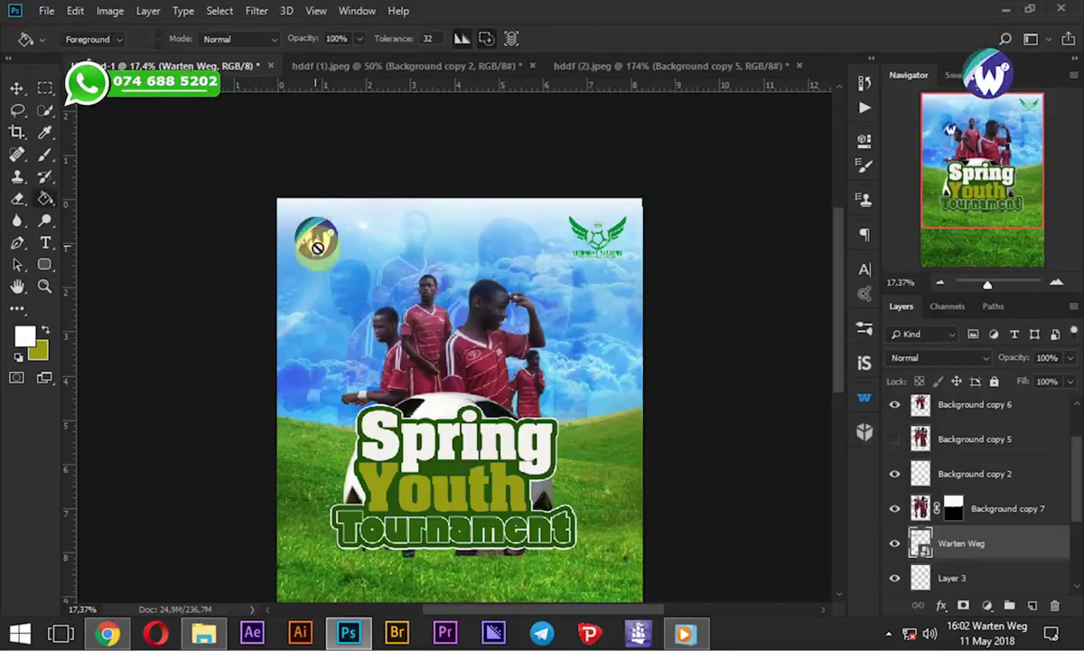
Fit the whole poster in view, show the rulers, and select the Background copy 5 layer
scroll(627, 420, "down", 3)
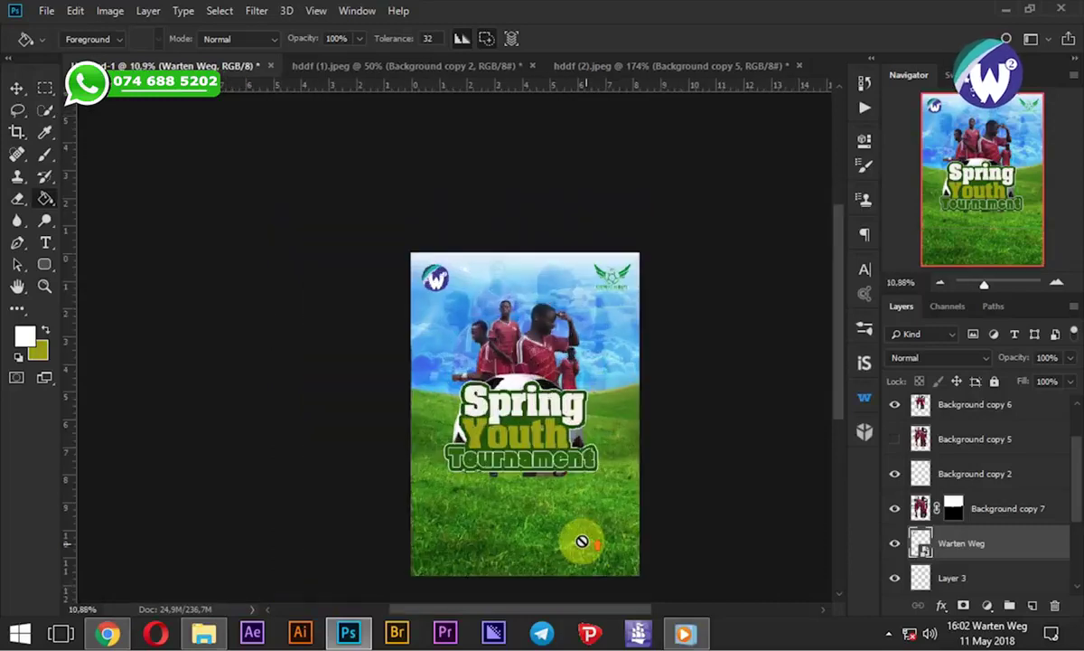
scroll(581, 537, "up", 3)
left_click_drag(528, 549, 484, 434)
key("ctrl+r")
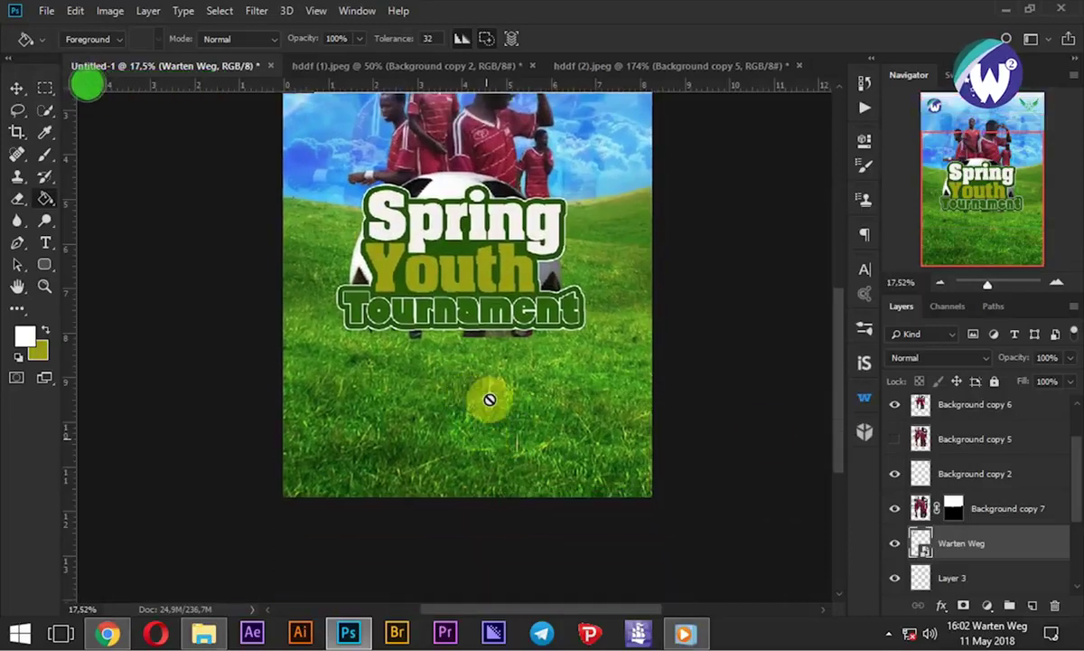
left_click(953, 447)
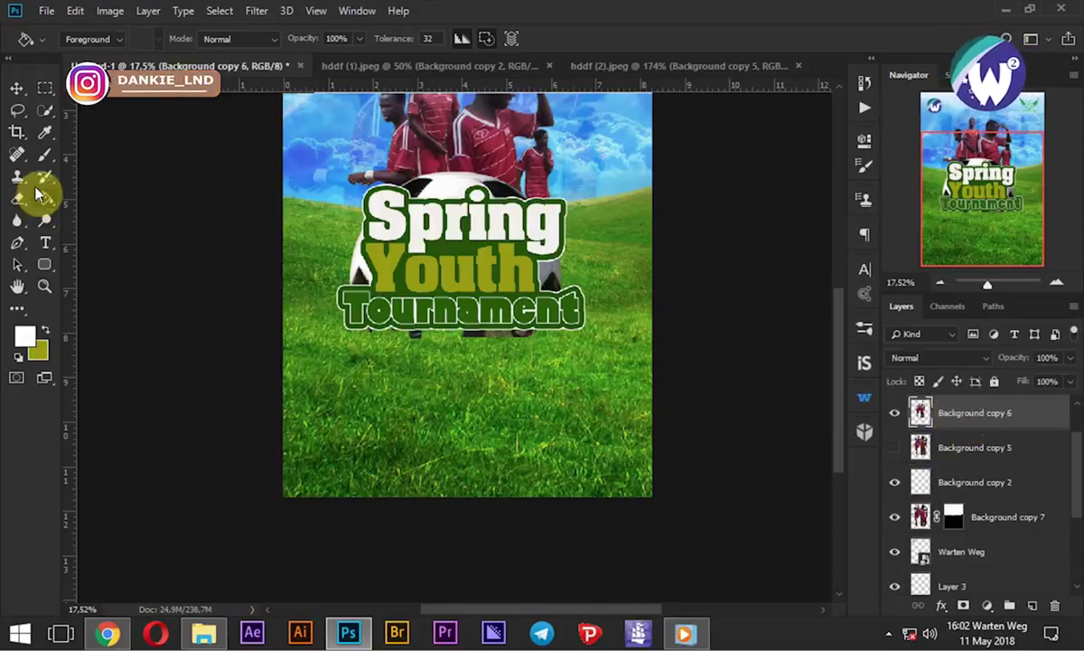
Erase part of the active layer with an enlarged Eraser brush
left_click(17, 198)
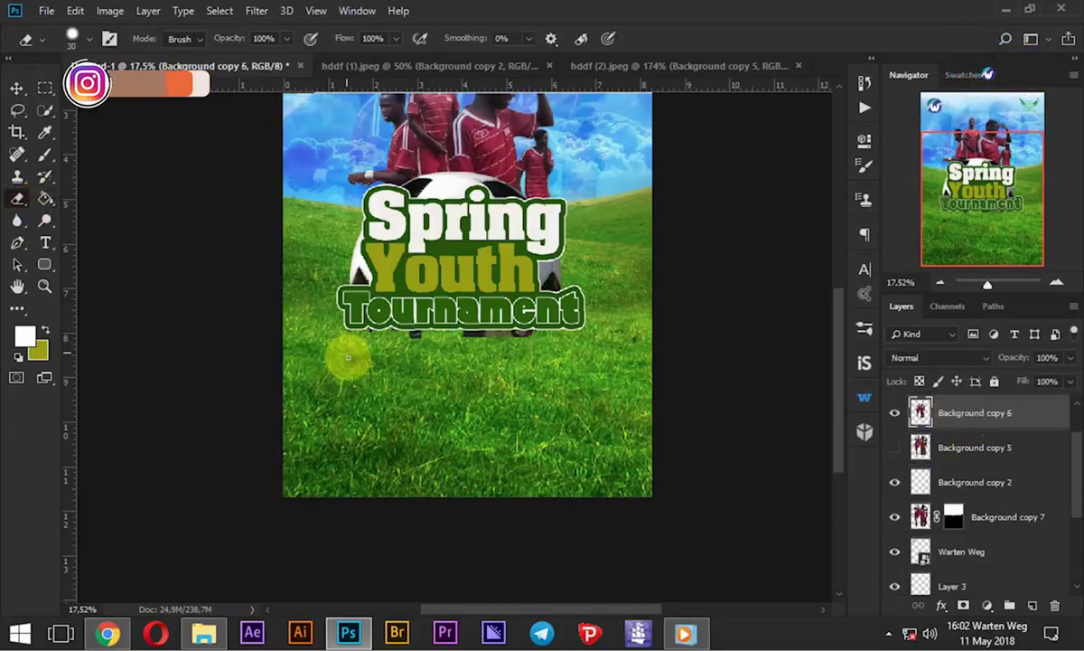
key("bracketright")
key("bracketright")
key("bracketright")
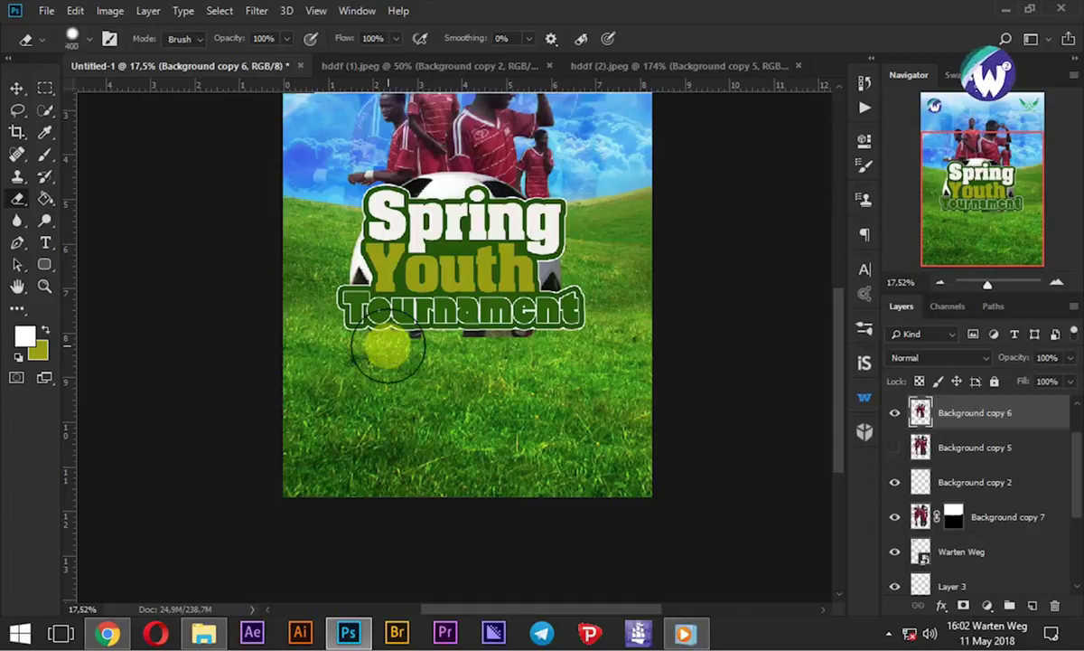
key("bracketright")
key("bracketright")
key("bracketright")
left_click(540, 342)
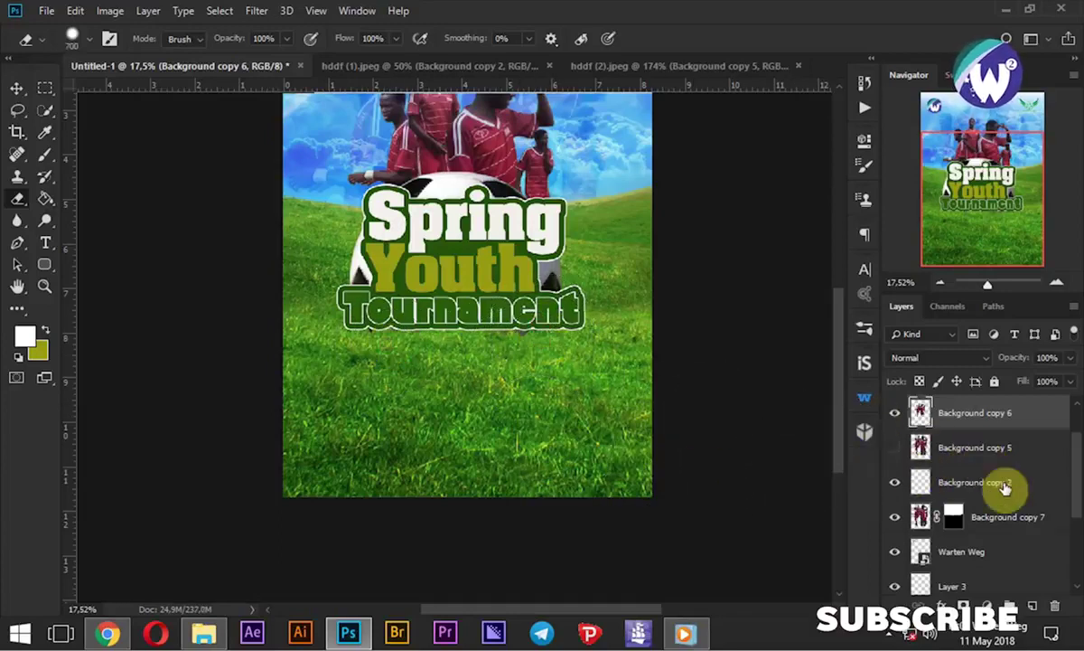
scroll(976, 479, "up", 2)
Delete Background copy 5 and drag the Warten Weg layer to the top of the stack
left_click(963, 438)
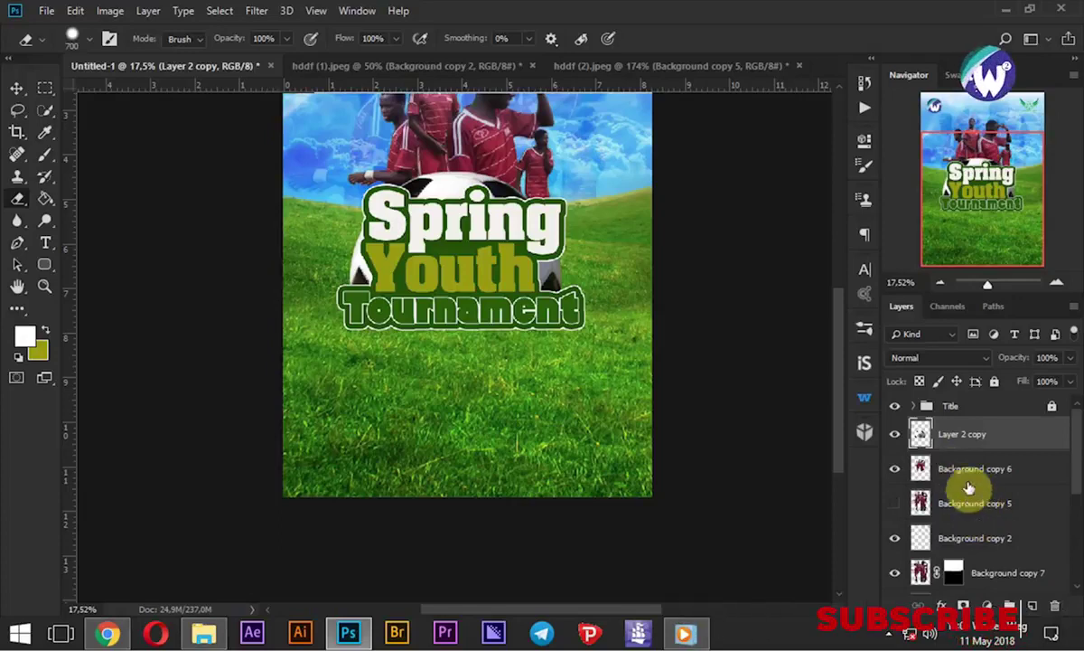
left_click(981, 517)
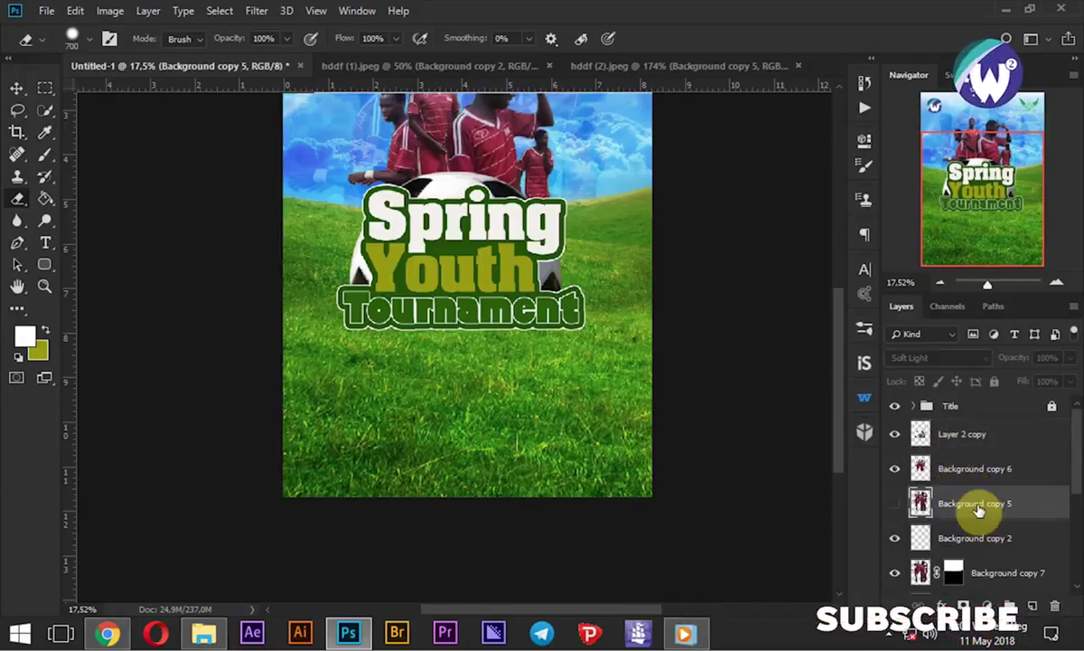
key("Delete")
scroll(976, 522, "down", 2)
mouse_move(977, 519)
left_mouse_down()
mouse_move(961, 366)
mouse_move(968, 410)
left_mouse_up()
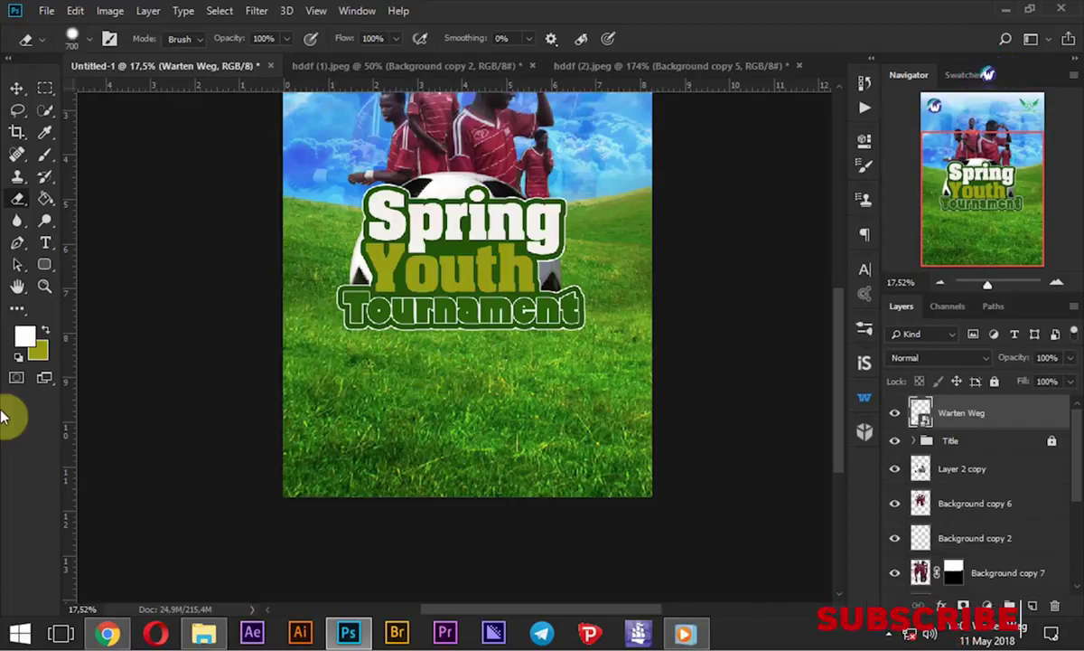
Add a 'Clermont' text layer on the left of the grass below the title
left_click(46, 242)
left_click(407, 409)
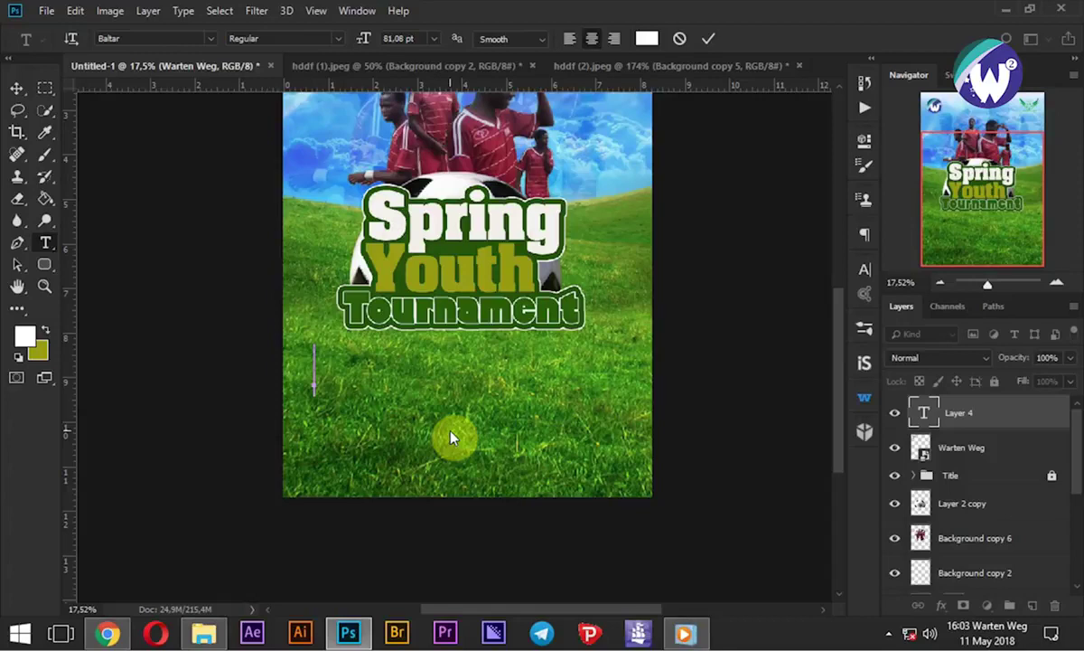
type("Cle")
type("rmont")
left_click_drag(383, 405, 468, 414)
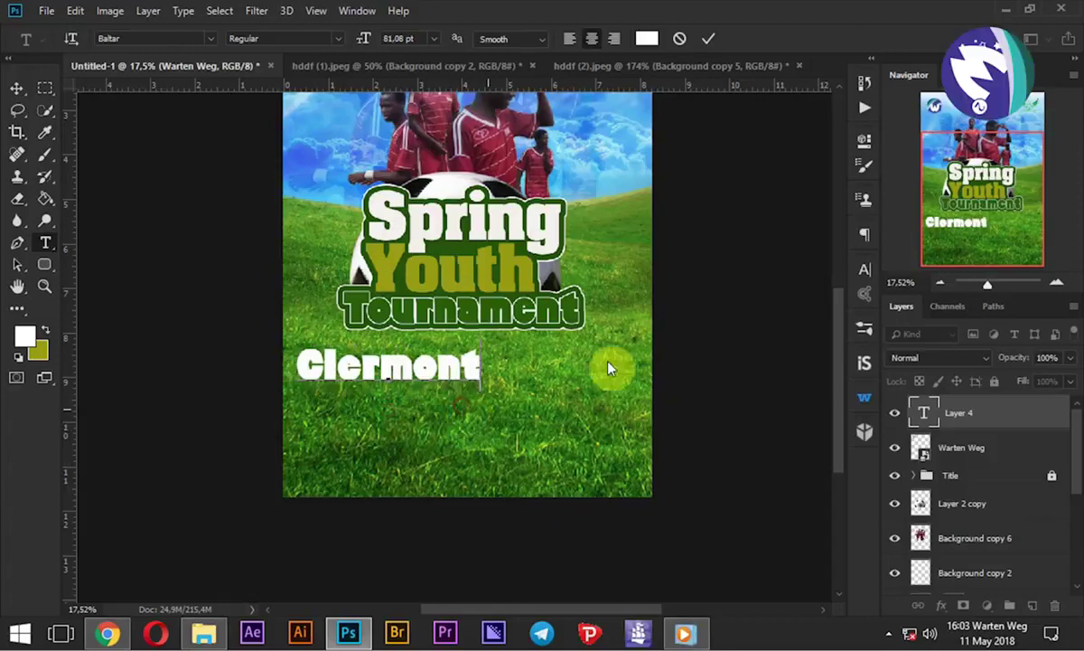
left_click(709, 40)
Turn on All Caps for CLERMONT and shrink it to fit inside the poster
left_click(862, 144)
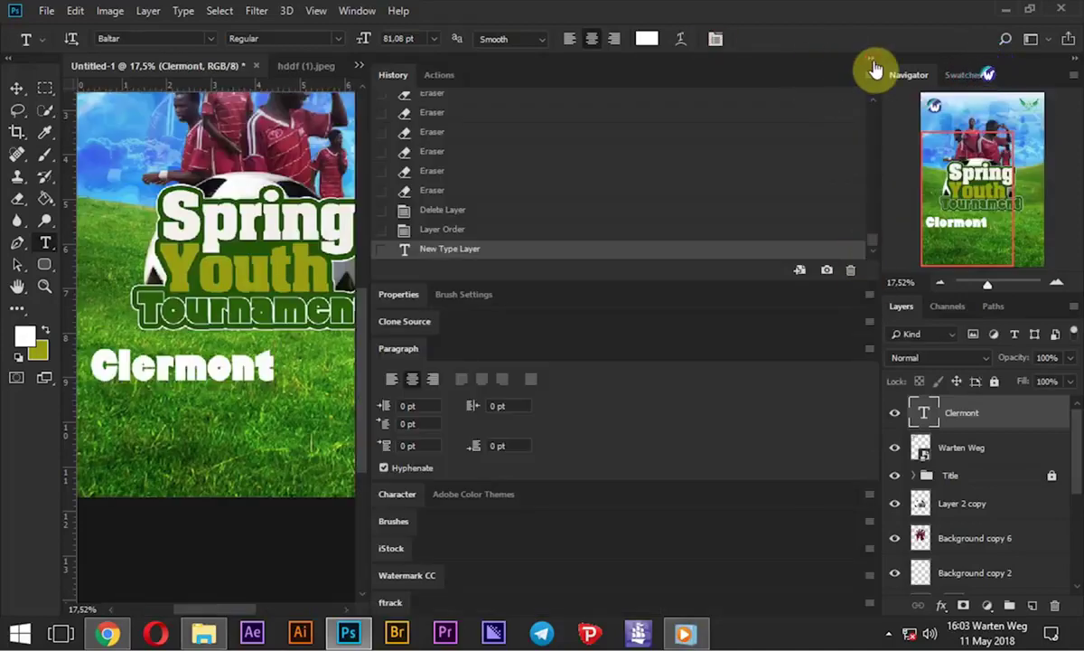
left_click(872, 63)
left_click(865, 270)
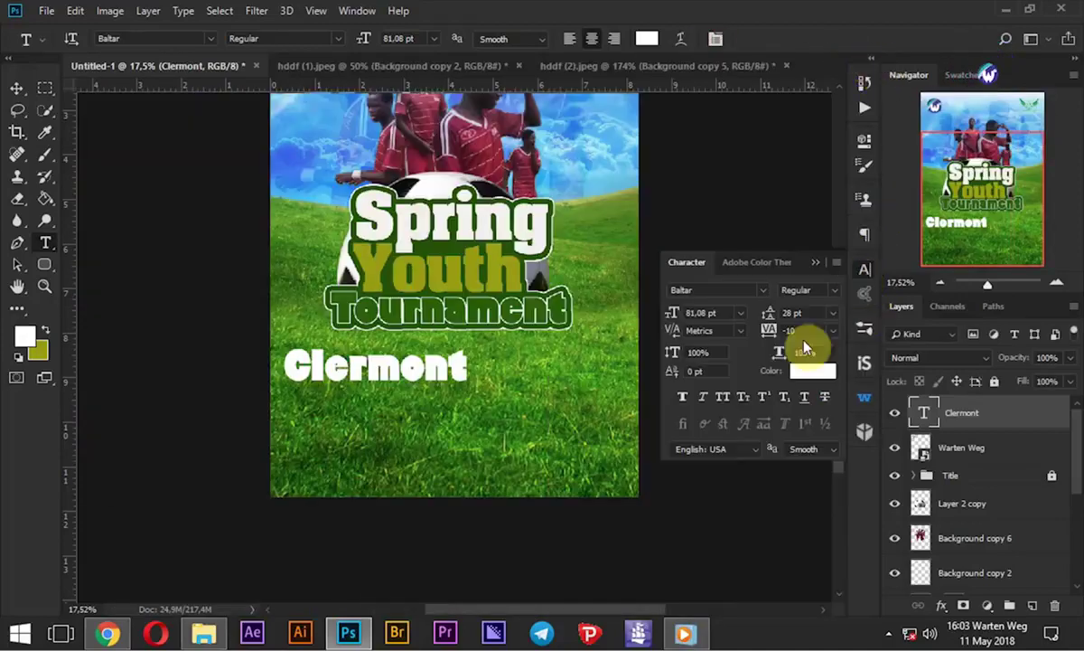
left_click(722, 397)
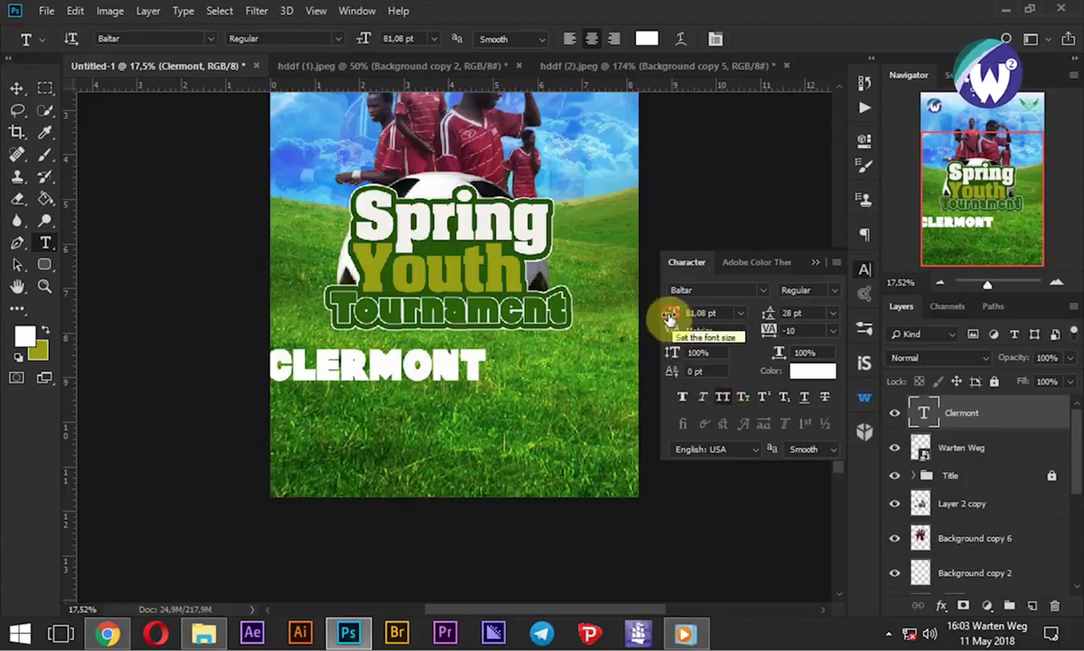
left_click(439, 384)
left_click_drag(435, 380, 449, 364)
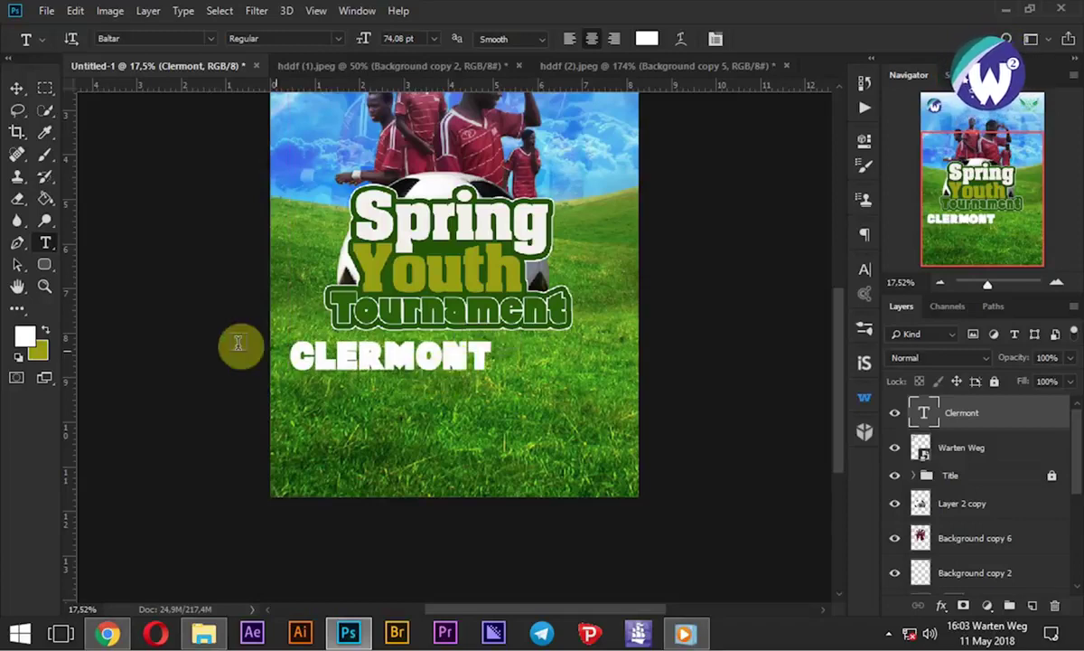
Drag vertical guides from the ruler near the poster's left and right edges
left_click_drag(72, 341, 287, 336)
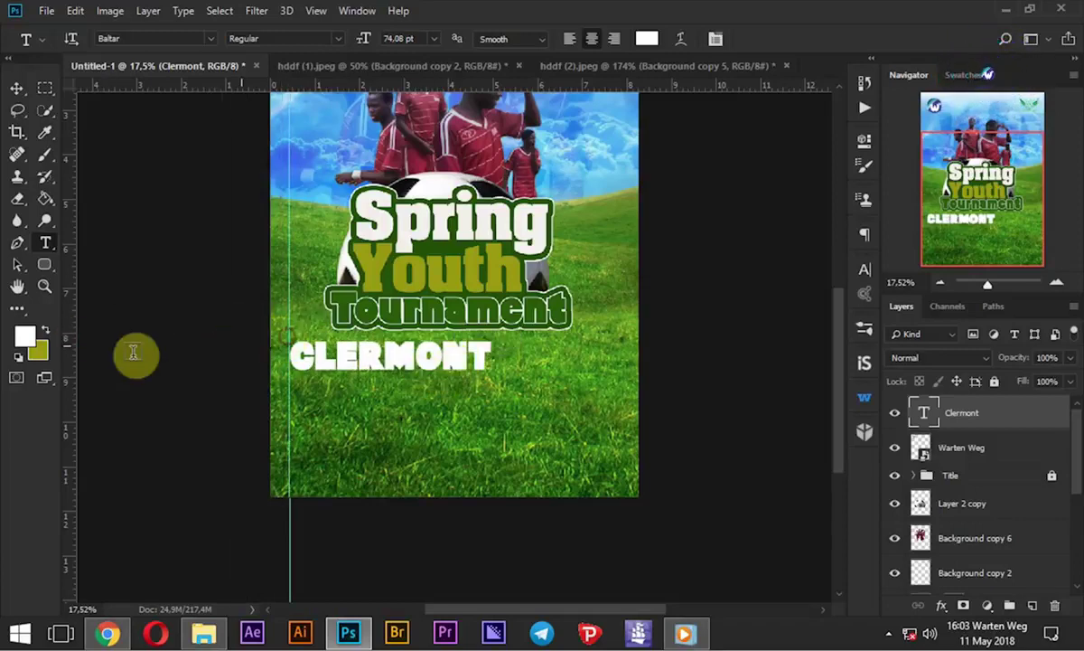
left_click_drag(72, 371, 612, 376)
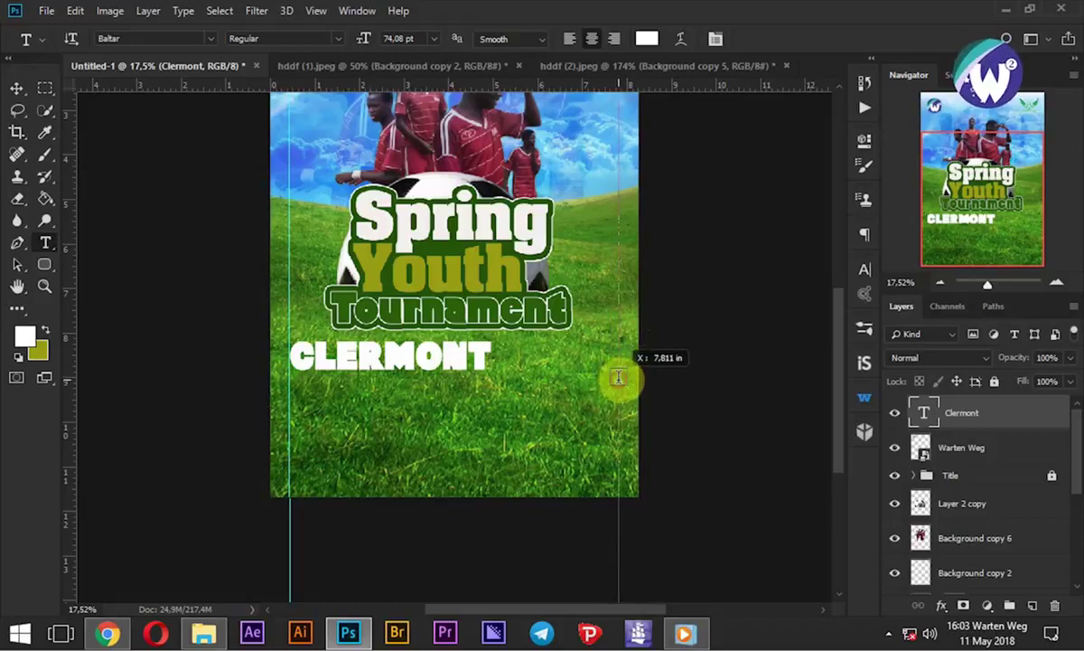
left_click_drag(618, 377, 618, 378)
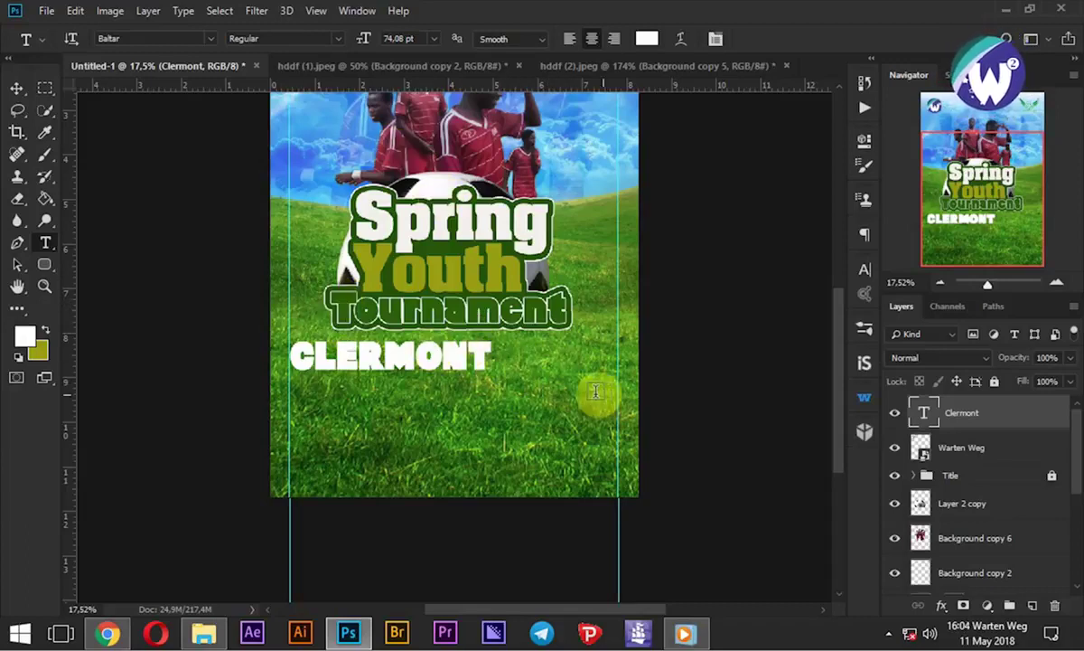
Type a two-line 'JOINING / FEE R500' text block right of CLERMONT
left_click(529, 365)
type("JOININ")
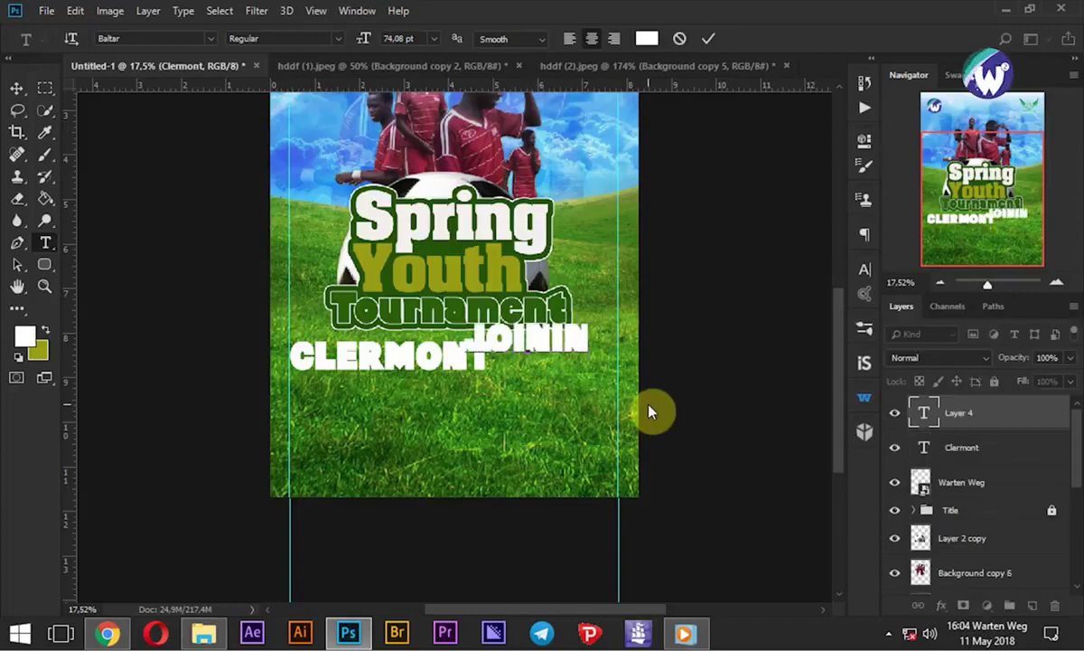
type("G")
key("Return")
type("FEE K")
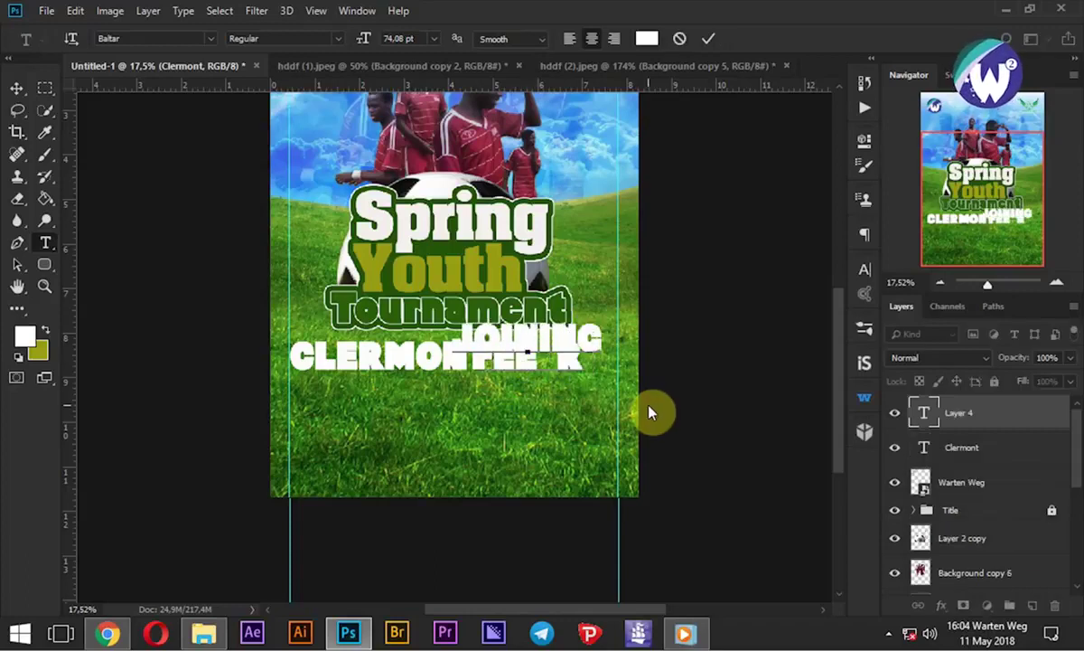
type("500")
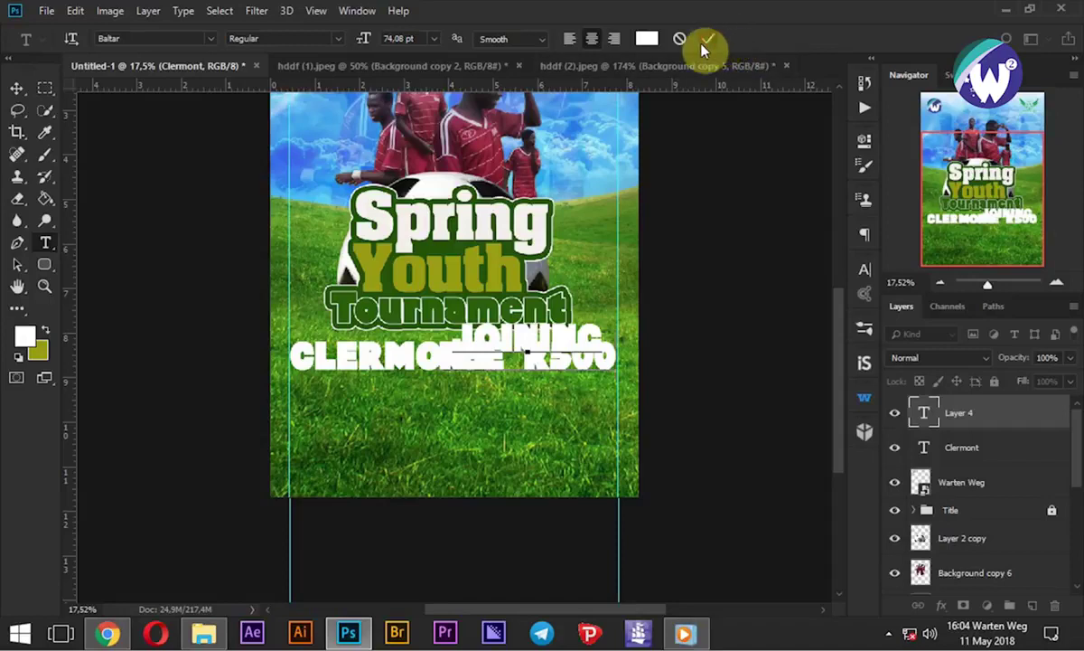
left_click(706, 40)
Shrink the fee text to 49 pt, move it clear of CLERMONT, and keep All Caps on
left_click_drag(366, 42, 345, 41)
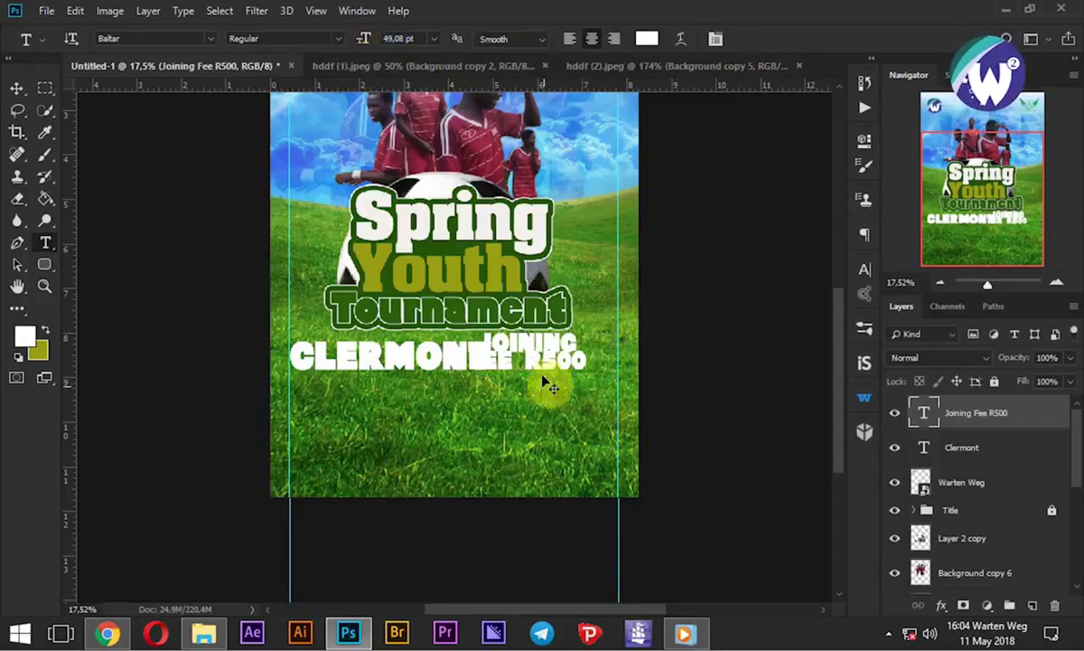
left_click_drag(573, 372, 597, 372)
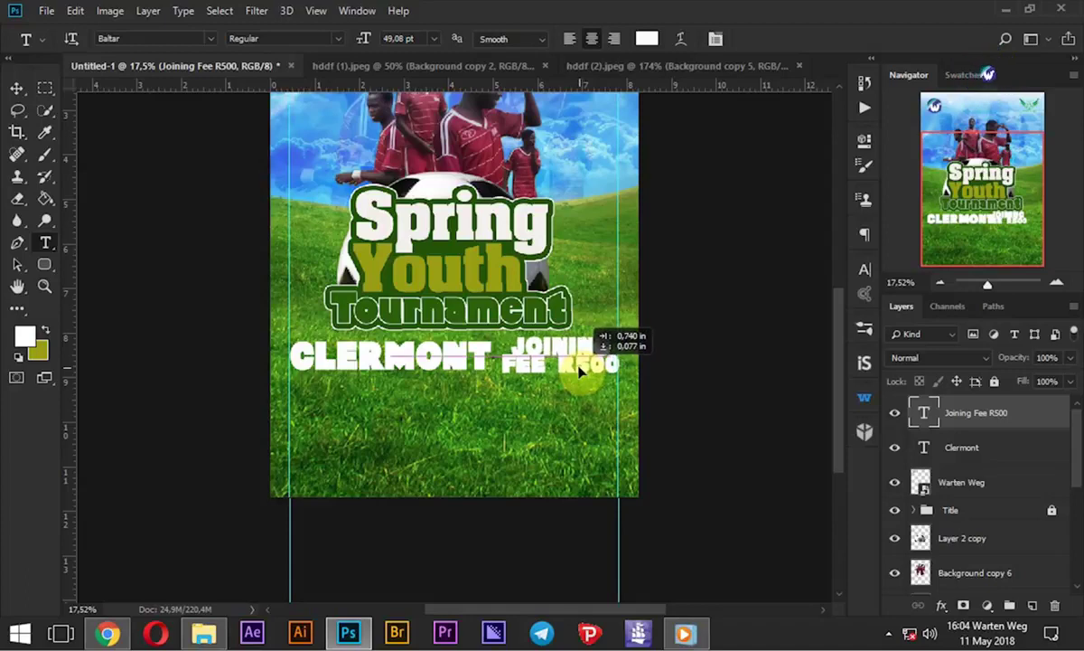
left_click(863, 271)
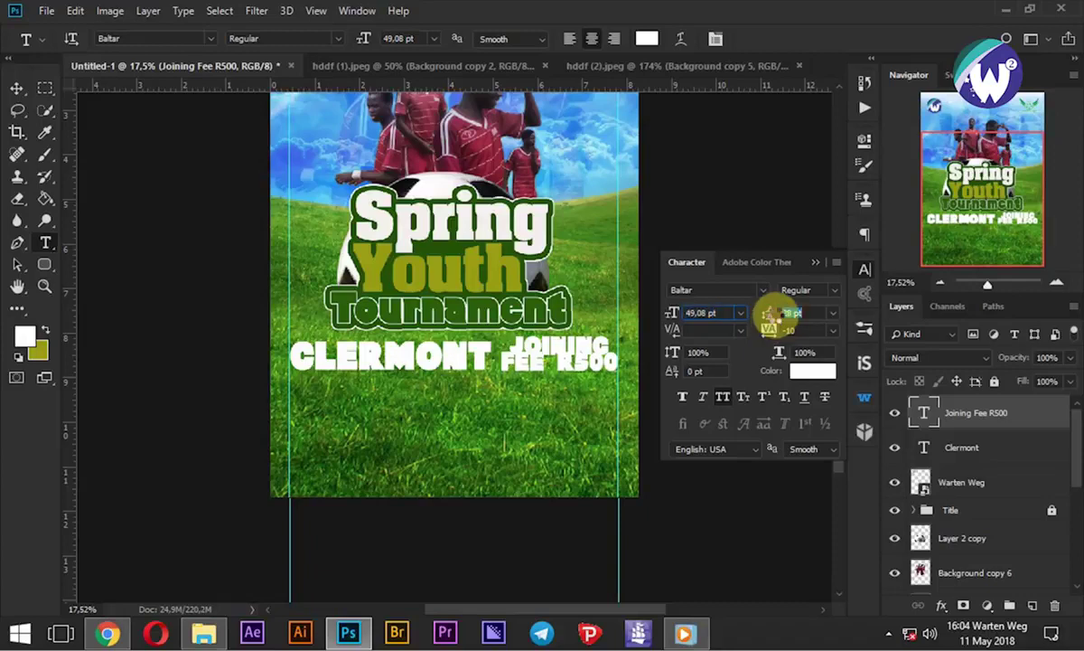
left_click(723, 402)
left_click(723, 403)
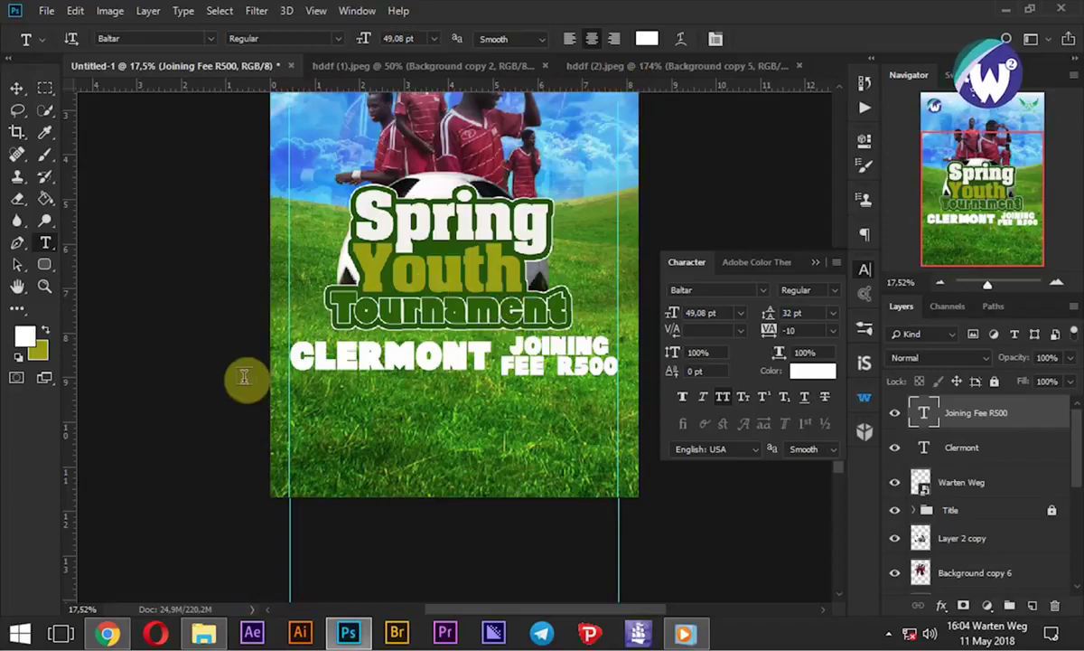
Add guides around the CLERMONT line and marquee-select the area around JOINING FEE R500
left_click(47, 88)
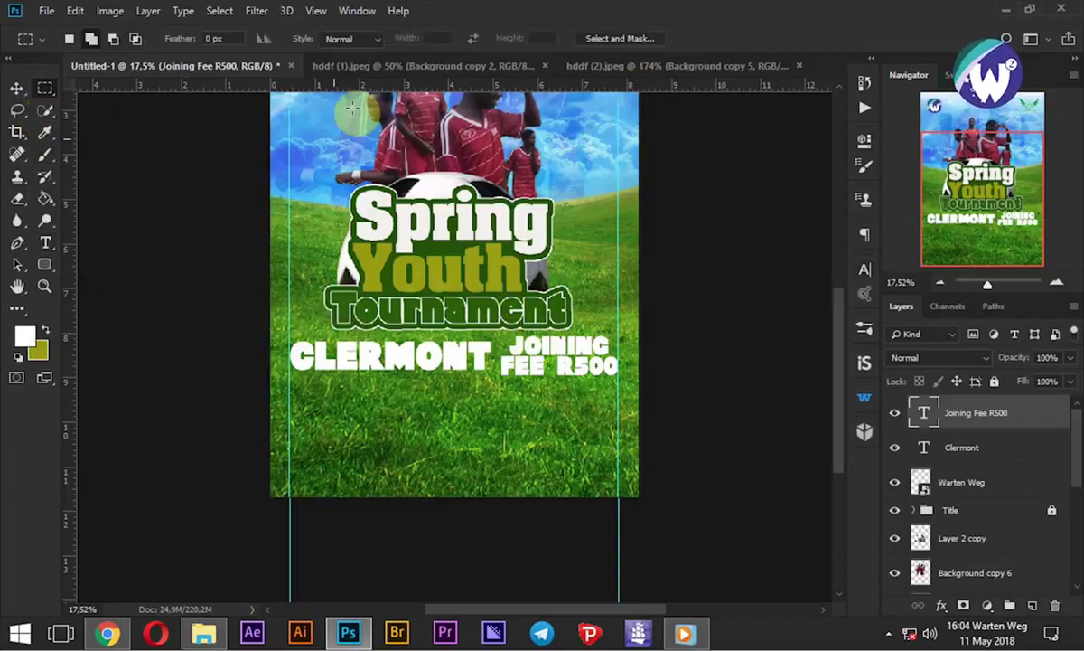
left_click_drag(364, 99, 386, 333)
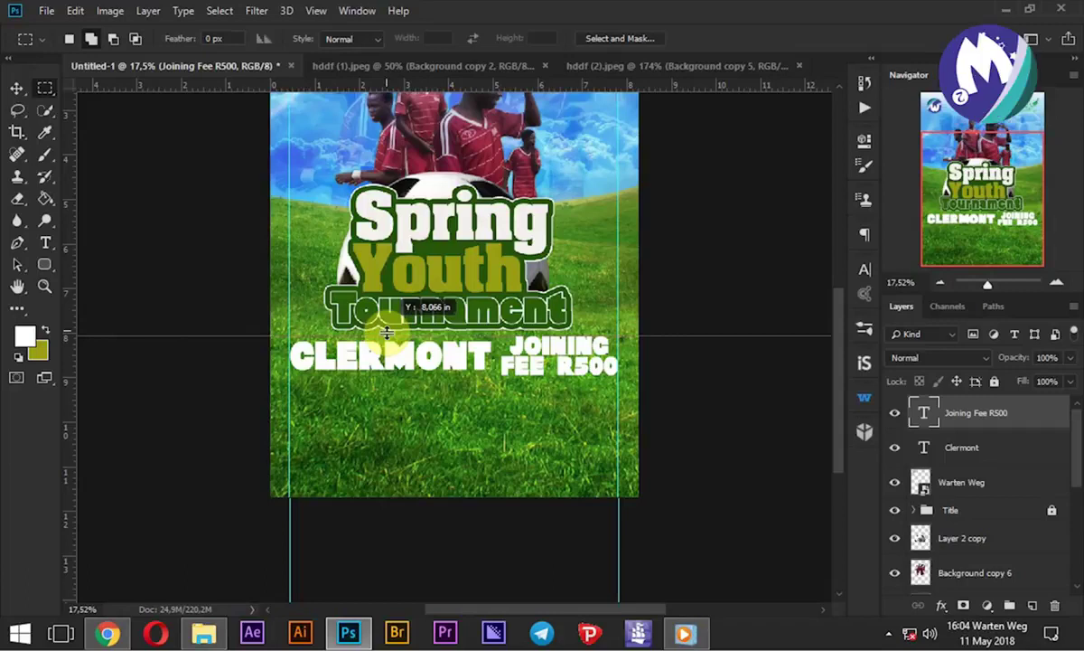
left_click_drag(367, 87, 398, 383)
scroll(398, 382, "up", 3)
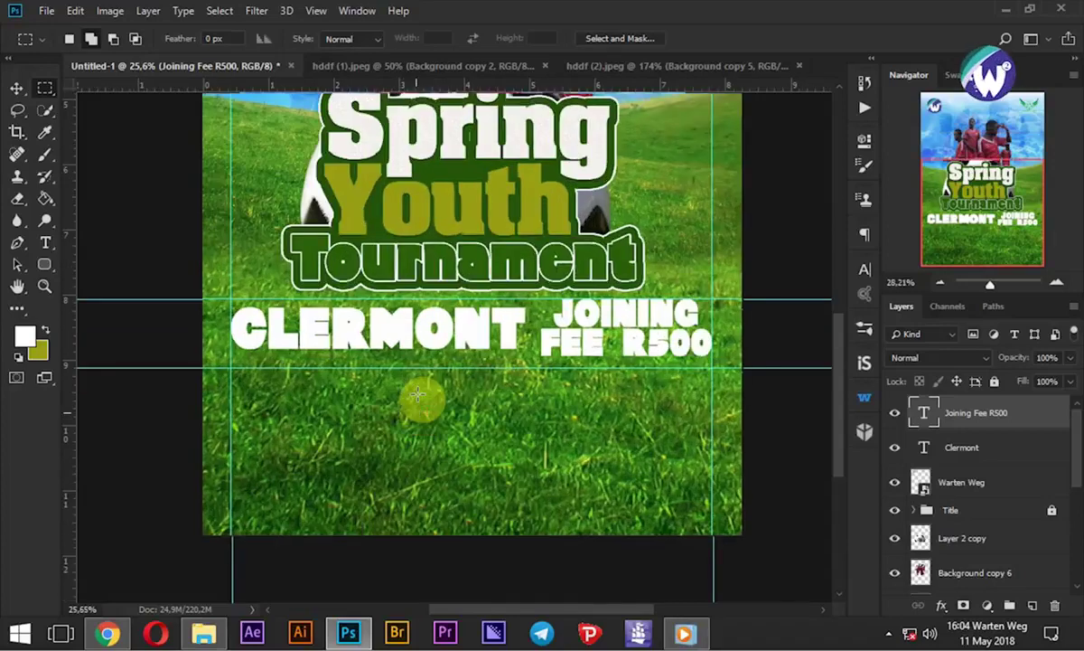
scroll(421, 400, "up", 2)
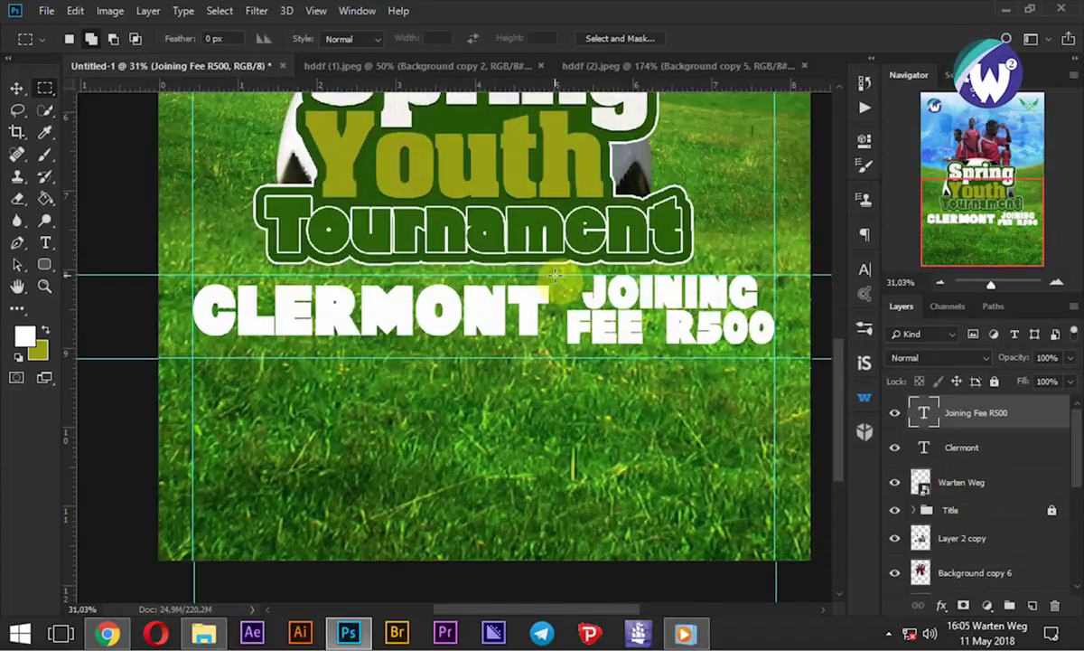
left_click_drag(554, 274, 775, 357)
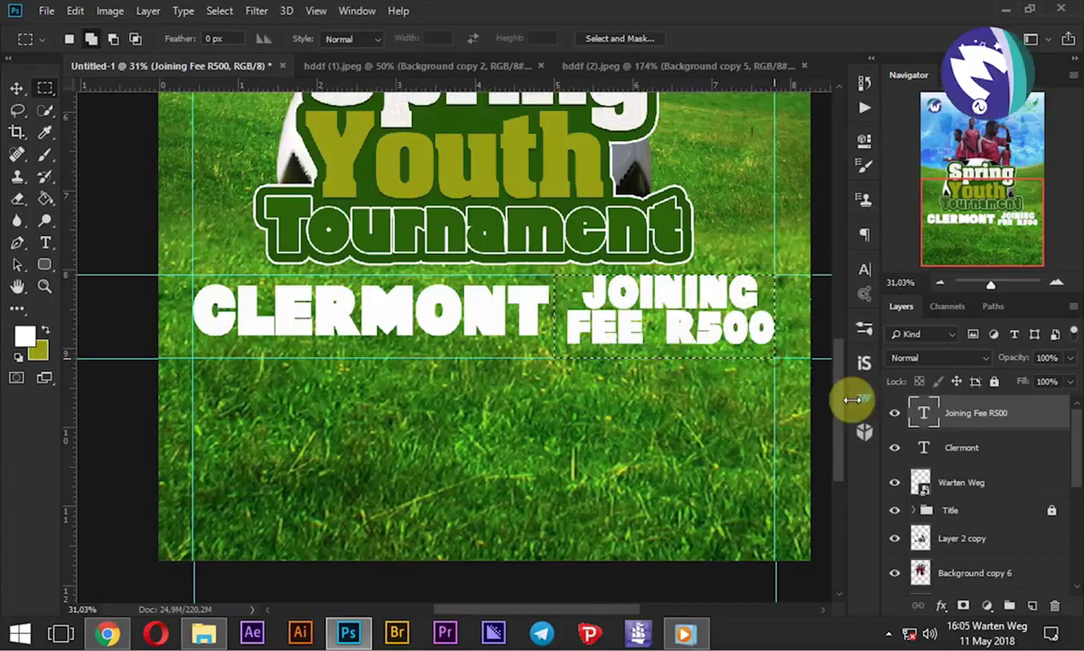
On a new layer above Clermont, fill the selection with dark green sampled from the title
left_click(974, 447)
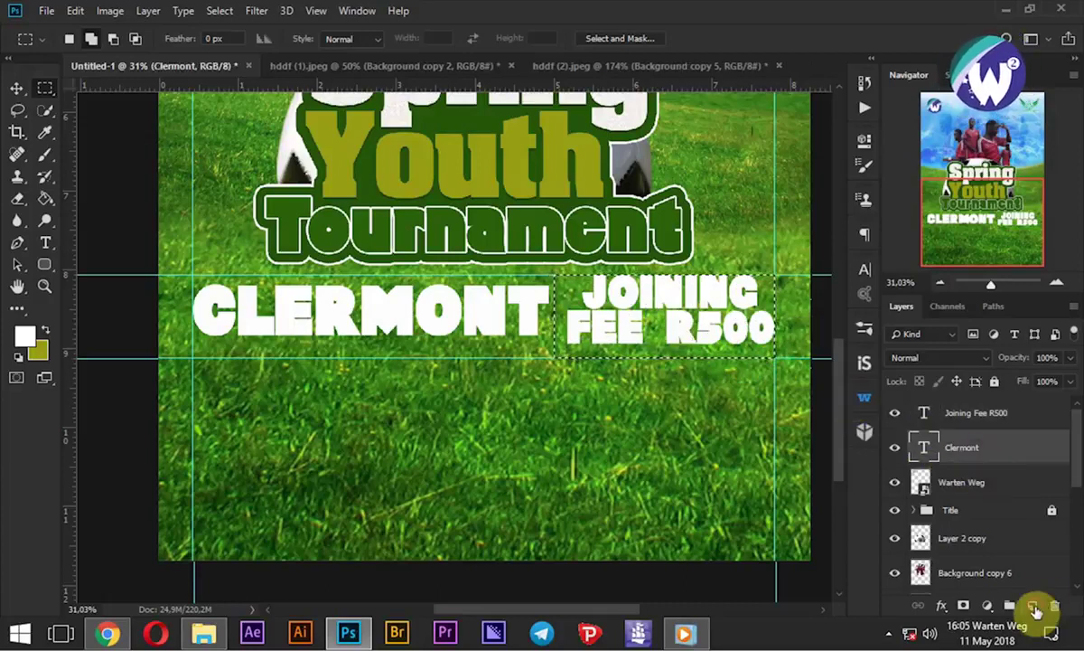
left_click(1032, 605)
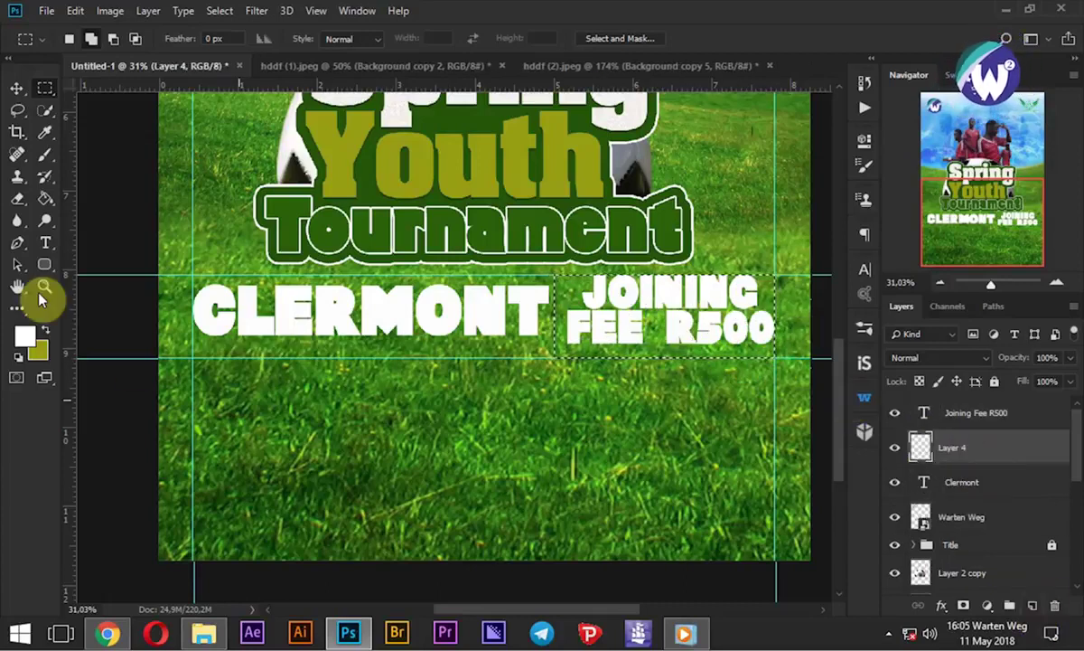
left_click(23, 339)
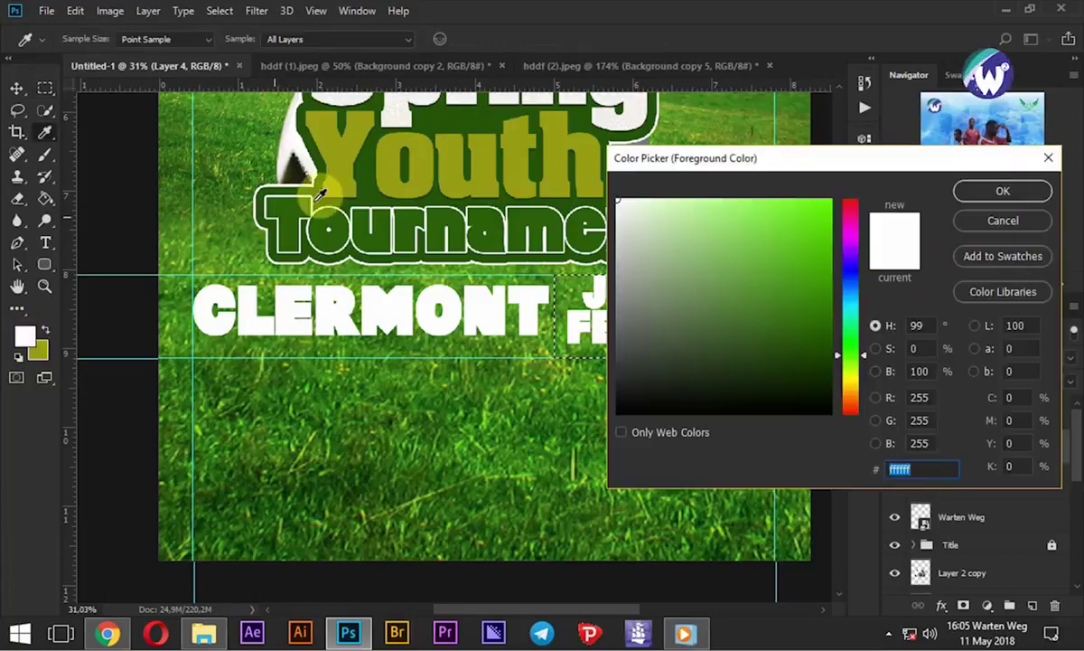
left_click(366, 193)
left_click(976, 190)
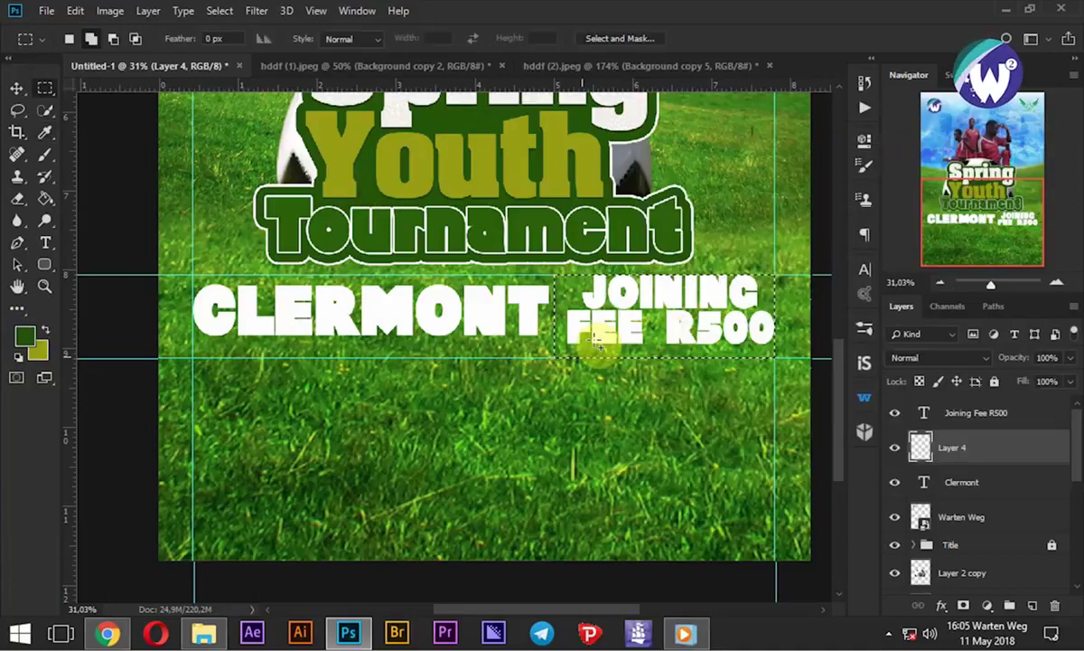
left_click(46, 198)
left_click(596, 324)
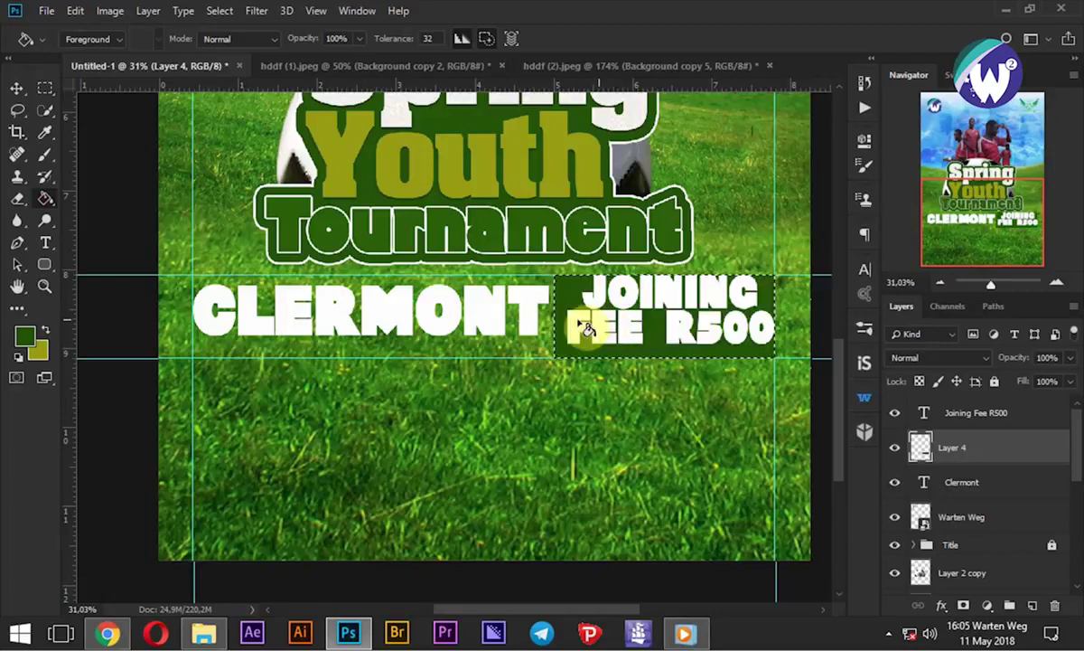
key("ctrl+d")
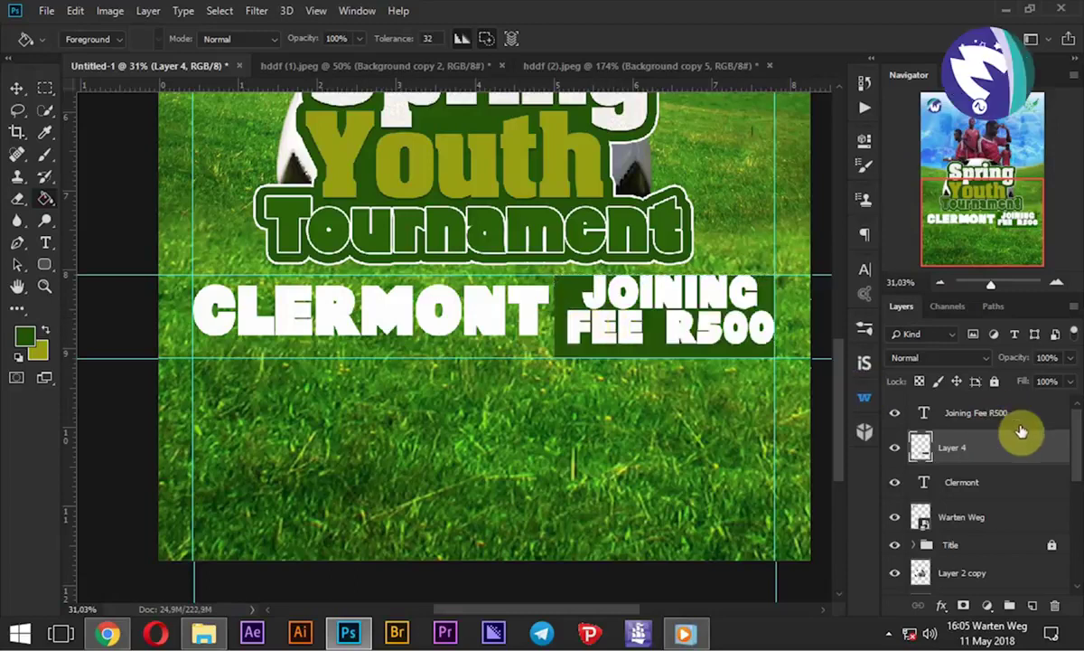
Centre the JOINING FEE R500 text vertically inside its dark green box
left_click(980, 415, "shift")
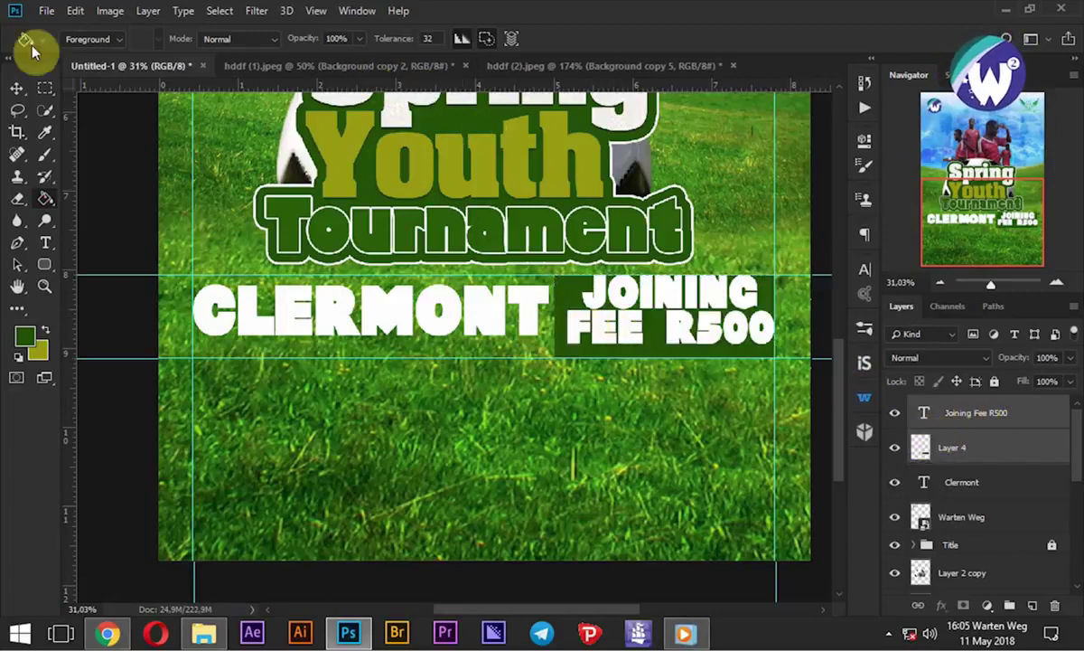
left_click(17, 88)
left_click(220, 42)
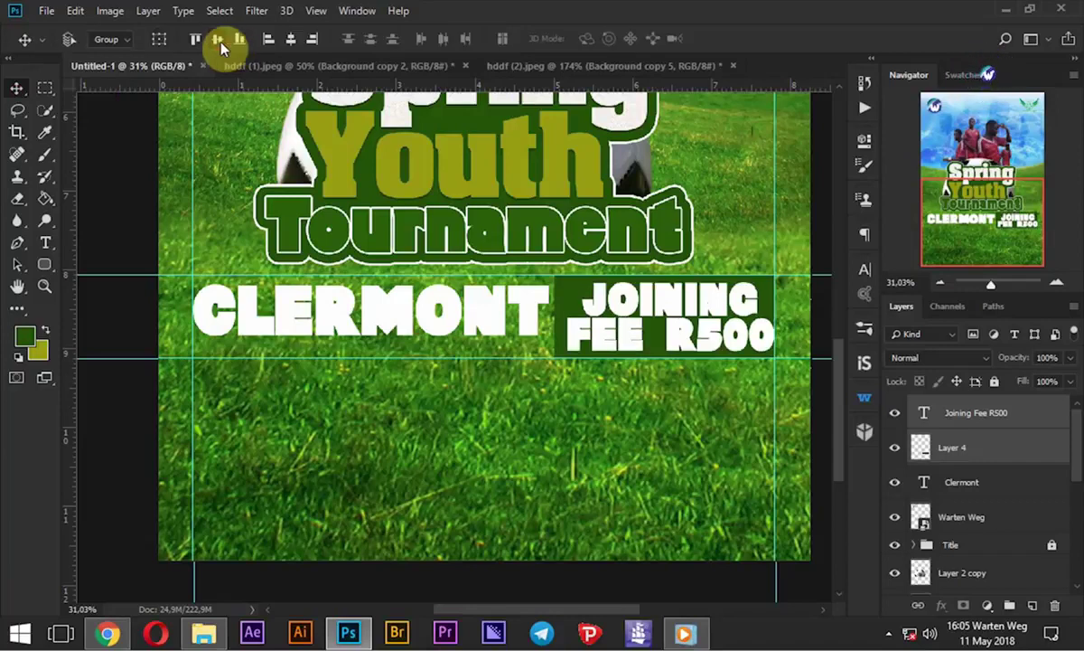
left_click(290, 40)
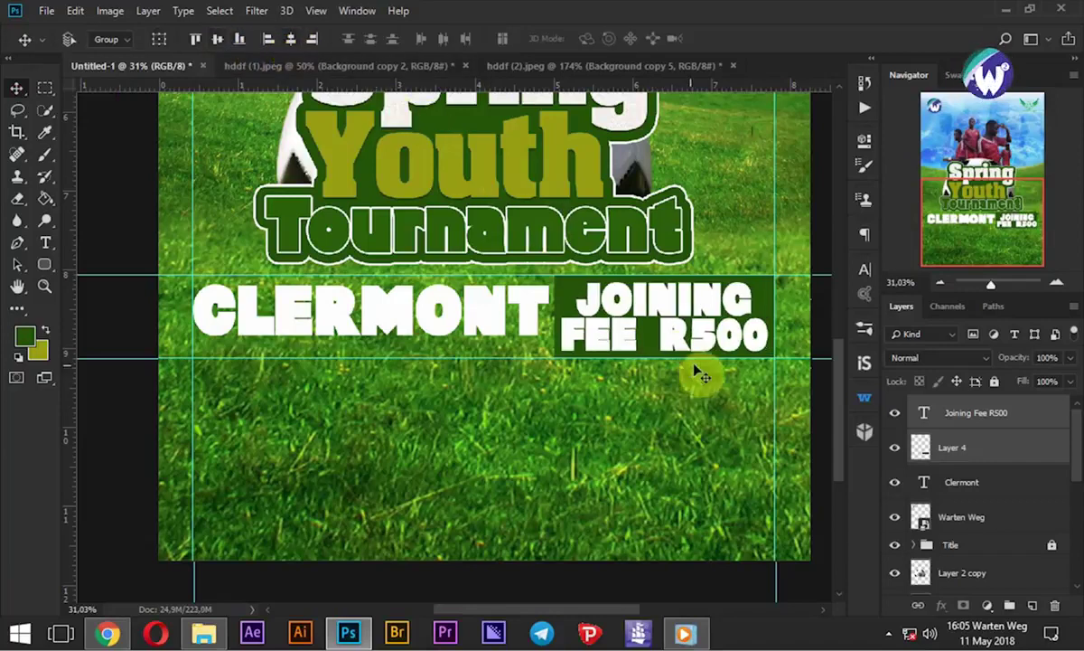
left_click(959, 517)
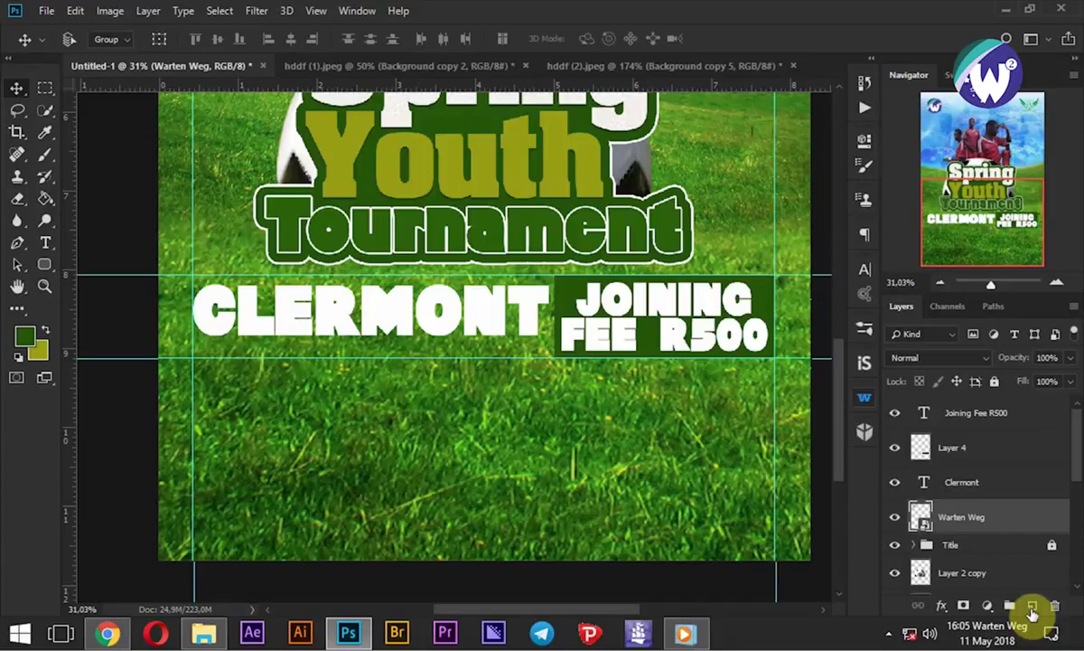
On a new layer above Warten Weg, fill a rectangle around CLERMONT with white
left_click(1032, 604)
left_click(44, 87)
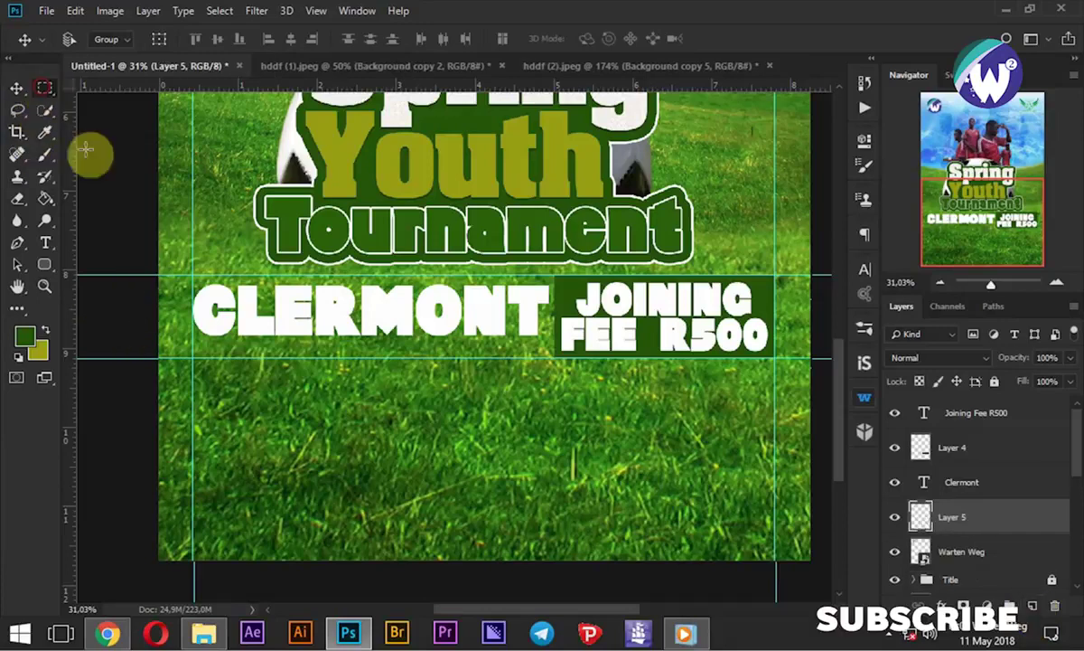
left_click_drag(193, 274, 551, 362)
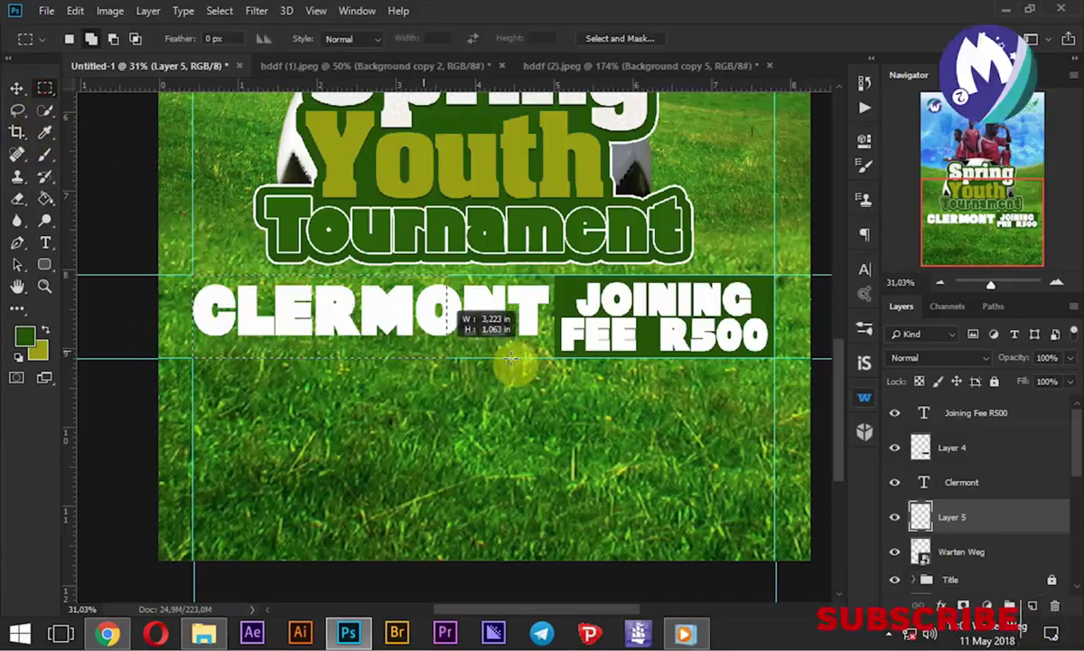
left_click_drag(551, 362, 544, 367)
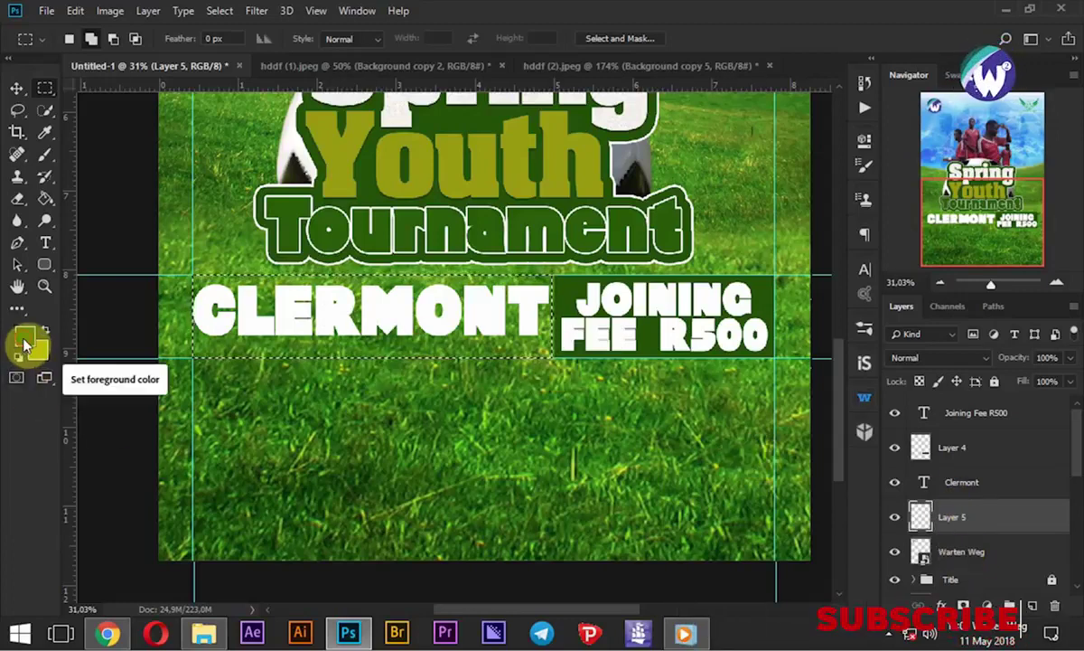
left_click(25, 341)
left_click_drag(692, 232, 609, 185)
left_click(1003, 190)
key("m")
left_click(47, 199)
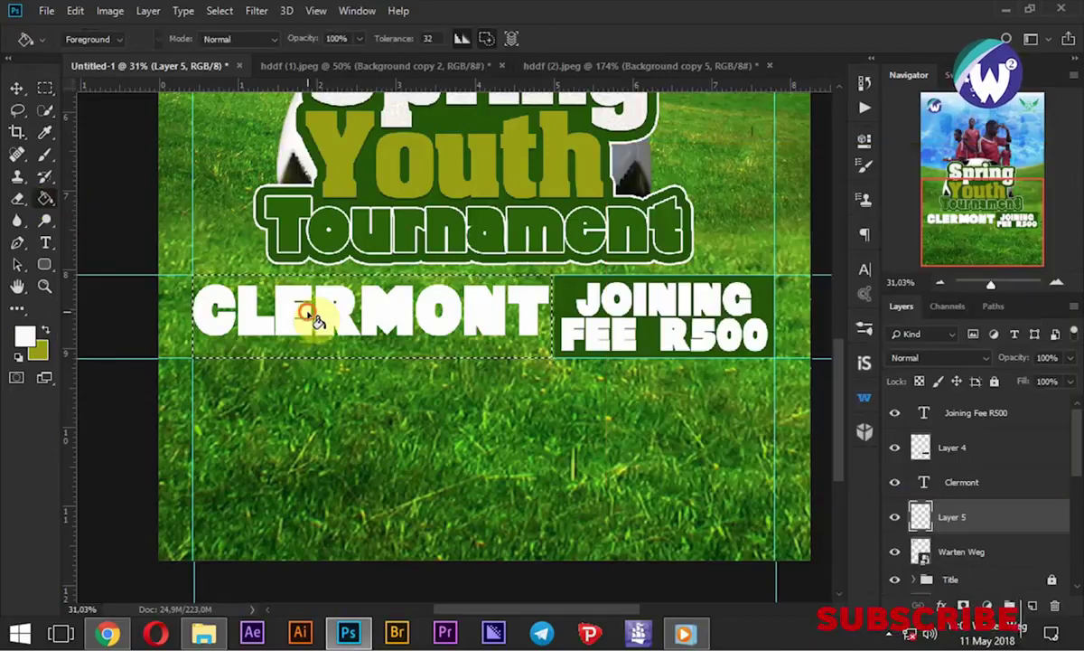
left_click(309, 316)
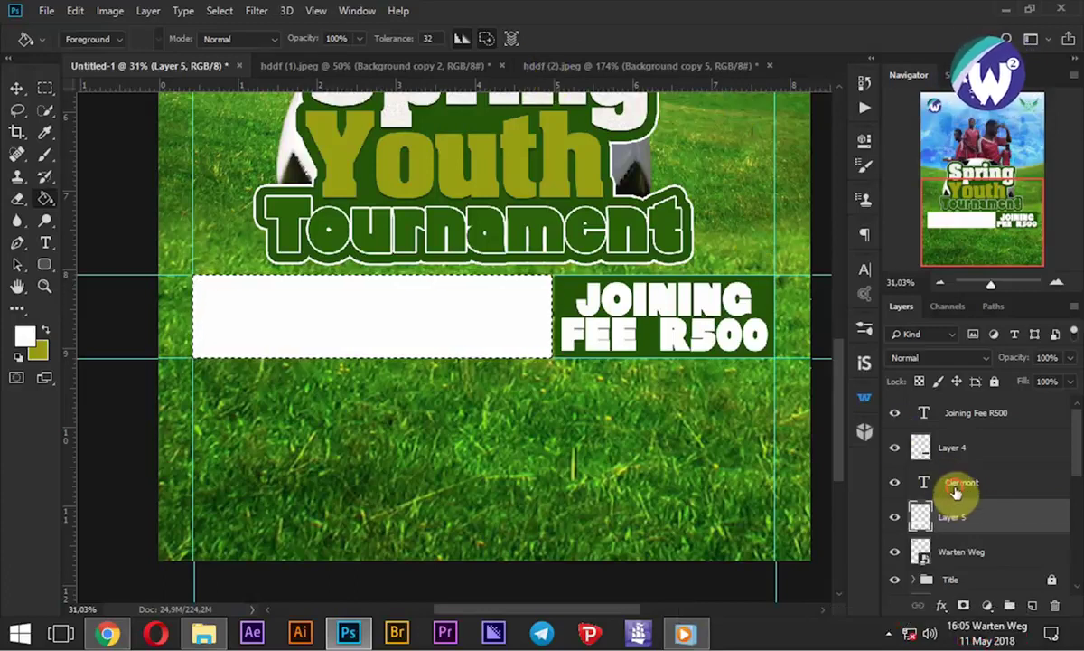
Make the CLERMONT text dark green and shrink it slightly to fit the white box
left_click(955, 485)
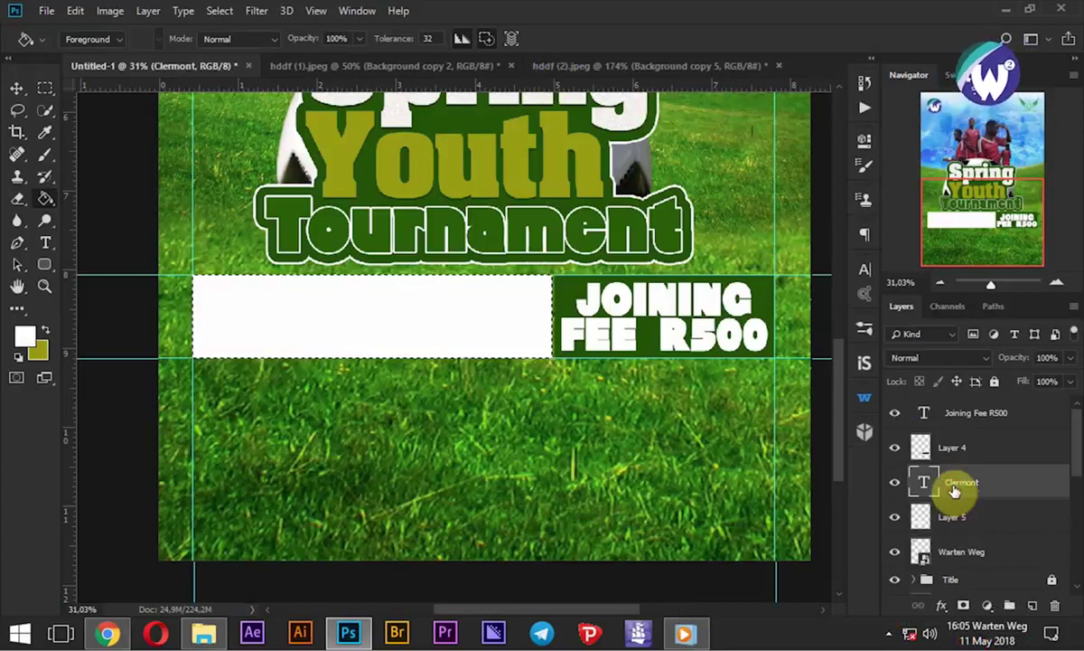
left_click(865, 270)
left_click(807, 370)
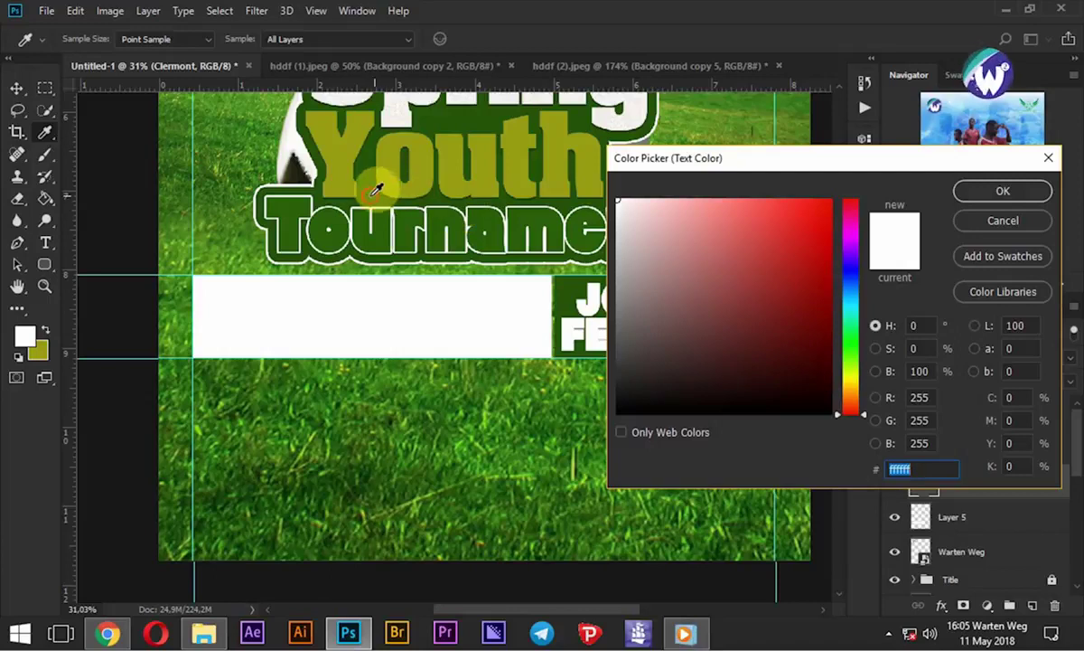
left_click(441, 196)
left_click(960, 191)
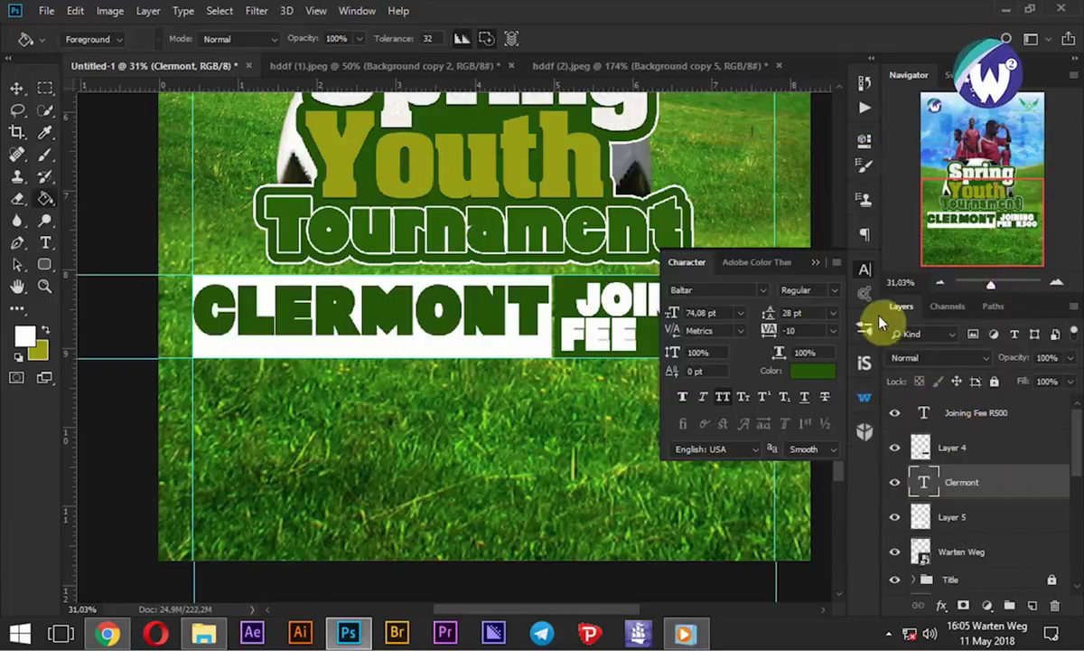
key("ctrl+t")
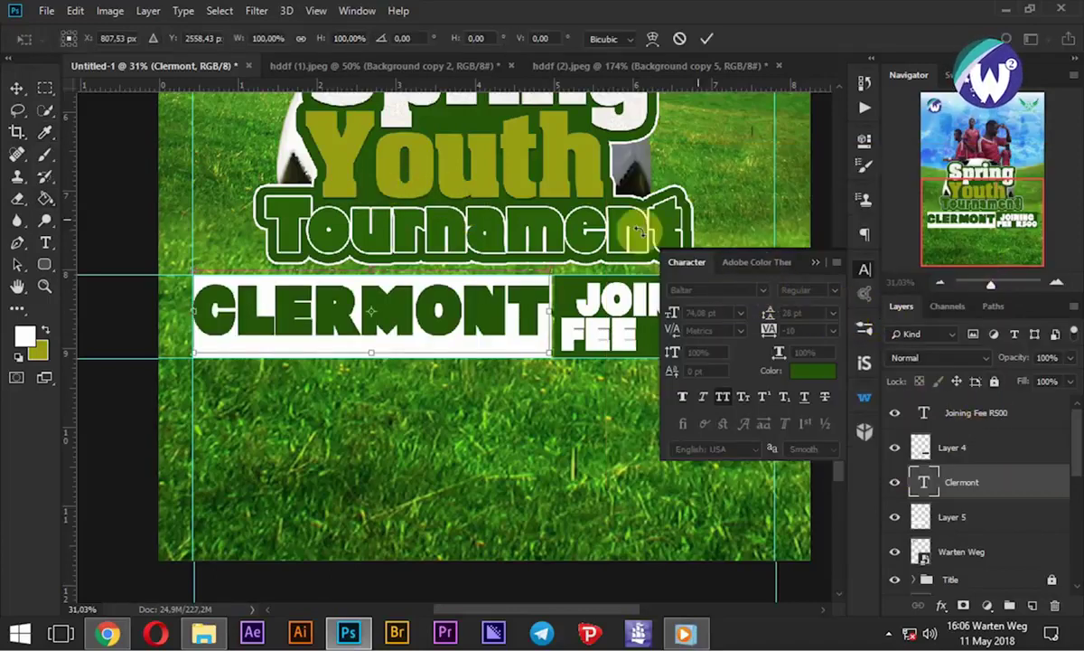
left_click_drag(553, 269, 549, 279)
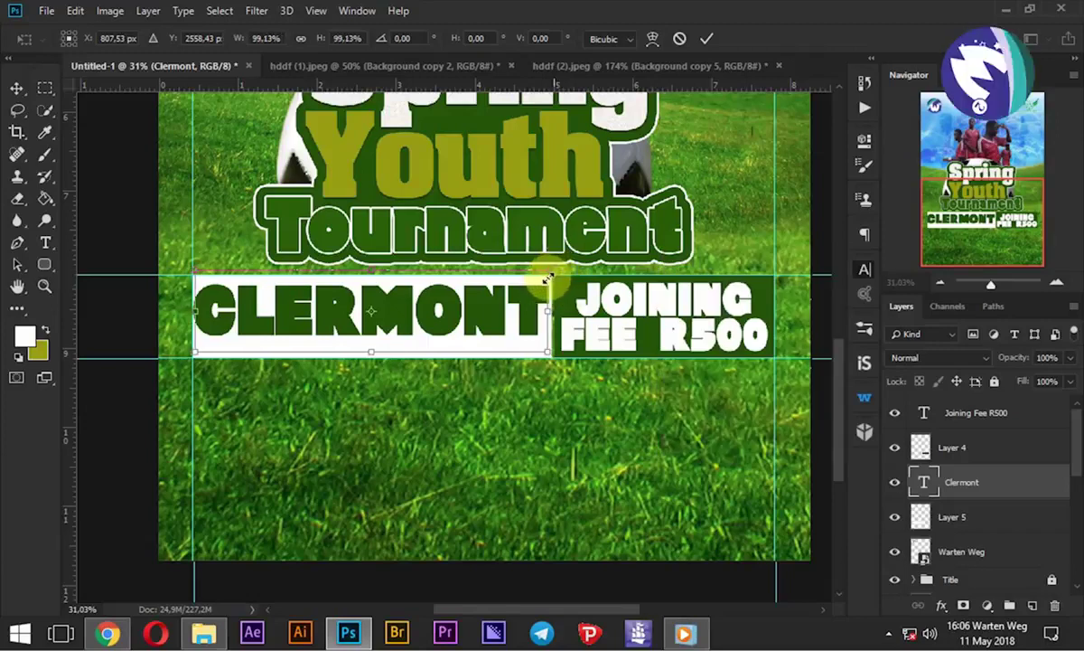
left_click(706, 39)
left_click(966, 526, "ctrl")
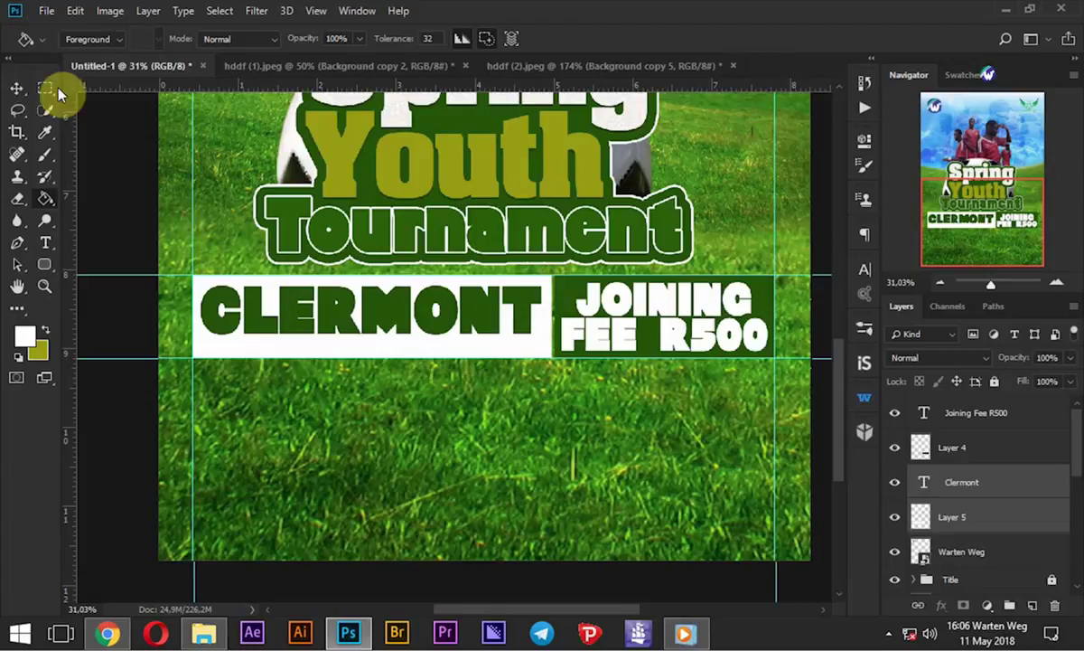
Centre CLERMONT vertically within its white box
left_click(16, 88)
left_click(287, 39)
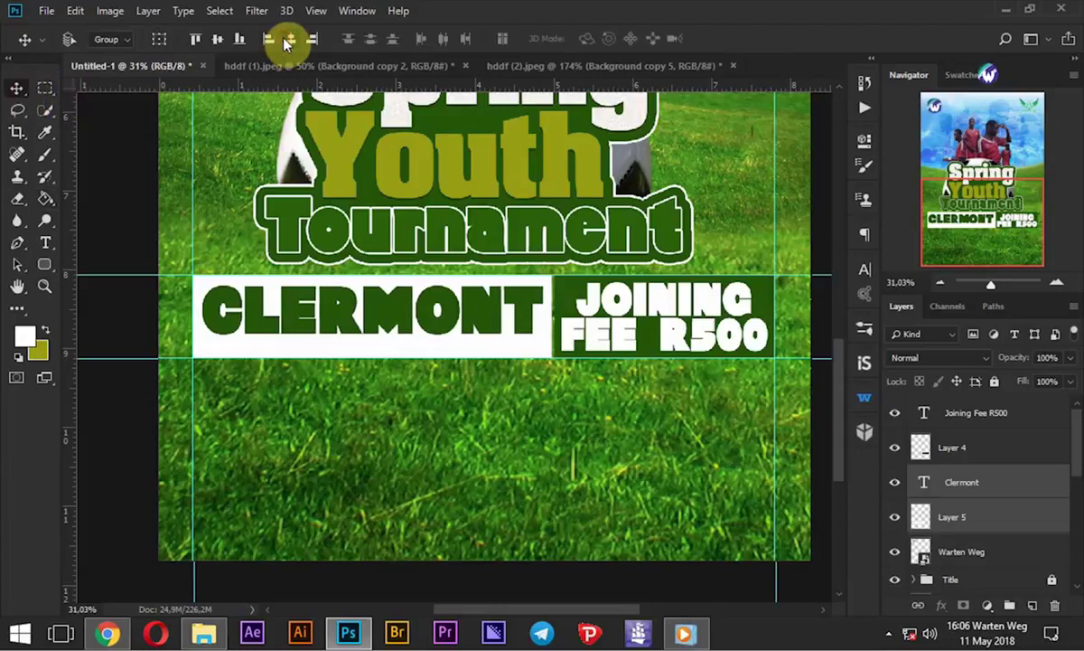
left_click(194, 41)
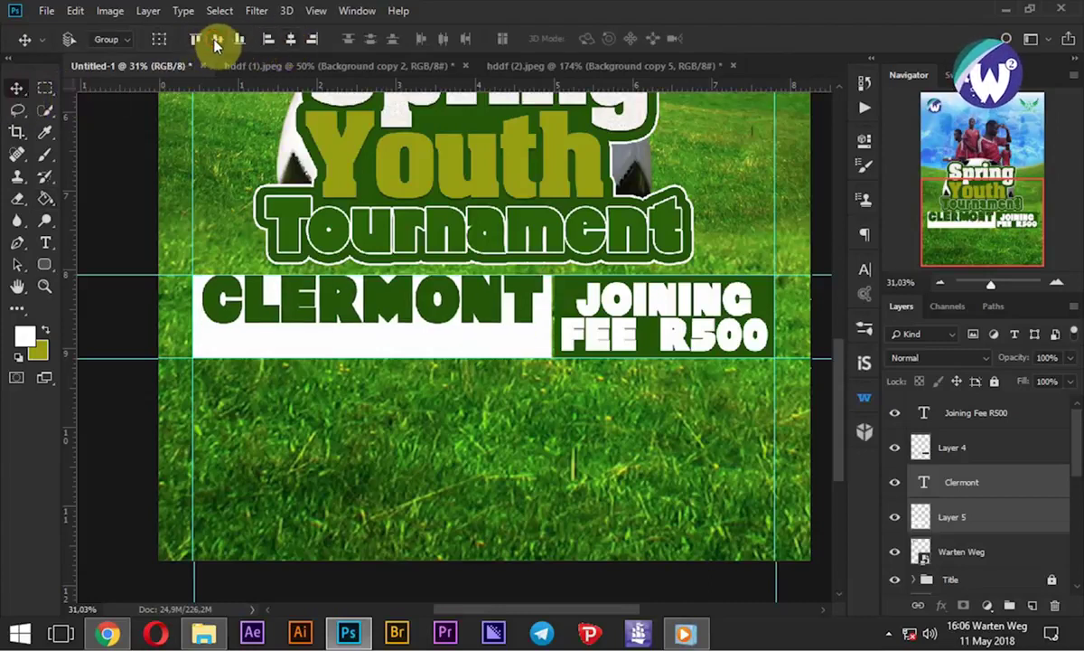
left_click(217, 40)
left_click(978, 493)
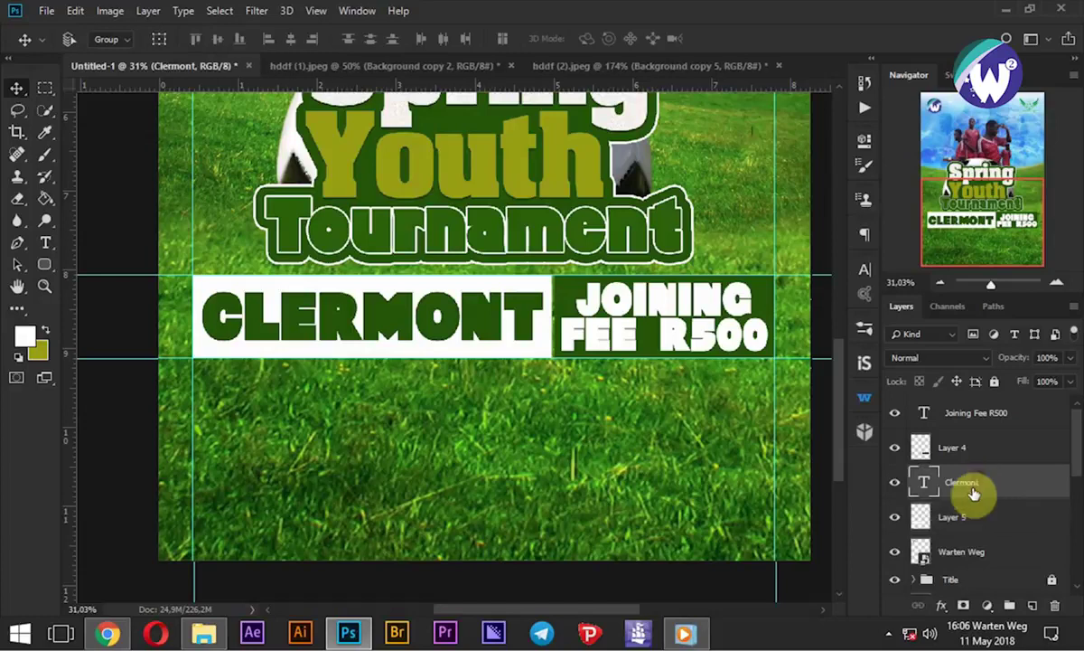
Give CLERMONT a drop shadow and copy it onto JOINING FEE R500
left_click(944, 604)
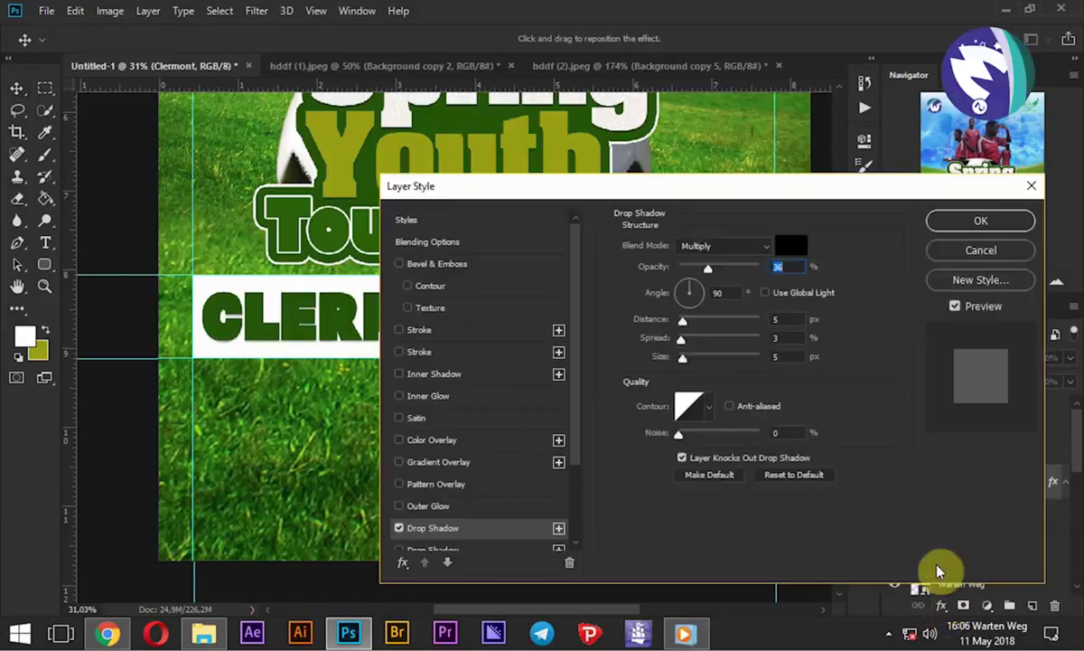
left_click(949, 217)
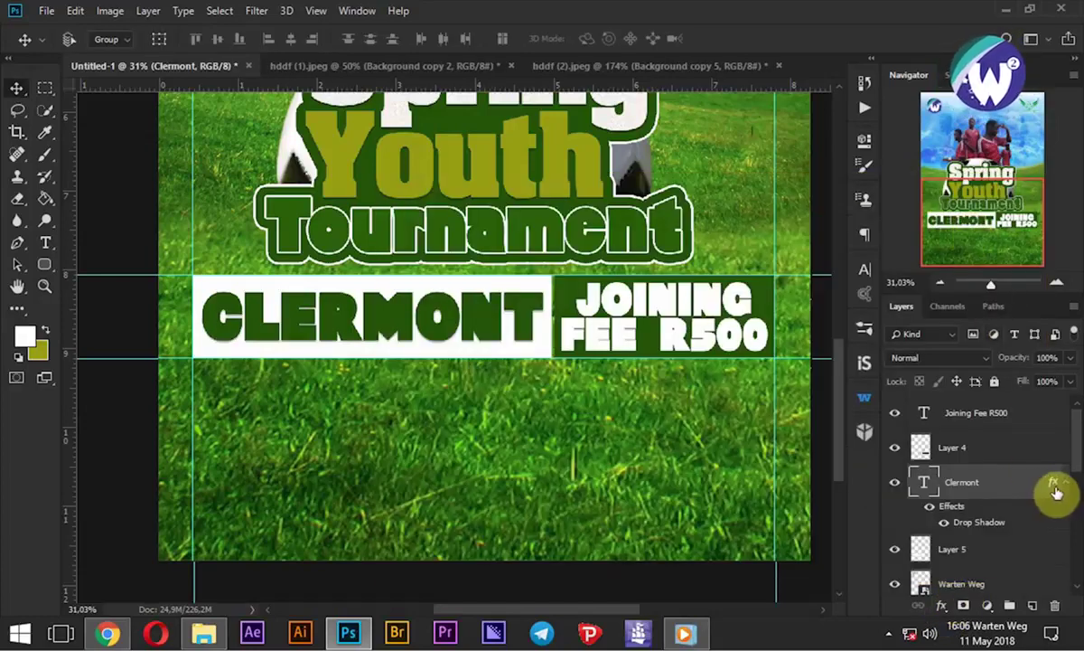
left_click_drag(1041, 479, 1035, 425)
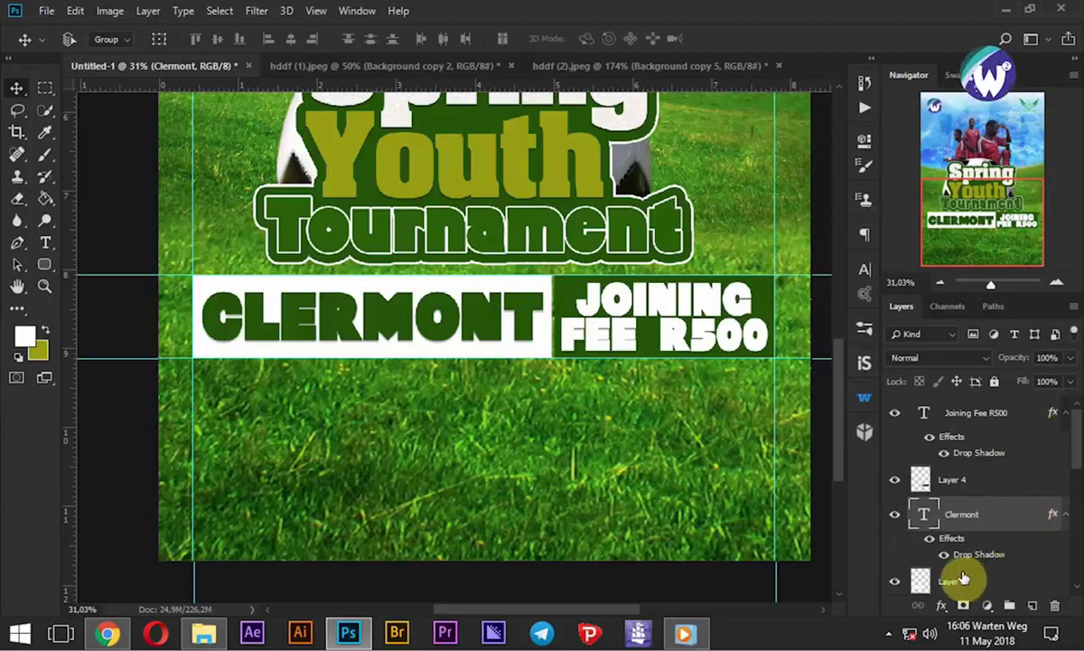
left_click(978, 420)
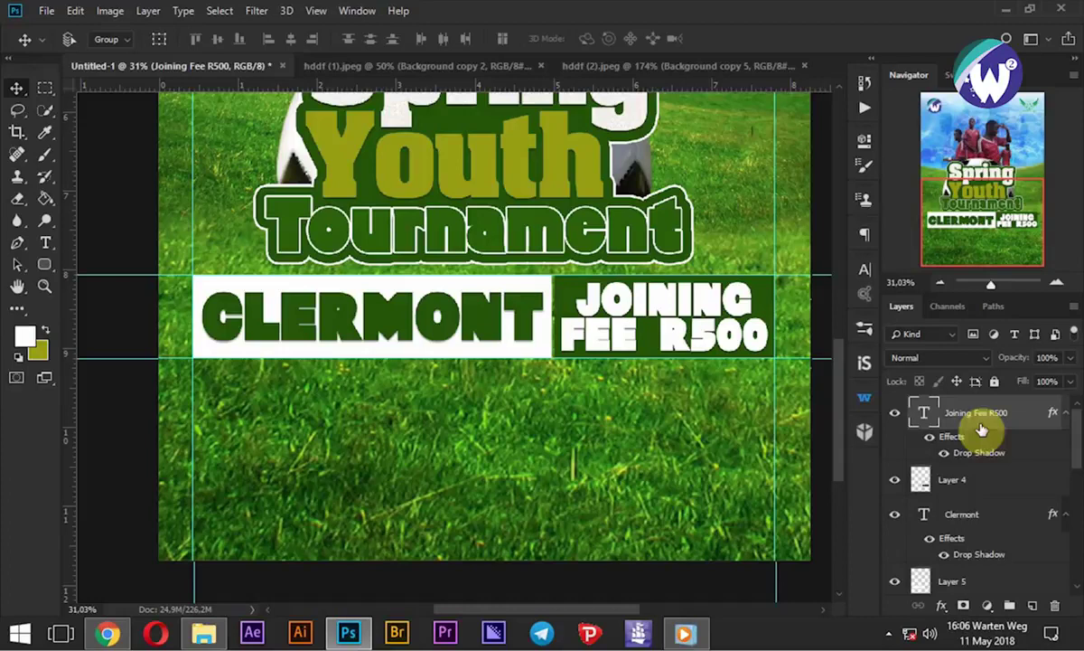
left_click(971, 583, "shift")
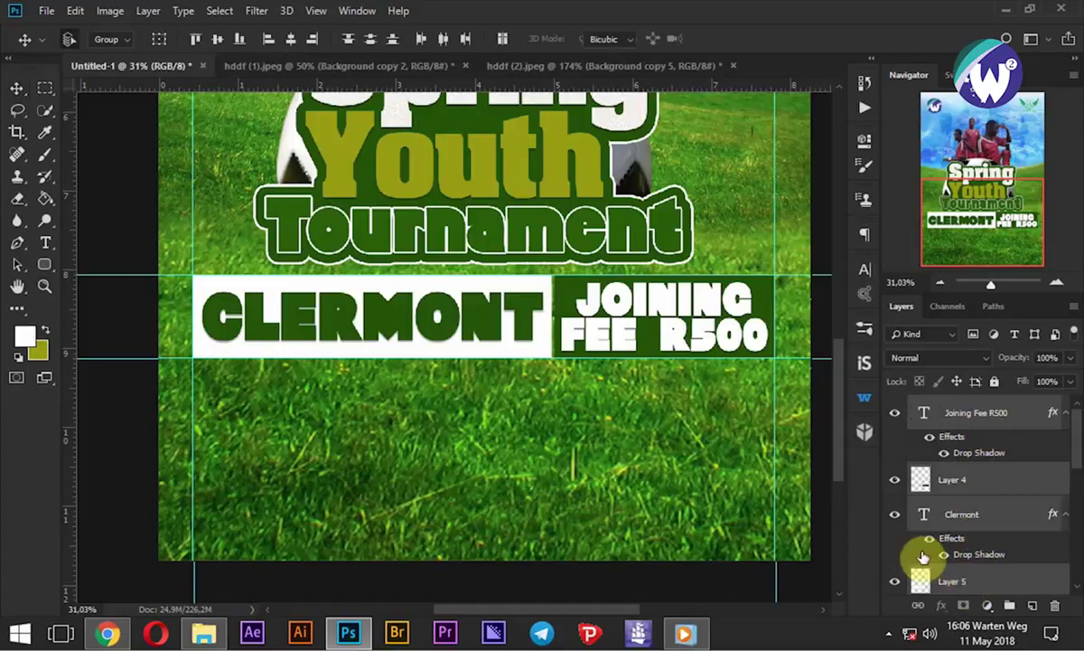
Shrink the CLERMONT / JOINING FEE banner slightly and nudge the CLERMONT box left
key("ctrl+t")
left_click_drag(777, 274, 754, 298)
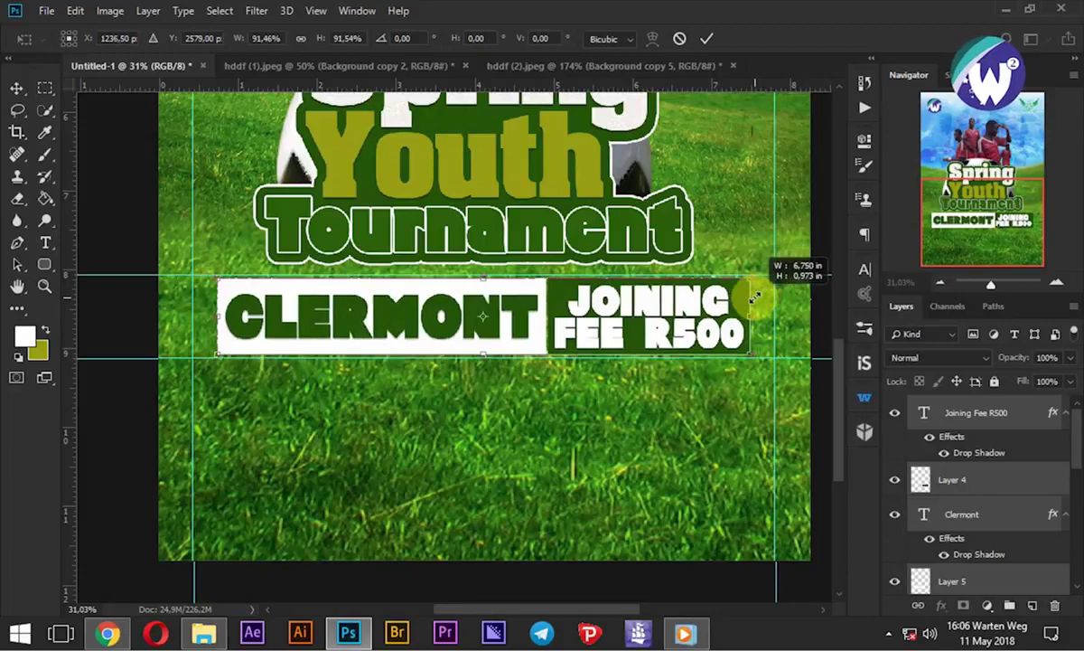
left_click(704, 39)
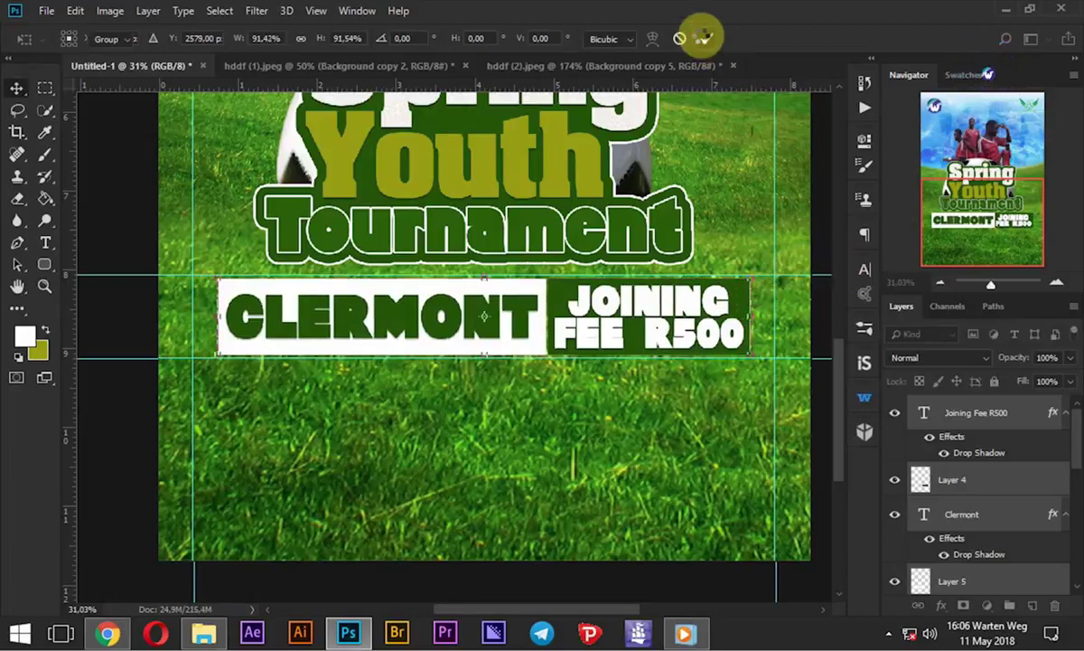
left_click(965, 515)
left_click(942, 553)
key("shift+Left")
key("shift+Left")
key("shift+Left")
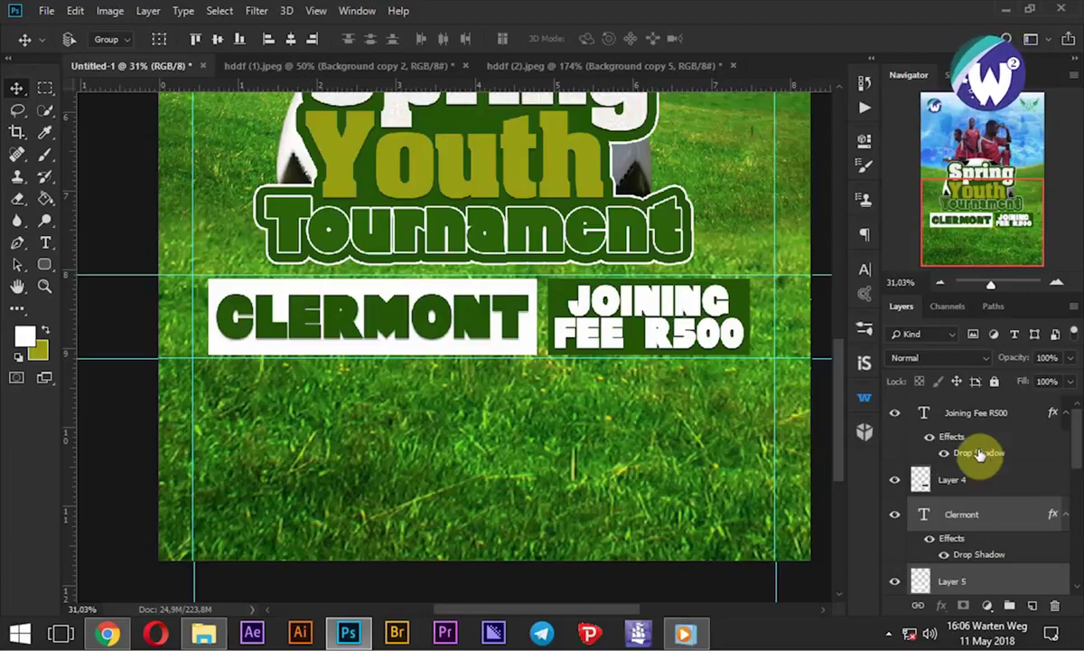
Group the Joining Fee R500 through Layer 5 banner layers together
left_click(980, 413)
left_click(978, 581, "shift")
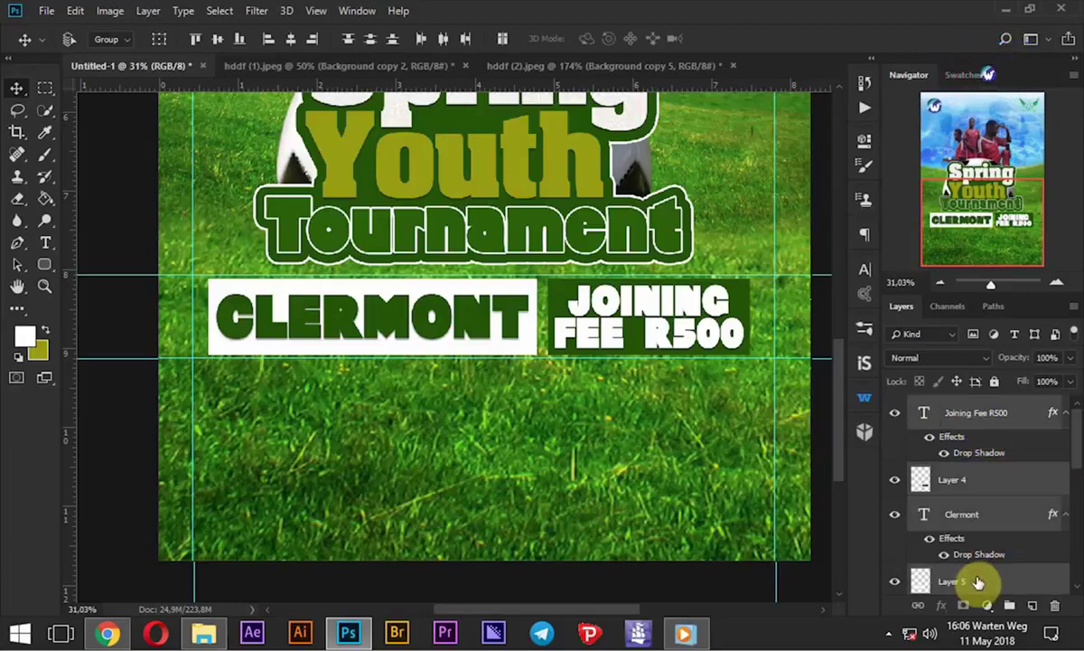
key("ctrl+g")
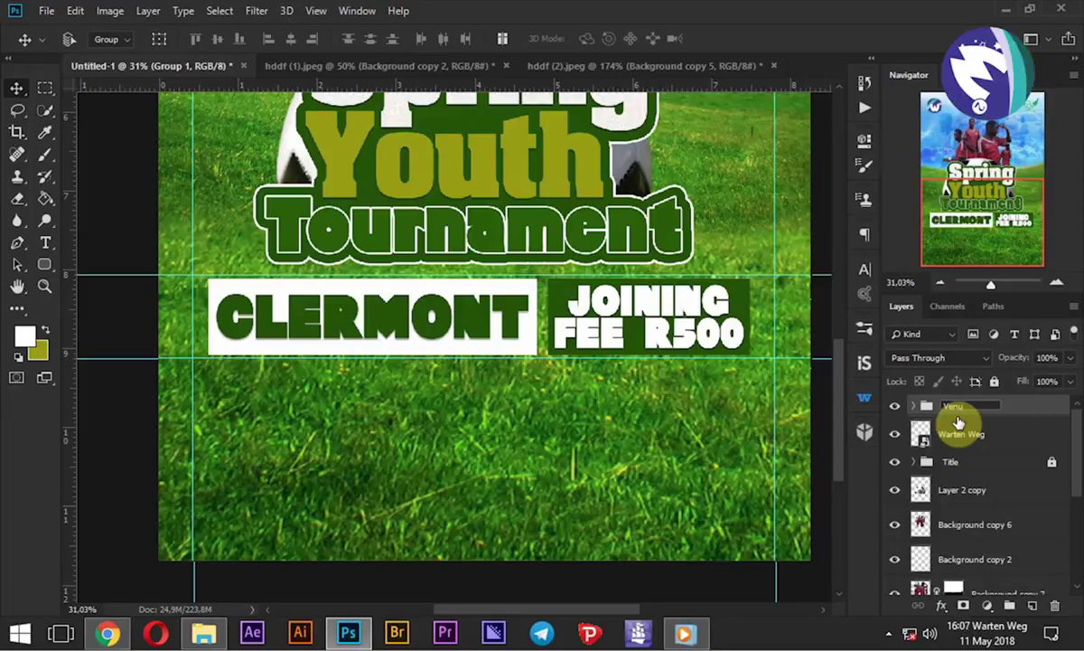
Name the group Venue and add white UNDER 15 / 20 - 24 JUN text below CLERMONT
type("e")
left_click(1005, 435)
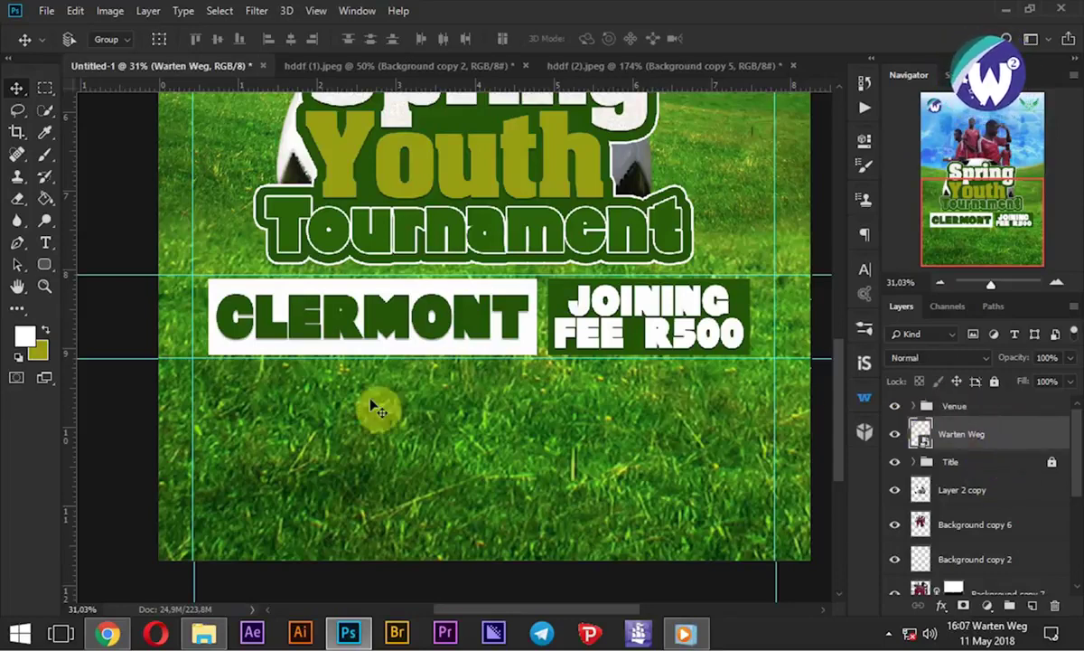
left_click(46, 244)
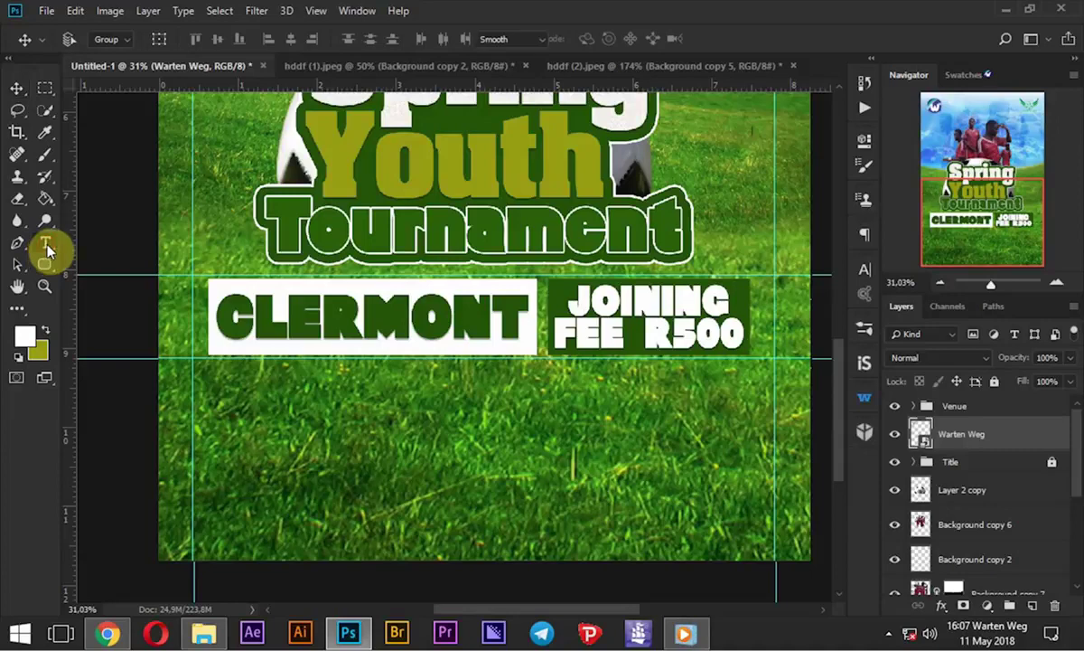
left_click(217, 398)
type("UNDER 15")
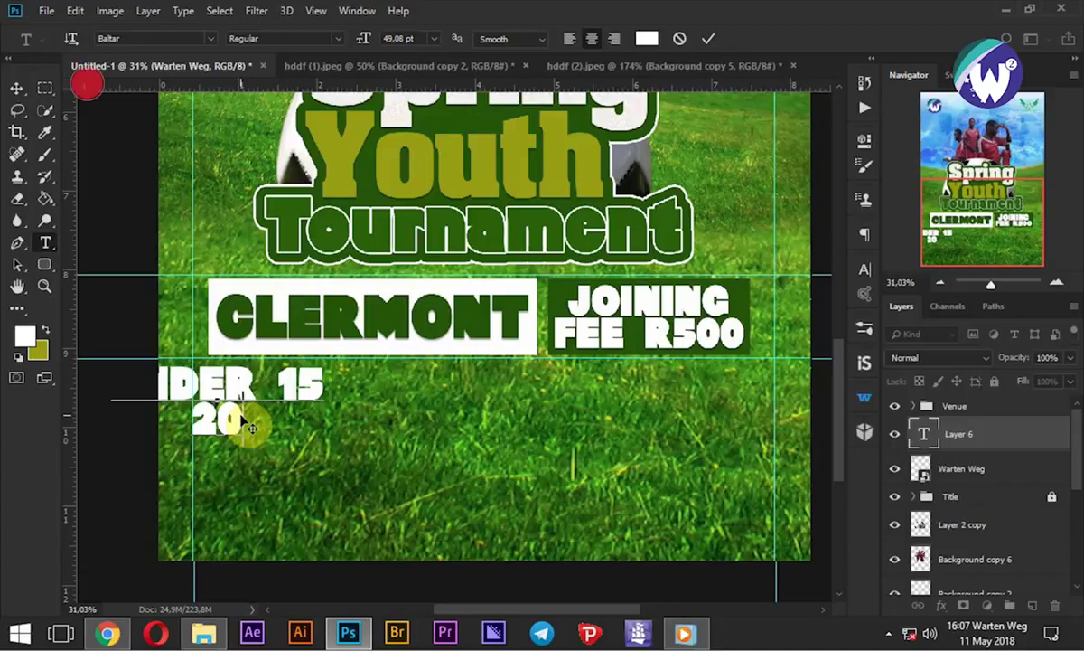
type(" - 24")
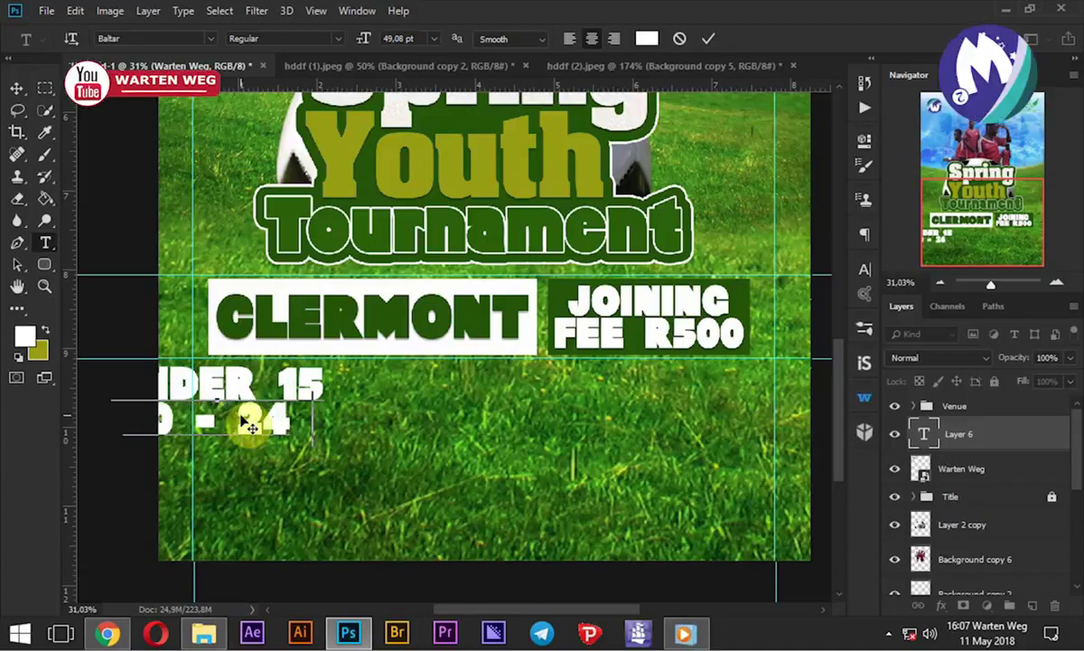
type(" JUN")
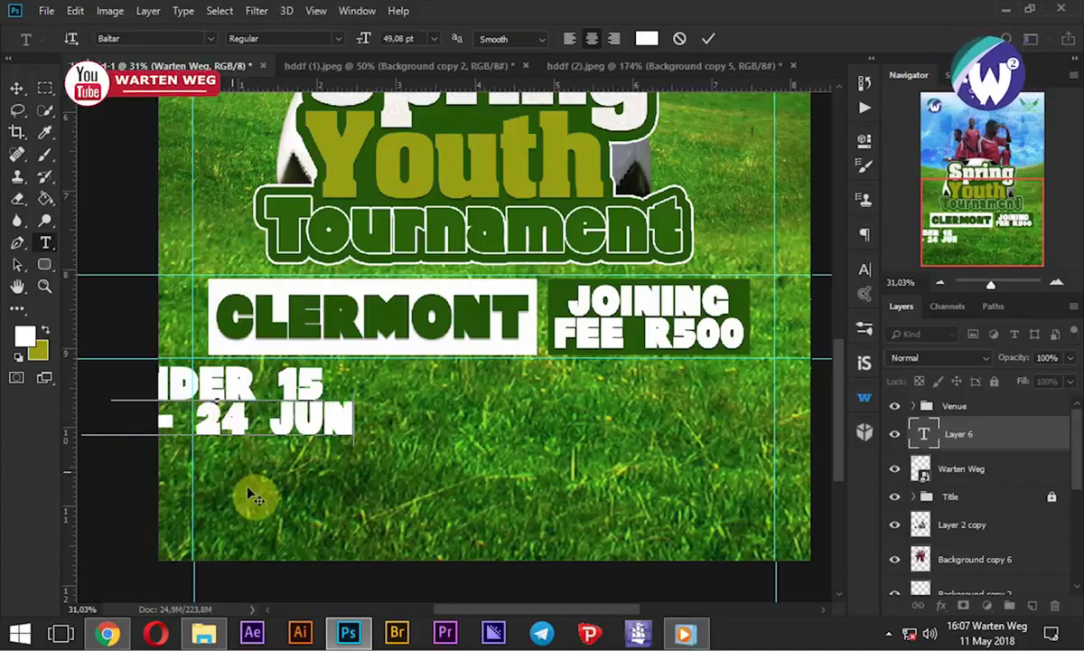
left_click_drag(254, 470, 368, 481)
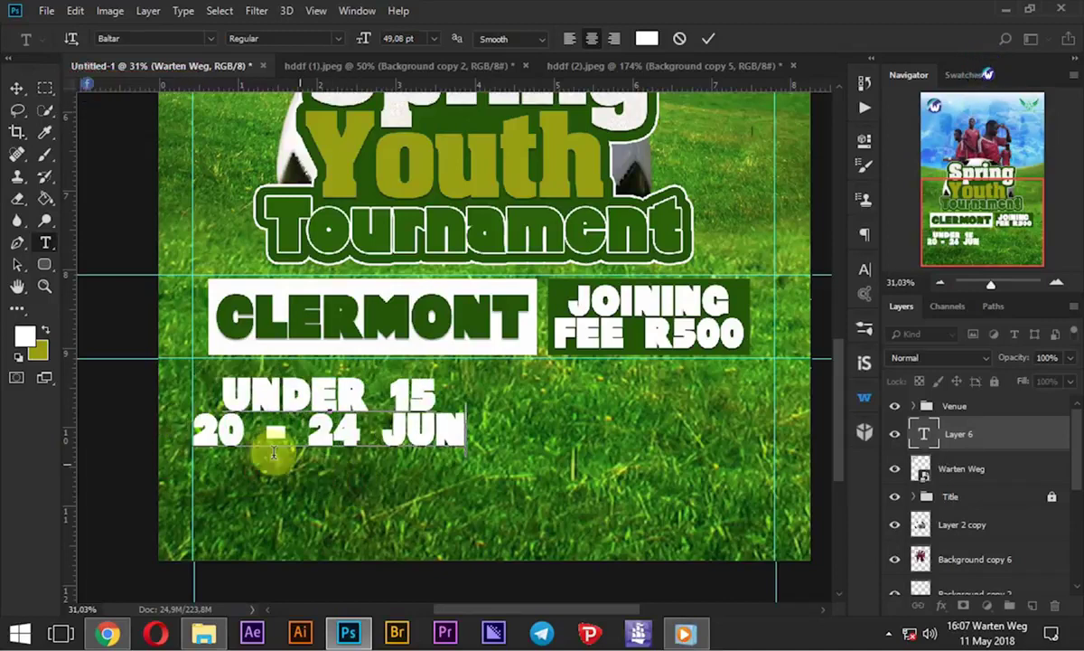
Make the 20 - 24 JUN line smaller, scale the text block down and shift it left
left_click_drag(194, 430, 489, 433)
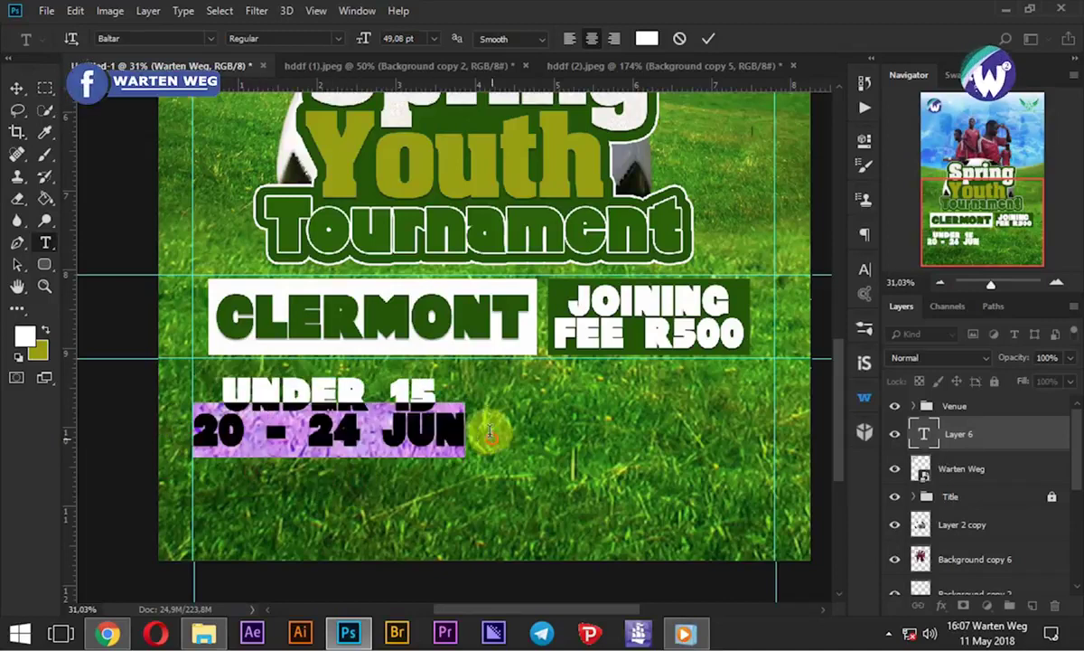
left_click_drag(364, 39, 360, 45)
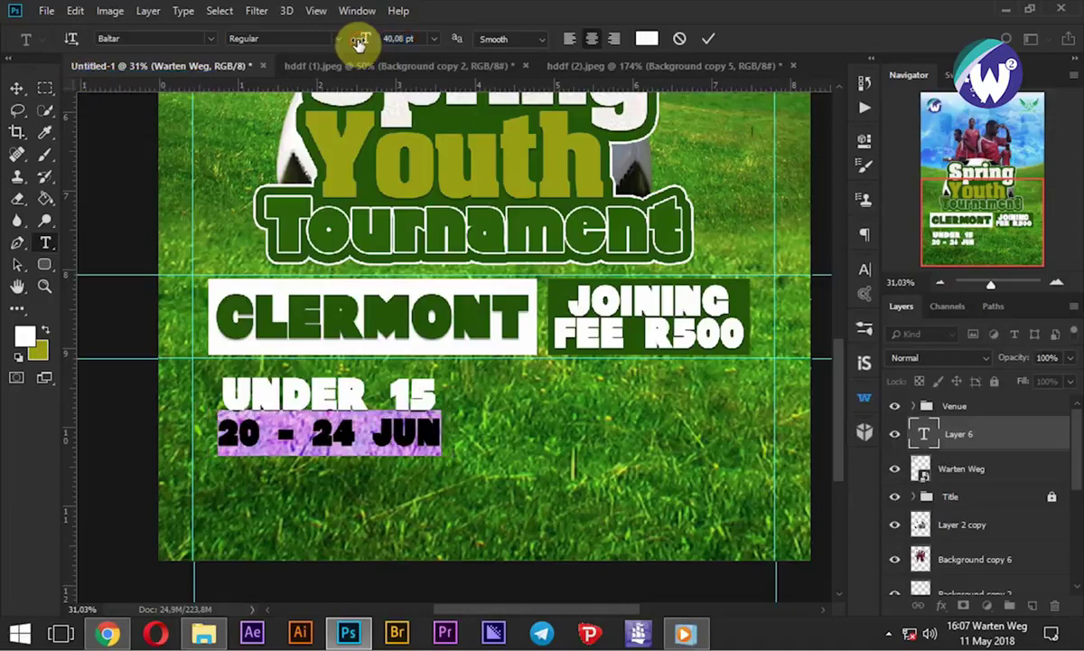
left_click(708, 38)
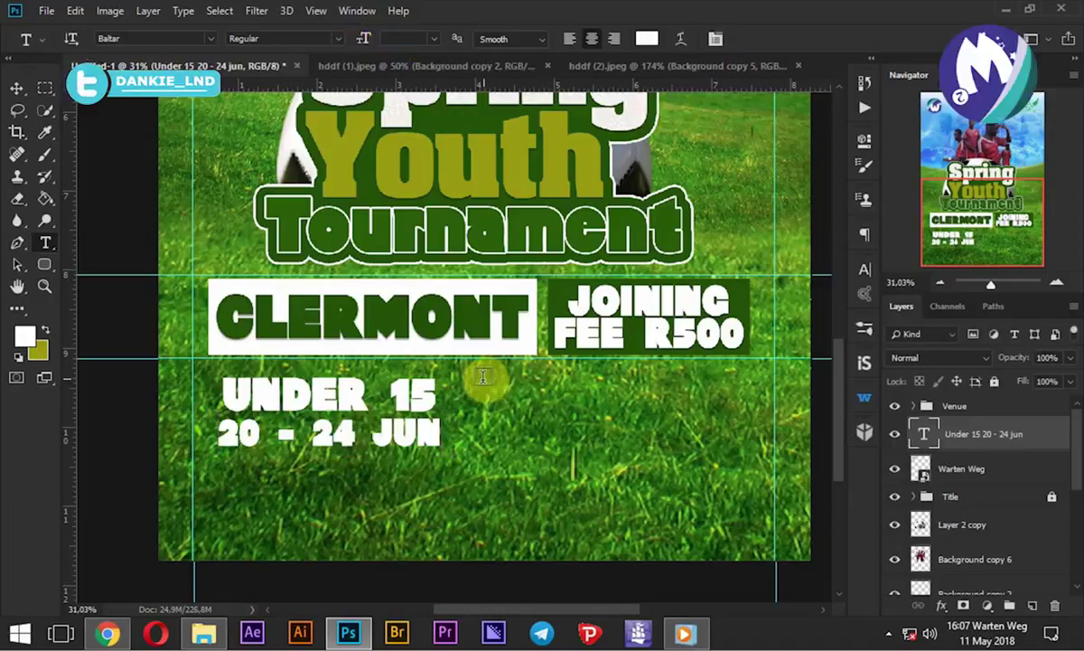
key("ctrl+t")
left_click_drag(432, 374, 416, 380)
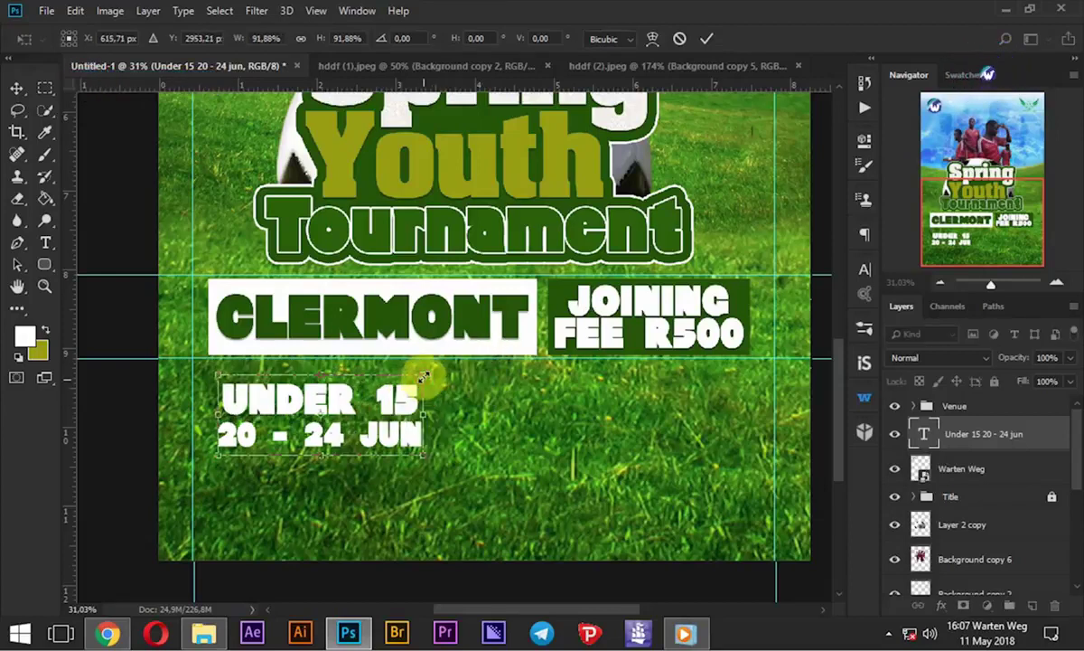
left_click_drag(410, 383, 412, 378)
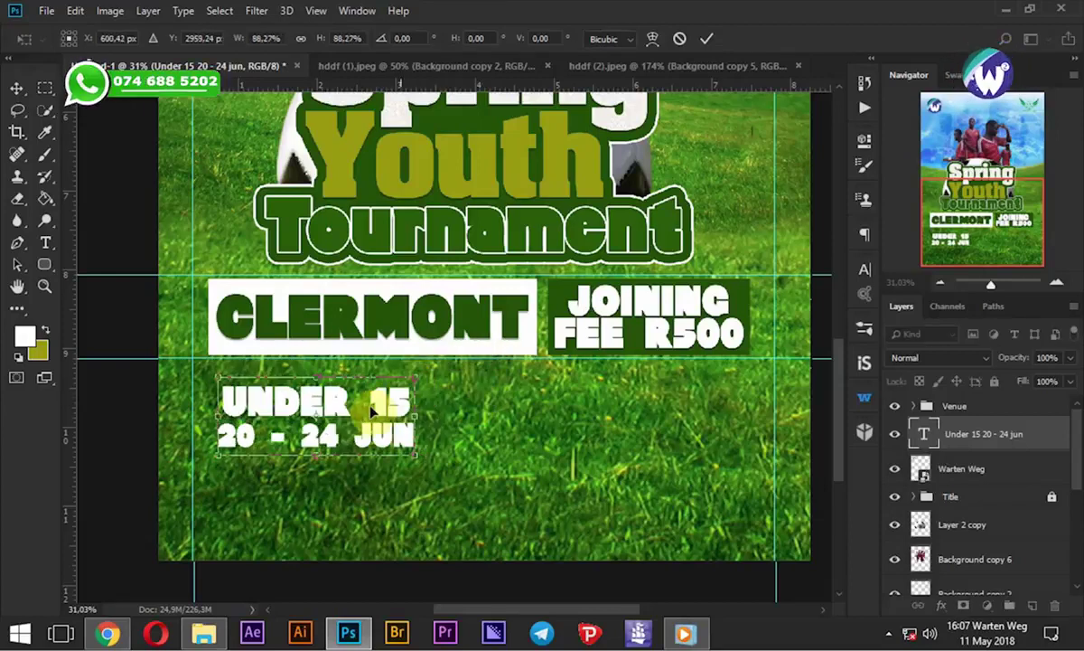
left_click(705, 39)
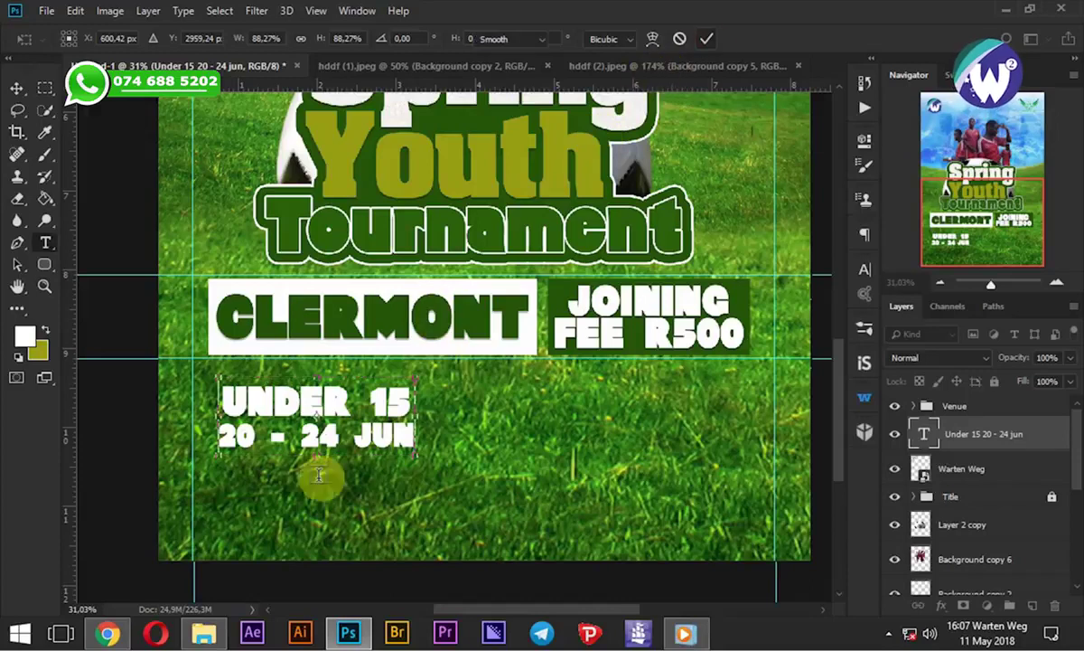
left_click_drag(312, 411, 295, 406)
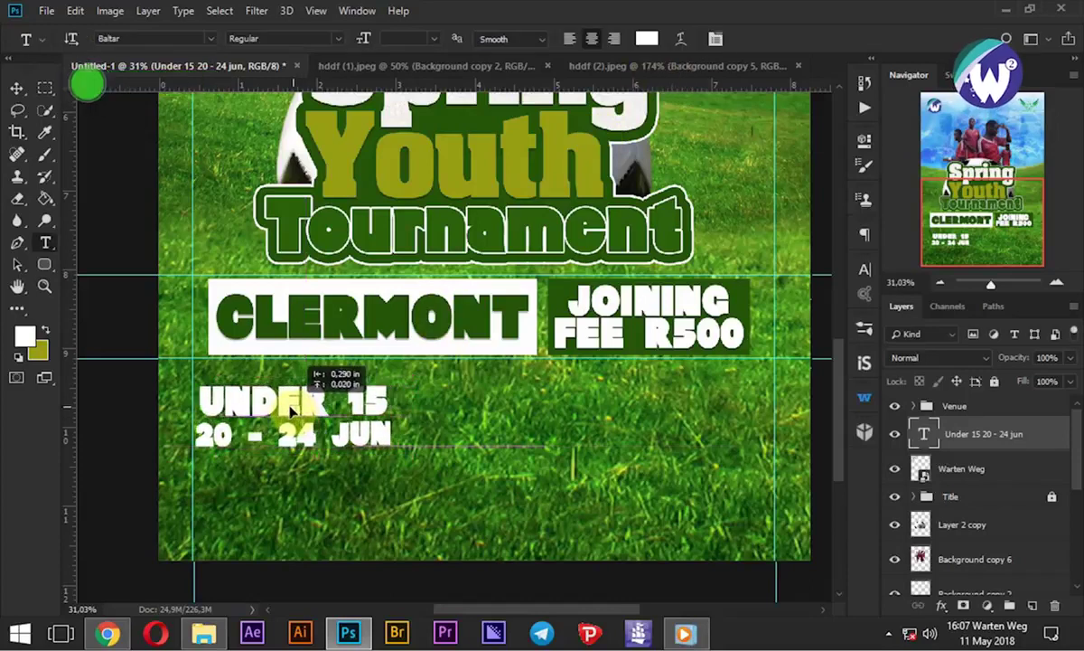
Duplicate the UNDER 15 text twice to make a row of three across the poster
left_click(16, 88)
left_click_drag(290, 395, 504, 412)
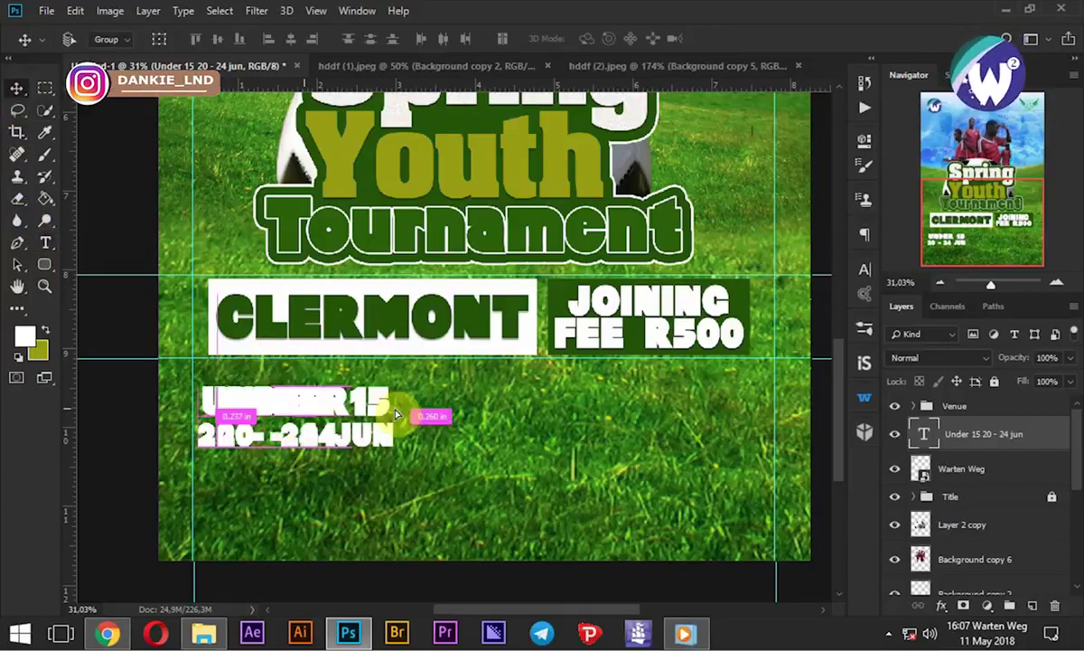
left_click_drag(477, 403, 693, 408)
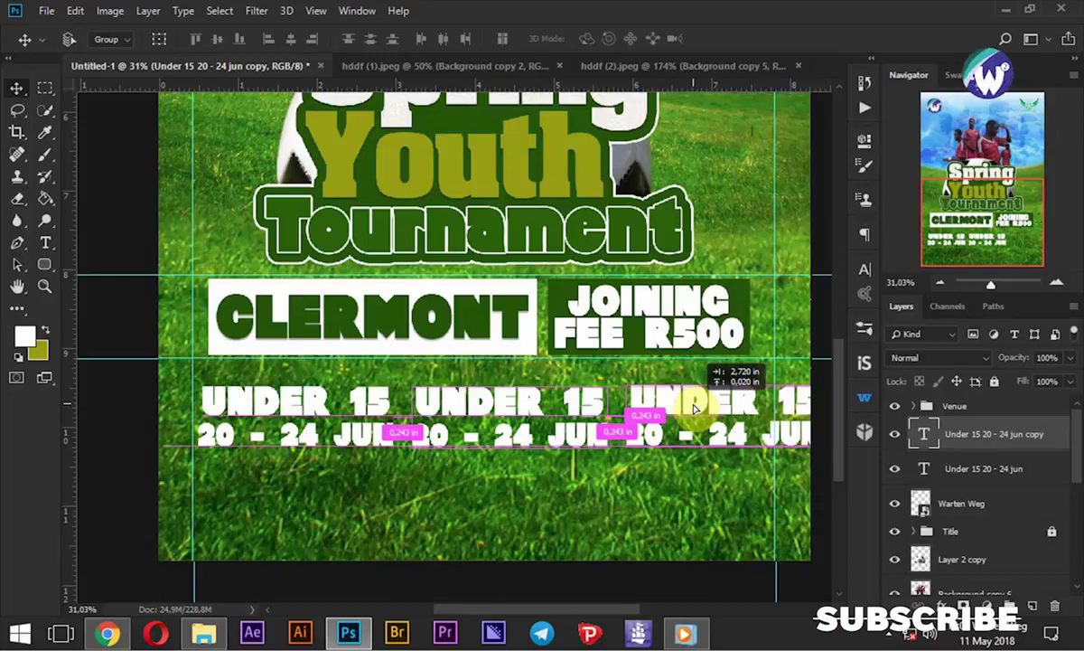
left_click_drag(693, 409, 691, 406)
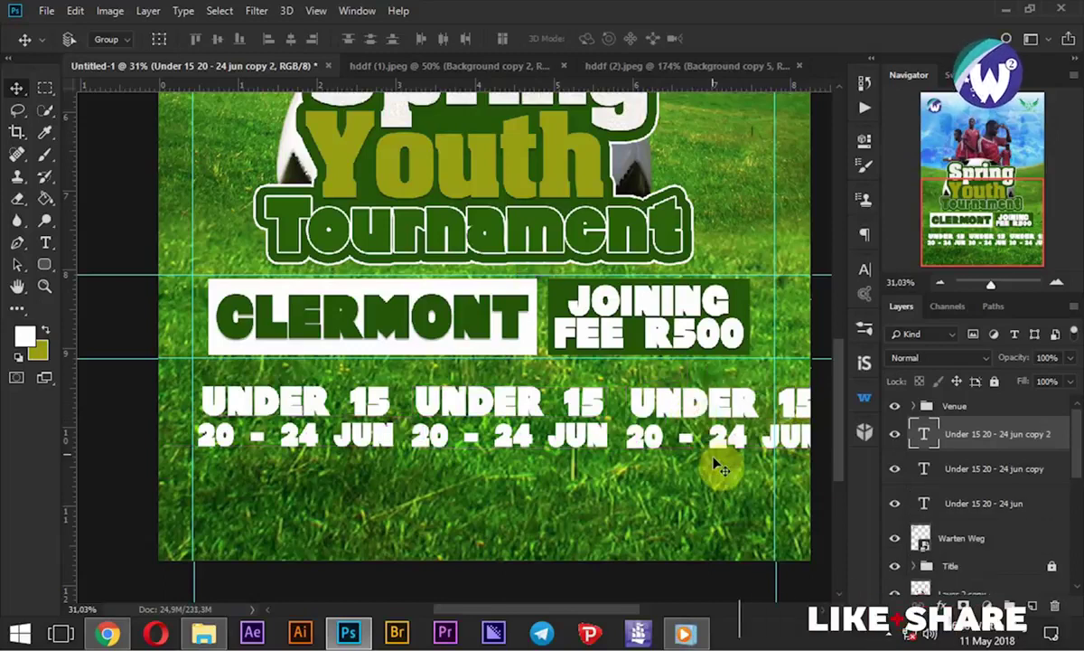
Scale the three date text blocks down together and nudge the row up slightly
key("ctrl")
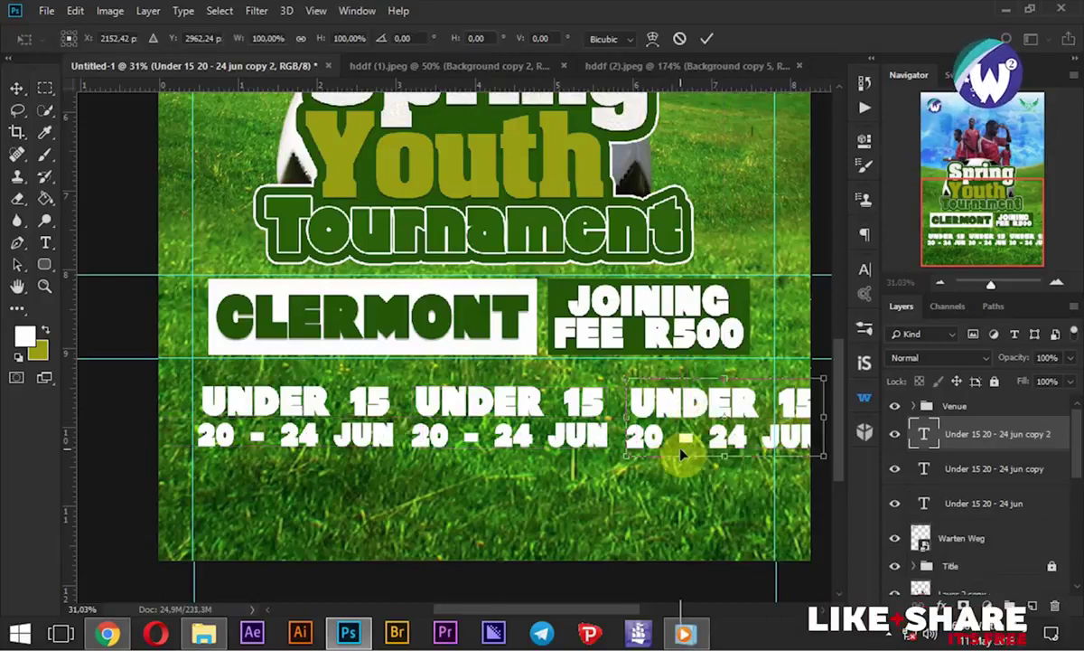
left_click(973, 502, "shift")
key("ctrl+t")
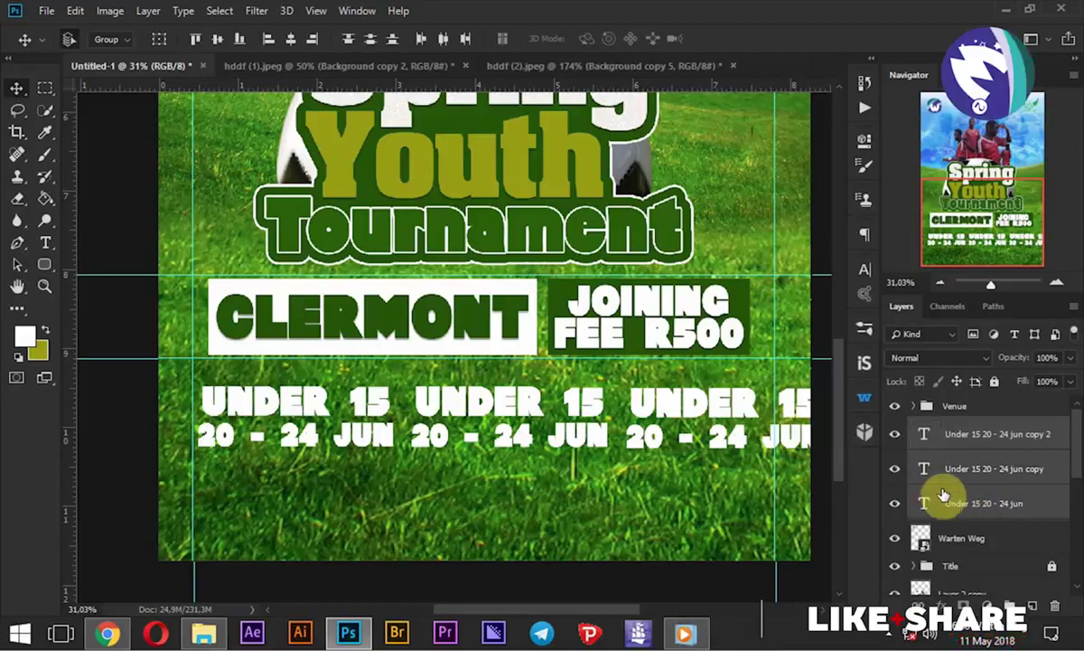
left_click_drag(824, 387, 781, 411)
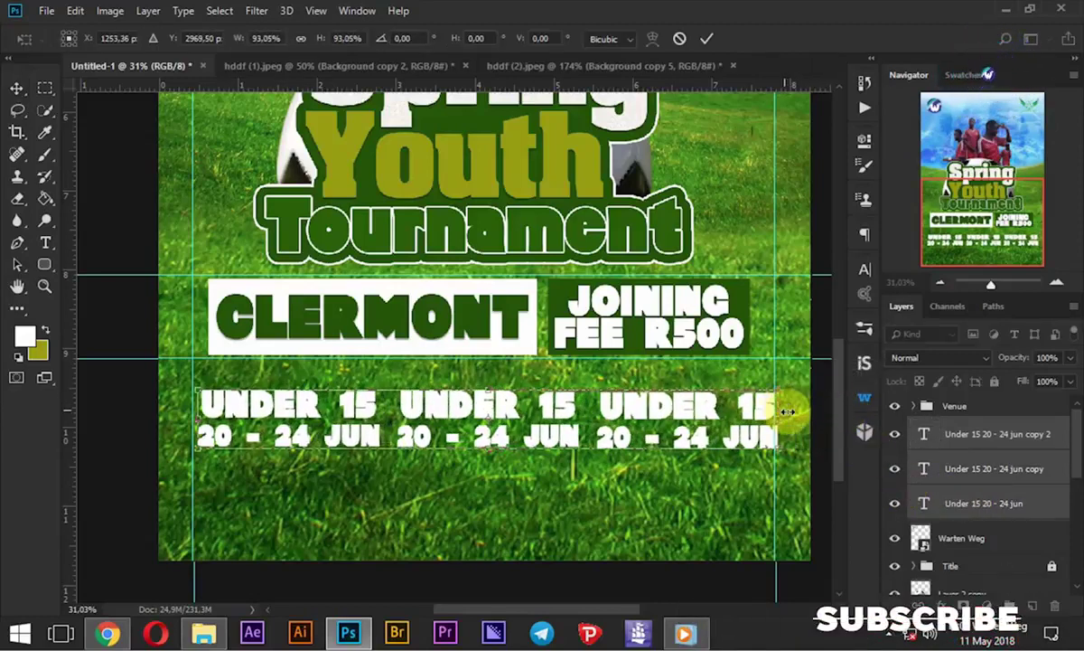
left_click(706, 38)
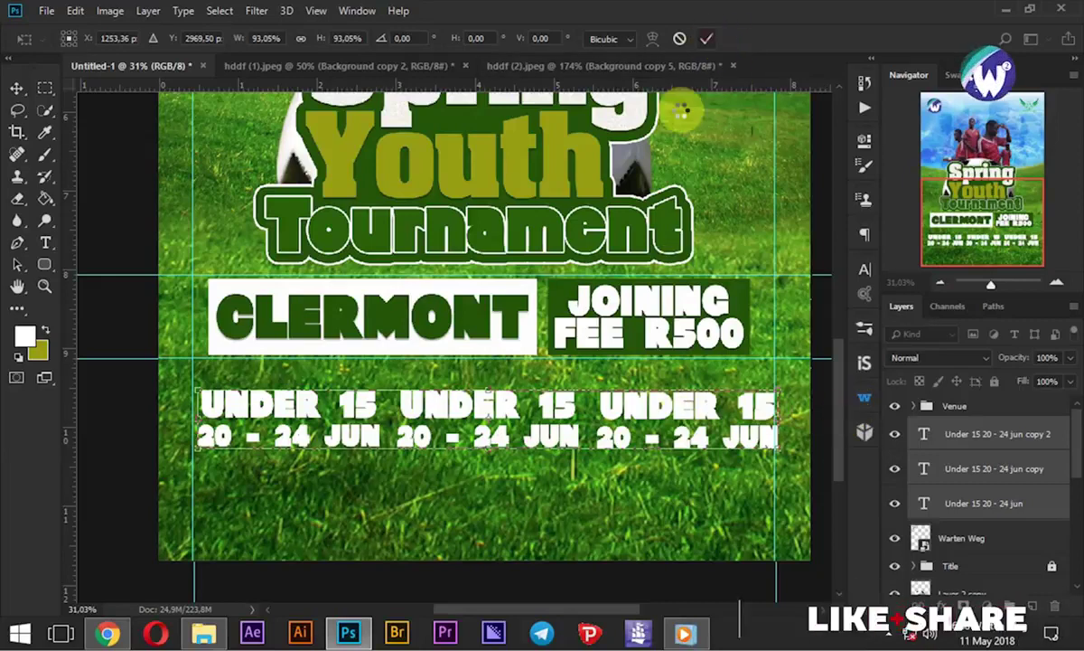
key("Return")
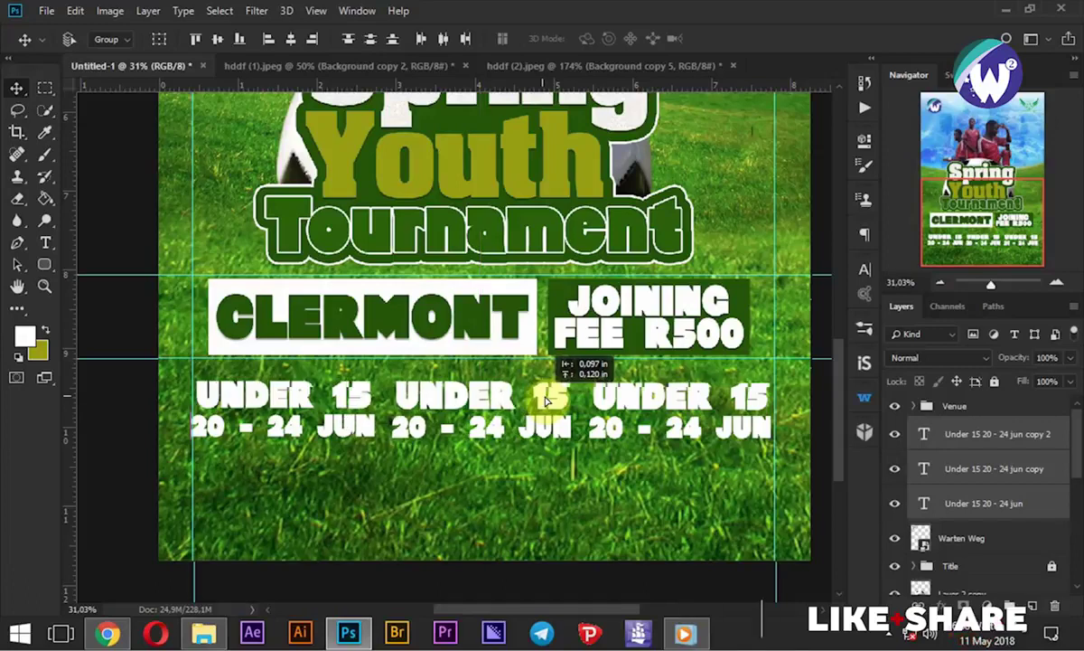
left_click_drag(550, 411, 547, 401)
left_click(45, 88)
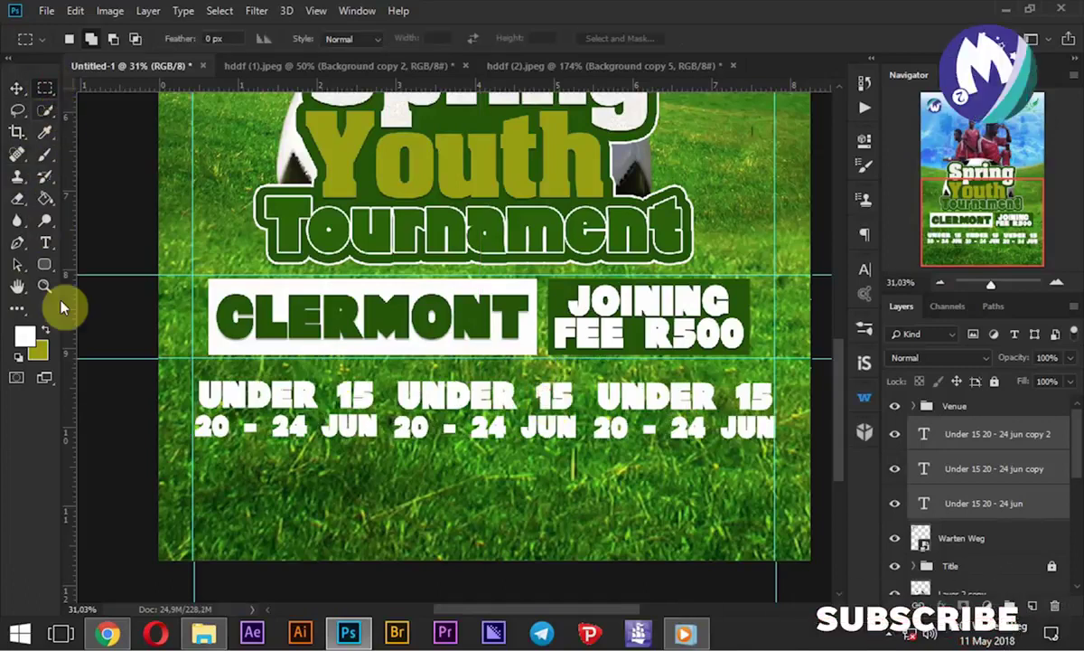
On a new layer, fill an olive band behind the row of dates and deselect
left_click_drag(192, 388, 787, 446)
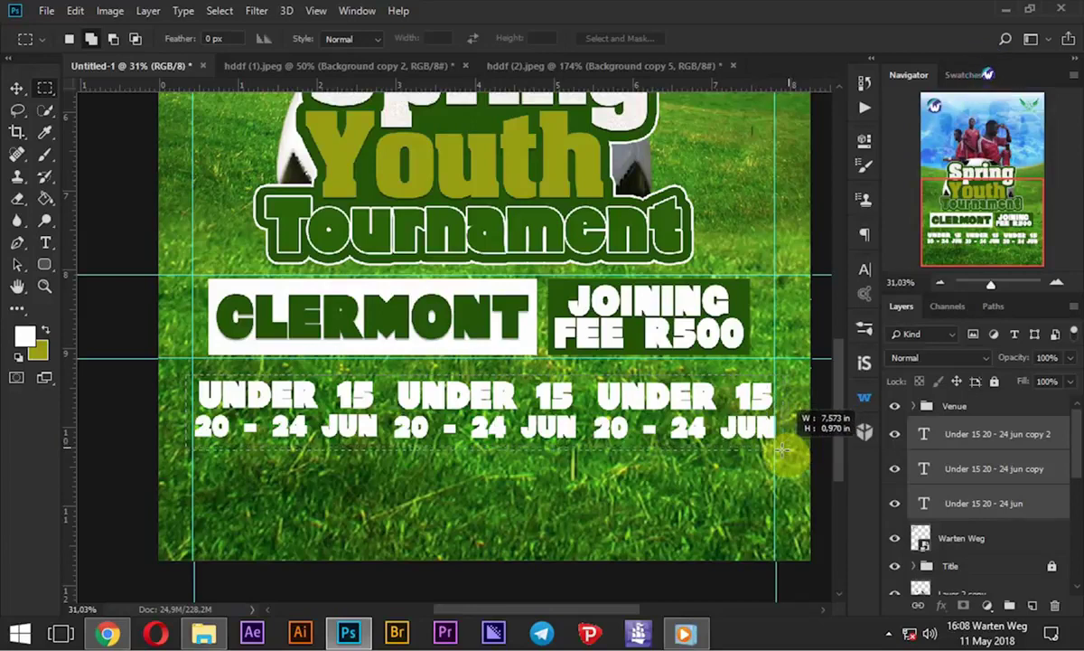
left_click_drag(778, 444, 775, 447)
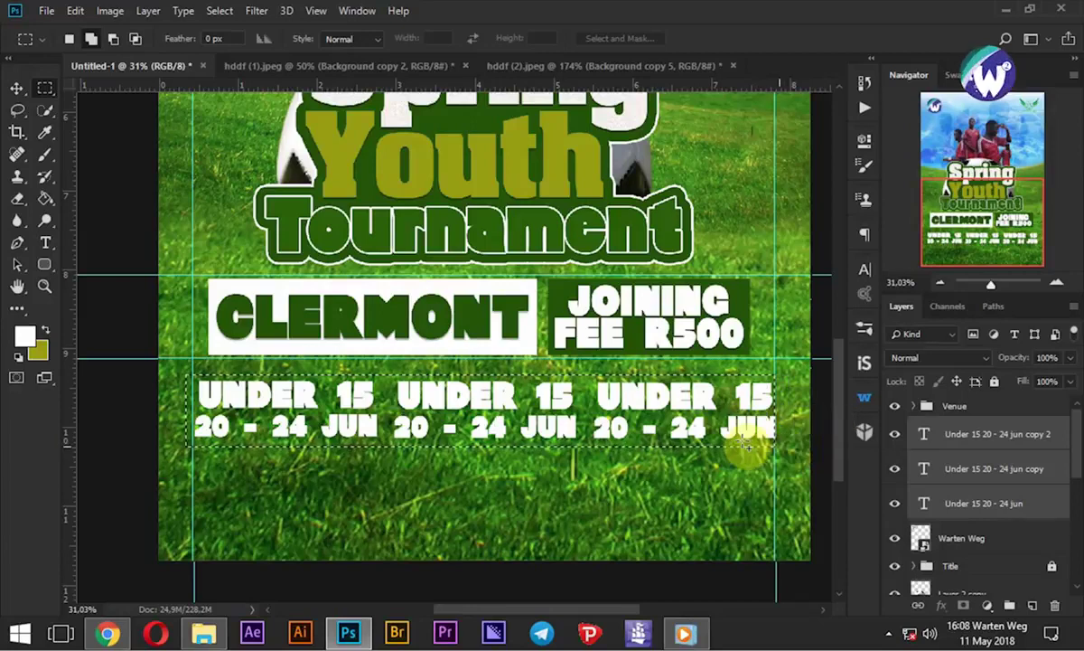
left_click(967, 537)
left_click(1030, 604)
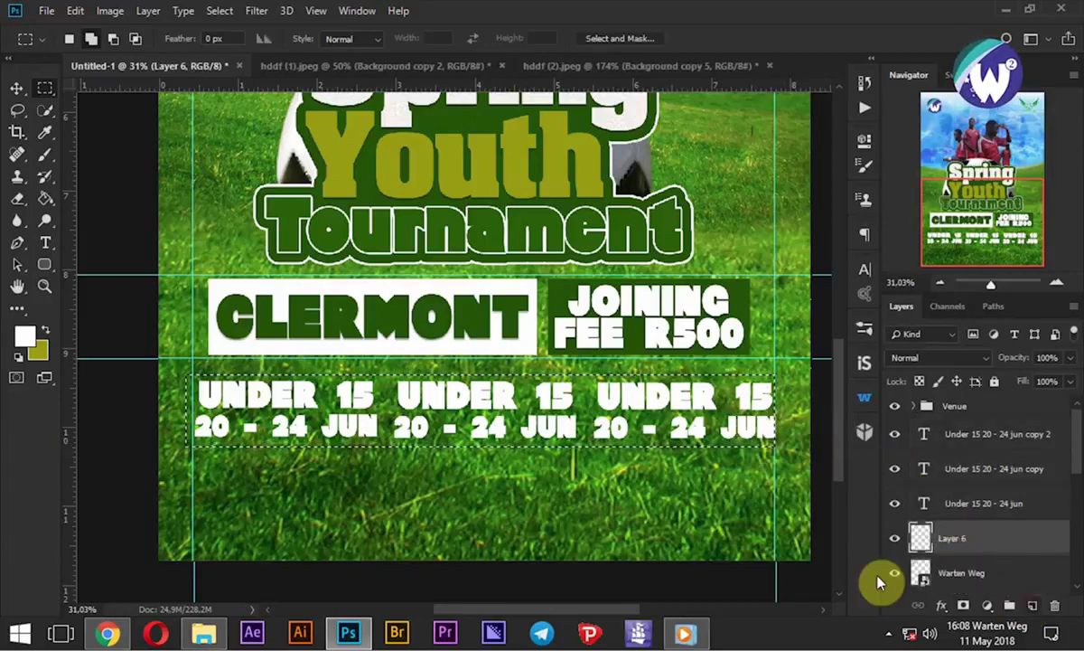
left_click(25, 339)
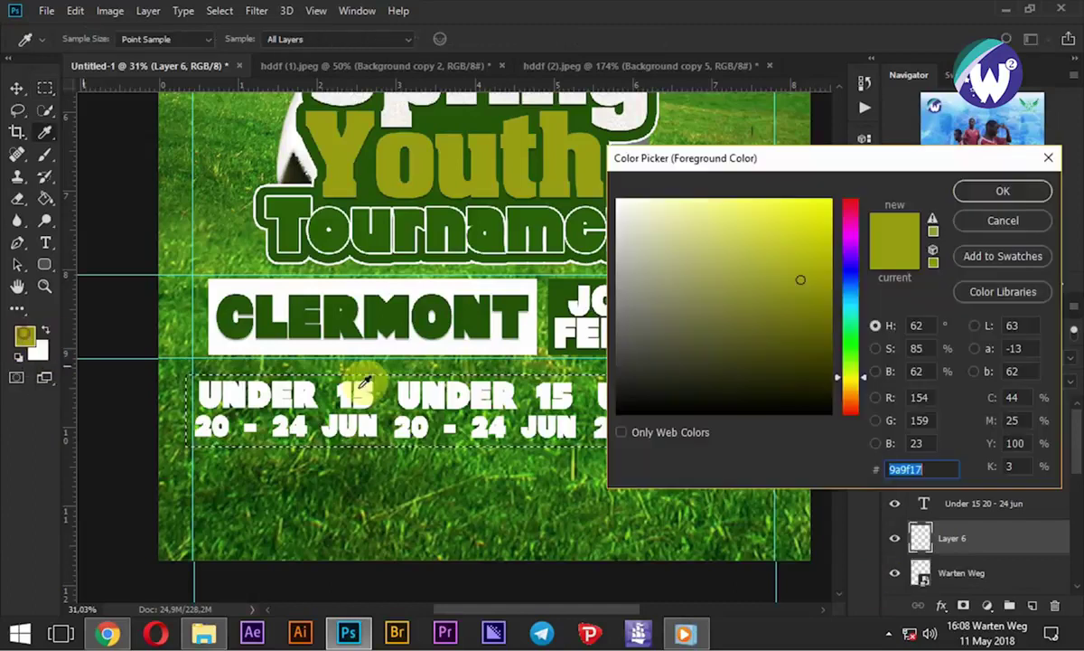
left_click(968, 189)
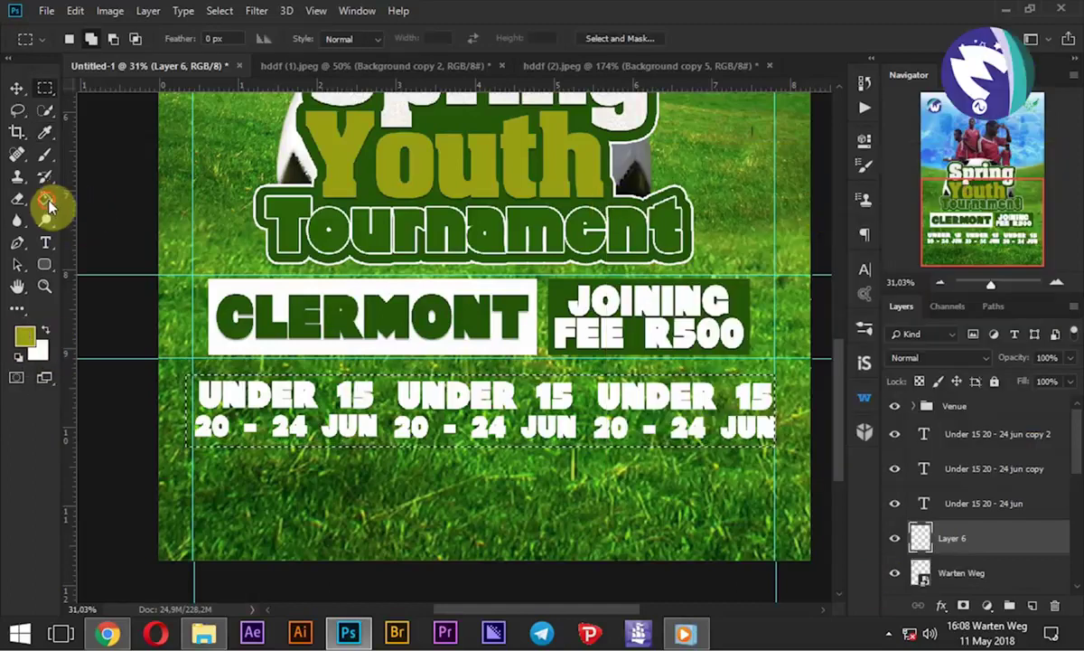
left_click(46, 198)
left_click(240, 411)
key("ctrl+d")
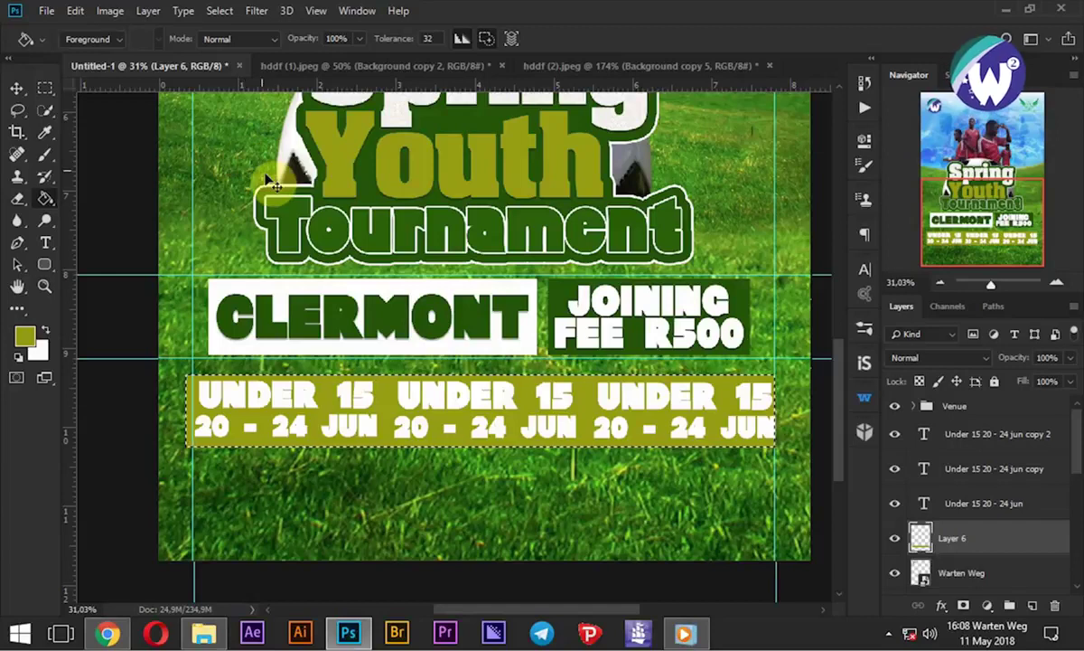
Select the three UNDER 15 text layers and group them together
left_click(959, 502)
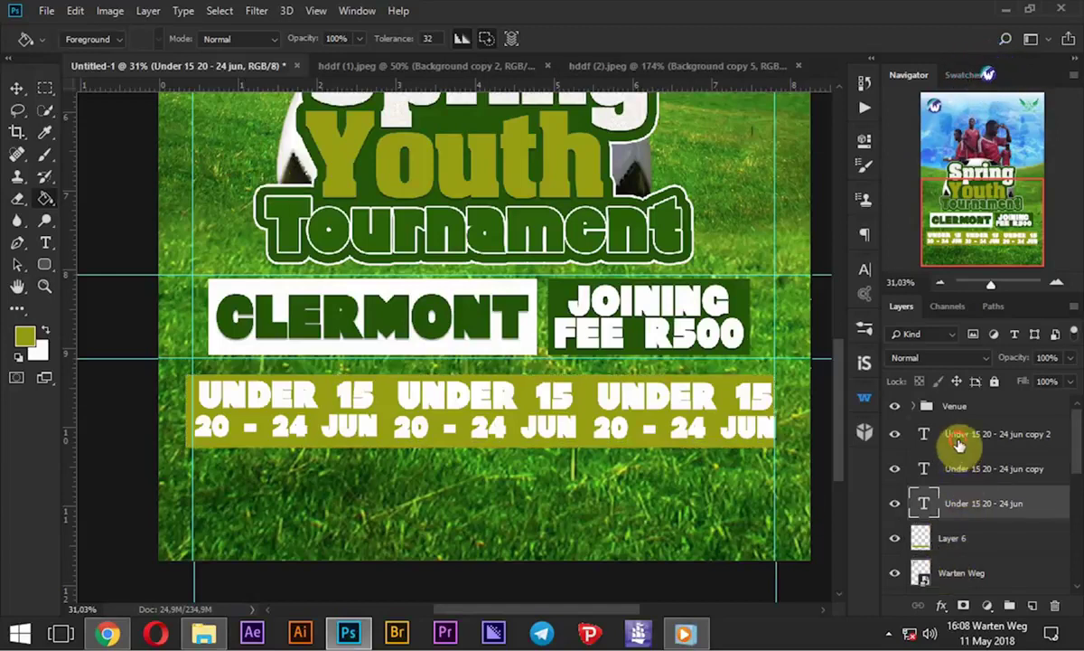
left_click(956, 438, "shift")
left_click(953, 540, "shift")
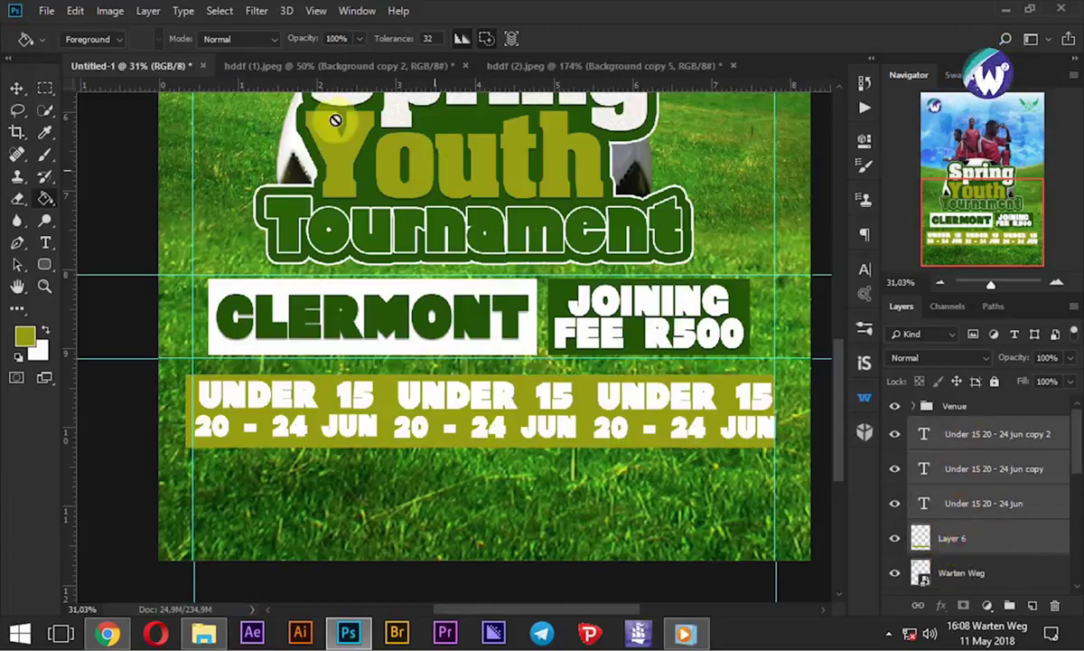
left_click(20, 86)
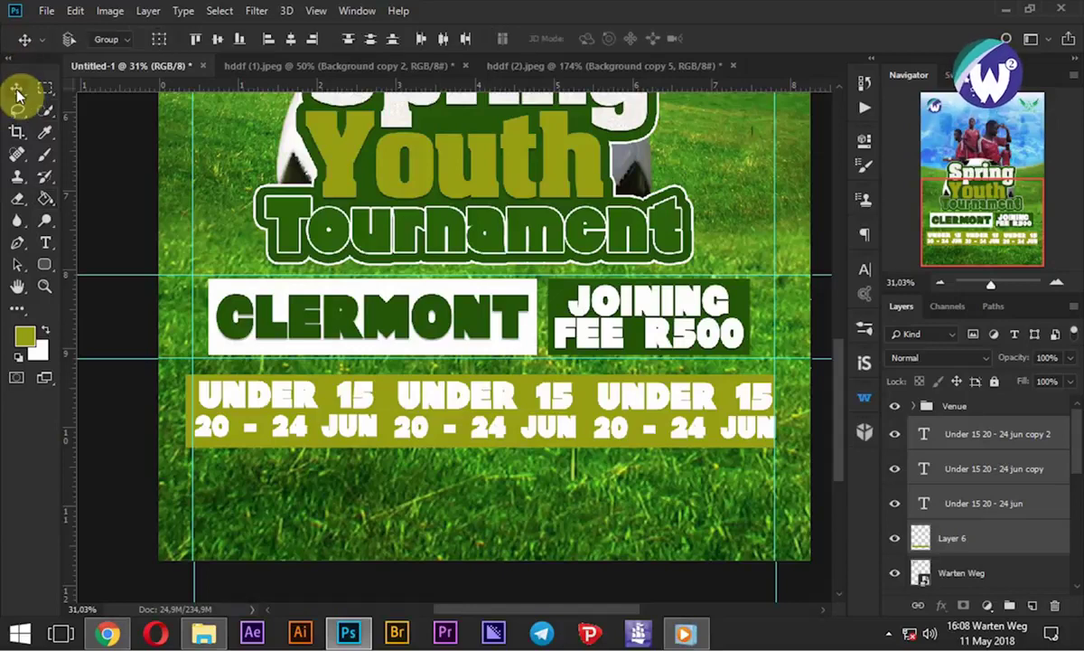
left_click(226, 40)
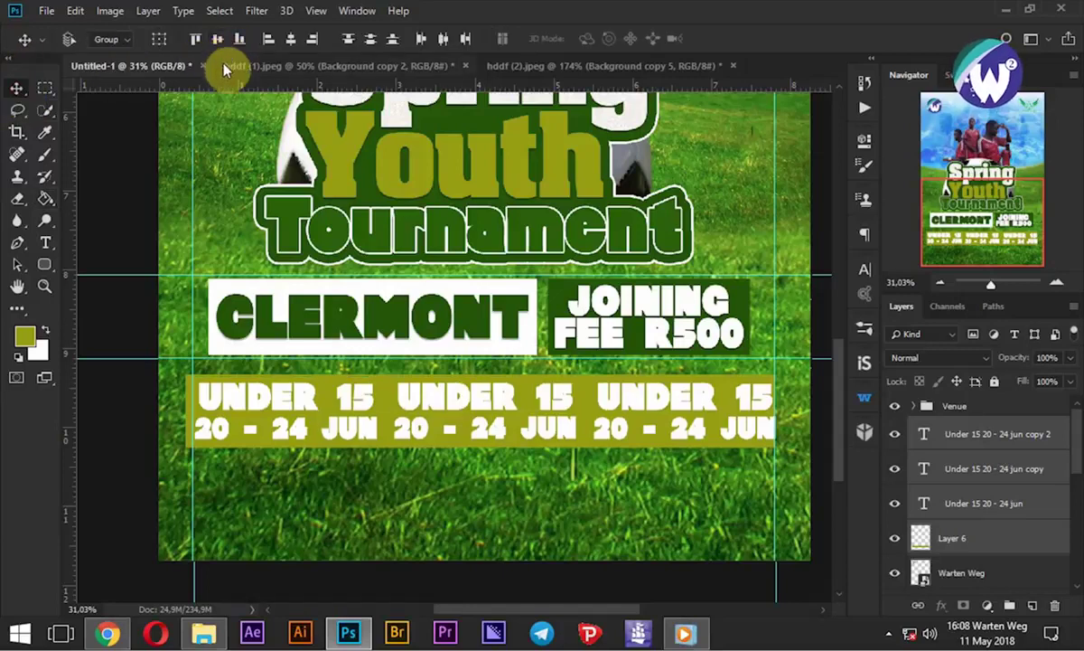
left_click(958, 511)
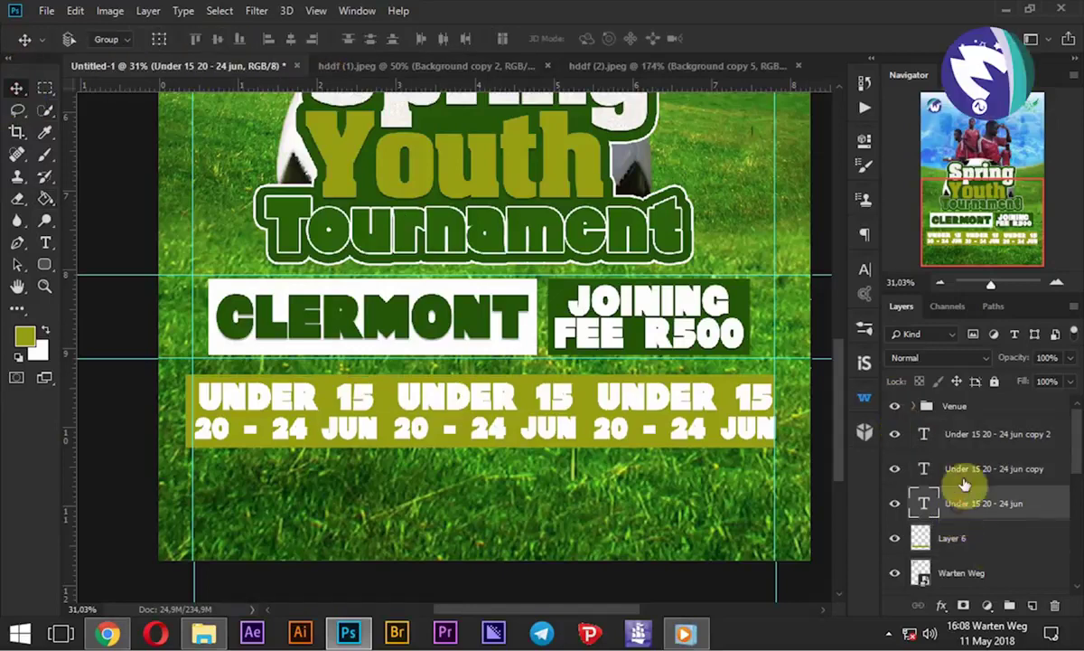
left_click(968, 441, "shift")
key("ctrl+g")
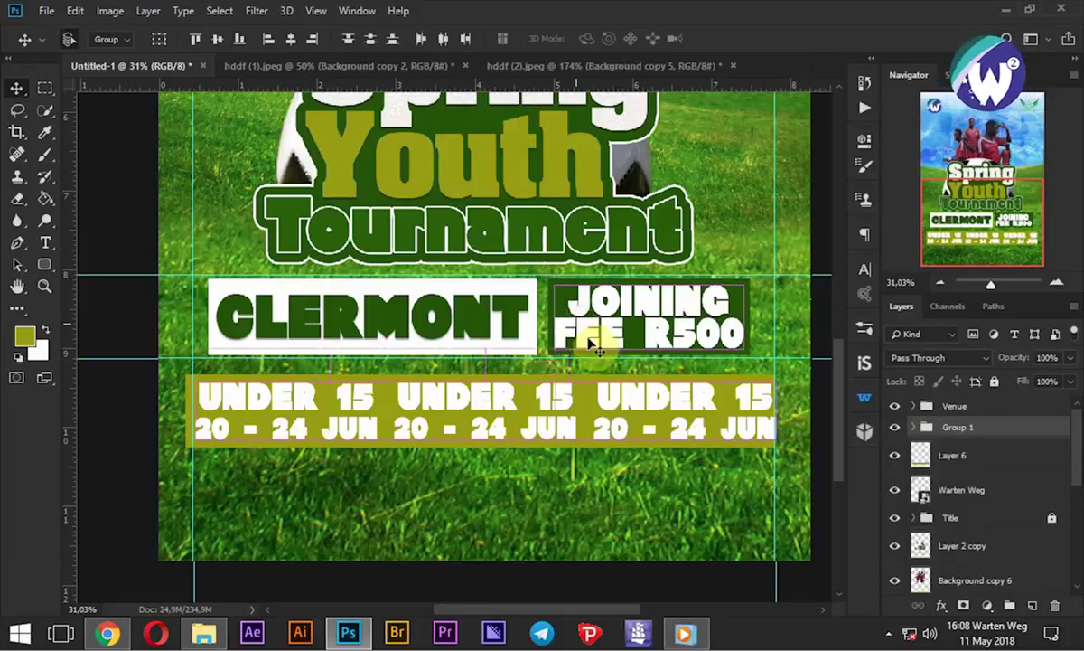
Centre the dates group and the Venue group horizontally on the canvas
left_click(294, 40)
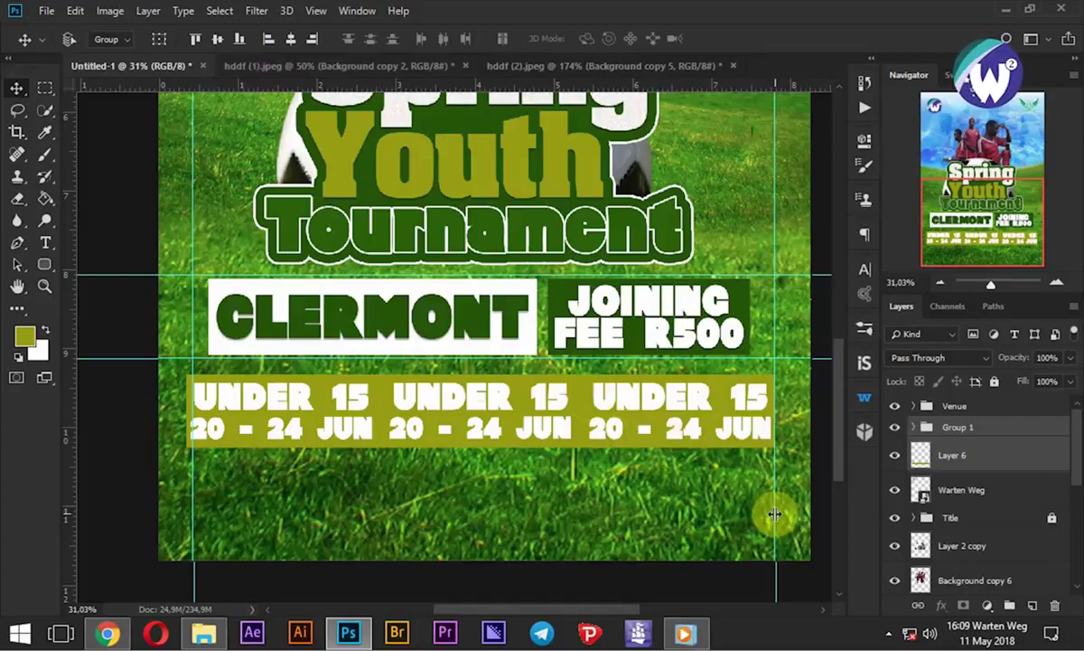
key("ctrl+a")
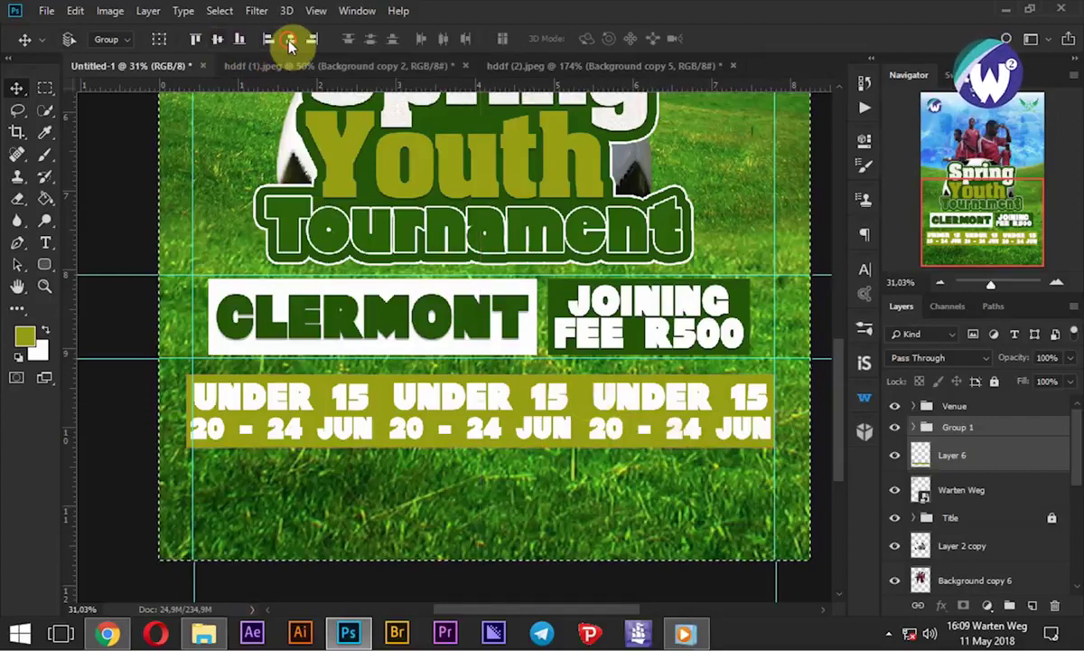
left_click(290, 39)
left_click(958, 408)
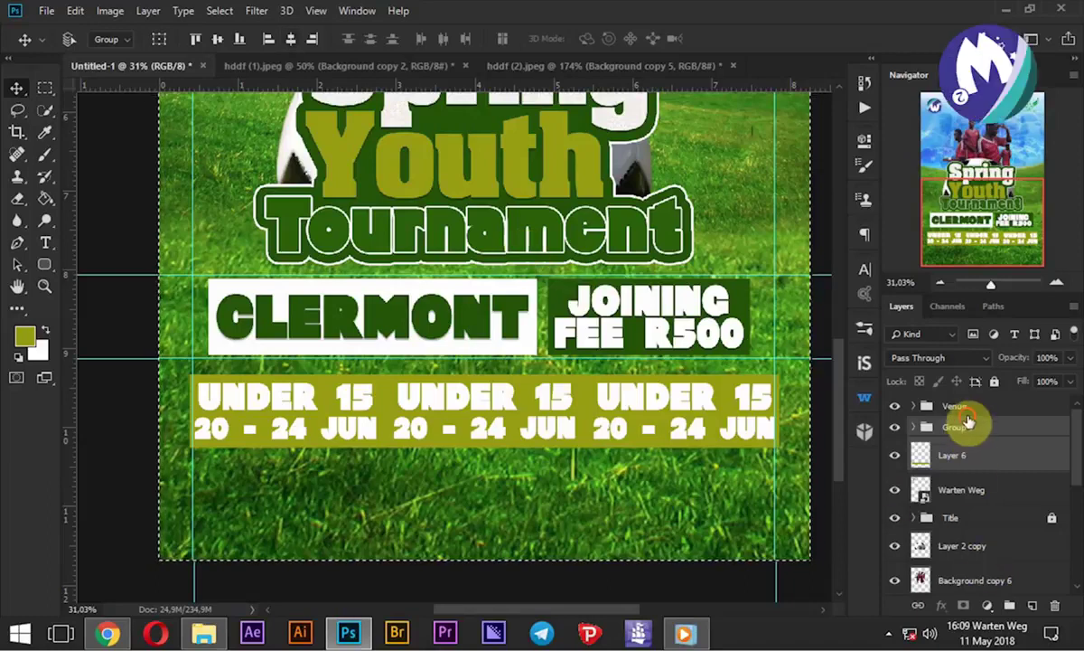
left_click(290, 39)
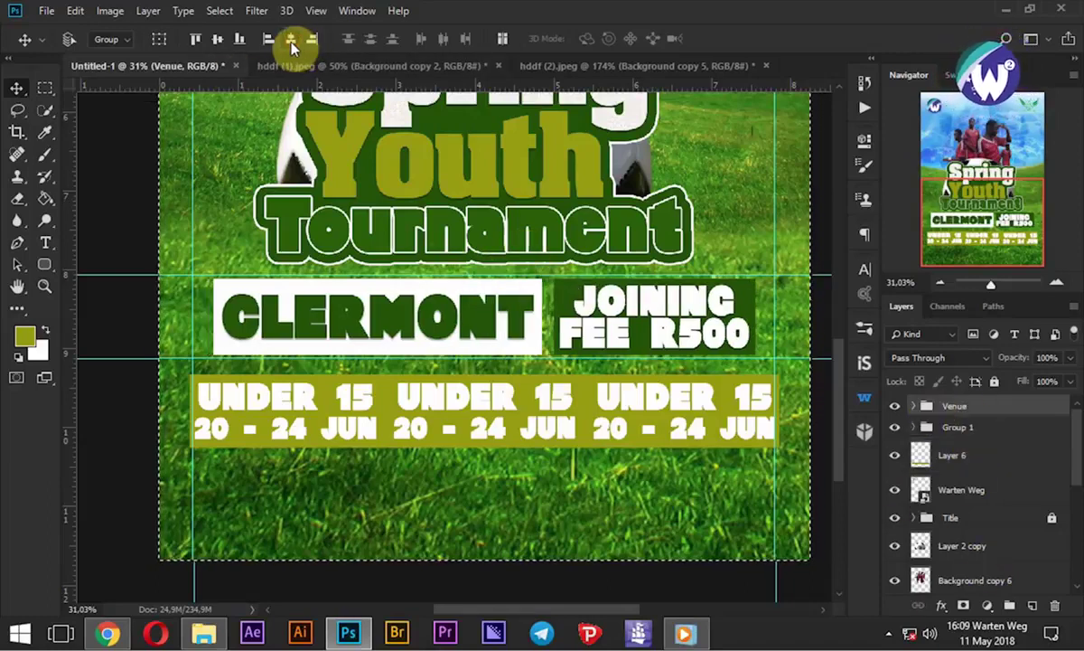
Group the dates text together with its olive band layer
left_click(949, 433)
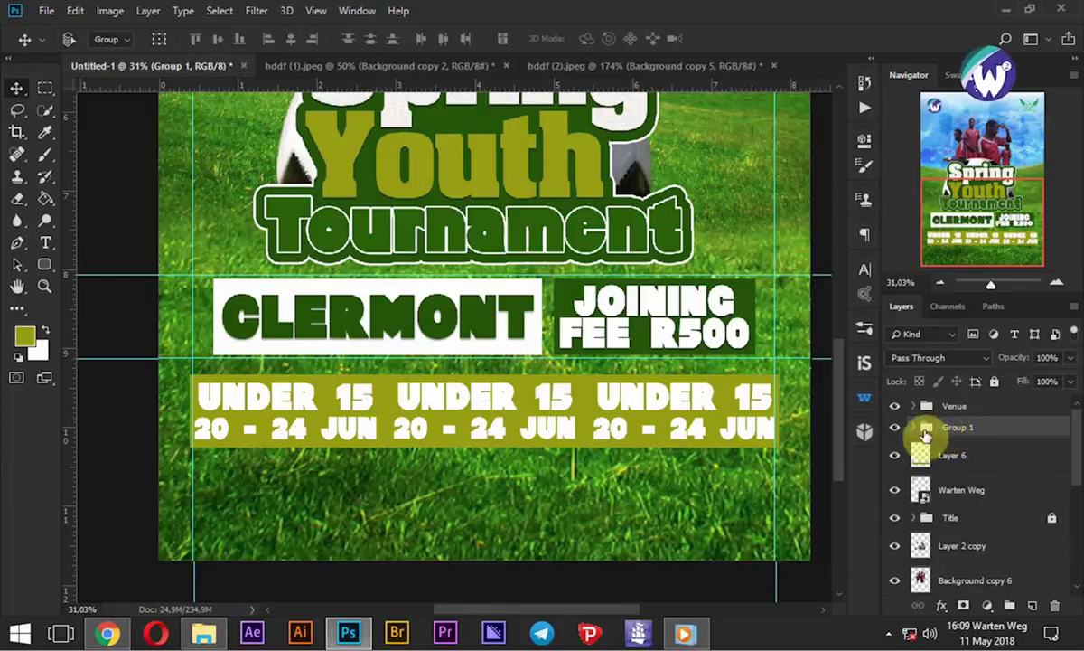
key("shift+Up")
key("shift+Up")
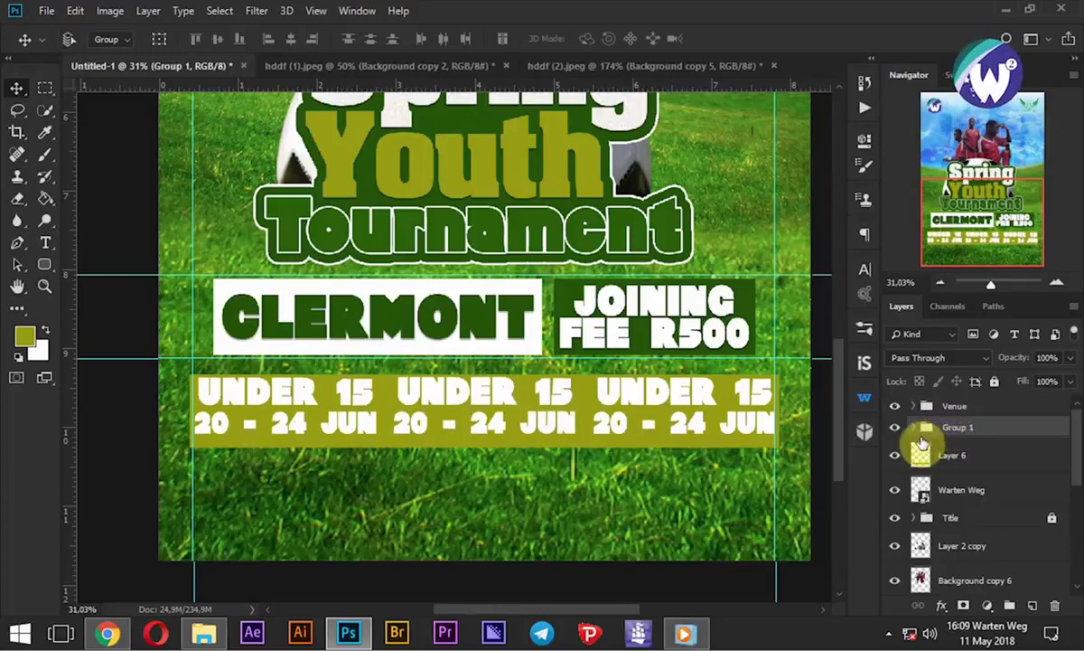
key("shift+Down")
key("shift+Down")
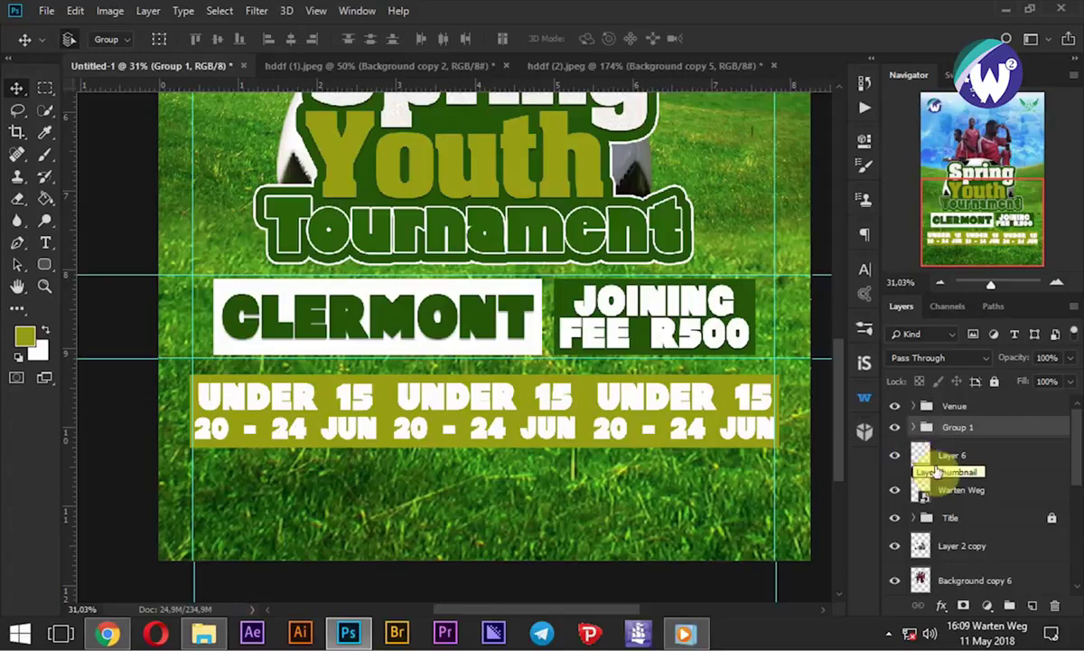
left_click(939, 457, "shift")
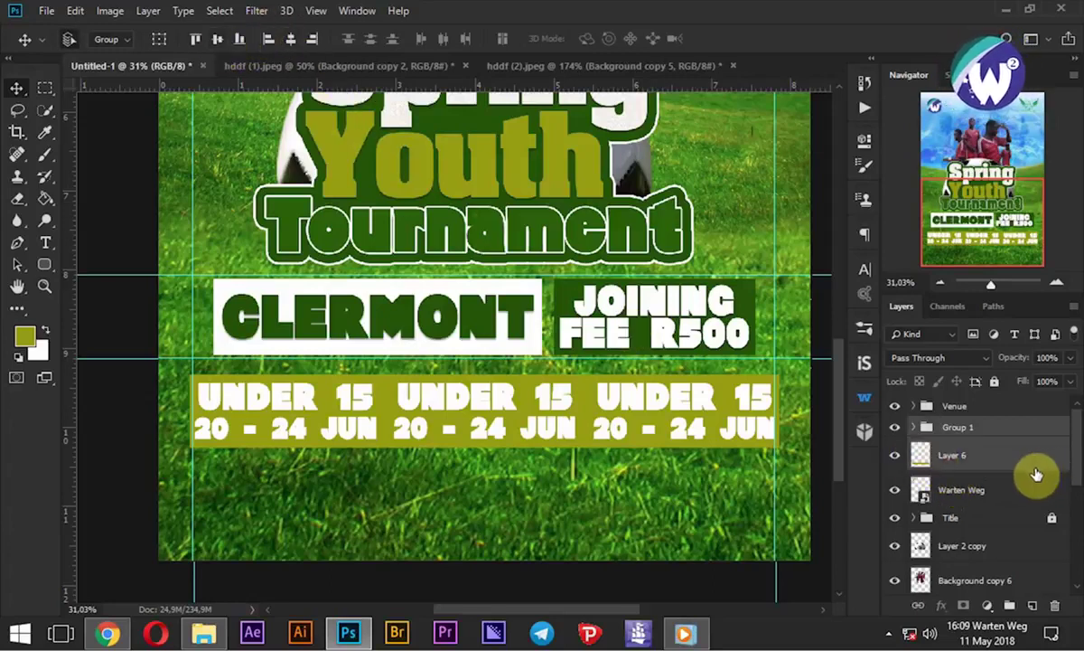
key("ctrl+g")
type("Date")
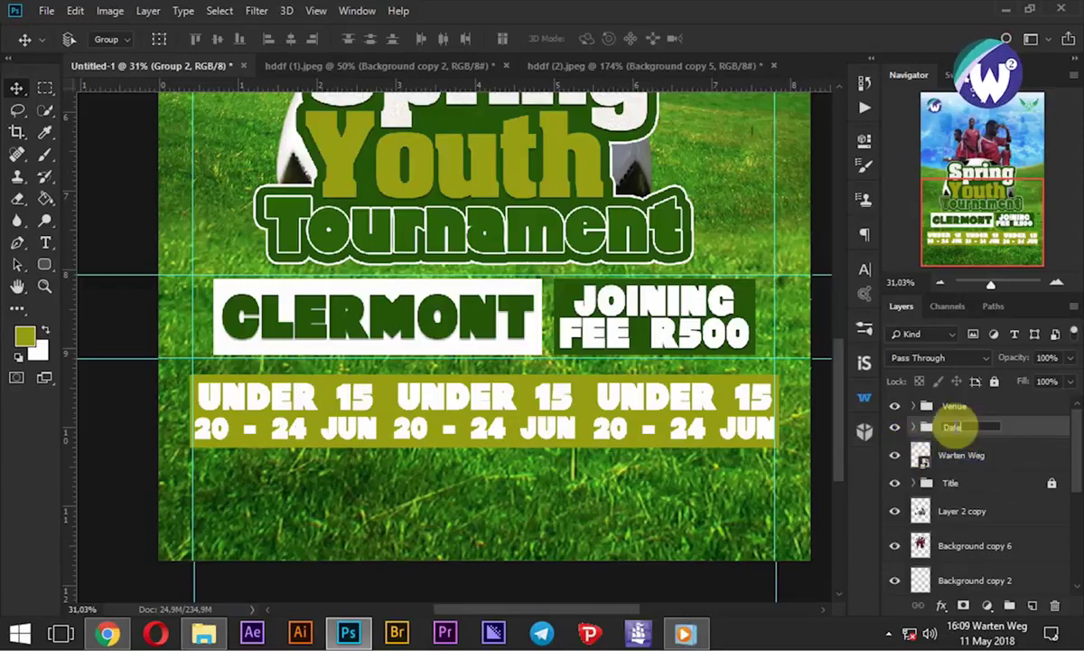
Name the group Date and change the middle entry to UNDER 17 28 - 29 JUN
double_click(974, 457)
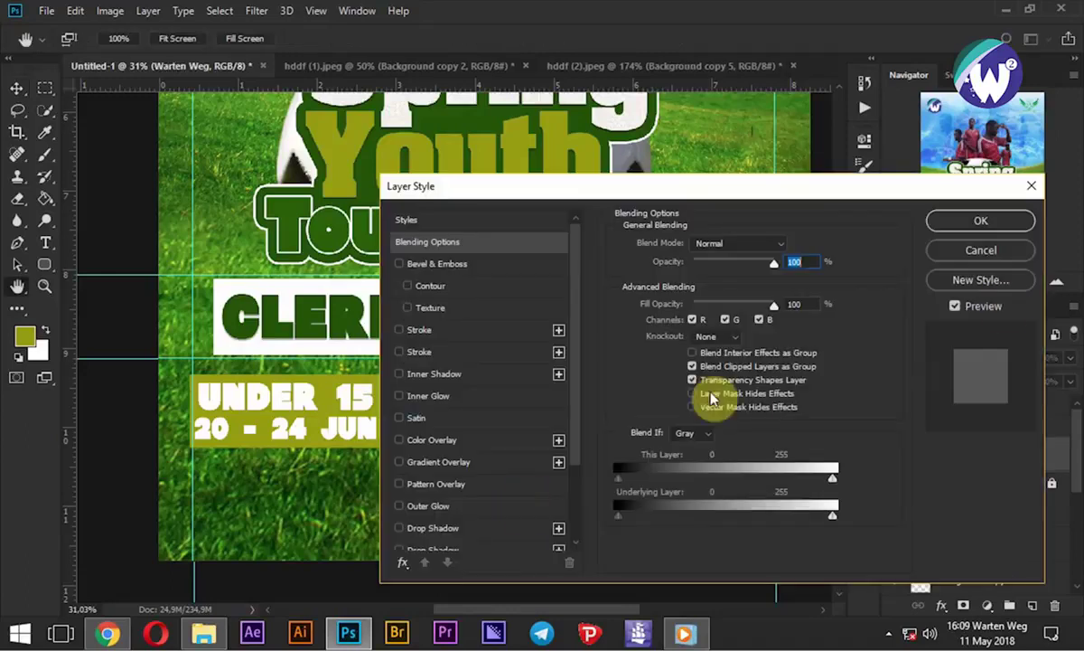
left_click(980, 249)
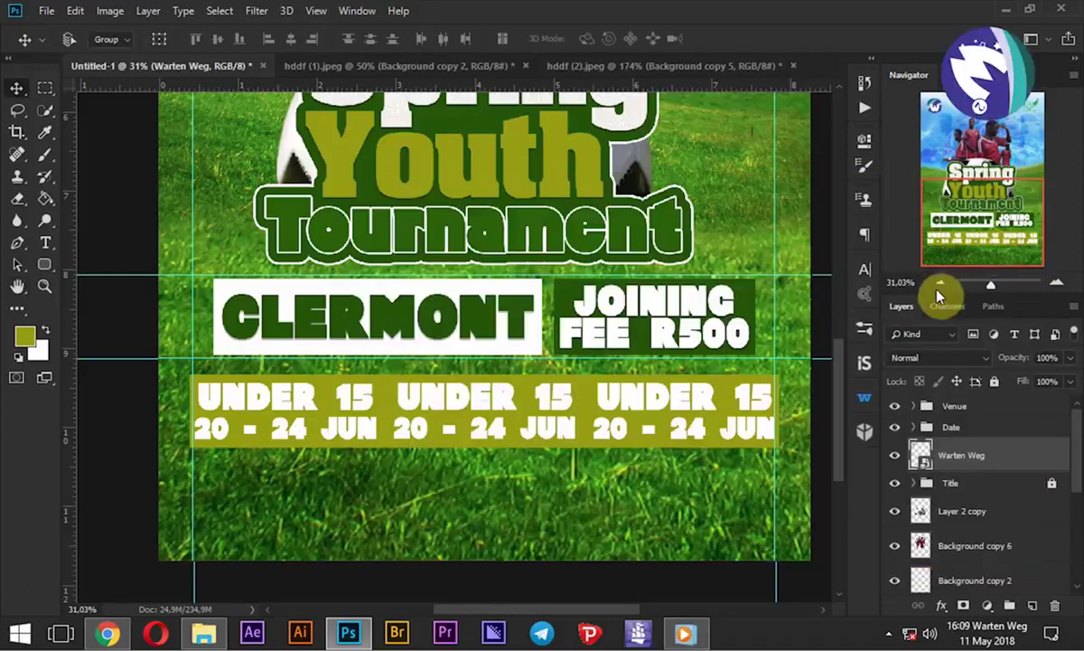
left_click(47, 244)
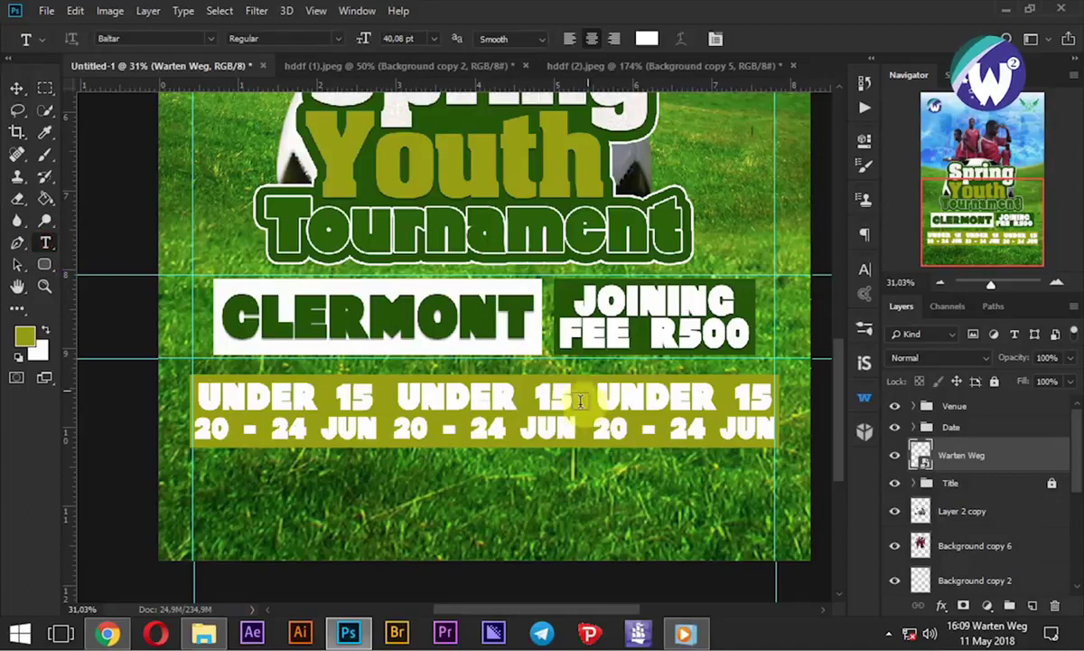
left_click(562, 394)
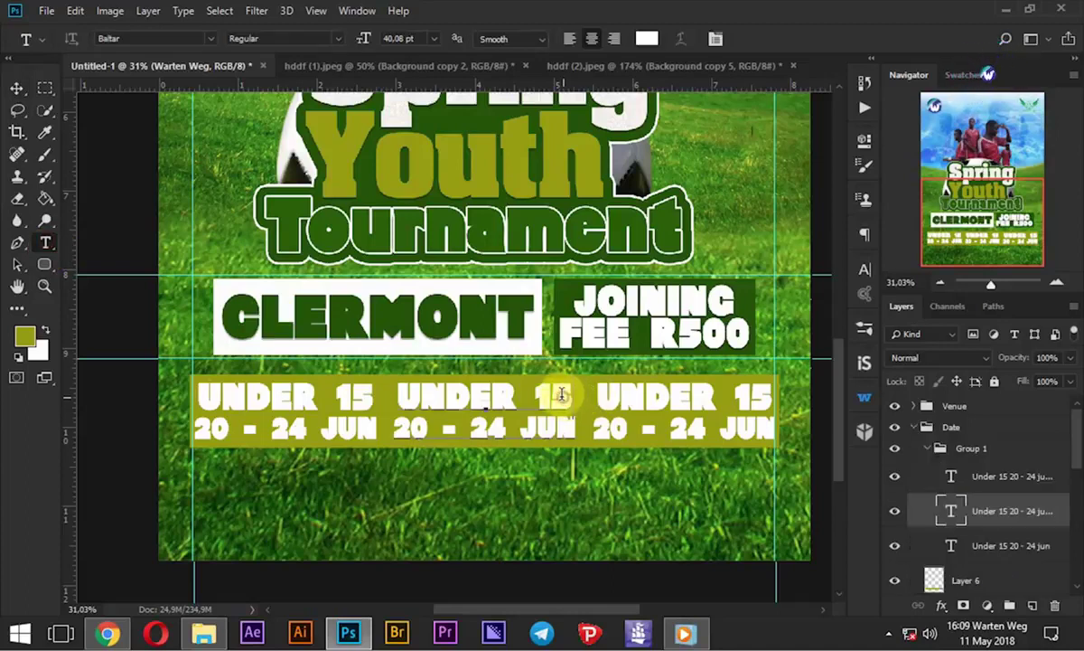
type("7")
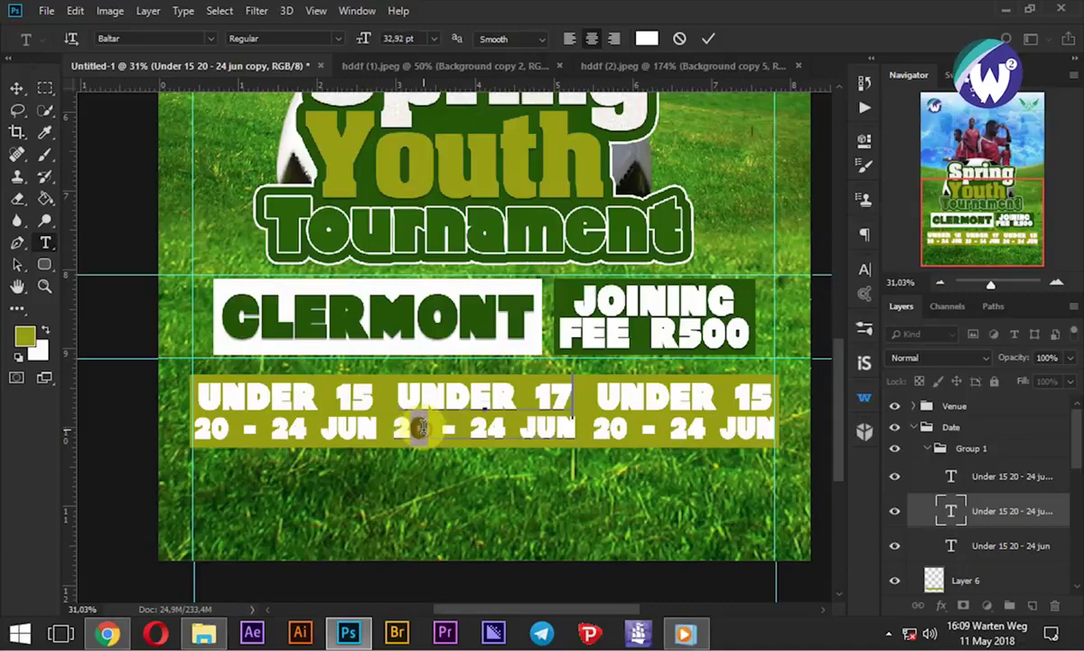
type("8")
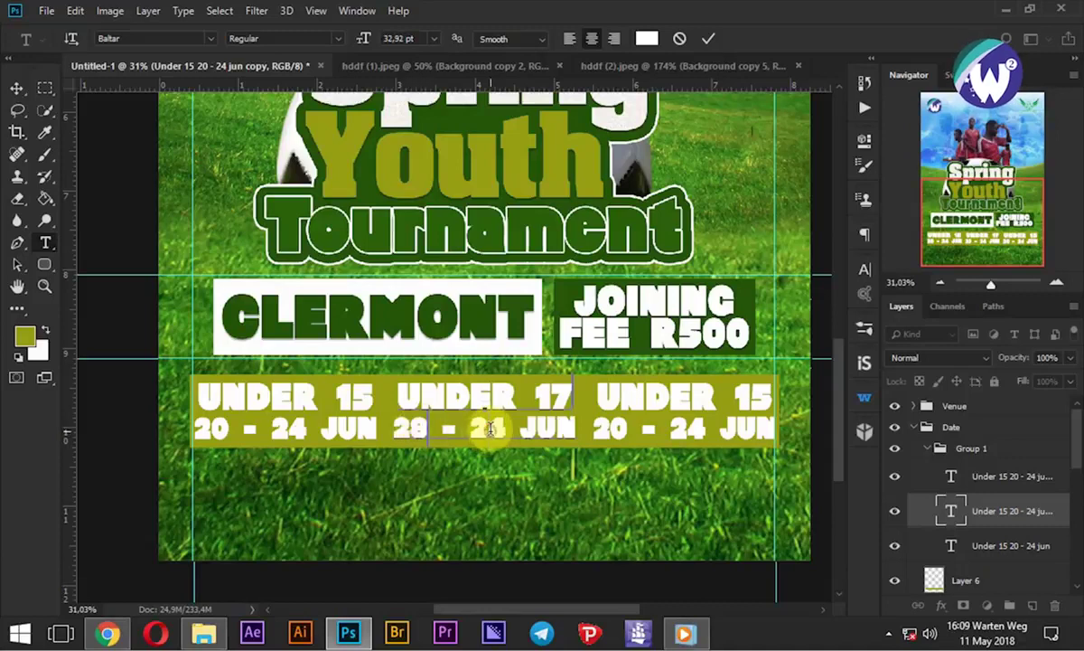
type("9")
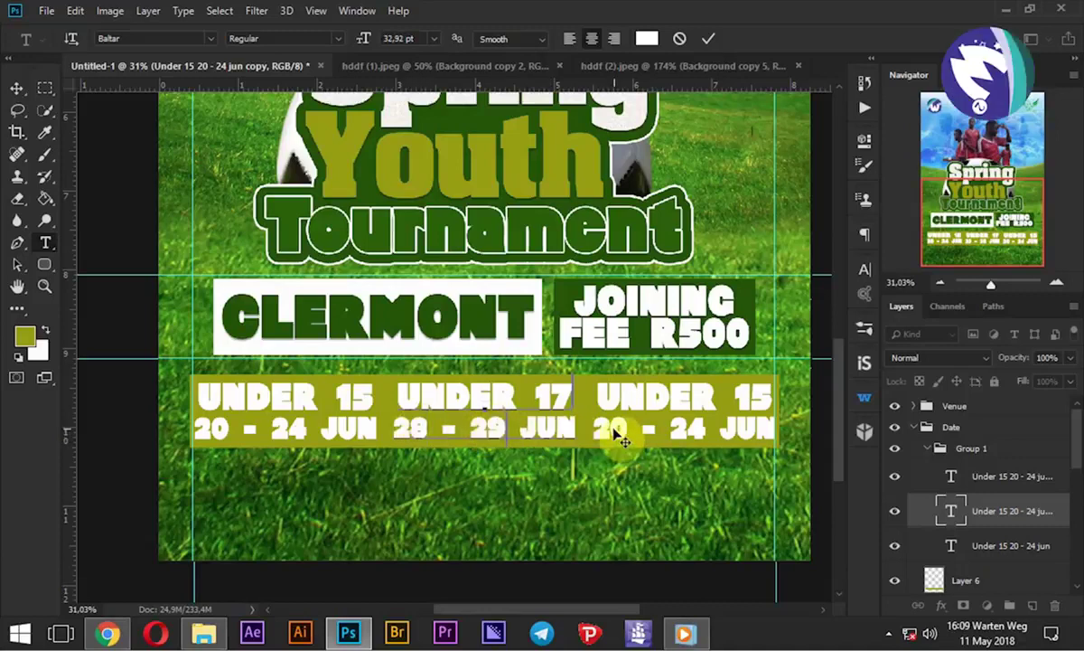
left_click(708, 38)
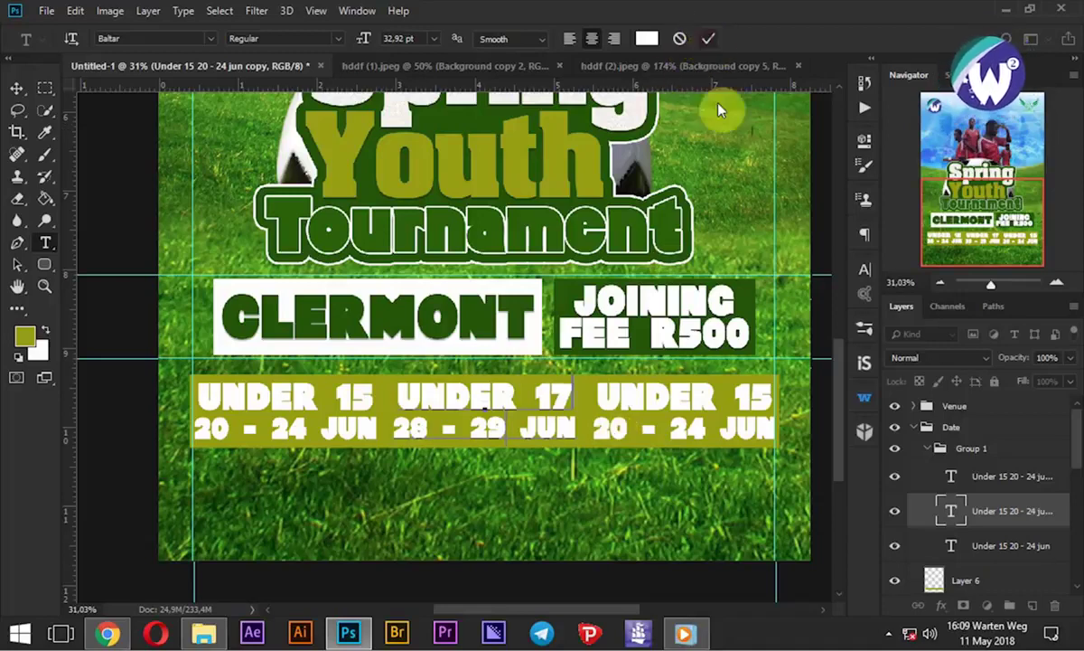
Change the right entry to UNDER 19 30 - 01 JUL
left_click_drag(755, 398, 773, 398)
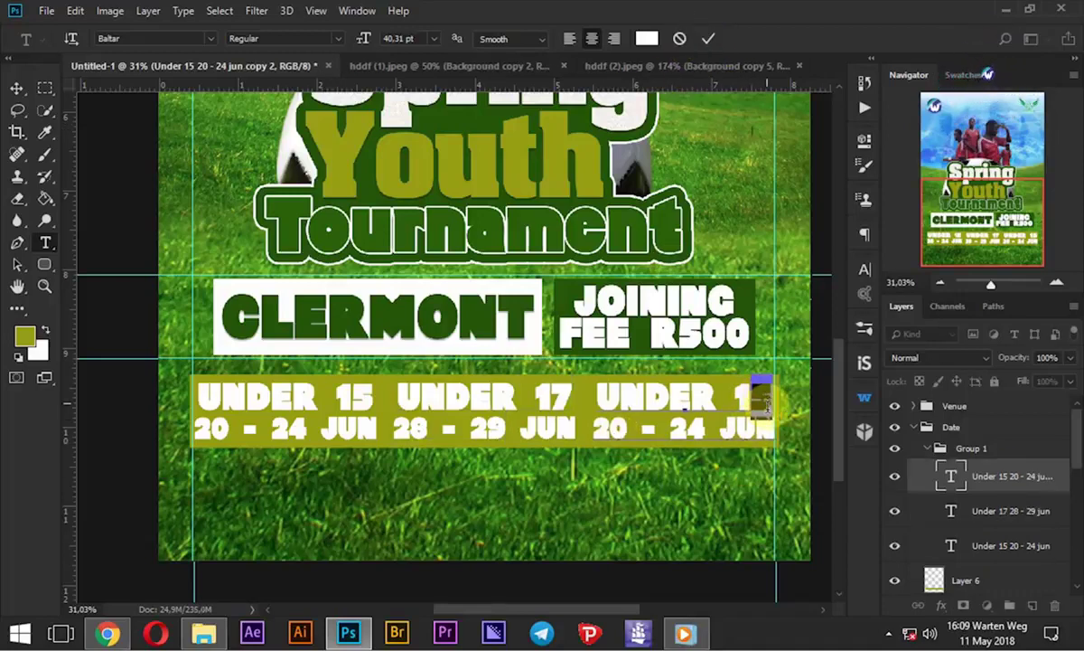
type("9")
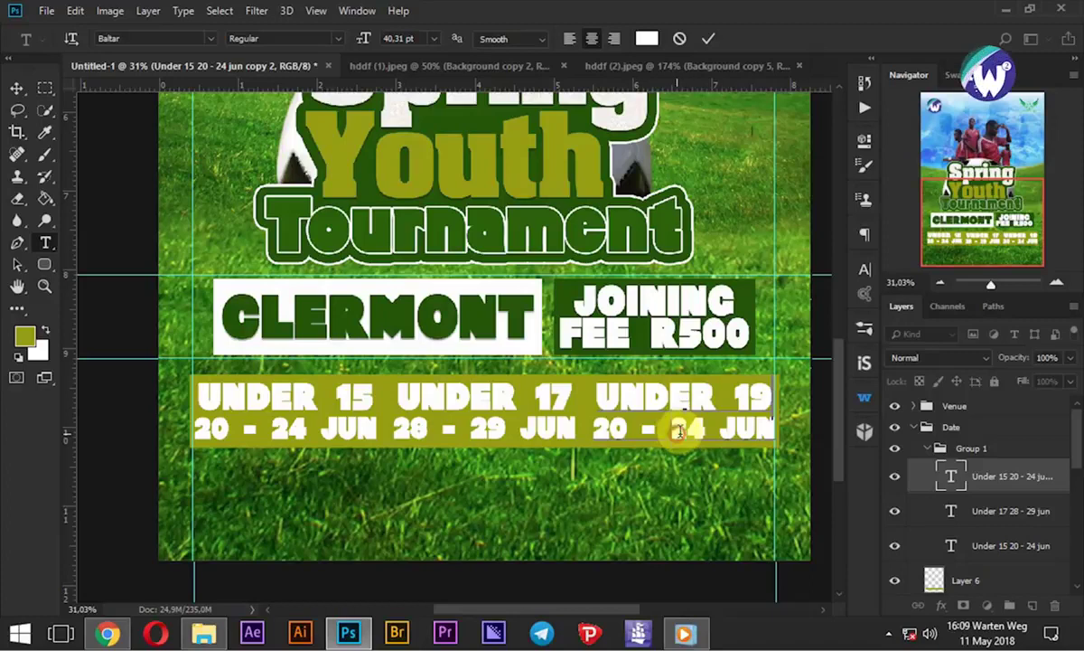
type("01")
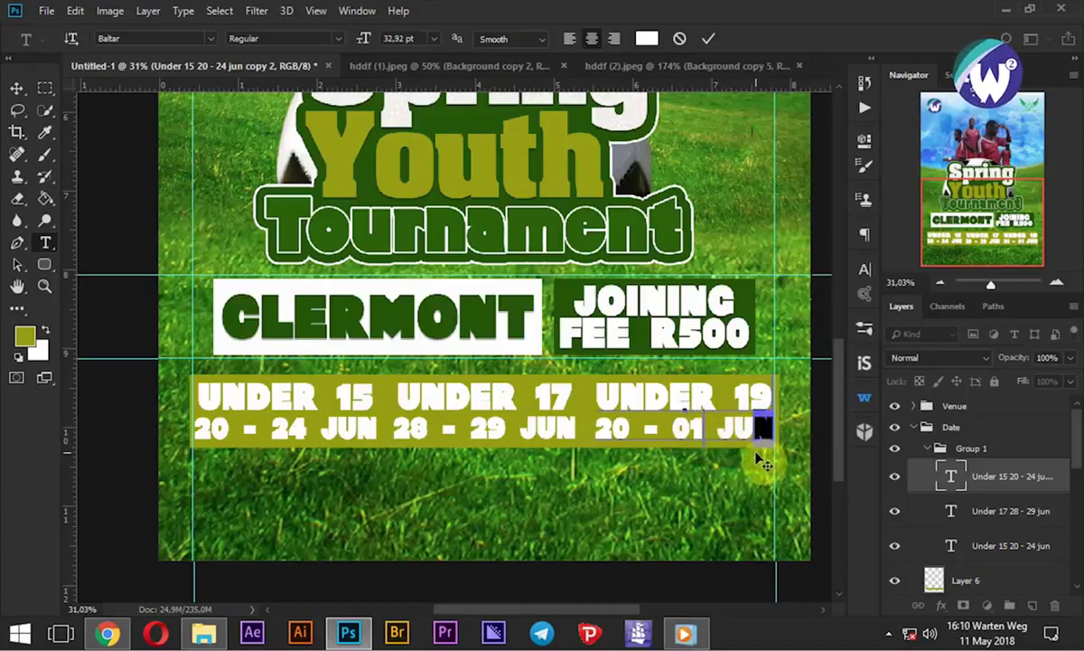
type("L")
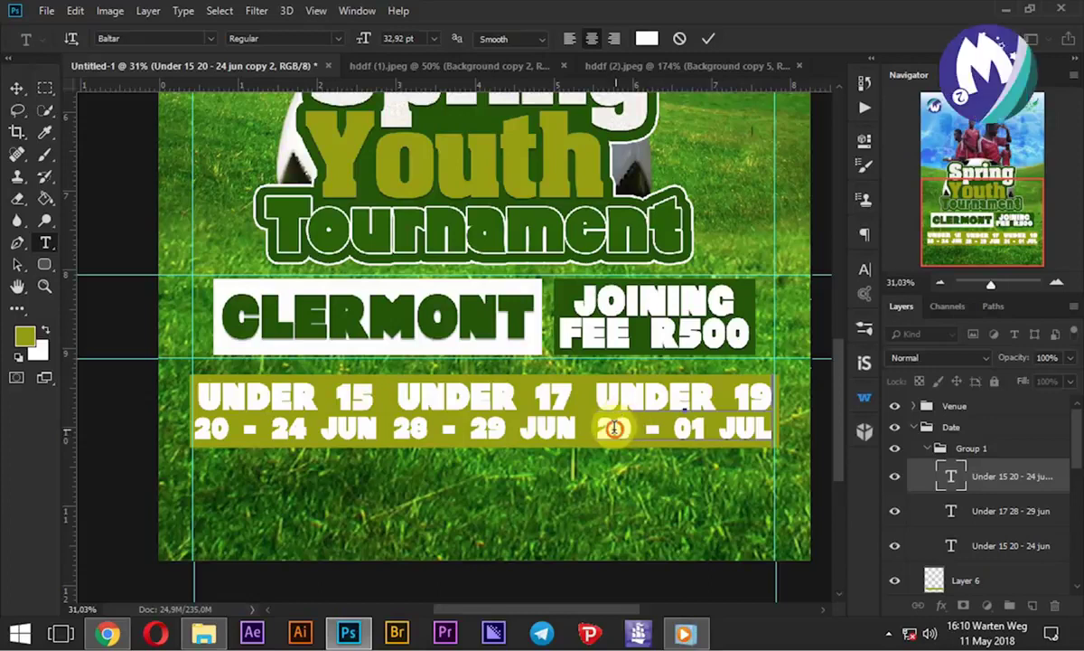
left_click_drag(615, 428, 598, 428)
type("3")
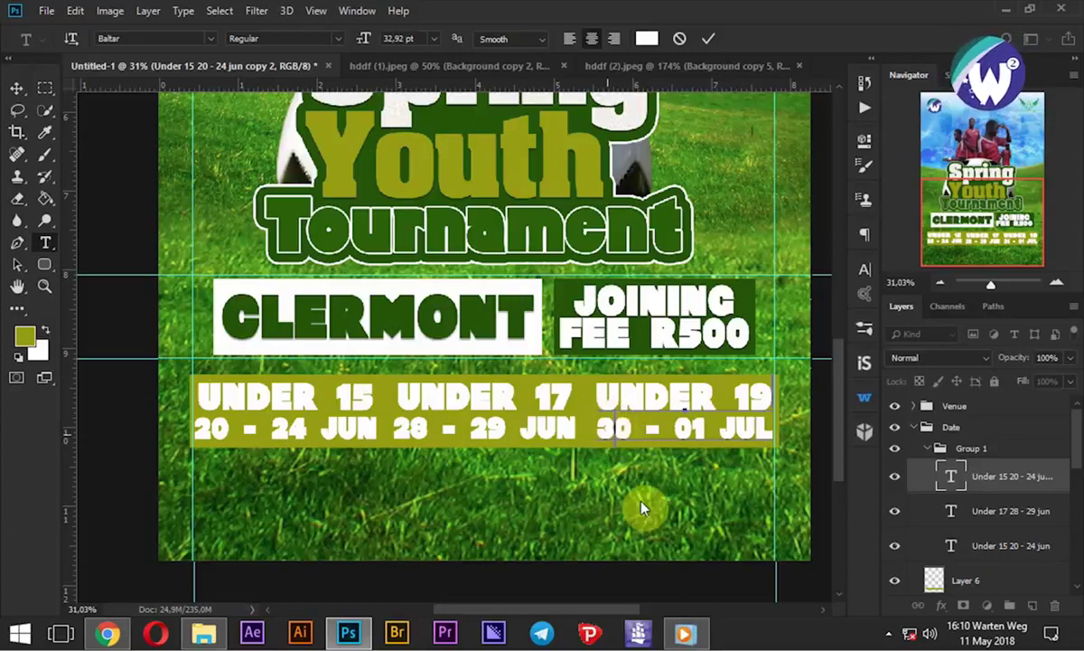
left_click(708, 38)
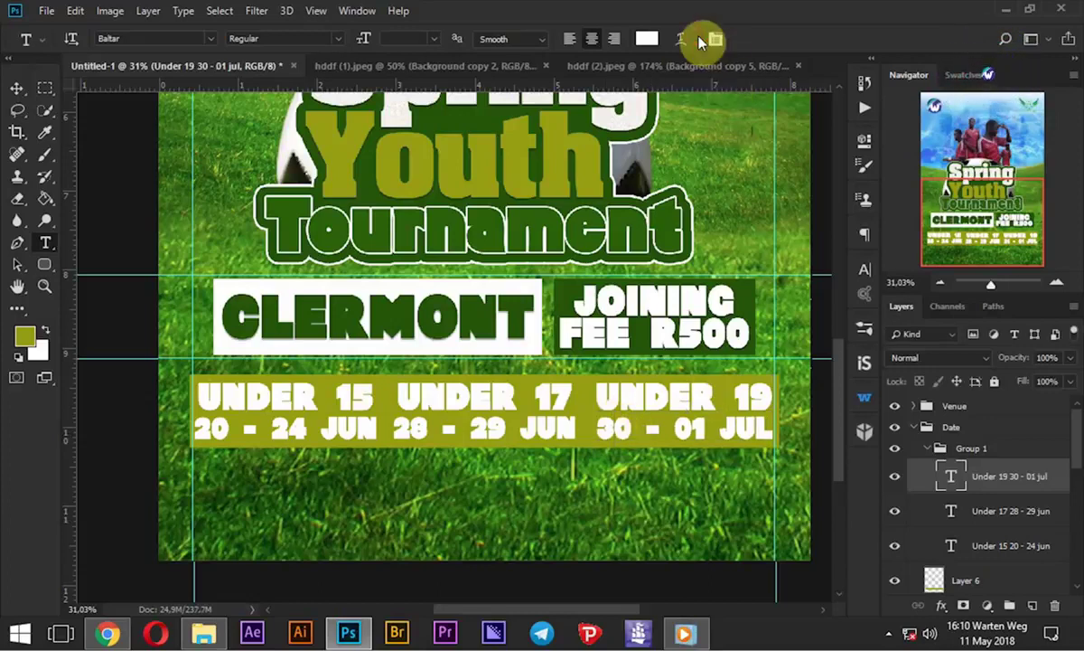
Add a drop shadow to Under 19 and copy it onto Under 15 and Under 17
left_click(940, 605)
left_click(961, 583)
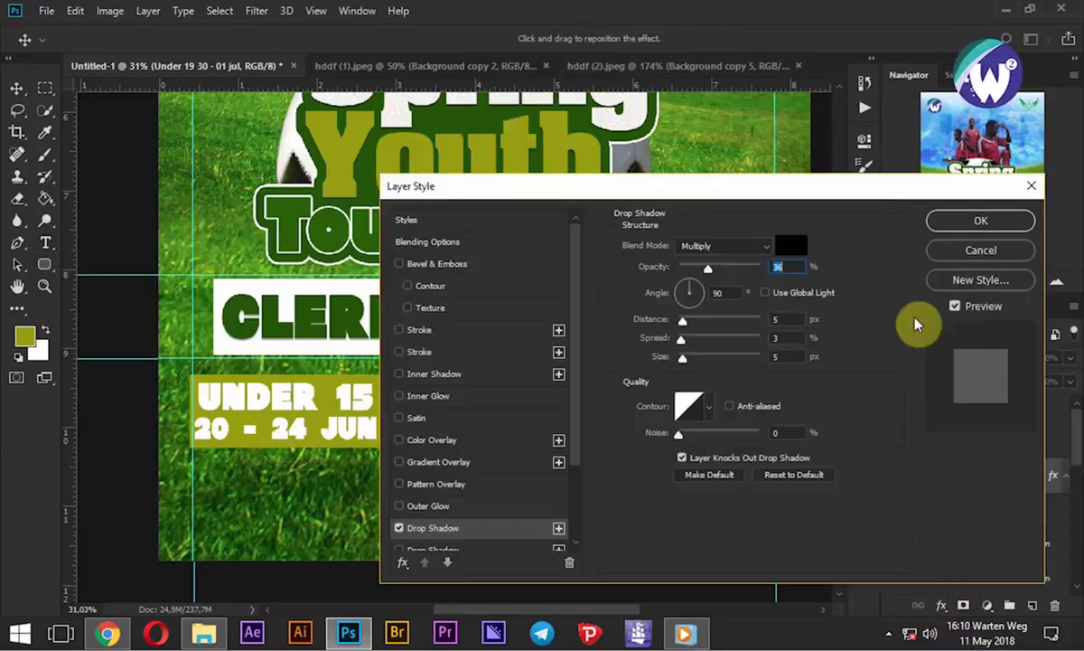
left_click(974, 223)
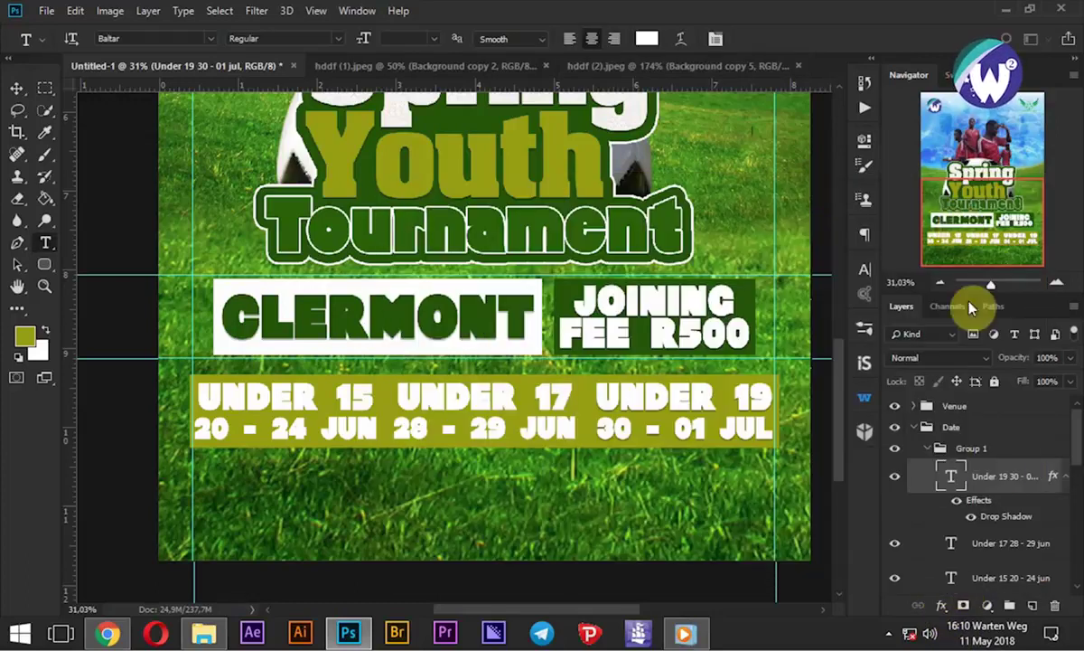
left_click(1066, 477)
left_click_drag(1053, 479, 1054, 545)
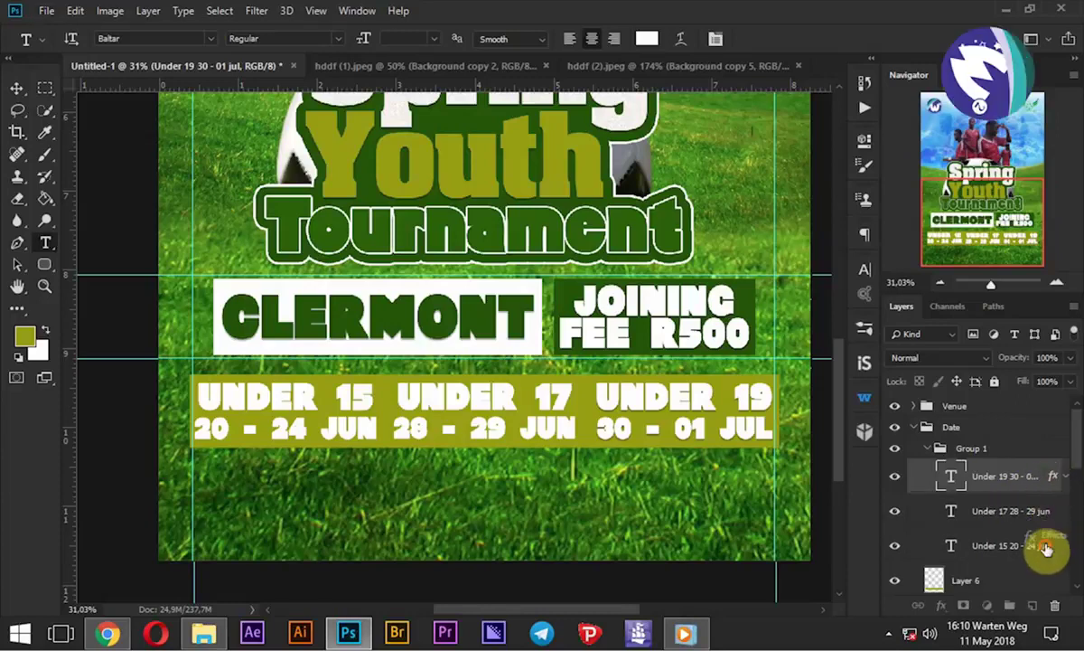
left_click_drag(1053, 476, 1059, 549)
Collapse the effects lists and the Date group in the Layers panel
left_click(1060, 547)
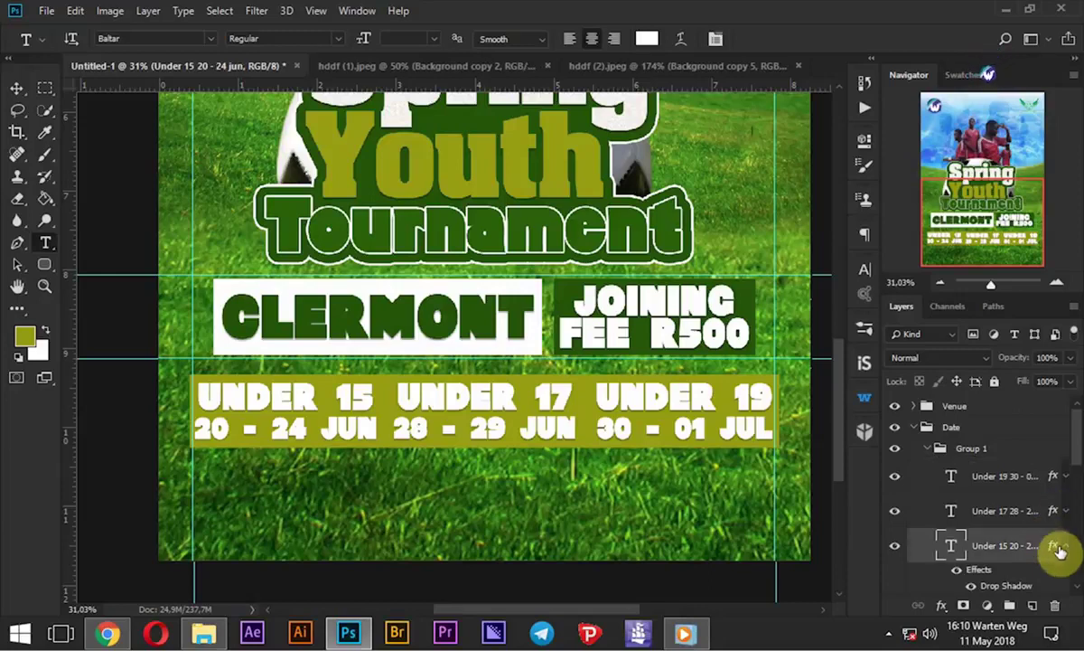
left_click(1063, 552)
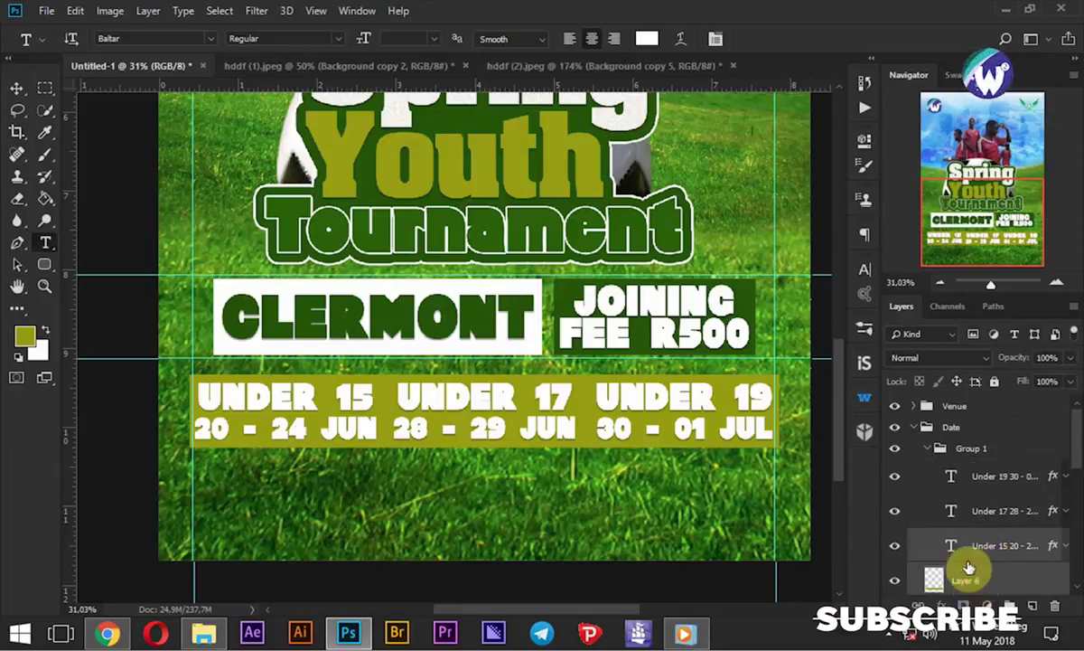
left_click(915, 427)
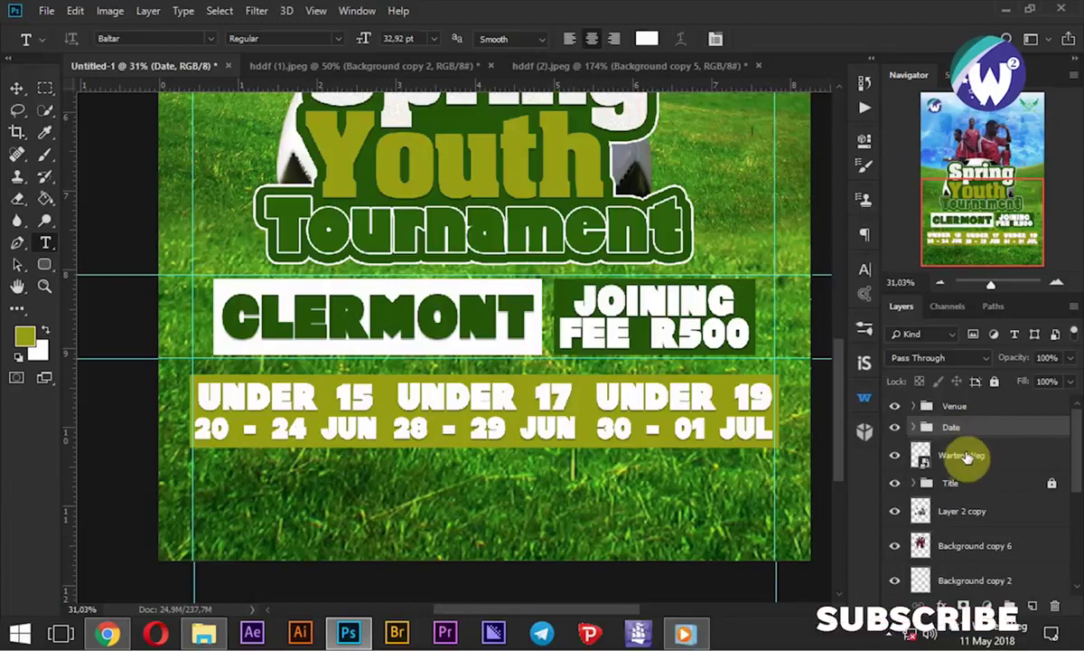
left_click(962, 456)
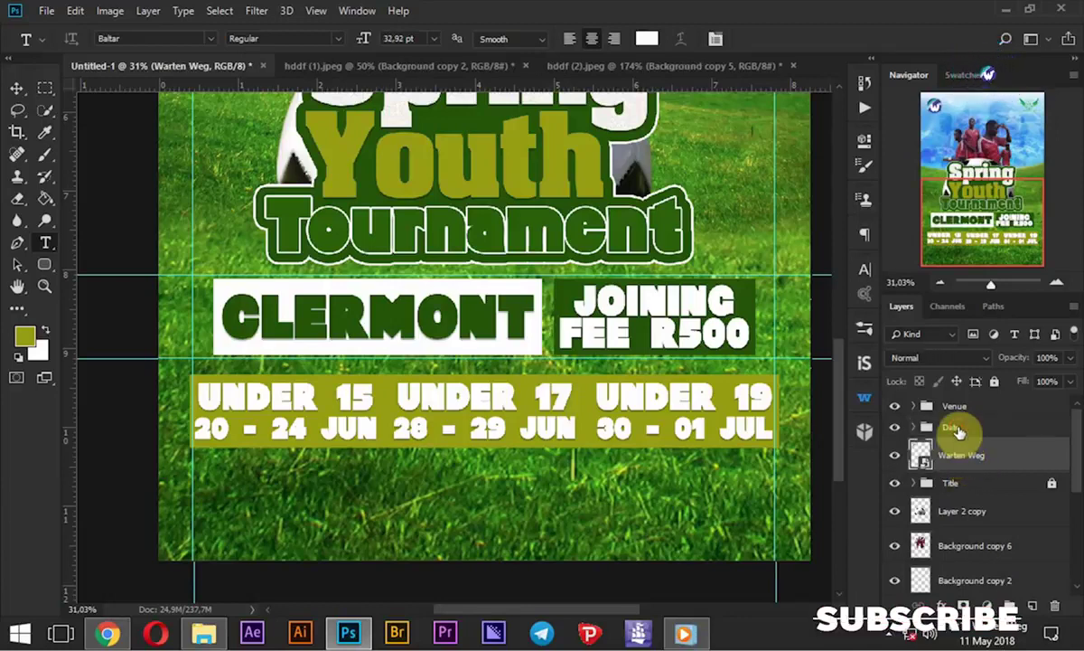
Shrink the Date group's olive dates band very slightly
left_click(958, 433)
key("ctrl+t")
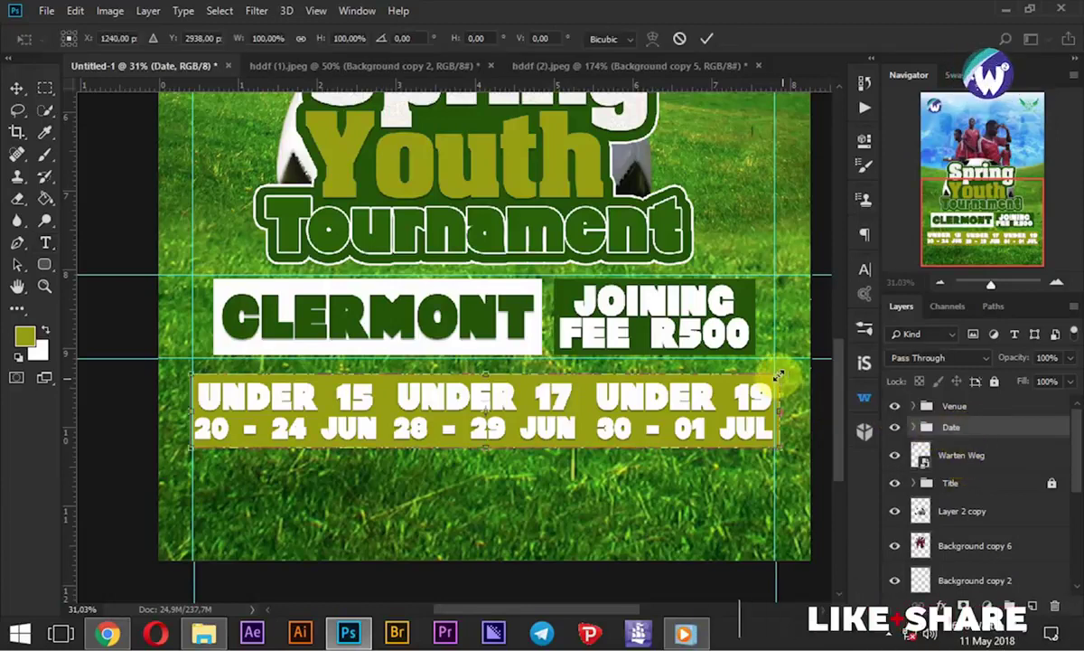
left_click_drag(776, 372, 770, 377)
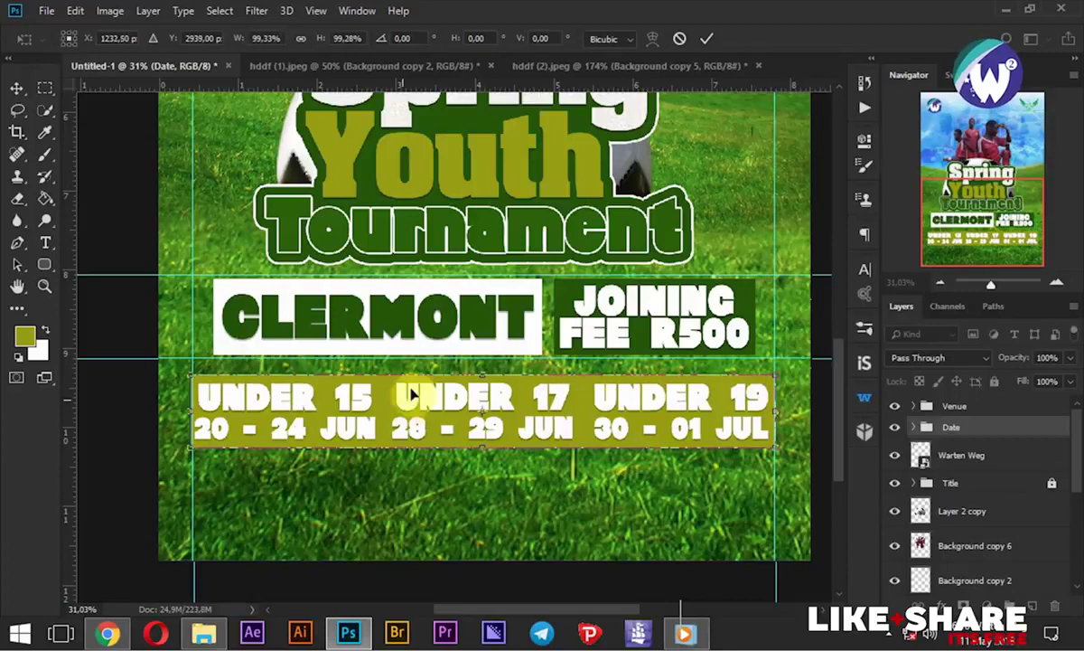
left_click(708, 39)
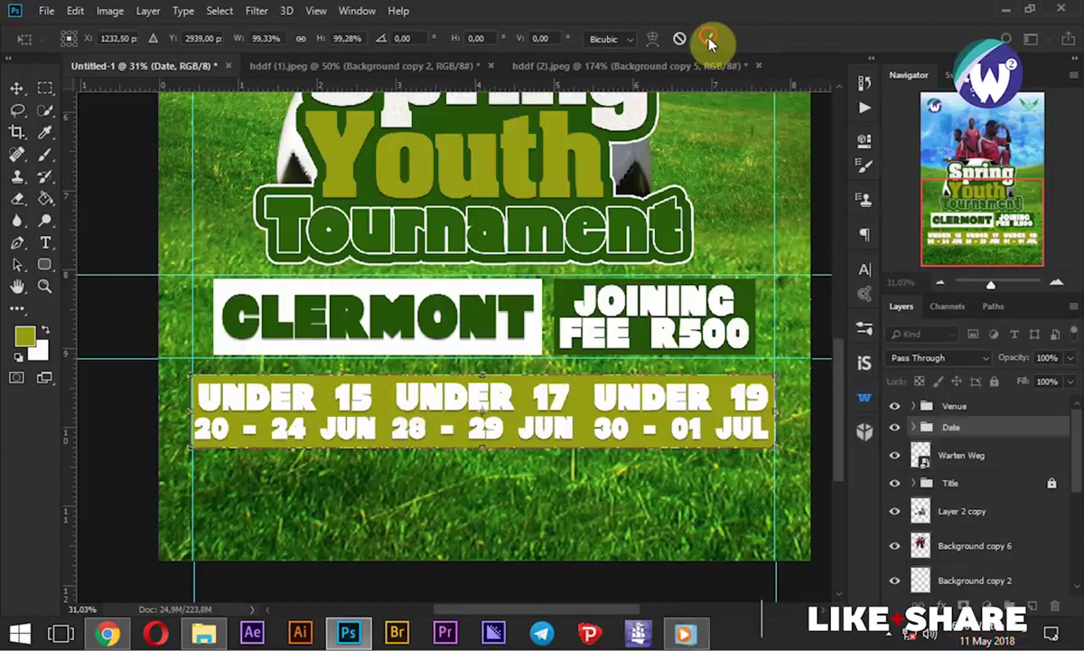
Scale the Venue group's CLERMONT/JOINING FEE banner down to about 91%
left_click(972, 413)
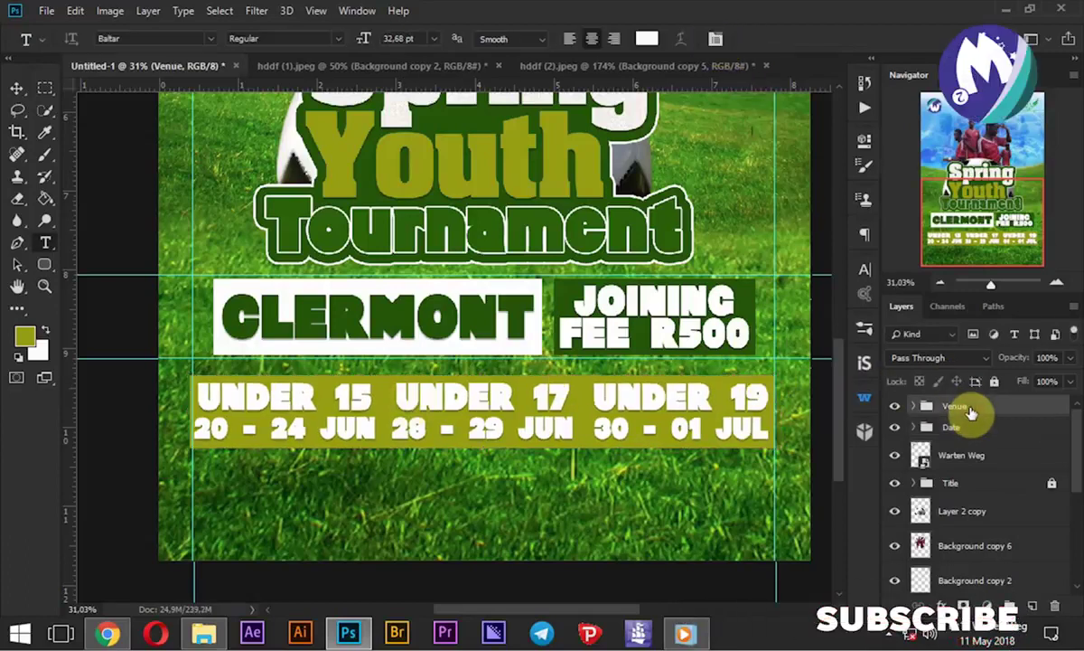
key("ctrl+t")
left_click_drag(756, 280, 751, 295)
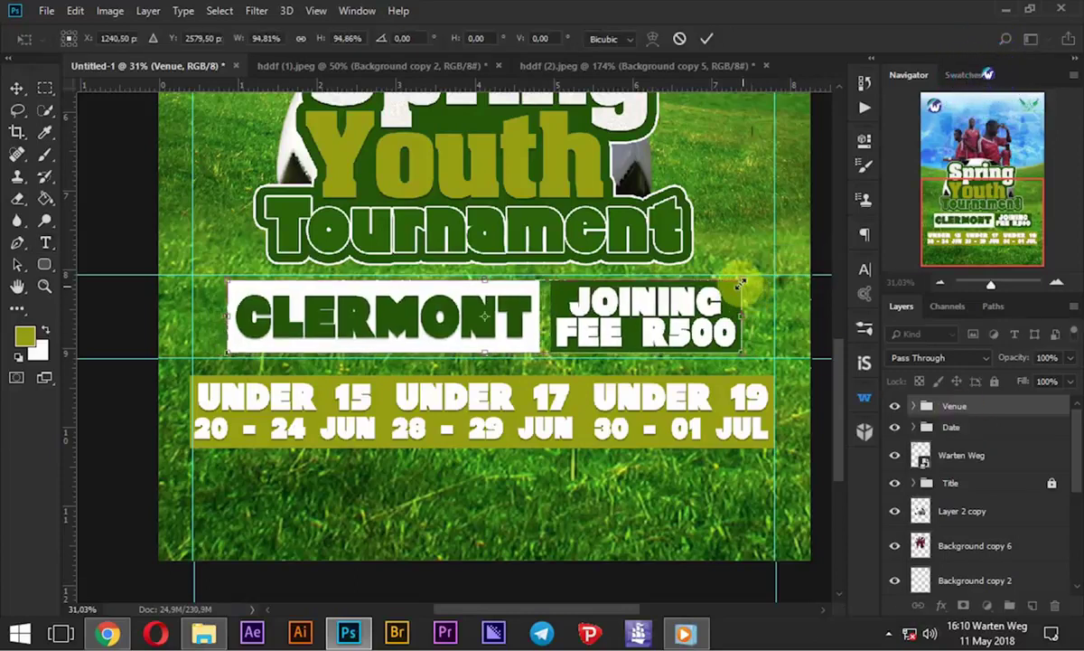
left_click_drag(737, 285, 728, 289)
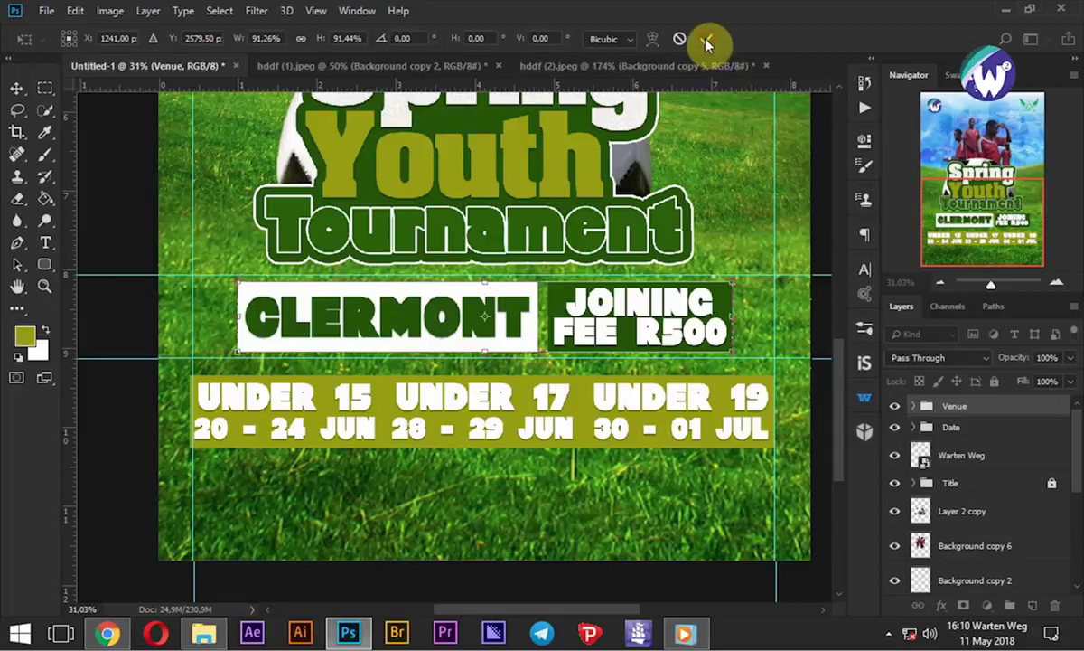
key("Return")
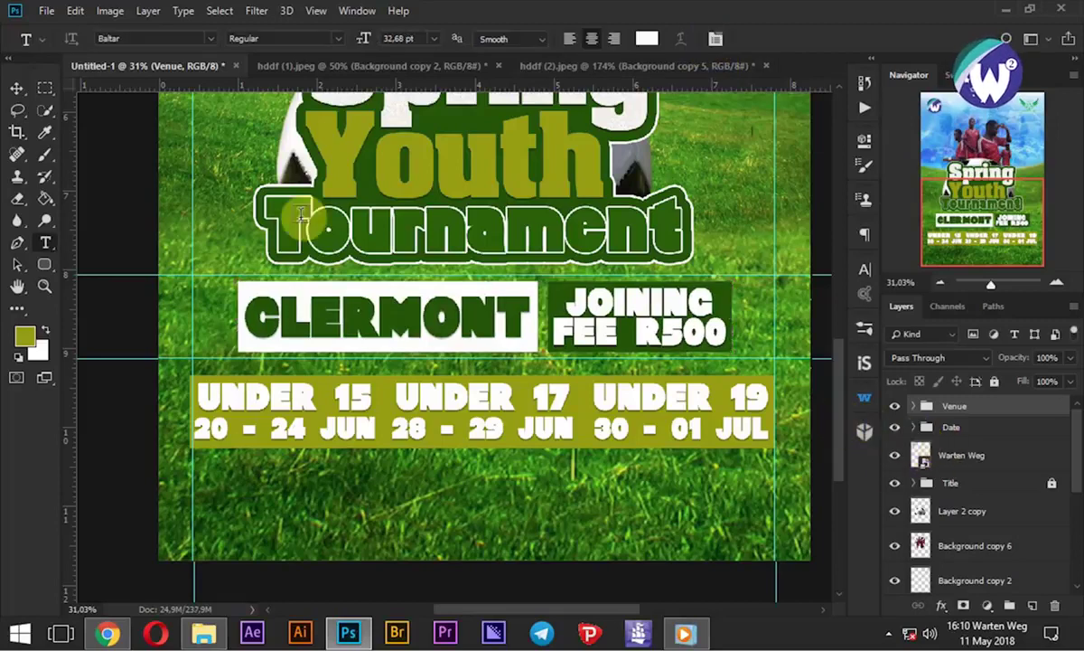
Nudge the dates band up, and slightly right, closer beneath the banner
left_click(17, 88)
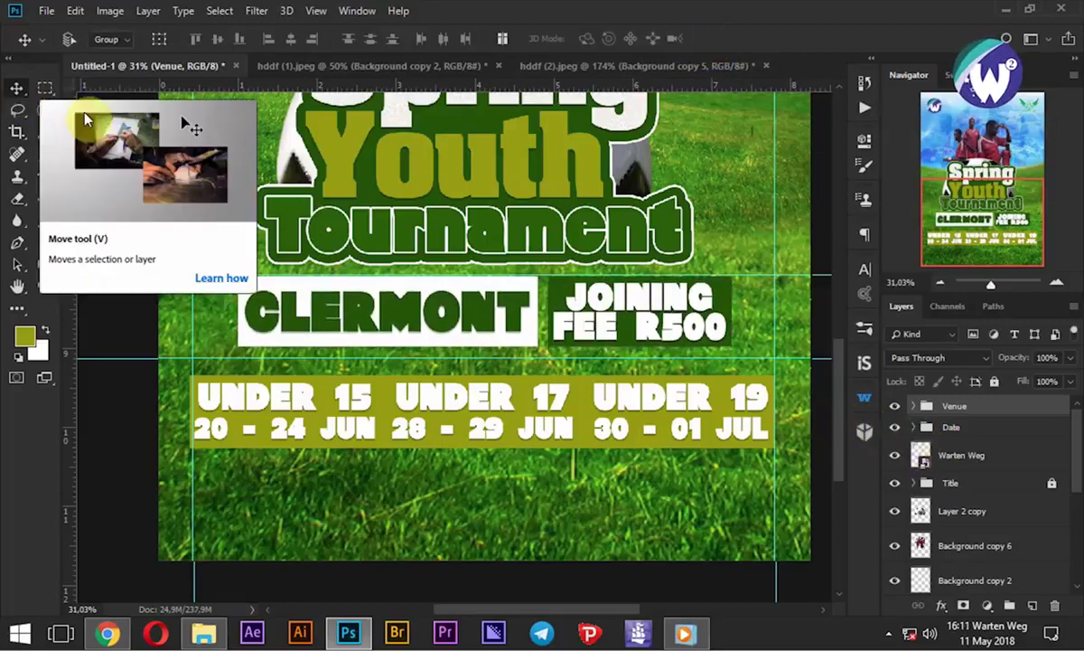
left_click(963, 432)
key("Up")
key("Up")
key("Up")
key("Up")
key("Up")
key("Up")
key("Up")
key("Up")
key("Up")
key("Up")
key("Up")
key("Up")
key("Up")
key("Up")
key("Up")
key("Up")
key("Up")
key("Up")
key("Up")
key("Up")
key("Right")
key("Right")
key("Right")
key("Right")
key("Right")
key("Right")
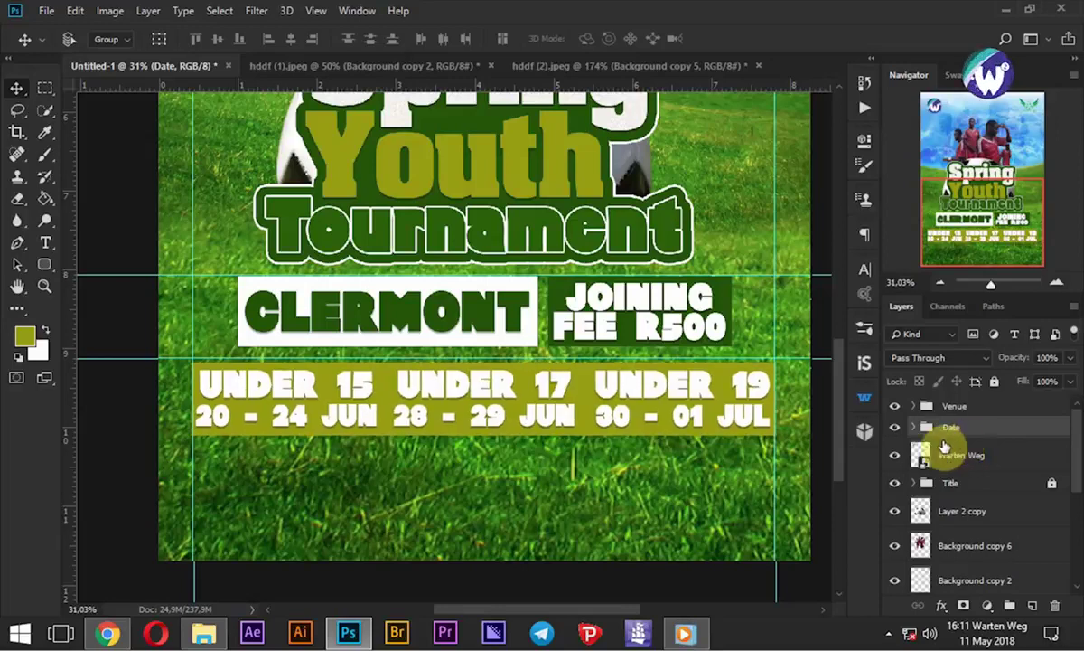
key("Up")
key("Up")
key("Up")
key("Up")
key("Up")
key("Up")
key("Up")
key("Up")
key("Up")
key("Up")
key("Up")
key("Up")
key("Up")
key("Up")
key("Up")
key("Up")
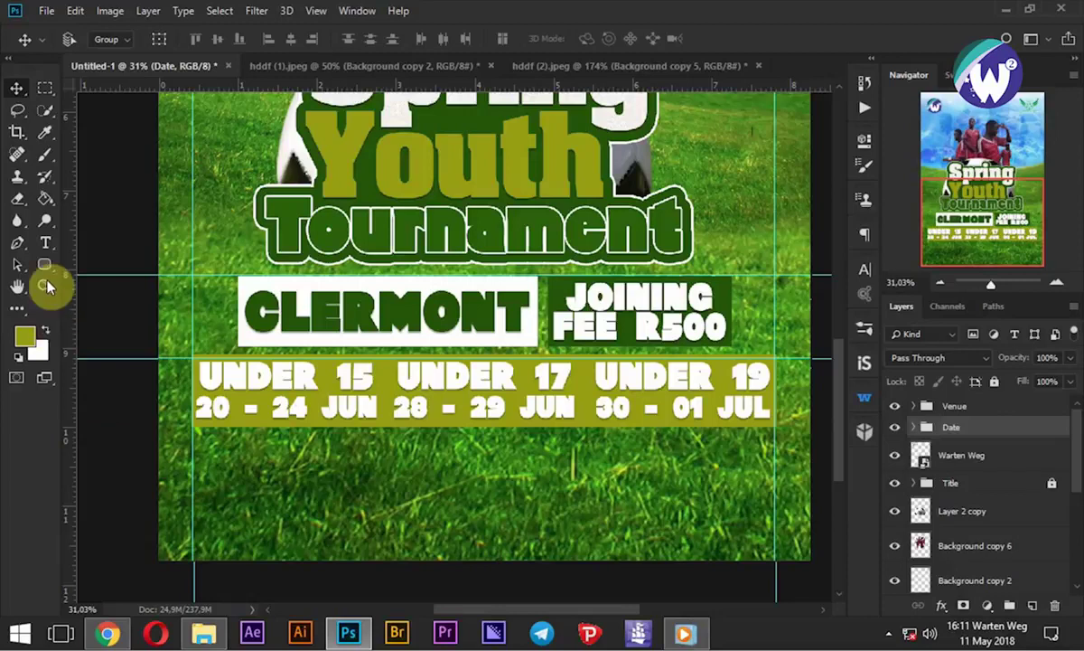
Add a white 'FIRST PRICE' heading below the dates, with All Caps off and a smaller size
left_click(45, 242)
left_click(219, 466)
type("FIRST PRI")
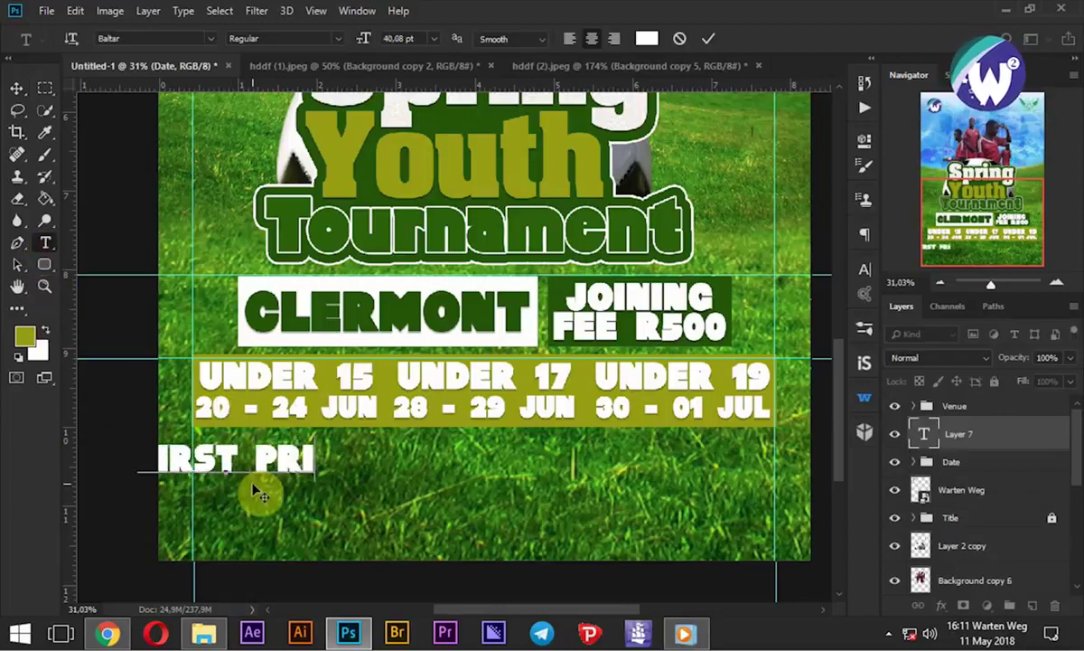
type("CE")
left_click(708, 40)
left_click_drag(318, 464, 421, 470)
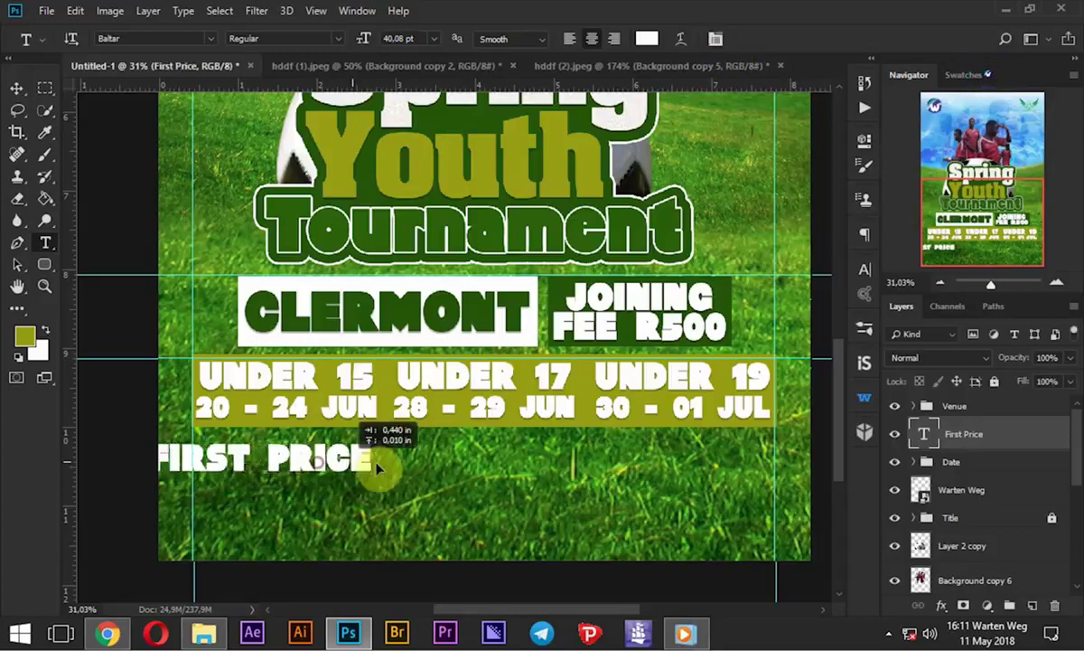
left_click(864, 269)
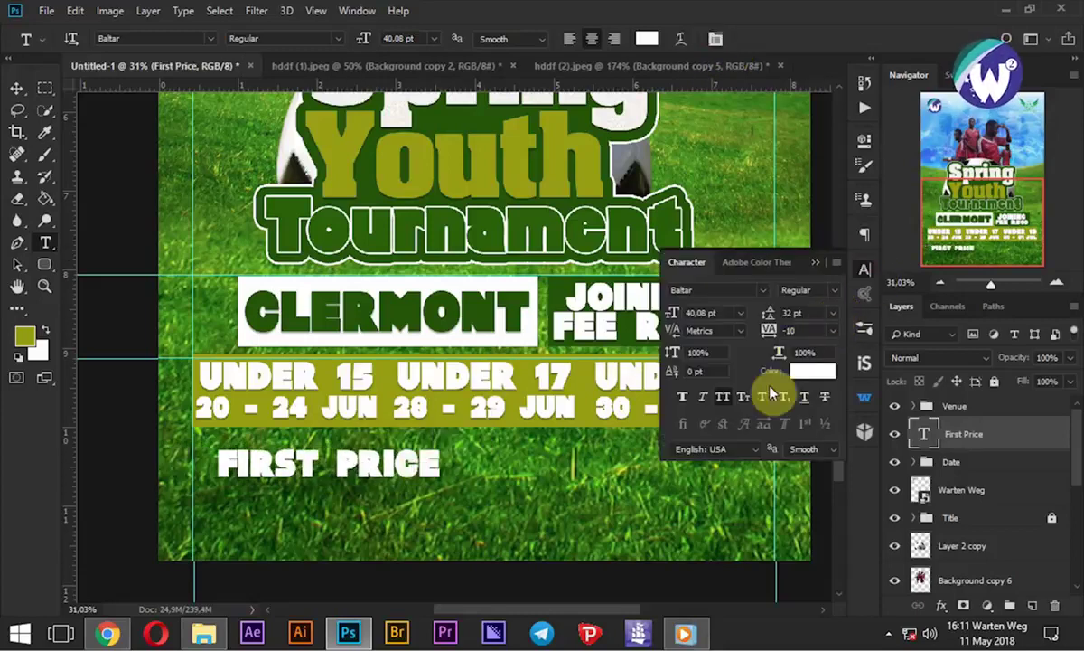
left_click(730, 398)
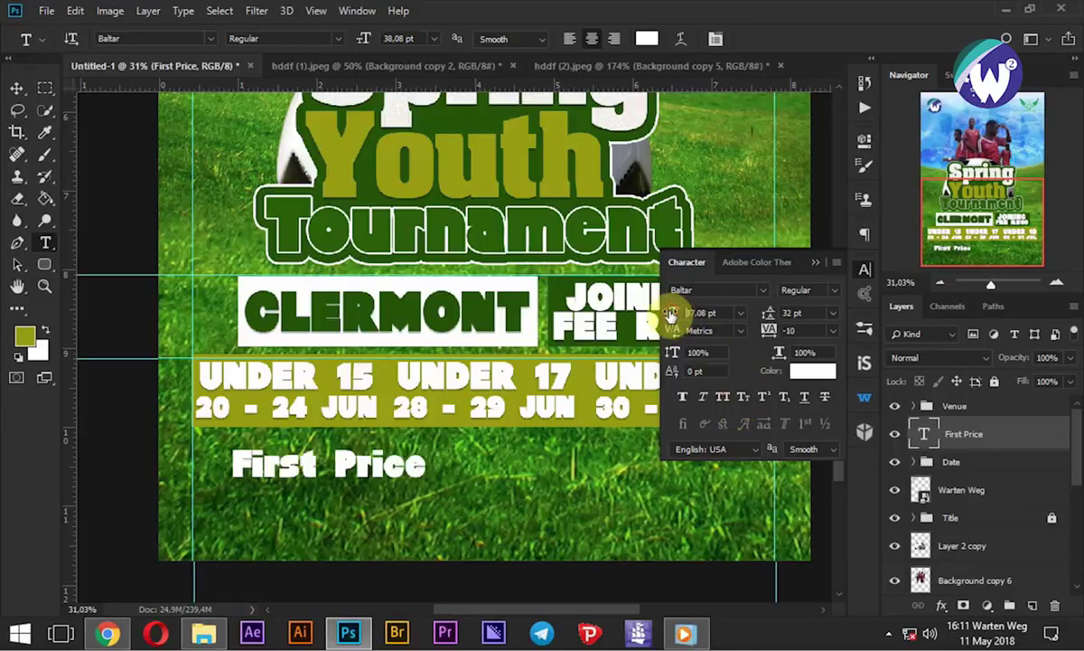
left_click_drag(675, 314, 671, 317)
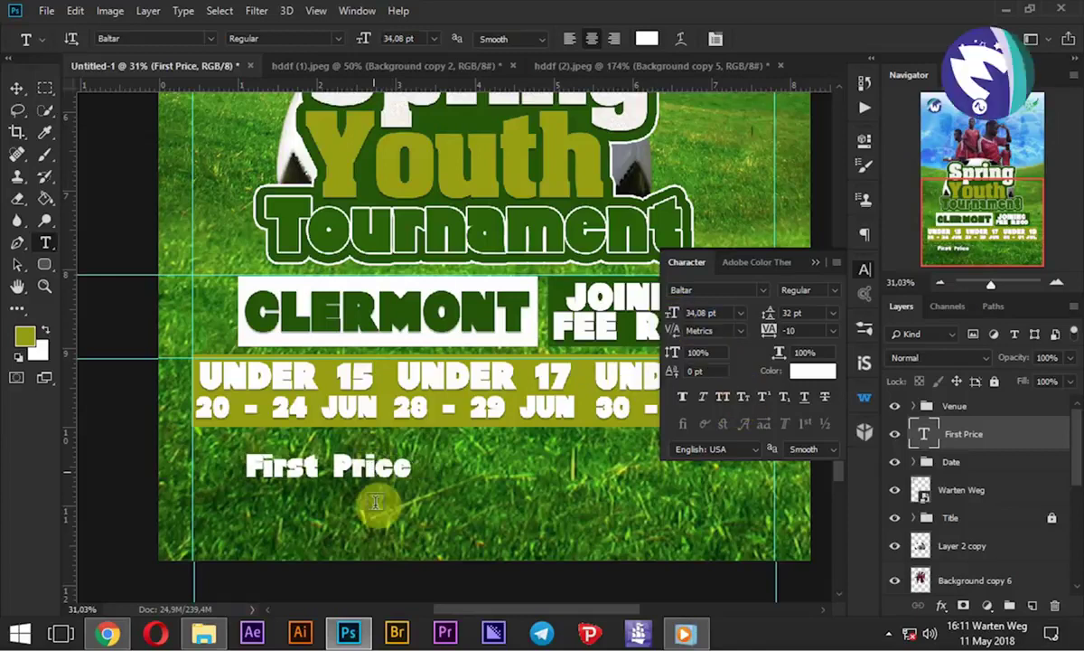
Add the prize list text (3 balls, bibs, trophy, medals) beneath it at 19 pt
left_click(411, 492)
type("Je")
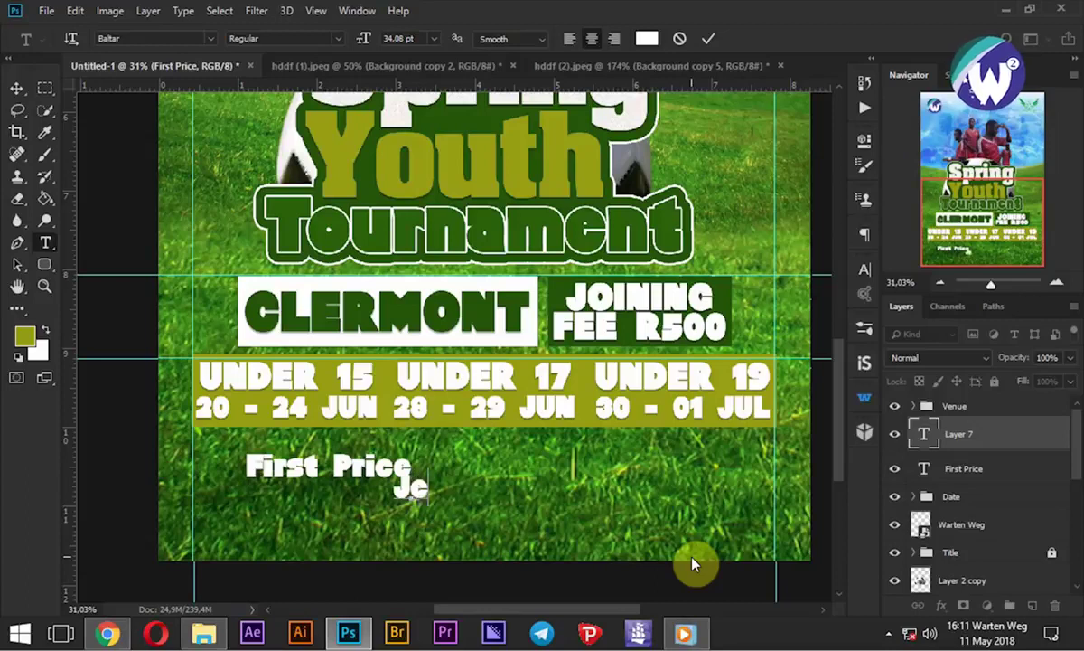
type("rsey | 3 Ball")
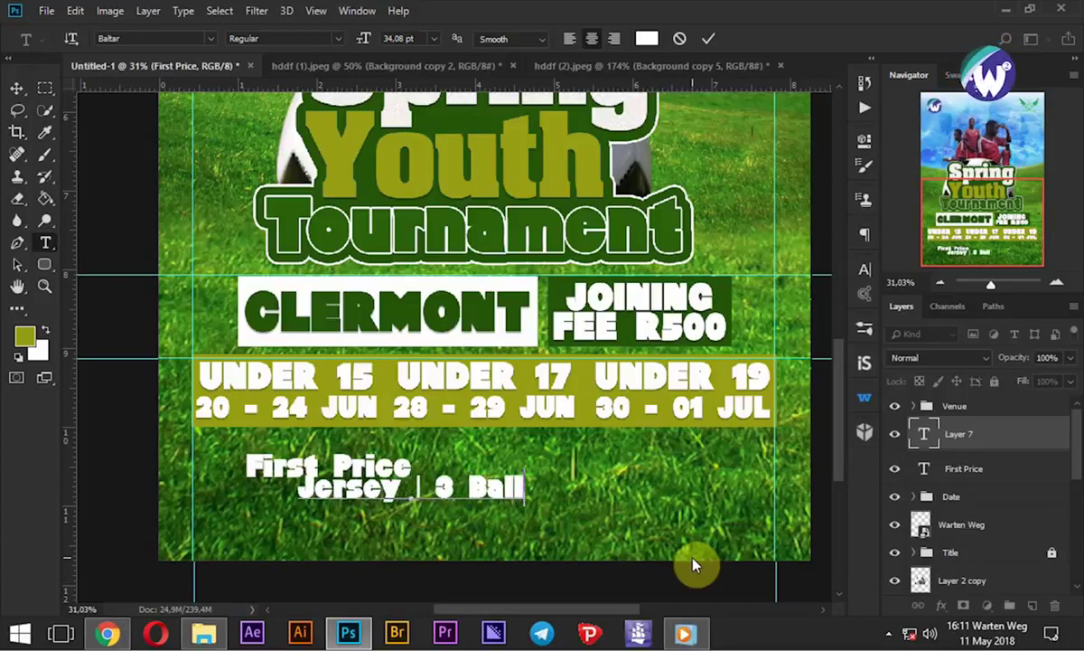
type("s")
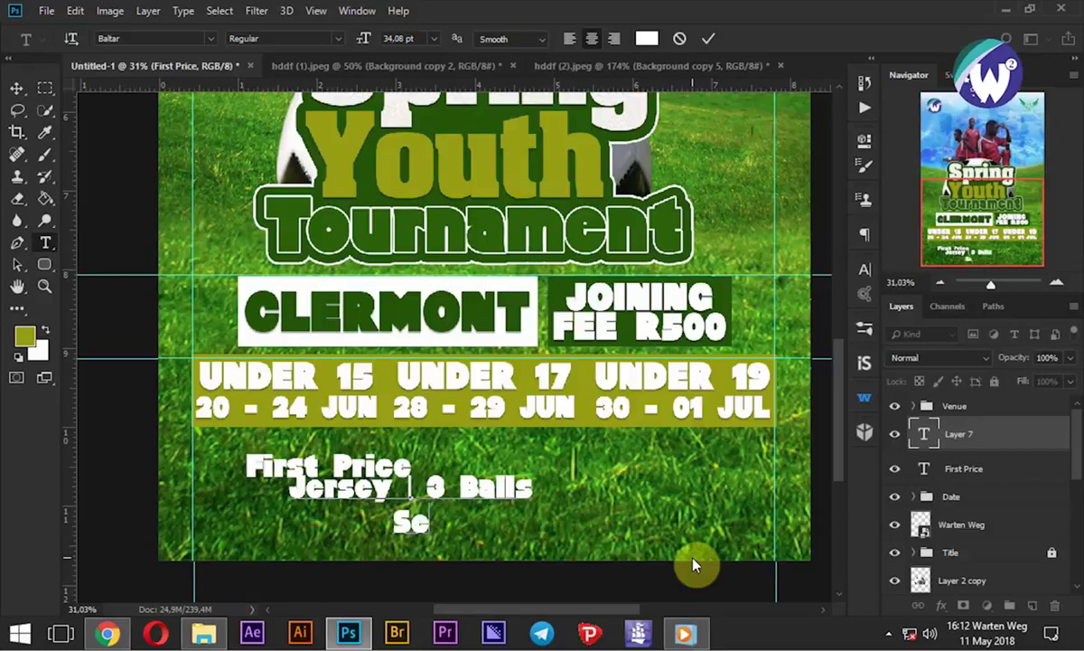
type("Of")
type(" Bibs")
type("Trophy &")
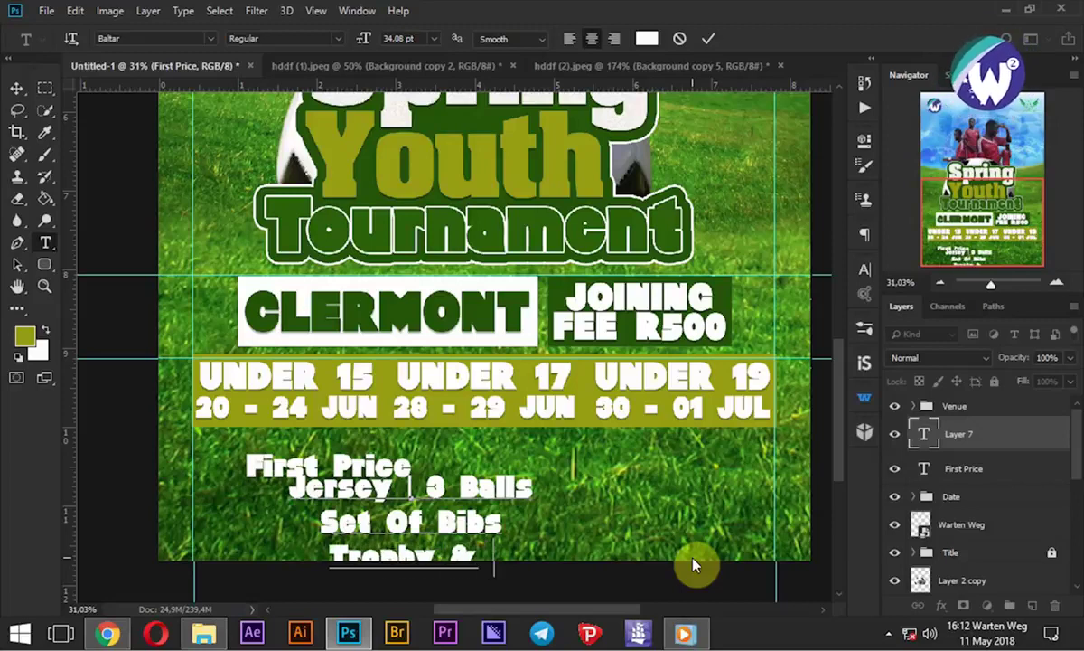
type("Co")
type("ld Medals")
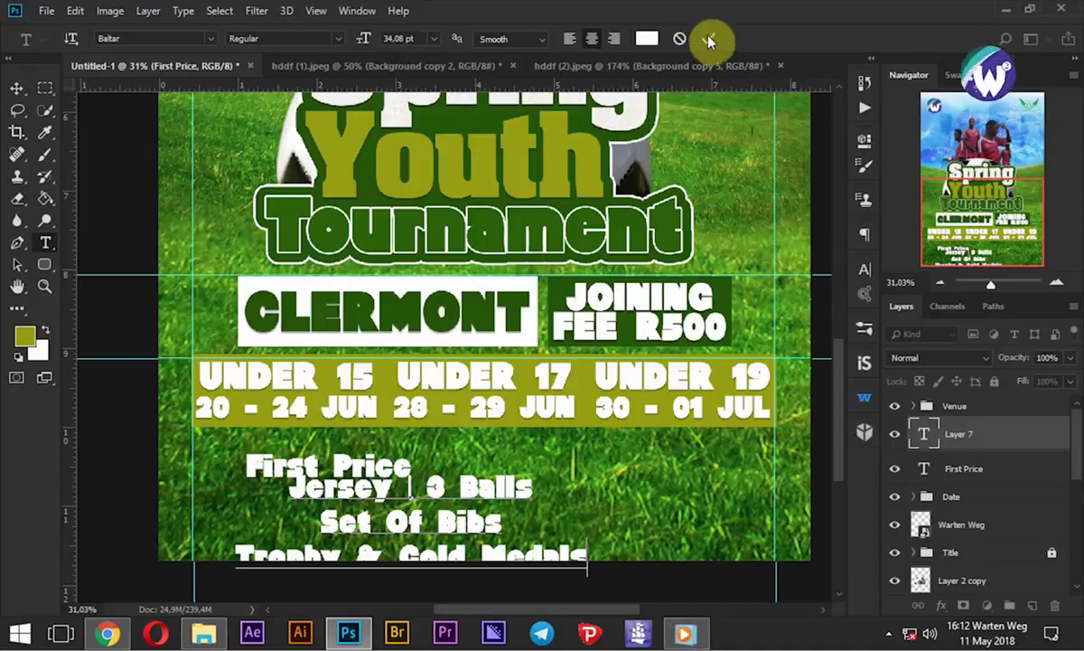
left_click(708, 38)
left_click_drag(361, 38, 352, 38)
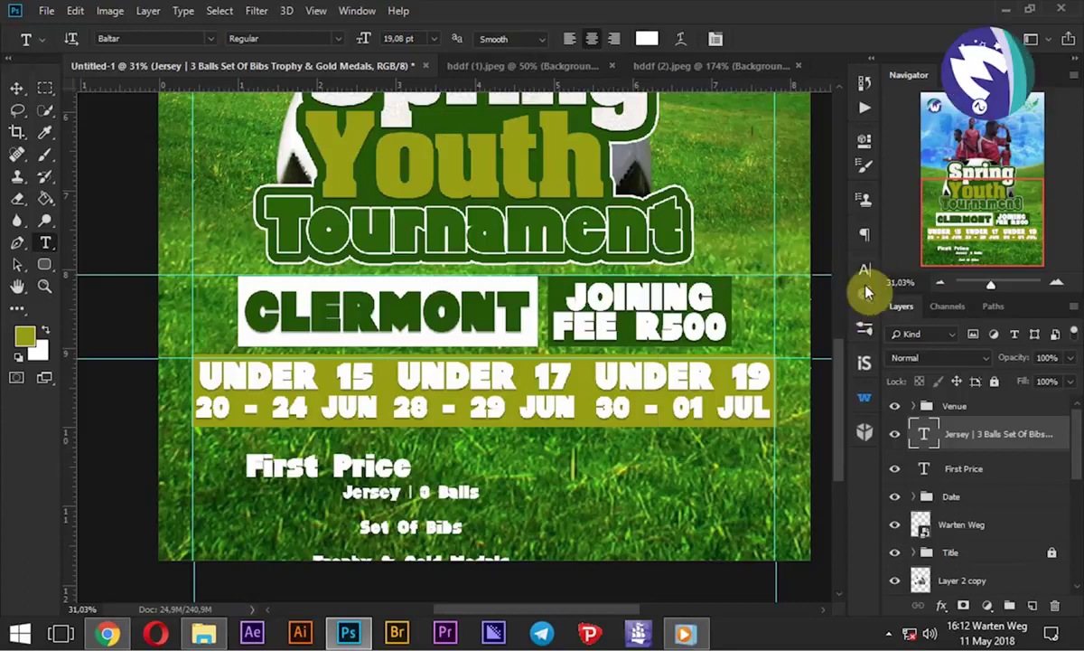
Set the prize lines to 25.08 pt with 18 pt leading, and add an empty layer for the box
left_click(865, 271)
left_click_drag(766, 313, 776, 316)
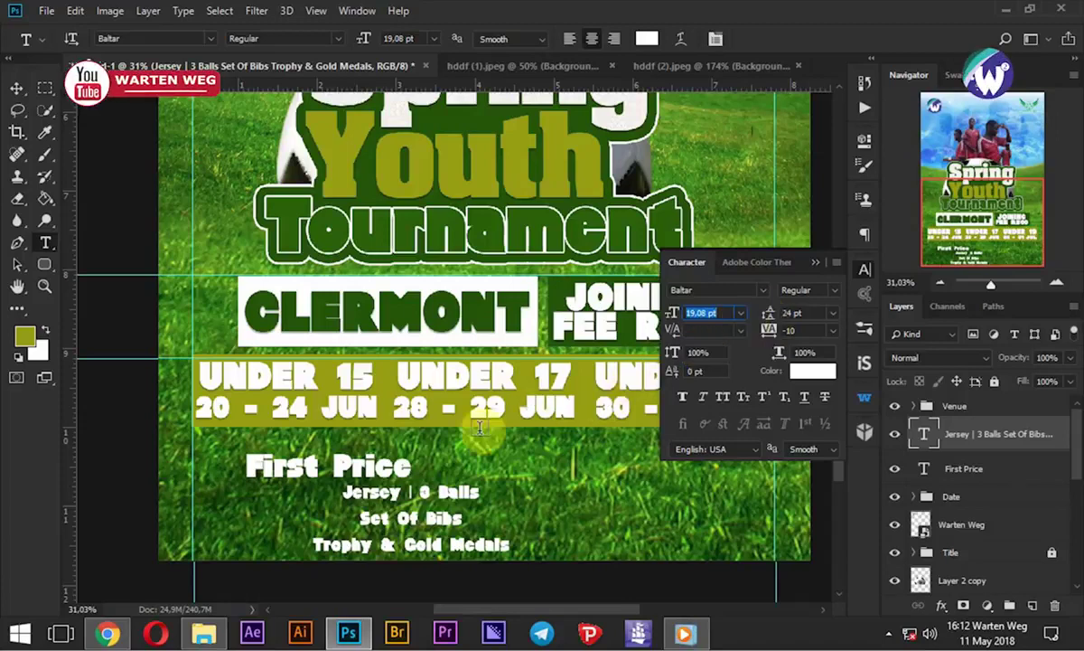
left_click_drag(767, 318, 768, 327)
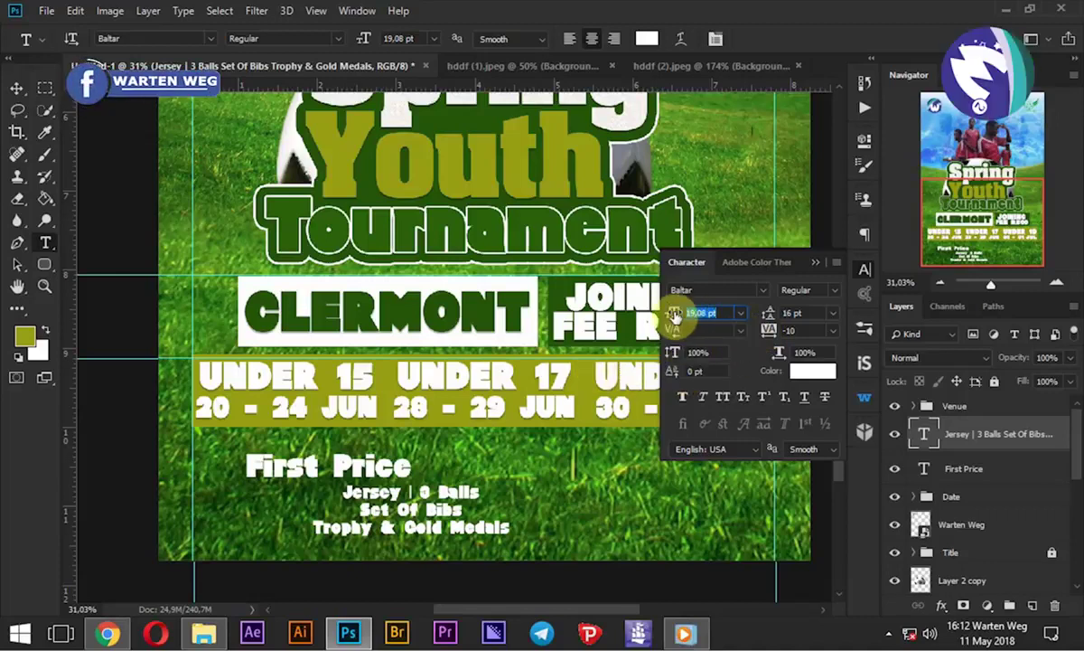
left_click_drag(675, 316, 677, 316)
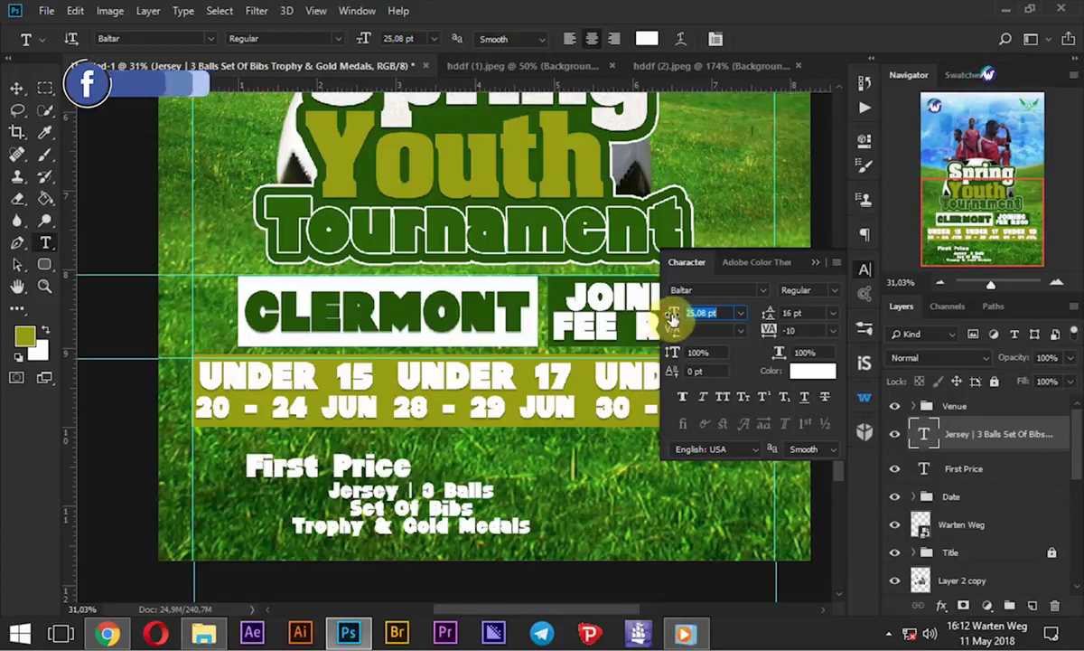
left_click_drag(671, 316, 675, 318)
left_click_drag(770, 317, 773, 316)
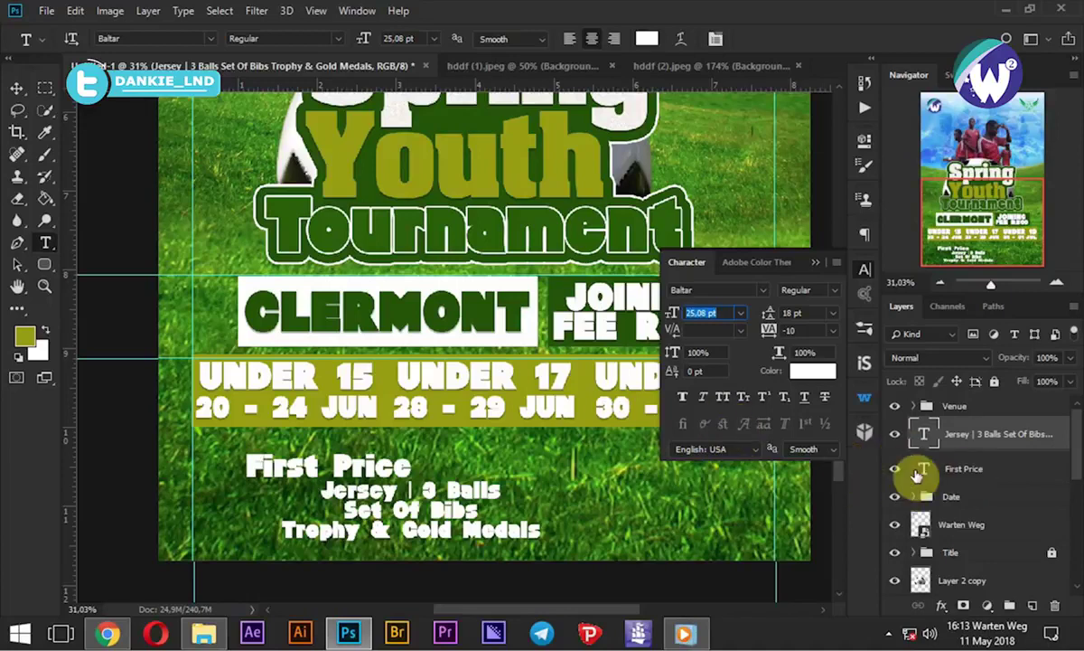
left_click(969, 468)
left_click(1033, 605)
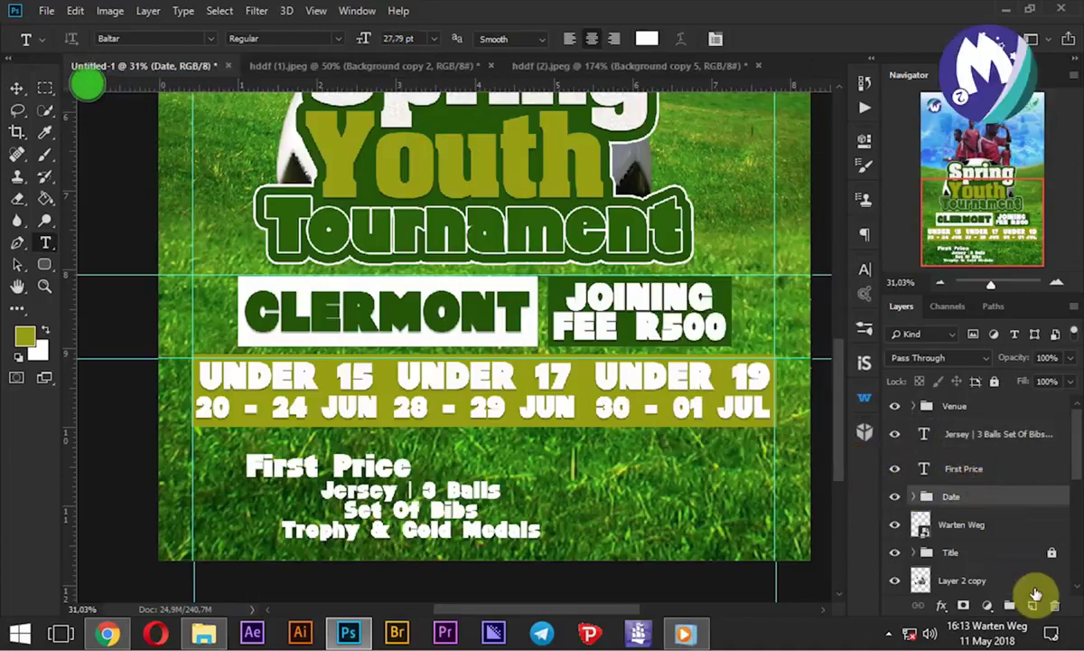
Fill a rectangle around the prize lines with white on the new layer
left_click(44, 89)
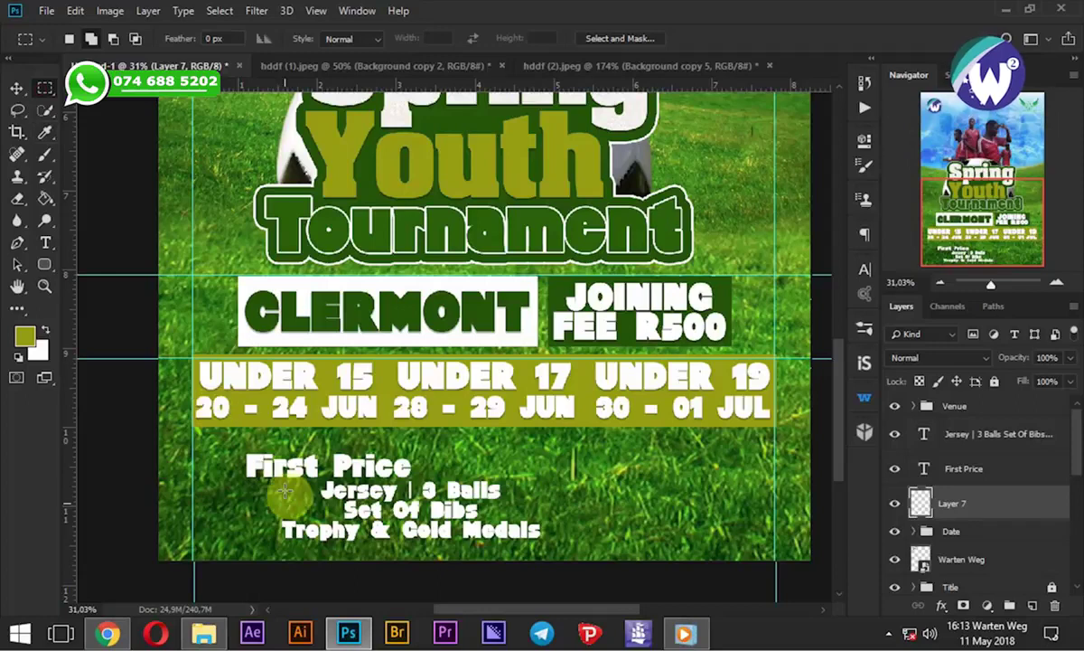
left_click_drag(275, 539, 545, 477)
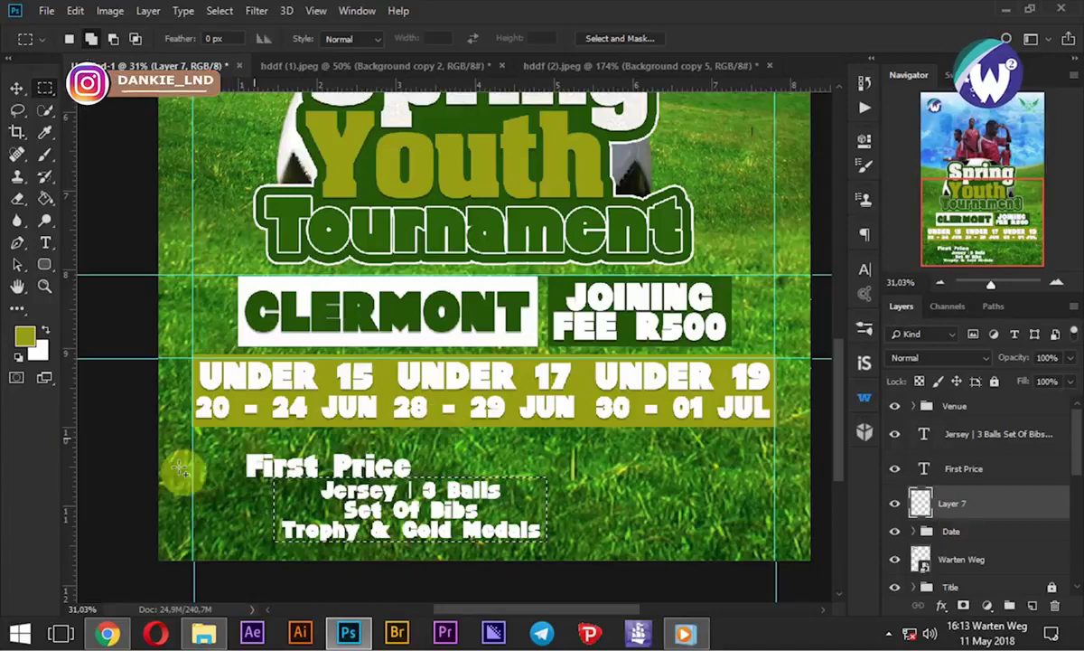
left_click(46, 331)
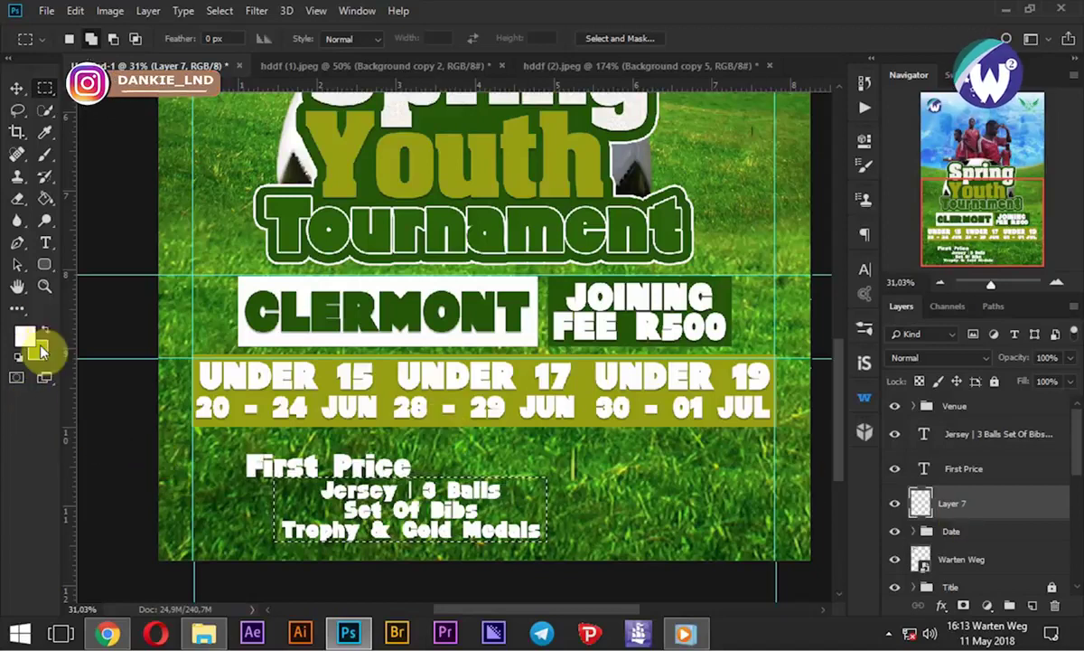
left_click(45, 198)
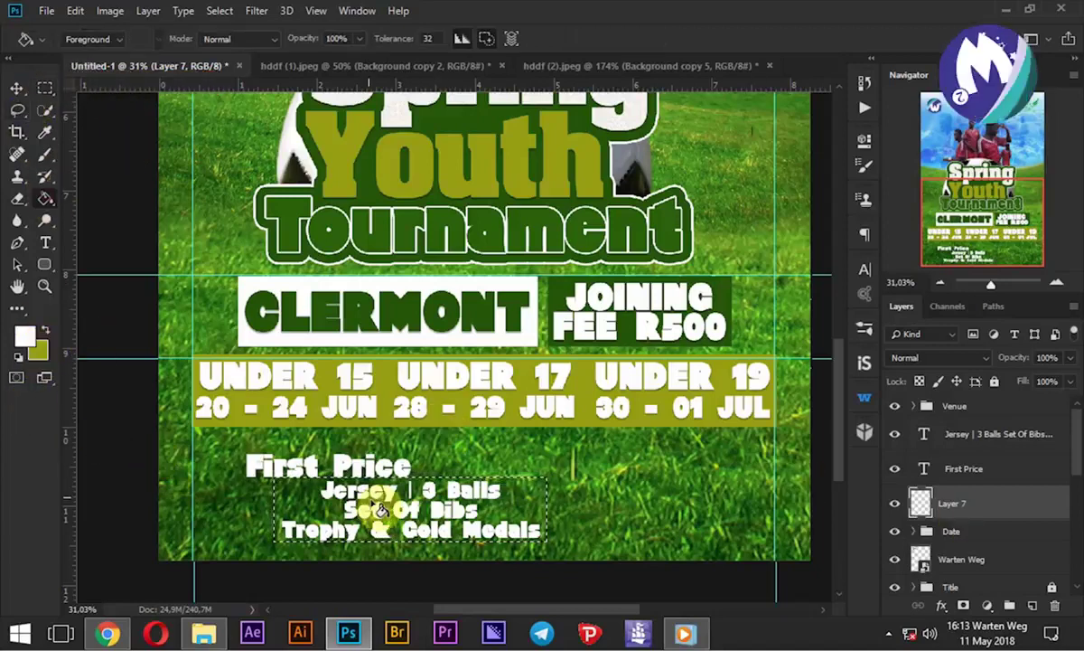
left_click(377, 508)
Colour the prize text dark green (2c640d)
left_click(956, 439)
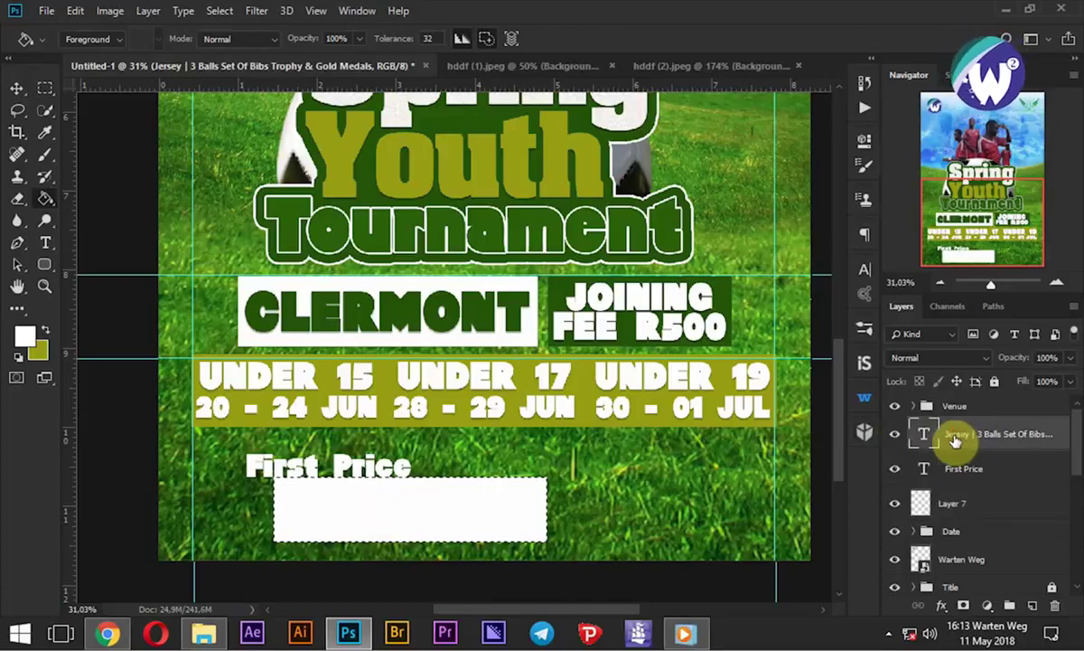
left_click(864, 269)
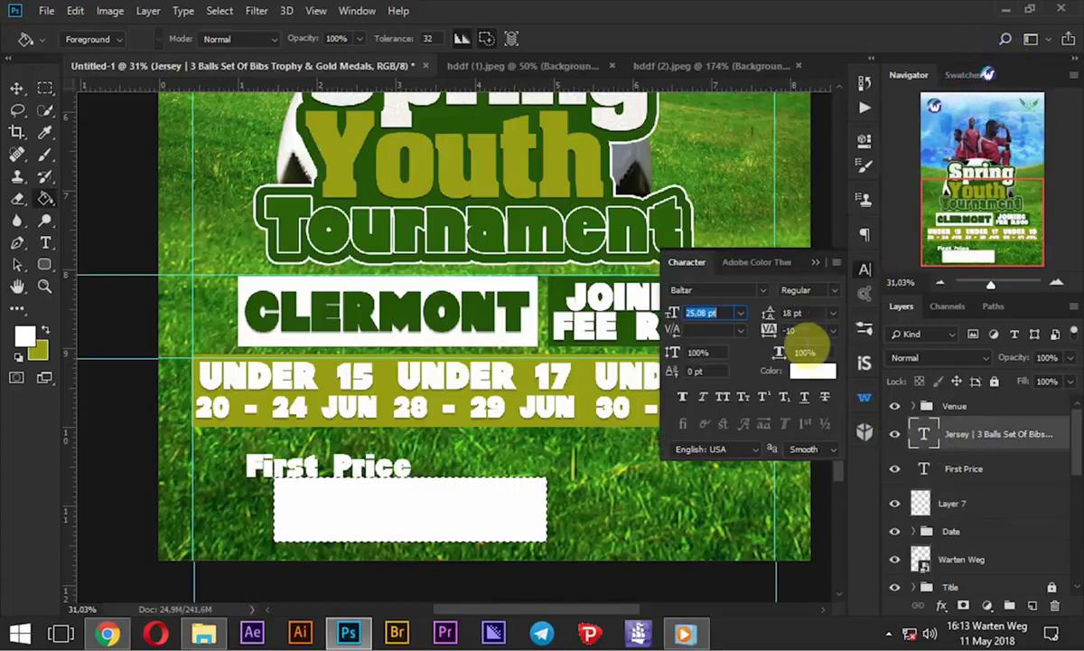
left_click(813, 369)
left_click(483, 206)
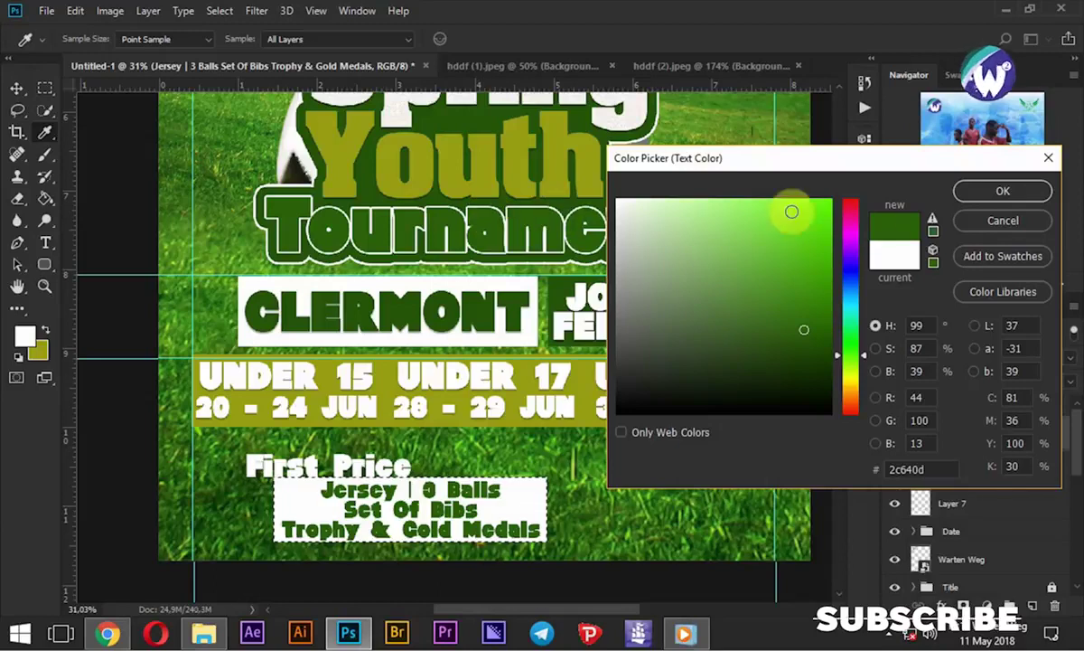
left_click(1003, 190)
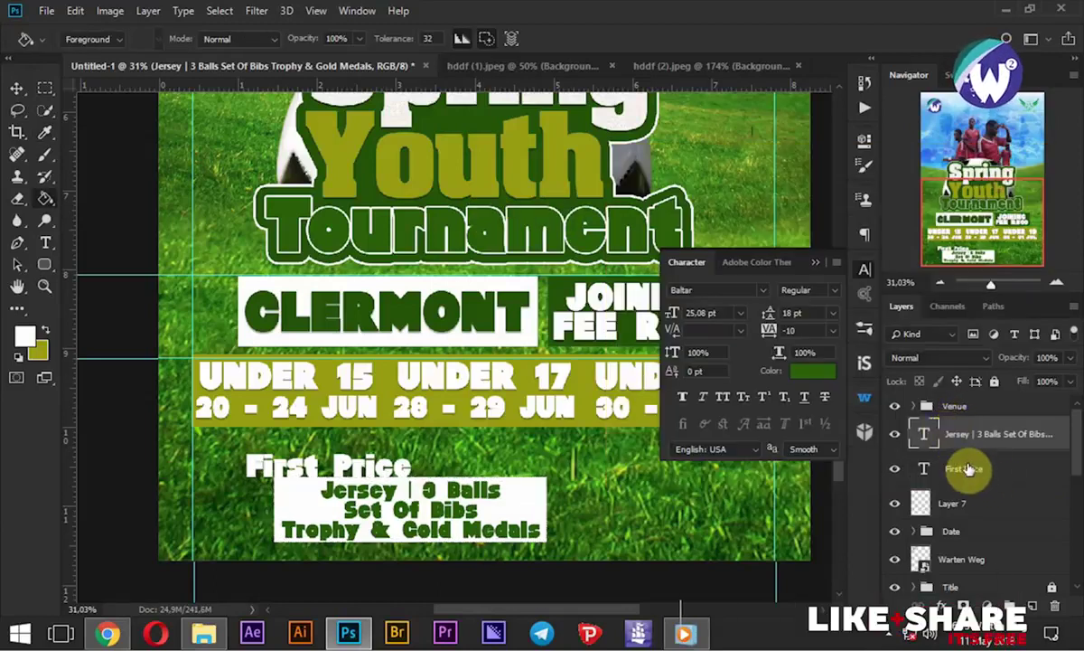
Align the First Price heading, prize text and box on their centres
left_click(956, 515)
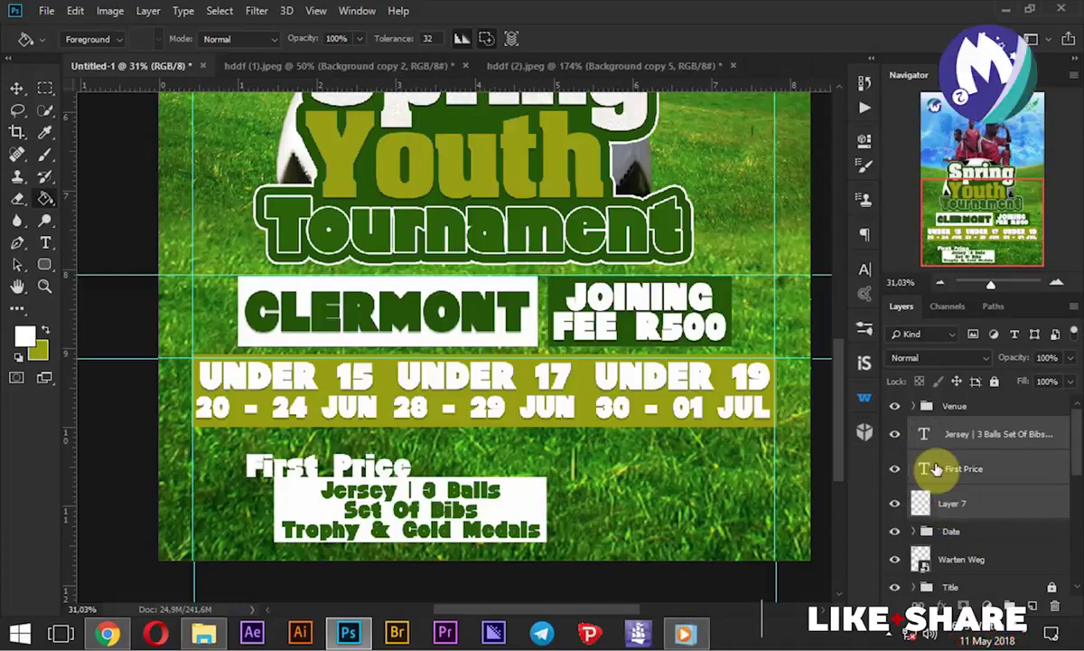
left_click(17, 89)
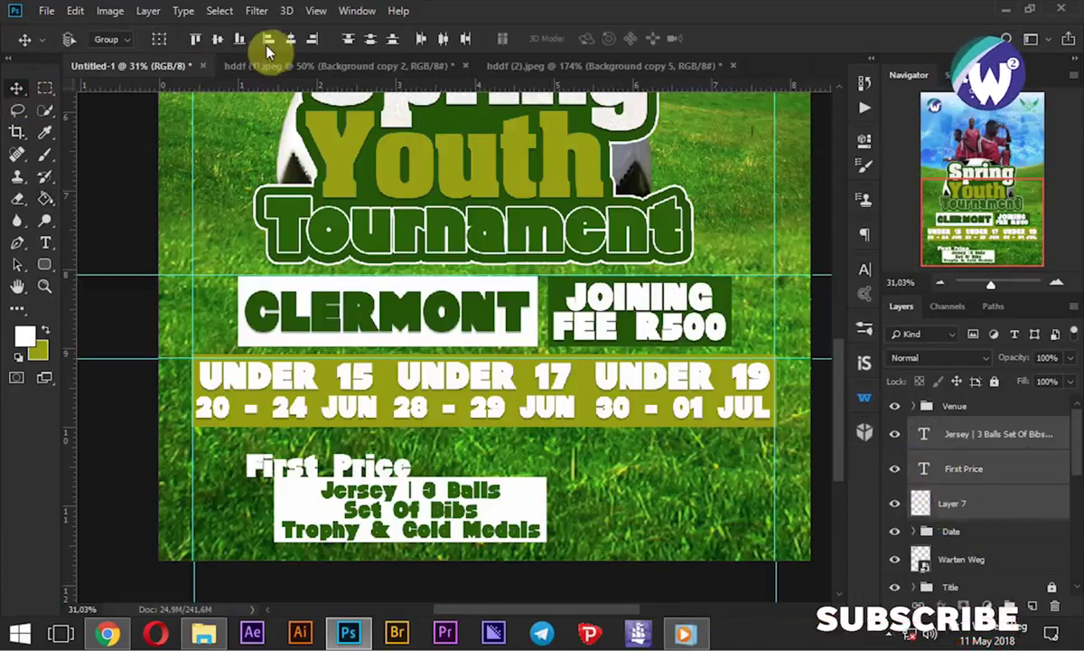
left_click(290, 39)
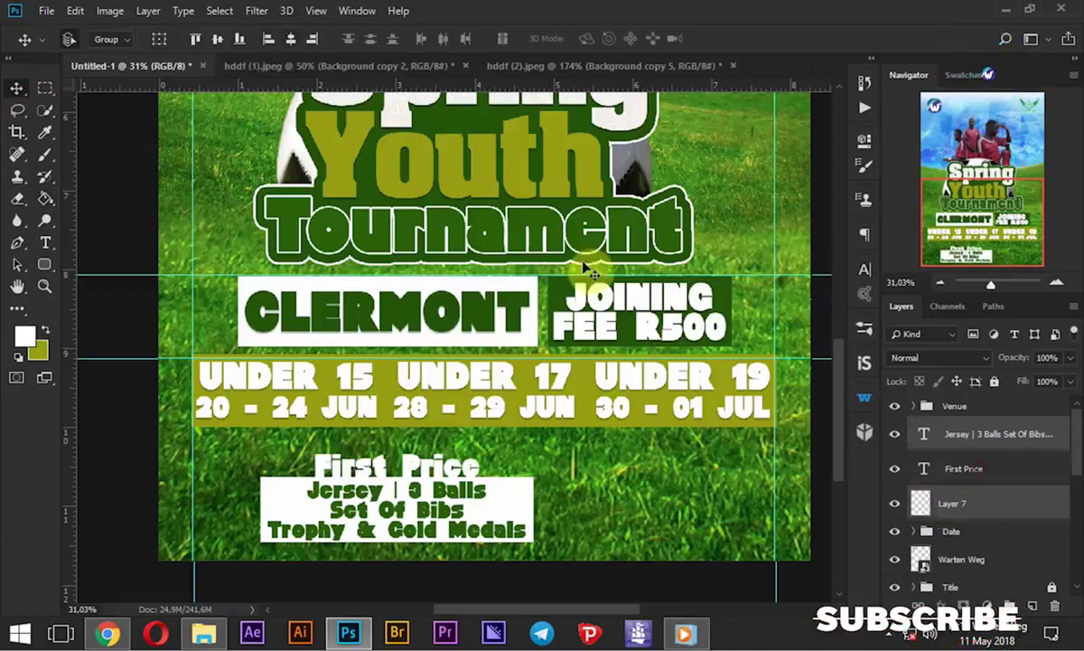
left_click(215, 41)
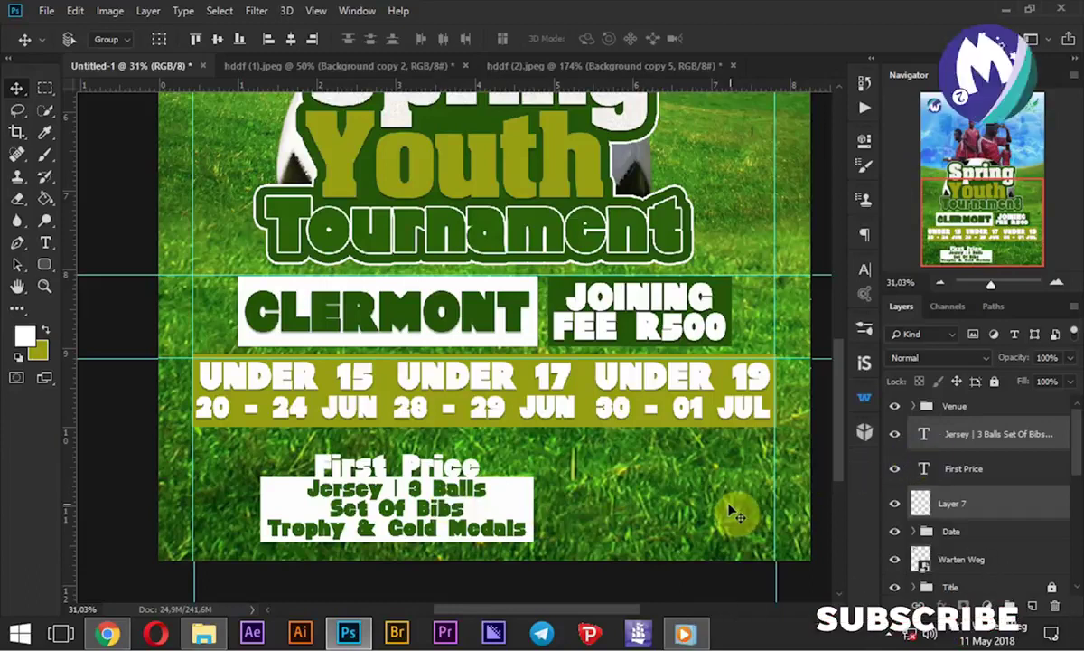
Stretch the white box taller at the top
left_click(962, 512)
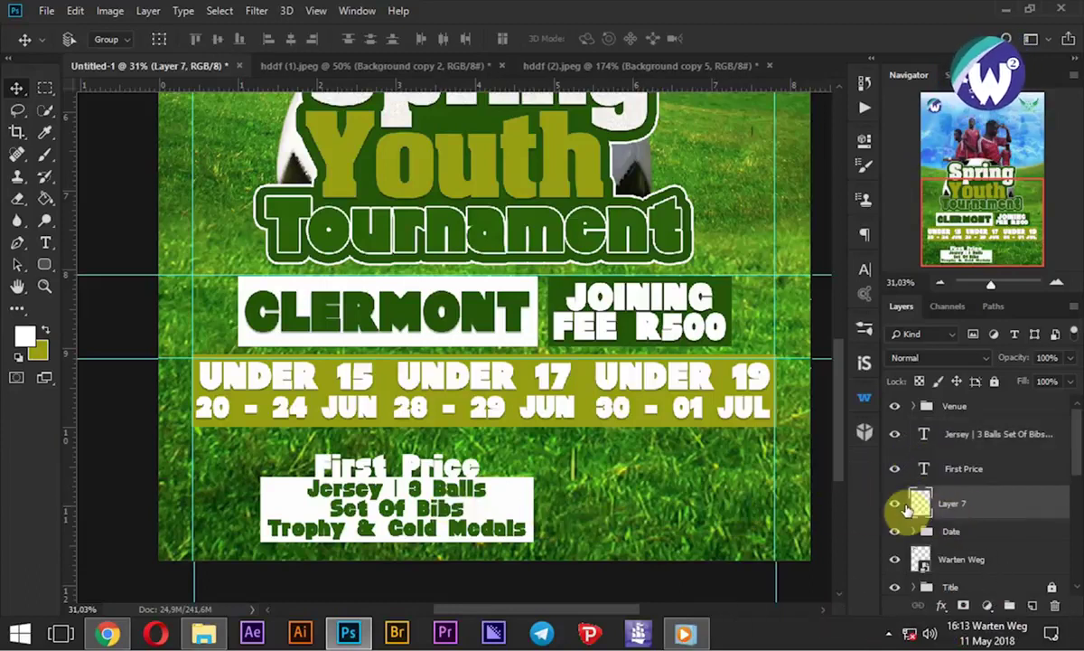
key("ctrl+t")
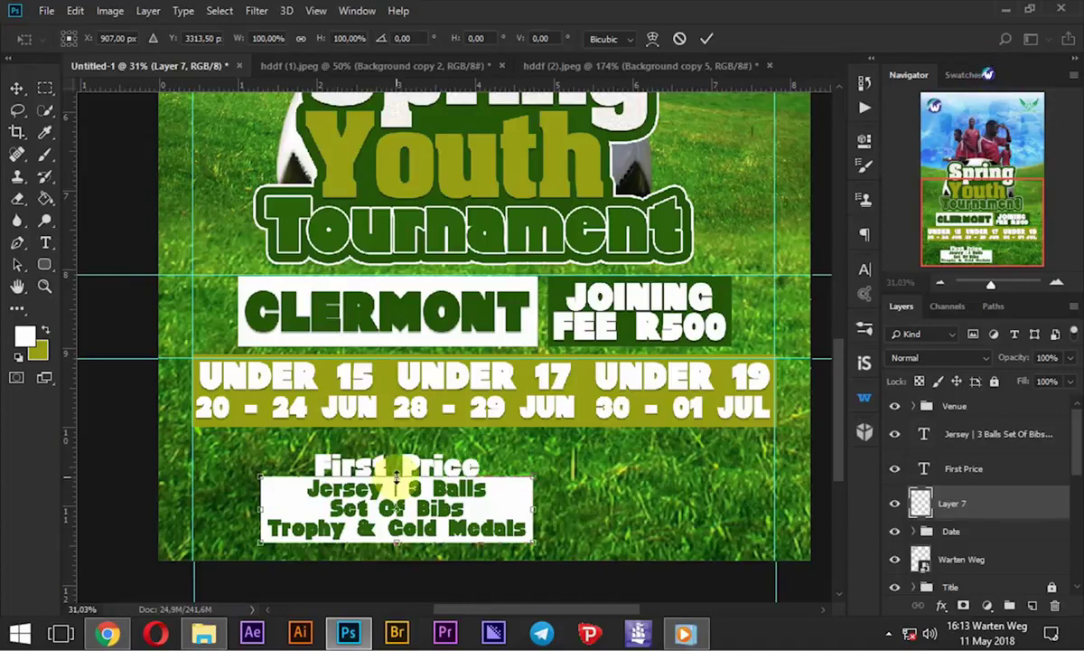
left_click_drag(397, 468, 398, 459)
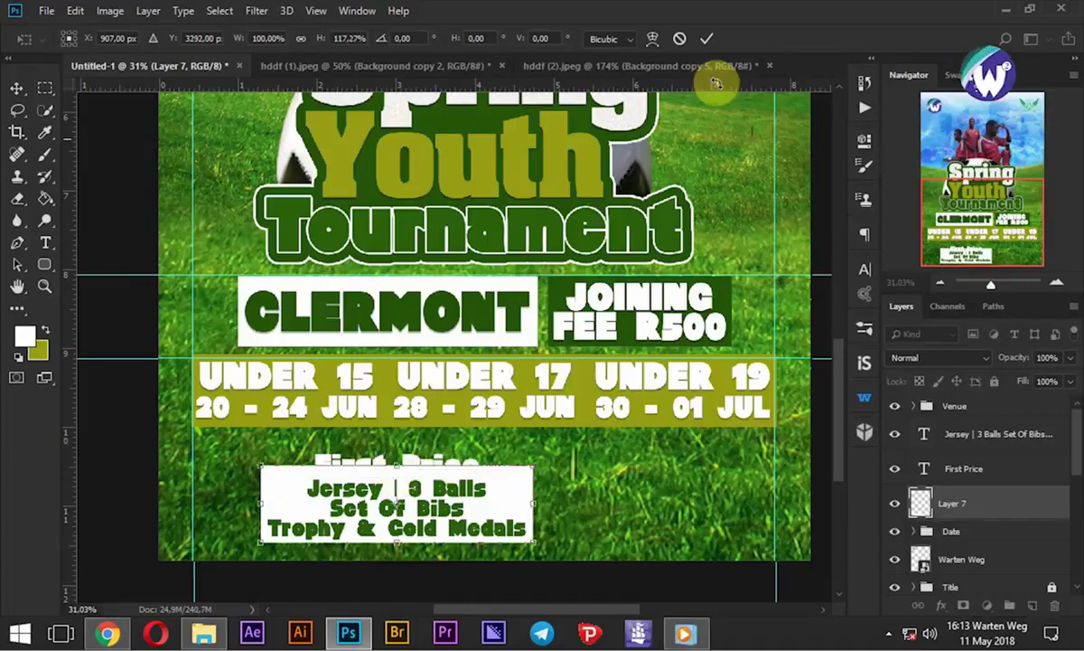
left_click(706, 39)
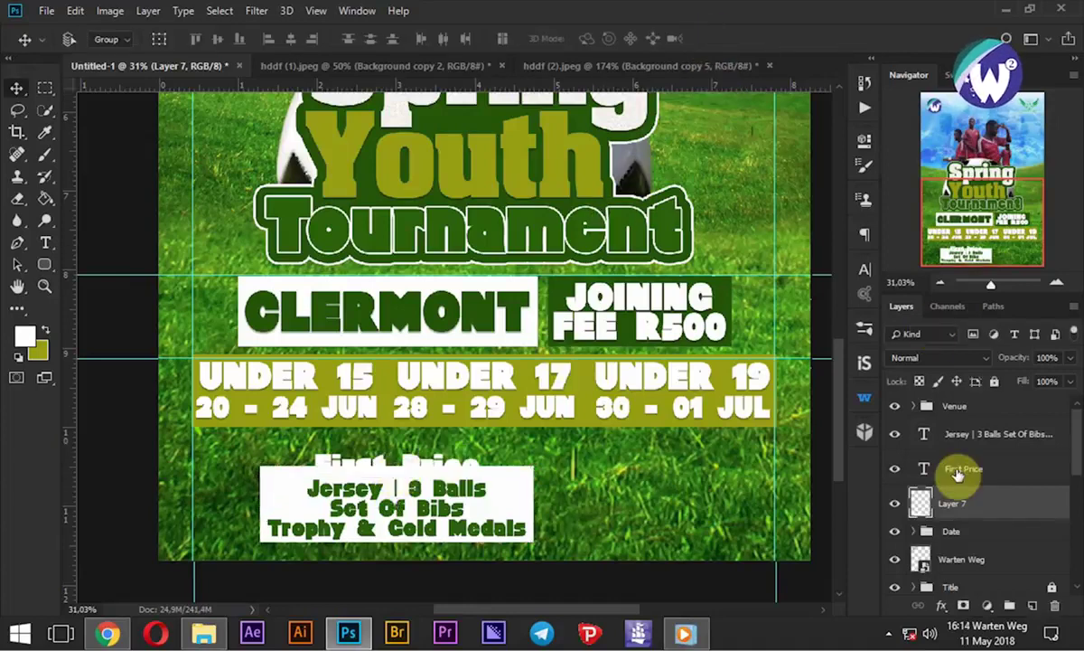
Move First Price above the prize text layer and marquee around the heading
left_click_drag(959, 470, 907, 426)
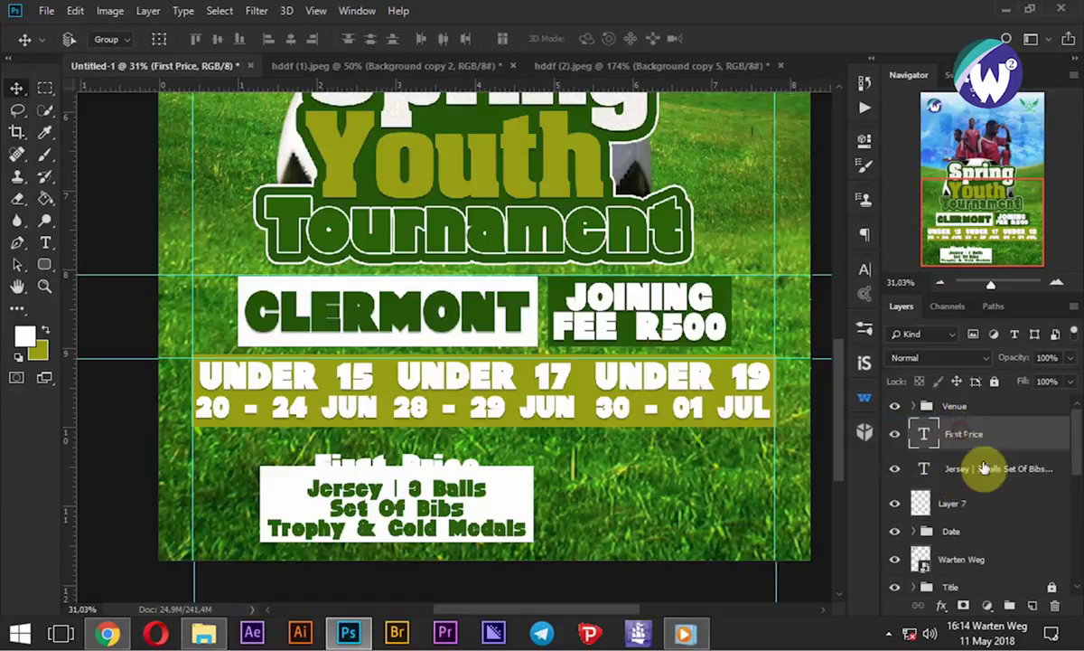
left_click(981, 468)
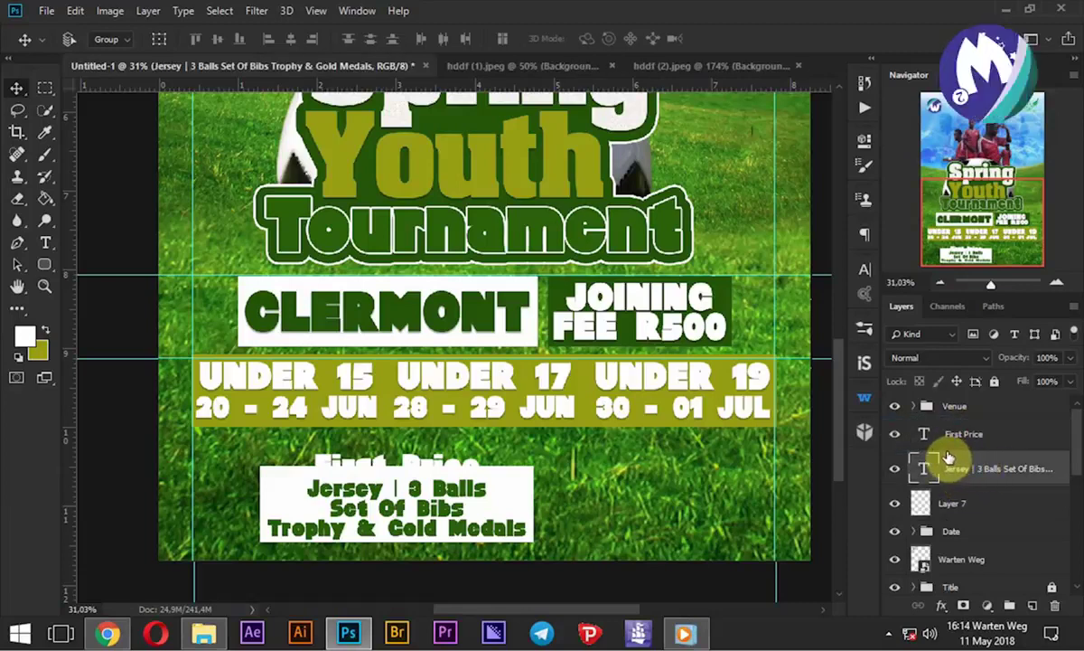
left_click(45, 87)
left_click_drag(312, 459, 477, 473)
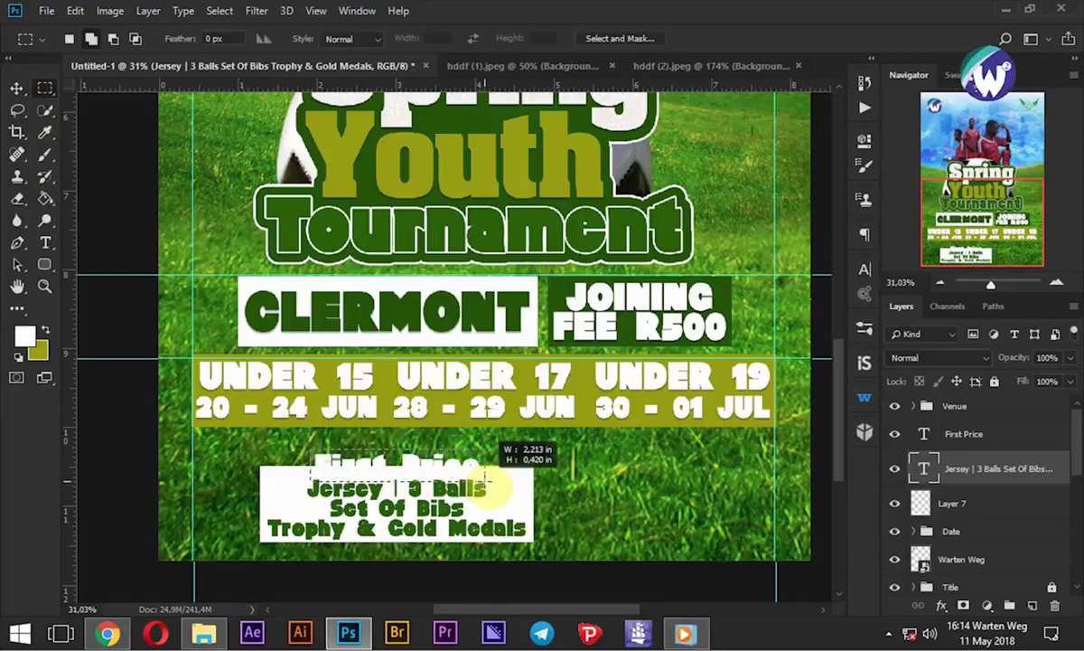
Fill the selection around First Price with olive on a new layer for the tag
left_click_drag(485, 473, 485, 479)
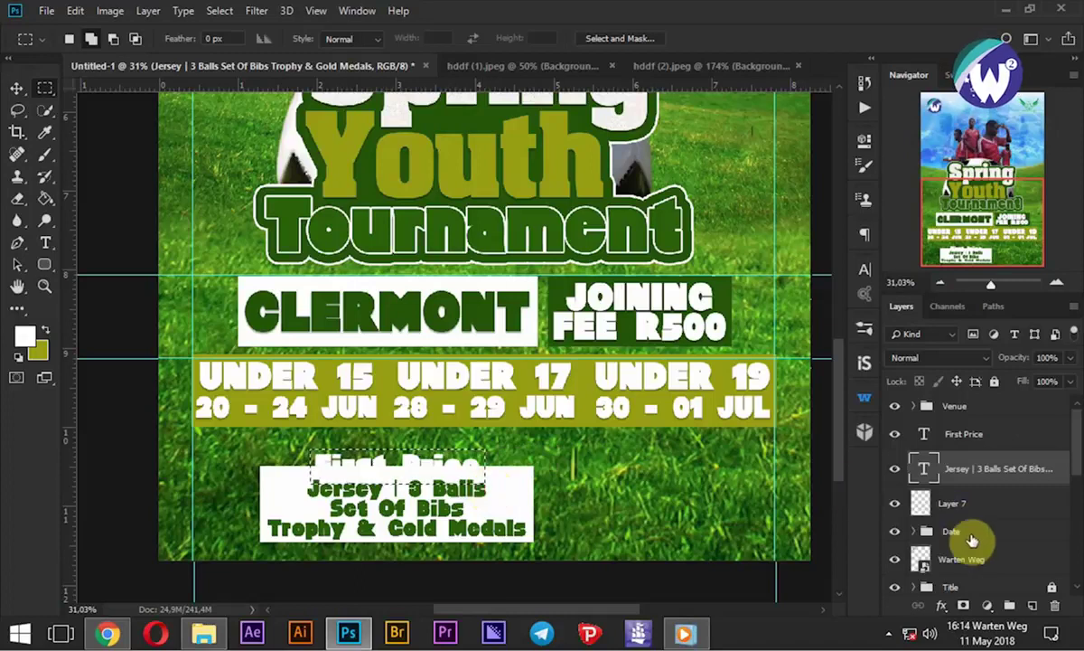
left_click(1030, 605)
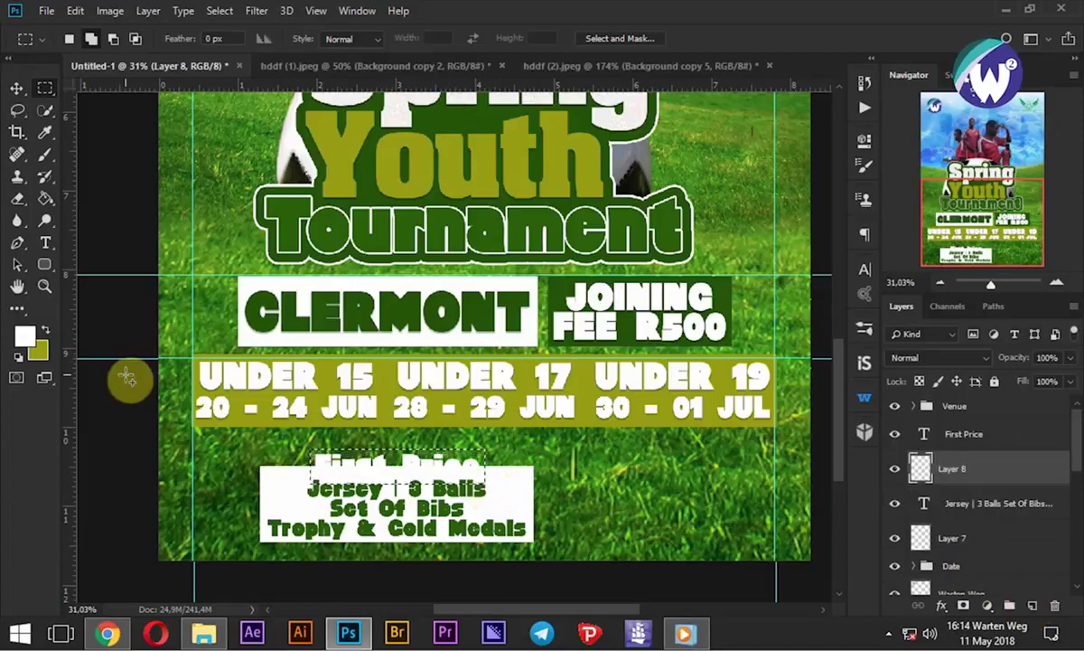
left_click(44, 327)
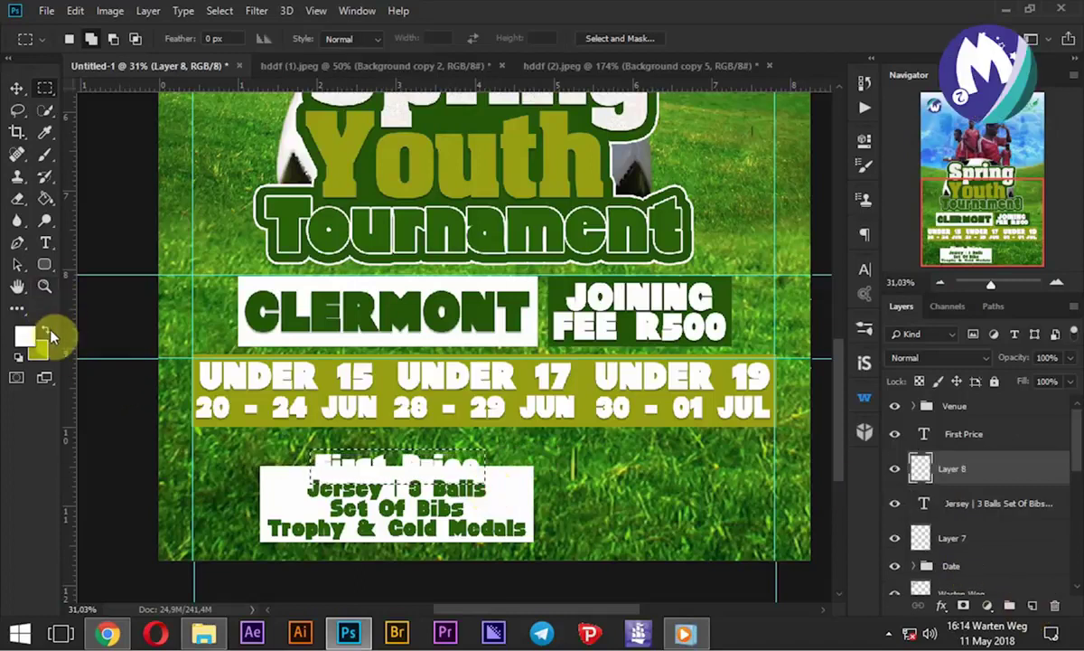
left_click(45, 198)
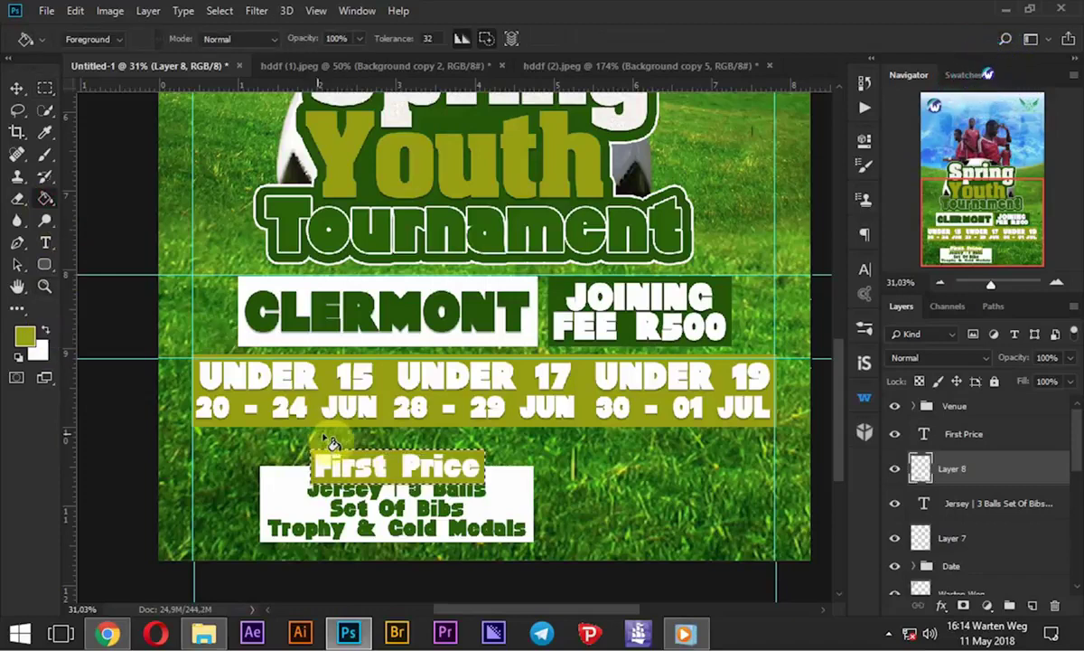
double_click(959, 436)
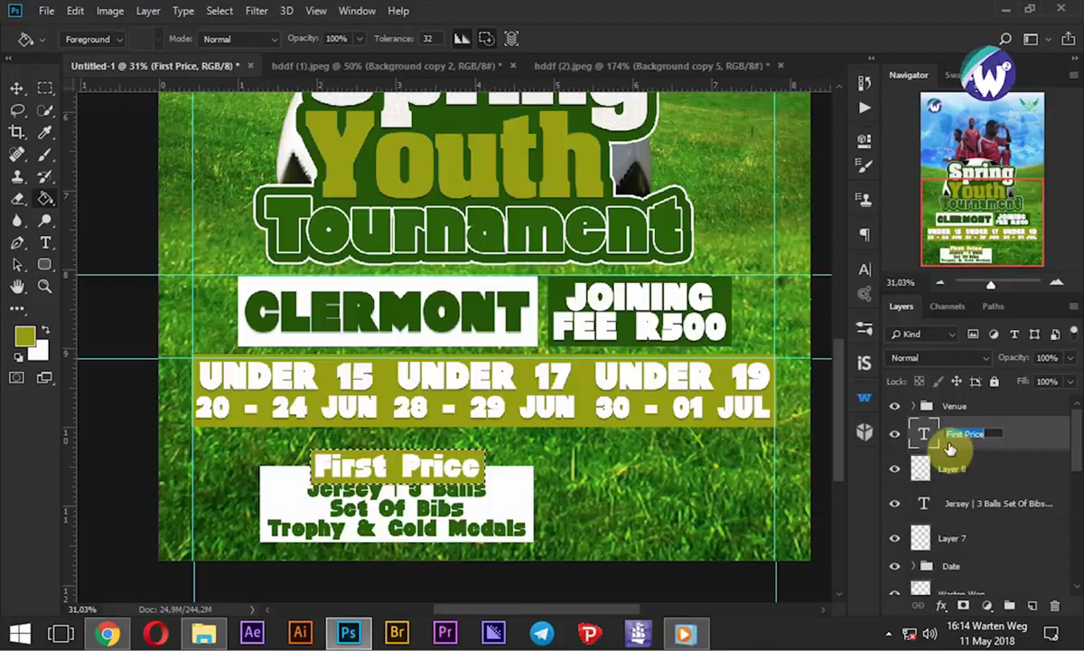
Shrink the tag with its heading, rotate it about -4°, and place it just above the box
left_click(969, 467)
left_click(980, 442, "shift")
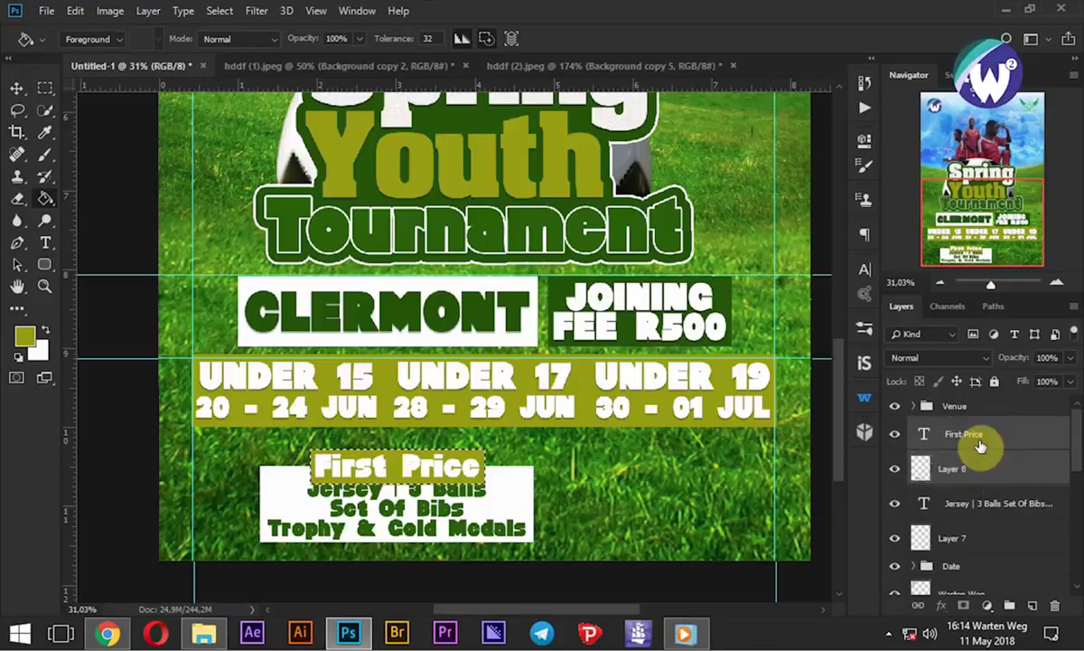
left_click(17, 91)
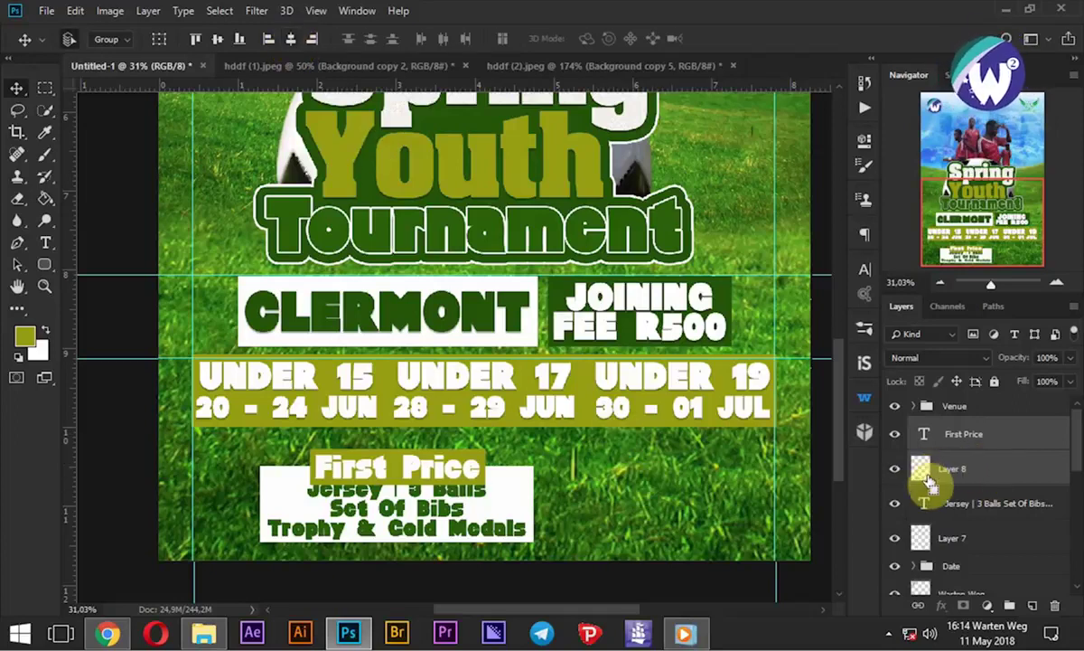
key("ctrl+t")
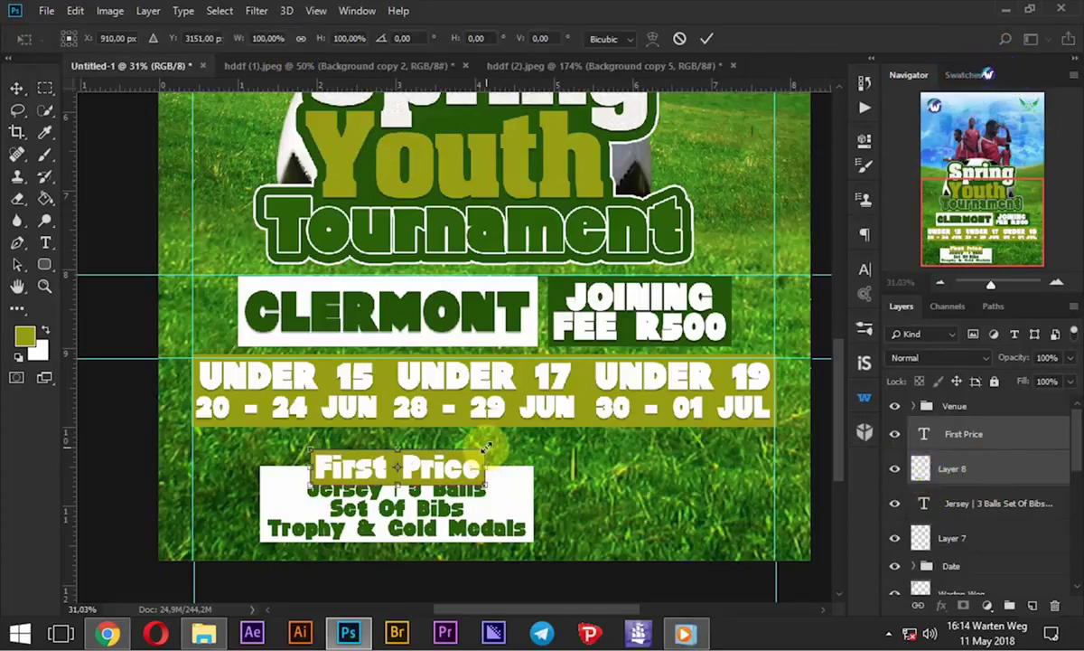
left_click_drag(486, 446, 470, 453)
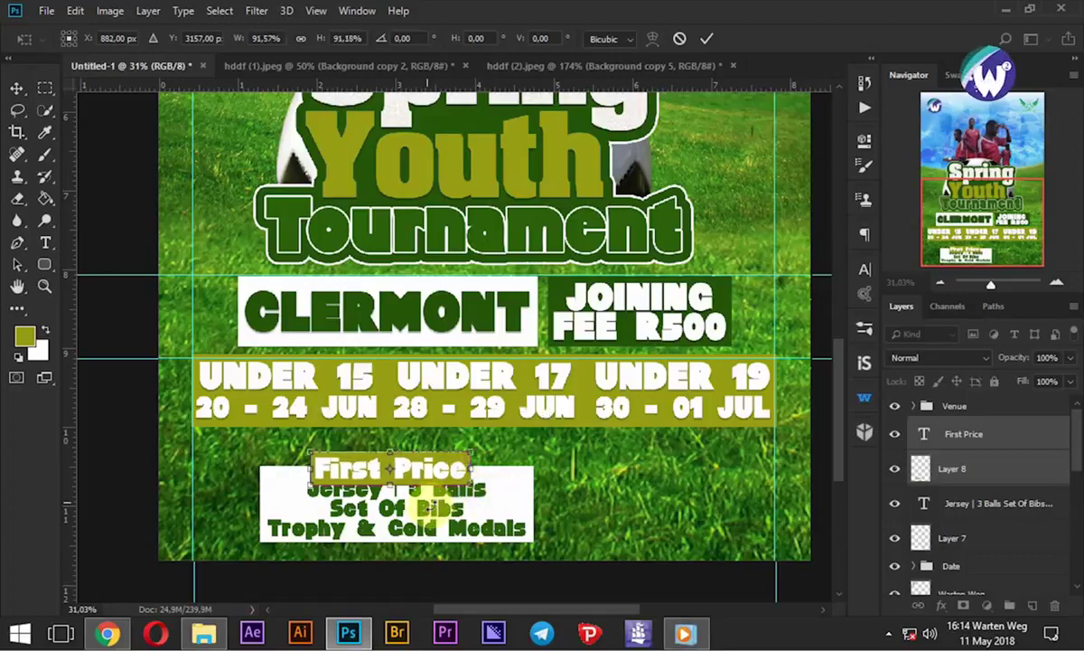
left_click_drag(433, 502, 439, 496)
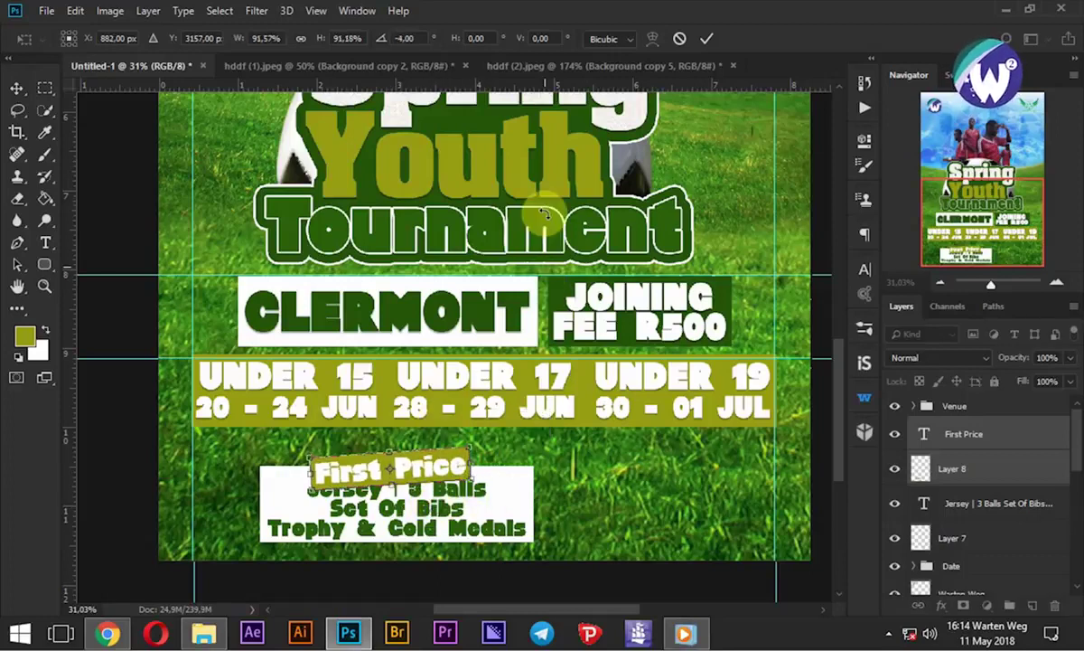
left_click(707, 39)
left_click_drag(414, 464, 430, 454)
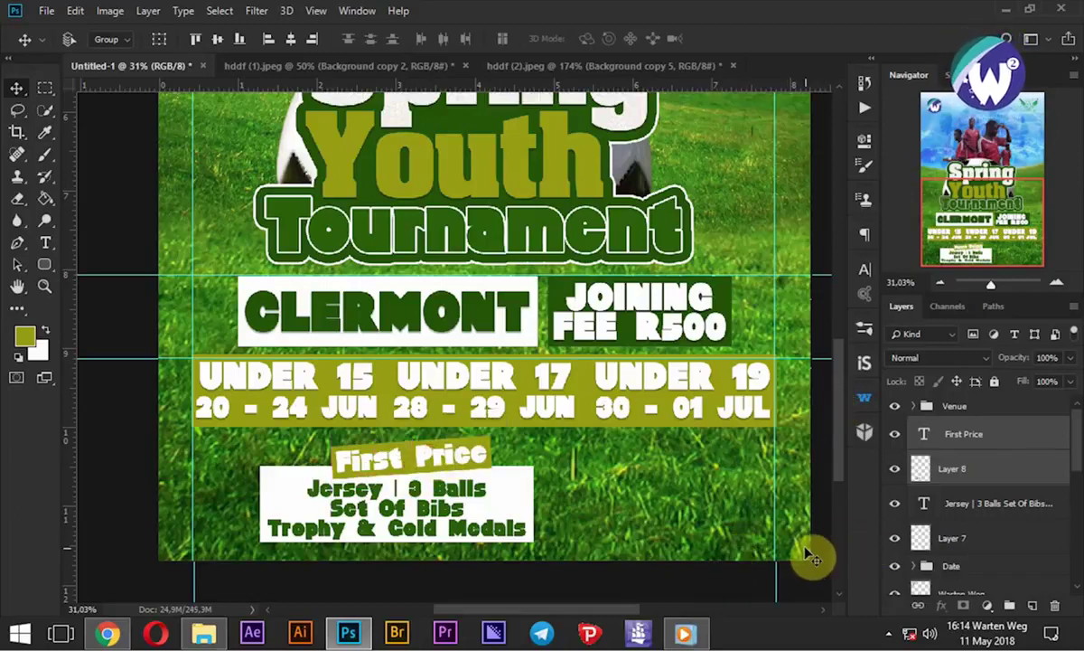
Give the olive tag a thin dark-green Inside stroke, Normal blend, 100% opacity
double_click(953, 468)
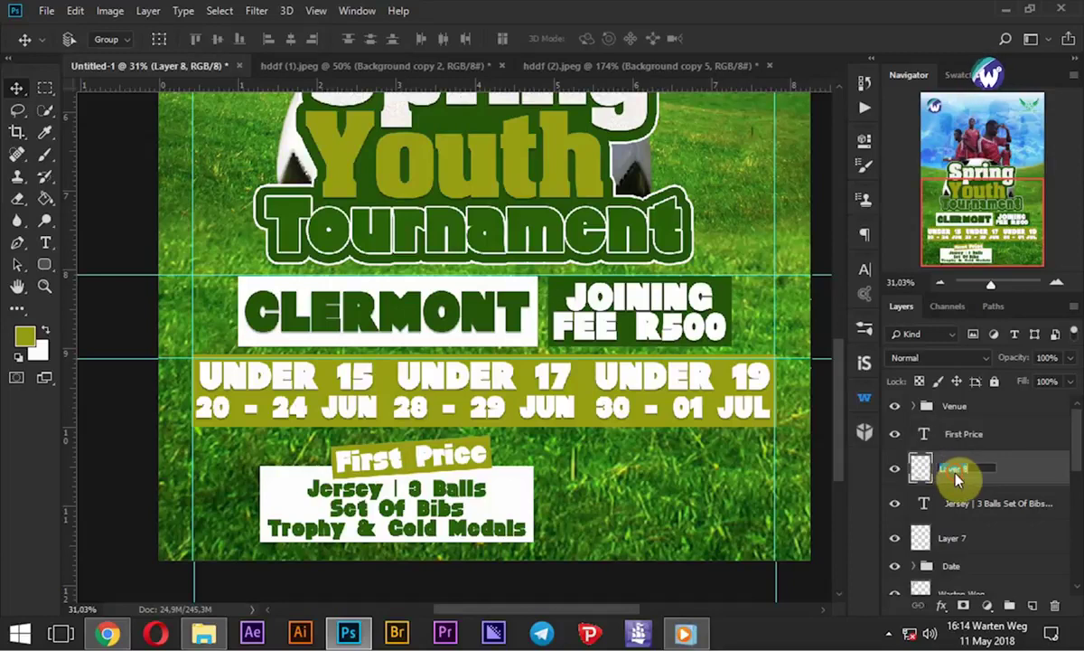
left_click(942, 611)
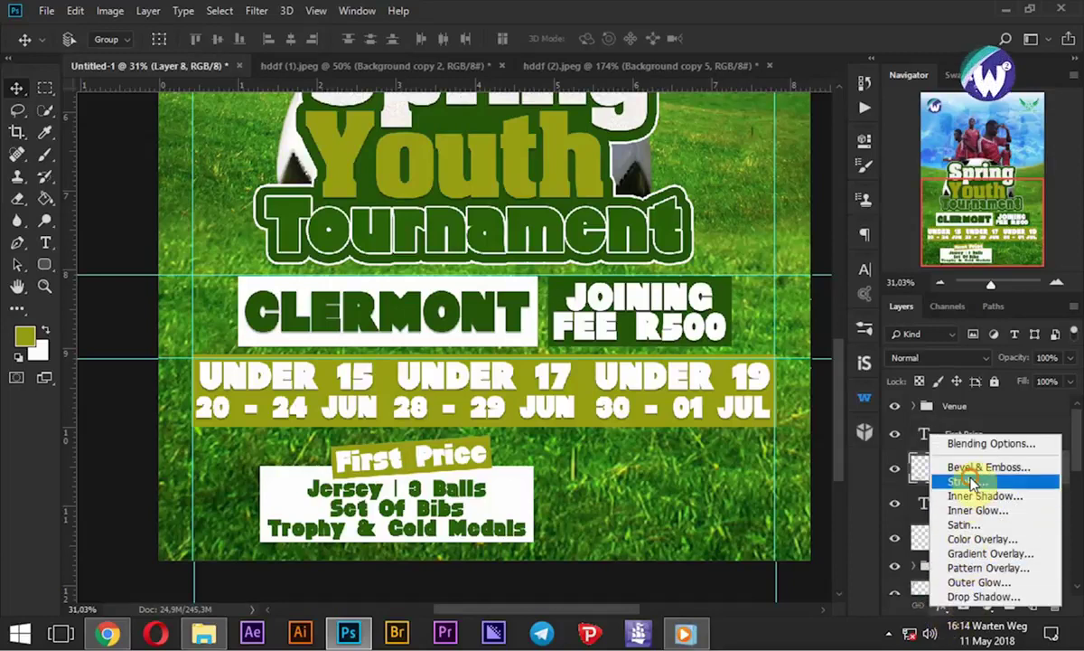
left_click(963, 482)
left_click(701, 262)
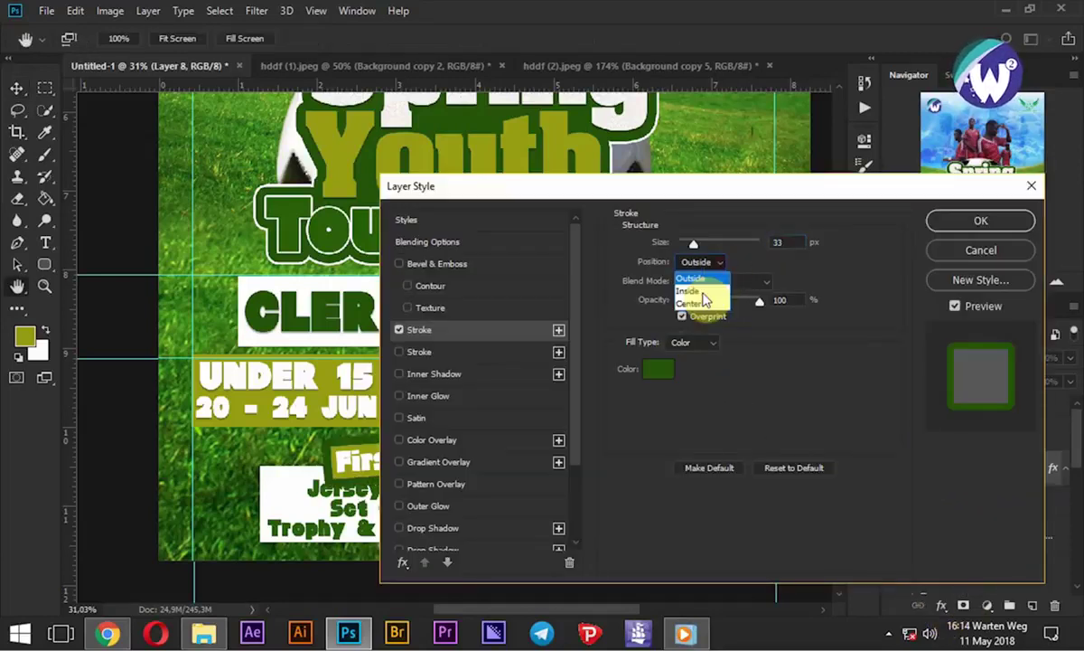
left_click(703, 302)
left_click(703, 300)
left_click(714, 264)
left_click(691, 283)
left_click(702, 281)
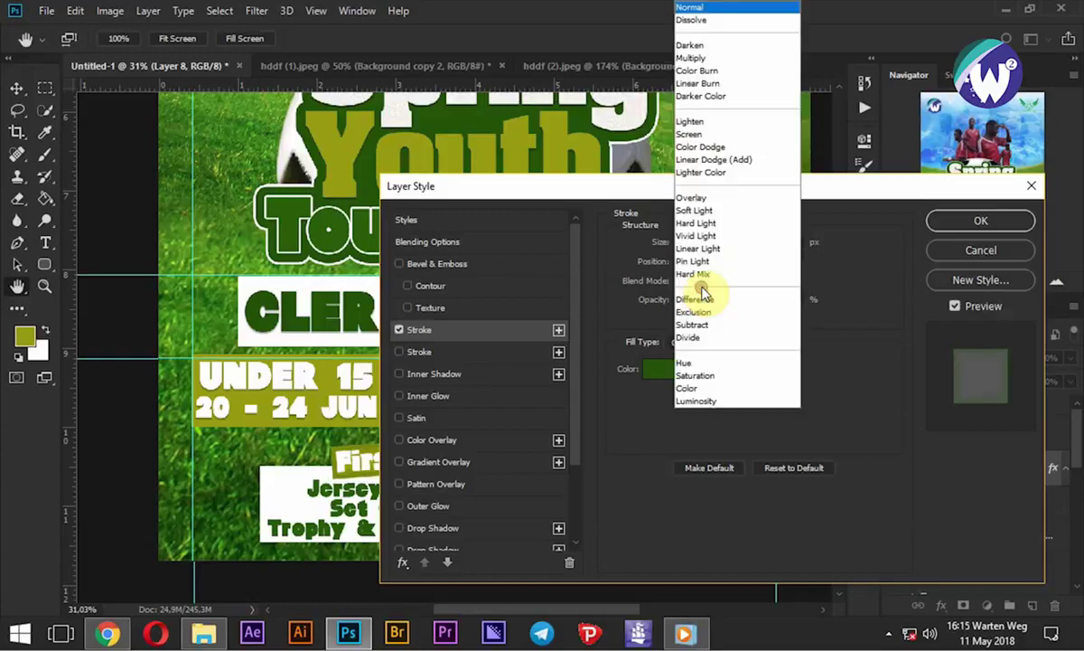
left_click(813, 394)
left_click_drag(703, 301, 773, 301)
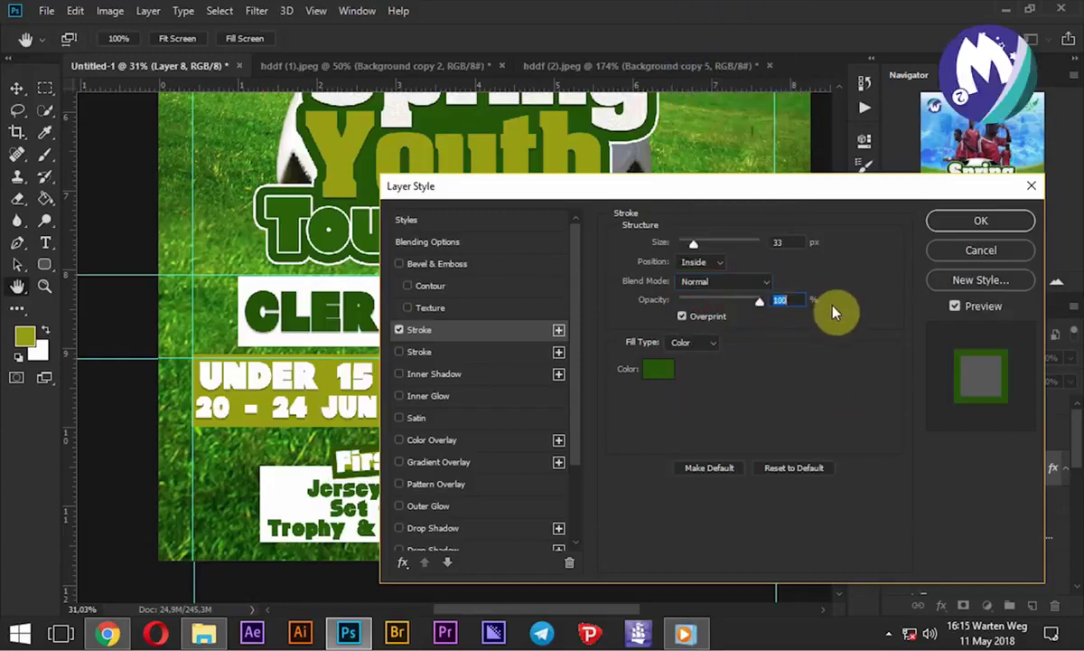
left_click(787, 246)
type("6")
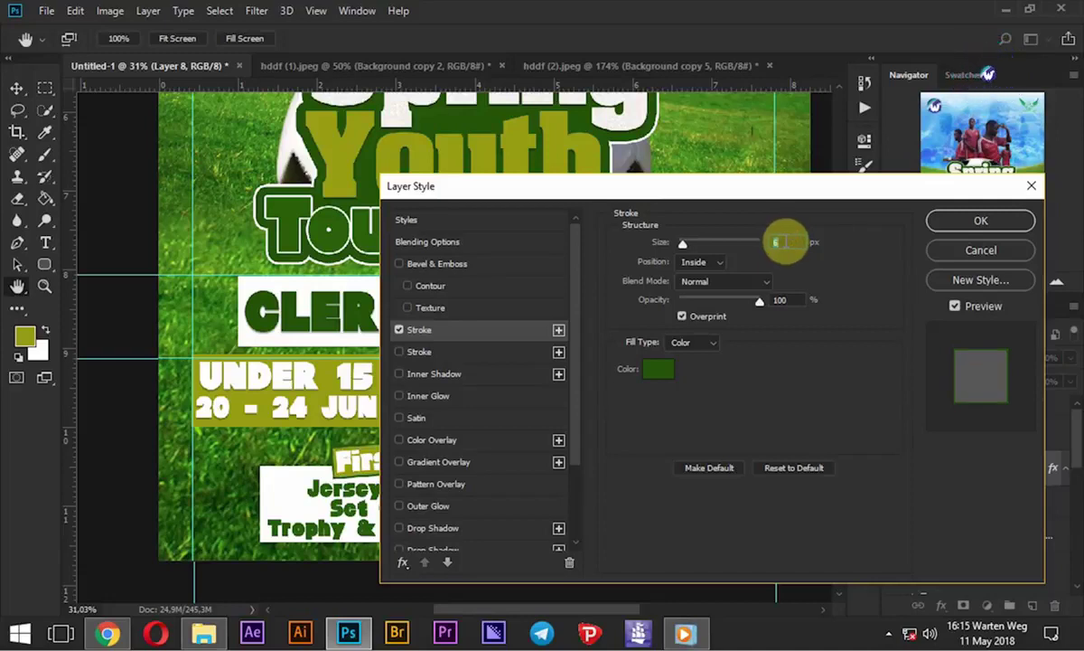
left_click(957, 221)
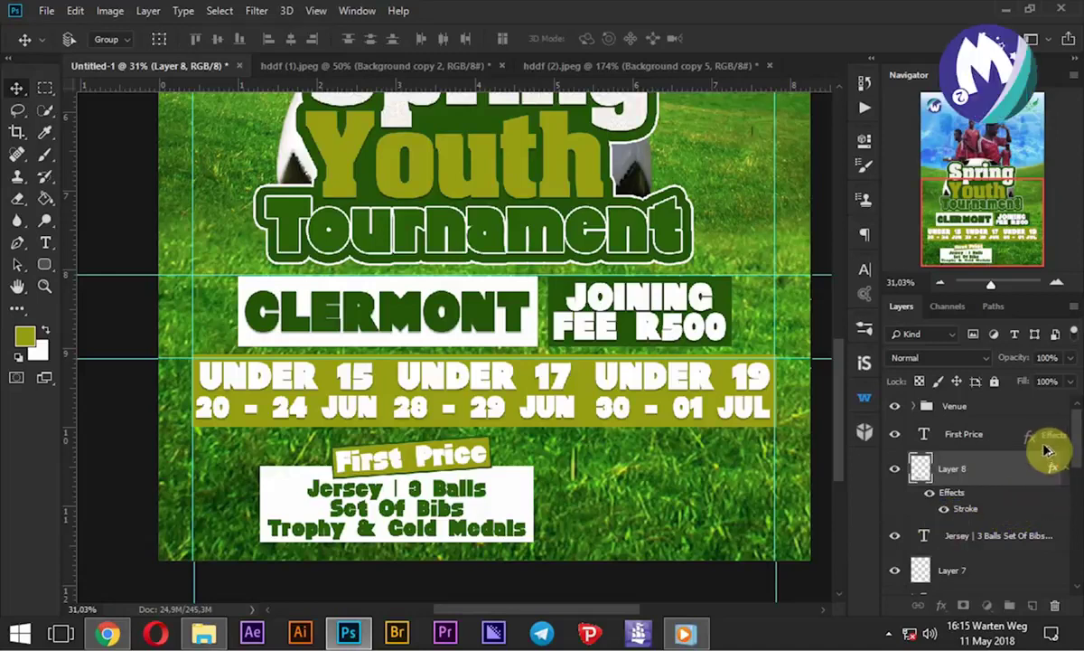
Add a drop shadow to the tag with raised opacity
double_click(967, 509)
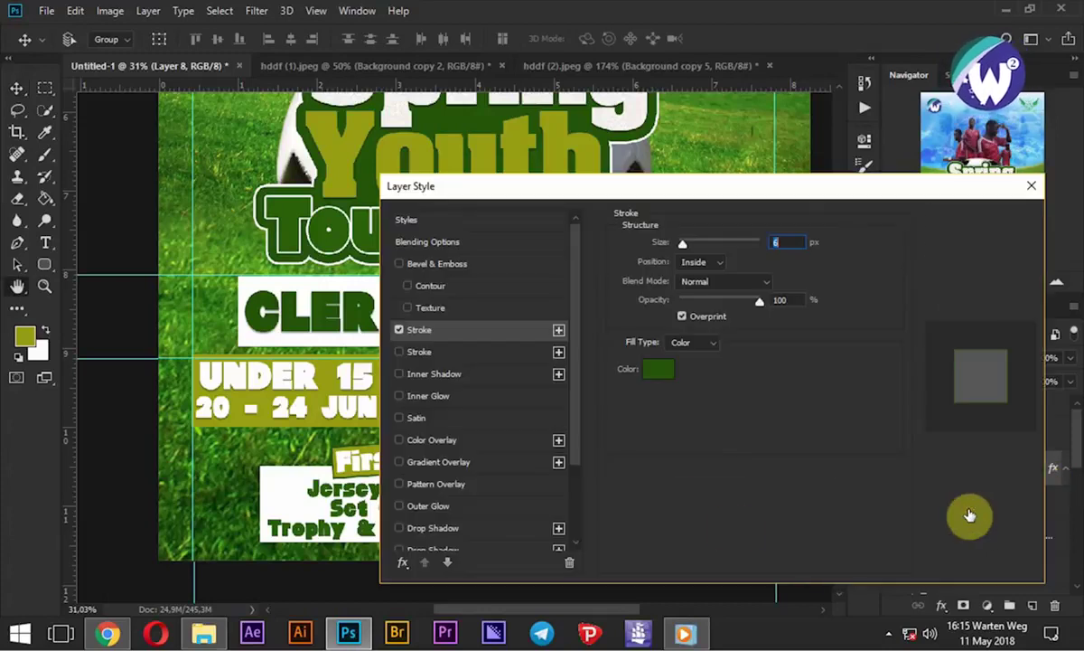
left_click(441, 528)
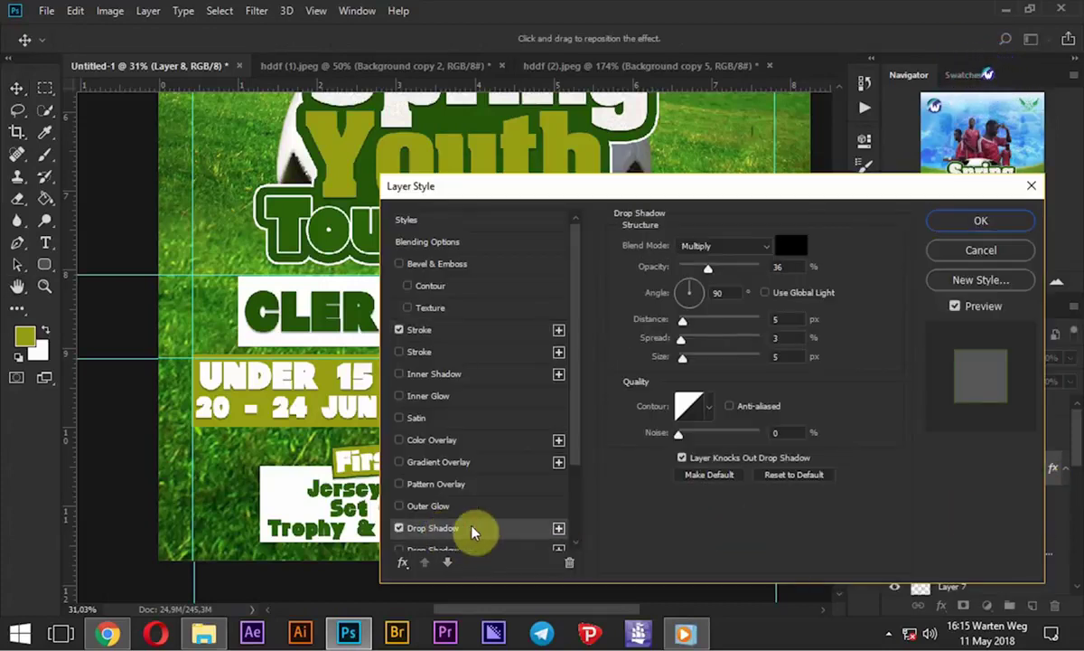
left_click_drag(729, 272, 743, 273)
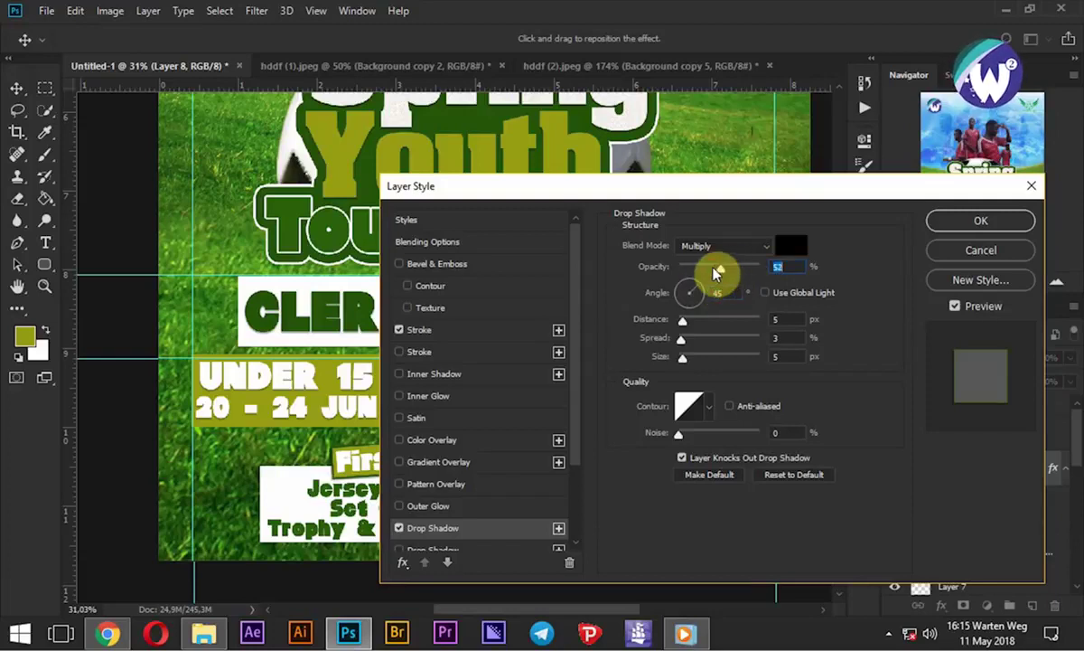
left_click(967, 220)
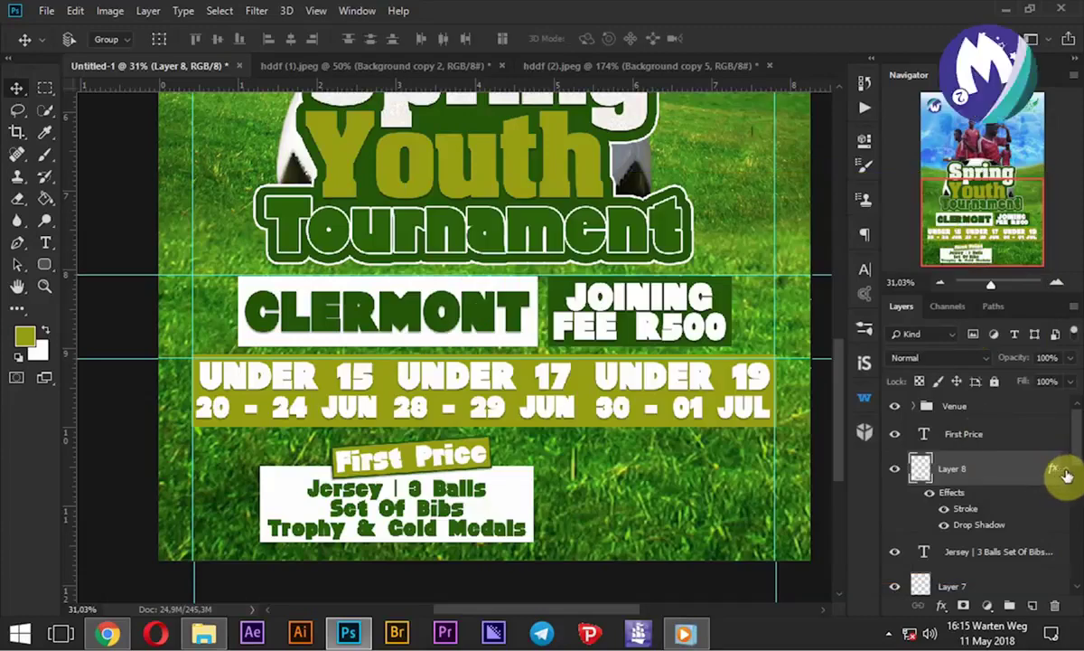
Select all layers of the First Price box in the Layers panel
left_click(1062, 471)
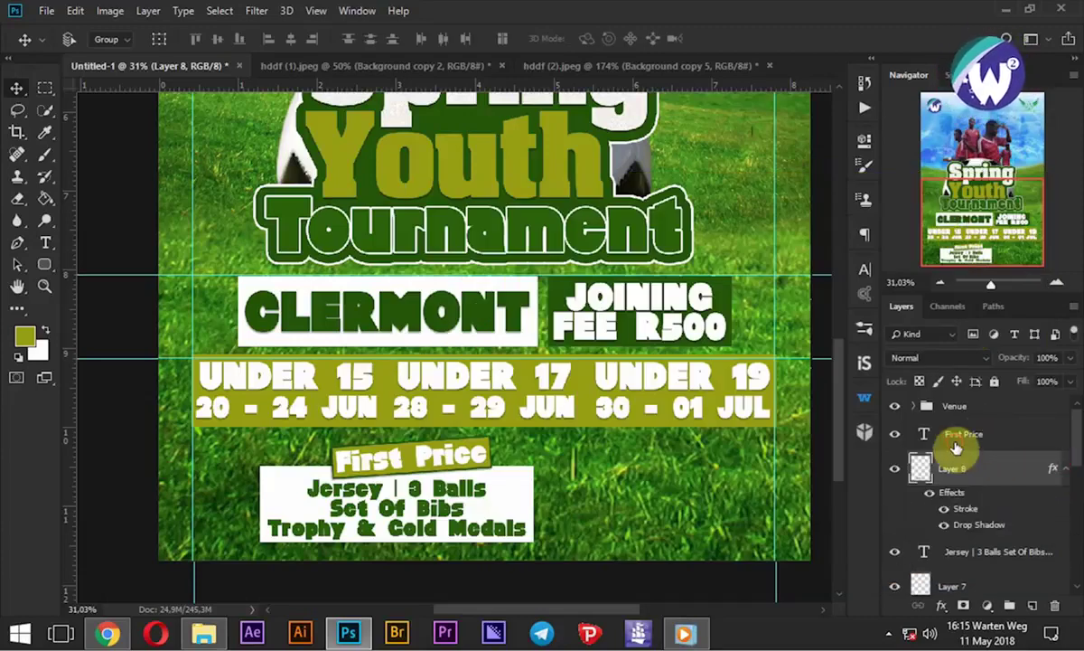
left_click(958, 437)
scroll(958, 460, "down", 3)
left_click(958, 462)
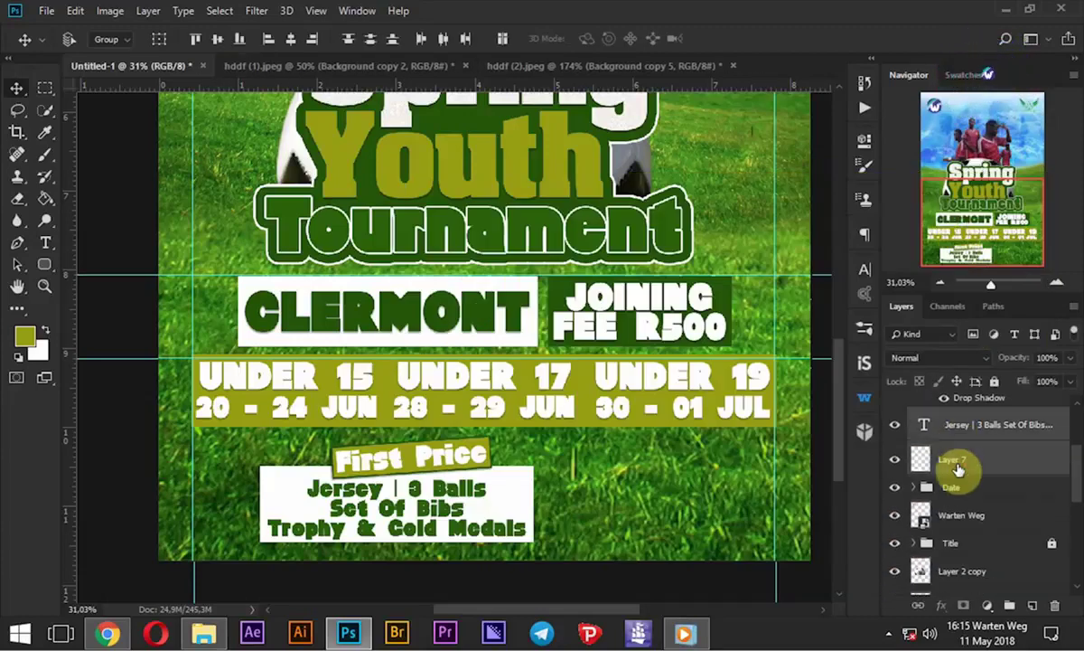
Move the First Price box left and place a duplicate of it on the right
scroll(404, 501, "down", 2)
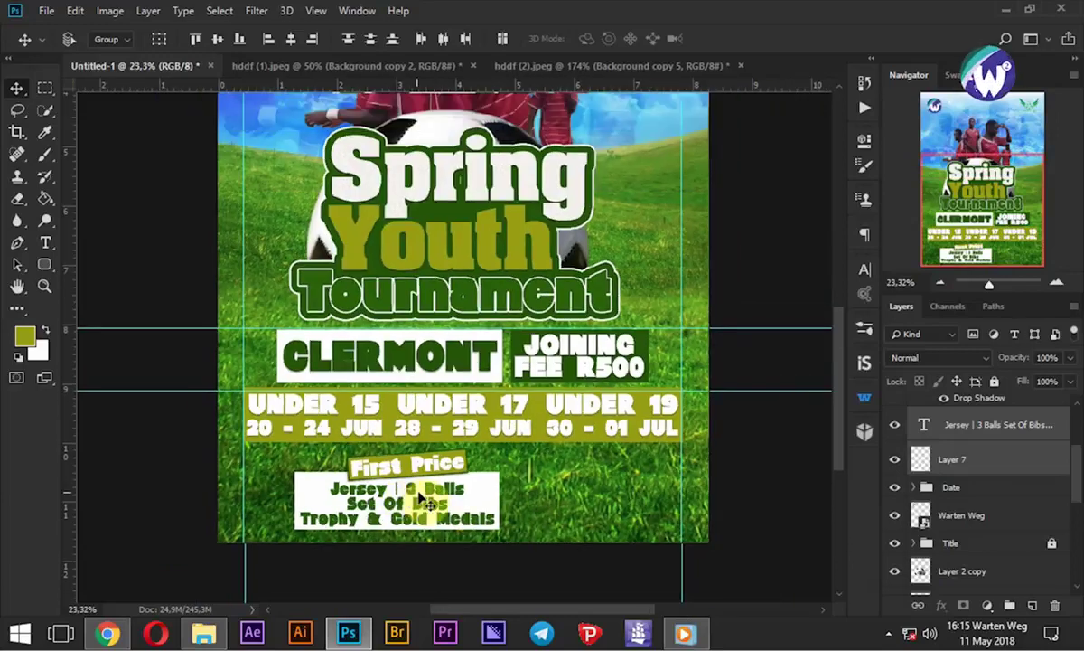
left_click_drag(420, 502, 389, 505)
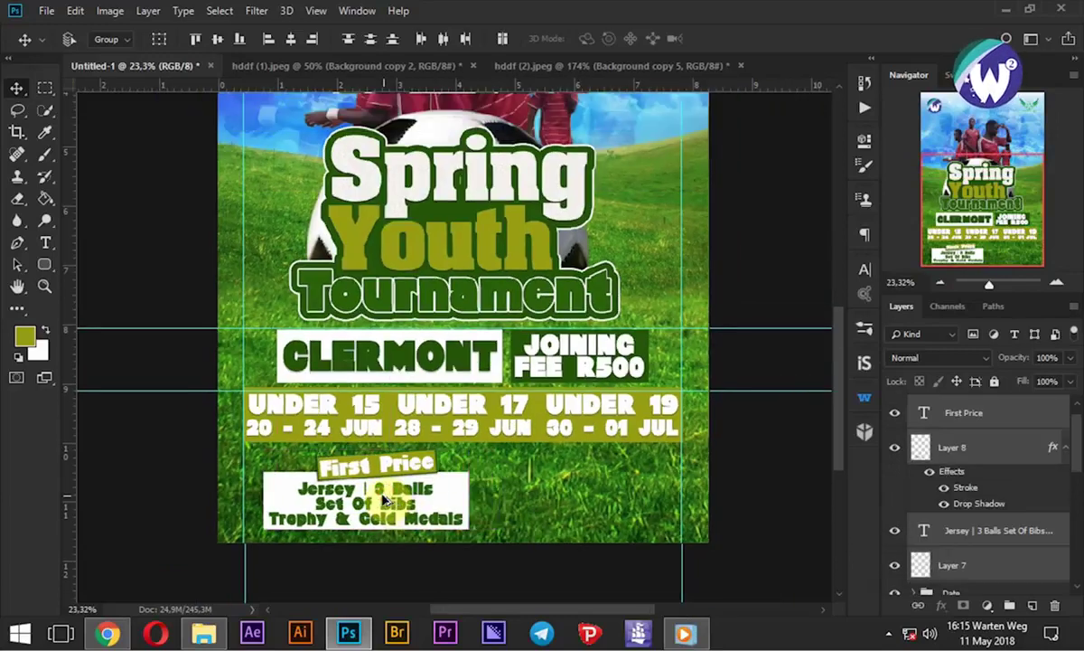
left_click_drag(384, 500, 601, 497)
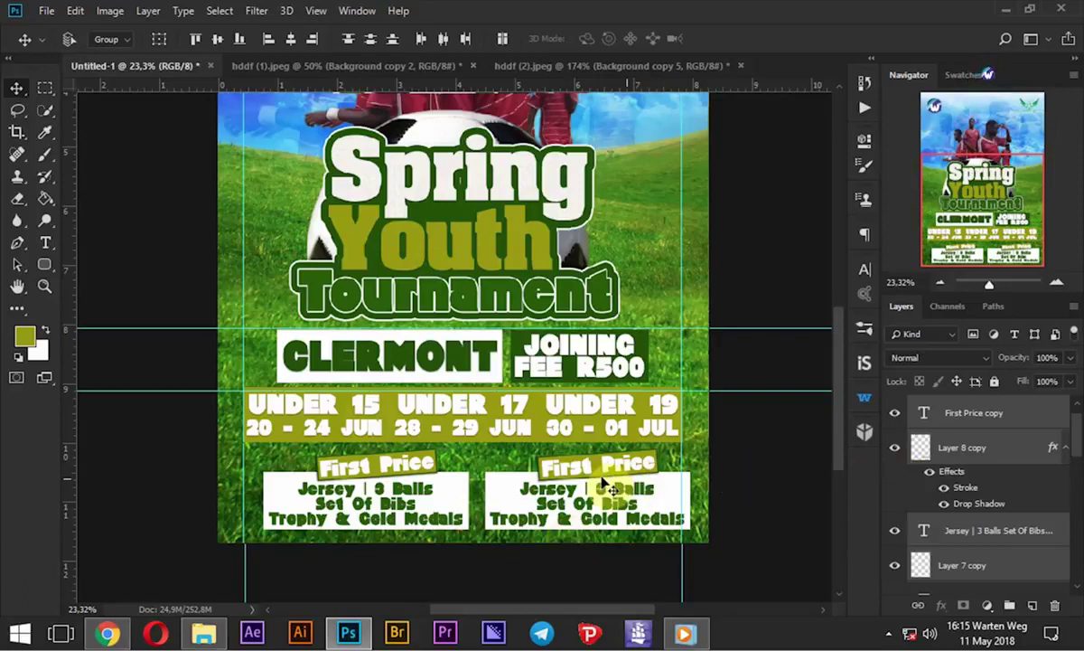
left_click(45, 242)
left_click(576, 468)
Relabel the copy 'Sec Price' and change its list to Soccer Jersey / Silver Medals
double_click(576, 468)
type("Sec")
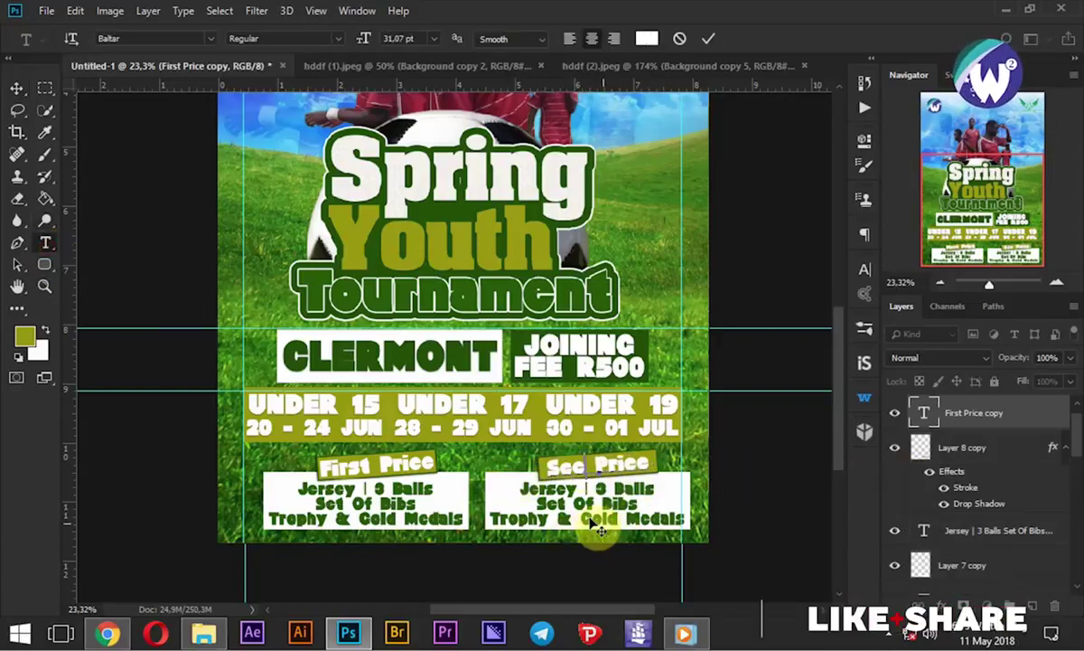
left_click(708, 38)
left_click(522, 488)
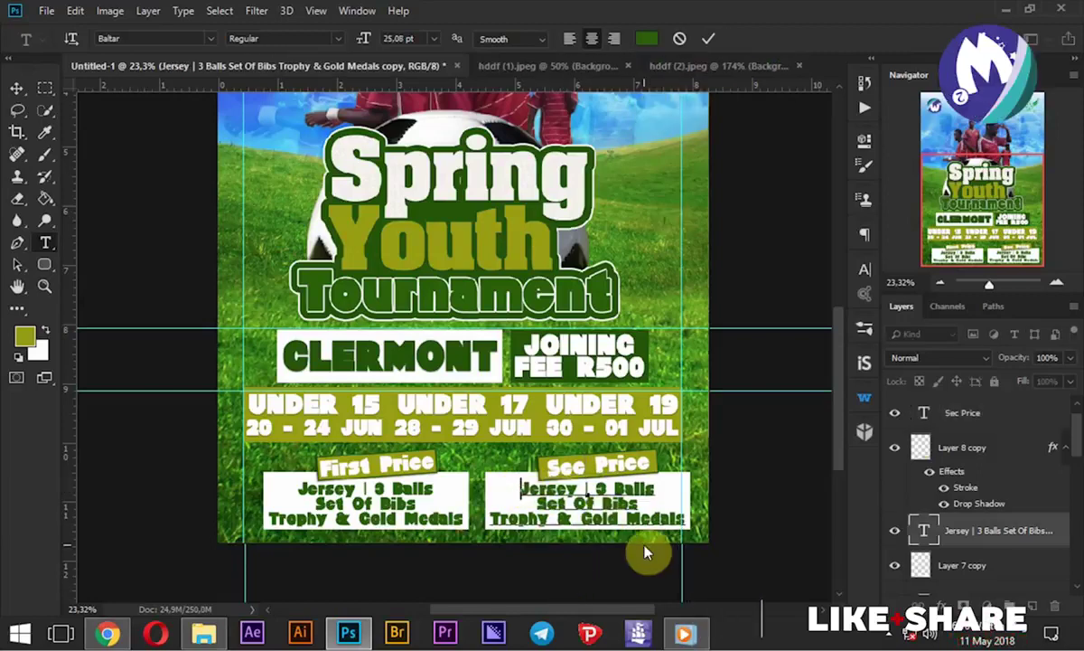
type("Soccer")
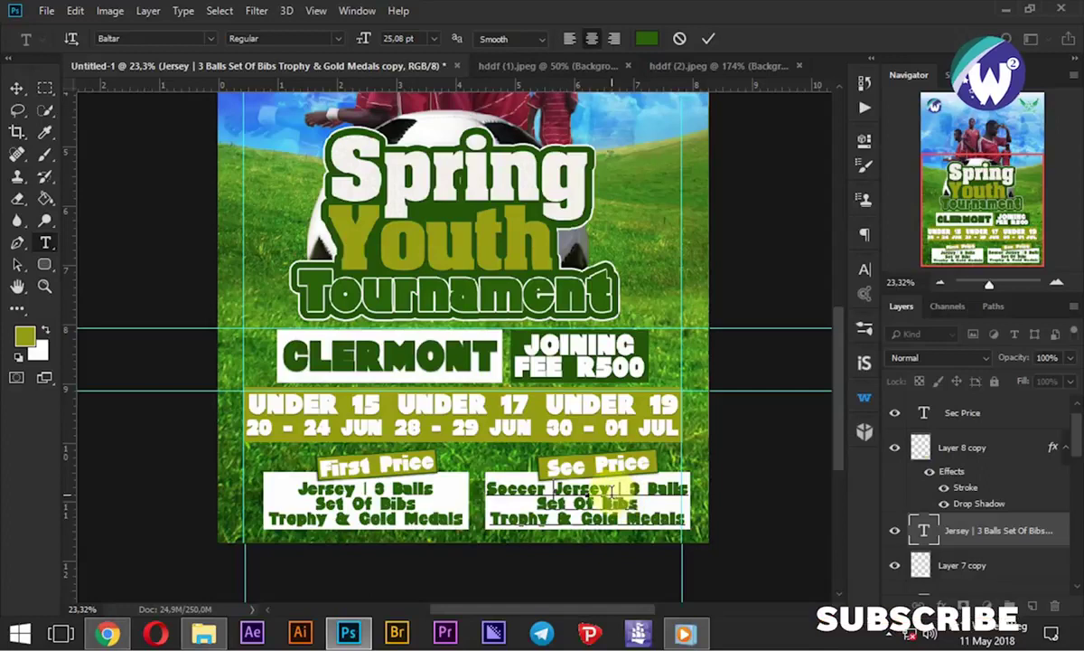
mouse_move(612, 488)
left_mouse_down()
mouse_move(659, 499)
mouse_move(603, 531)
mouse_move(631, 540)
left_mouse_up()
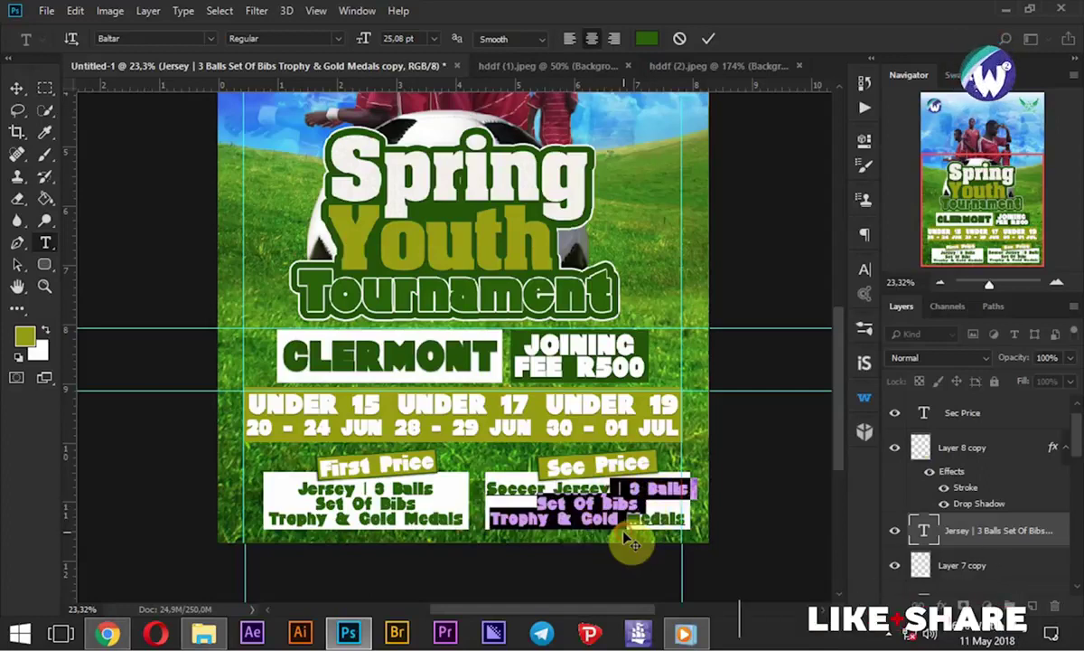
key("BackSpace")
type("Silver Medals")
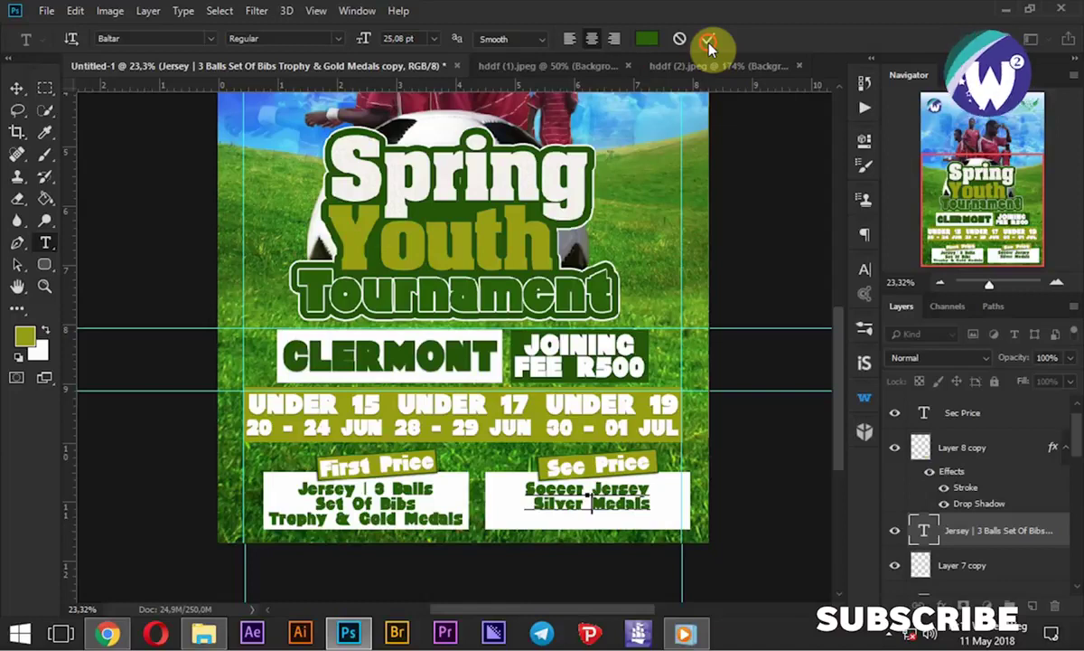
left_click(708, 38)
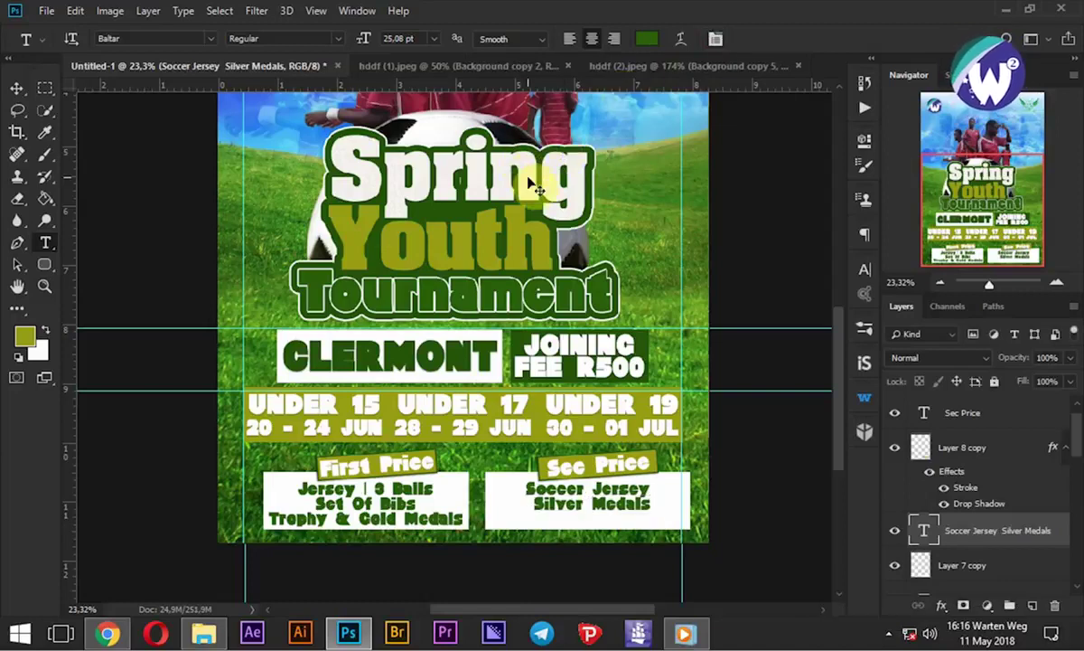
Nudge the Sec Price list down slightly and enlarge its font size
key("ctrl+shift+Down")
key("ctrl+shift+Down")
key("ctrl+shift+Down")
key("ctrl+shift+Down")
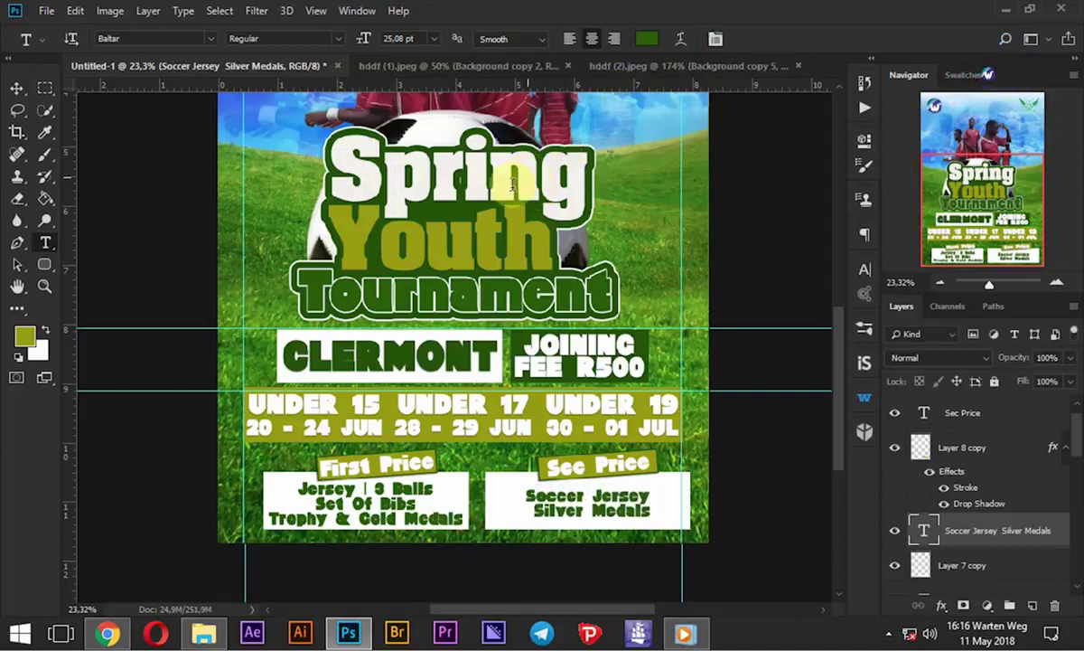
left_click(395, 38)
type("6")
key("Return")
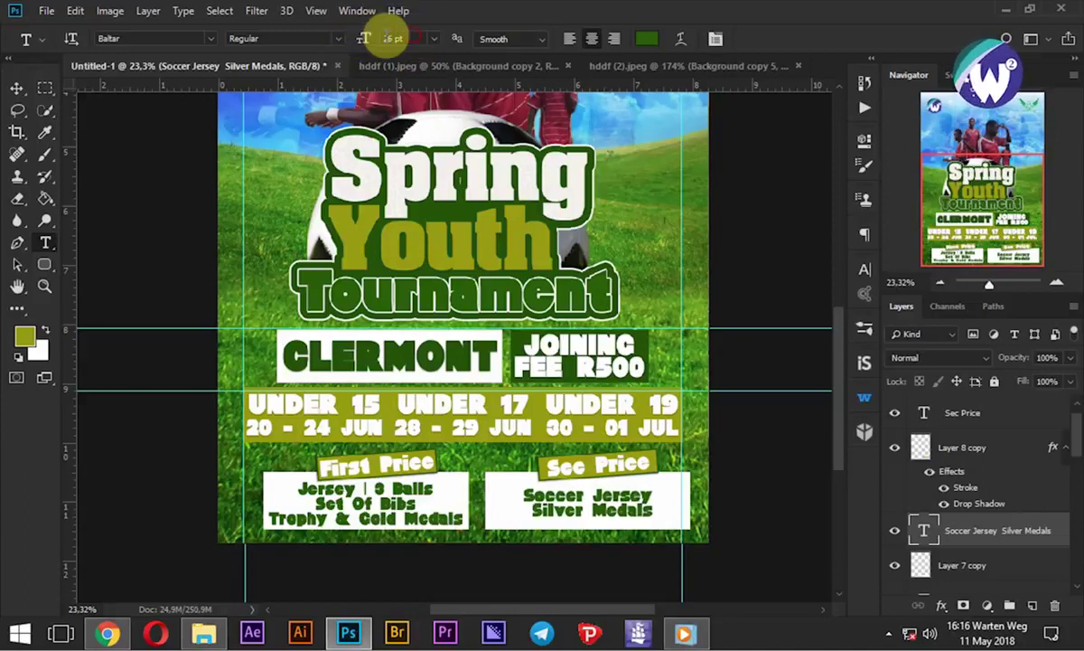
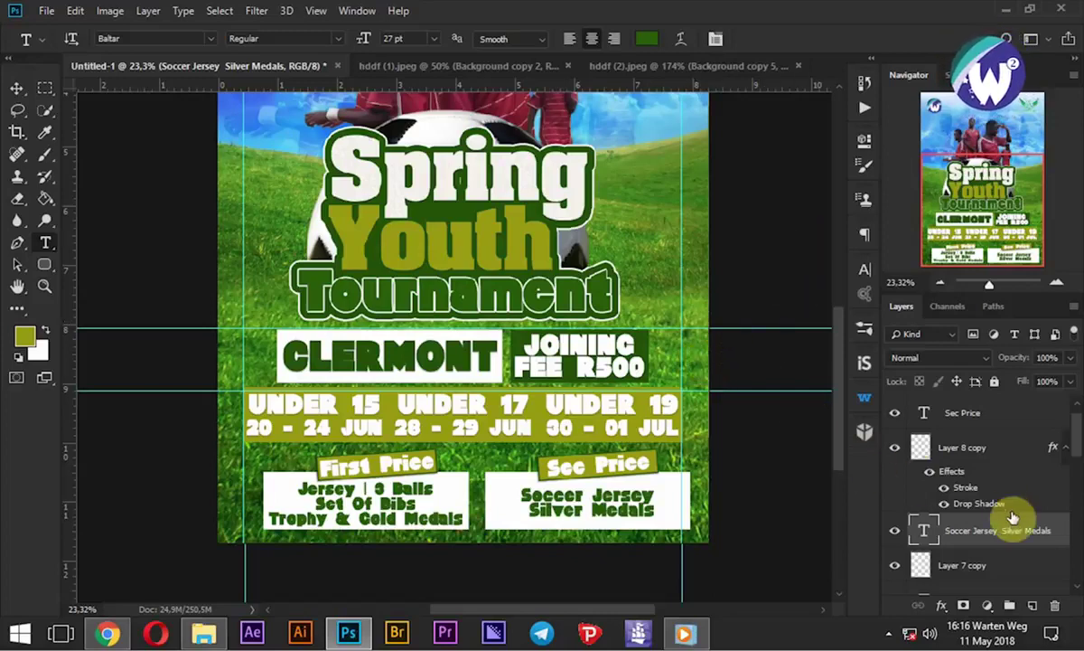
Select the price layers from Sec Price down to Layer 7
left_click(1065, 449)
scroll(1029, 482, "up", 1)
left_click(963, 437)
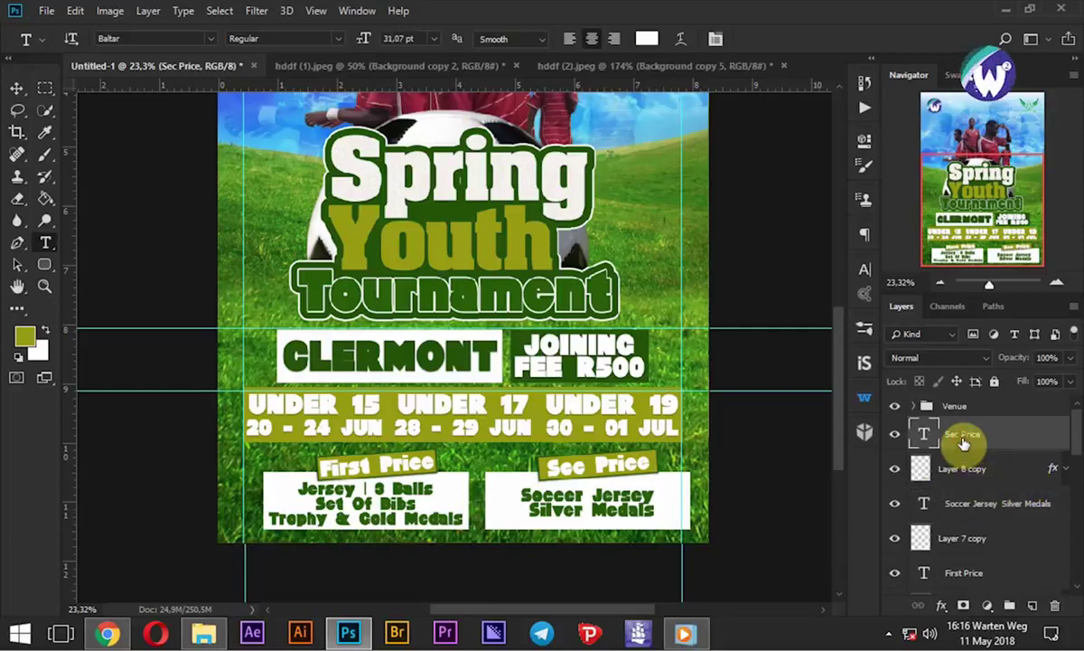
scroll(963, 441, "down", 3)
scroll(963, 452, "down", 3)
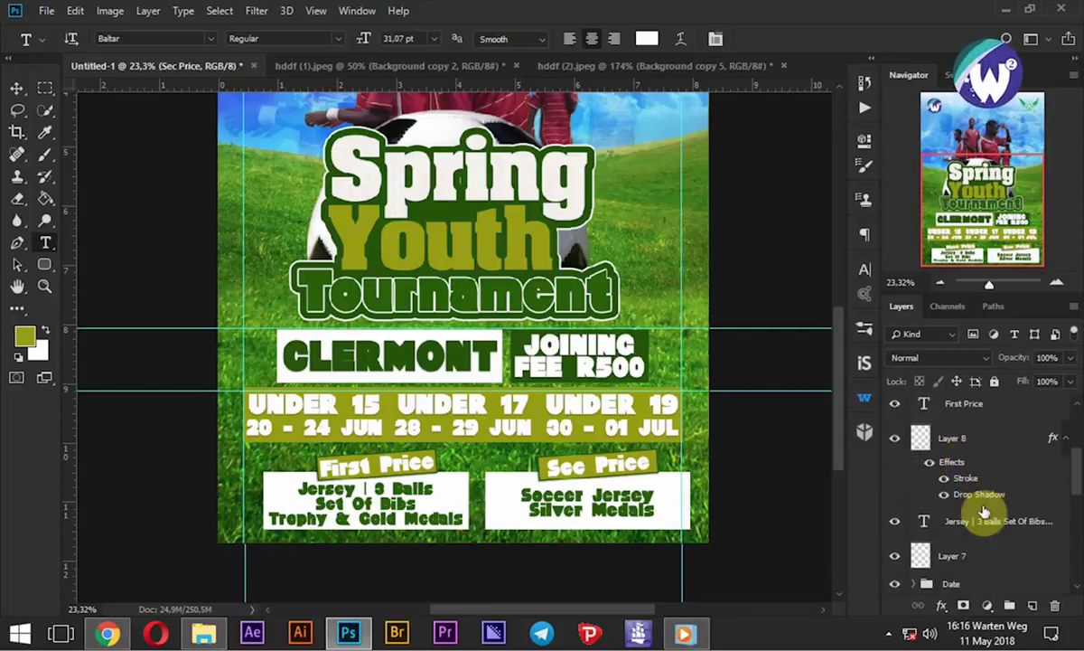
left_click(985, 554, "shift")
Scale the selected price boxes to about 87% and gather them into a new group
key("ctrl+t")
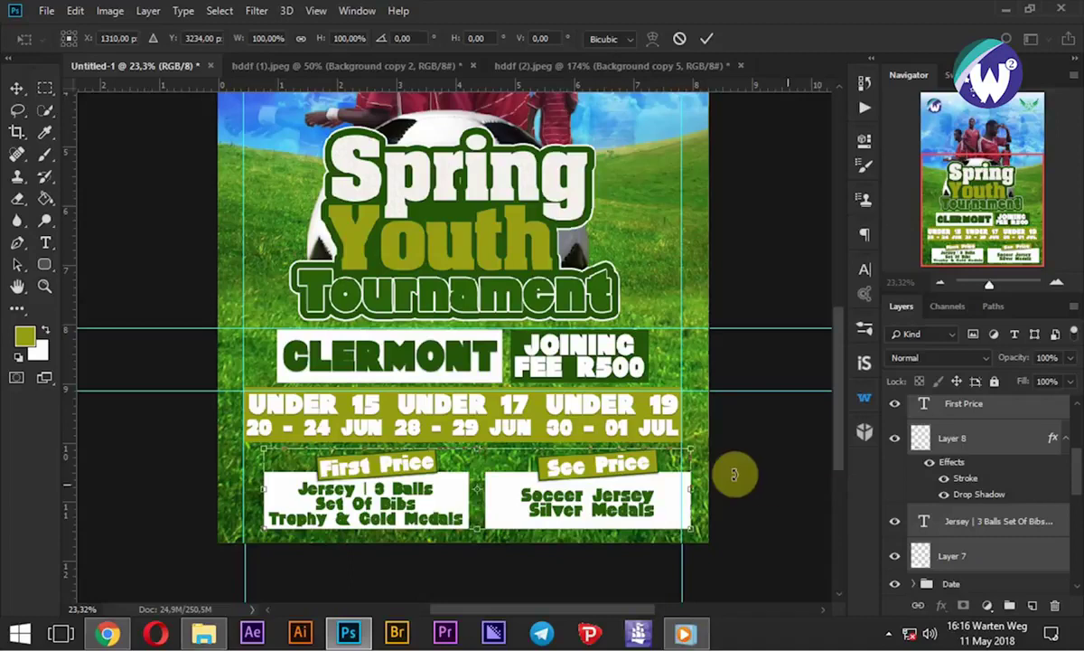
left_click_drag(691, 448, 664, 451)
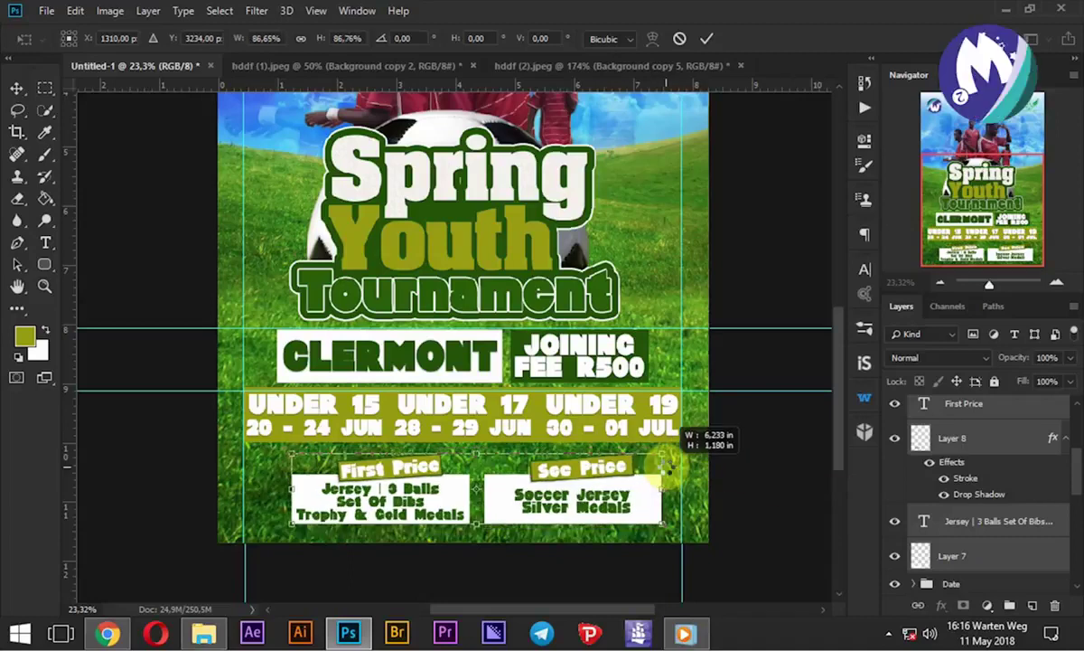
left_click(707, 37)
left_click_drag(1017, 506, 1009, 605)
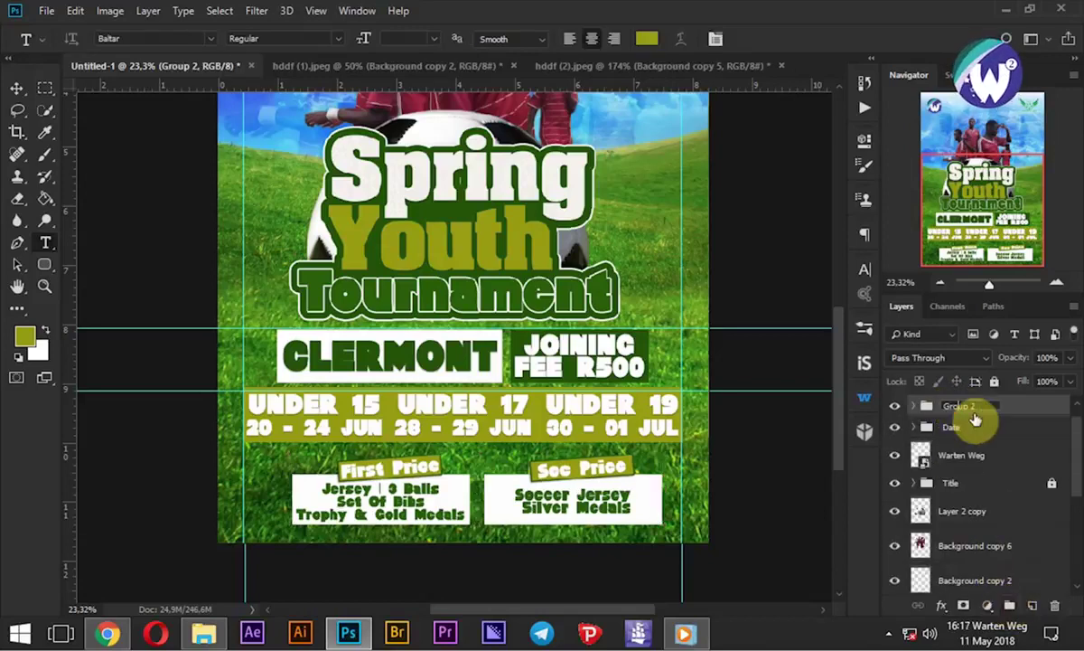
Confirm the group name Prices and dismiss the layer style dialog without changes
key("Return")
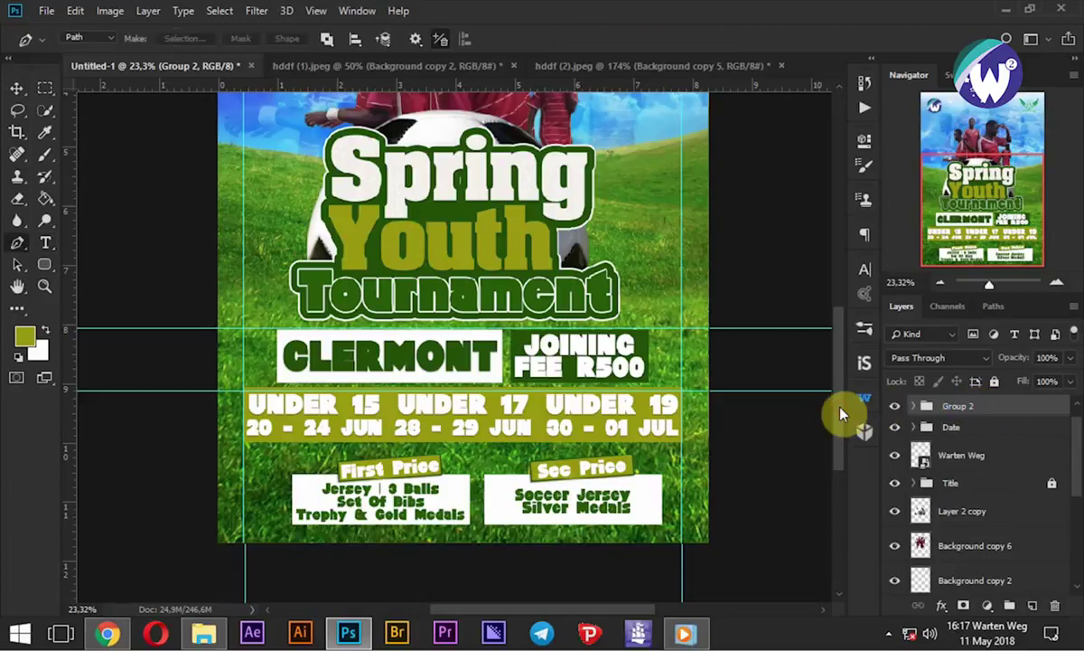
key("w")
type("Prices")
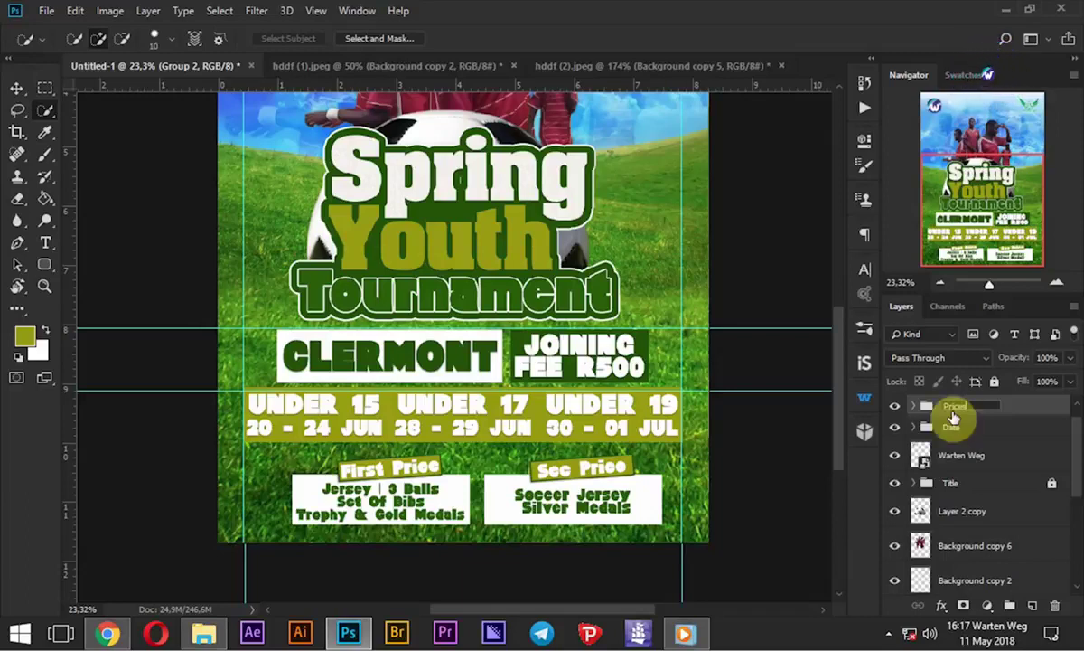
double_click(969, 426)
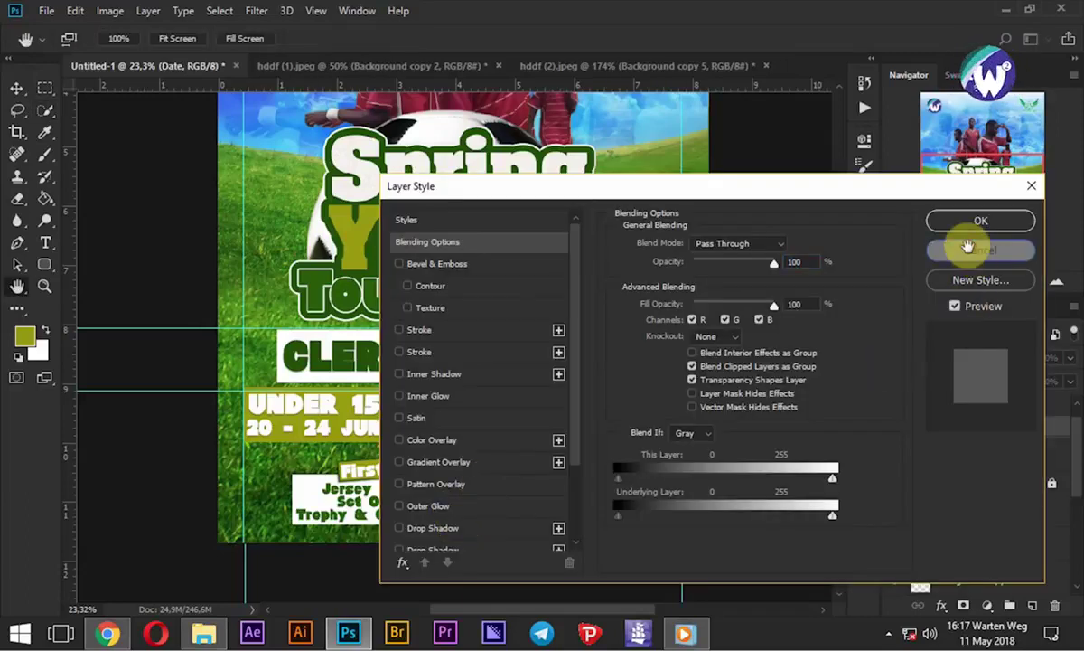
left_click(963, 224)
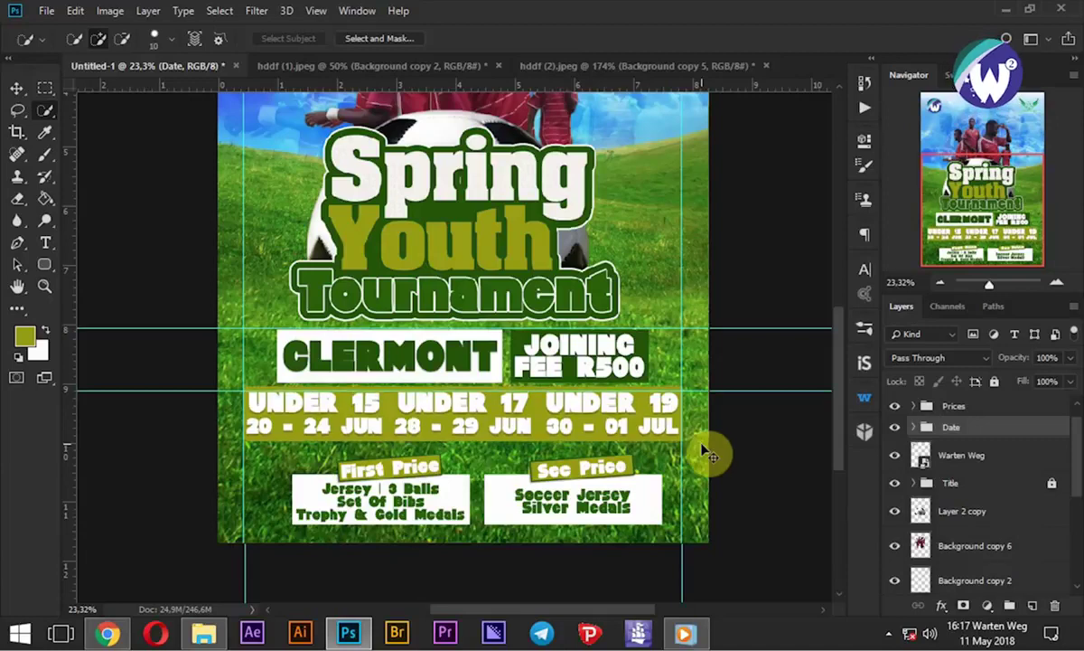
Nudge the Prices group up and back down, then select the entire canvas
left_click(958, 407)
key("ctrl+shift+Up")
key("ctrl+shift+Up")
key("ctrl+shift+Up")
key("ctrl+shift+Down")
key("ctrl+shift+Down")
key("ctrl+shift+Down")
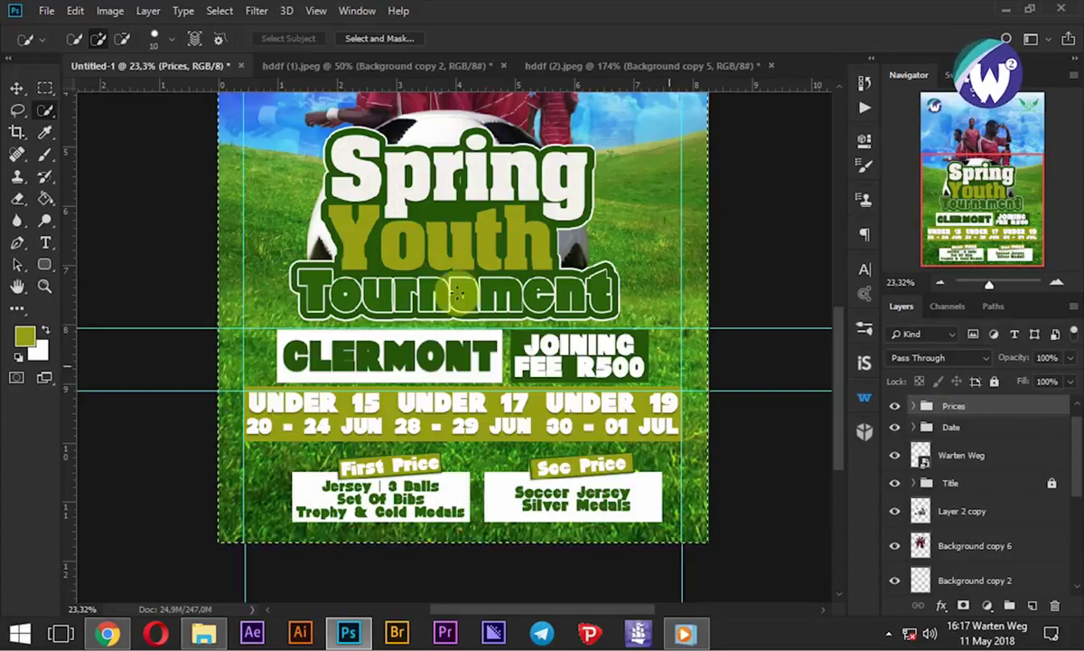
key("ctrl+a")
Centre the Prices group horizontally on the canvas, then select the Venue group and hide guides
key("v")
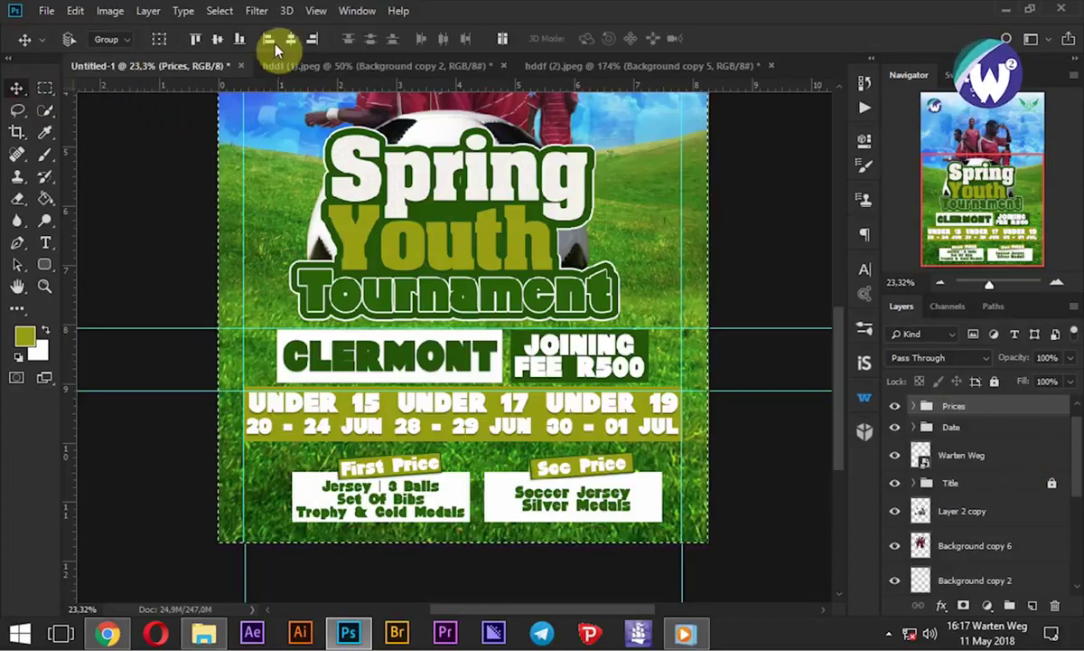
left_click(290, 39)
left_click(978, 431)
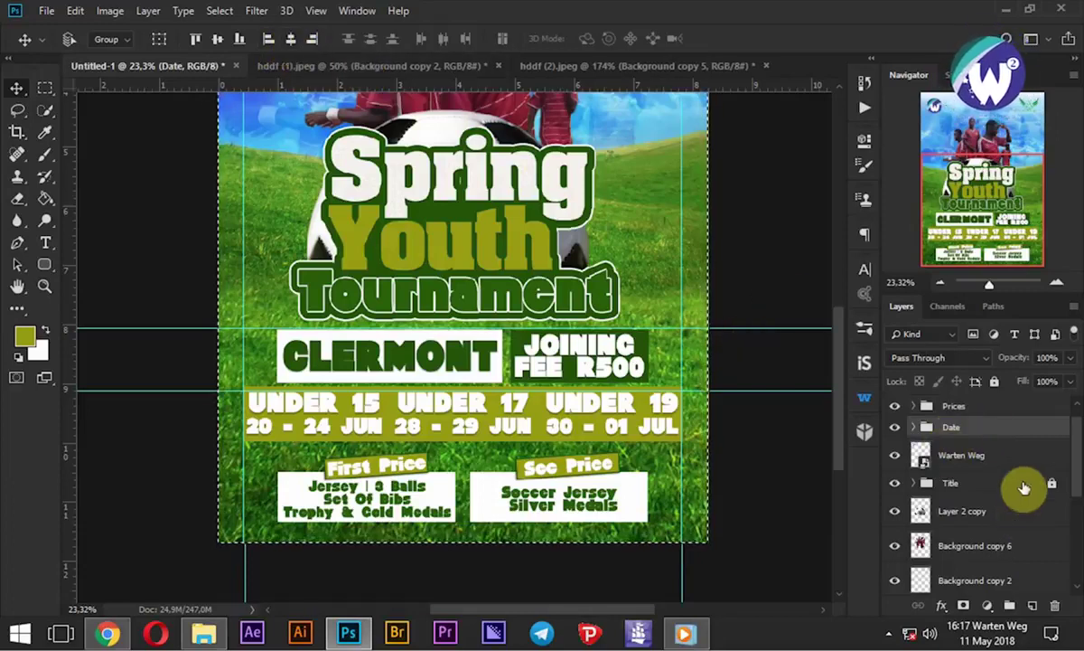
scroll(980, 420, "up", 1)
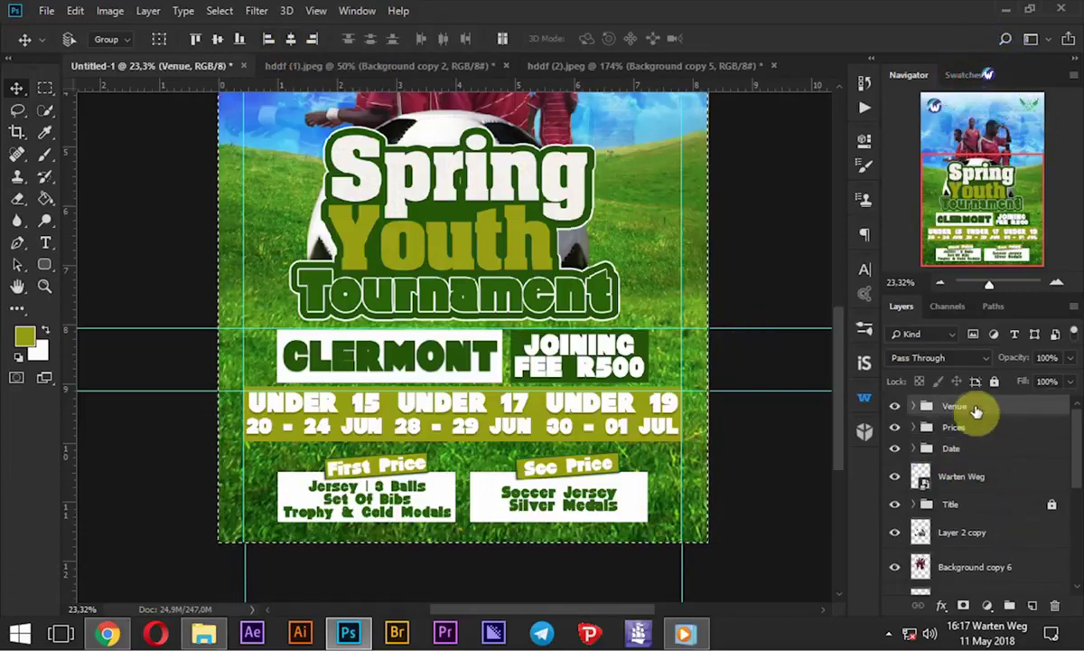
left_click(971, 406)
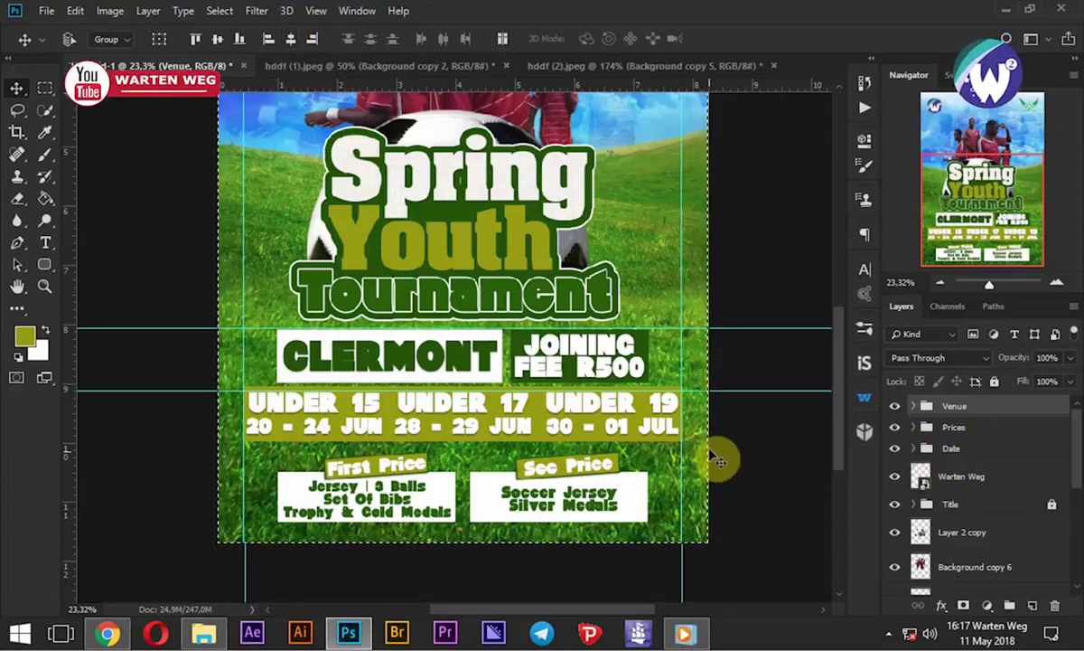
key("ctrl+h")
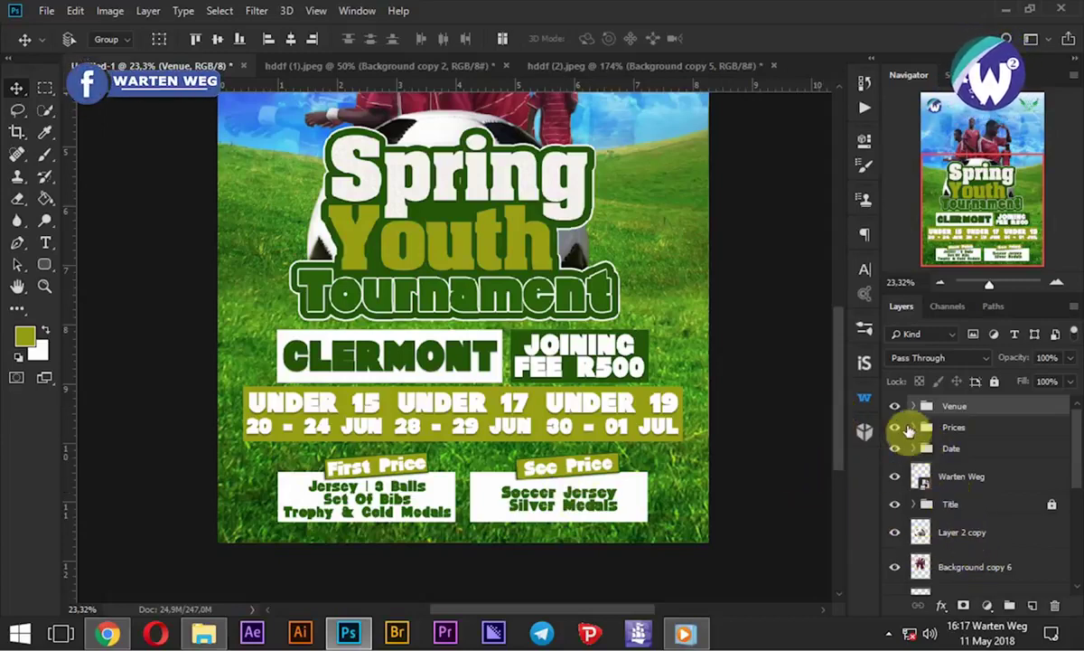
left_click(913, 406)
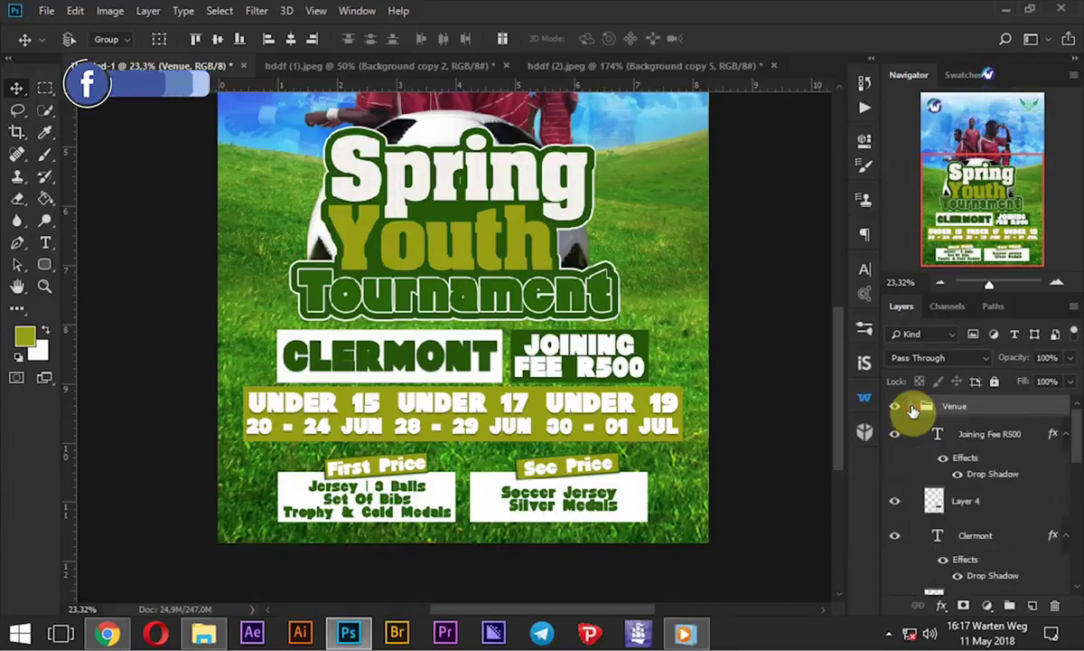
Copy Joining Fee R500's drop shadow style and paste it onto Sec Price
right_click(1053, 436)
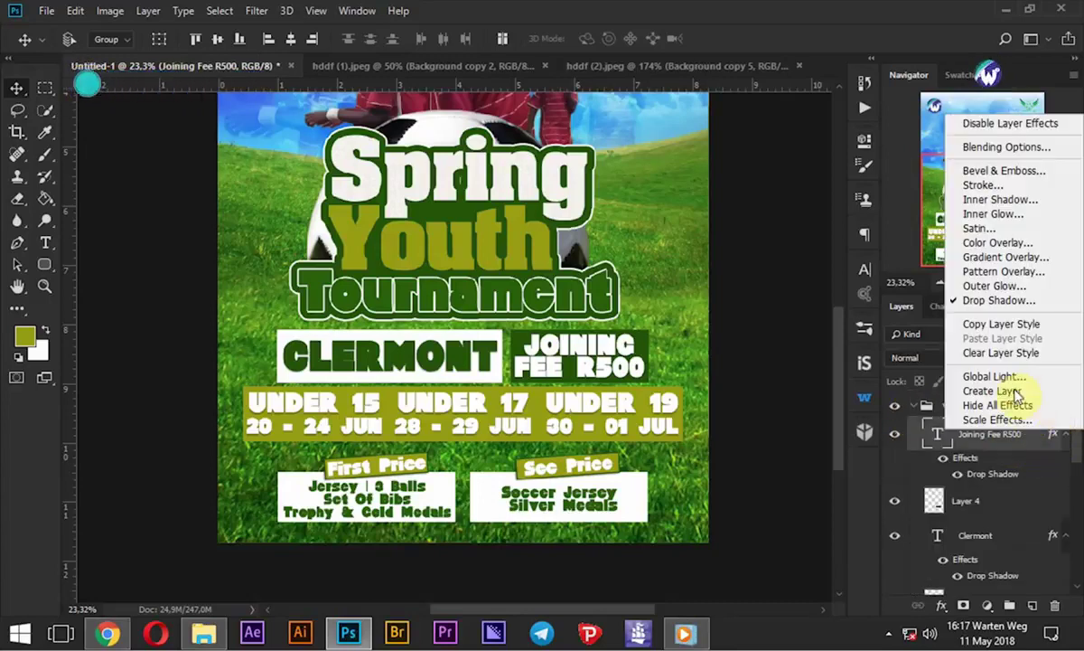
left_click(976, 322)
left_click(915, 406)
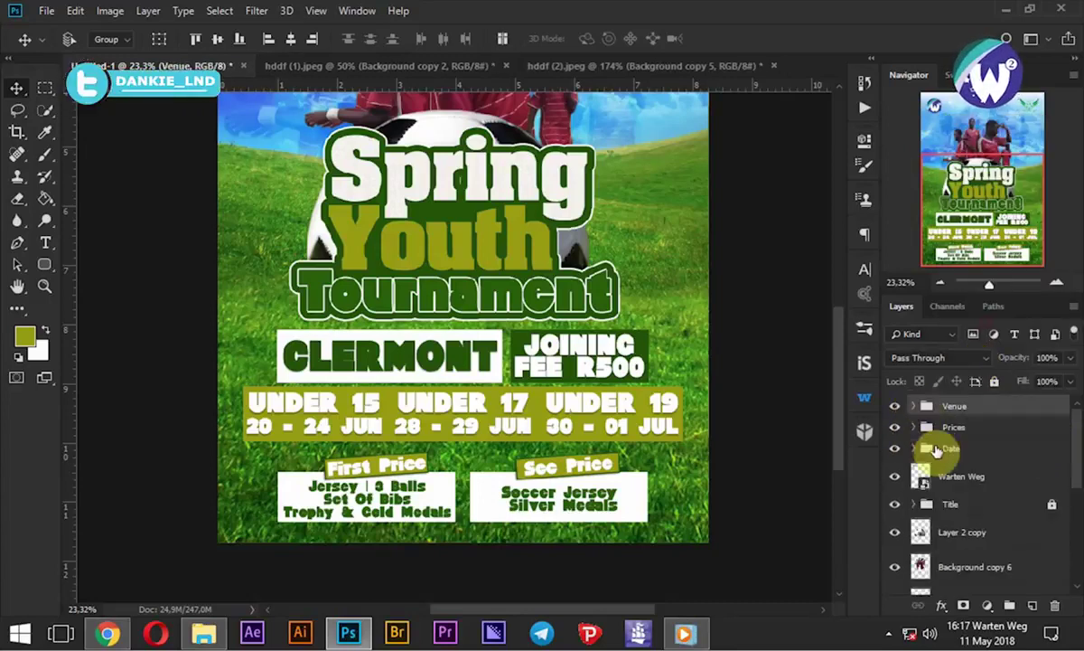
left_click(915, 433)
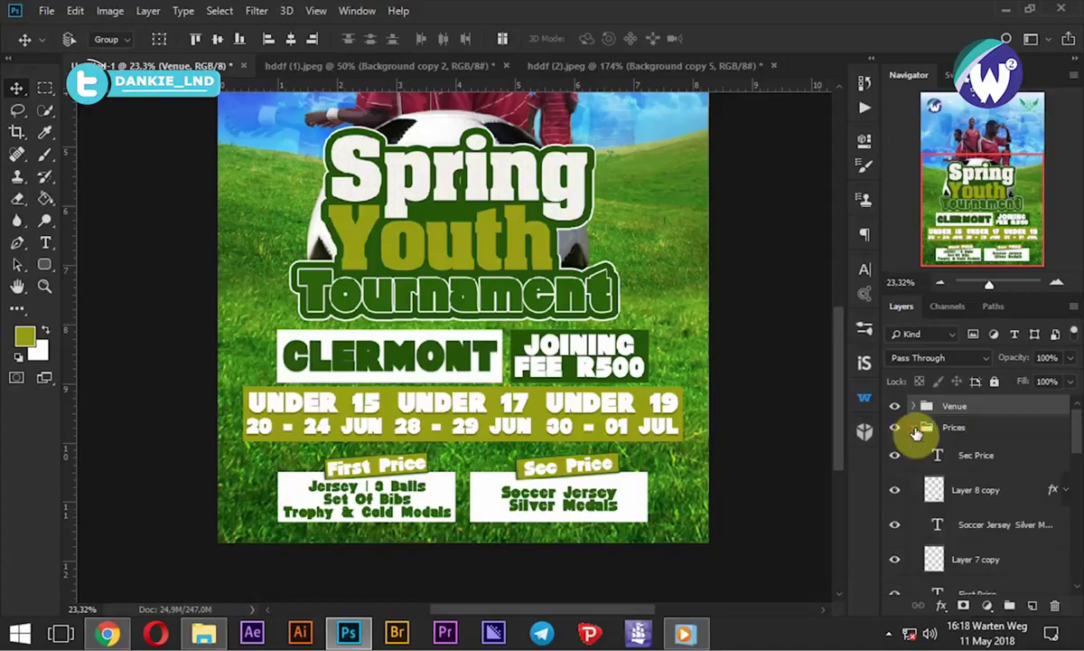
left_click(958, 455)
right_click(960, 457)
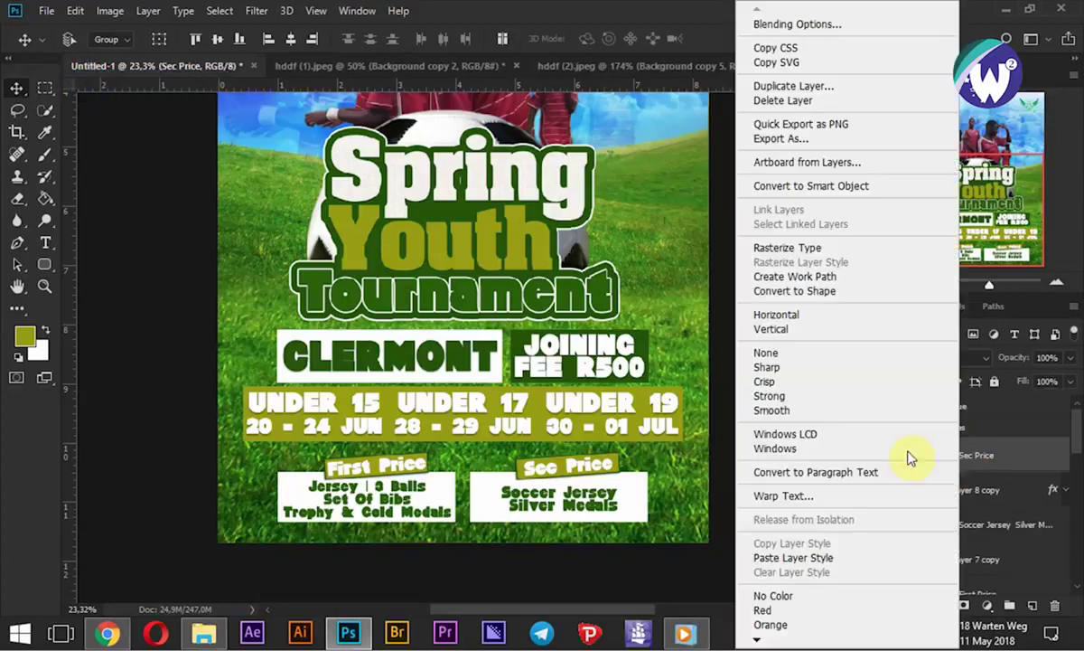
left_click(822, 558)
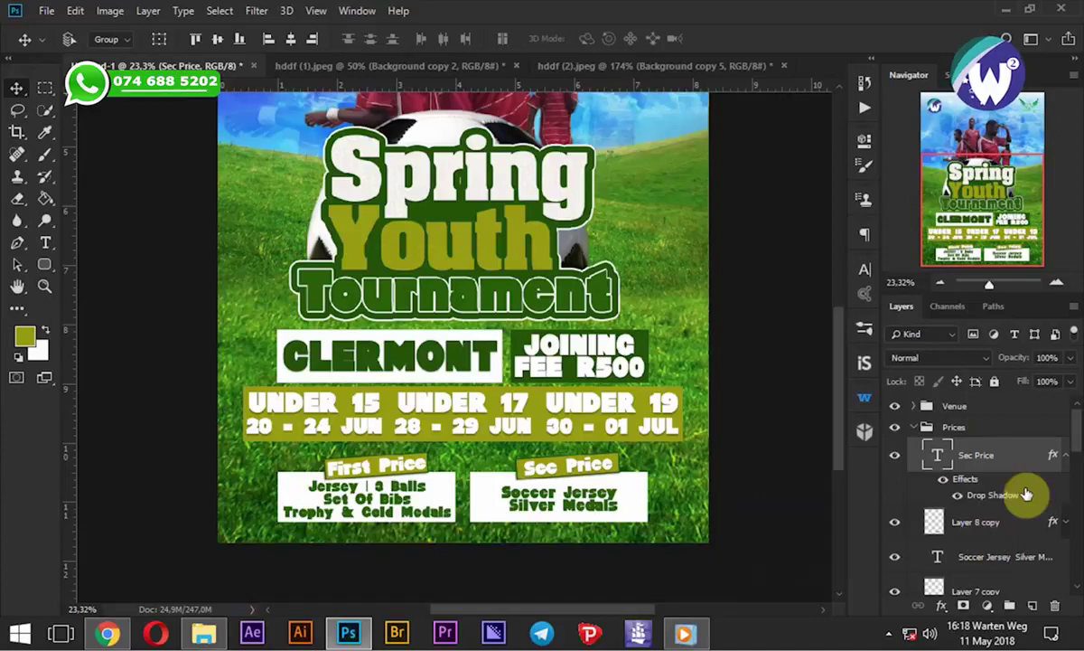
Paste the same drop shadow onto the Soccer Jersey text, First Price and the prize-list text
right_click(996, 563)
left_click(876, 557)
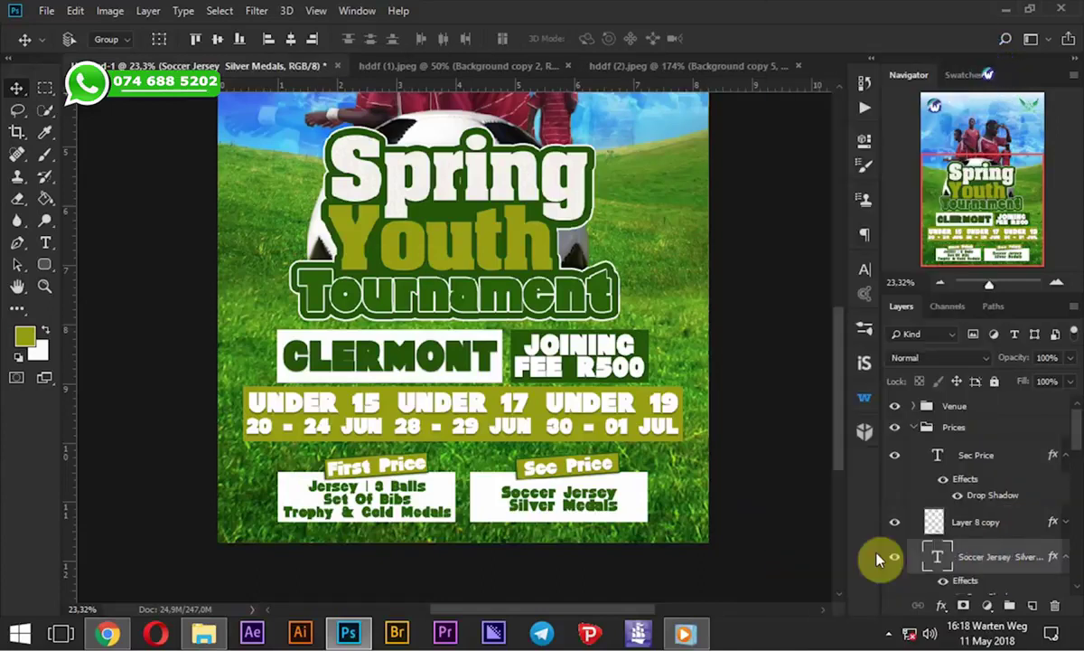
scroll(997, 552, "down", 1)
scroll(996, 551, "down", 2)
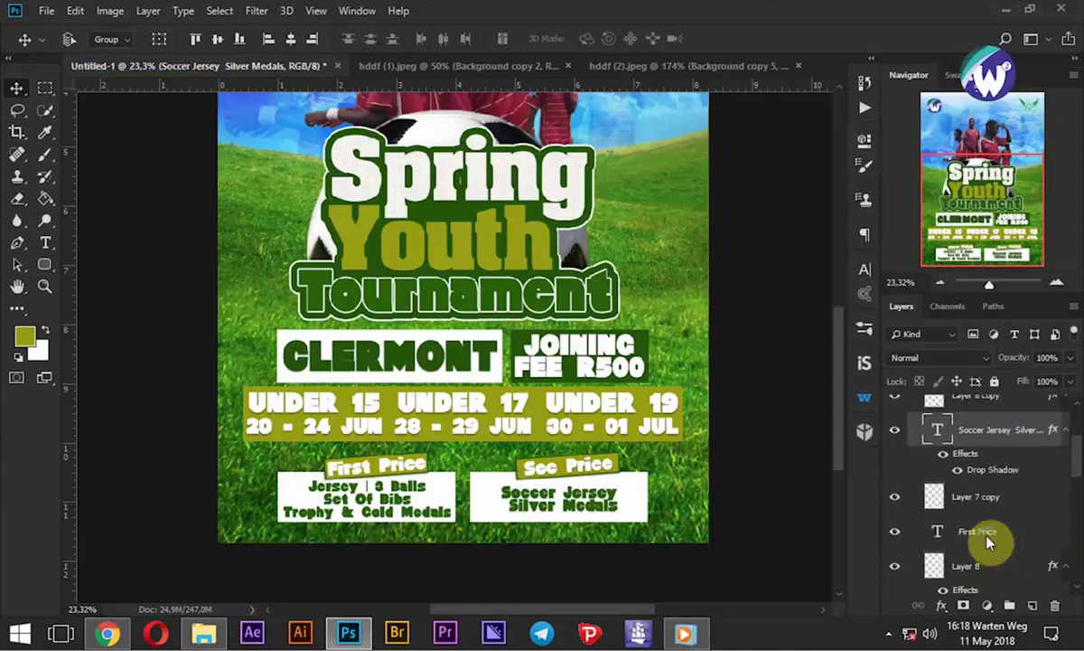
right_click(988, 542)
left_click(869, 555)
scroll(927, 543, "down", 3)
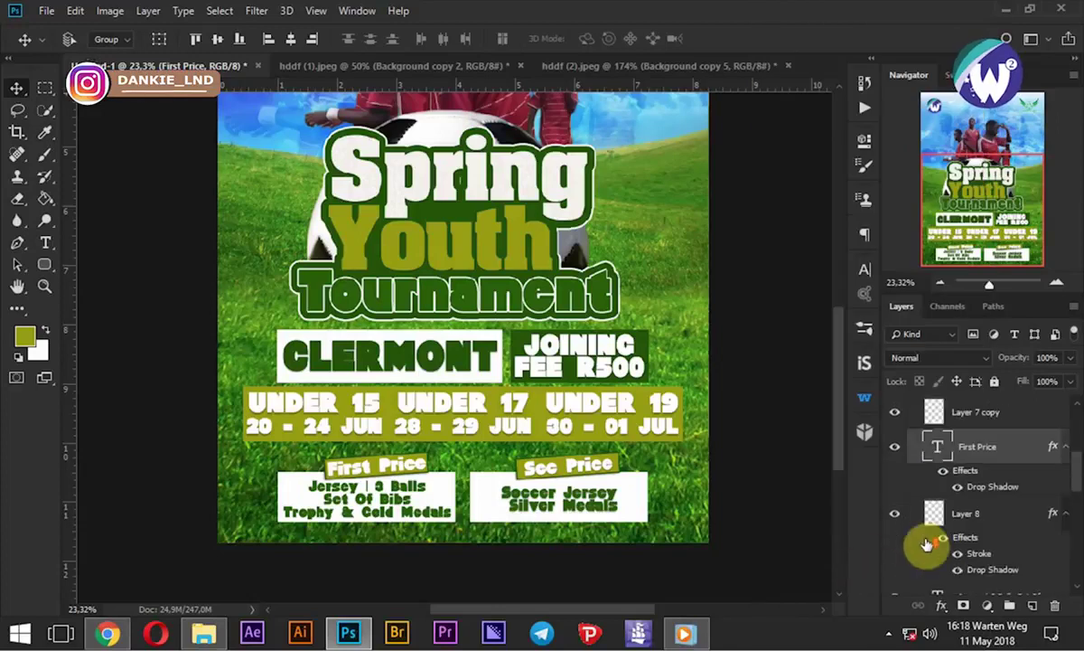
scroll(953, 543, "down", 3)
right_click(960, 513)
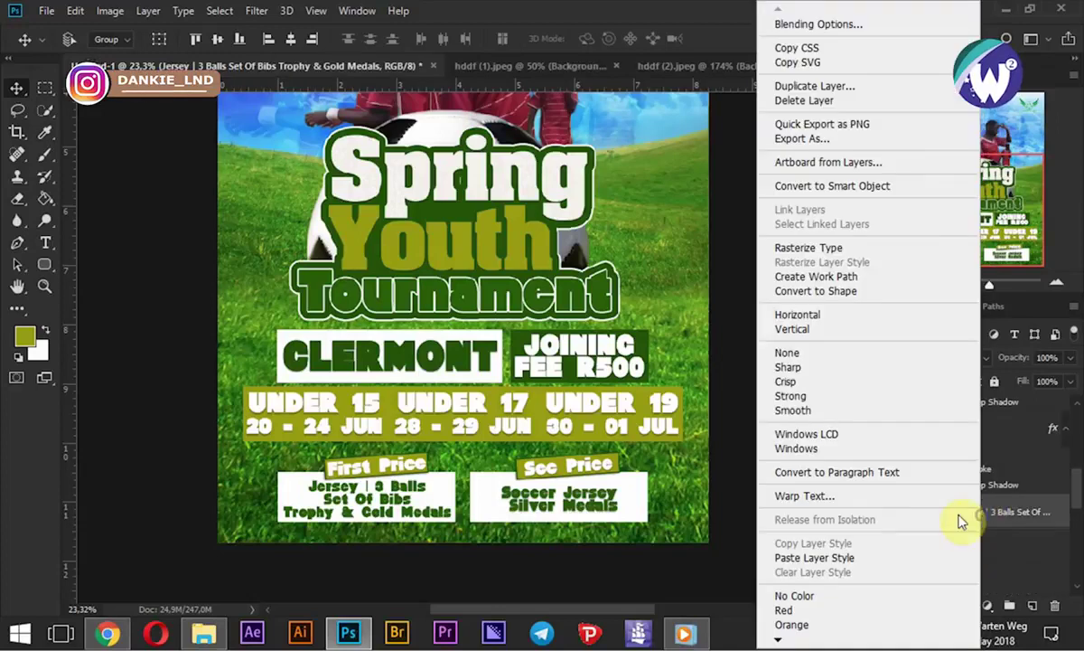
left_click(824, 558)
scroll(939, 543, "up", 3)
scroll(956, 535, "up", 3)
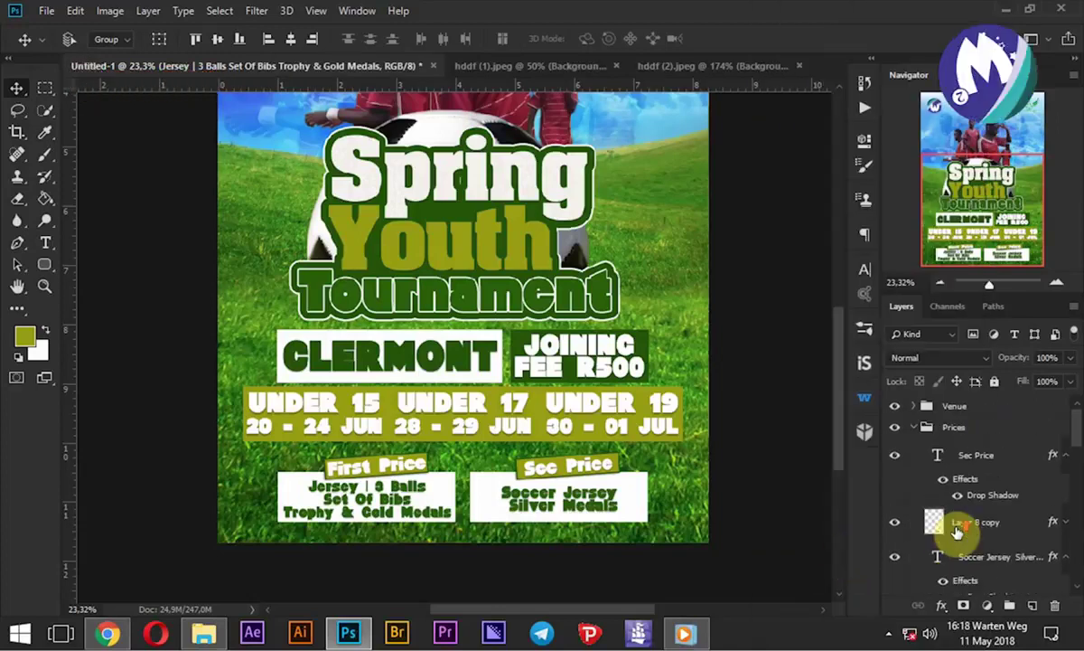
left_click(916, 427)
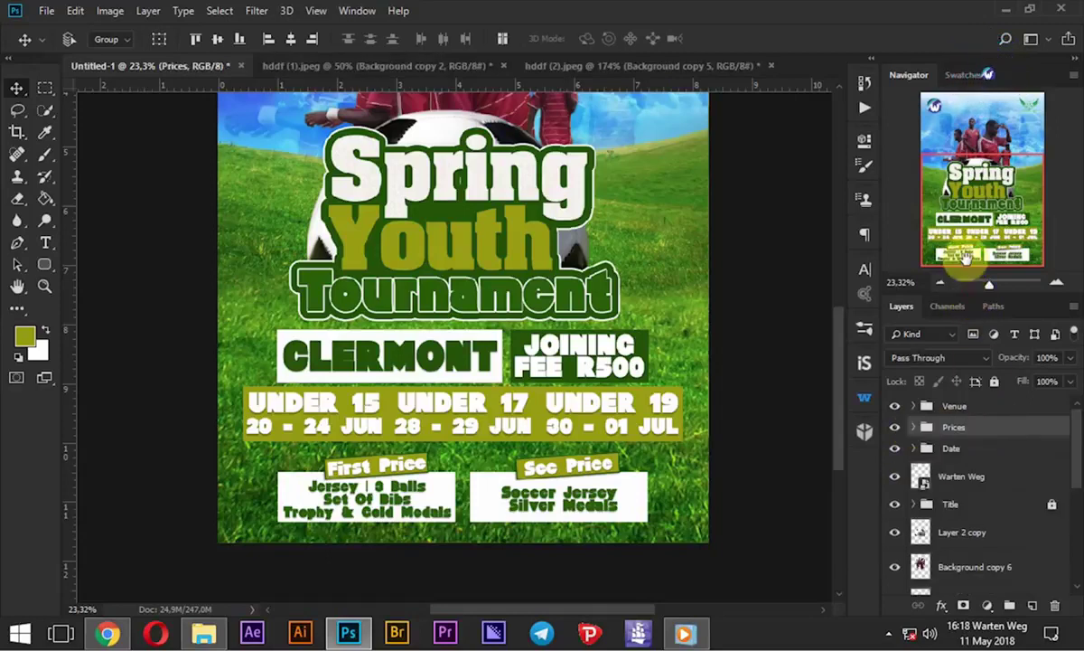
Zoom out with the Navigator and Fit Screen until the whole flyer is in view
left_click_drag(965, 259, 964, 241)
left_click_drag(968, 292, 985, 241)
left_click(981, 243)
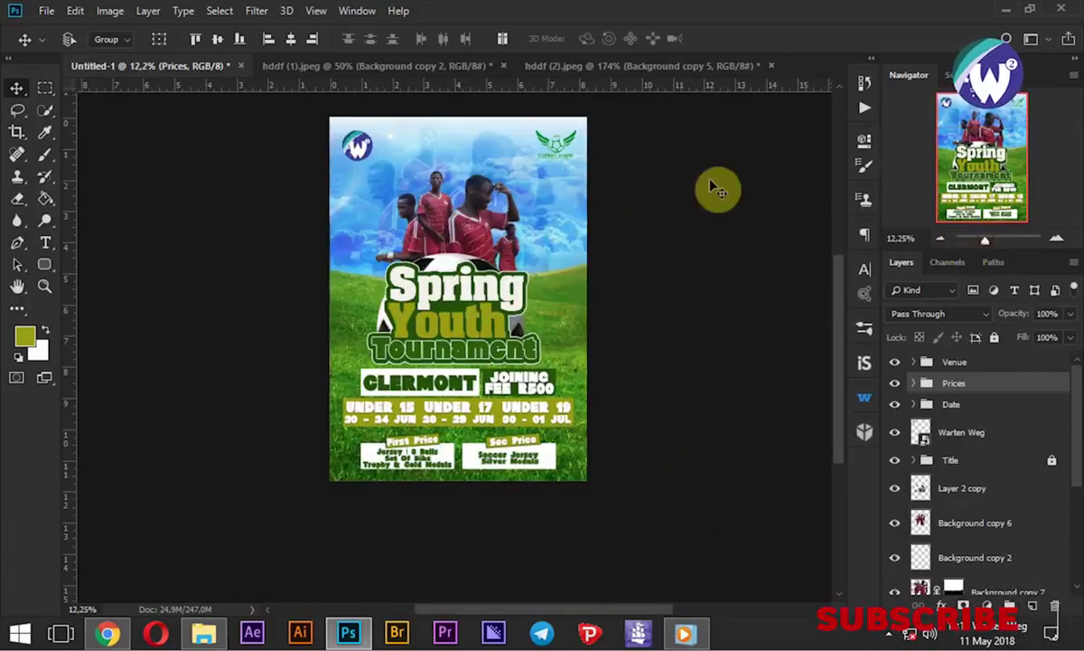
left_click(45, 286)
left_click(283, 39)
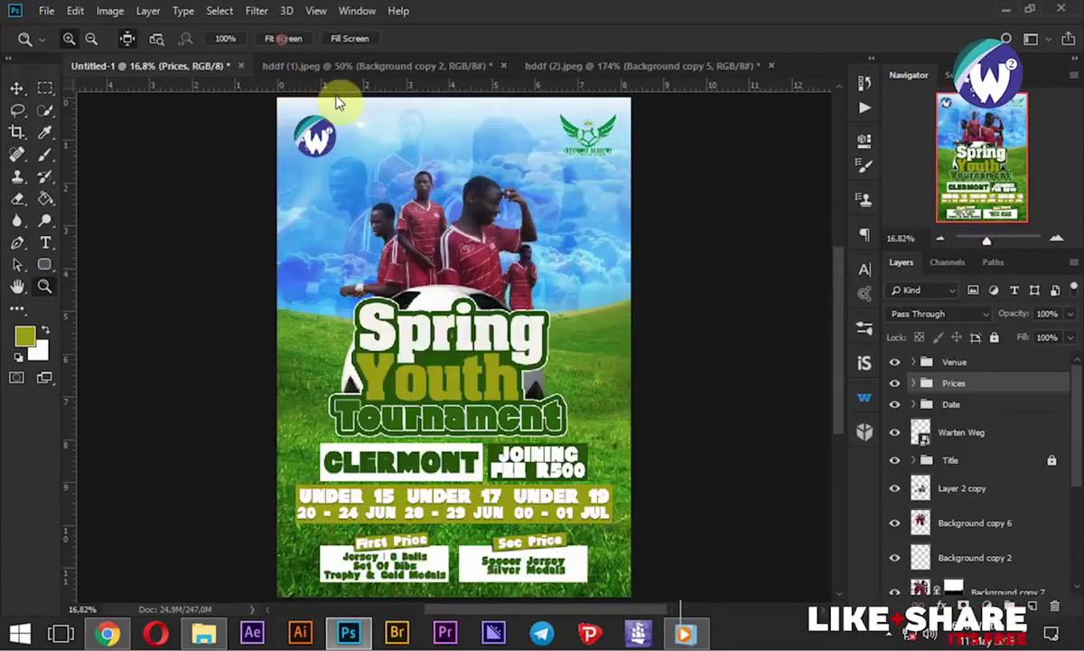
scroll(540, 316, "down", 1)
scroll(464, 506, "up", 2)
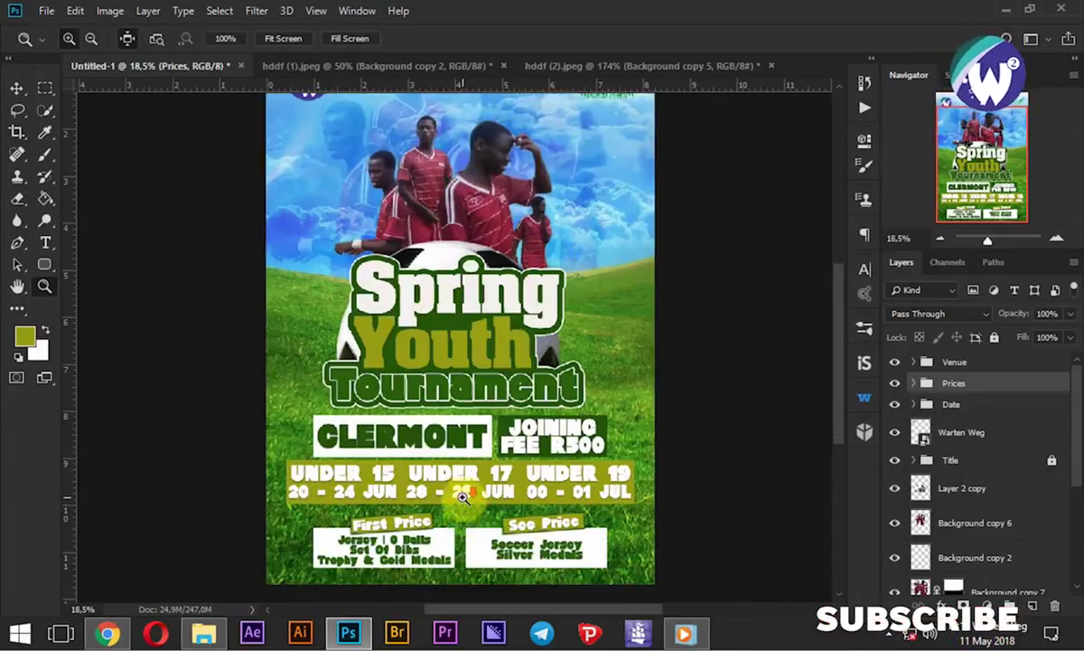
scroll(465, 506, "down", 1)
scroll(464, 505, "down", 1)
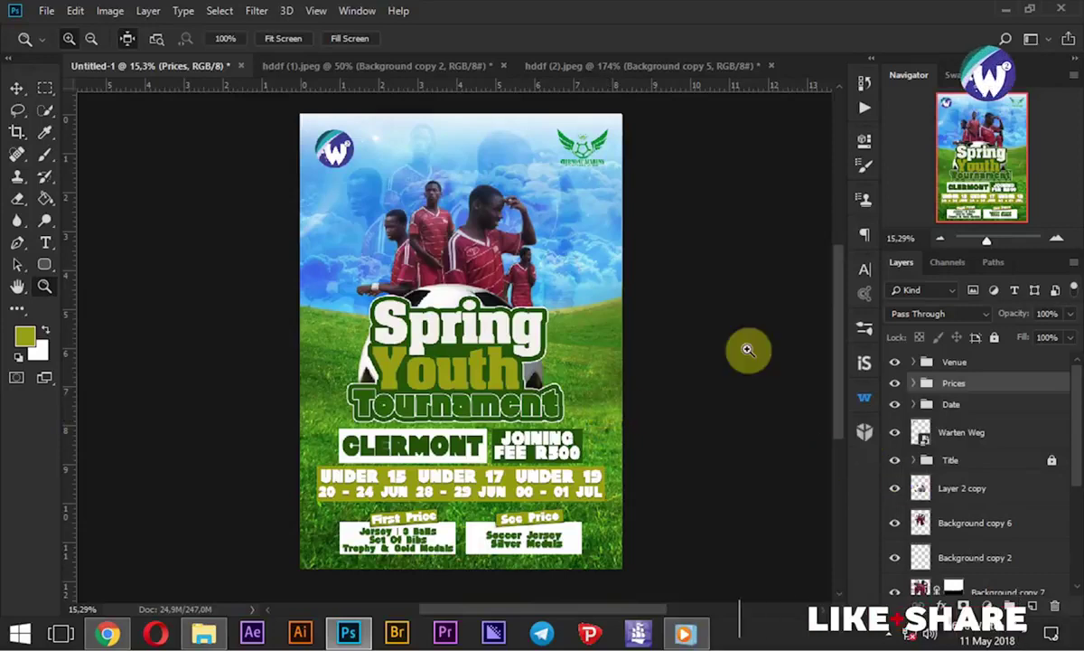
Add a new layer above the Venue group and stamp all visible layers into it
left_click(973, 361)
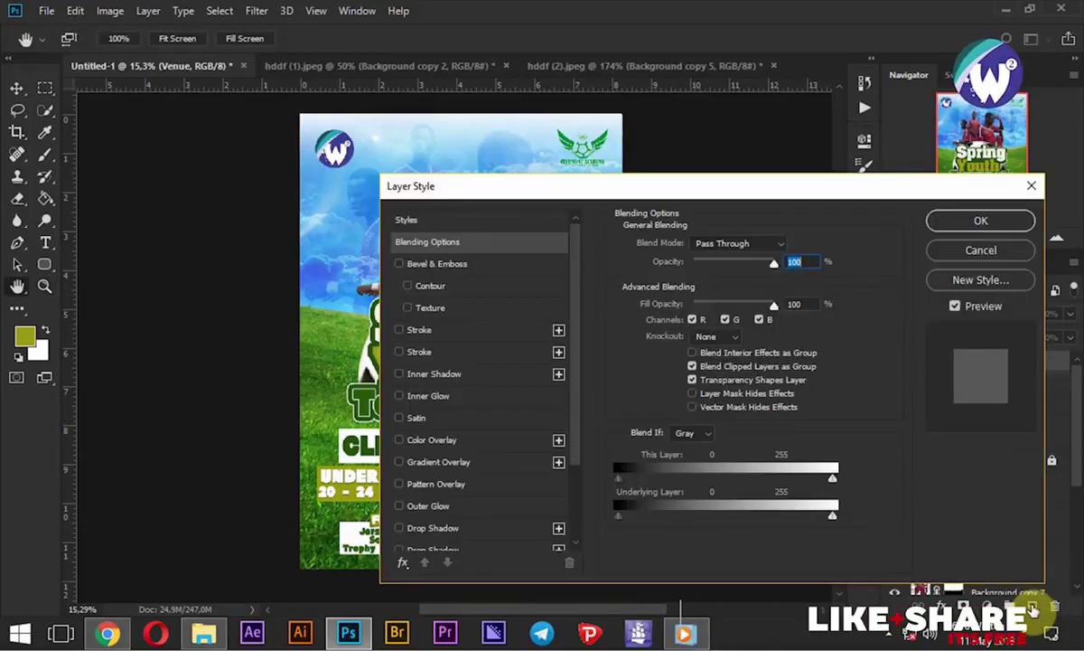
left_click(981, 249)
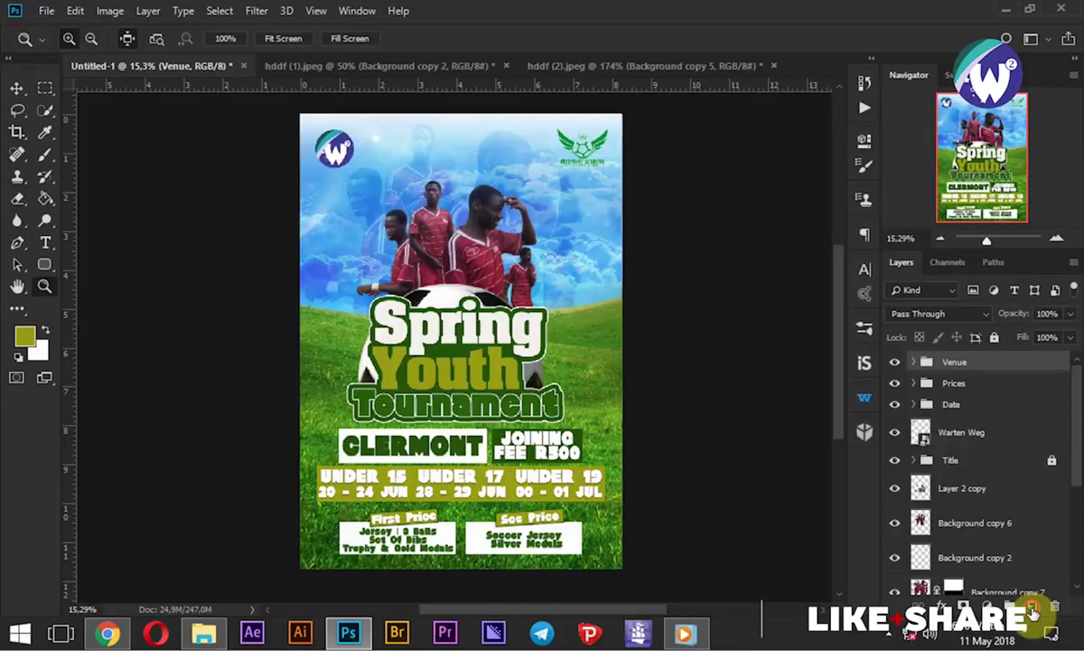
left_click(1033, 606)
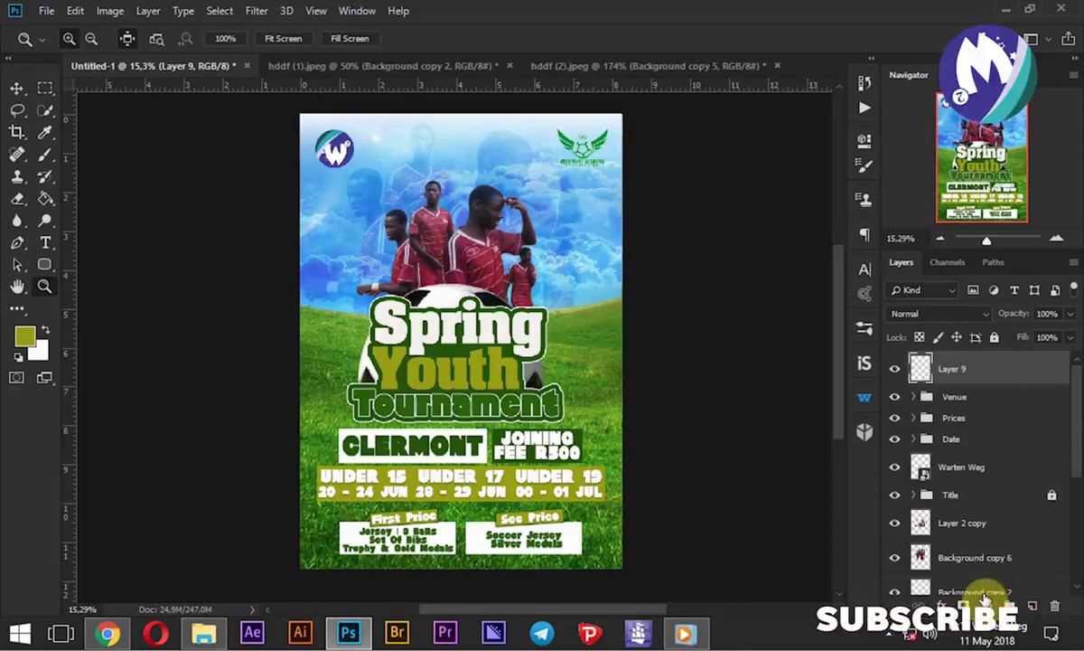
key("ctrl+shift+alt+e")
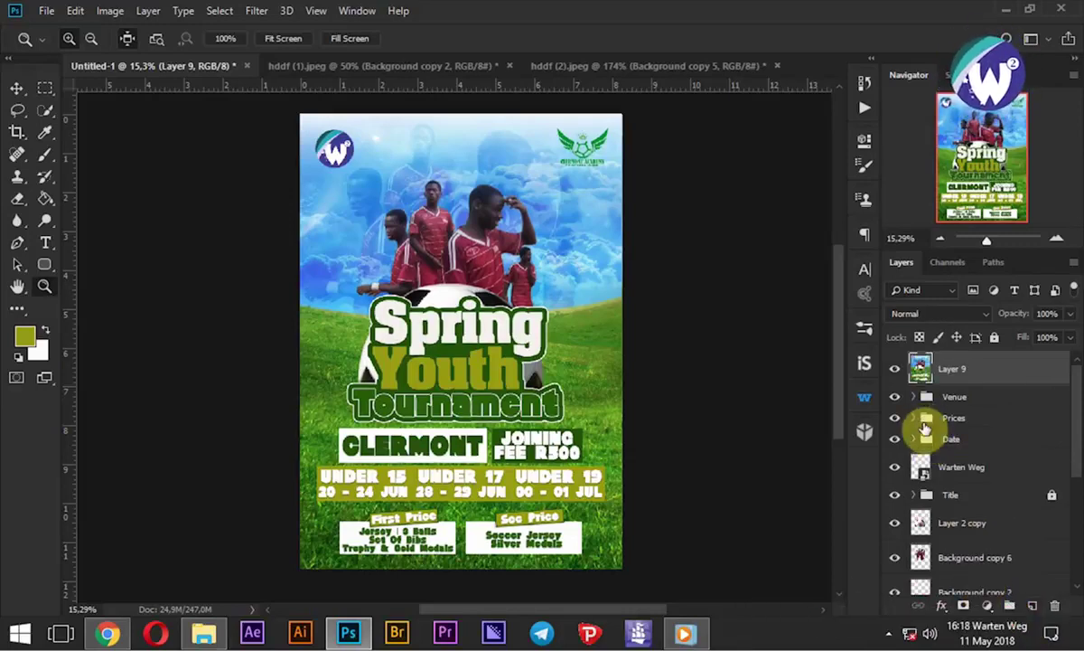
left_click(253, 17)
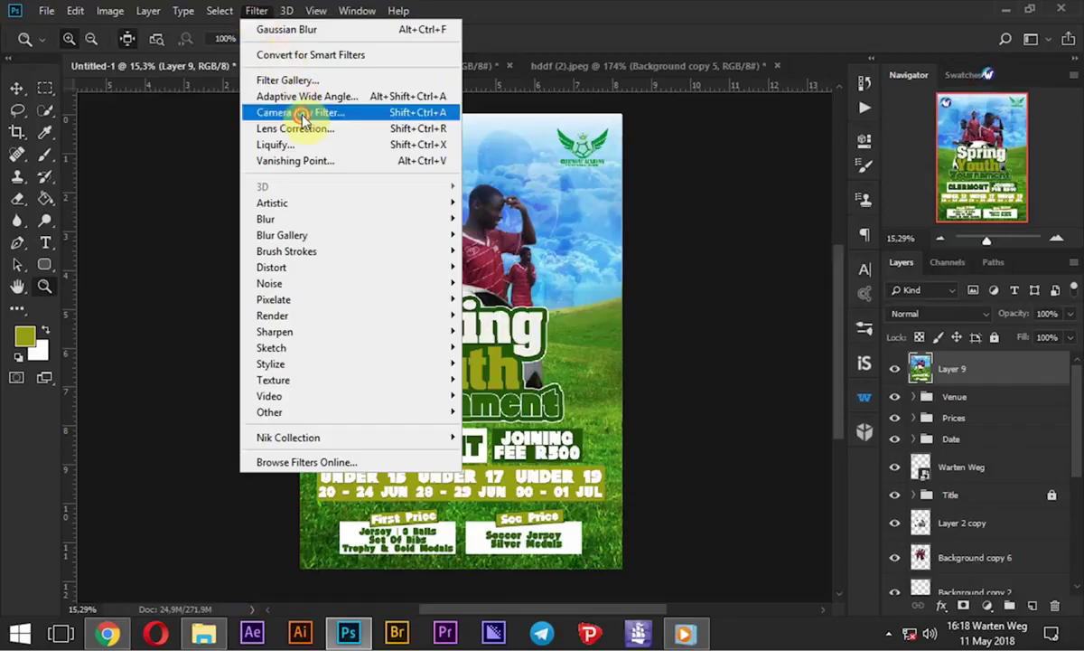
In Camera Raw, set the HSL hue of Reds to +19 and Oranges to −11
left_click(299, 109)
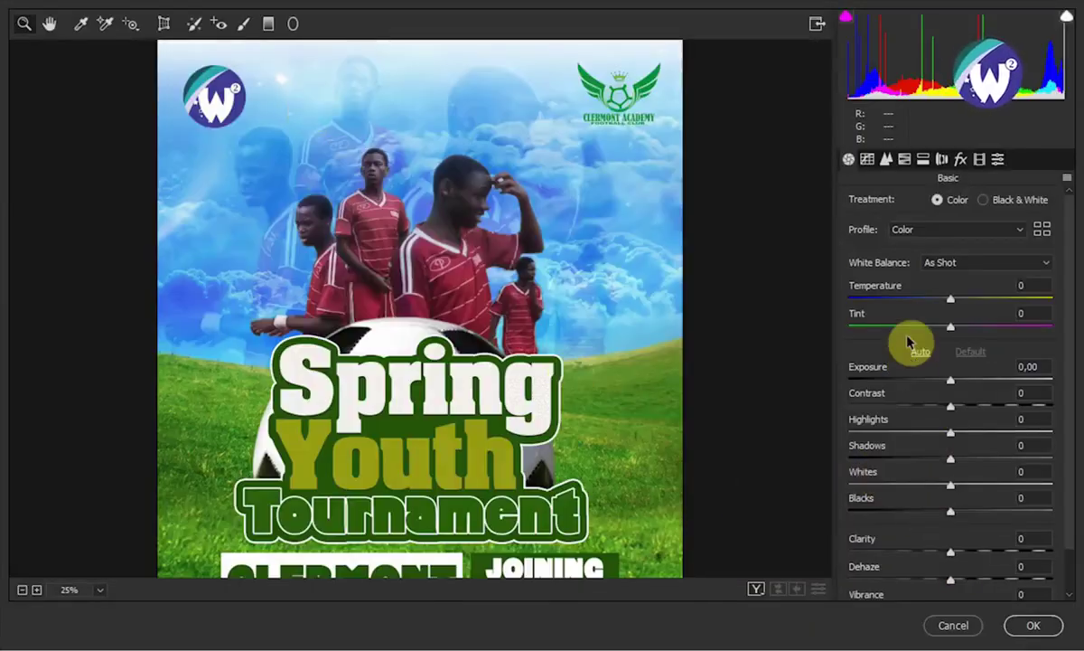
left_click(886, 160)
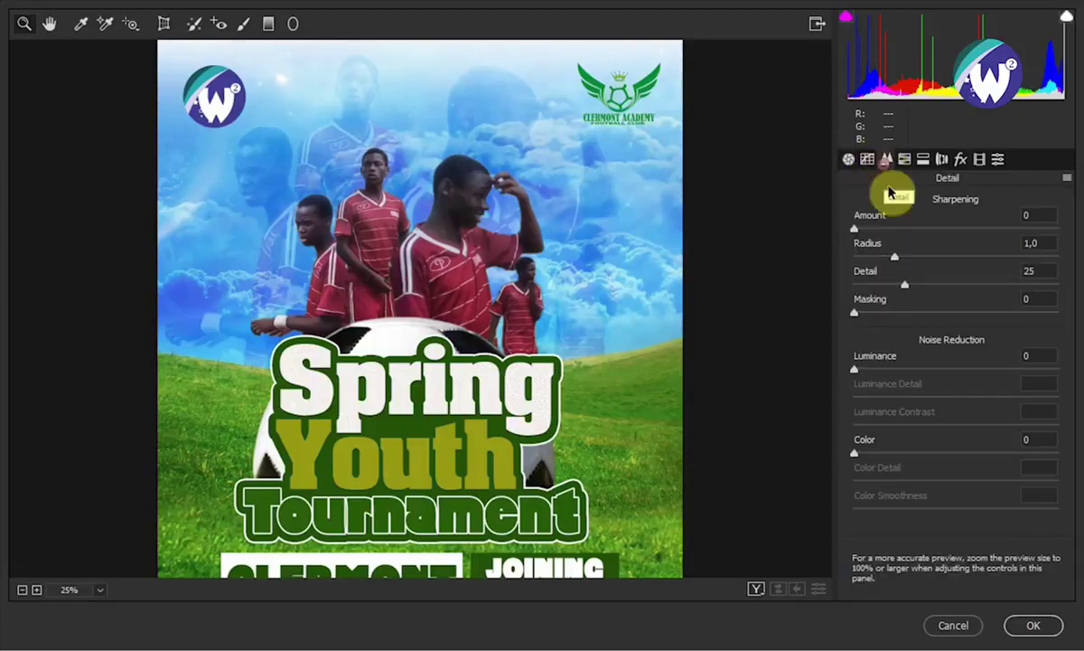
left_click(904, 159)
mouse_move(955, 268)
left_mouse_down()
mouse_move(990, 268)
mouse_move(928, 268)
left_mouse_up()
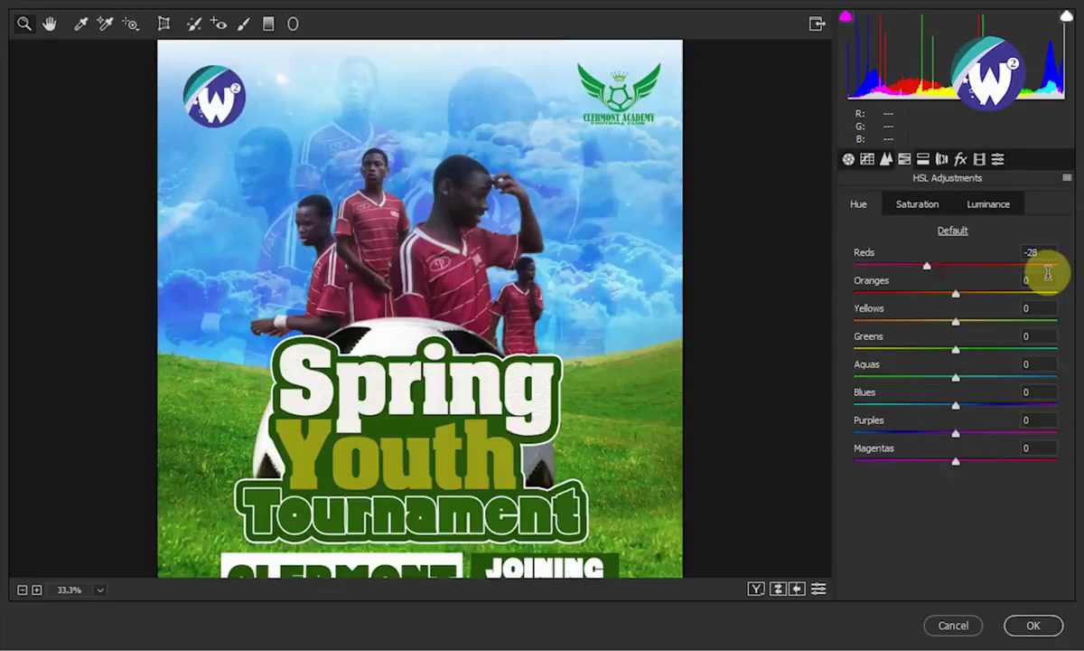
left_click(1043, 279)
mouse_move(1010, 273)
left_mouse_down()
mouse_move(955, 276)
mouse_move(977, 276)
mouse_move(927, 295)
mouse_move(992, 296)
left_mouse_up()
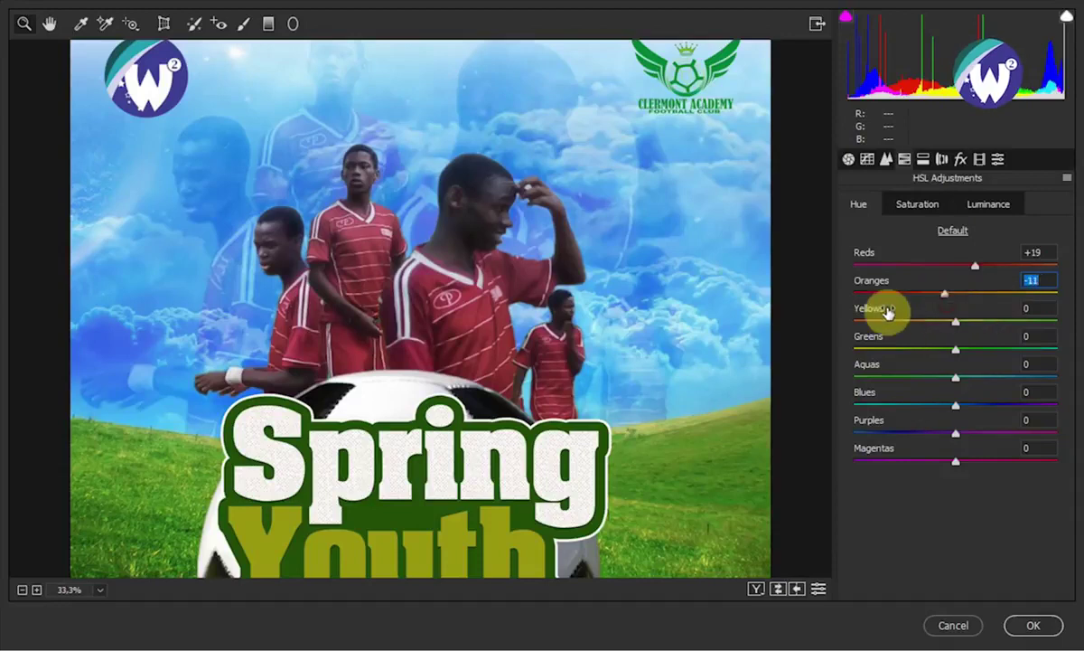
left_click(358, 244, "alt")
left_click(387, 280, "alt")
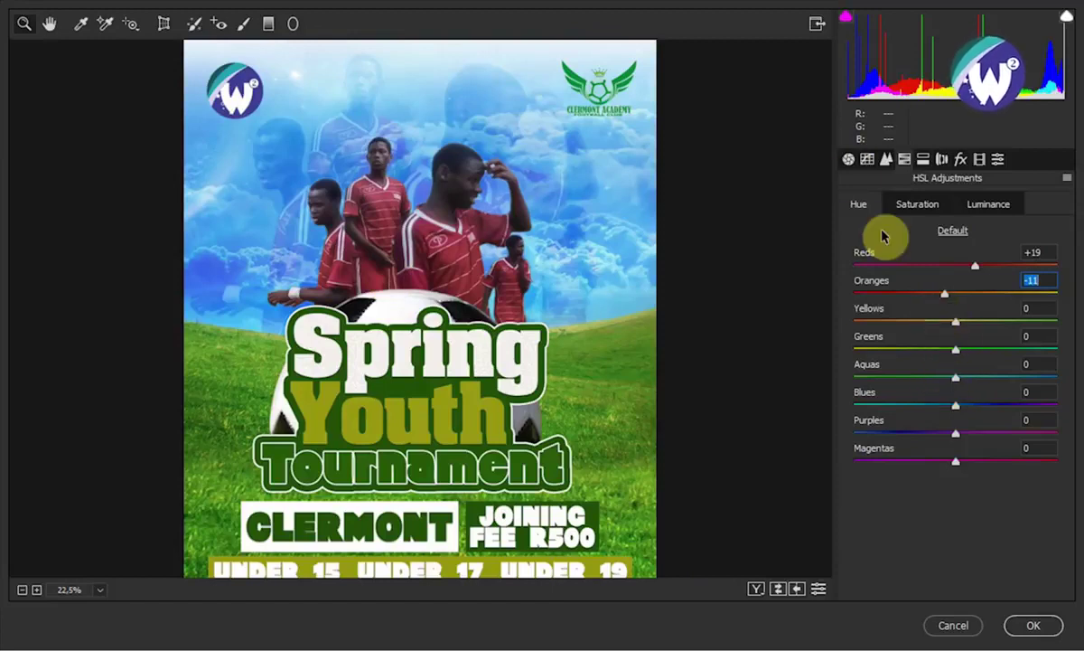
left_click(886, 159)
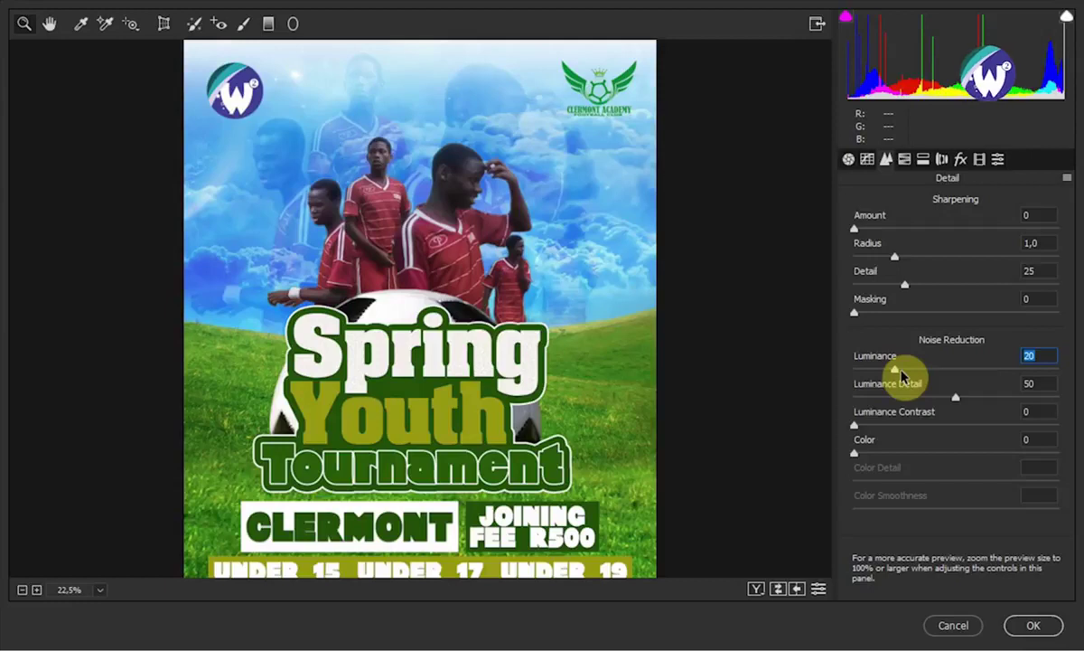
Reset Highlights to 0, set Clarity +6, Dehaze +16, Vibrance +8, and apply the Camera Raw grade
left_click(848, 159)
left_click_drag(950, 435, 917, 439)
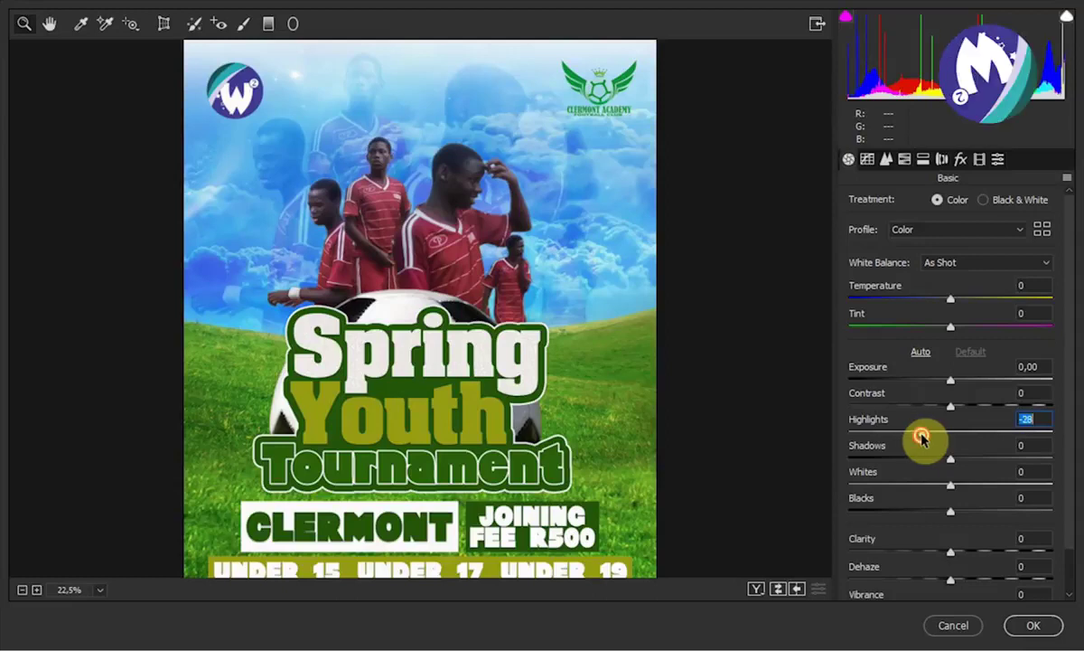
double_click(917, 439)
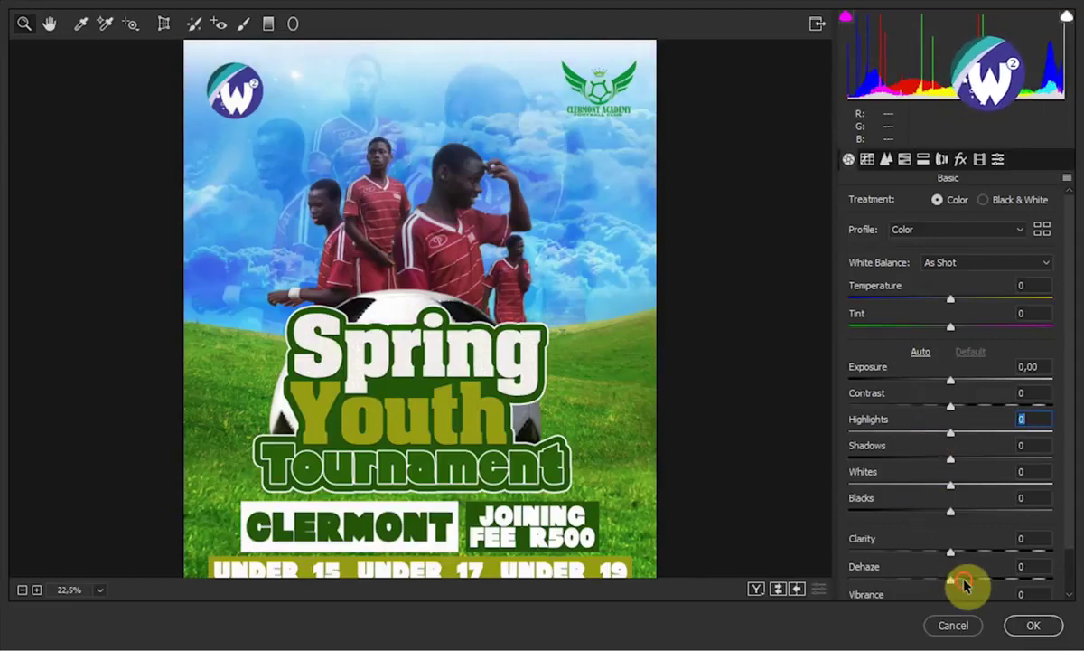
left_click(964, 583)
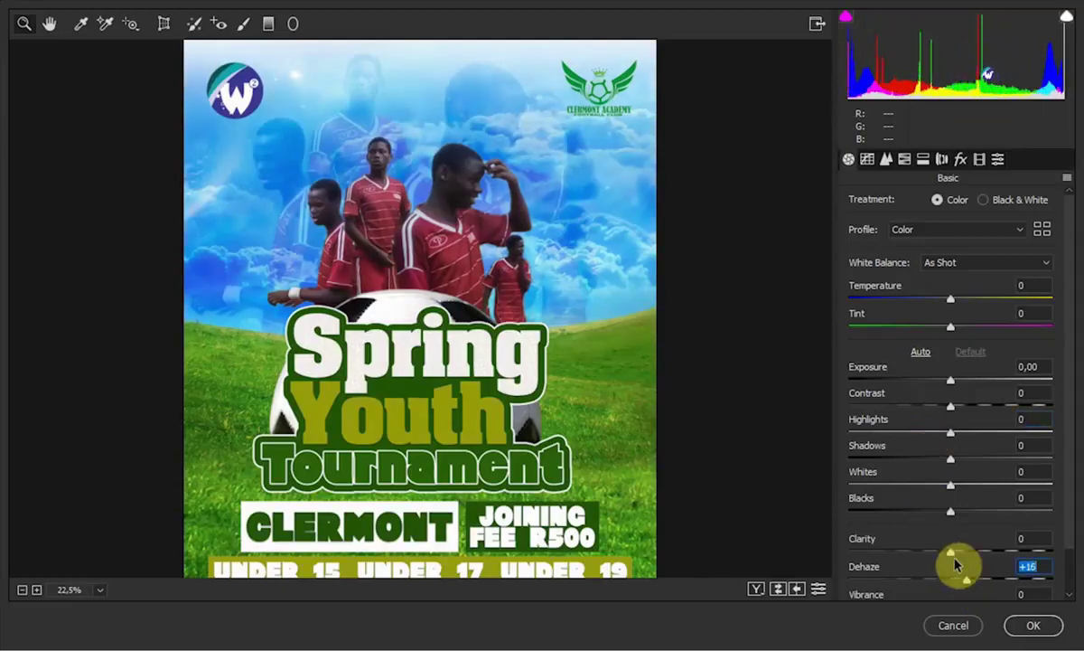
scroll(956, 555, "down", 1)
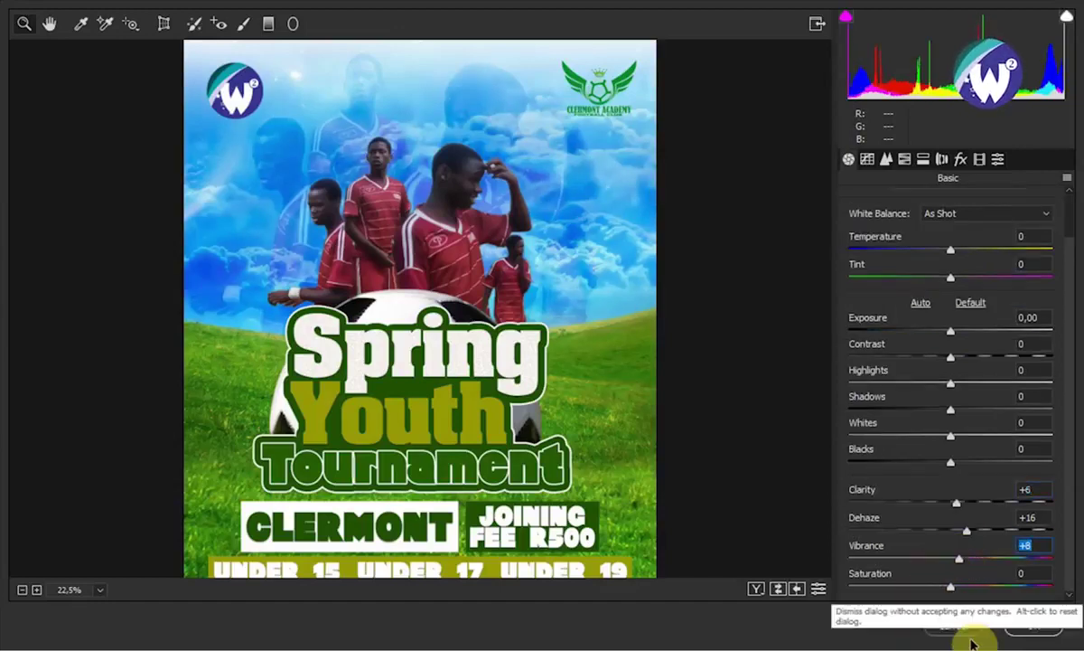
left_click(1033, 625)
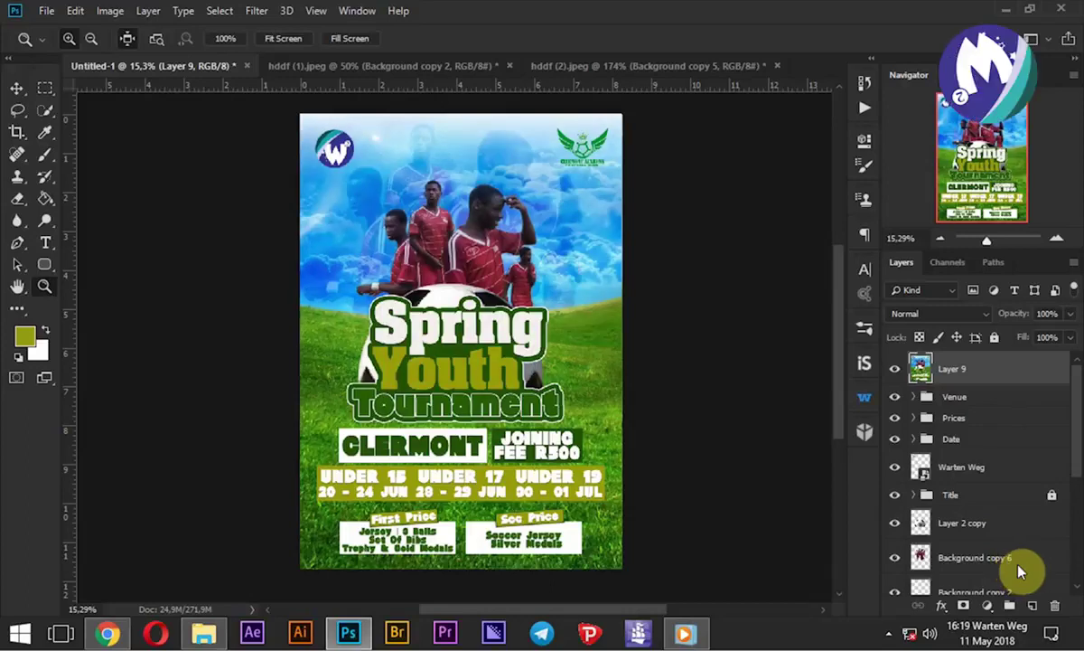
Save the flyer to the Desktop as Spring Youth Tournament.psd in Photoshop (*.PSD) format
key("ctrl+shift+s")
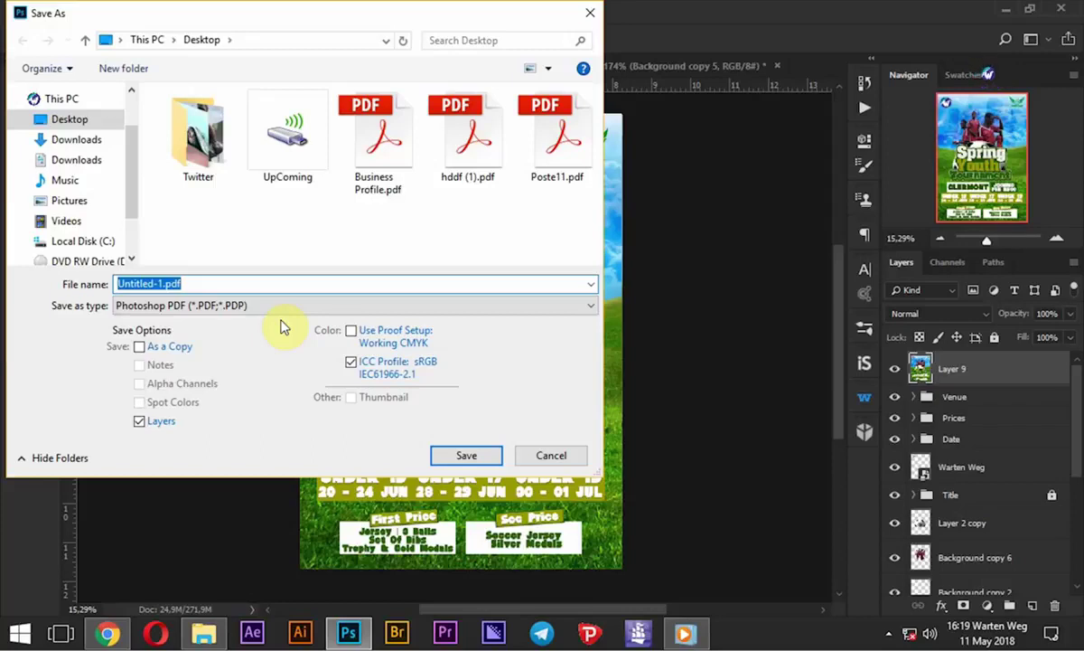
type("Spring Yo")
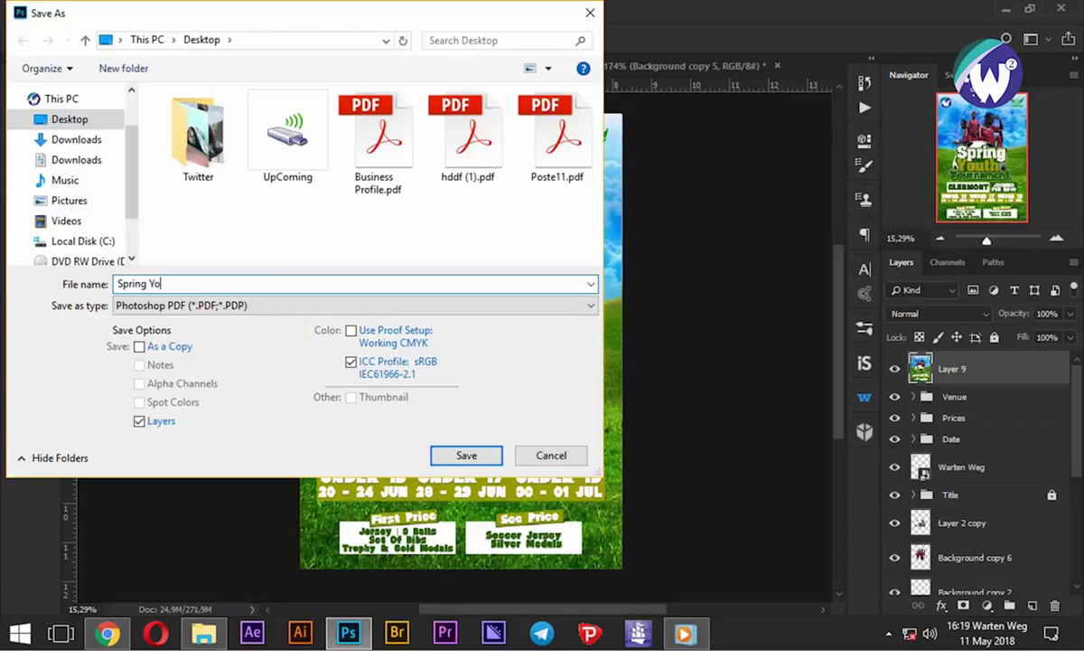
type("uth Tournament")
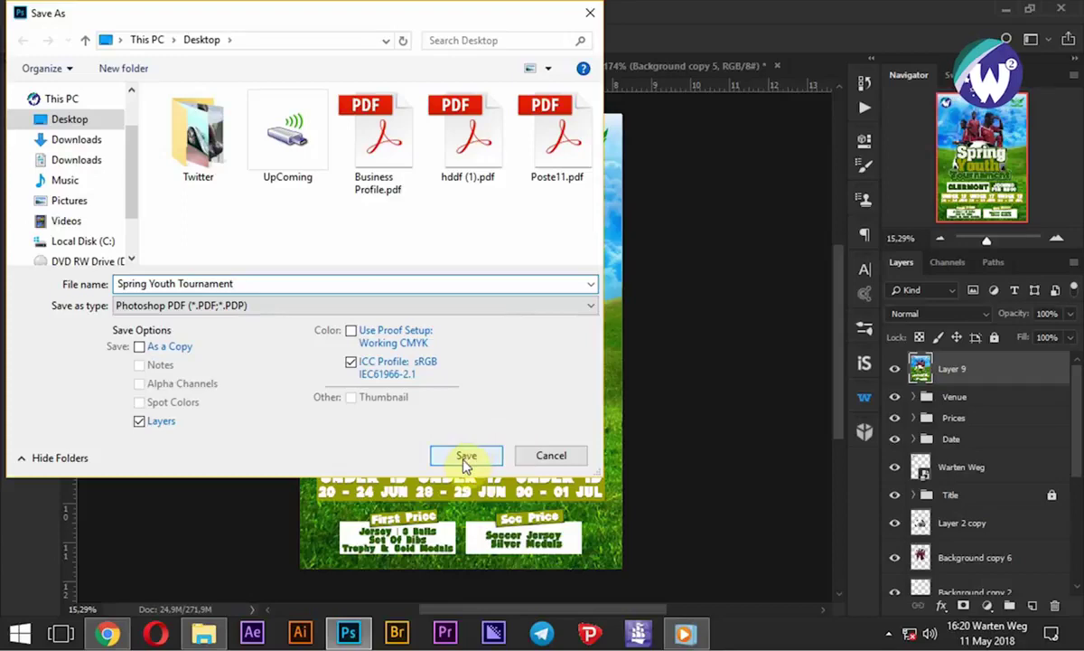
left_click(304, 298)
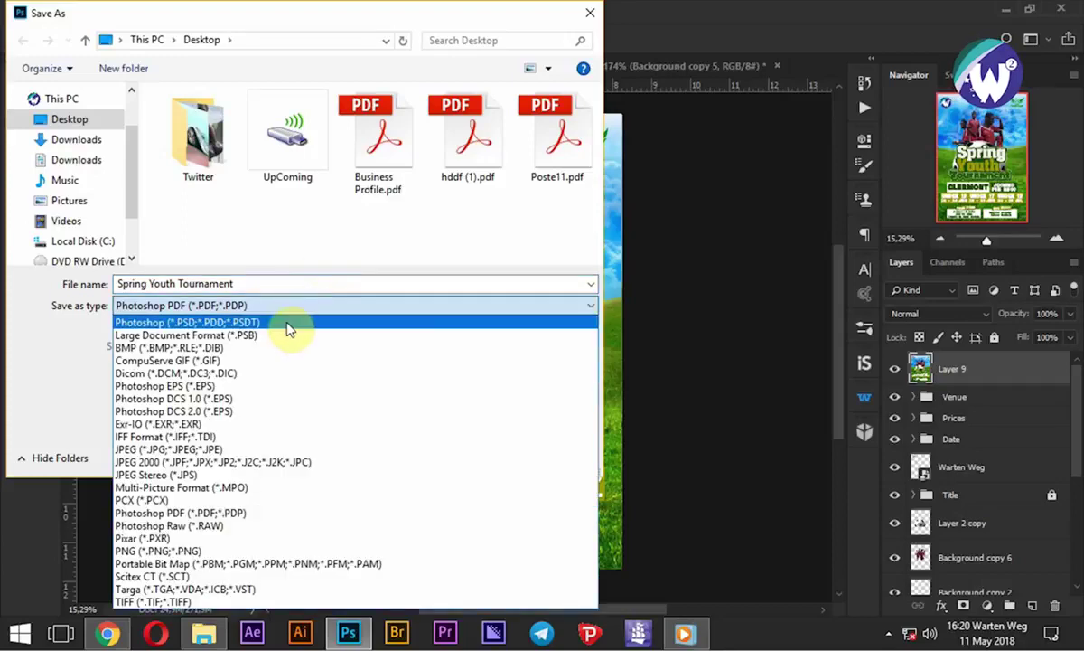
left_click(276, 324)
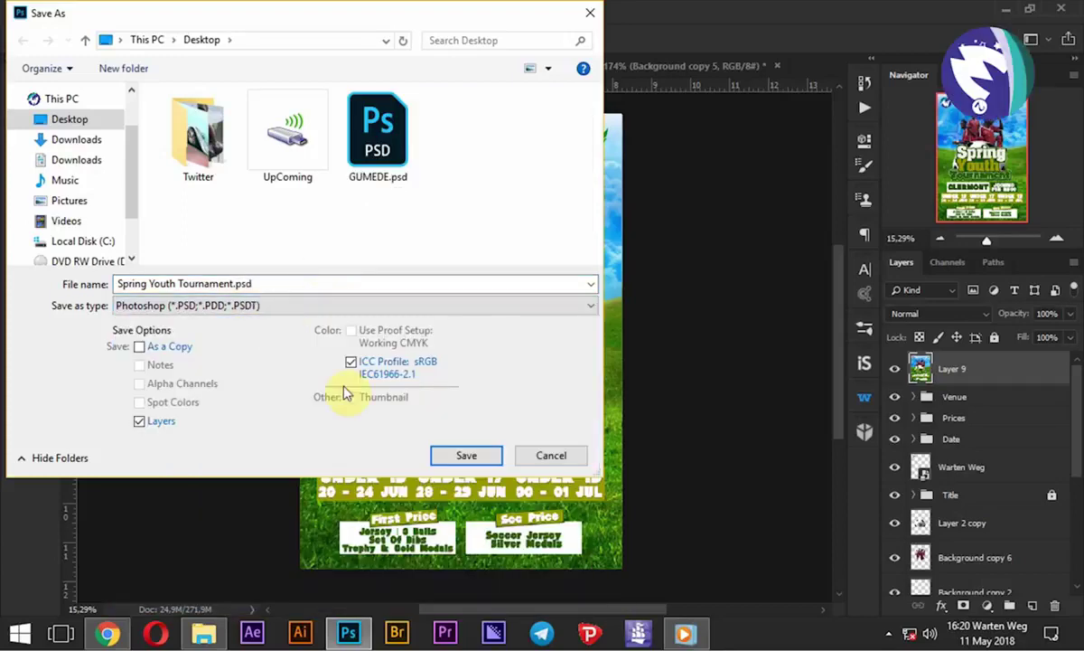